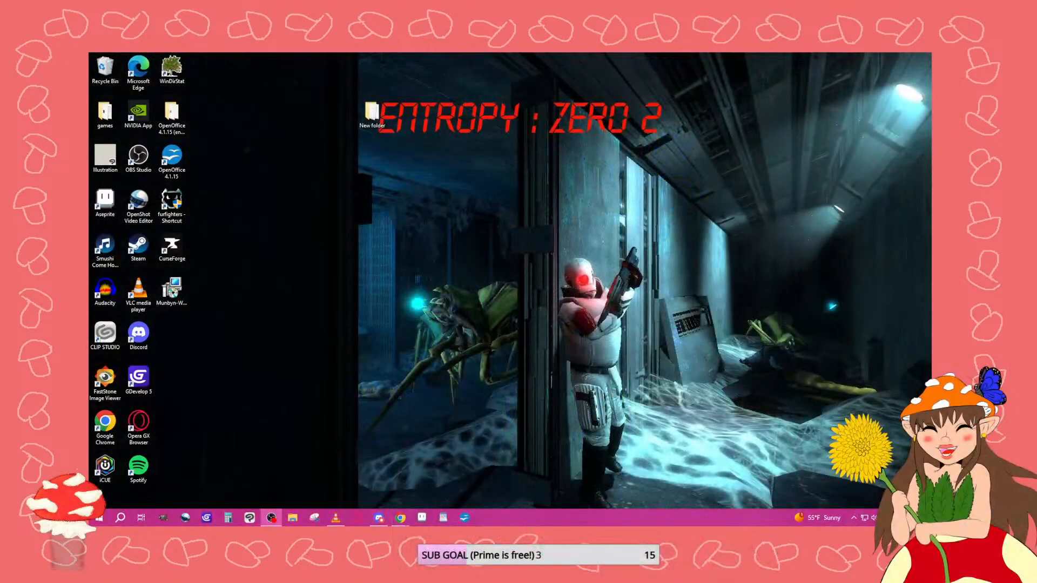
Switch to GDevelop, dismiss the release notes and open the FaeFashion project from the list of games.
left_click(208, 518)
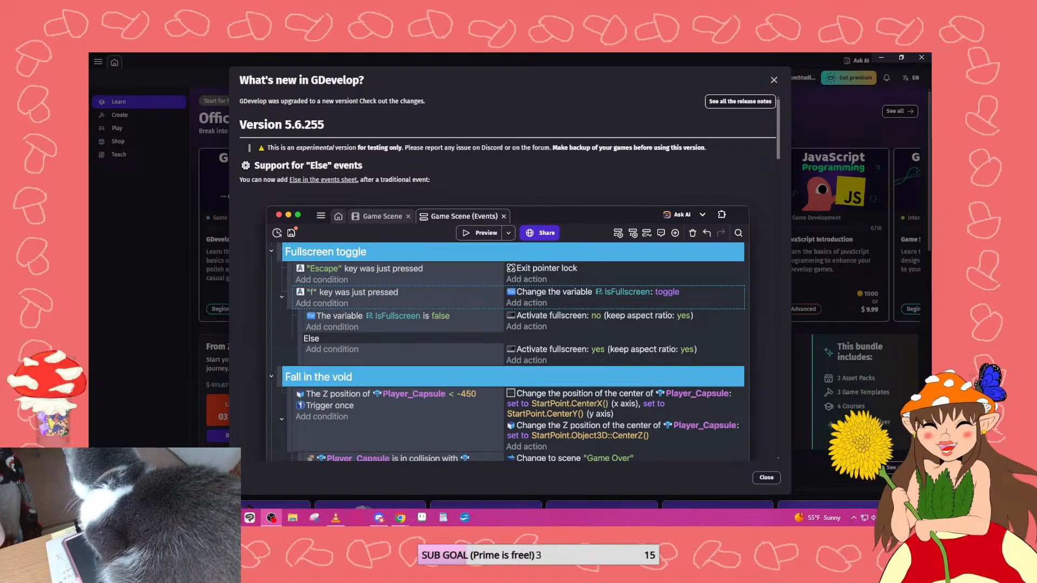
left_click(766, 477)
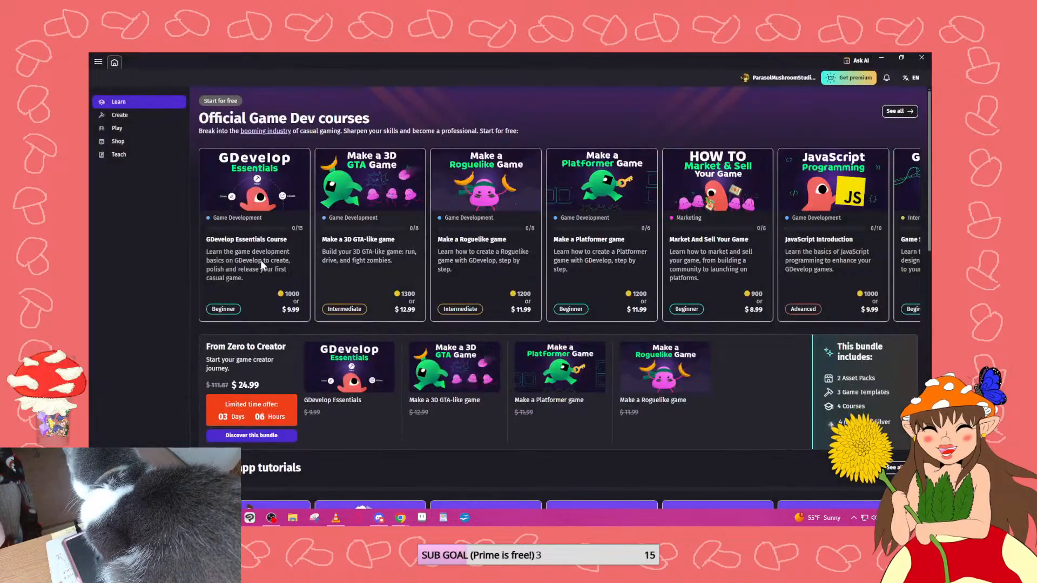
left_click(123, 114)
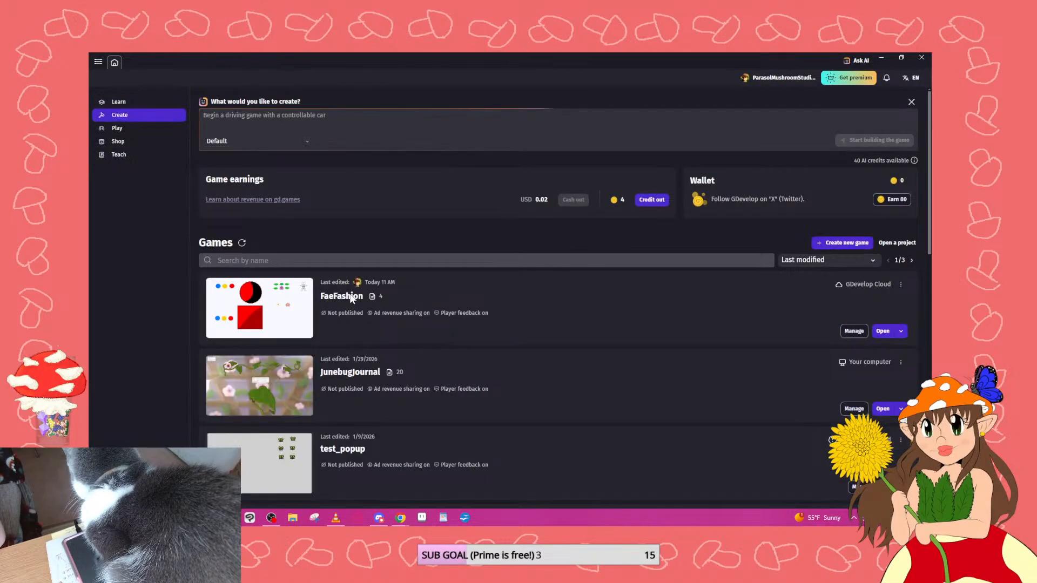
left_click(884, 329)
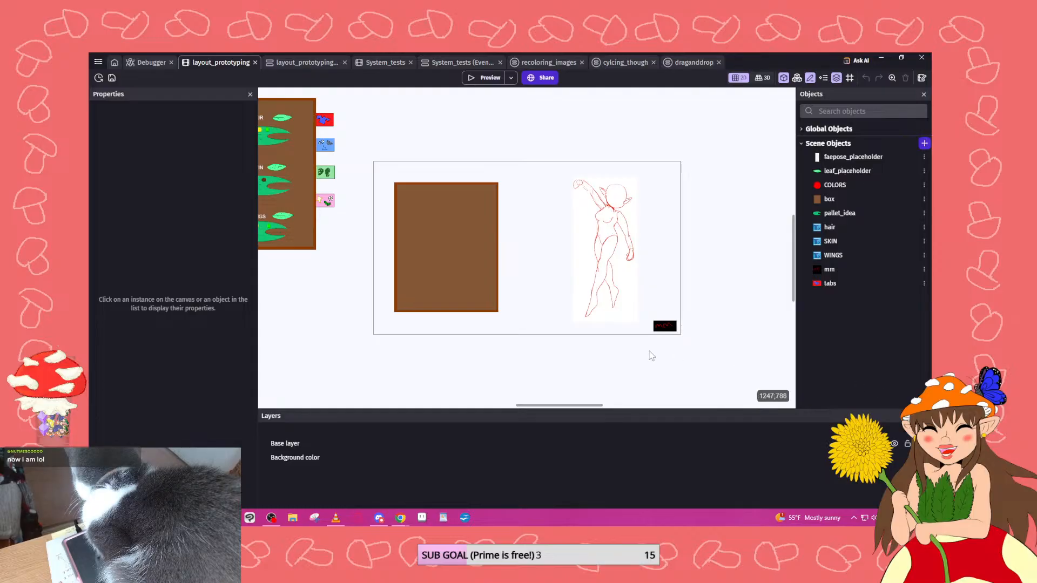
Open the box object's points for editing and move its custom point to about X 59, Y 59.
scroll(621, 381, "down", 1)
scroll(350, 253, "up", 1)
scroll(517, 236, "up", 1)
scroll(517, 236, "up", 1)
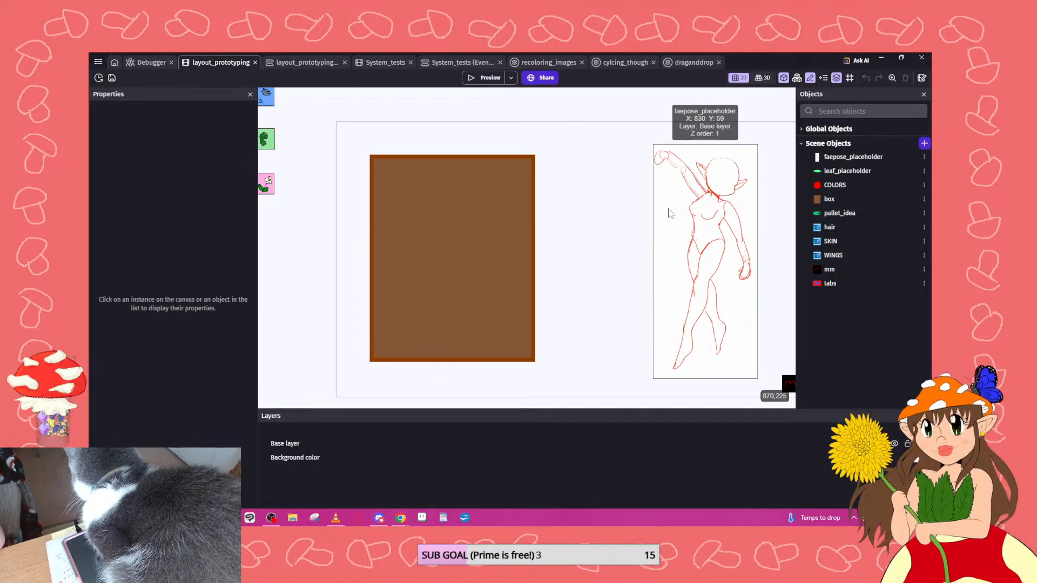
left_click(827, 200)
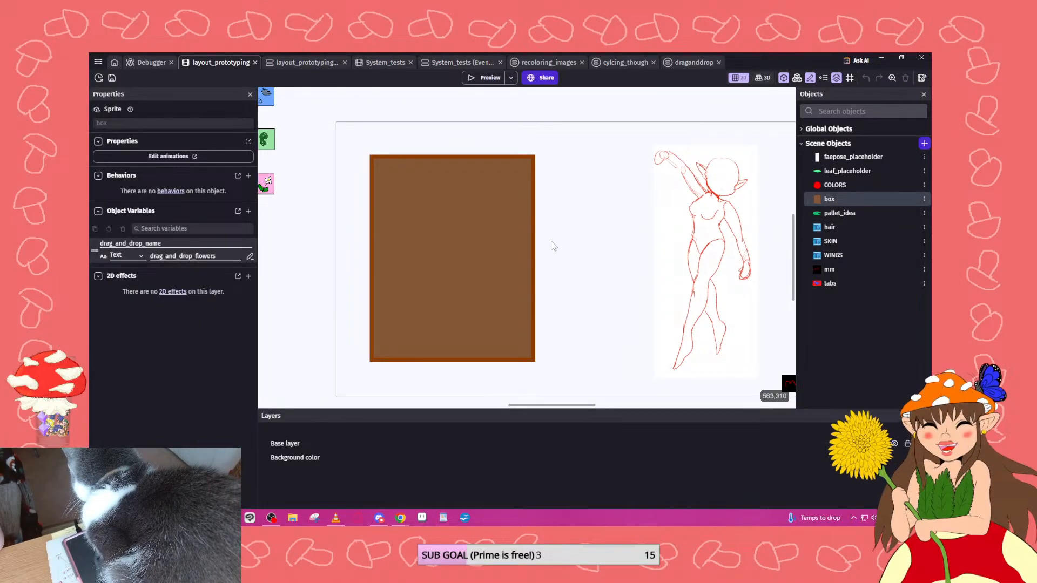
double_click(815, 200)
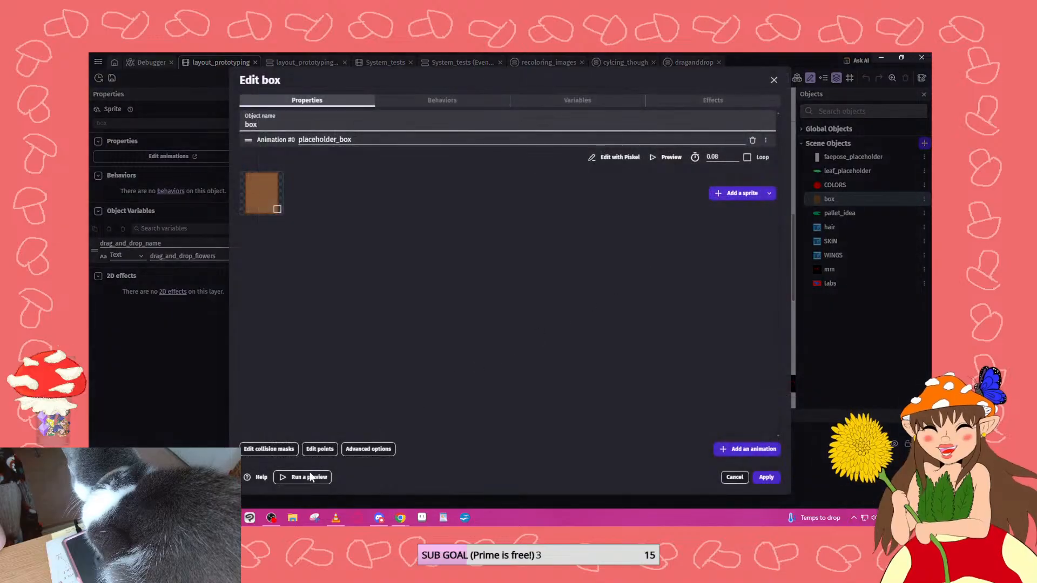
left_click(320, 449)
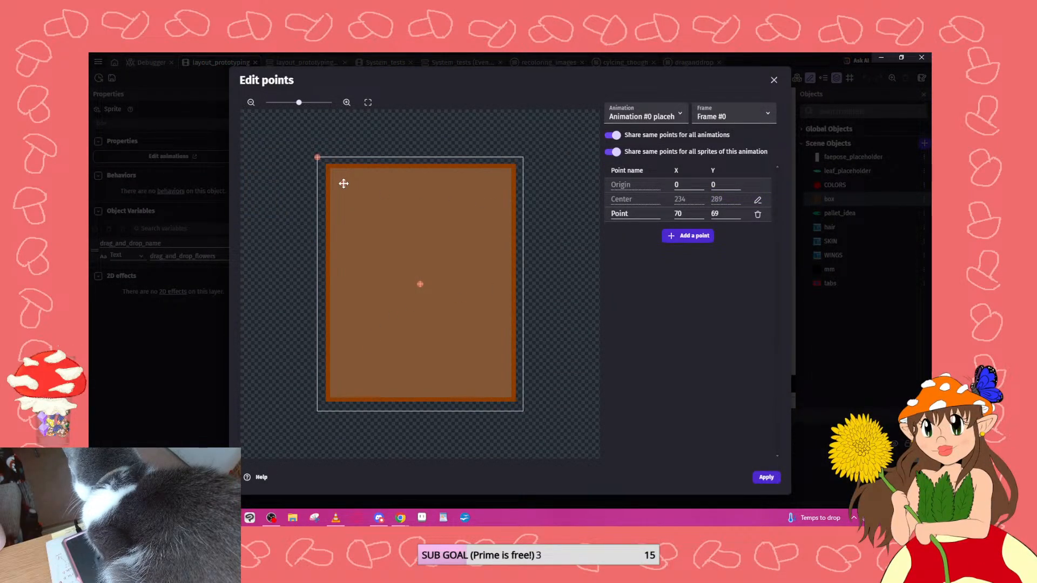
left_click_drag(344, 184, 339, 180)
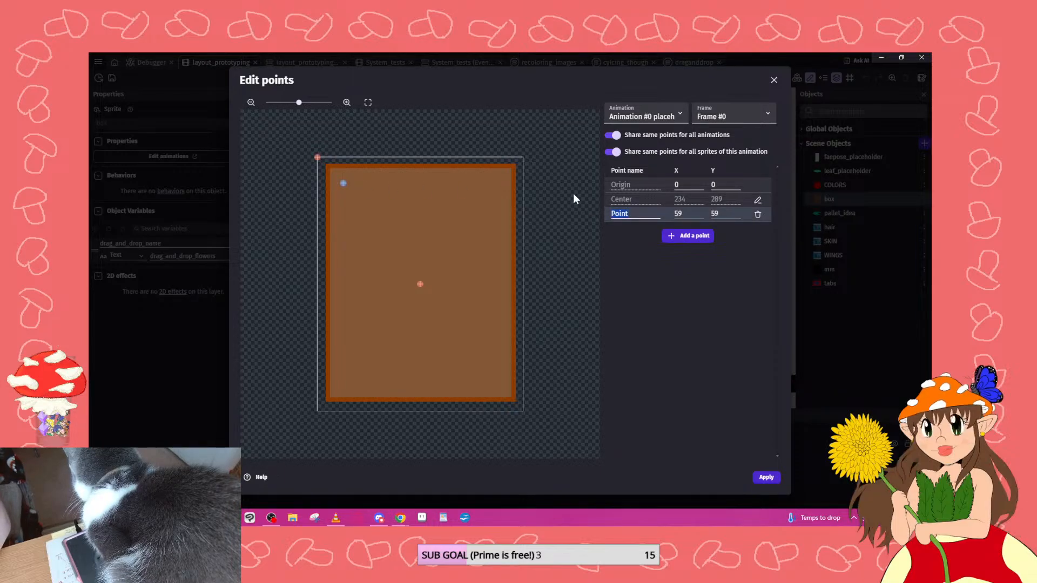
Rename the box's custom point as flower_white and apply the changes to the box object.
key("BackSpace")
type("_fl")
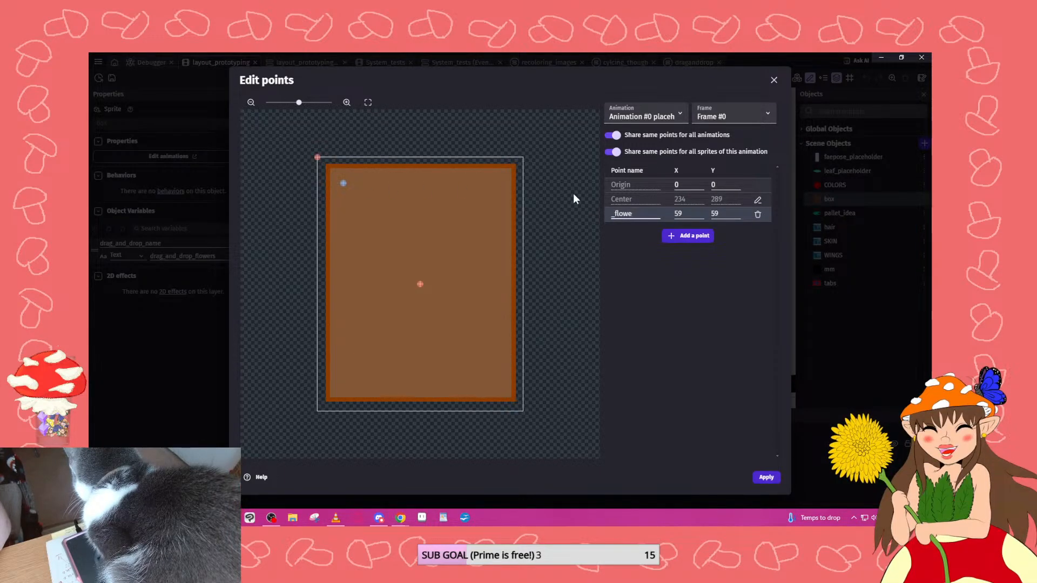
type("owe")
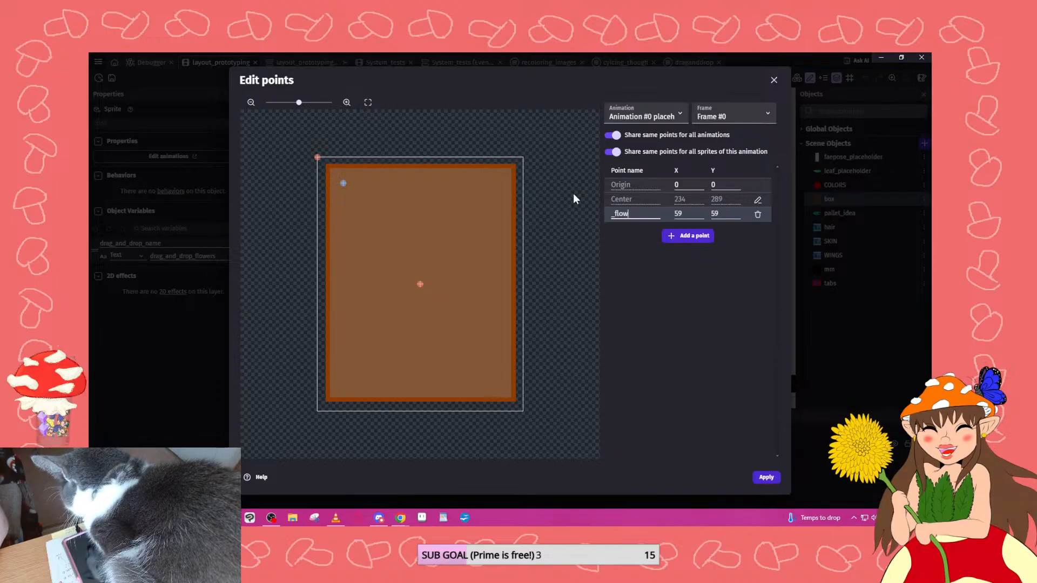
key("BackSpace")
key("BackSpace")
key("BackSpace")
key("BackSpace")
key("BackSpace")
key("BackSpace")
type("fl")
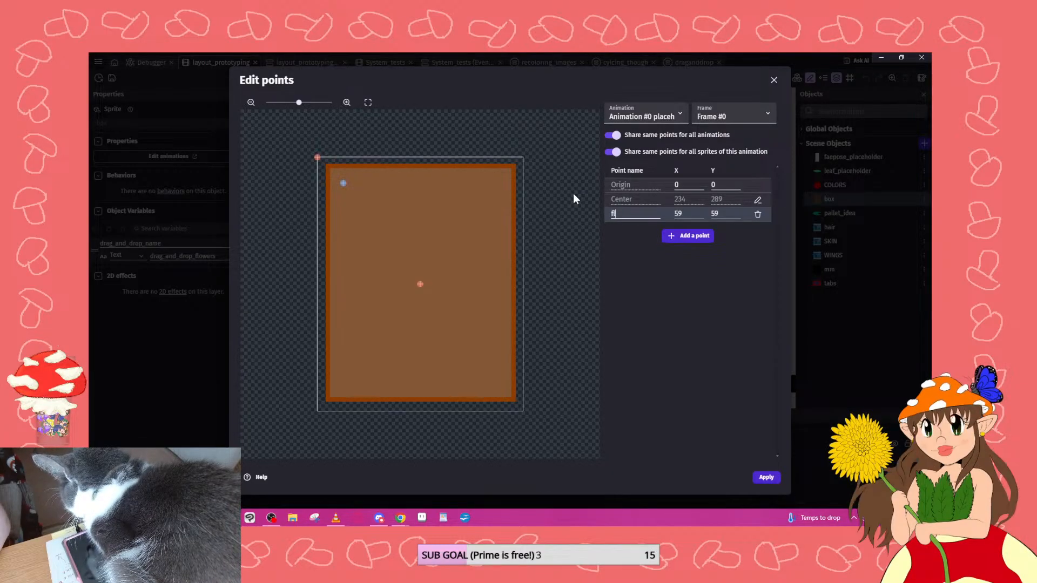
type("ower_white")
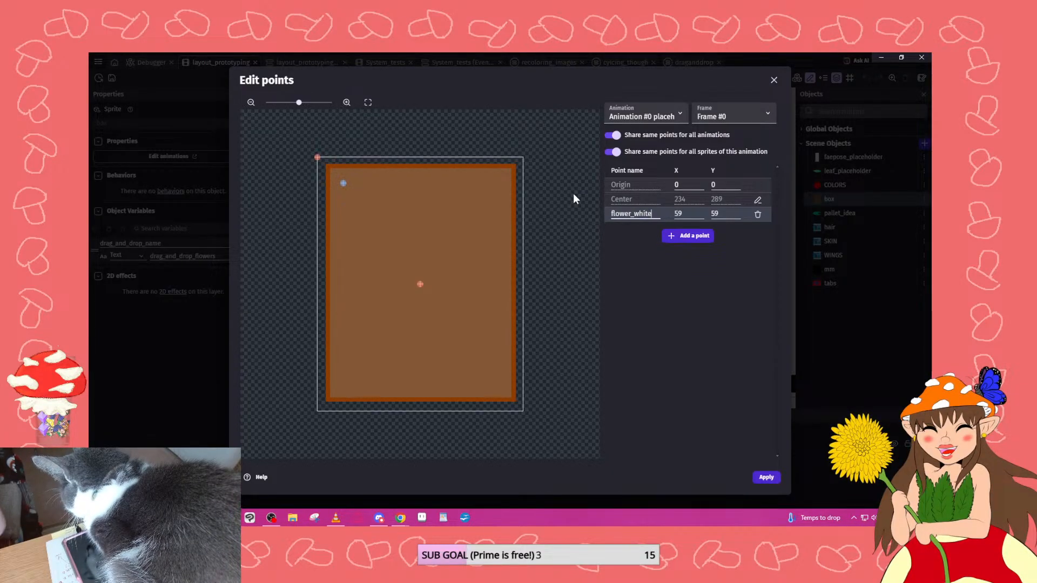
left_click(768, 478)
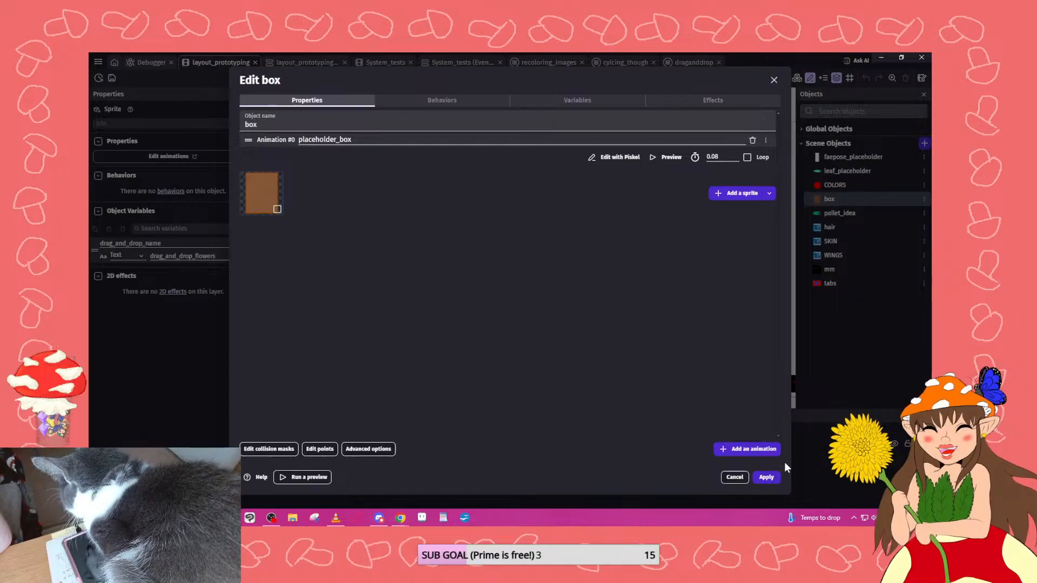
left_click(767, 478)
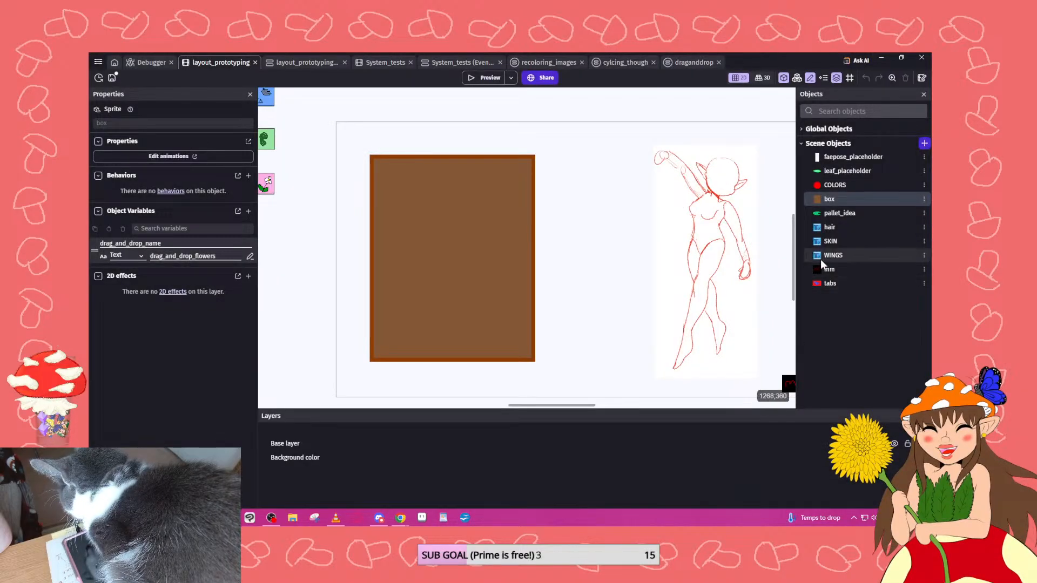
Copy the "drag and drop" event group from the draganddrop external events included in System_tests.
left_click(306, 62)
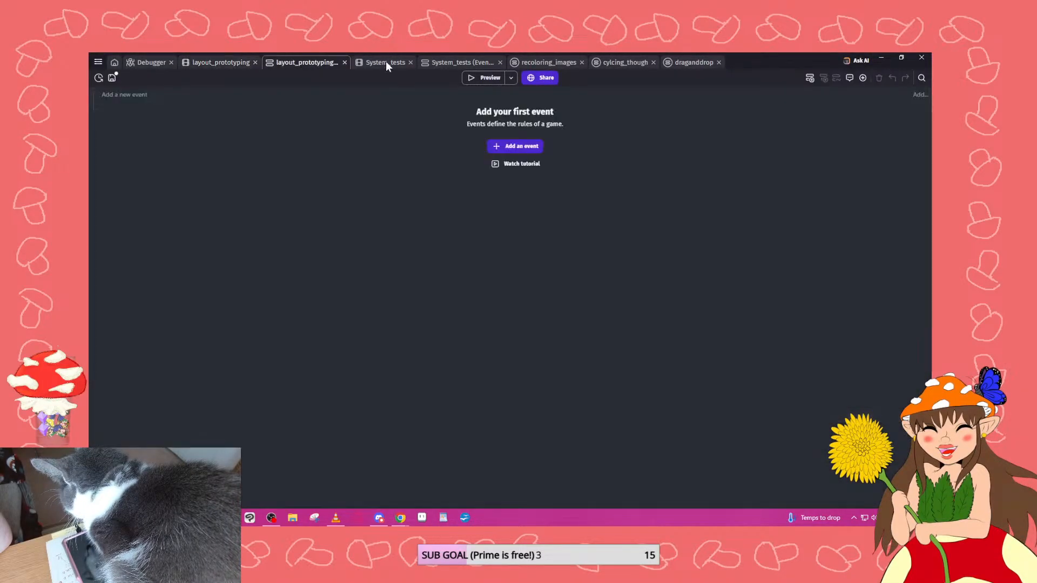
left_click(385, 62)
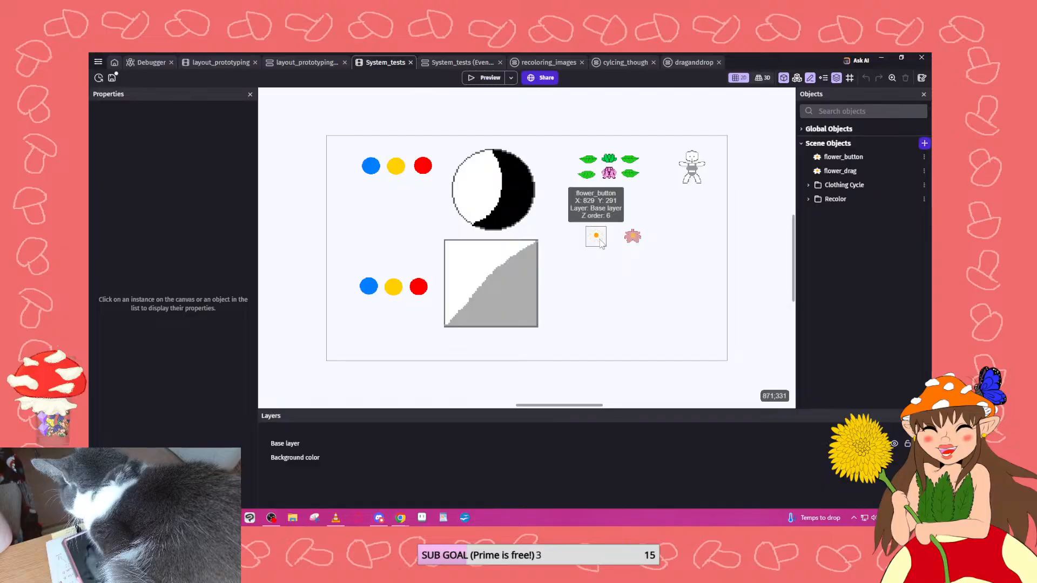
left_click(446, 61)
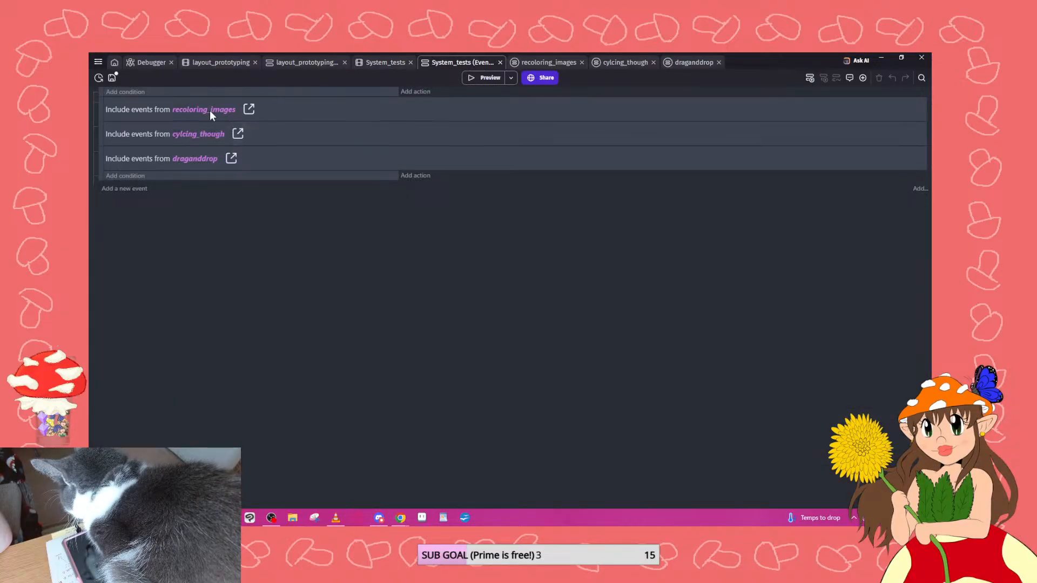
left_click(223, 160)
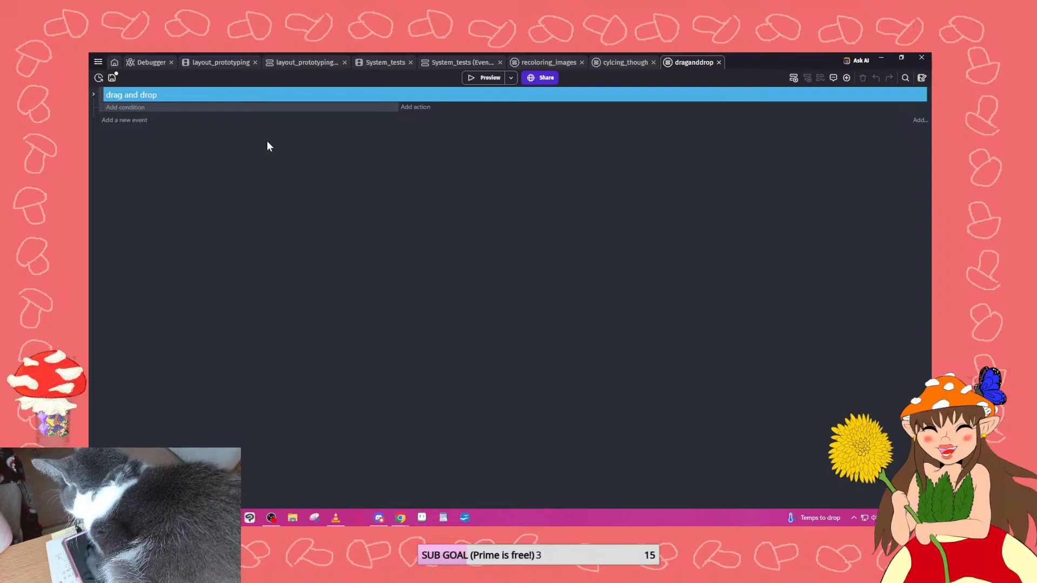
left_click(96, 95)
left_click(95, 94)
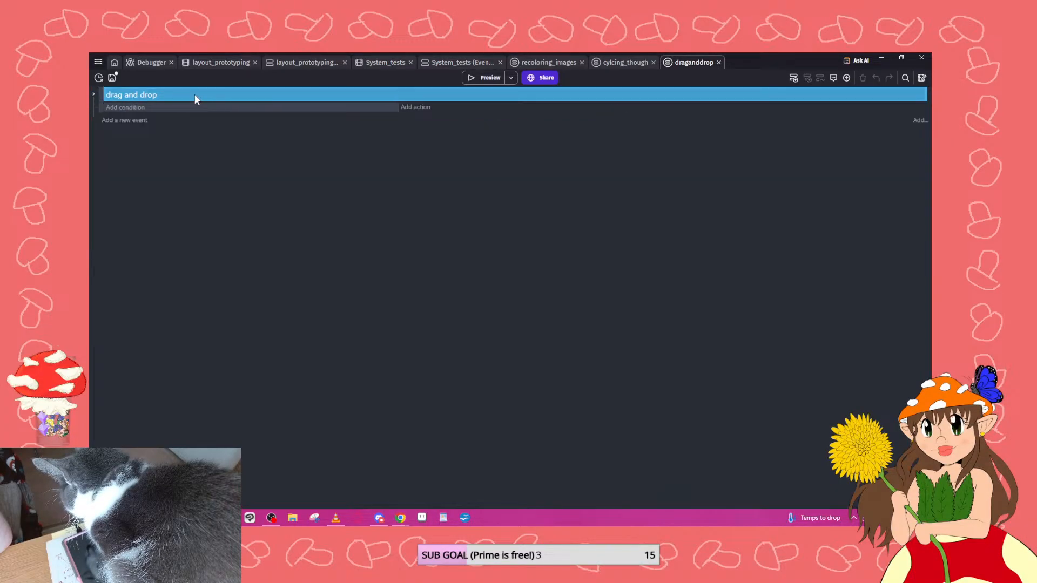
right_click(194, 95)
left_click(600, 51)
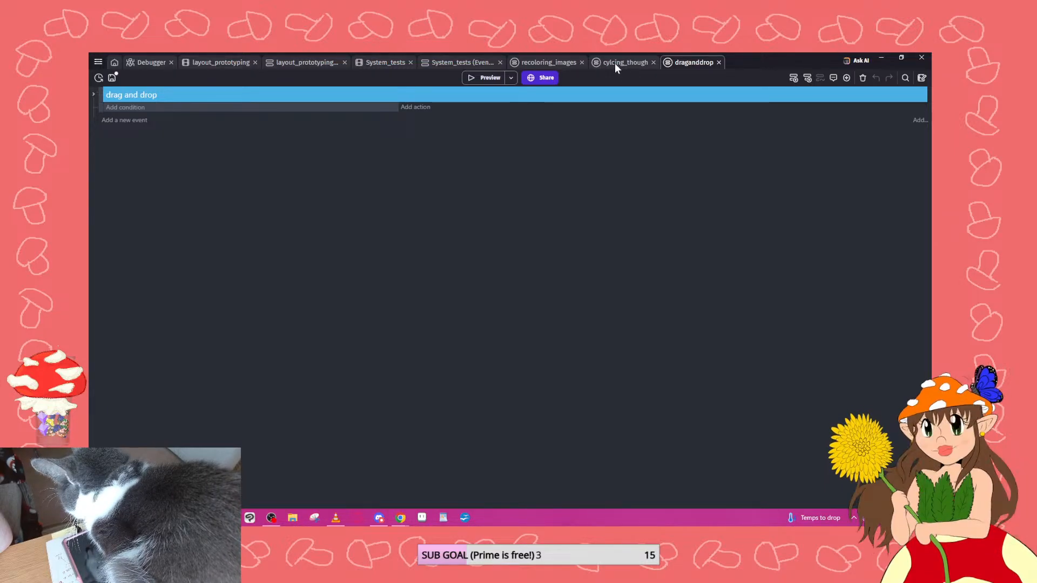
Return to the layout_prototyping scene events and add an empty event without choosing a condition.
left_click(614, 64)
left_click(567, 62)
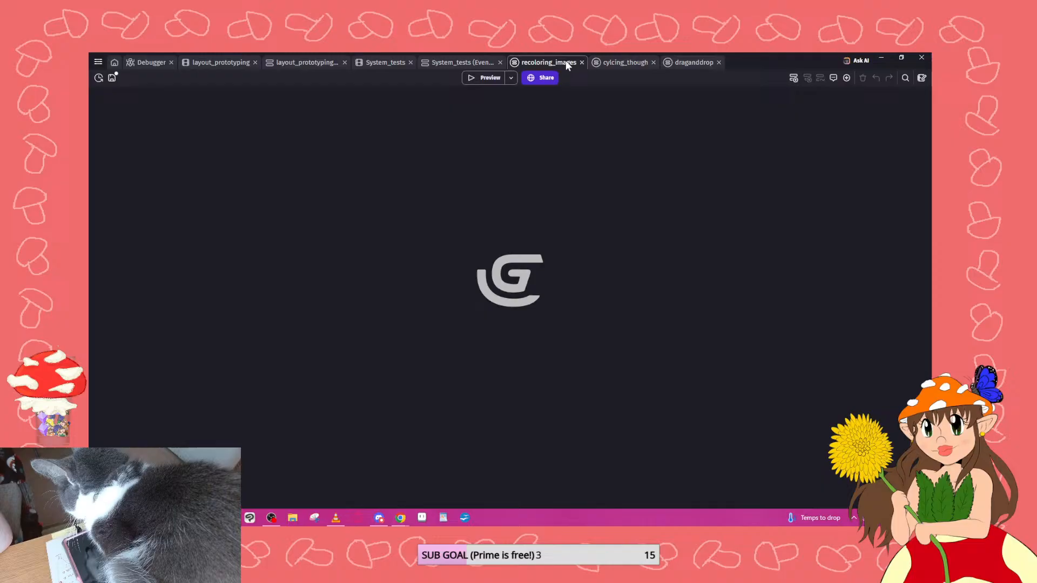
left_click(454, 60)
left_click(378, 63)
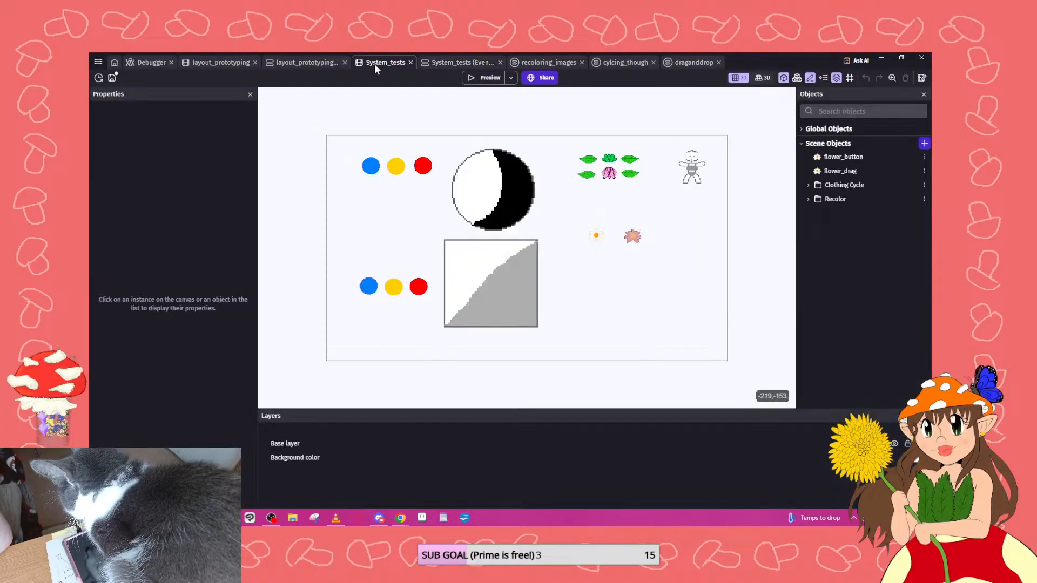
left_click(295, 61)
left_click(225, 61)
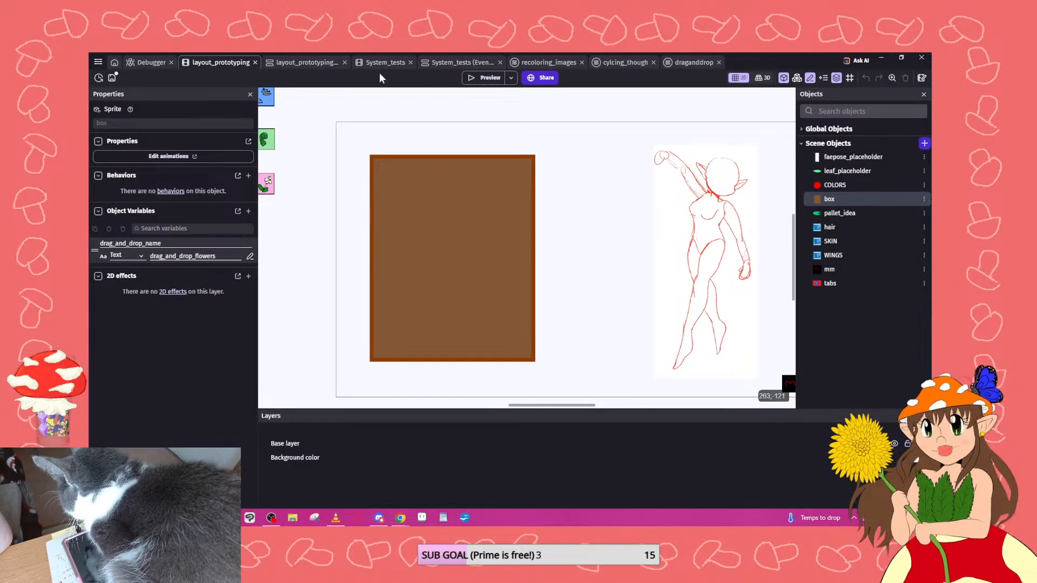
left_click(316, 64)
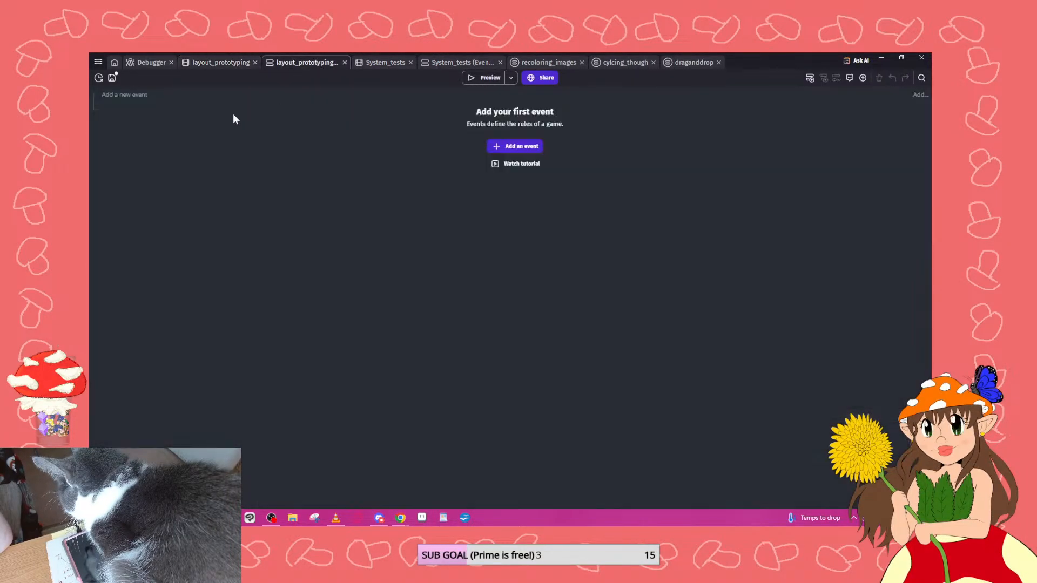
right_click(140, 95)
left_click(139, 101)
left_click(139, 95)
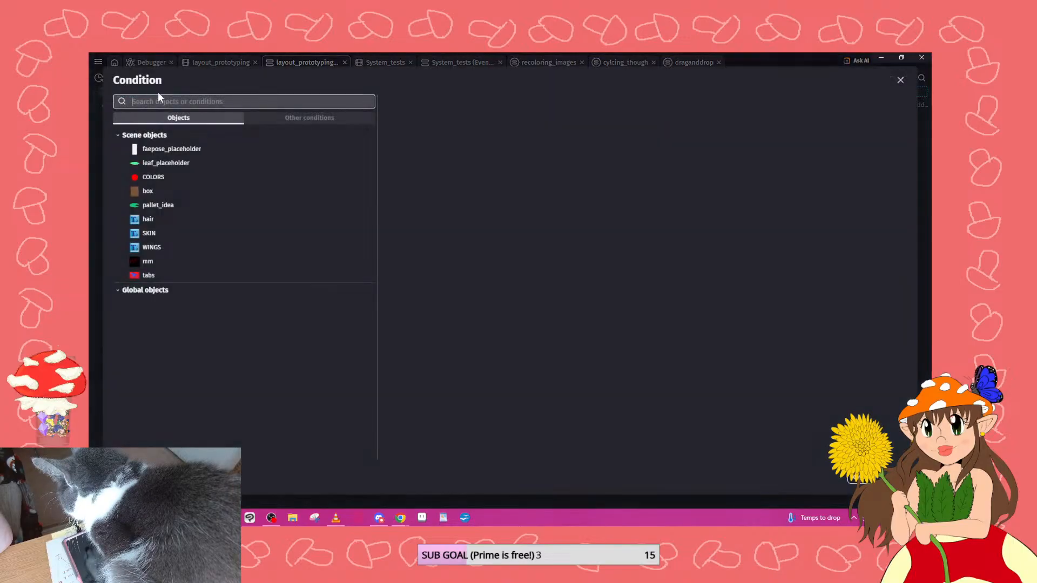
key("Escape")
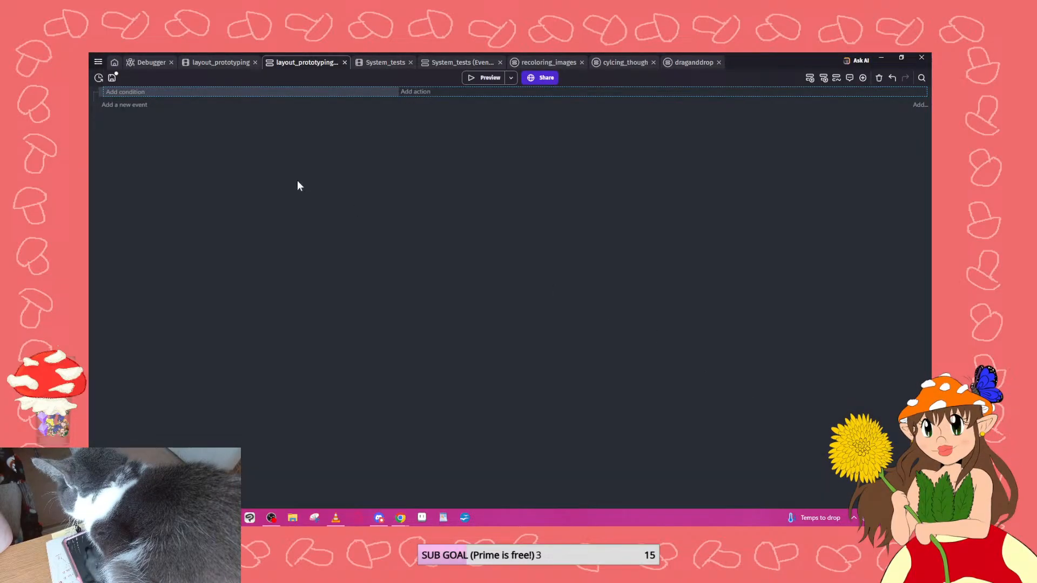
Paste the copied "drag and drop" group above the empty event and expand it.
right_click(236, 95)
left_click(258, 127)
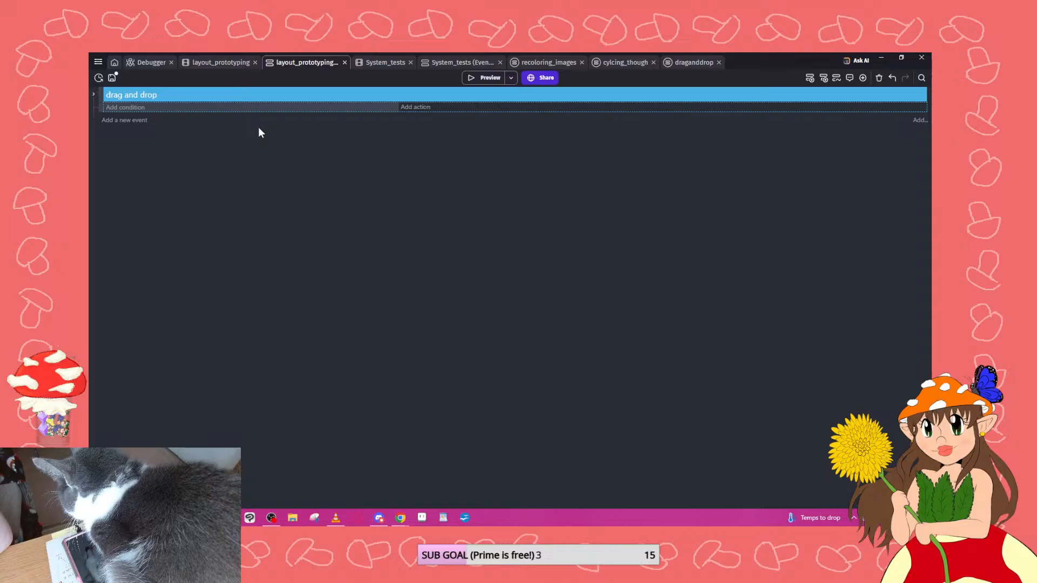
left_click(93, 95)
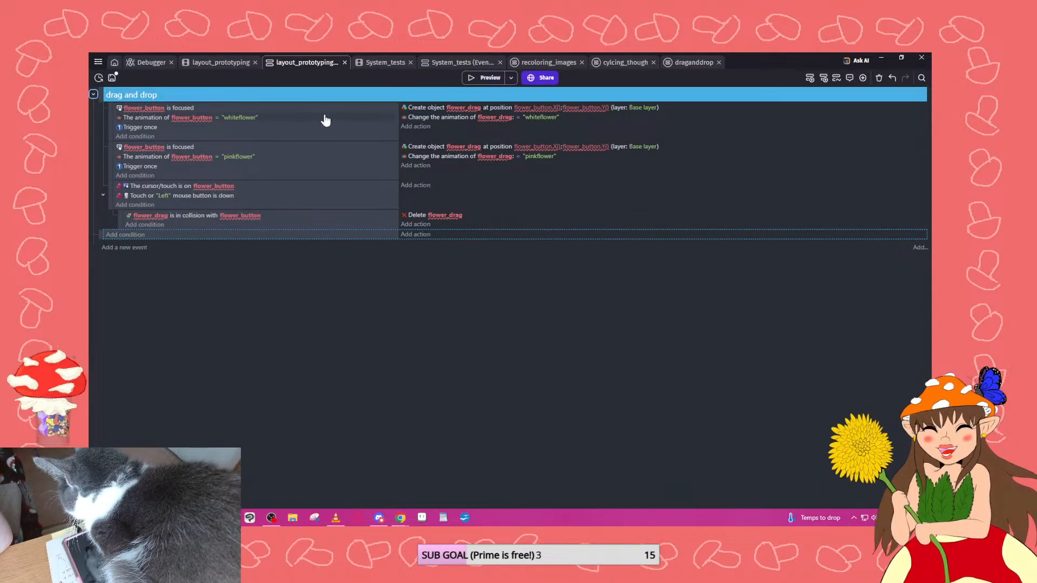
left_click(235, 61)
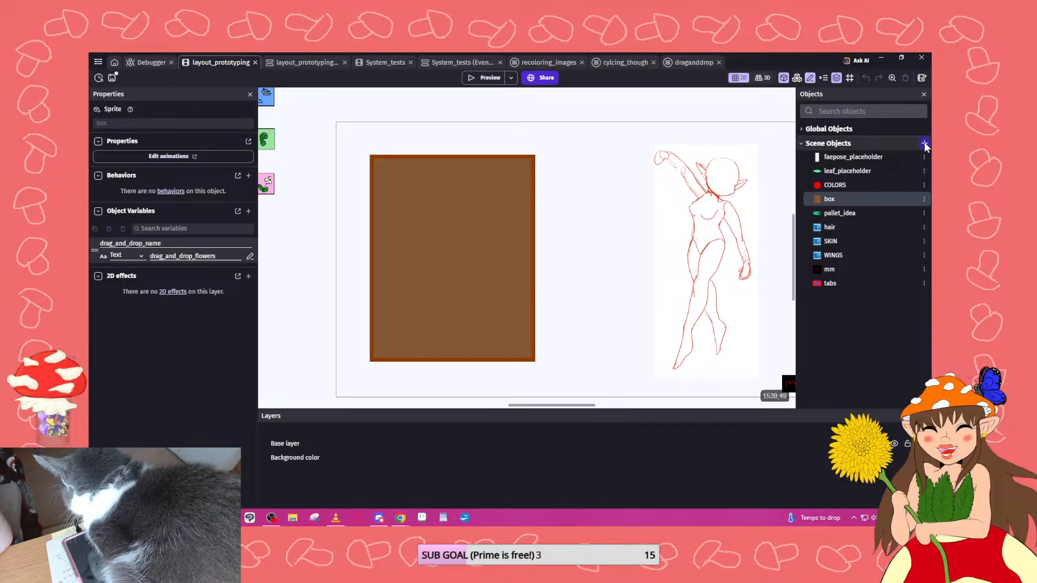
left_click(295, 61)
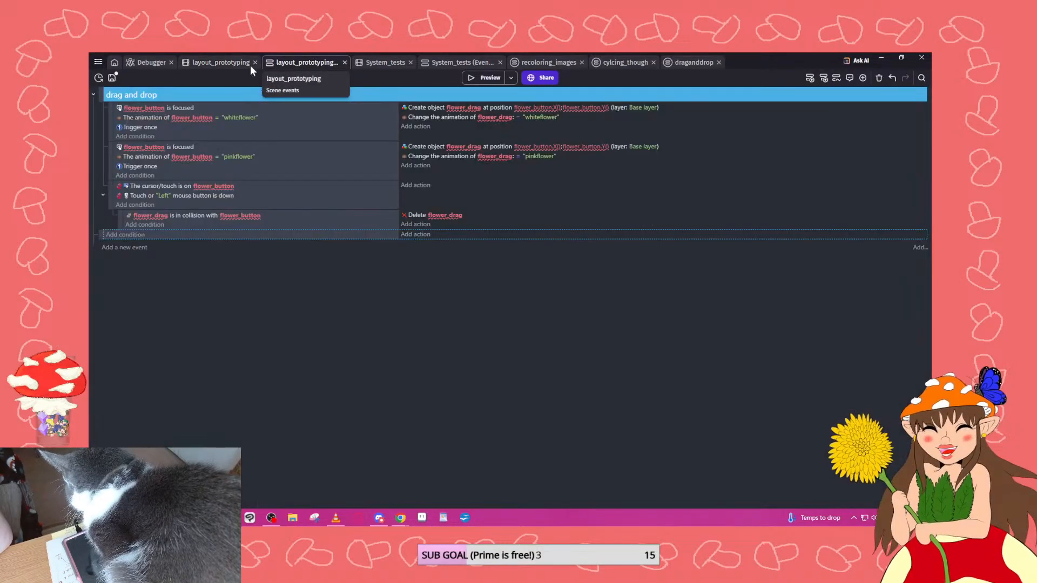
left_click(463, 61)
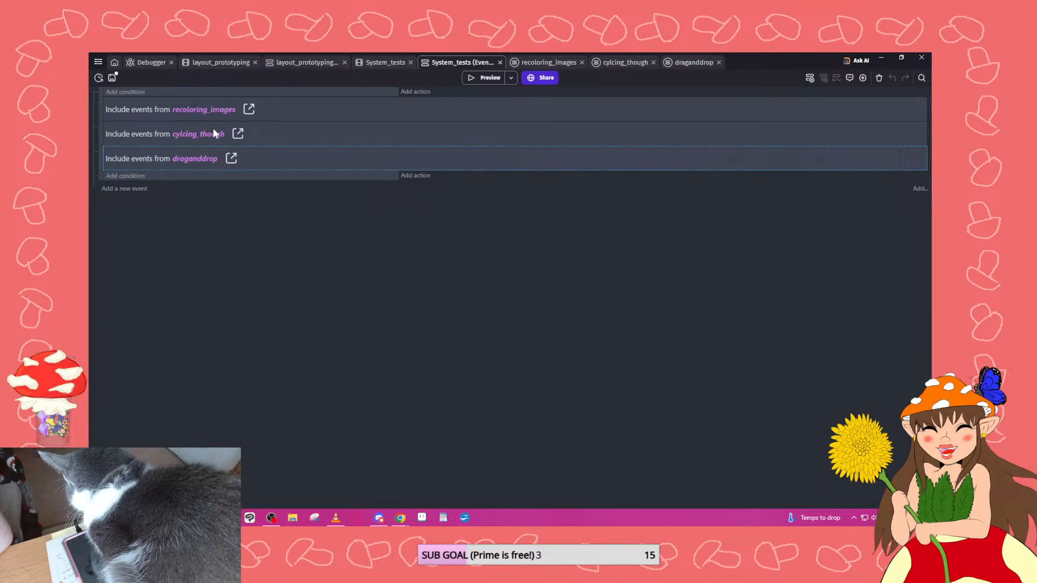
left_click(283, 61)
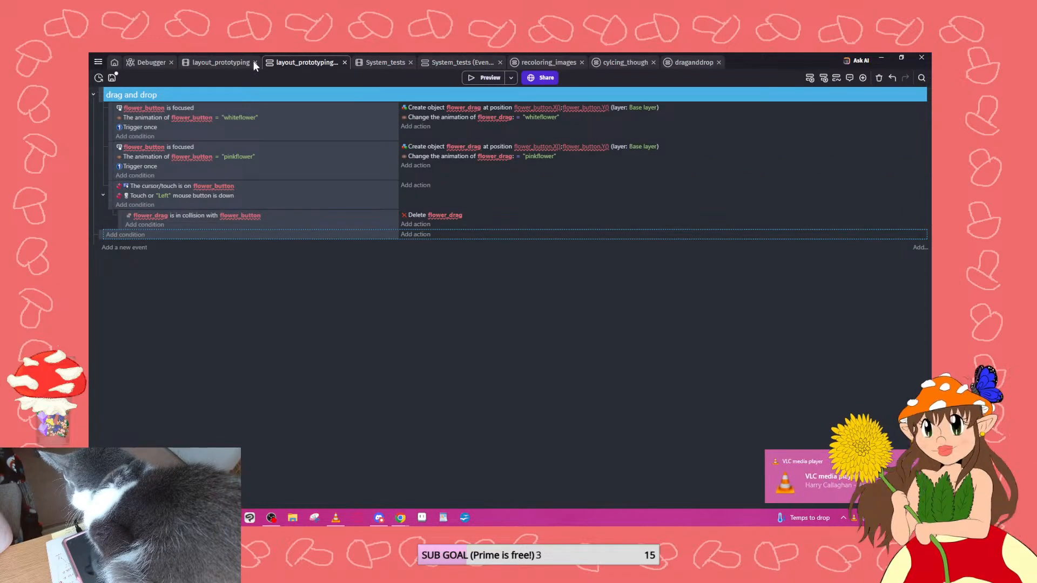
left_click(440, 60)
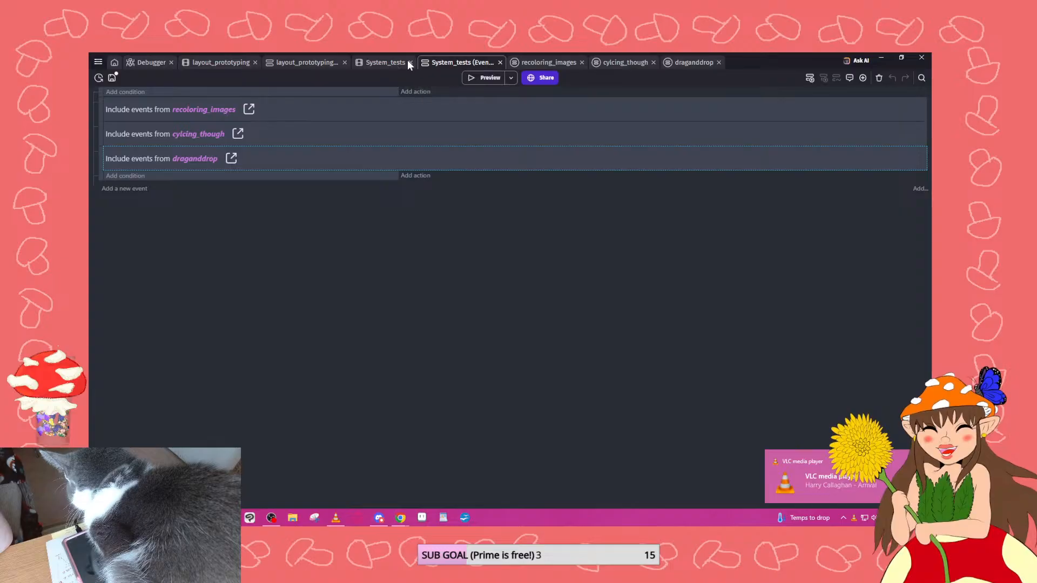
Set the flower_button and flower_drag objects of the System_tests scene as global objects, accepting each confirmation.
left_click(370, 66)
right_click(831, 158)
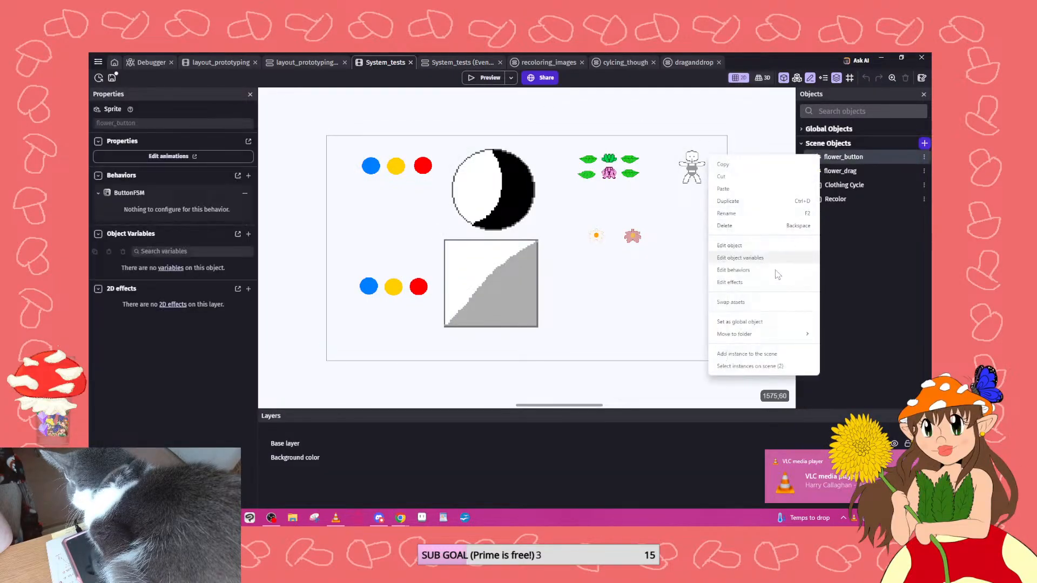
left_click(745, 322)
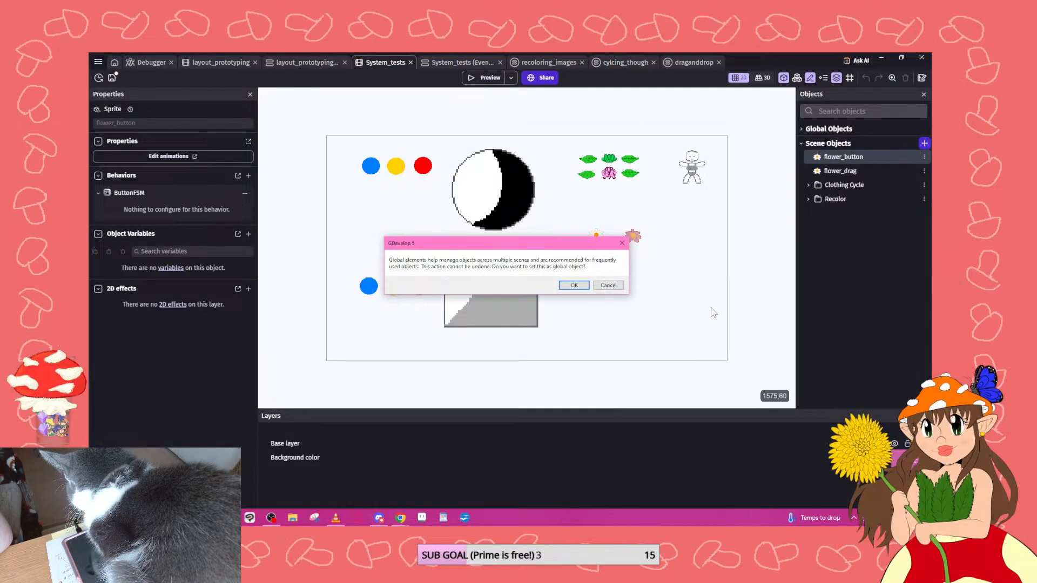
left_click(574, 285)
right_click(840, 157)
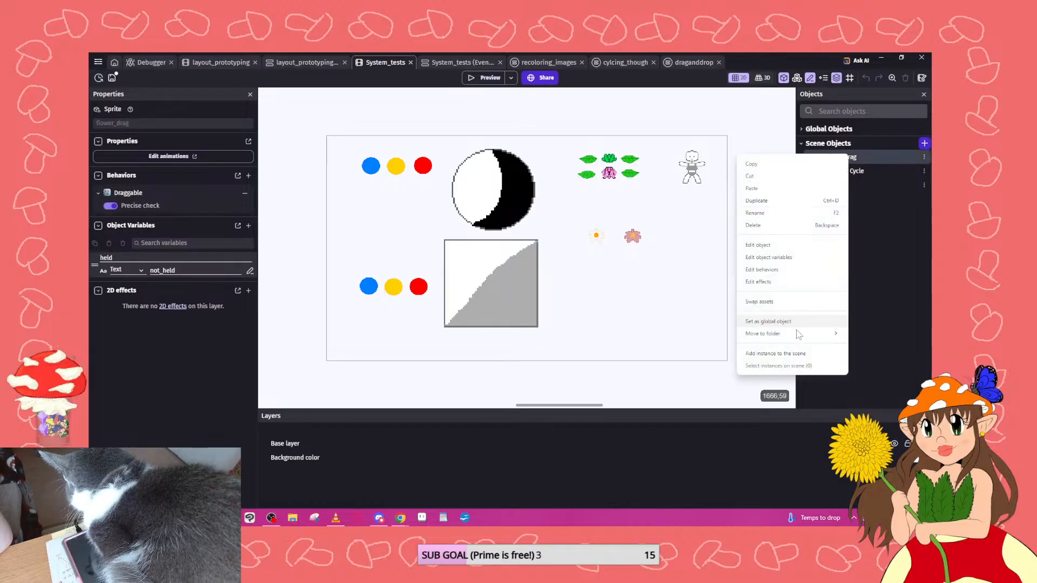
left_click(767, 322)
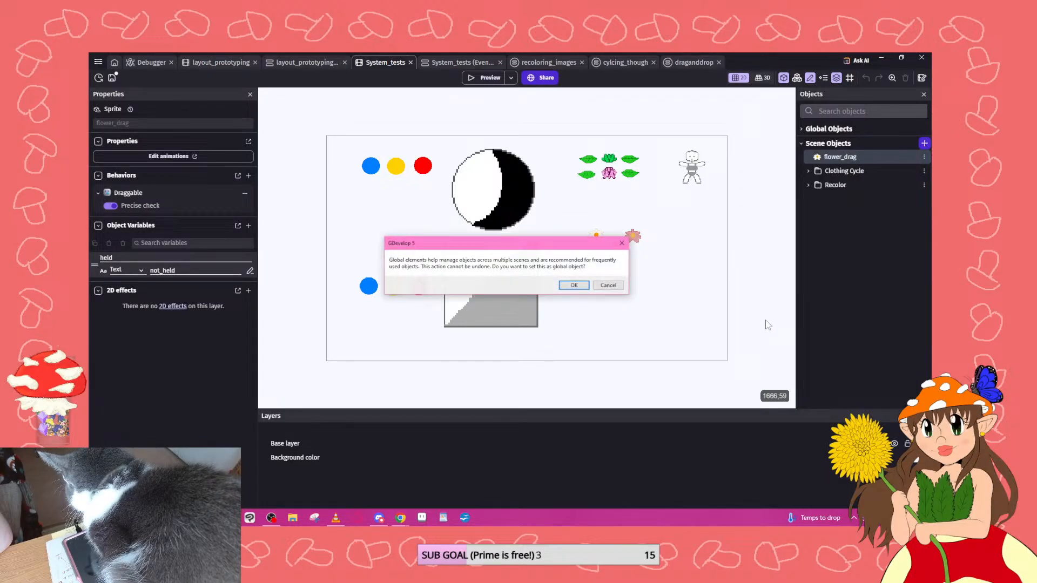
left_click(573, 285)
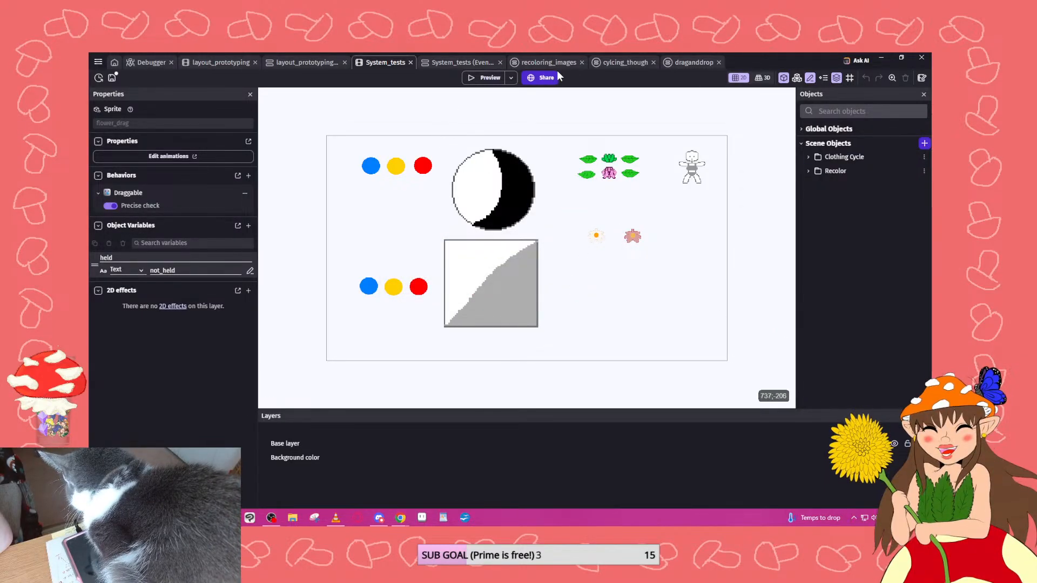
Close the open draganddrop, cylcing_though and recoloring_images external events.
left_click(694, 62)
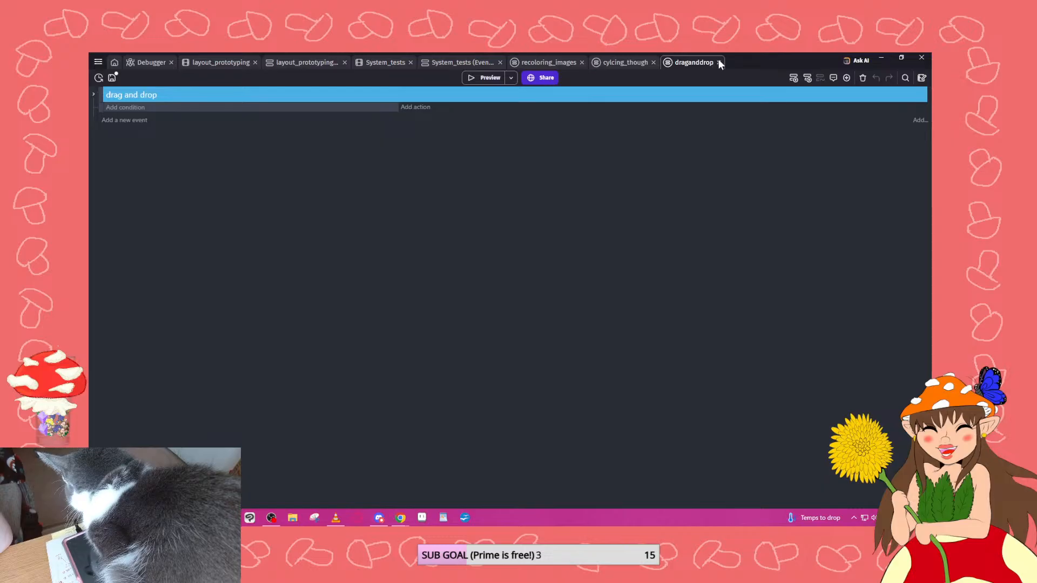
left_click(719, 62)
left_click(667, 62)
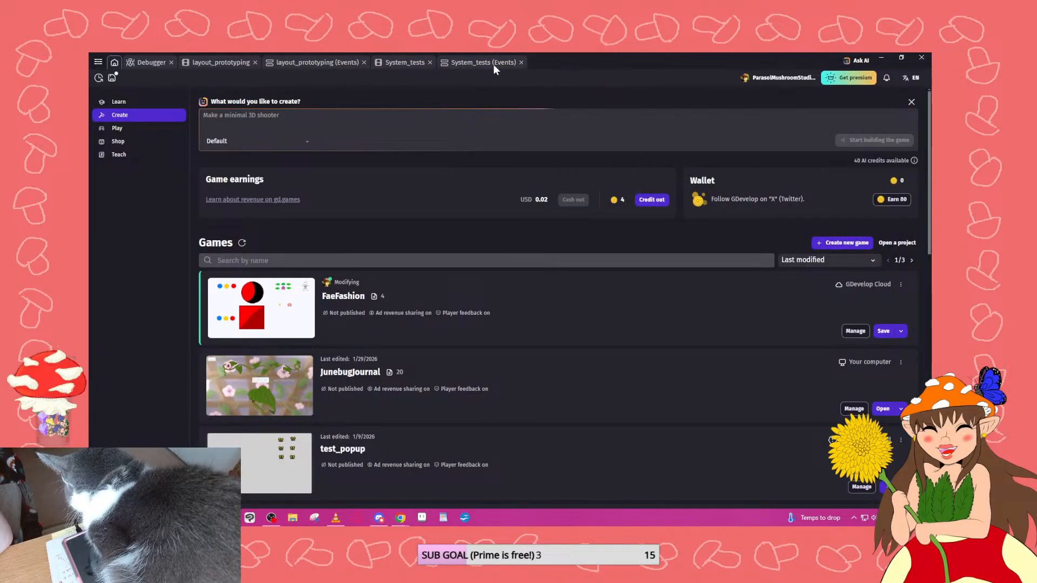
Place one instance each of the global objects flower_button and flower_drag between the box and the figure in the layout_prototyping scene.
left_click(306, 64)
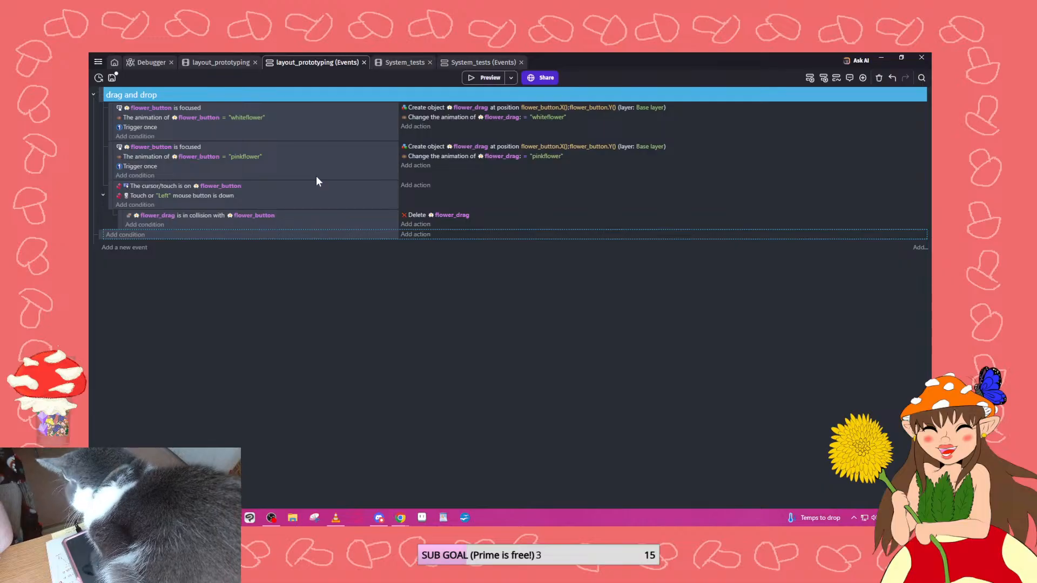
left_click(213, 63)
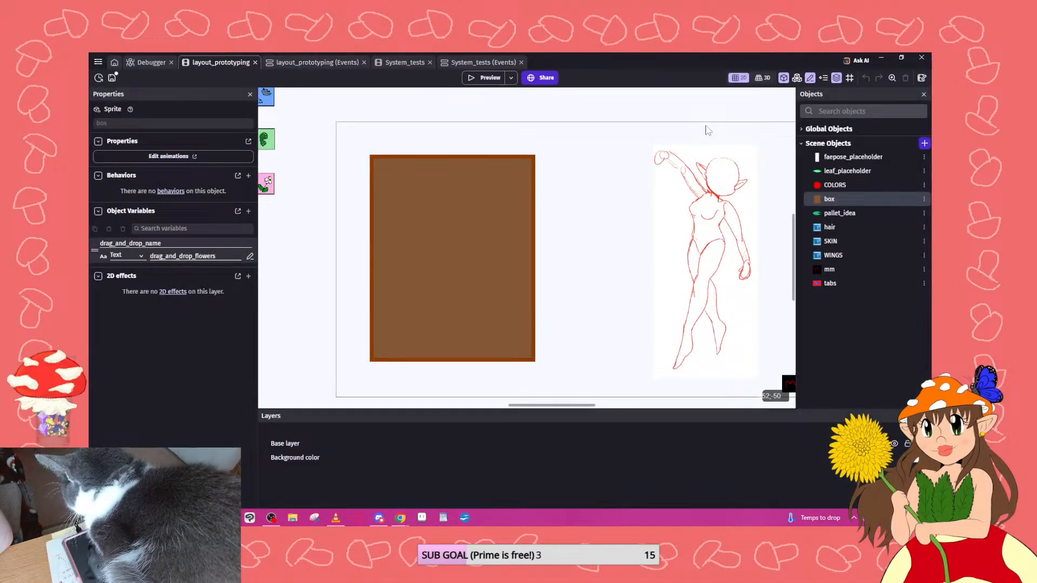
left_click(802, 130)
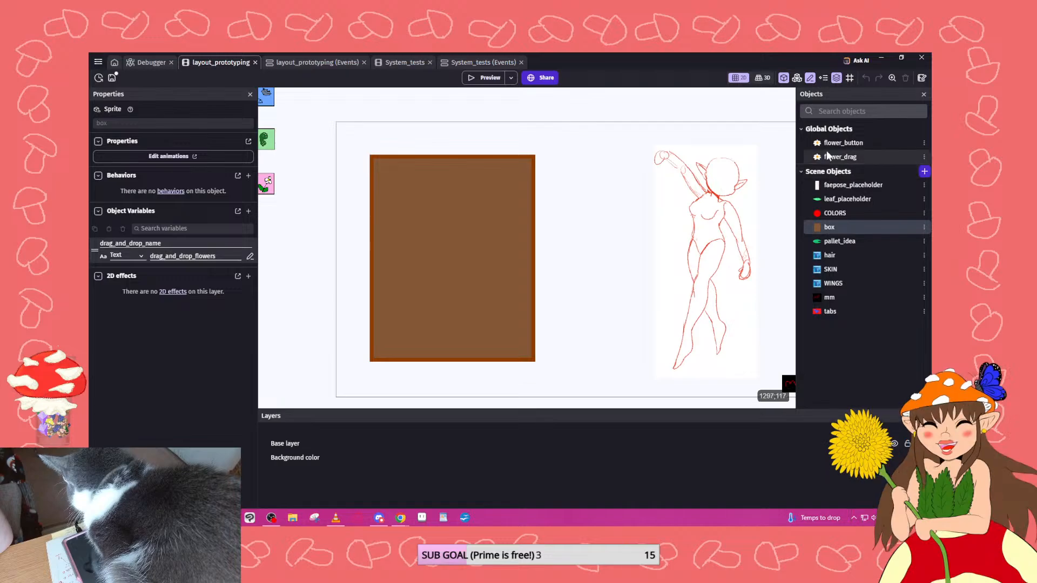
left_click(815, 145)
mouse_move(814, 150)
left_mouse_down()
mouse_move(564, 167)
mouse_move(778, 163)
mouse_move(622, 173)
left_mouse_up()
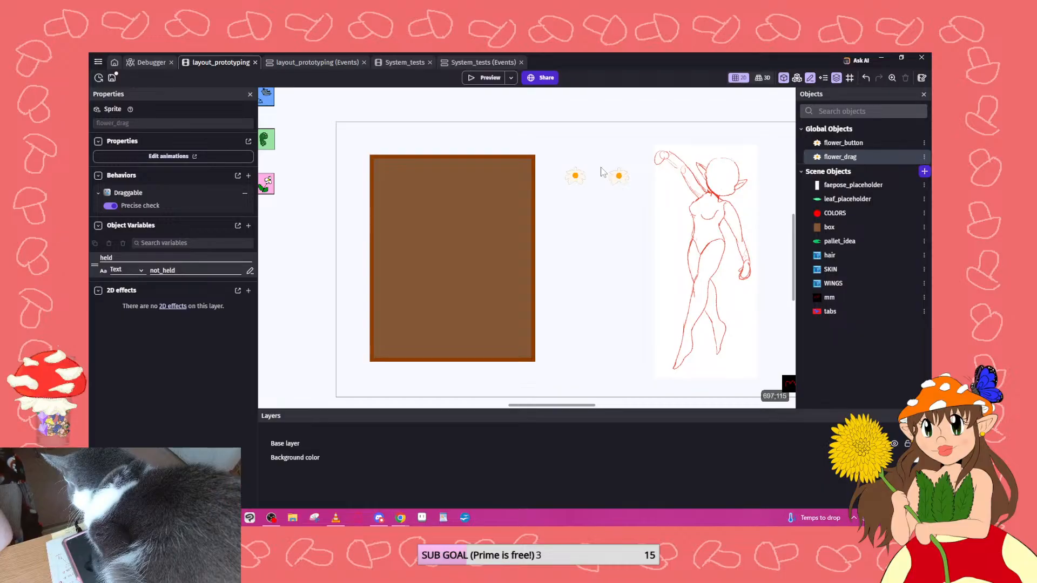
Duplicate the flower_button instance straight below itself at about X 588, Y 198, and set the copy's animation to 1.
mouse_move(574, 176)
left_mouse_down()
mouse_move(570, 214)
mouse_move(572, 182)
left_mouse_up()
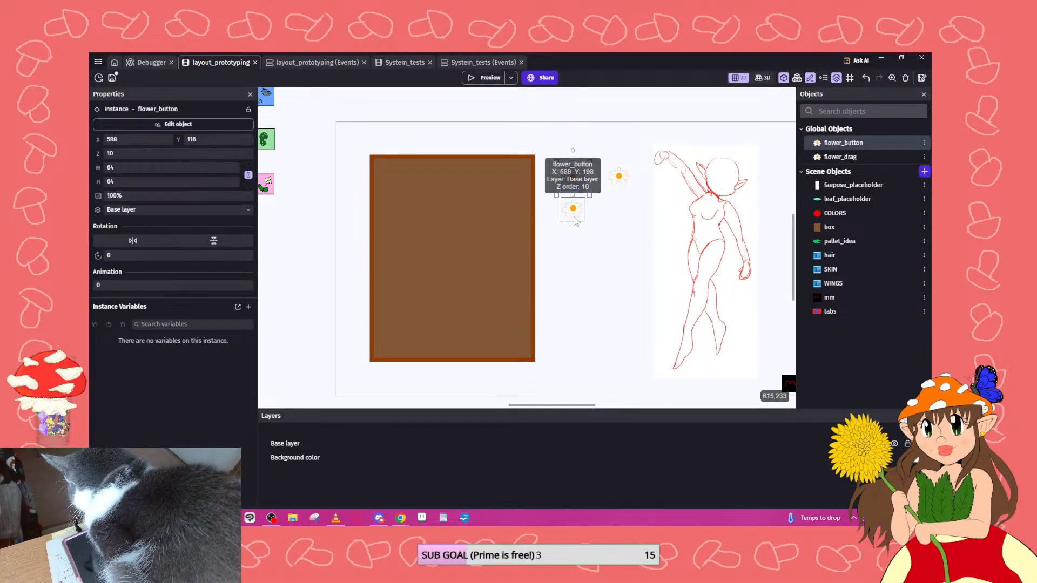
left_click(574, 218)
left_click(157, 285)
type("1")
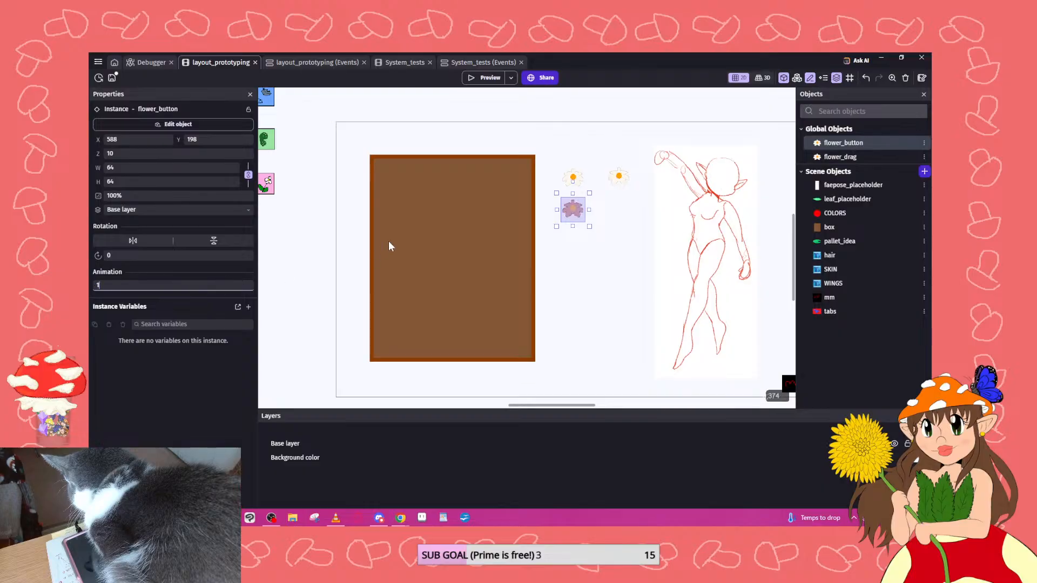
Delete the flower_drag instance from the layout_prototyping scene.
left_click(619, 176)
key("Delete")
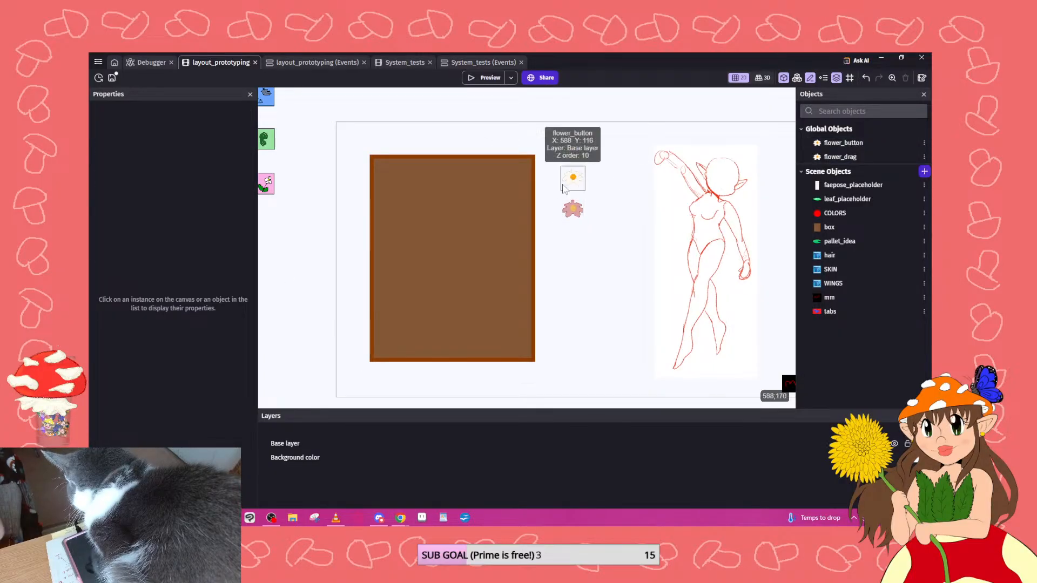
Preview the scene with the firewall request cancelled, test pulling pink and white flowers from the flower buttons, and close the preview.
left_click(486, 78)
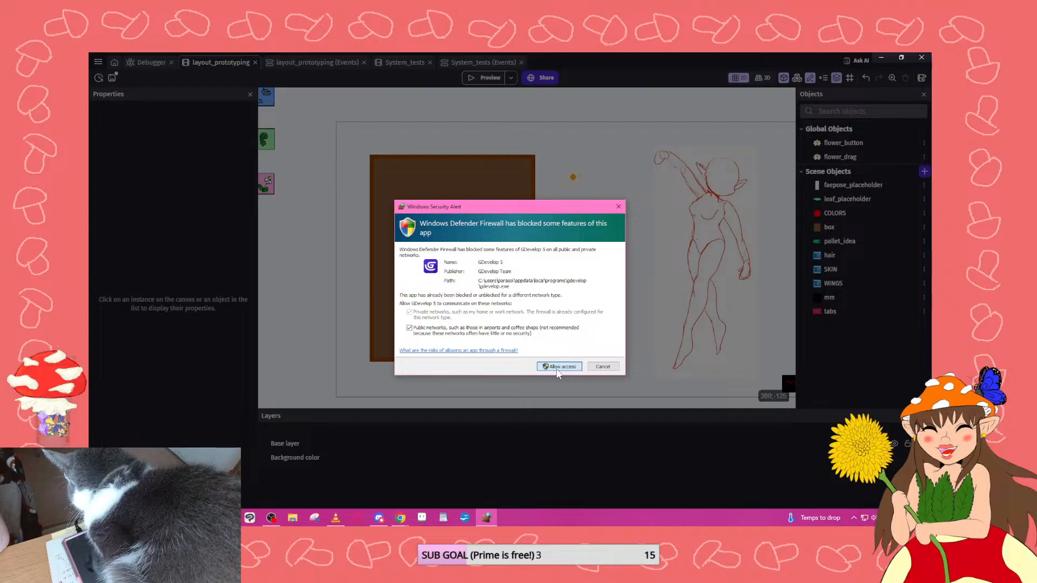
left_click(602, 367)
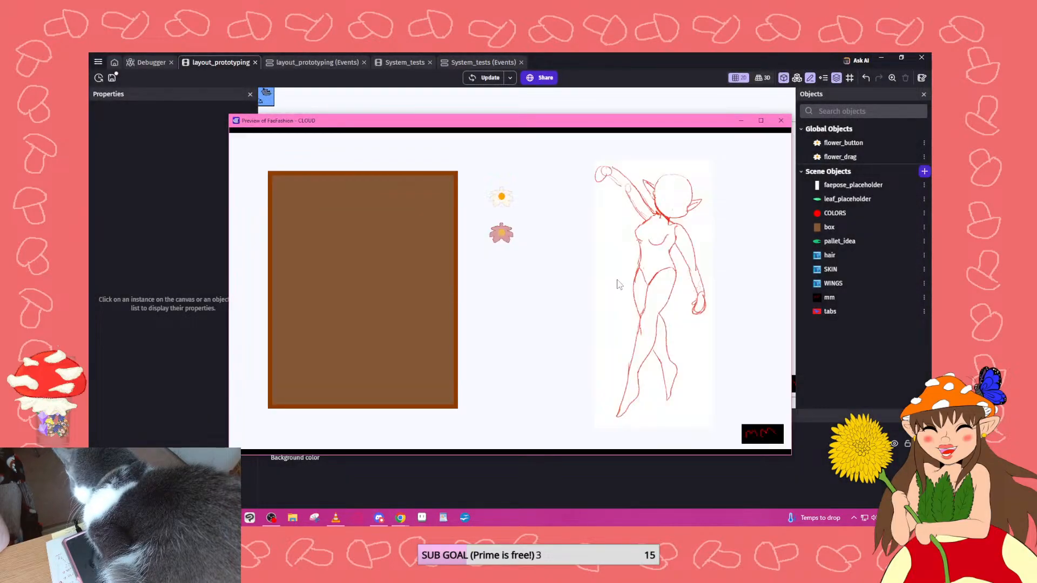
left_click_drag(518, 251, 557, 308)
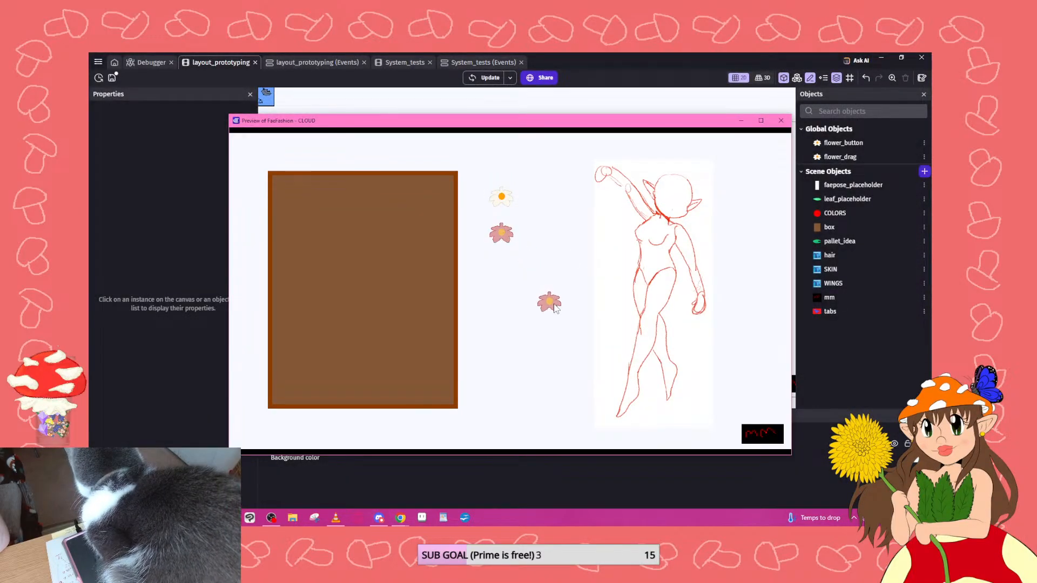
left_click_drag(511, 234, 562, 246)
left_click_drag(506, 199, 588, 223)
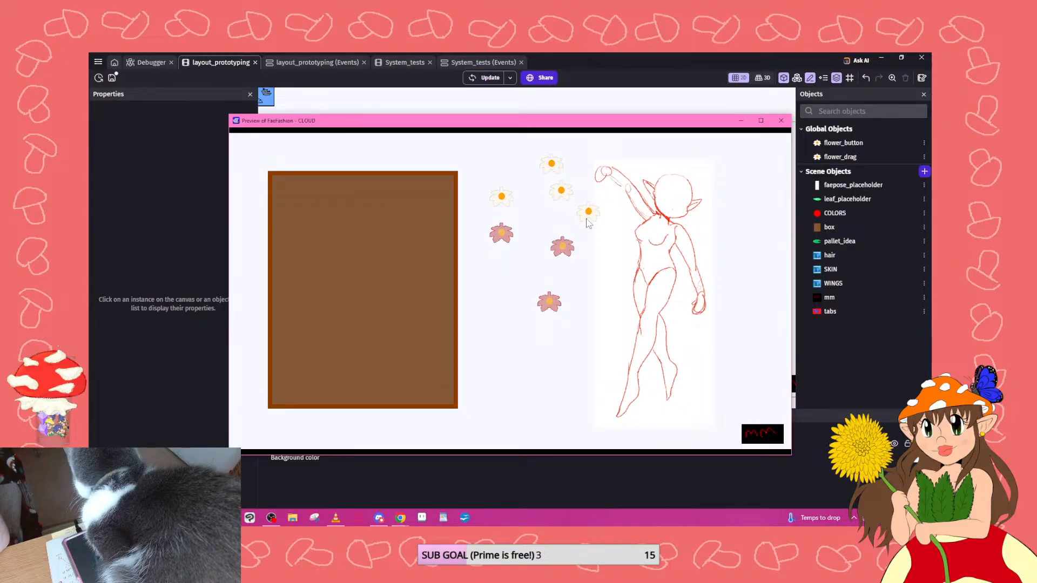
left_click(783, 122)
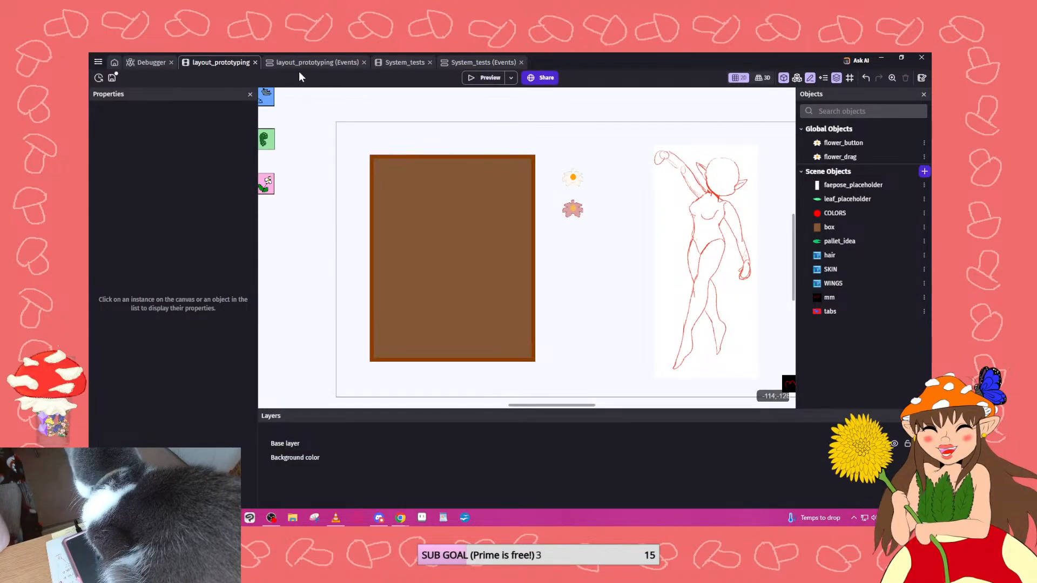
Put an empty event above the "drag and drop" group in the layout_prototyping events and give it the "At the beginning of the scene" condition.
left_click(307, 63)
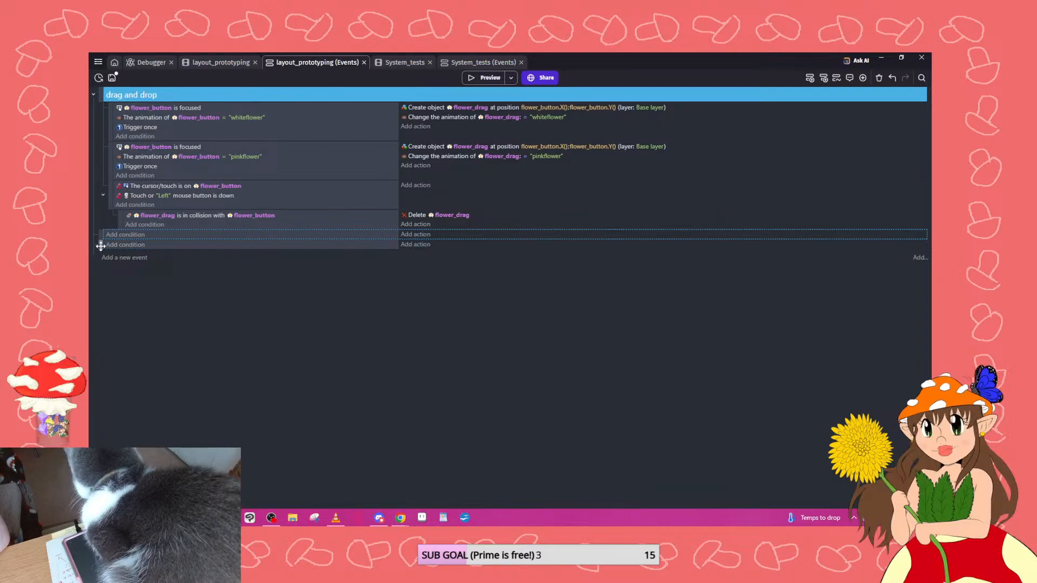
scroll(111, 93, "up", 1)
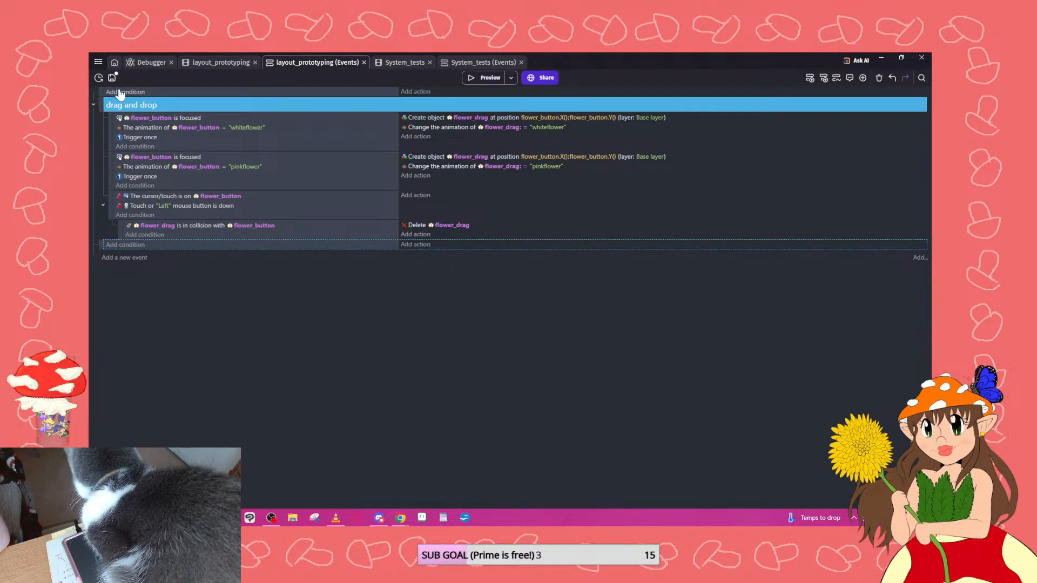
left_click(120, 93)
left_click(293, 116)
scroll(203, 305, "down", 5)
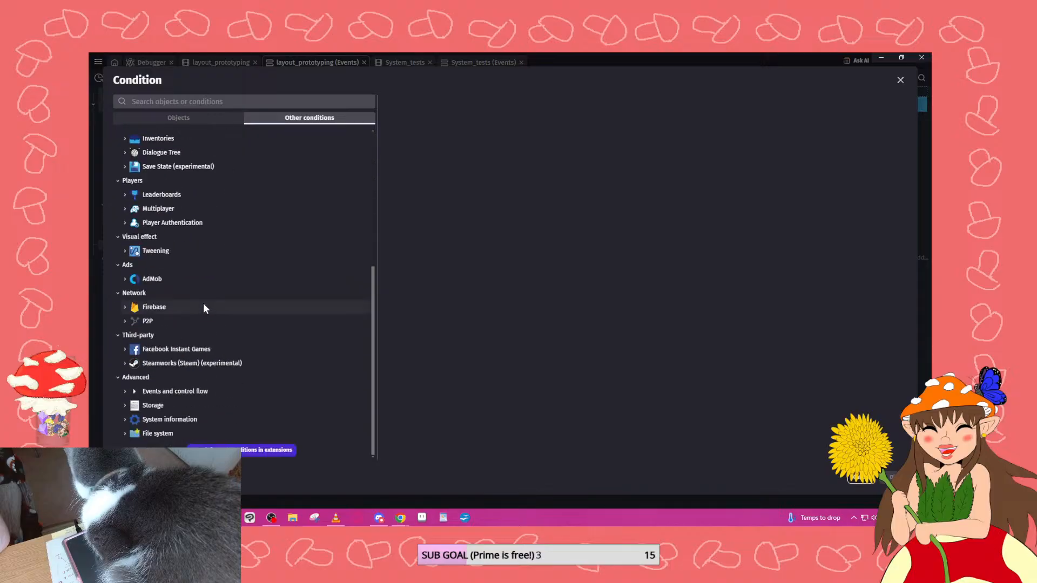
left_click(199, 395)
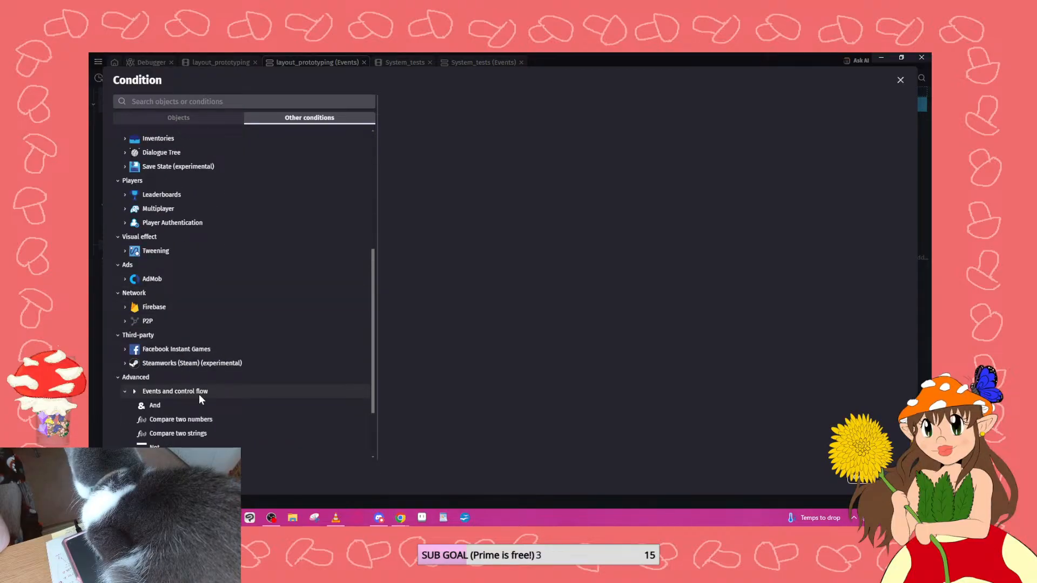
scroll(212, 398, "down", 2)
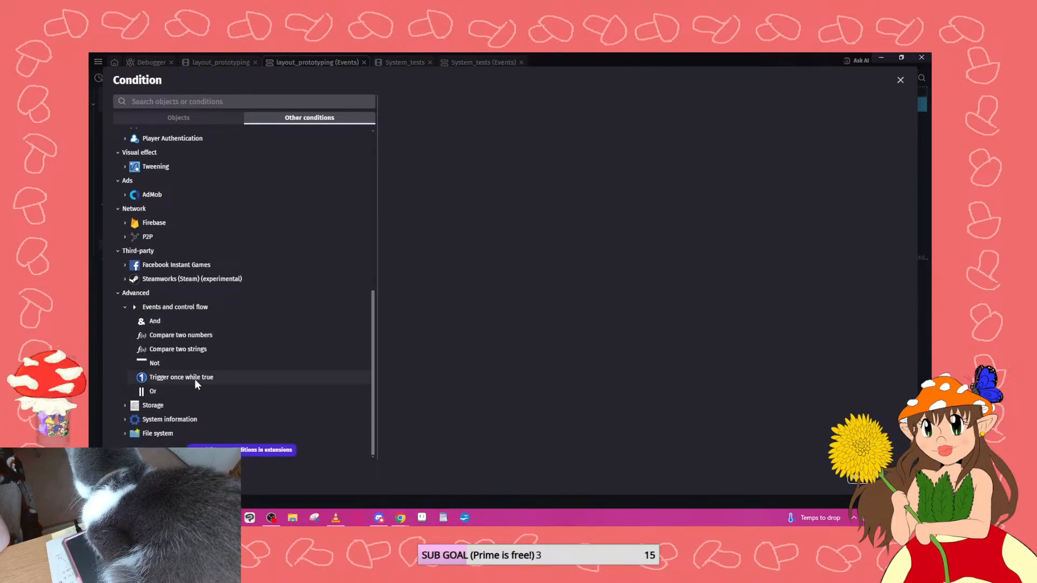
scroll(208, 316, "up", 10)
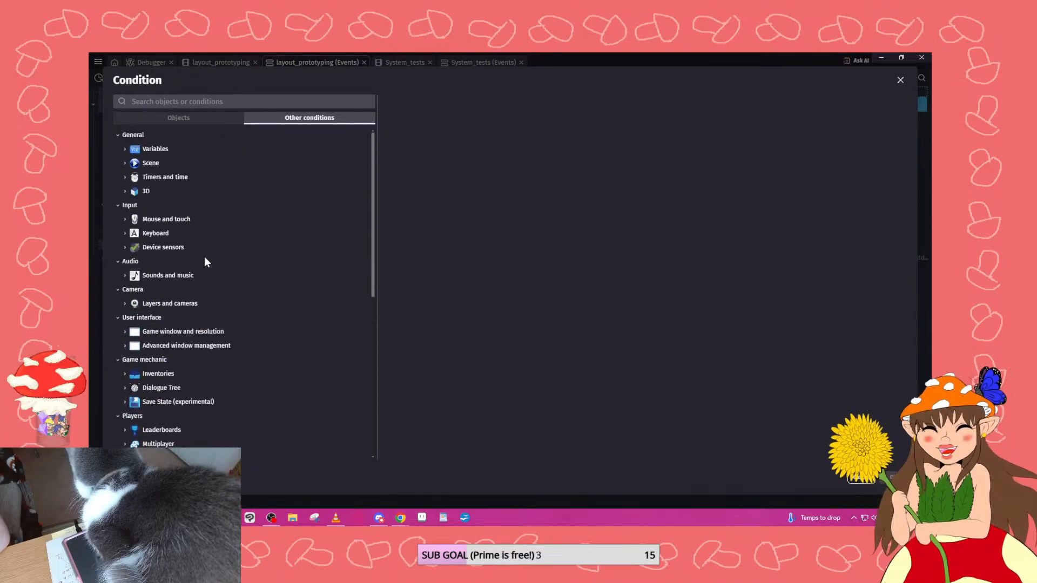
left_click(170, 162)
left_click(179, 220)
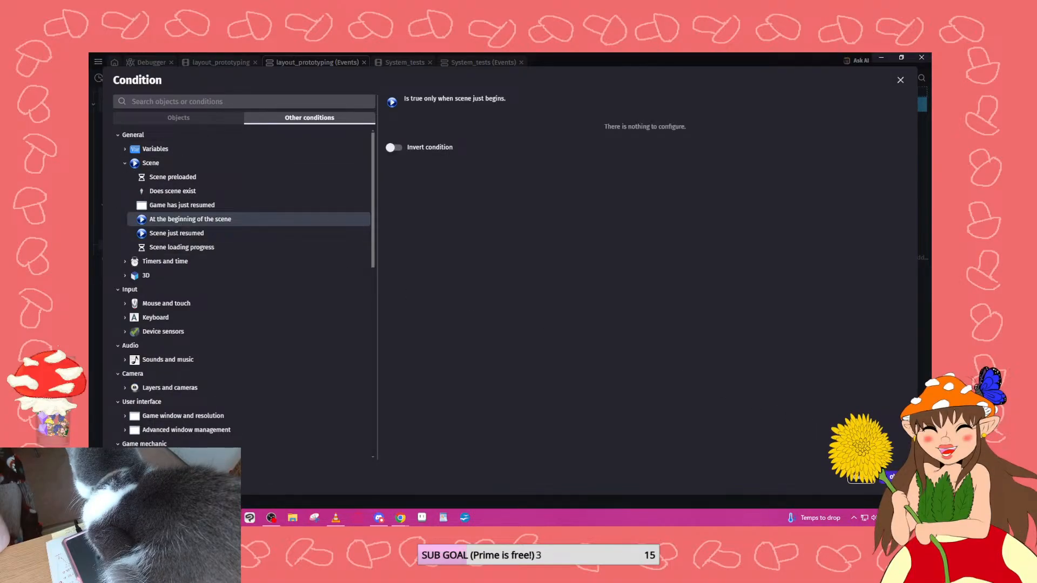
left_click(892, 477)
Add the "Trigger once while true" condition to the "At the beginning of the scene" event.
left_click(128, 102)
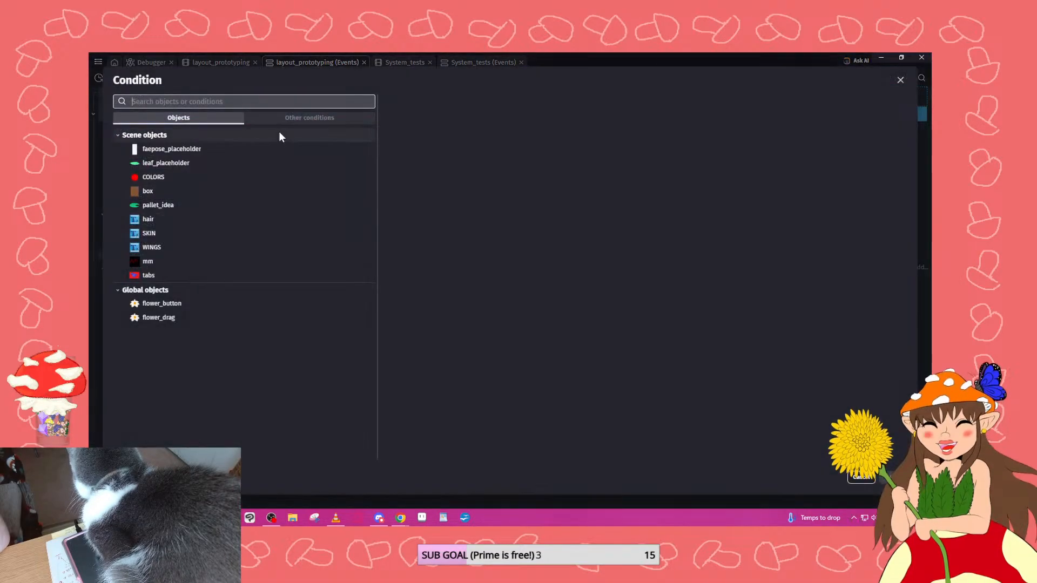
left_click(296, 120)
scroll(258, 260, "down", 10)
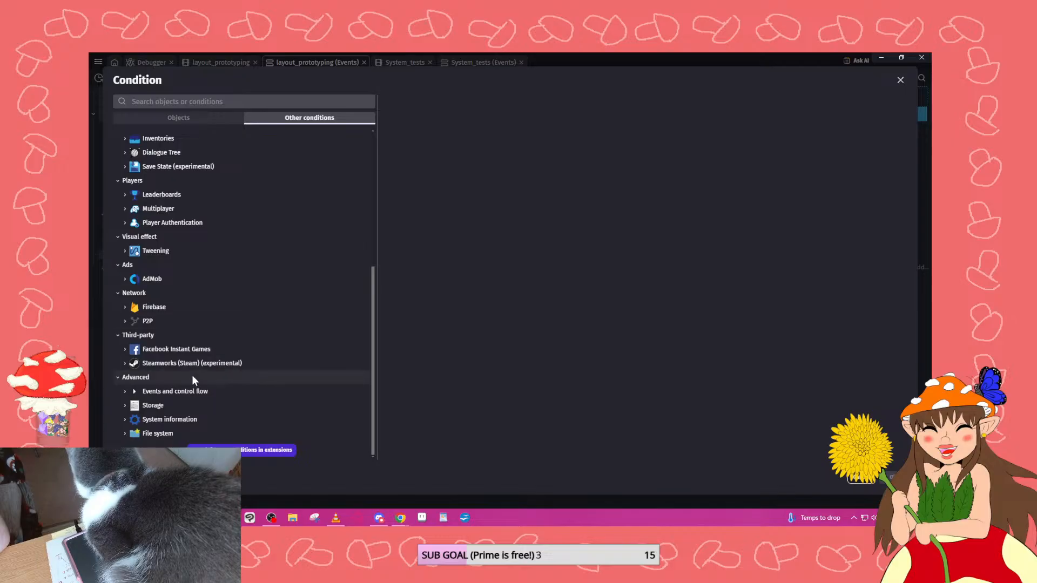
left_click(190, 391)
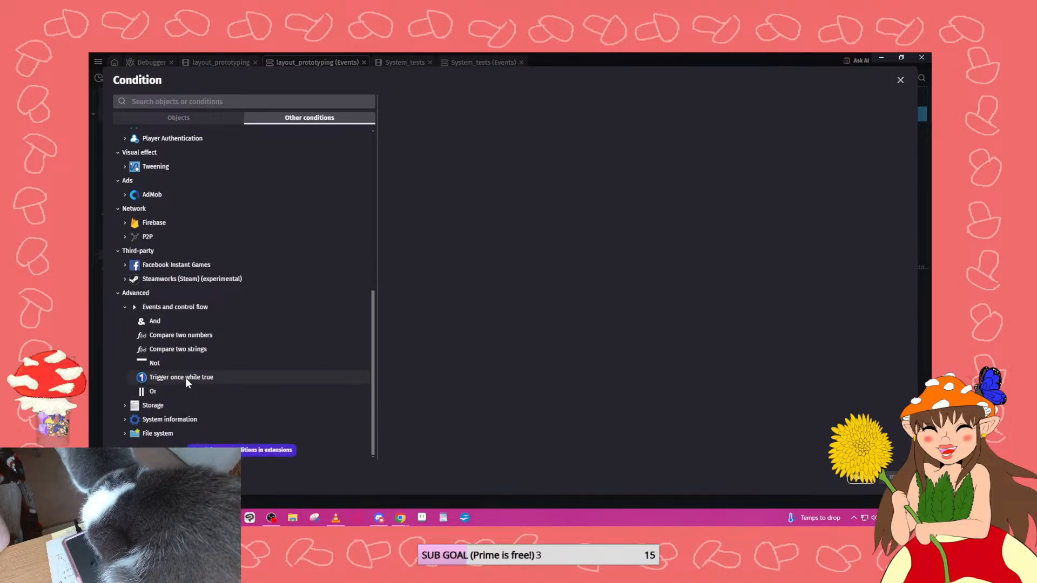
left_click(186, 378)
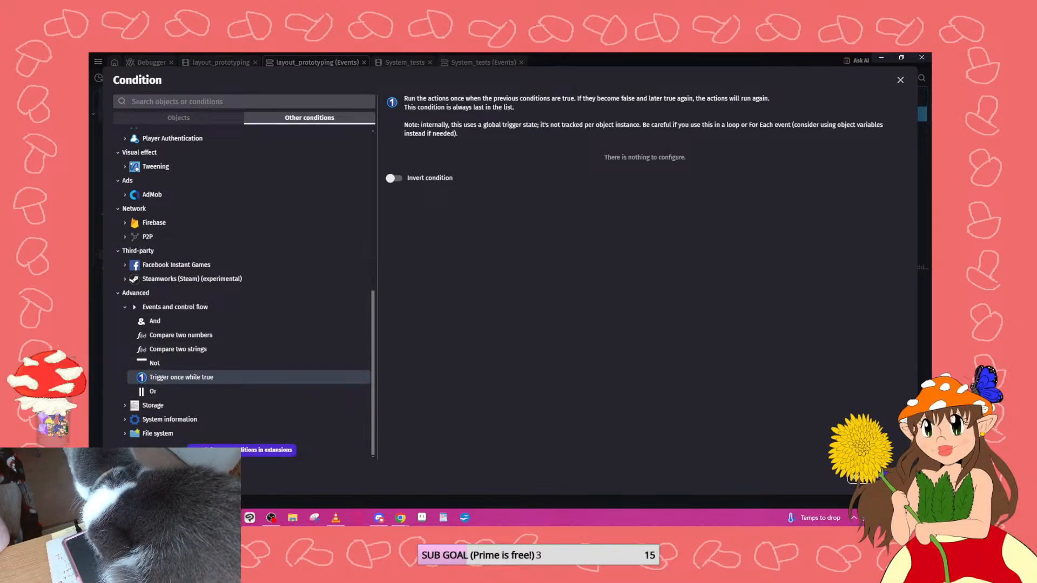
left_click(895, 478)
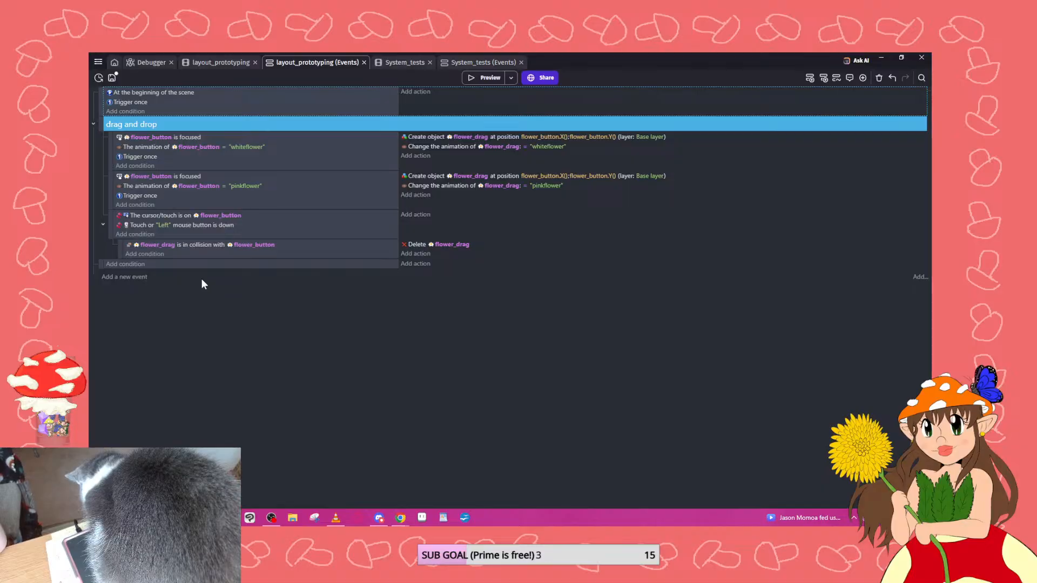
Nest the empty event under the "At the beginning of the scene" event and move the Trigger once condition into that sub-event.
left_click(400, 99)
left_click(864, 479)
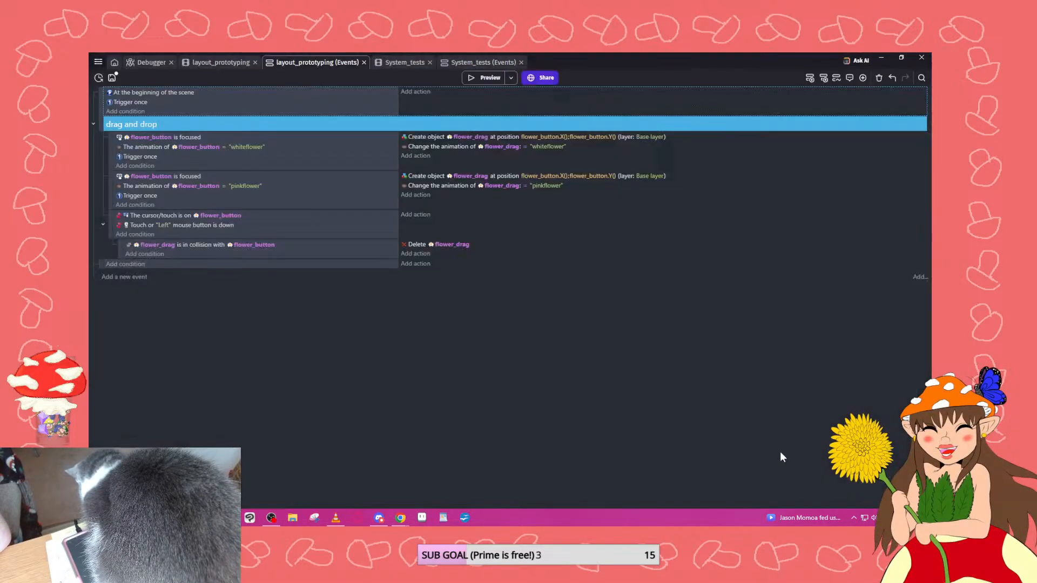
left_click_drag(101, 263, 133, 122)
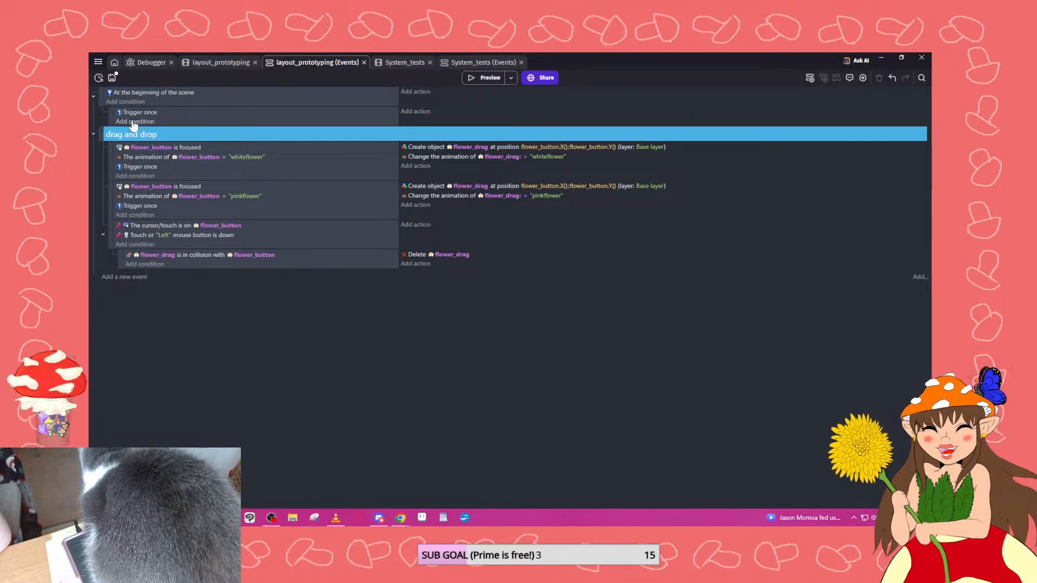
left_click(94, 97)
left_click(94, 96)
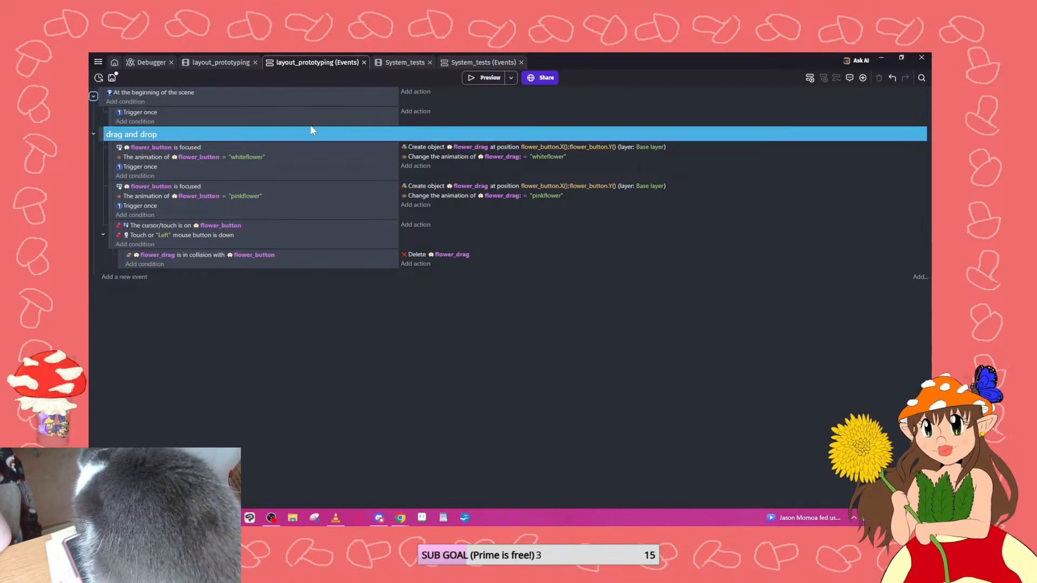
Start a "Create an object" action for flower_button in the Trigger once sub-event, with X position box.PointX("flower_white").
left_click(416, 112)
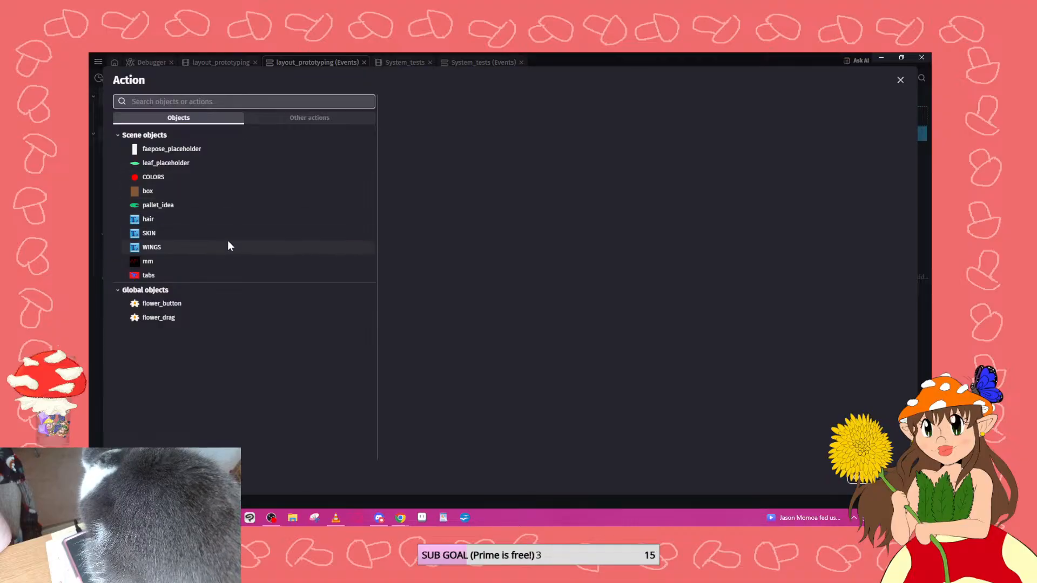
left_click(172, 305)
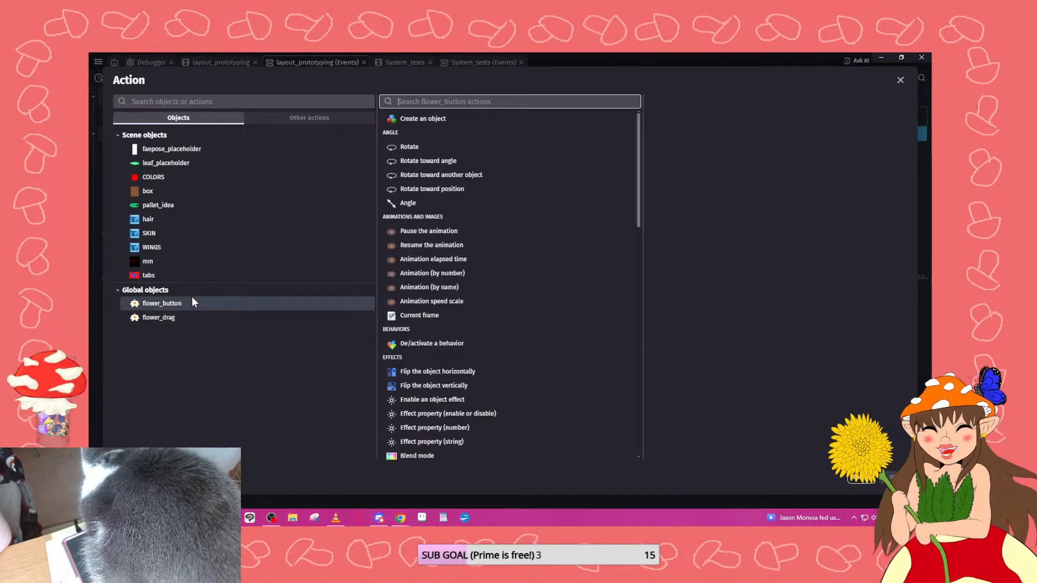
left_click(453, 119)
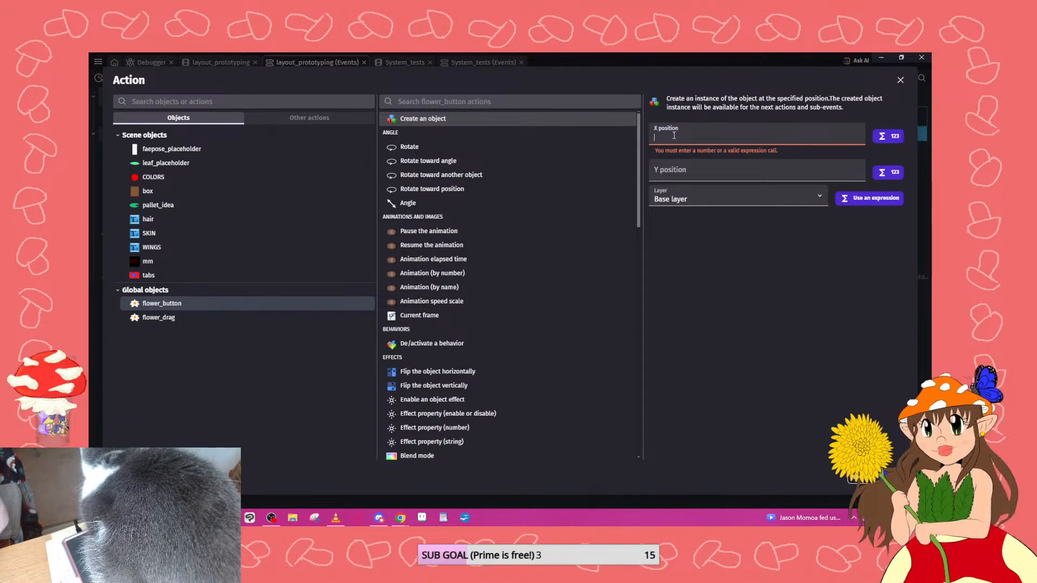
type("box.pio")
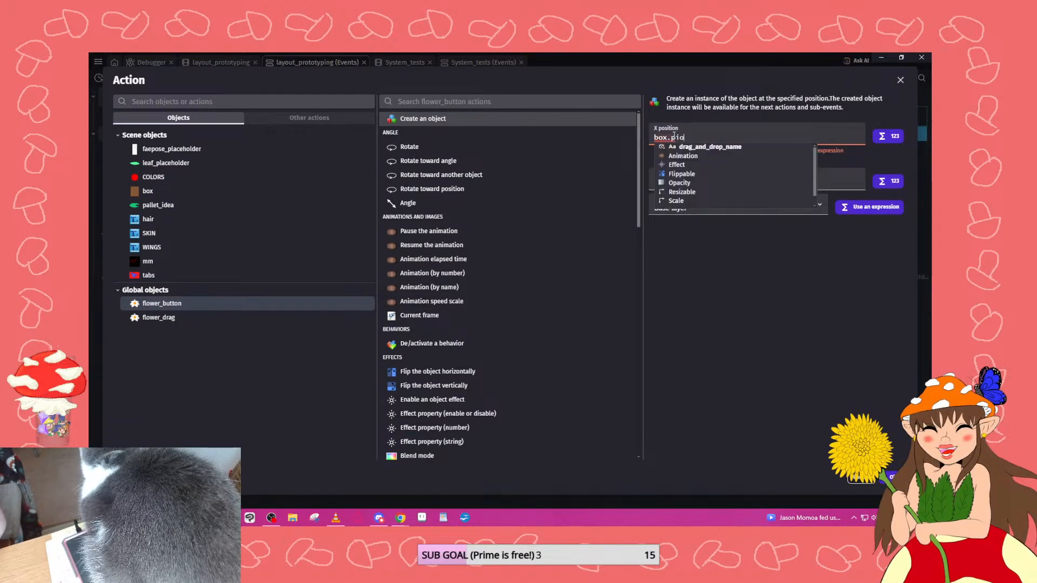
type("n")
type("oint")
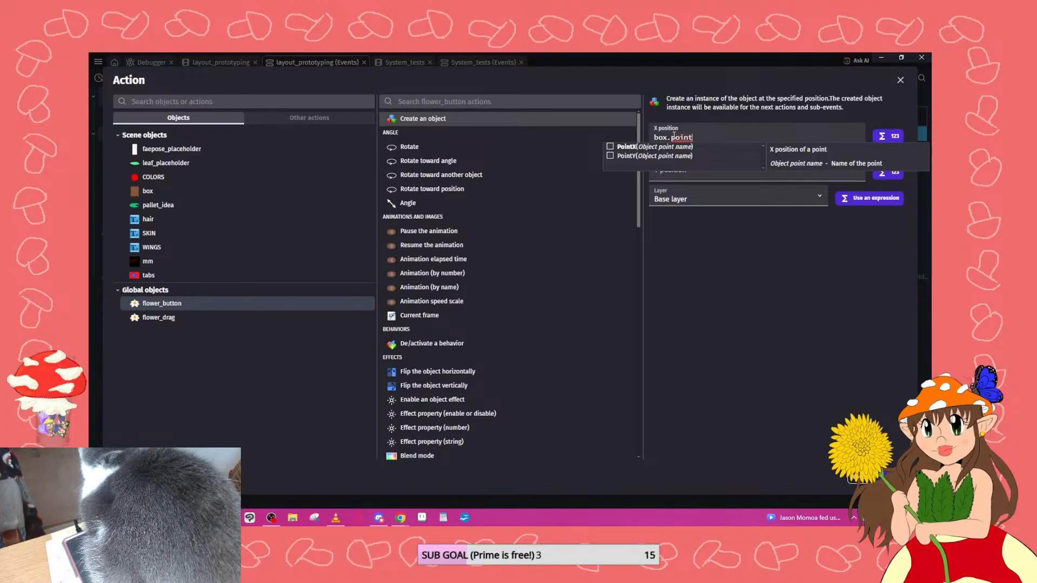
key("Return")
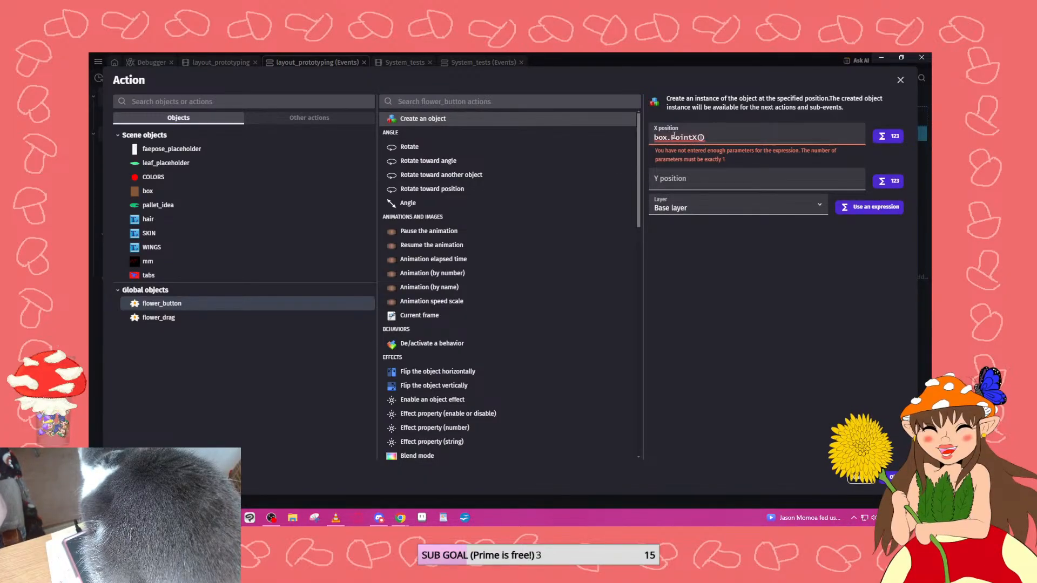
type("\"flower")
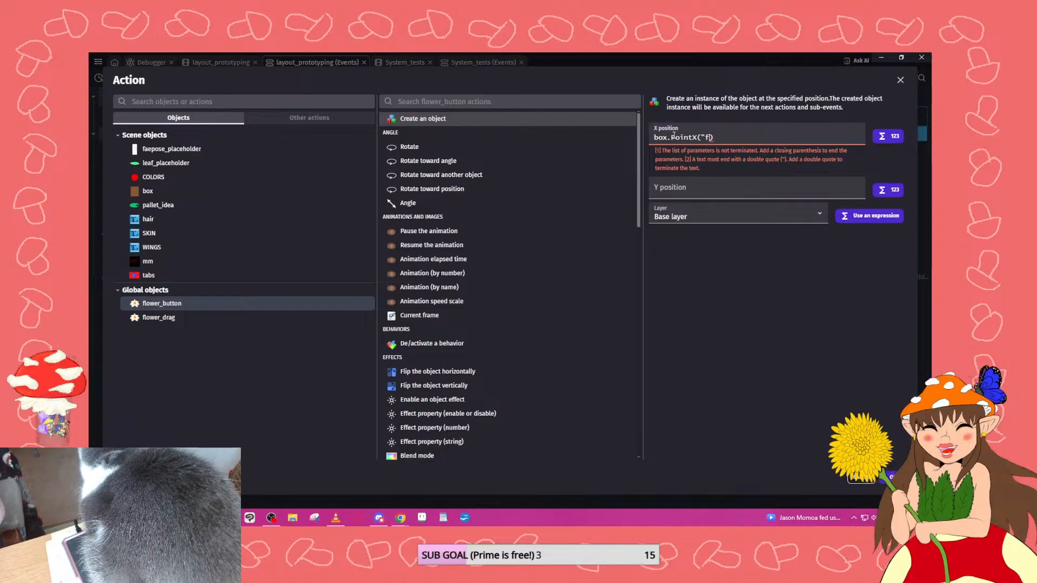
type("_whi")
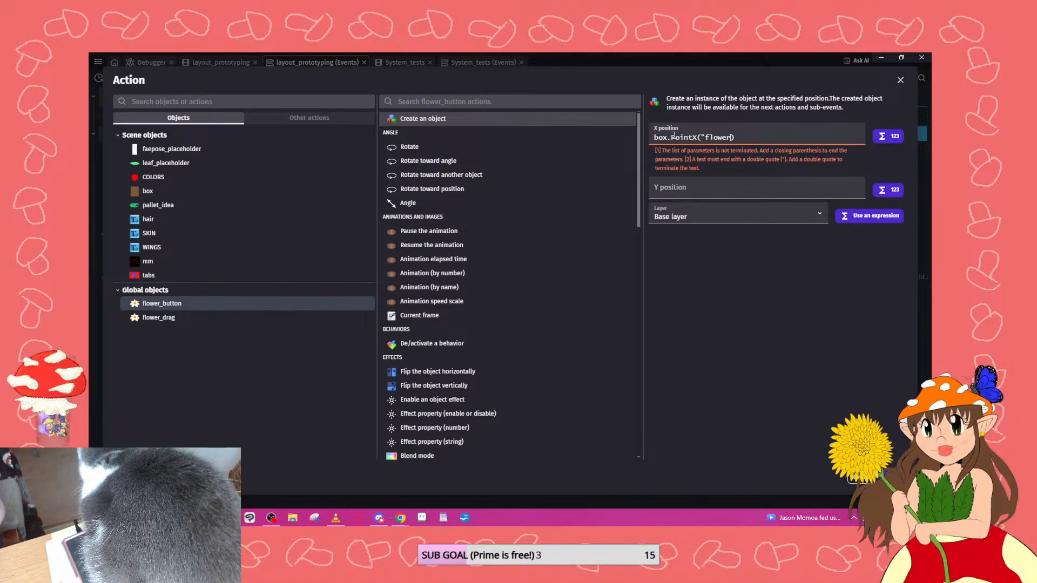
type("te\"")
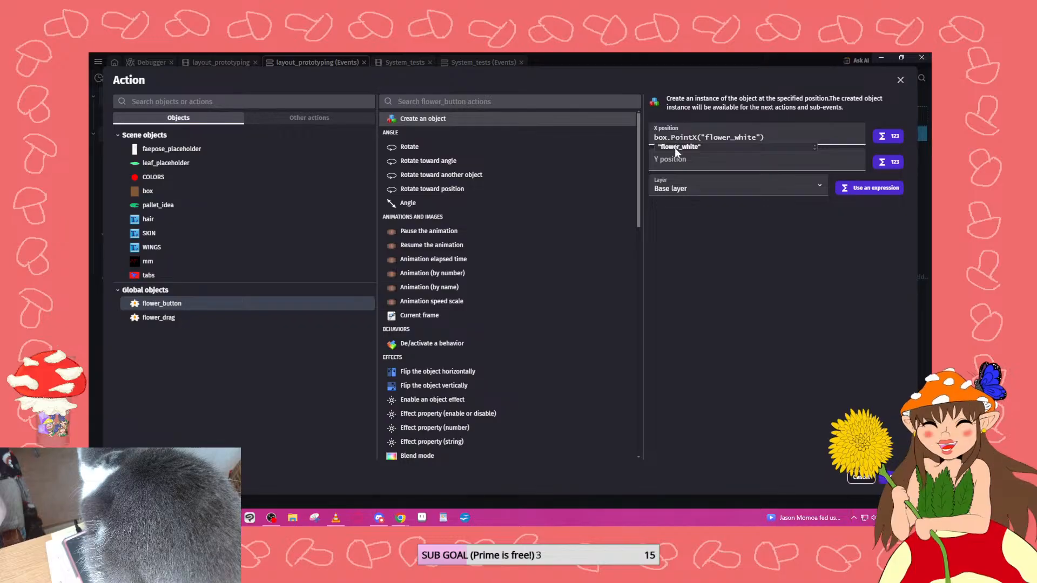
Set the new flower_button's Y position to box.PointY("flower_white") by reusing the X expression, and confirm the create action on the Base layer.
triple_click(788, 134)
key("ctrl+c")
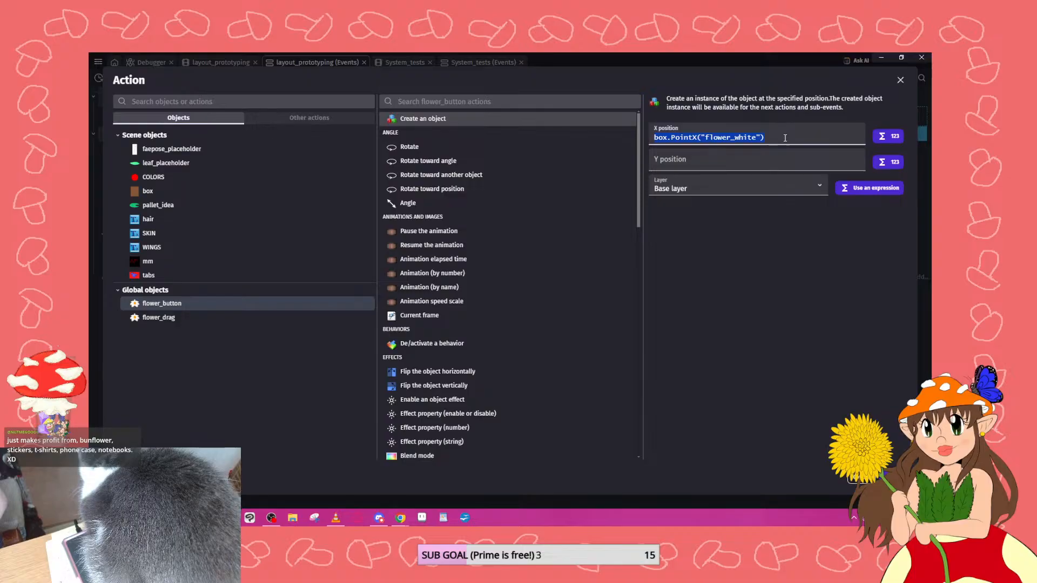
left_click(724, 162)
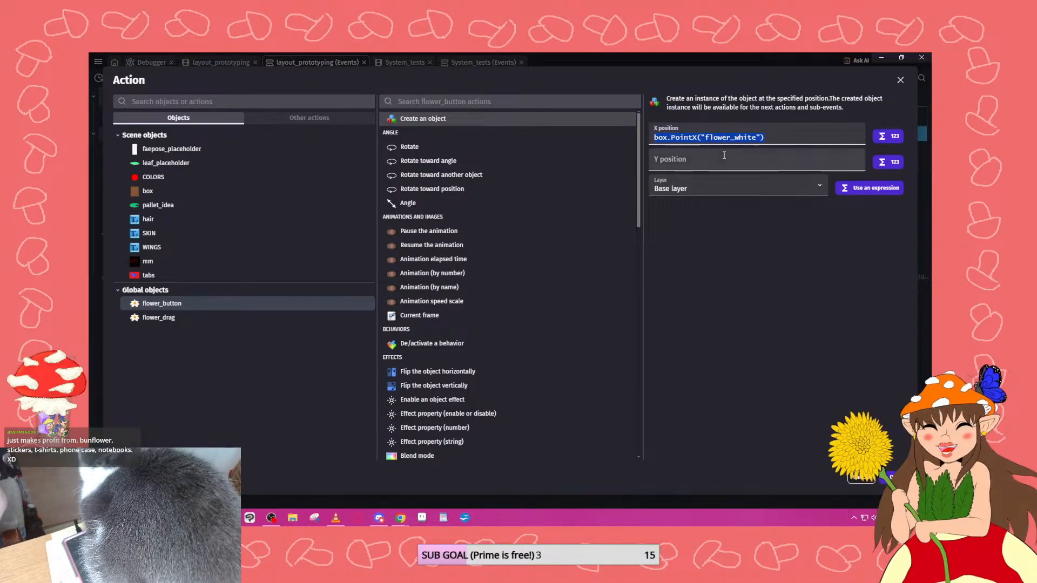
key("ctrl+v")
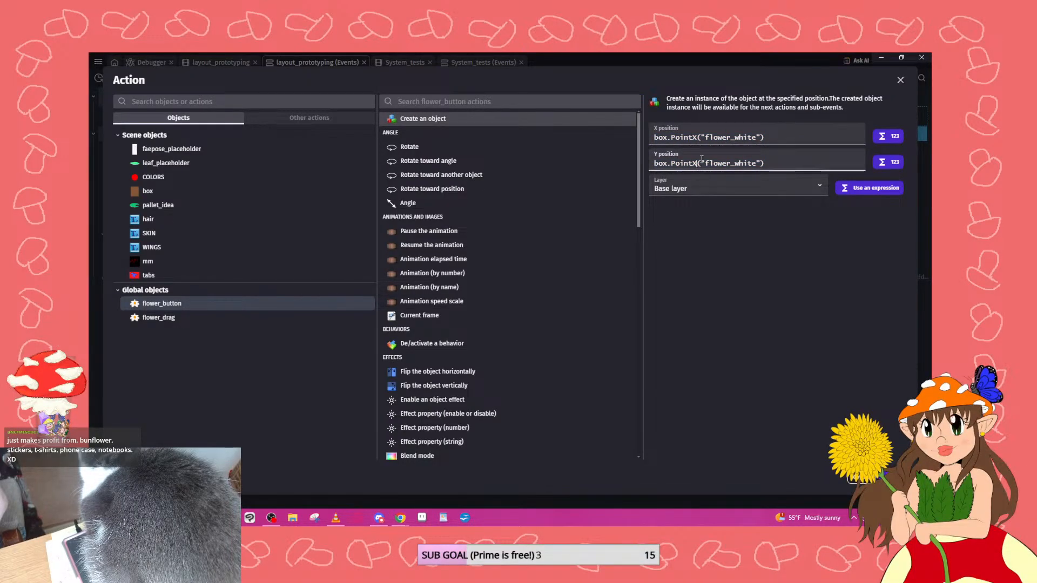
key("BackSpace")
type("Y")
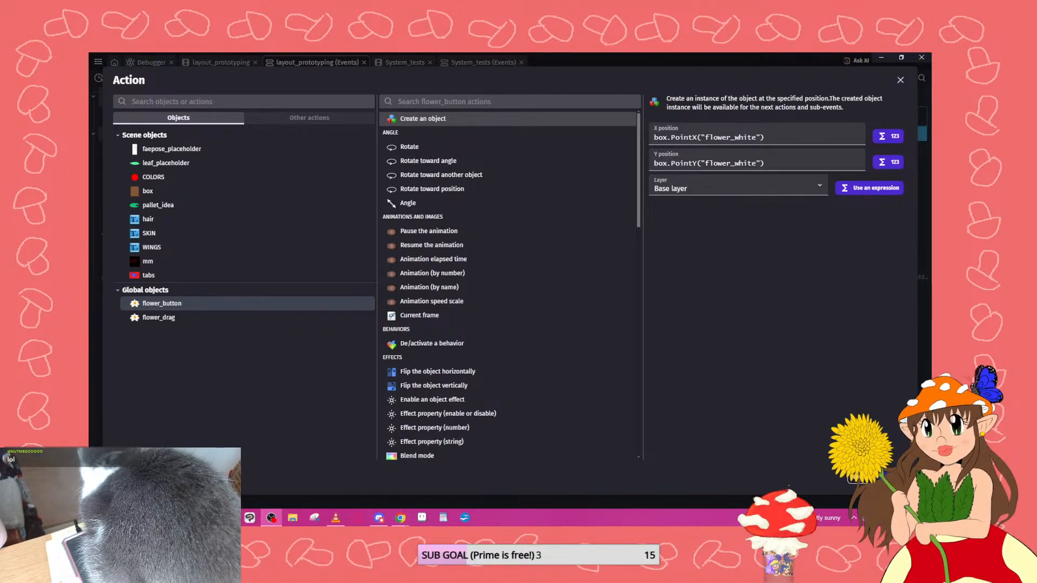
left_click(894, 477)
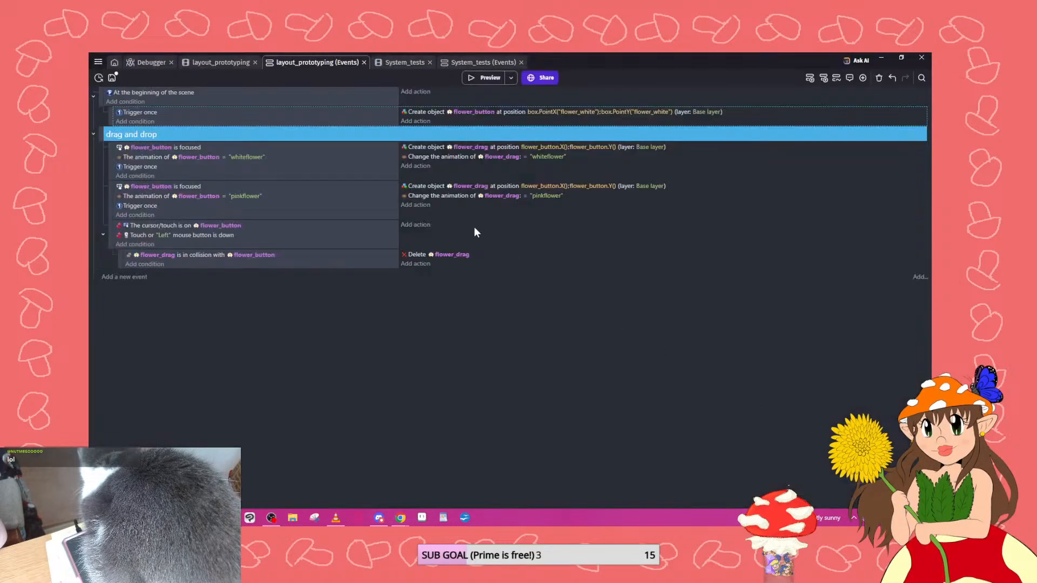
Add an action to the Trigger once sub-event setting flower_button's animation by name to "whiteflower", and check the scene in a preview.
left_click(423, 121)
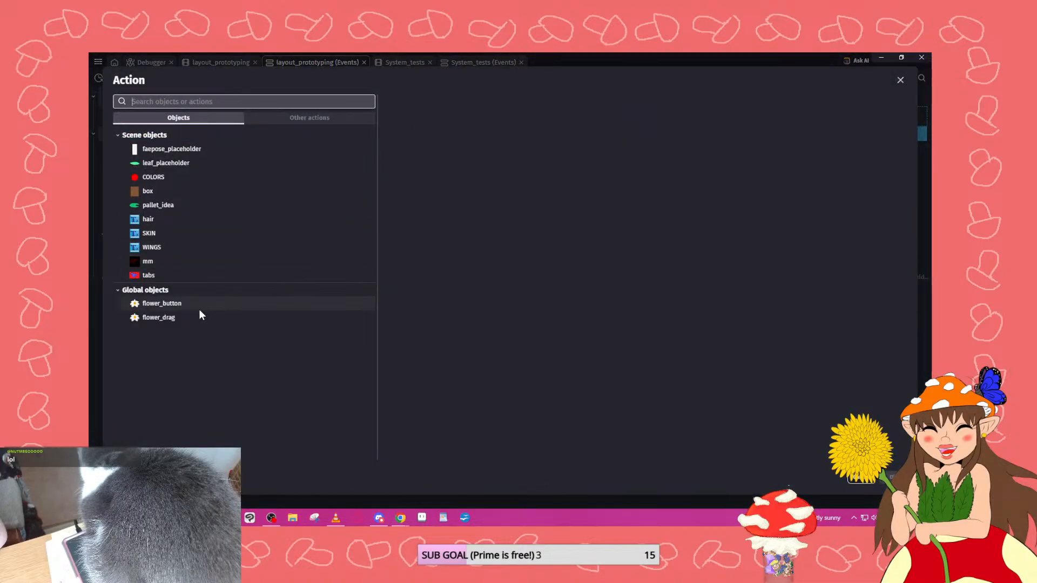
left_click(154, 303)
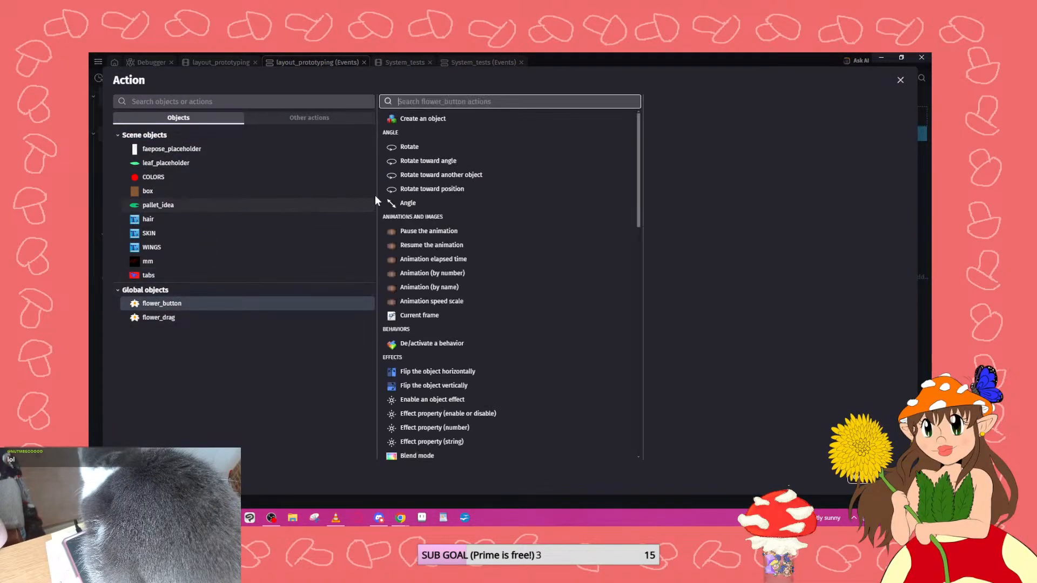
left_click(442, 284)
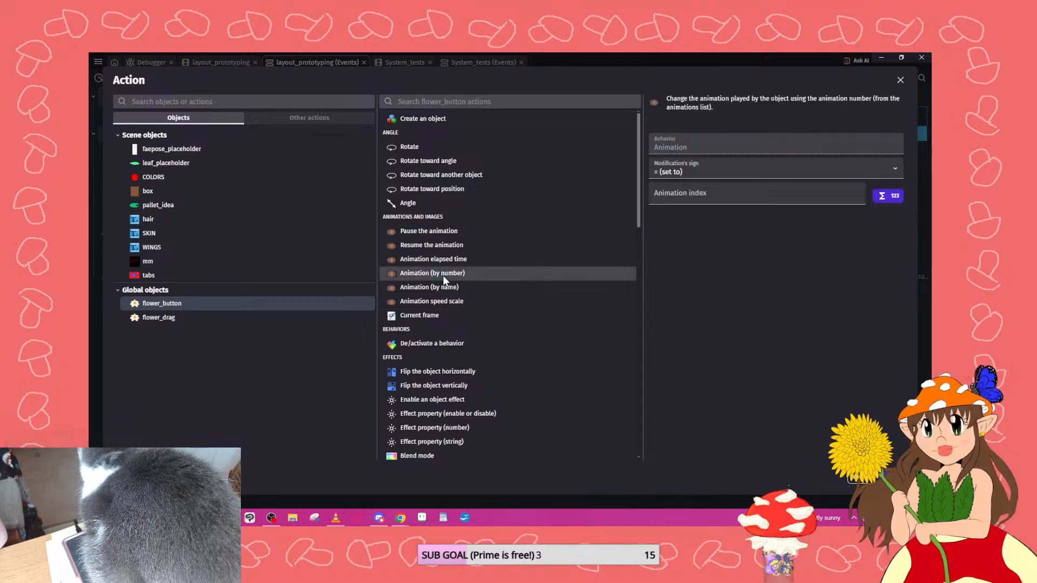
left_click(694, 192)
left_click(696, 215)
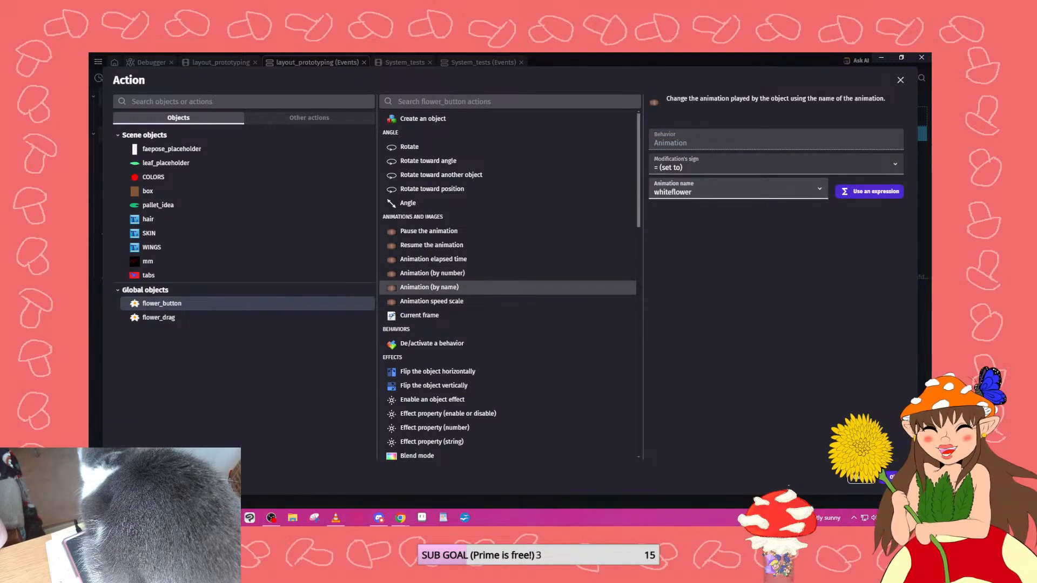
left_click(886, 478)
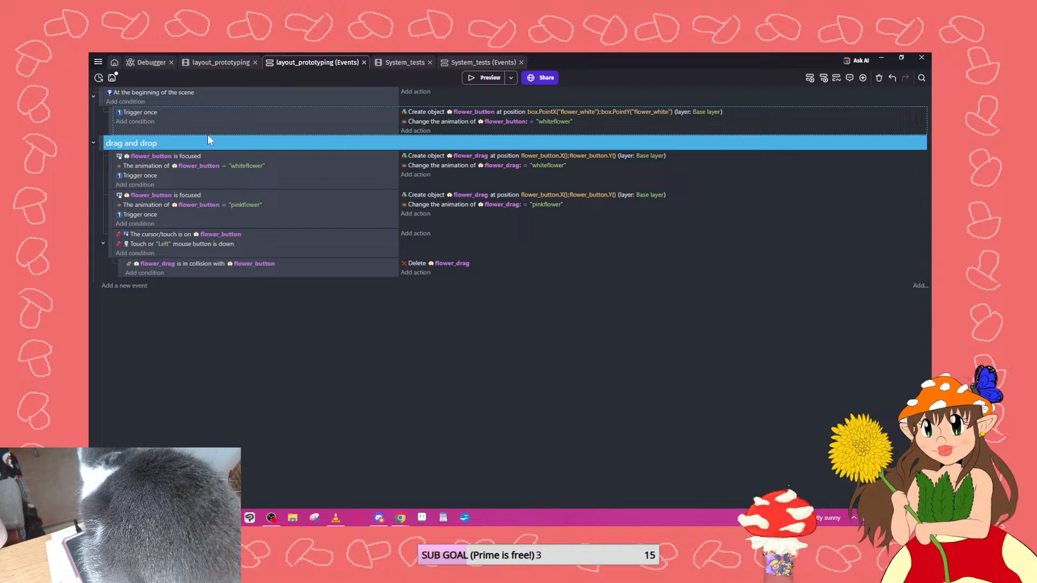
left_click(480, 78)
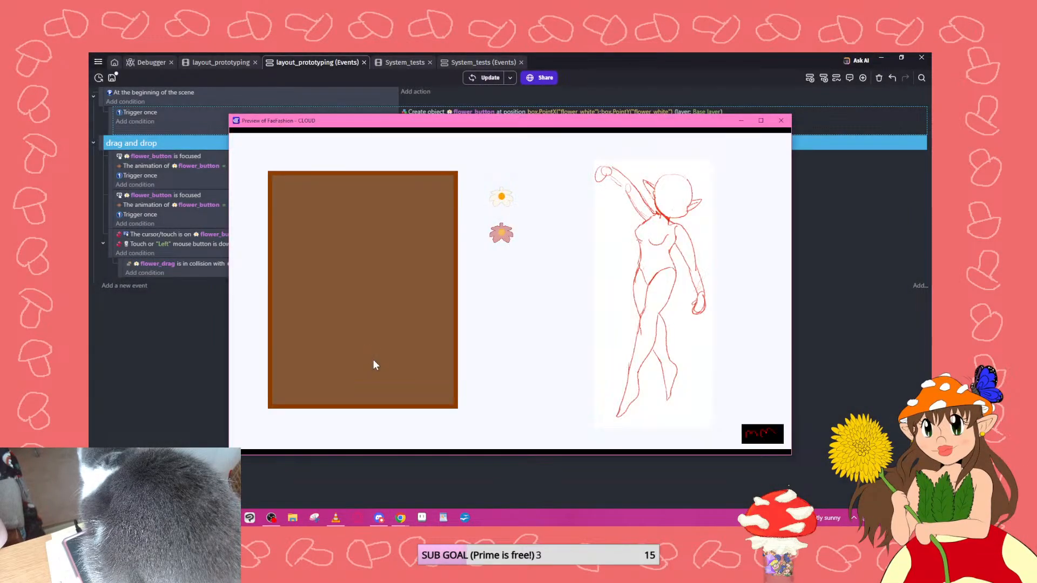
left_click(781, 121)
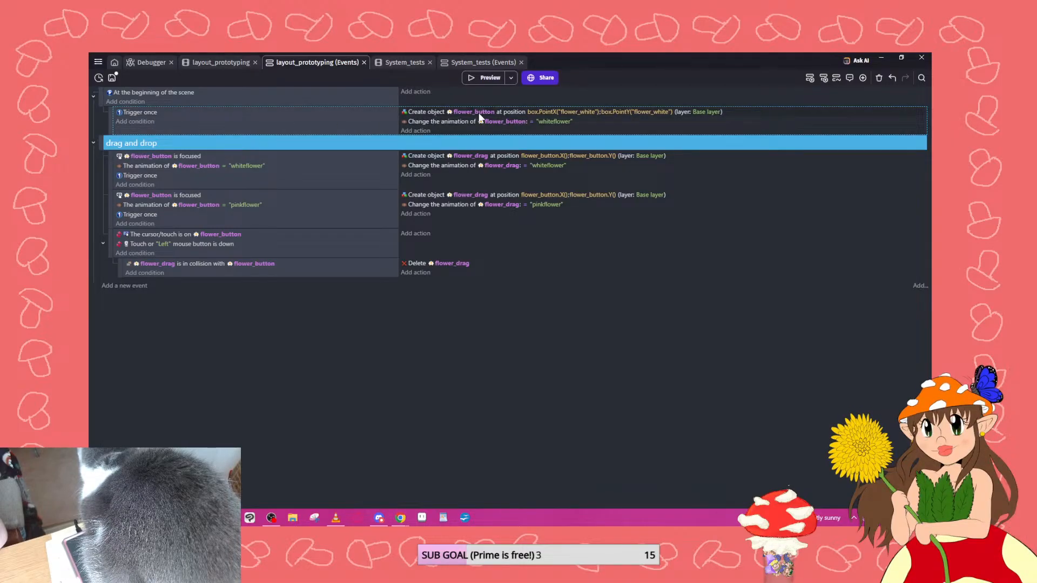
left_click(422, 132)
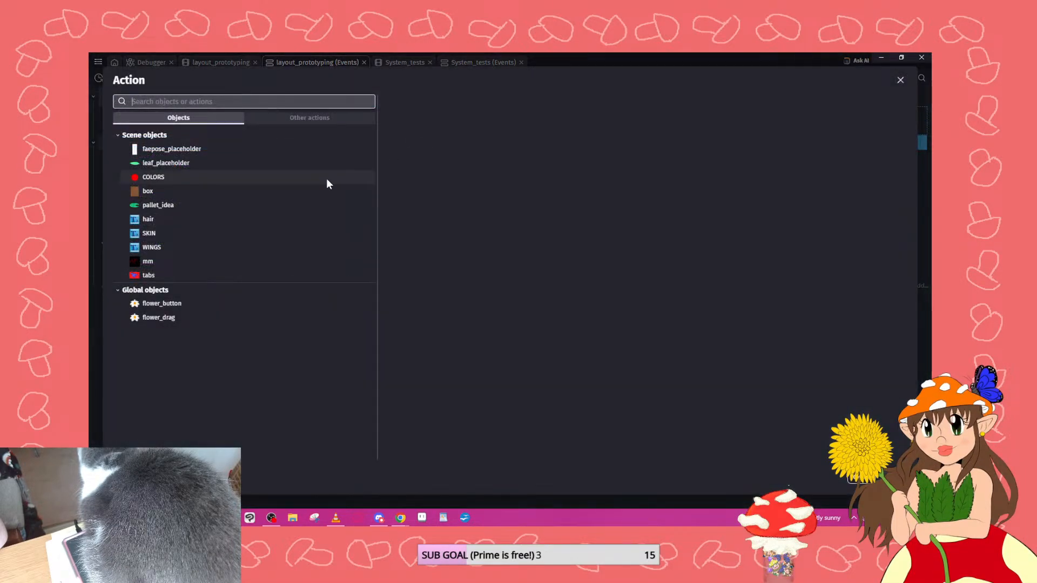
left_click(179, 303)
scroll(442, 280, "down", 5)
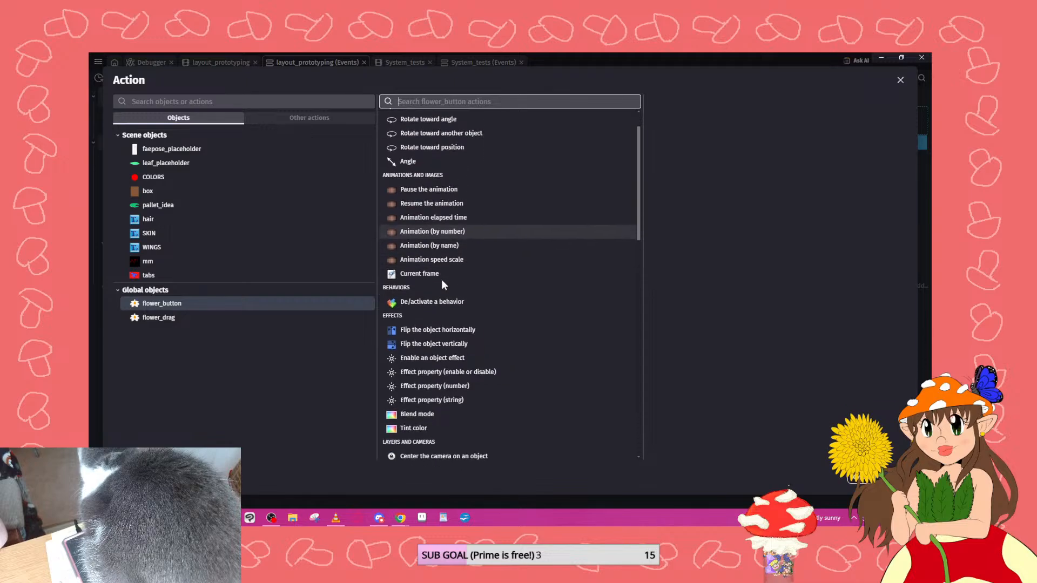
scroll(442, 279, "down", 4)
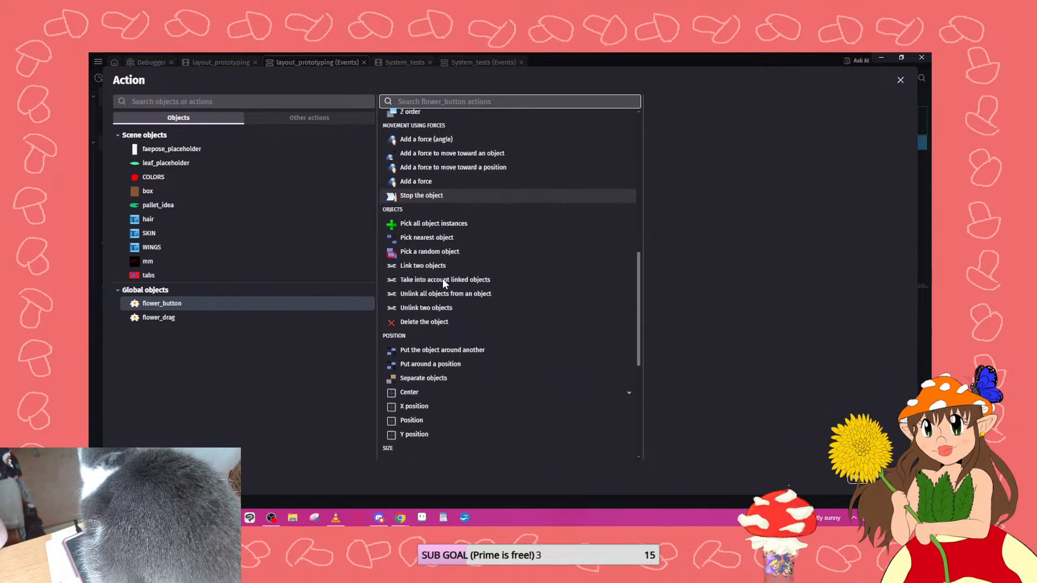
scroll(443, 279, "down", 5)
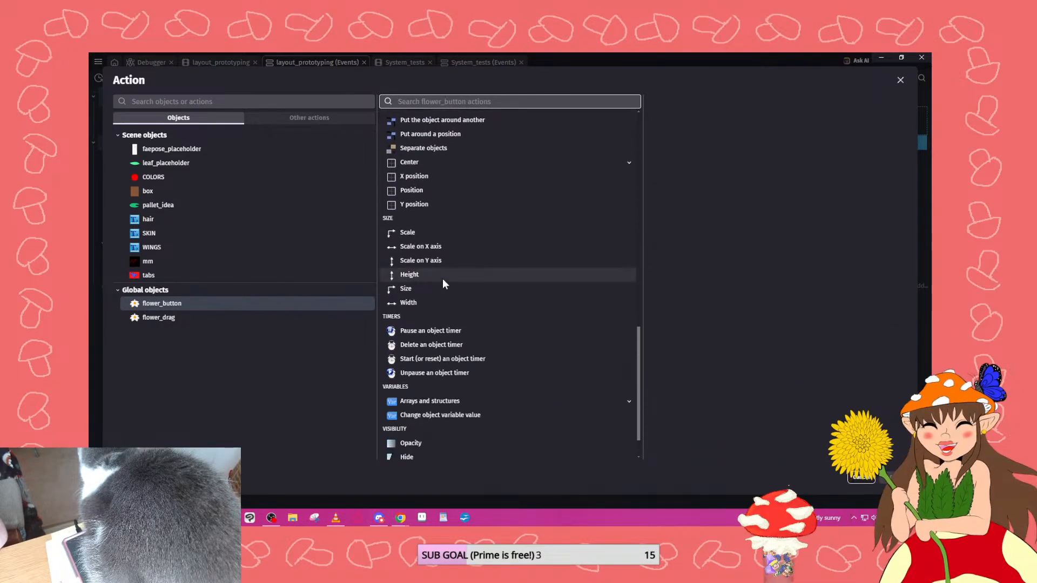
scroll(443, 277, "up", 9)
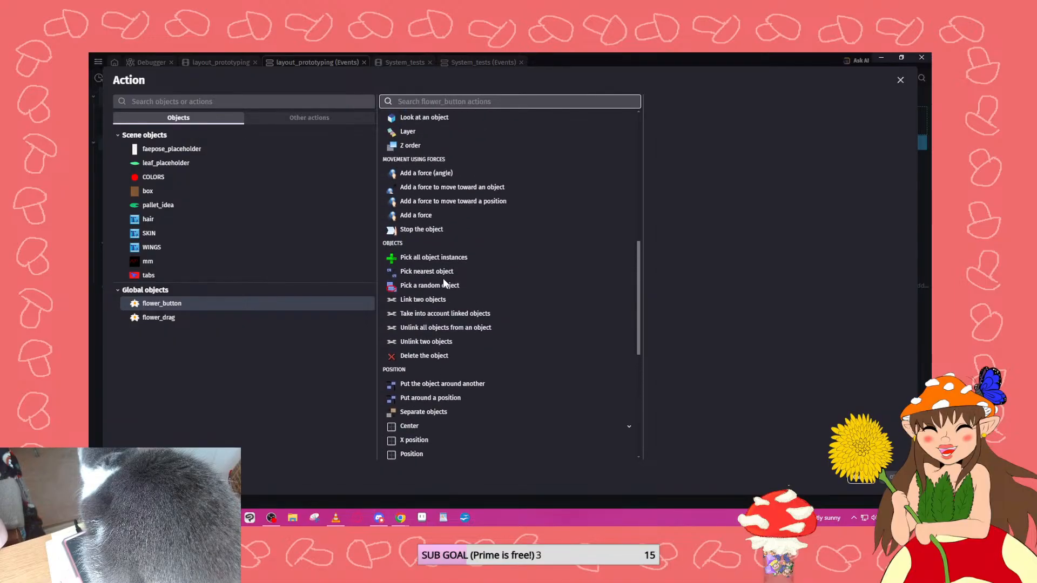
key("Escape")
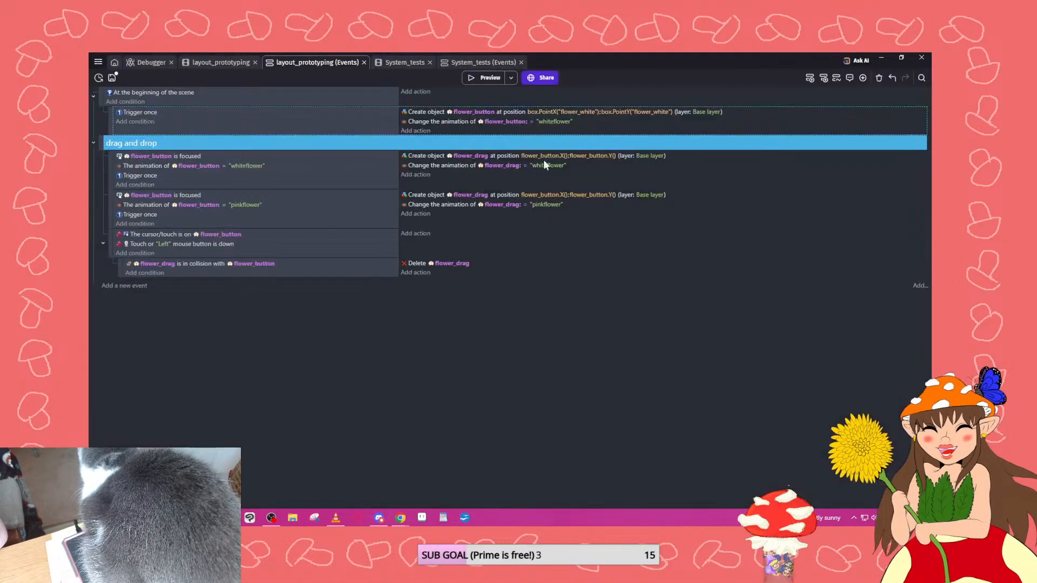
Preview the scene, and check where the flower_white point sits among the box object's points.
left_click(484, 78)
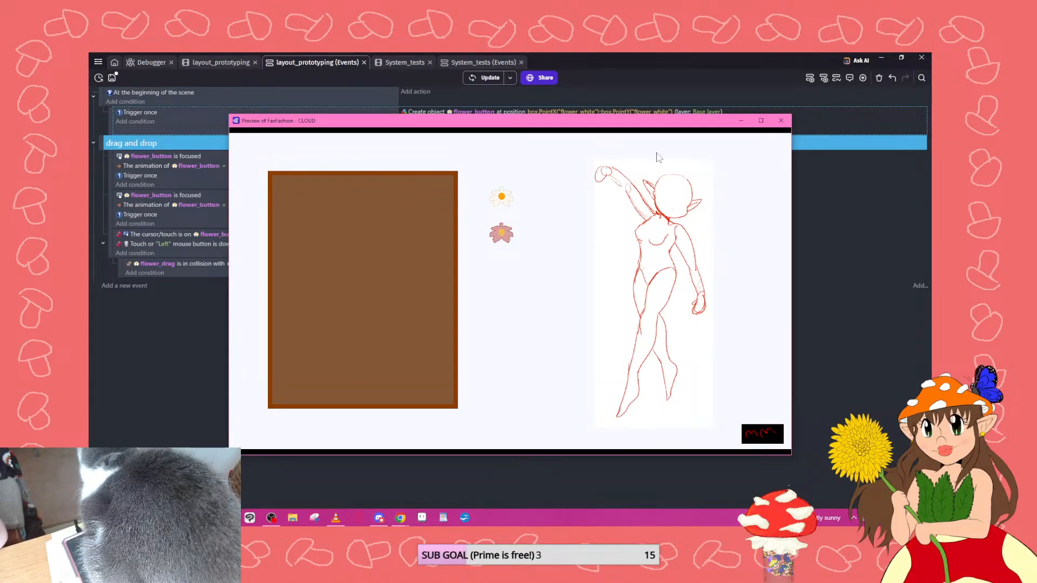
left_click(781, 120)
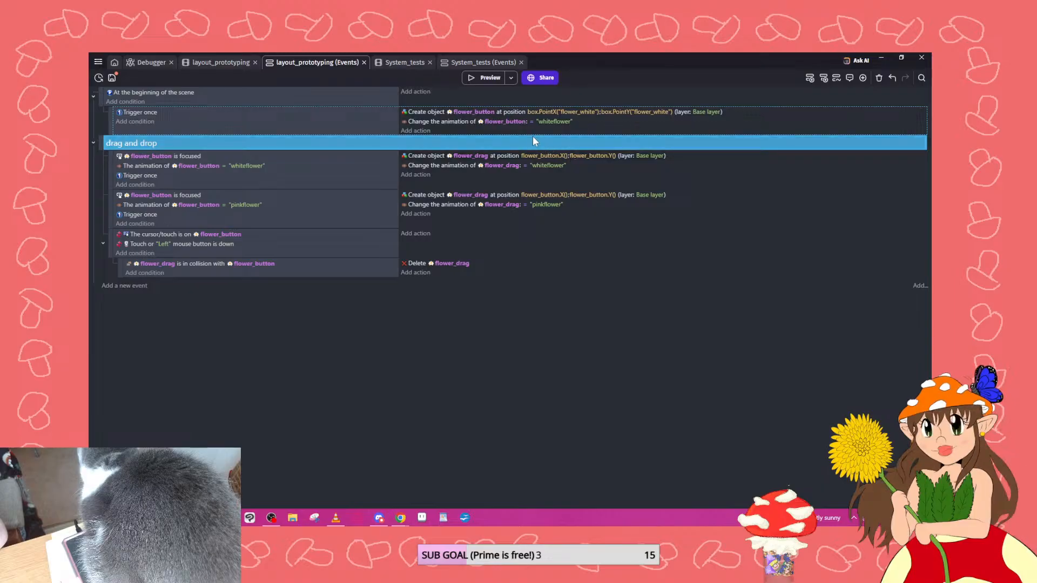
left_click(219, 63)
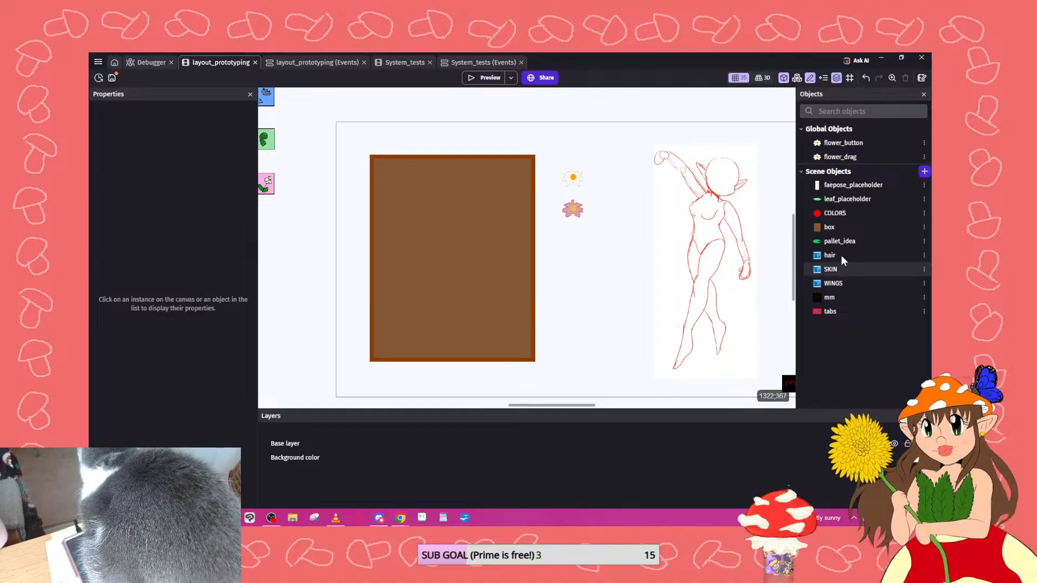
left_click(837, 229)
double_click(837, 229)
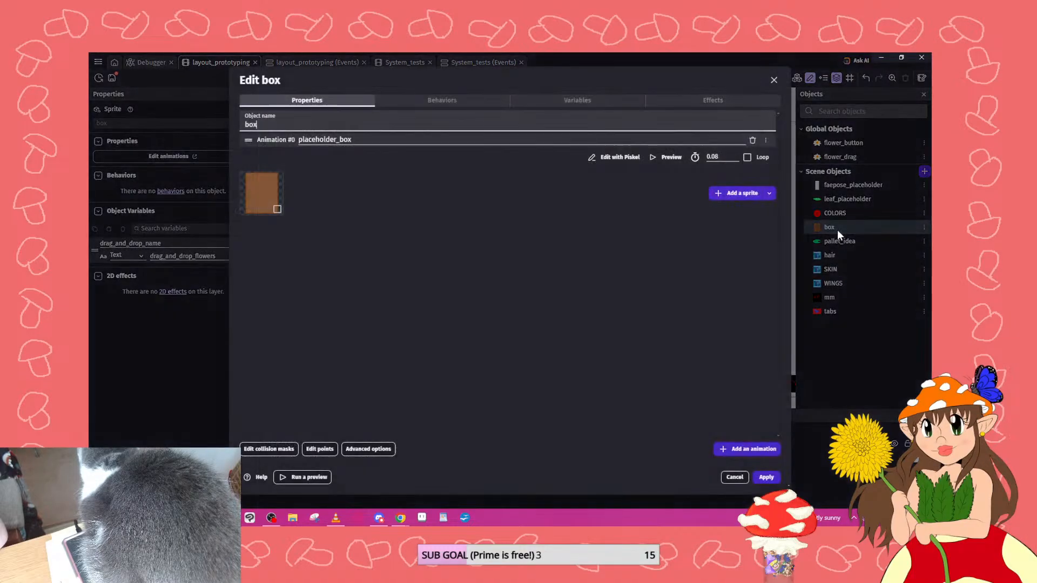
left_click(319, 446)
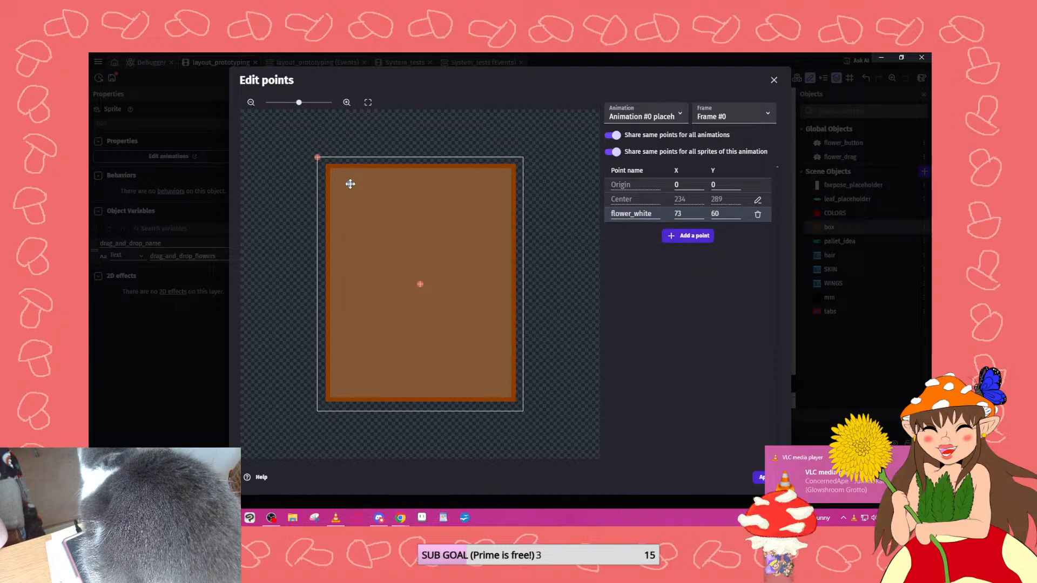
left_click(764, 477)
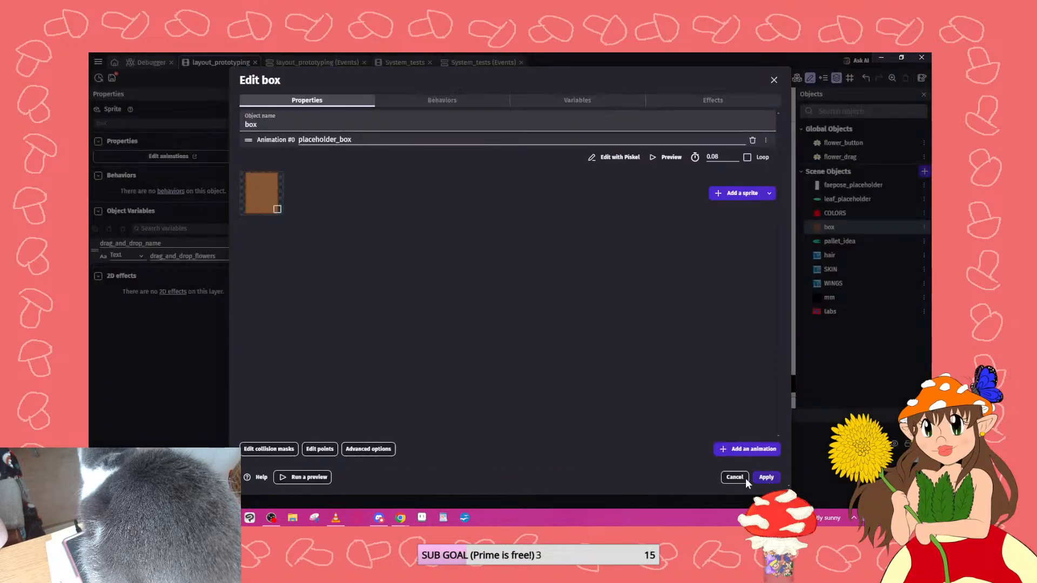
left_click(765, 477)
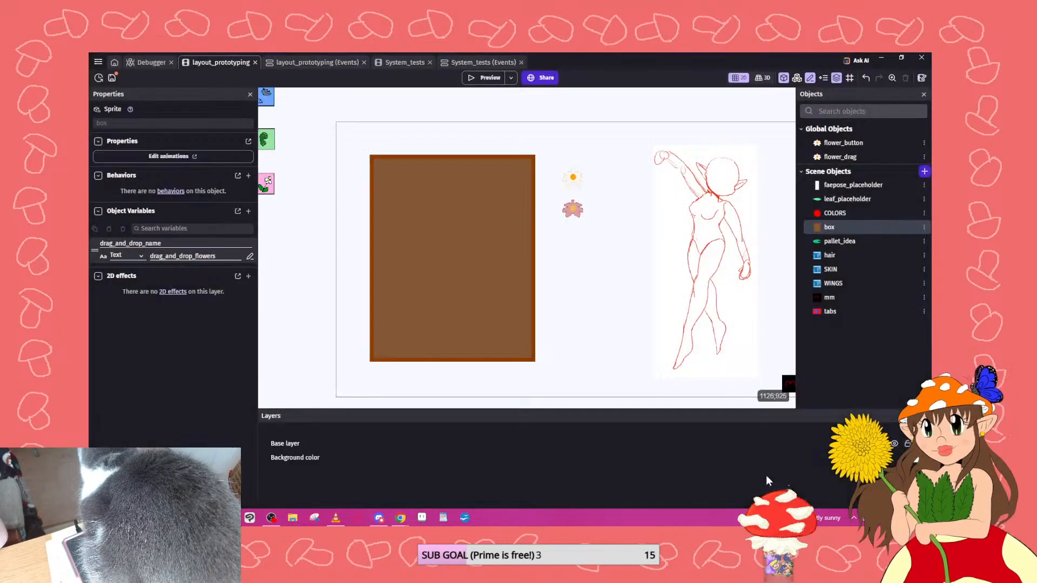
Run a preview with the debugger and inspect the positions of the flower_button instances.
left_click(510, 77)
left_click(546, 107)
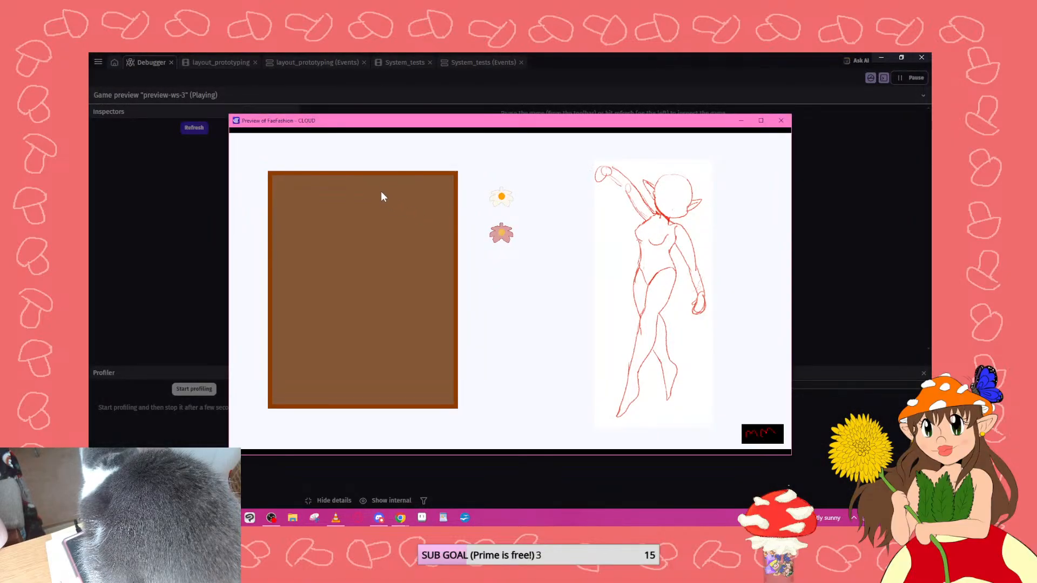
left_click(197, 128)
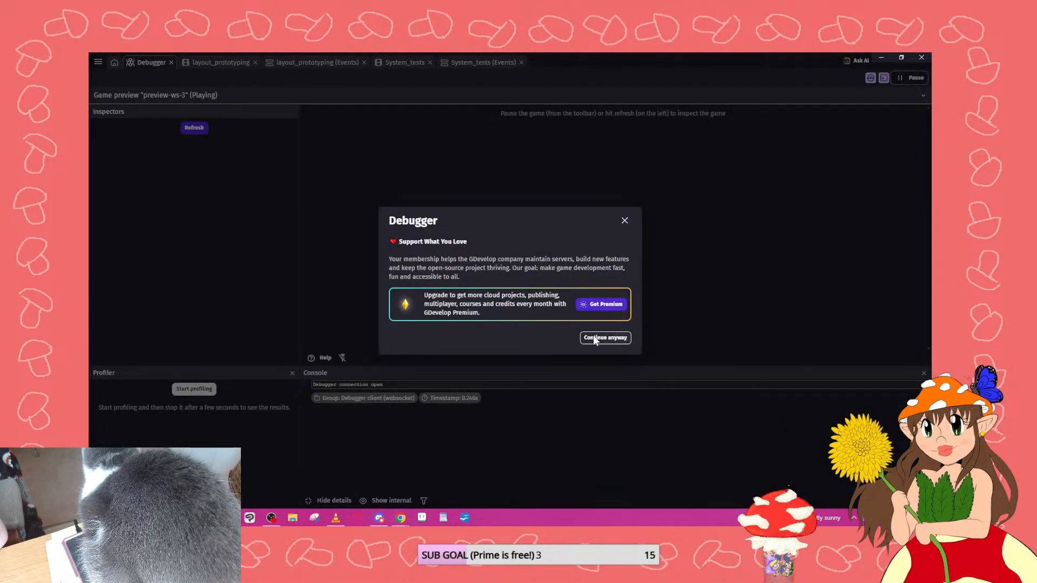
left_click(600, 338)
left_click(197, 128)
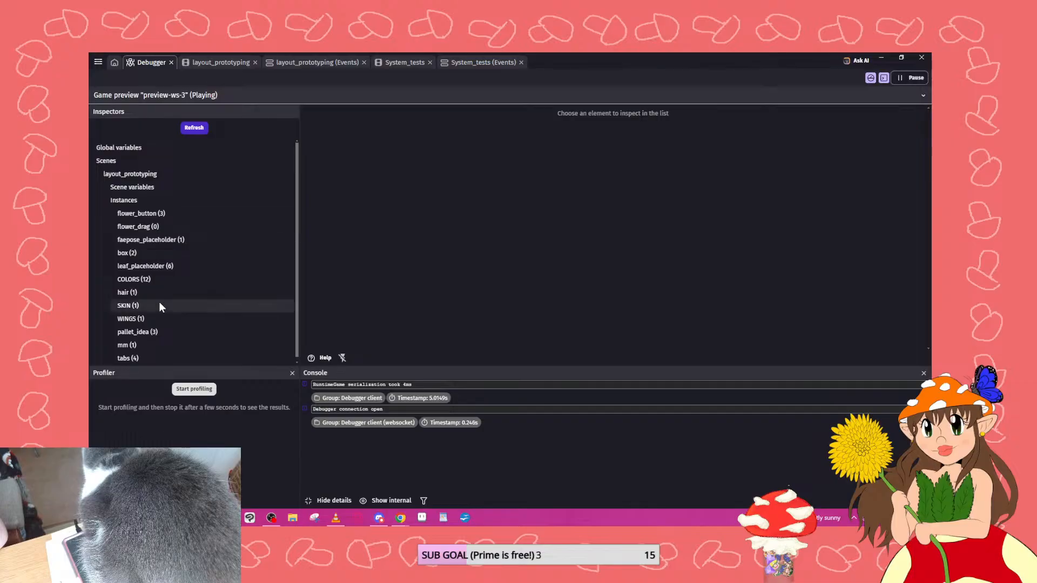
left_click(140, 213)
left_click(132, 227)
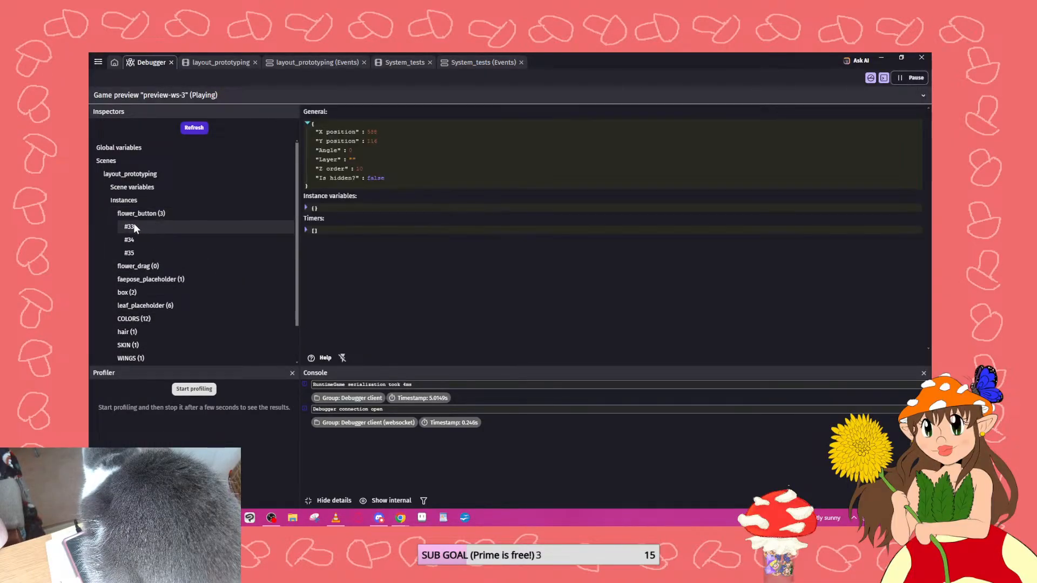
left_click(133, 253)
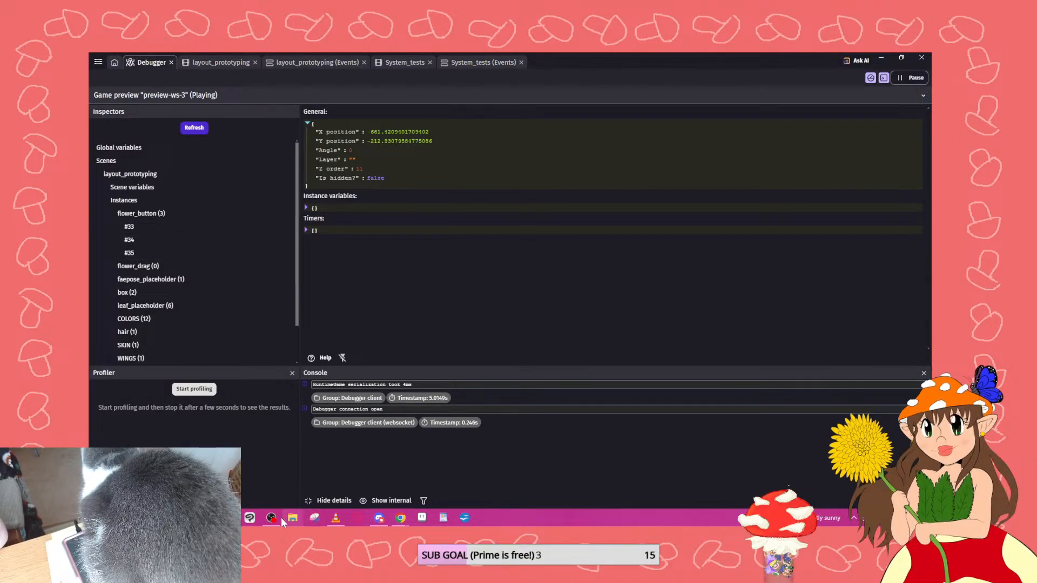
mouse_move(278, 519)
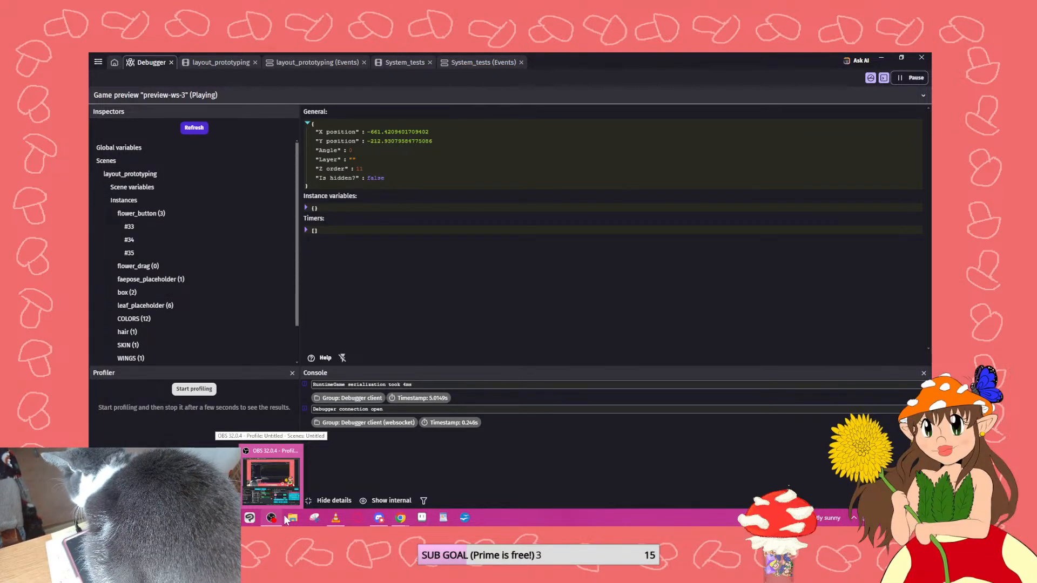
Disable and collapse the "drag and drop" event group, and save the project.
left_click(218, 61)
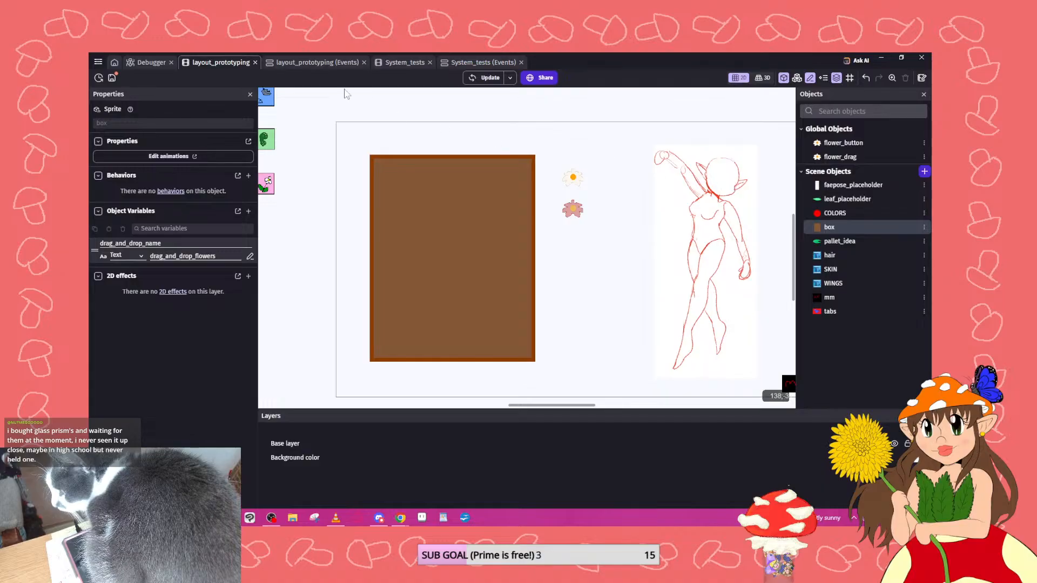
left_click(317, 62)
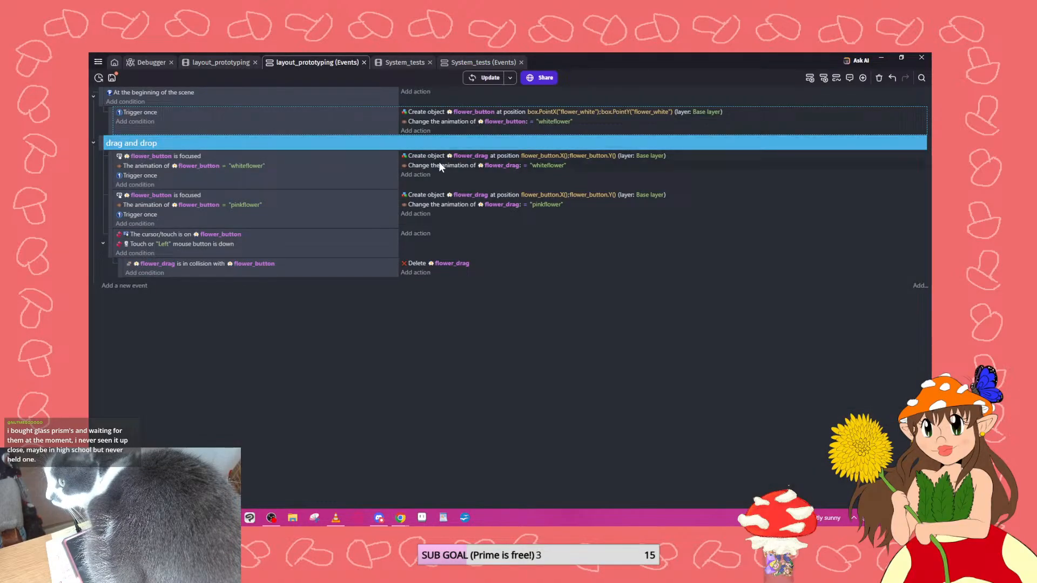
right_click(300, 147)
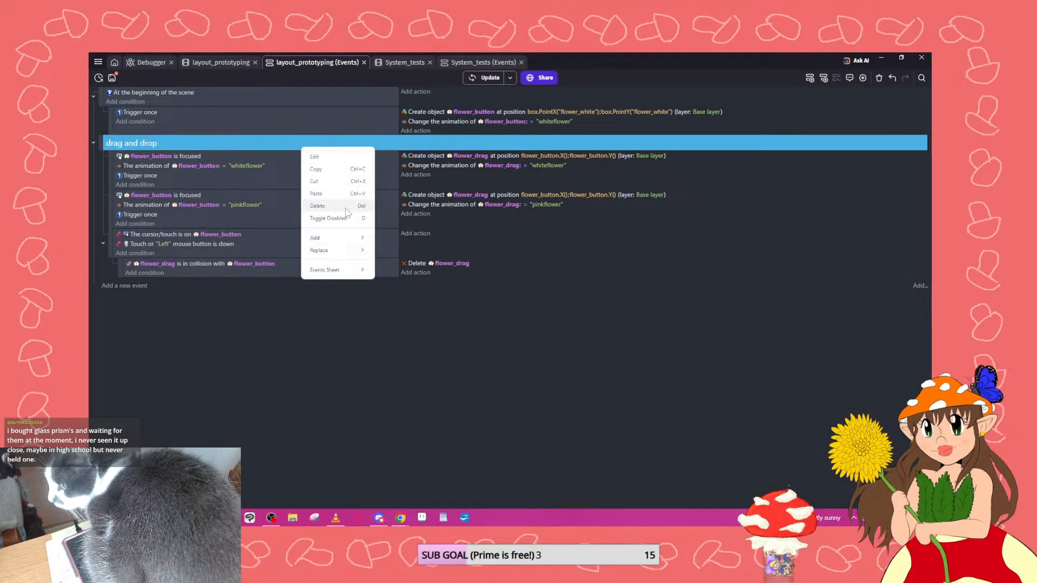
left_click(304, 189)
left_click(94, 143)
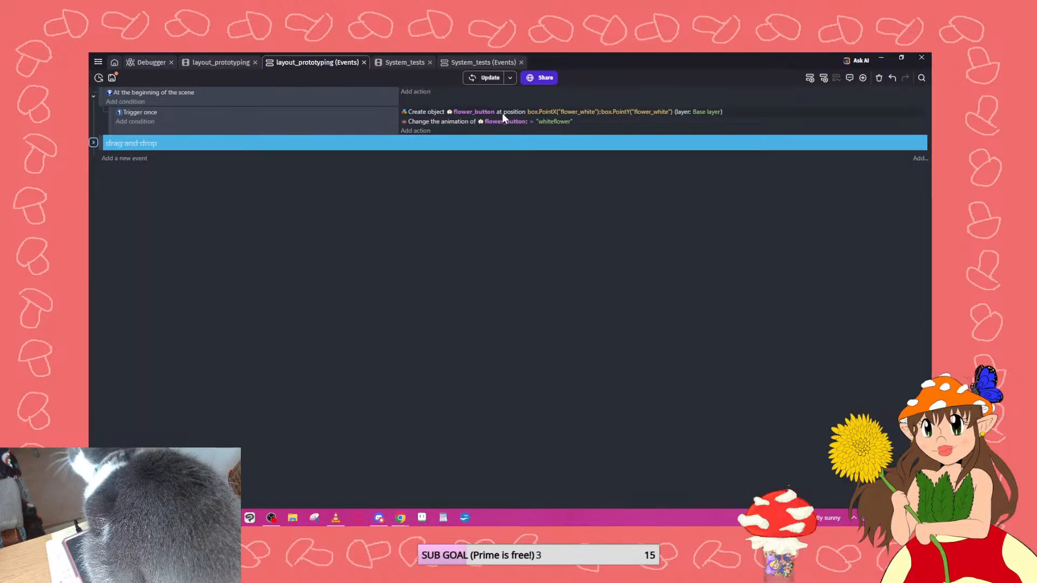
left_click(197, 61)
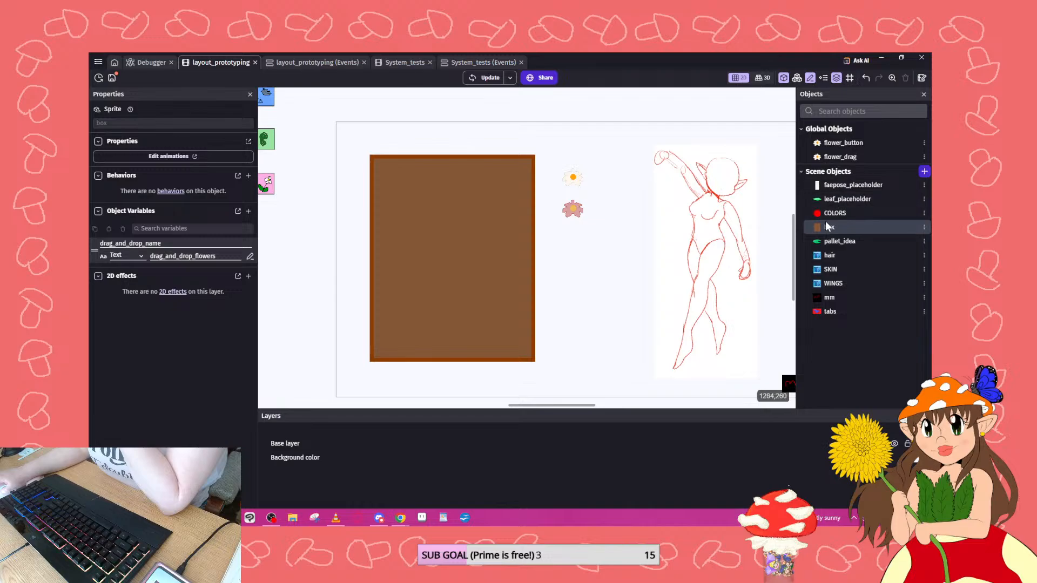
left_click(323, 60)
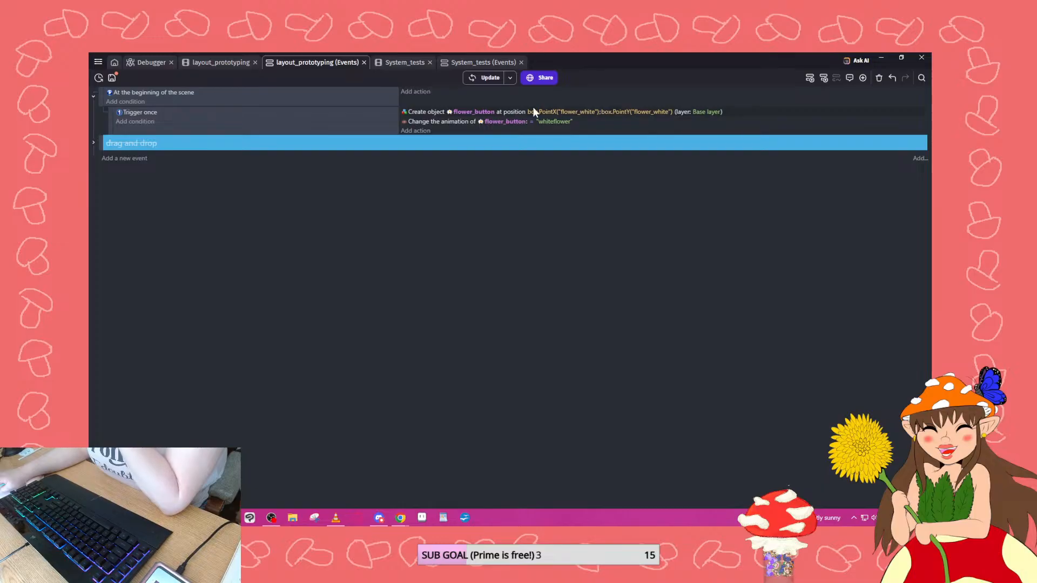
left_click(112, 78)
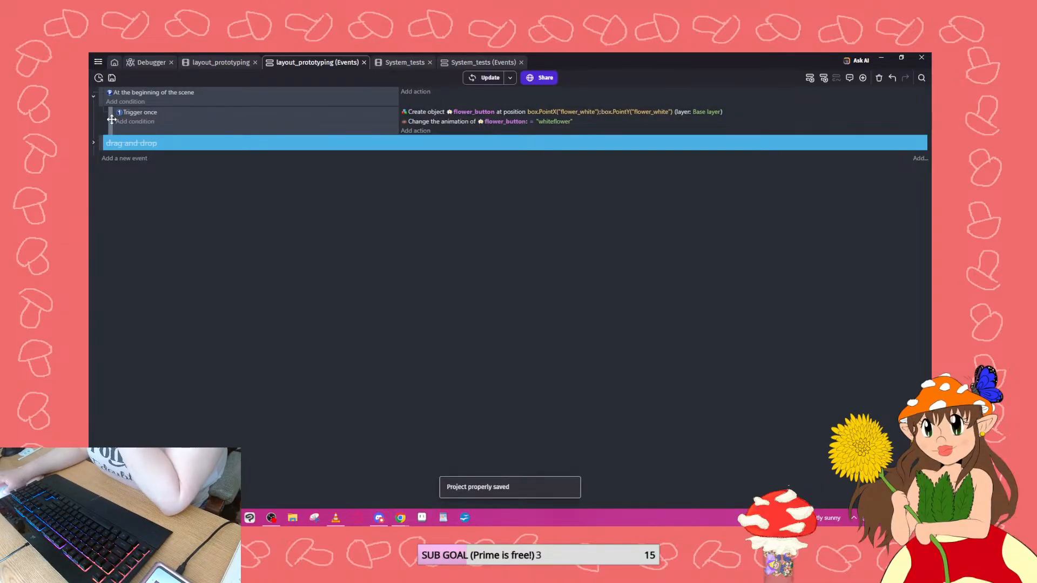
Try moving the Trigger once condition and both flower_button actions into the "At the beginning of the scene" event, and preview the scene.
left_click_drag(112, 119, 143, 104)
left_click_drag(420, 119, 435, 100)
left_click(479, 77)
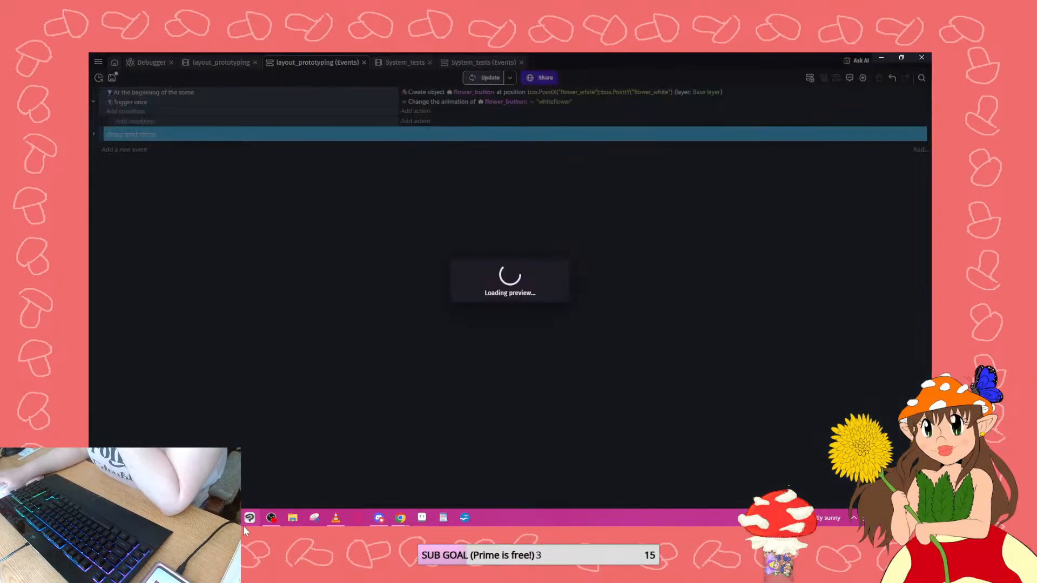
left_click(605, 345)
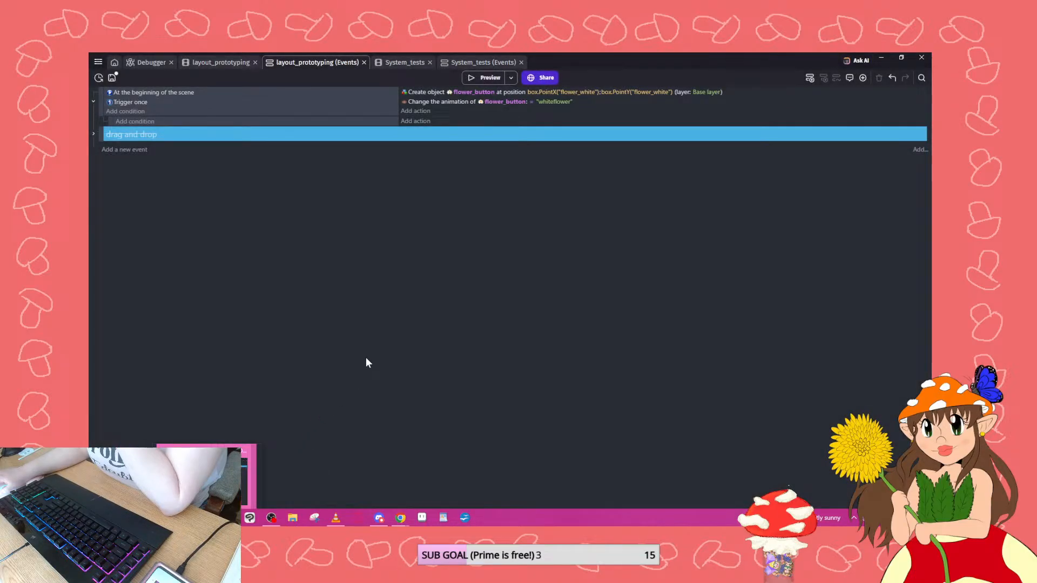
left_click(470, 76)
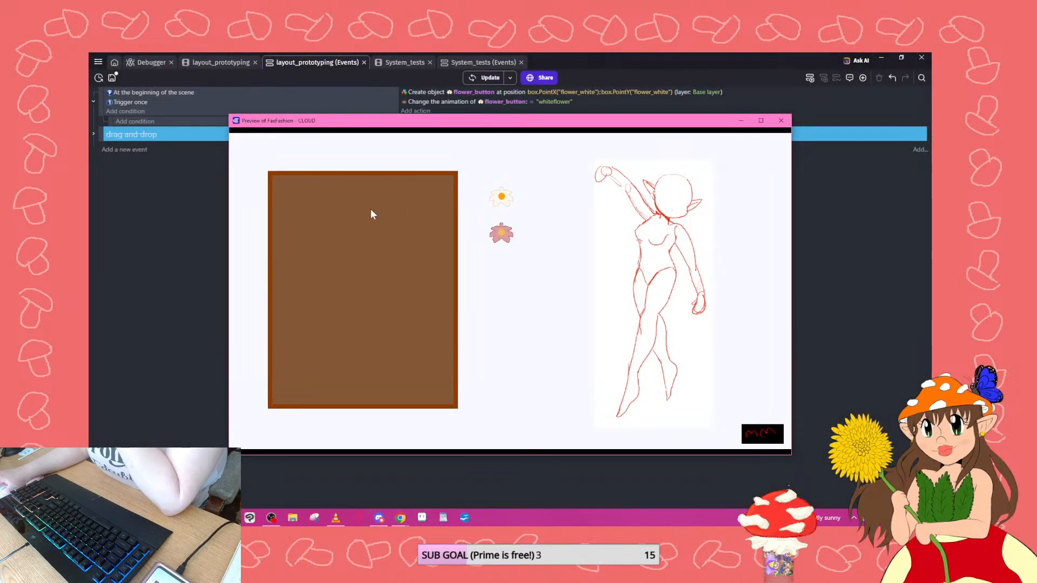
left_click(760, 120)
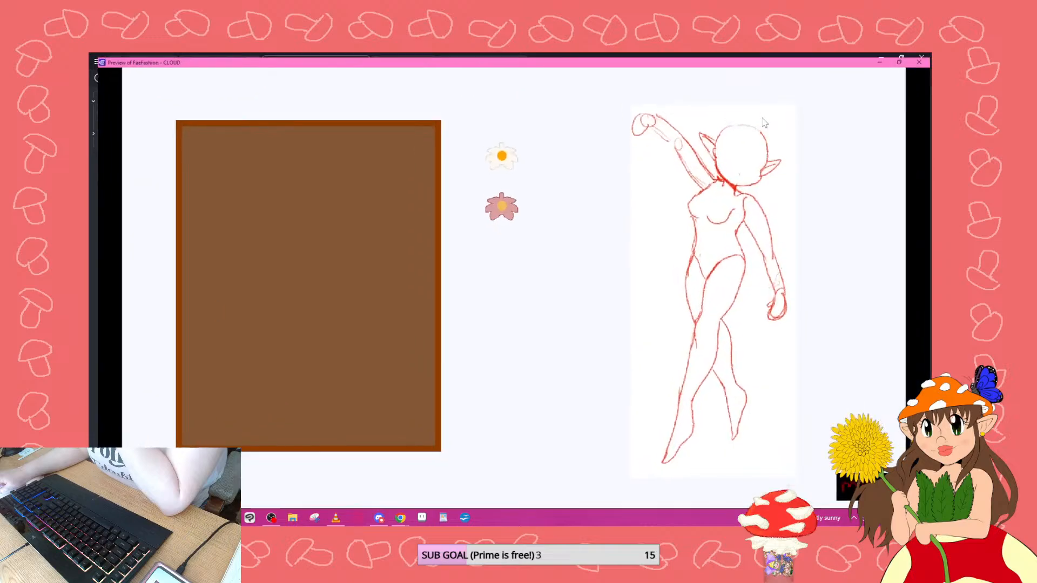
left_click(920, 58)
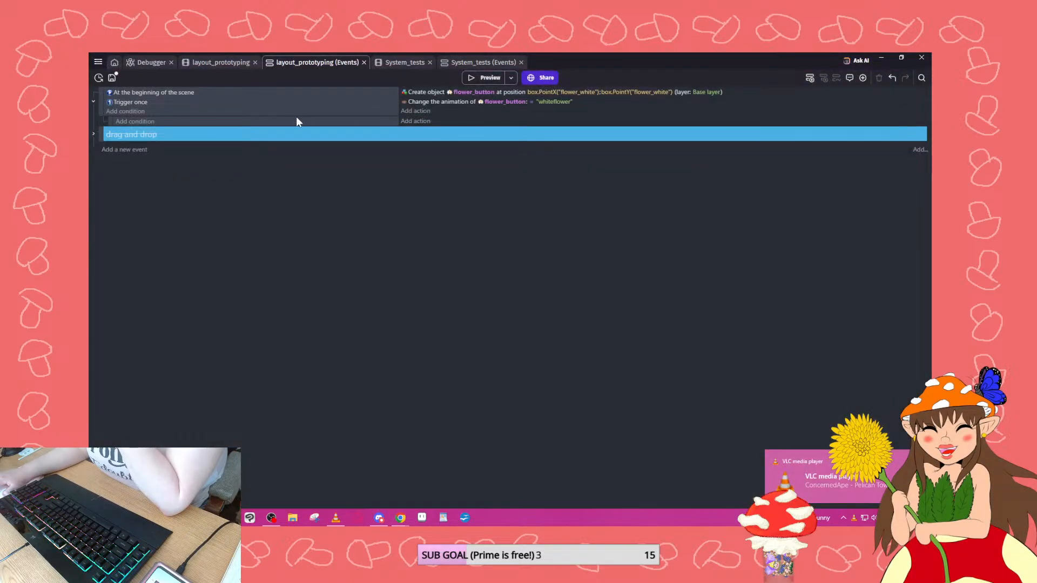
Move the Trigger once condition and both flower_button actions back into the sub-event.
left_click(197, 104)
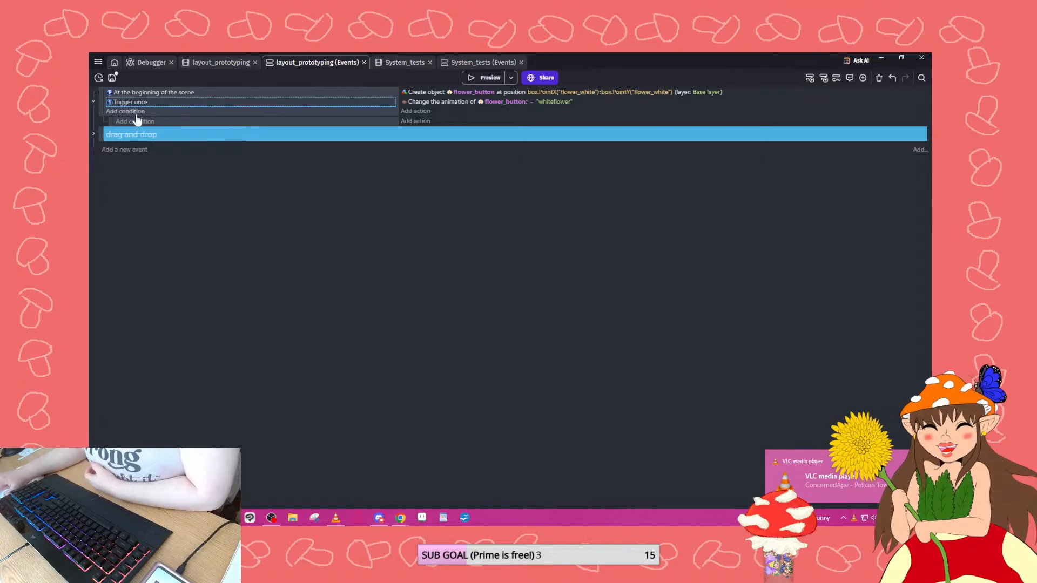
left_click_drag(136, 116, 136, 123)
mouse_move(428, 102)
left_mouse_down()
mouse_move(427, 119)
mouse_move(430, 111)
left_mouse_up()
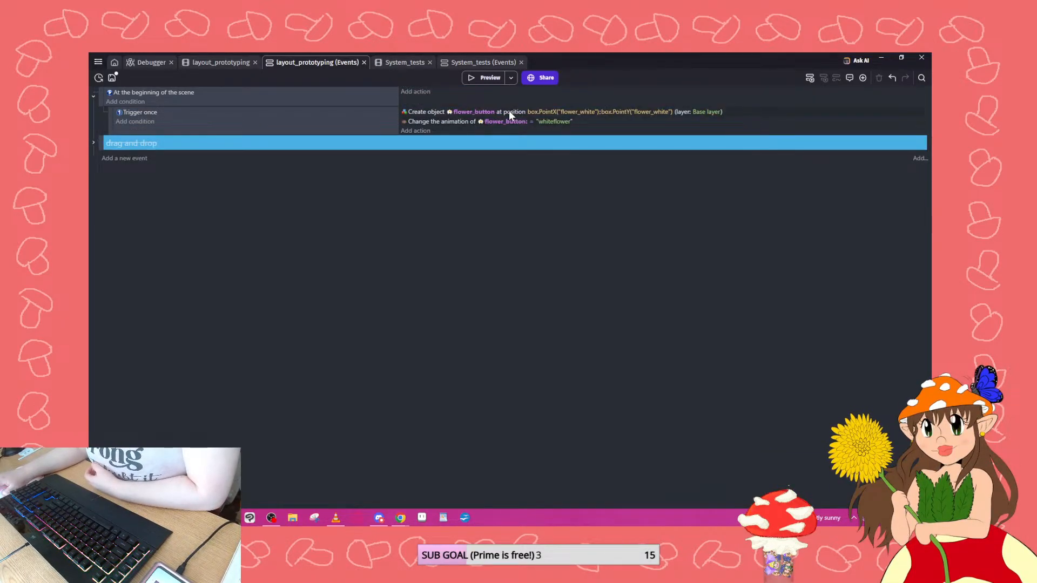
Delete the white and pink flower_button instances placed beside the box in the scene, and check the result in a preview.
left_click(211, 61)
left_click(577, 186)
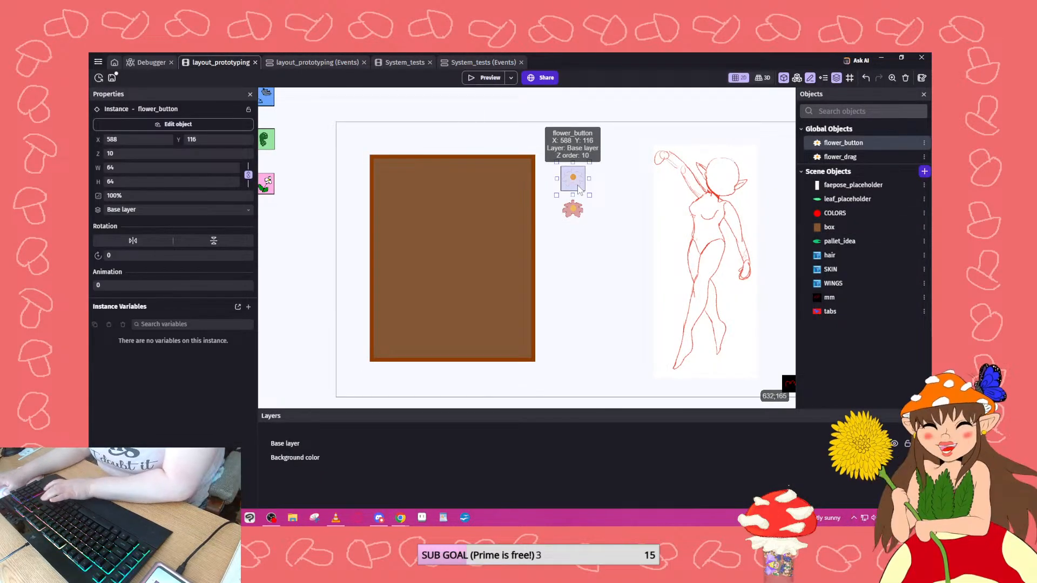
key("Delete")
left_click(471, 83)
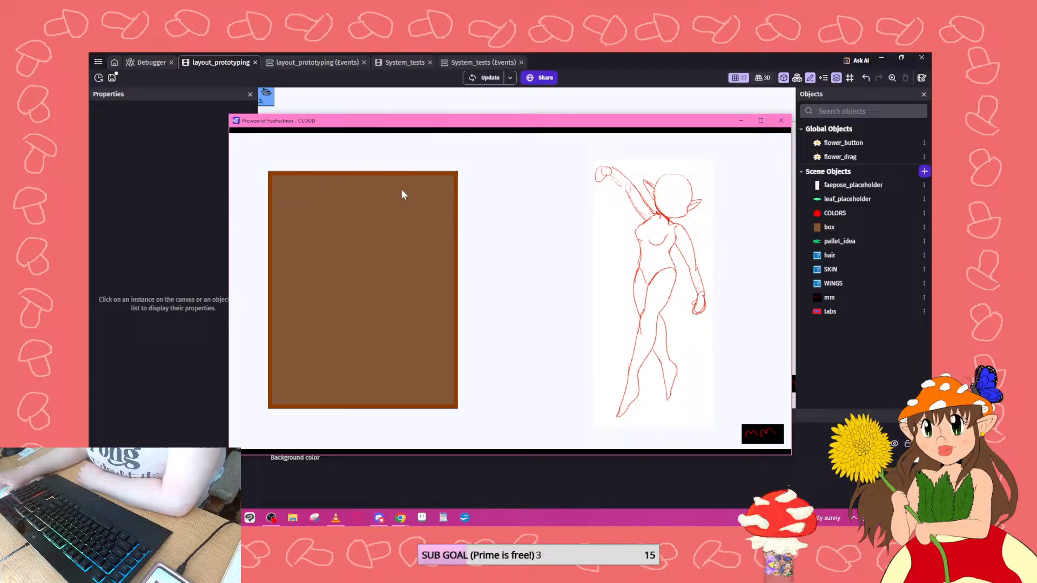
left_click(780, 121)
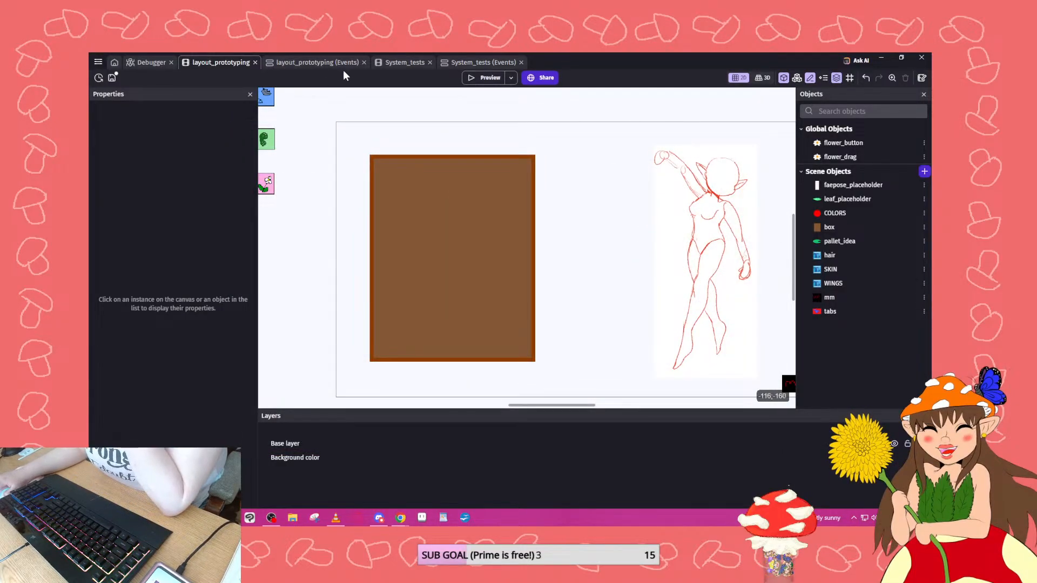
Check for the created flower button in an enlarged preview with the debugger, and in another regular preview of the scene.
left_click(511, 78)
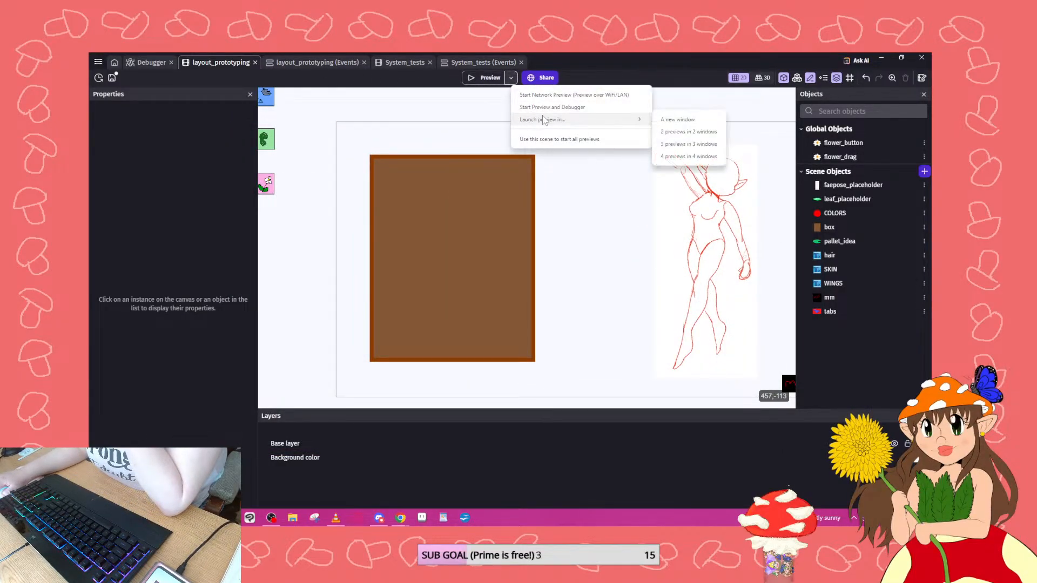
left_click(549, 107)
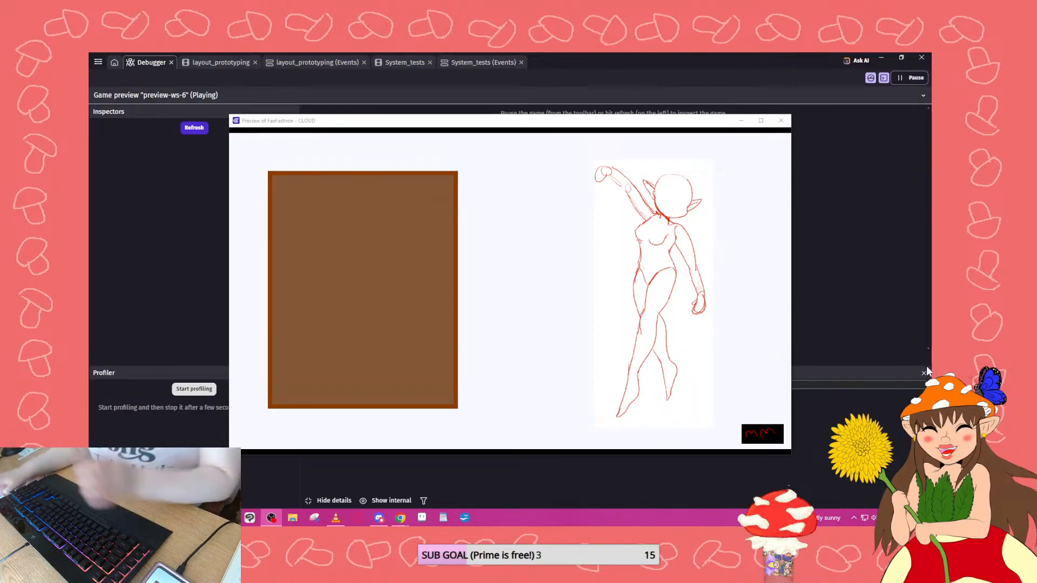
left_click(761, 120)
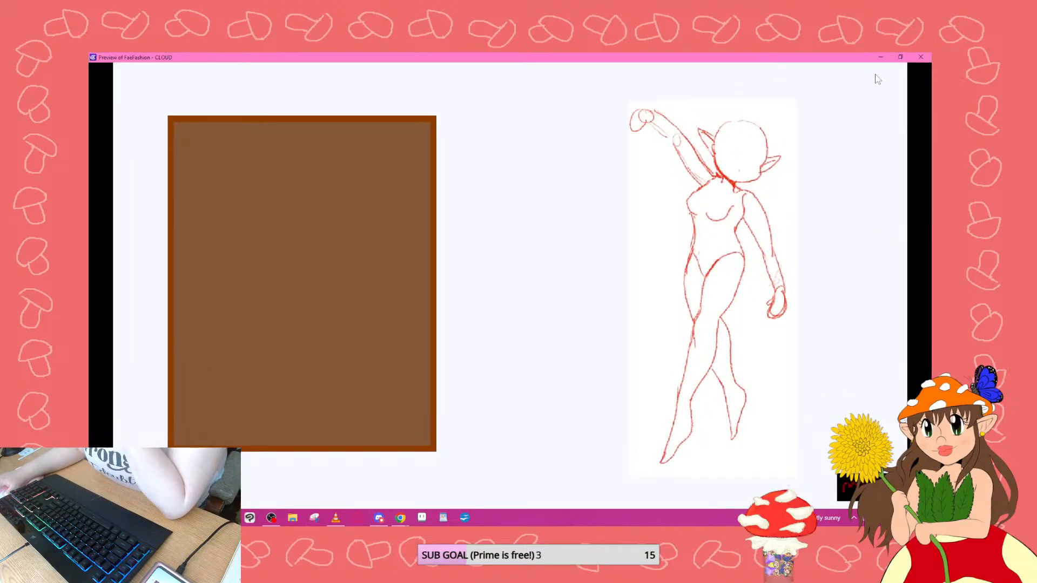
left_click(919, 57)
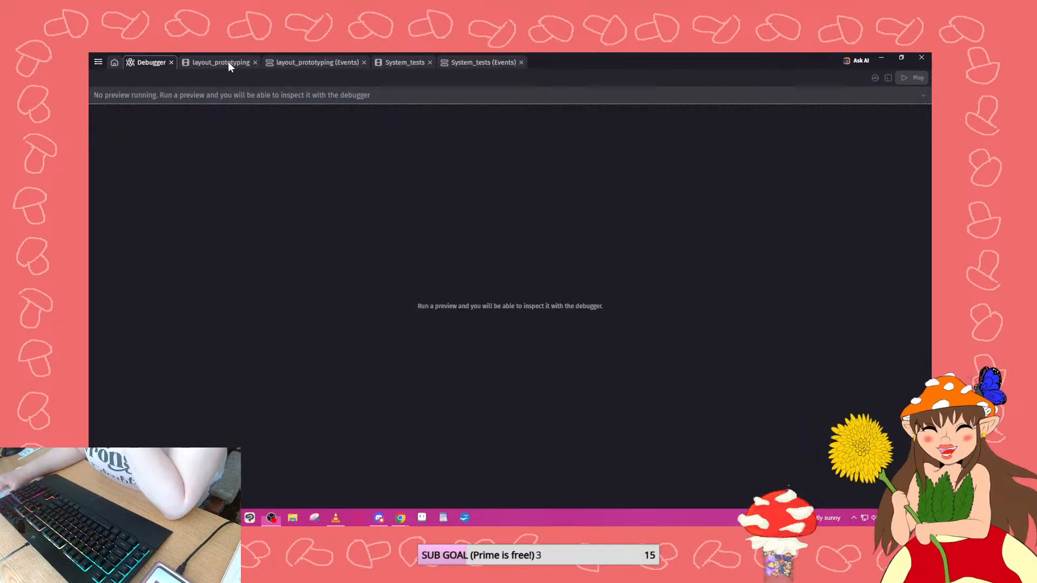
left_click(228, 62)
left_click(482, 79)
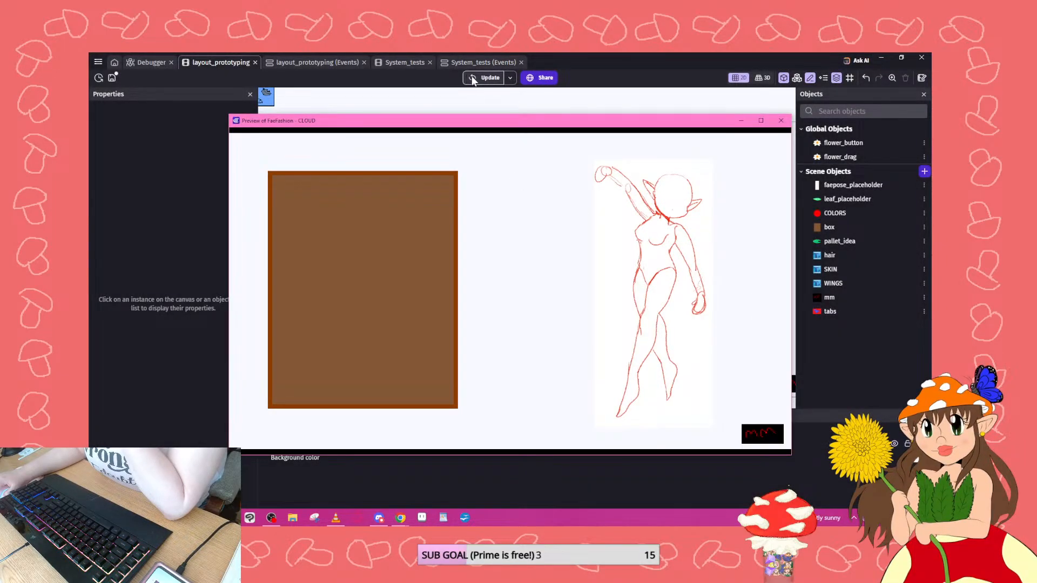
Inspect the position of the created flower_button instance in the running preview with the debugger.
left_click(151, 62)
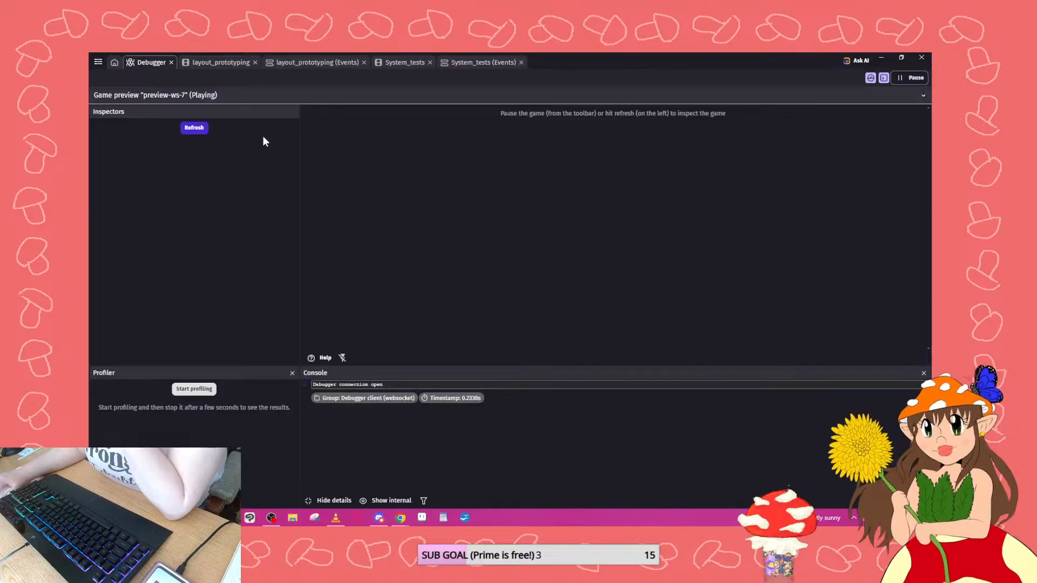
left_click(197, 129)
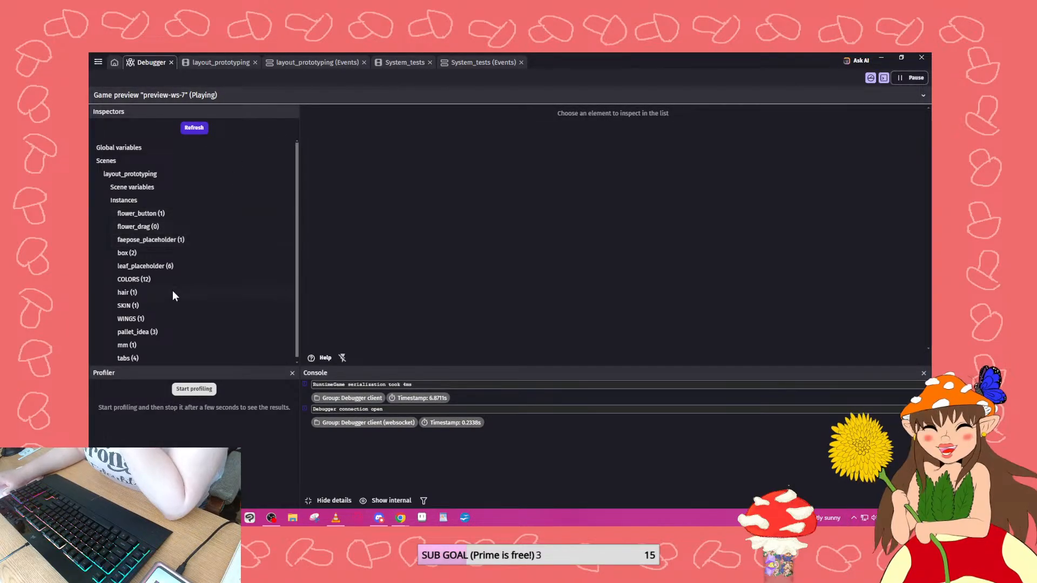
scroll(166, 285, "down", 2)
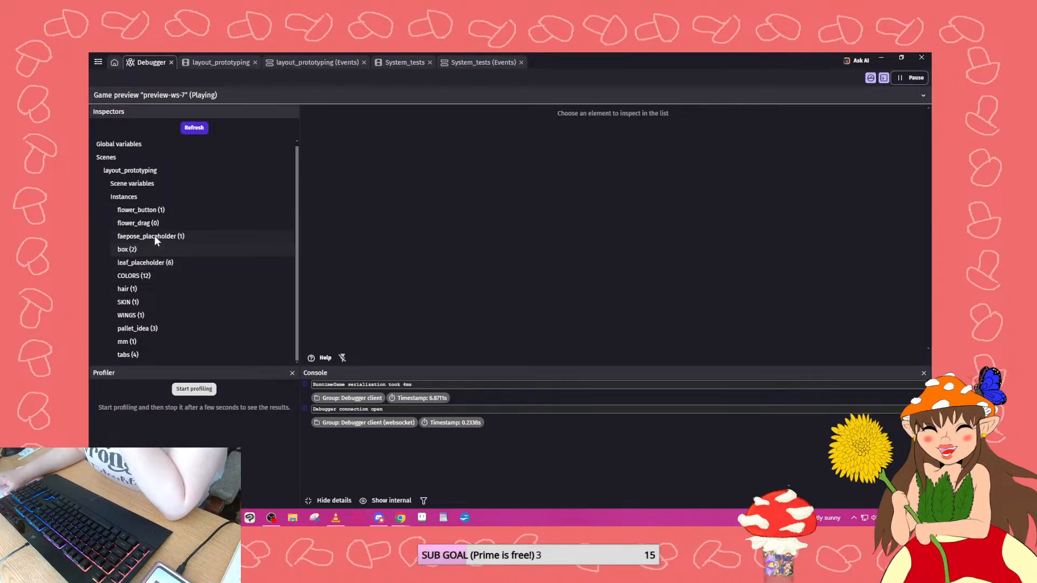
left_click(150, 213)
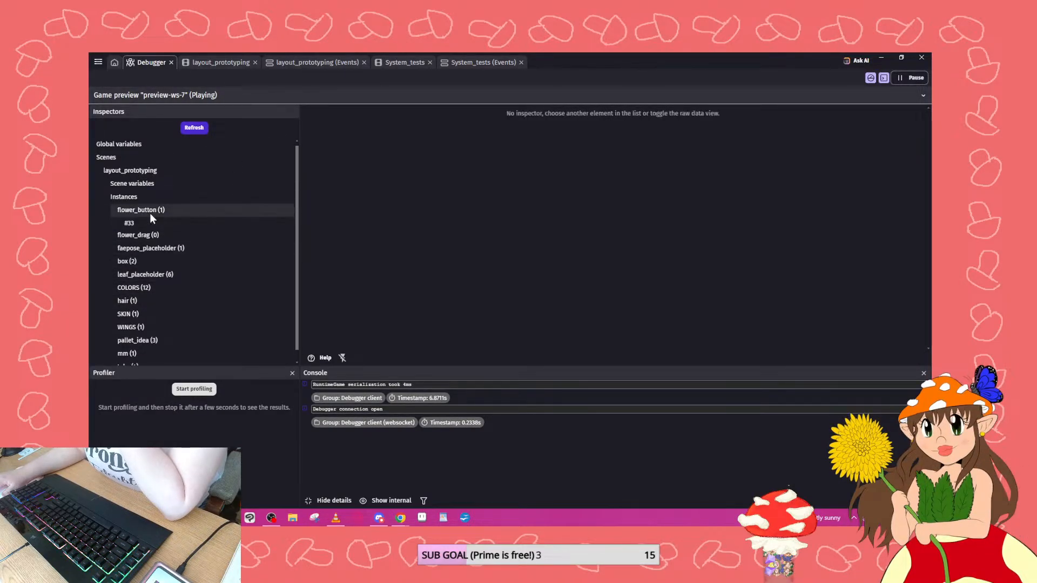
left_click(123, 222)
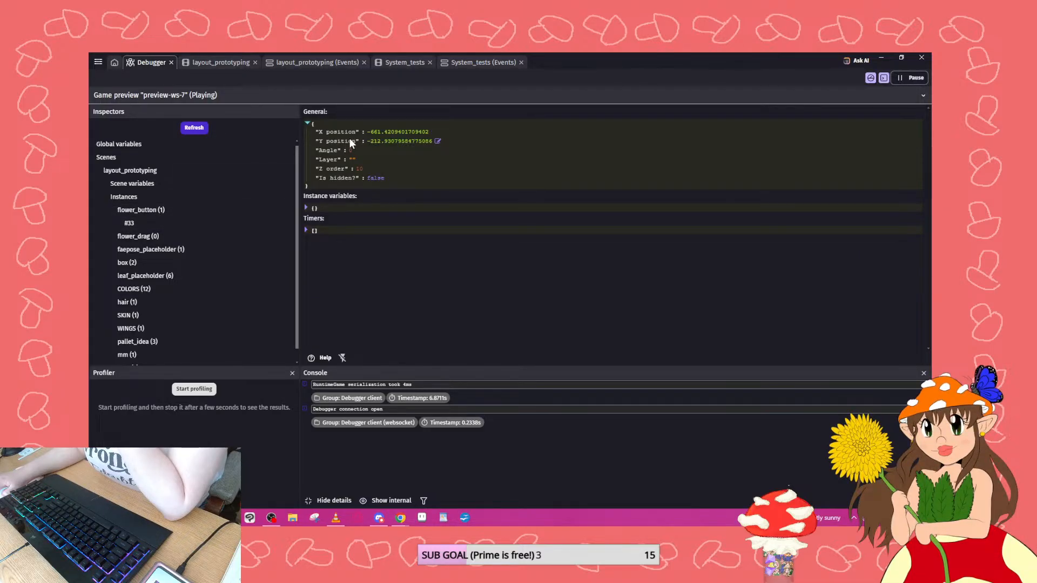
left_click(437, 142)
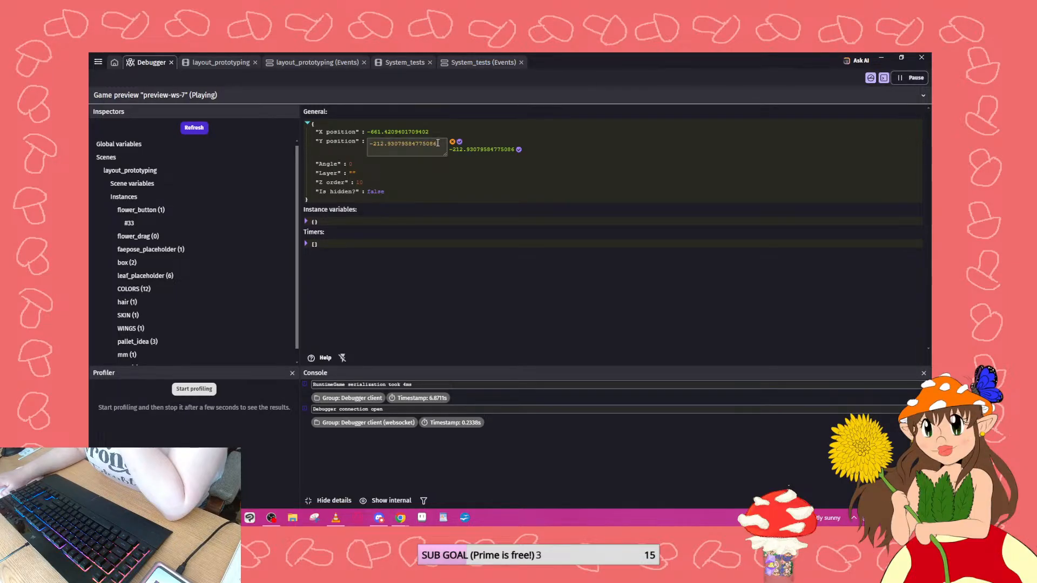
left_click(453, 143)
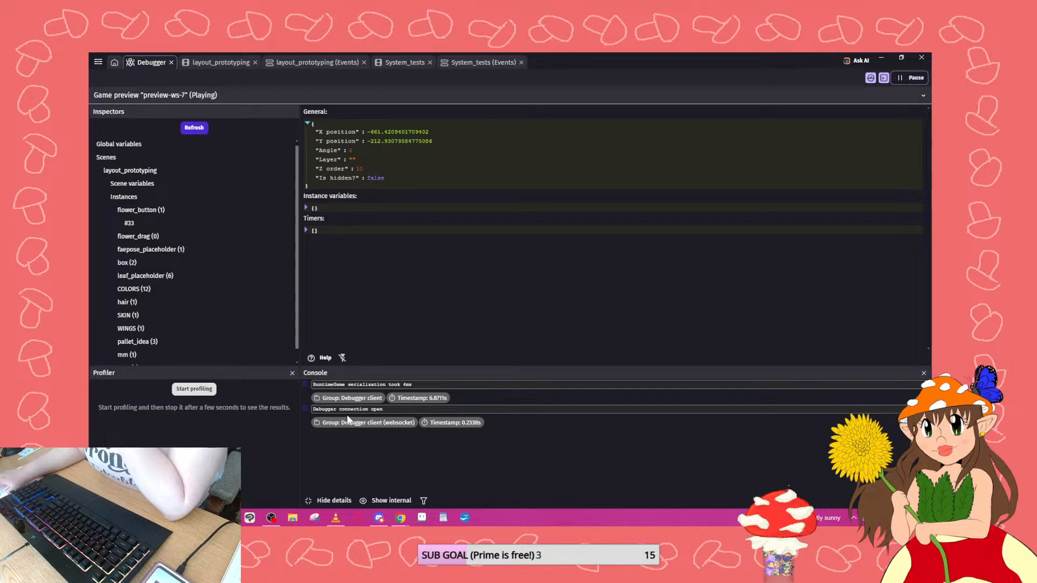
Compare the two box instances in the layout_prototyping scene and view the instance variables of the box inside the game frame.
left_click(219, 62)
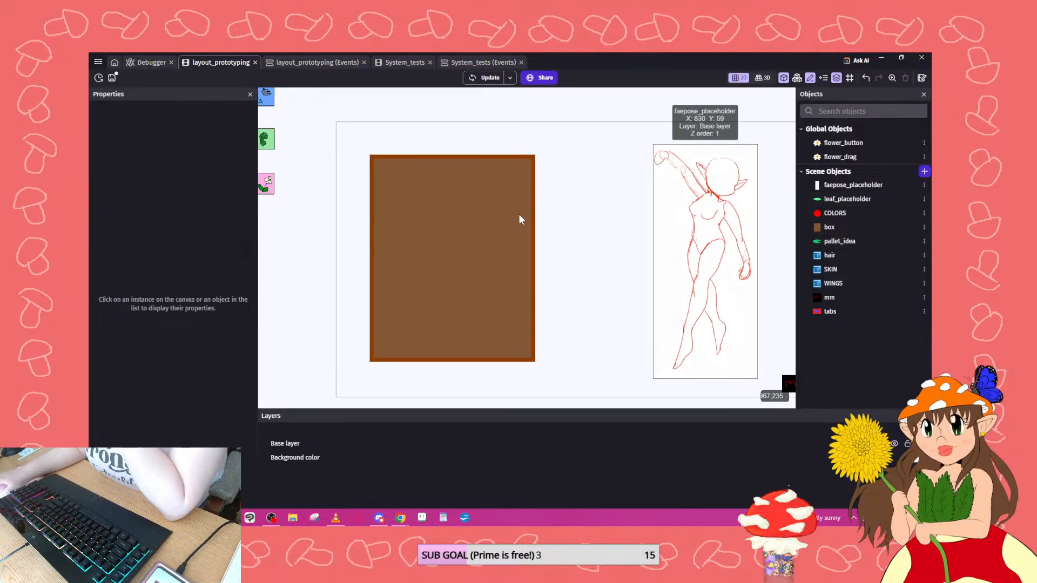
scroll(391, 201, "down", 4)
scroll(343, 250, "down", 1)
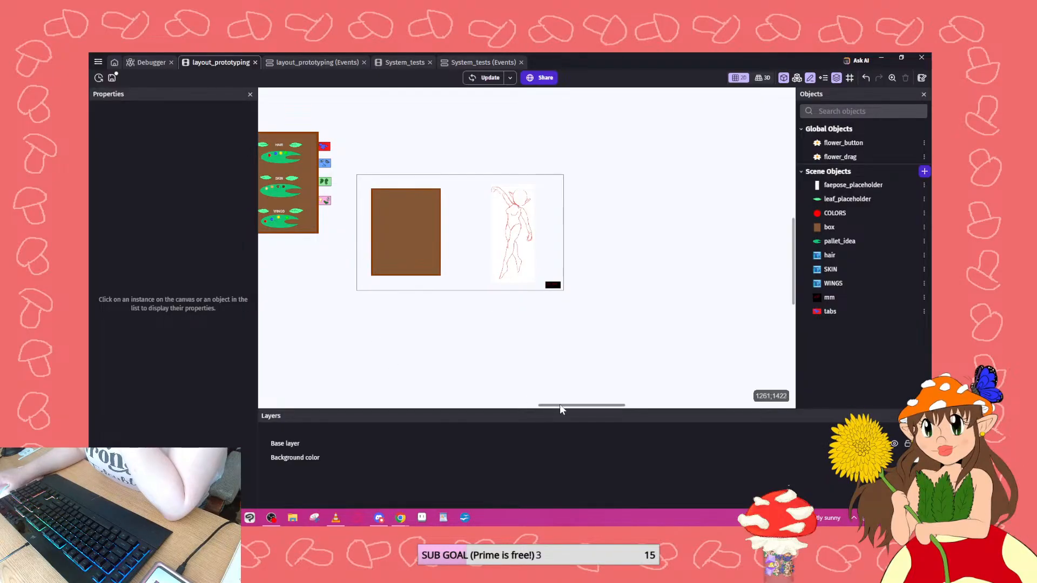
left_click_drag(560, 405, 511, 405)
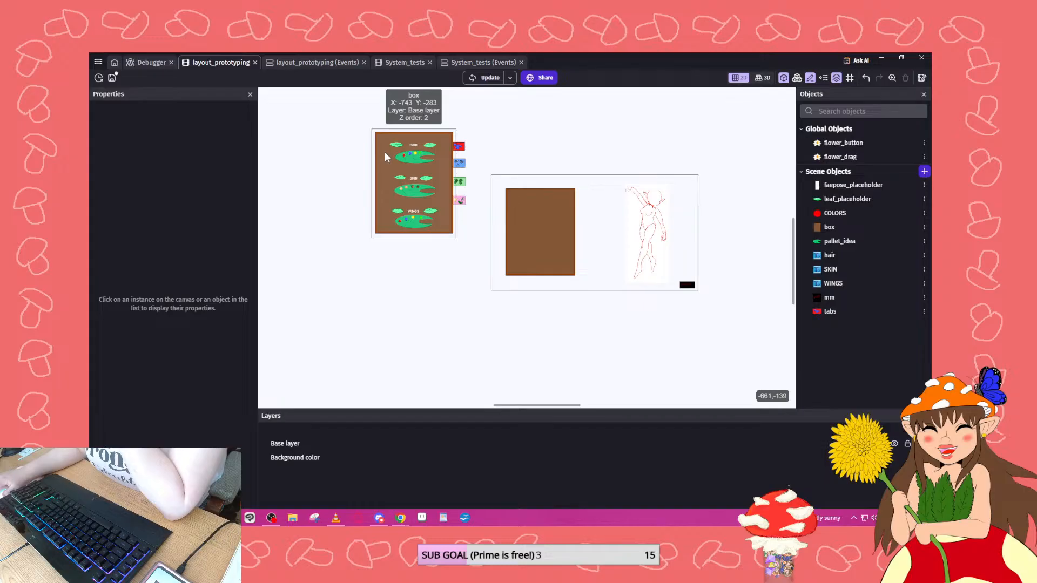
left_click(541, 242)
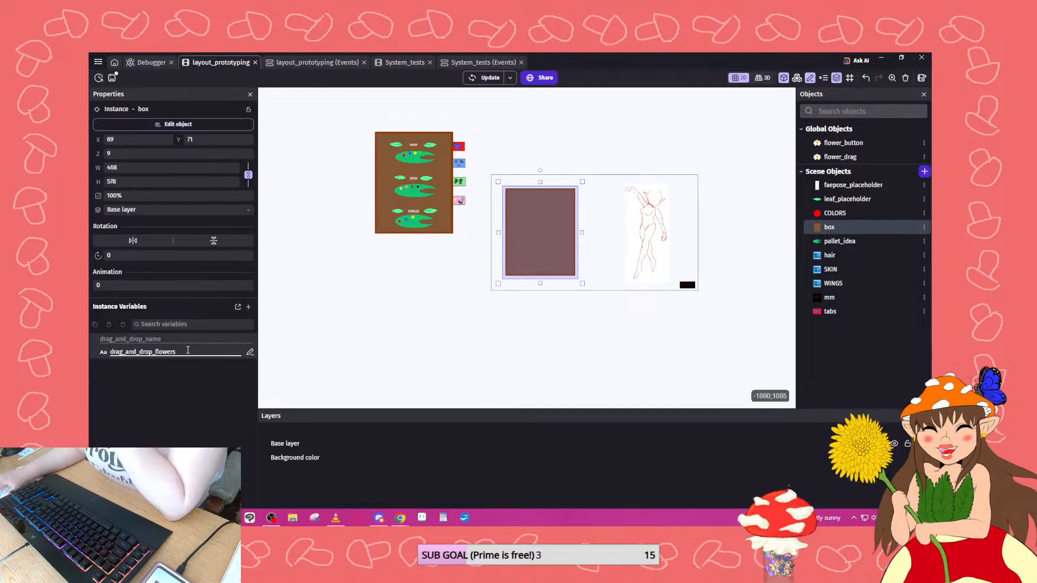
Add a condition to the Trigger once sub-event in layout_prototyping's events, testing that the box's drag_and_drop_name variable is equal to a value.
left_click(481, 62)
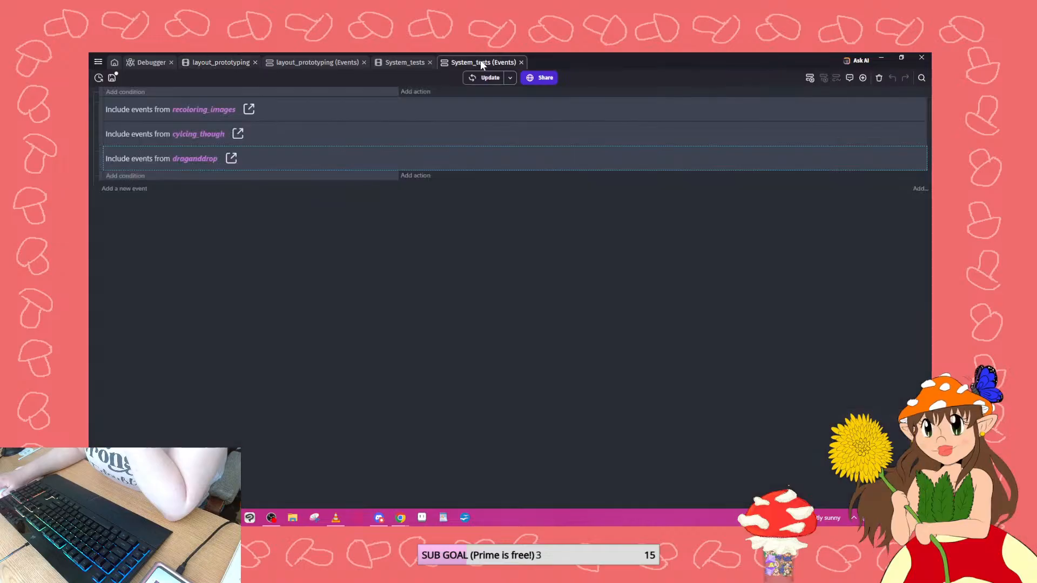
left_click(388, 62)
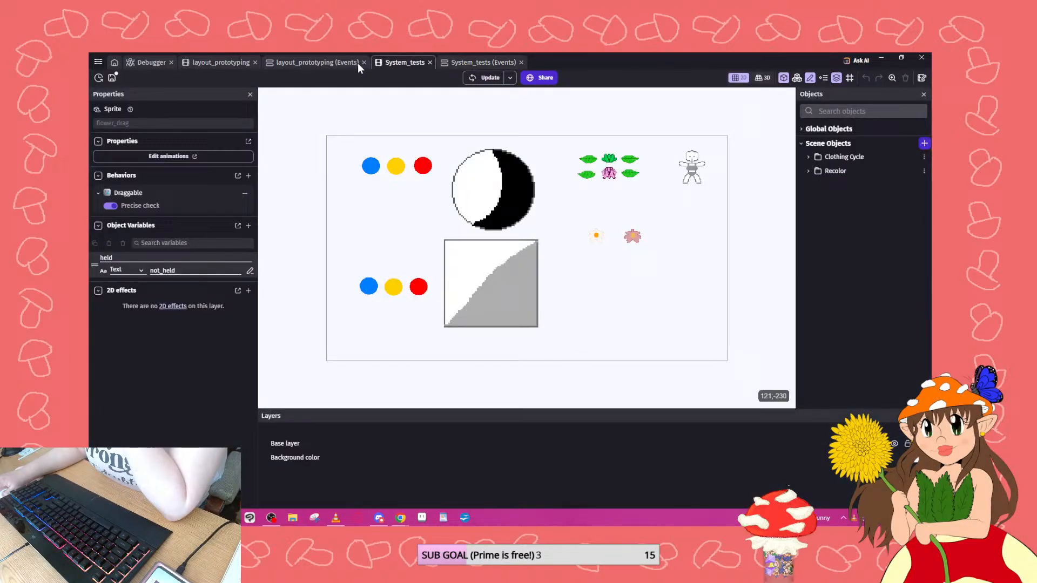
left_click(323, 58)
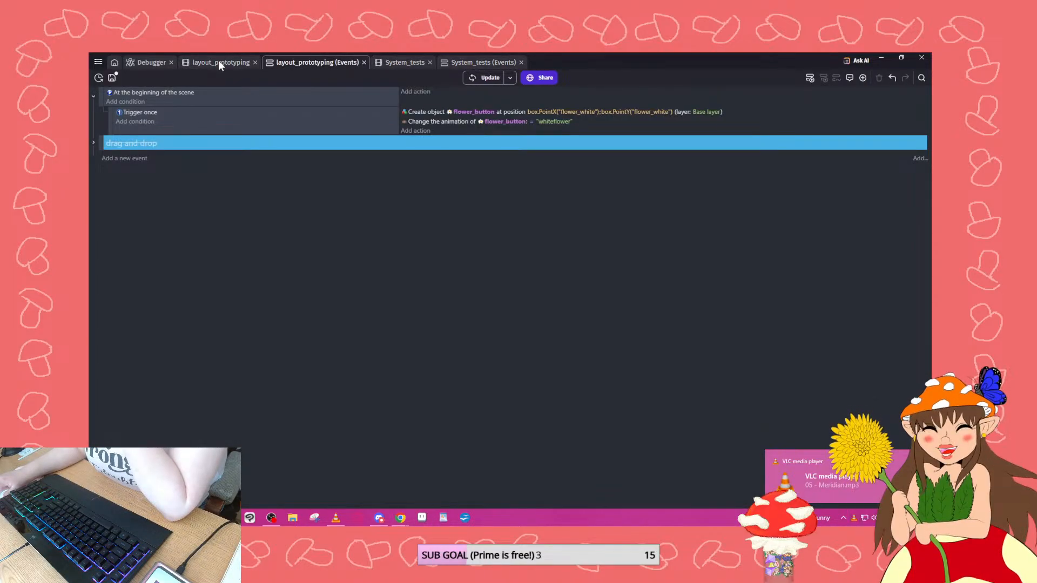
left_click(140, 121)
scroll(419, 210, "down", 15)
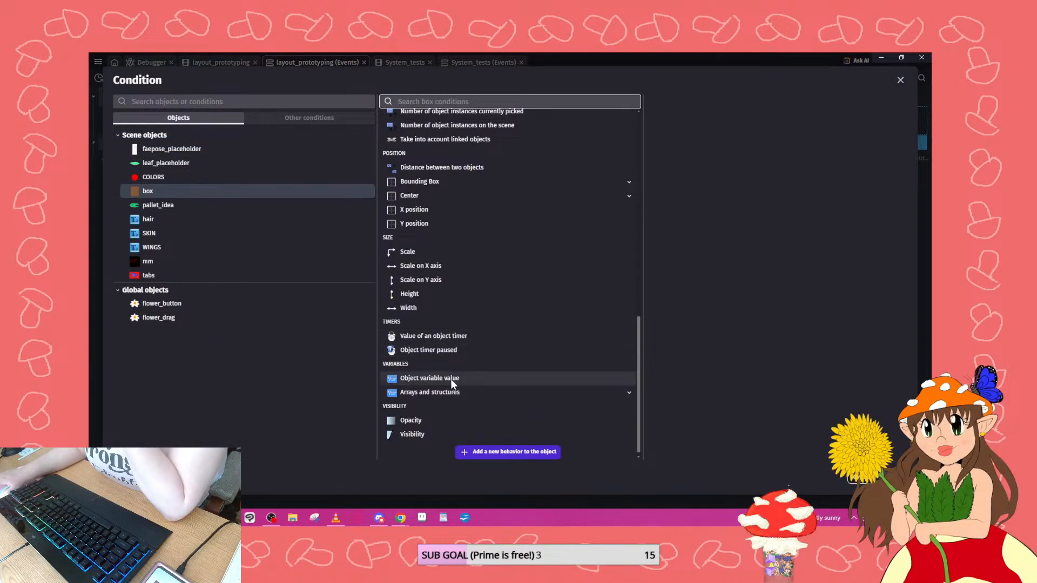
left_click(450, 378)
left_click(694, 147)
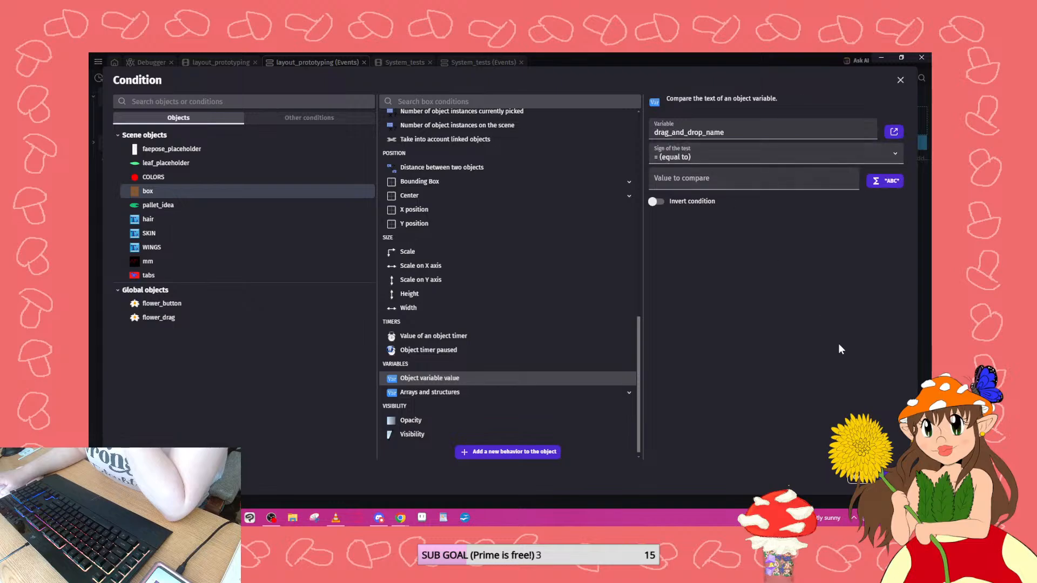
left_click(893, 475)
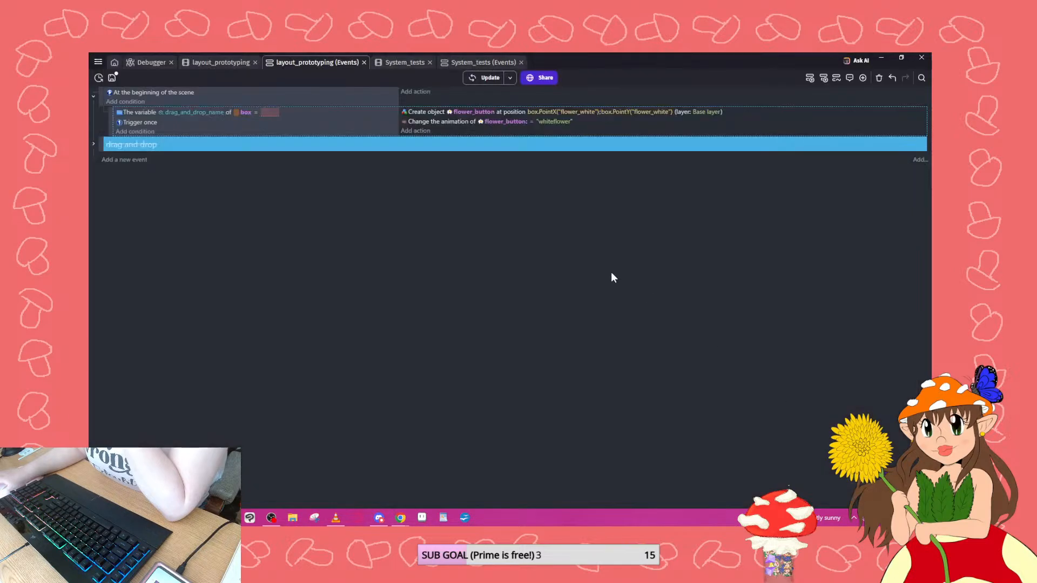
Set the new condition's comparison value to "drag_and_drop_flowers" in double quotes, copying the text from the box's instance variable.
left_click(197, 61)
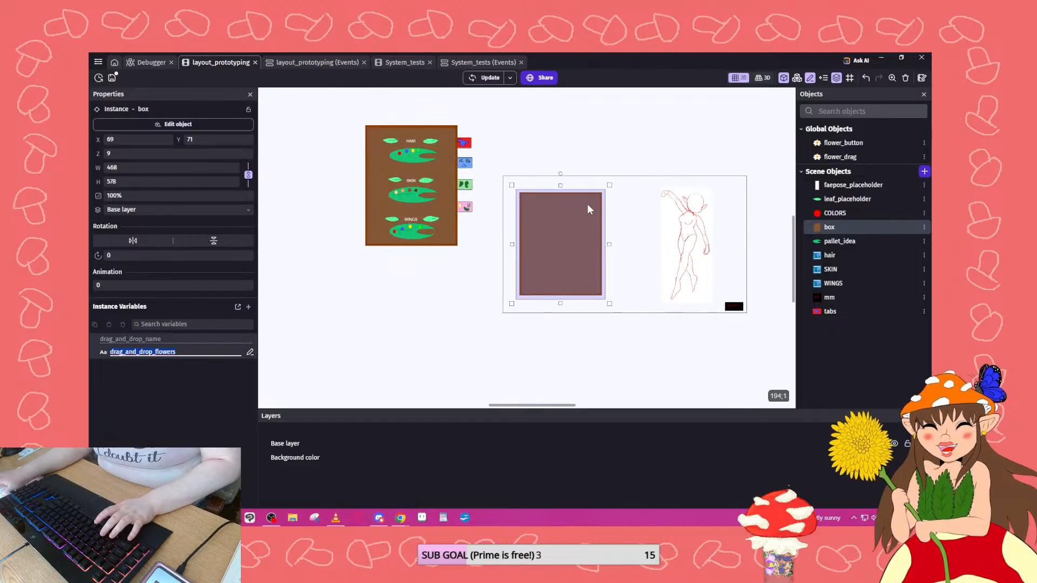
left_click(299, 63)
left_click(271, 110)
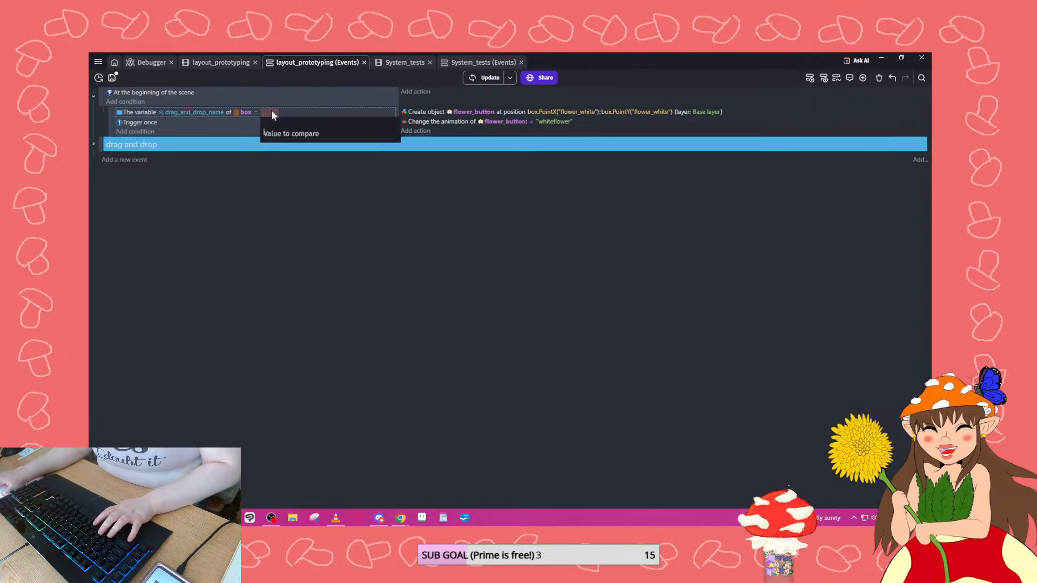
type("drag_and_drop_flowers")
key("Return")
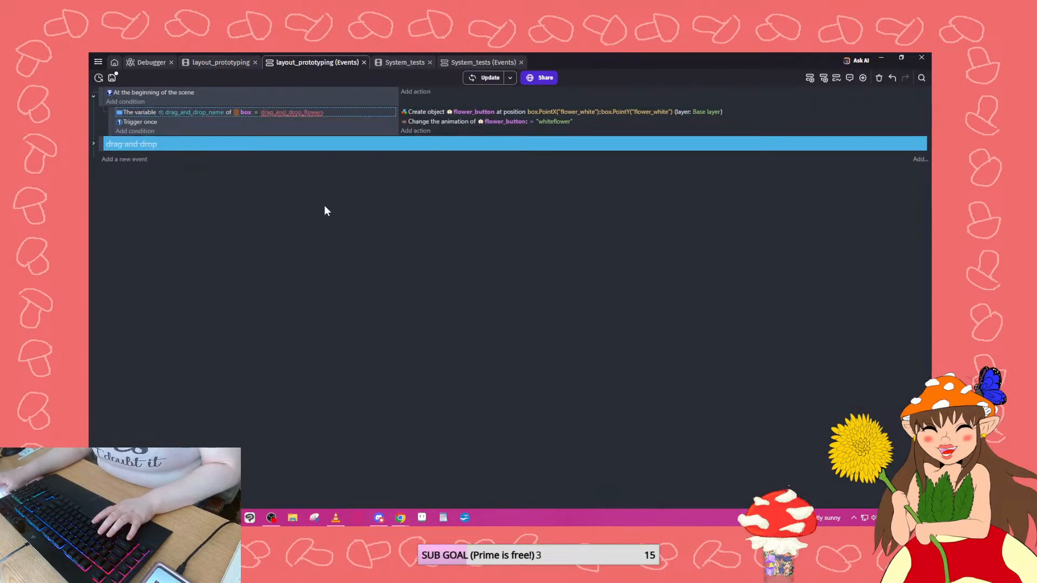
left_click(303, 112)
left_click(358, 133)
type("\"")
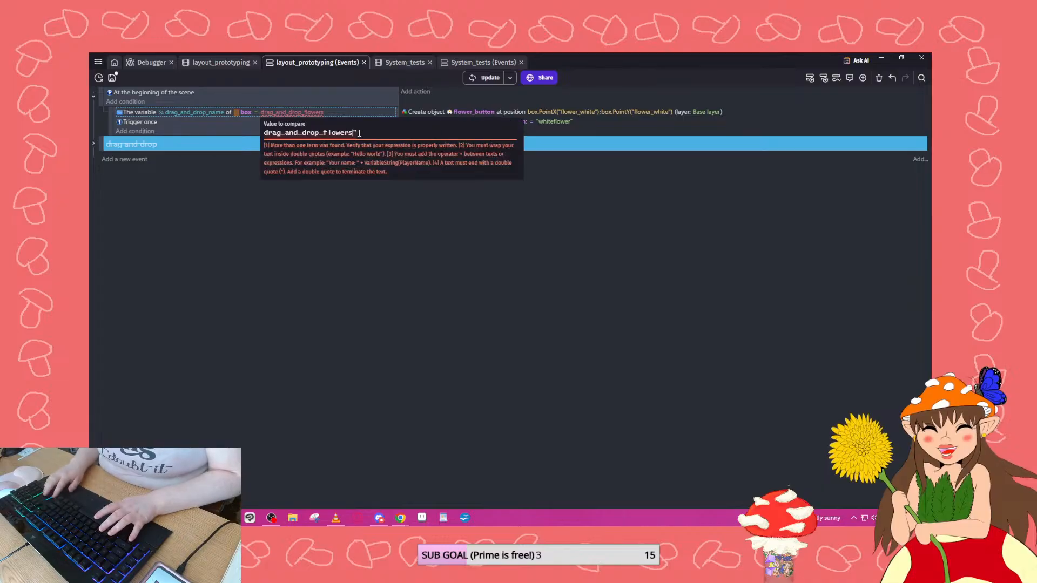
key("Left")
key("Left")
key("Left")
key("Left")
key("Left")
key("Left")
key("Left")
key("Left")
key("Left")
key("Left")
key("Left")
key("Left")
key("Left")
key("Left")
key("Left")
key("Left")
key("Left")
key("Left")
key("Left")
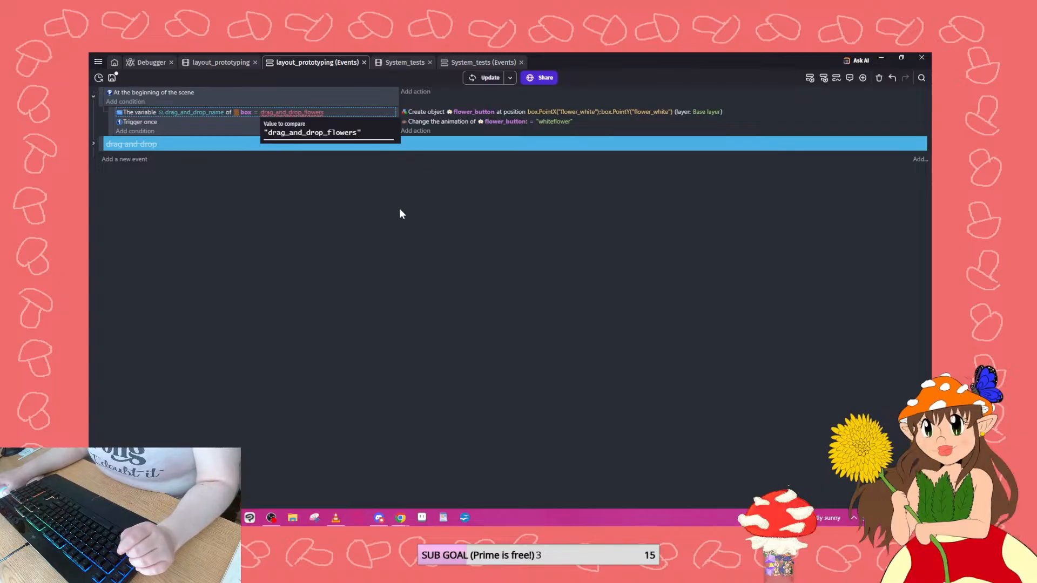
Check in two previews of the scene whether the white flower button is created on the box.
left_click(484, 77)
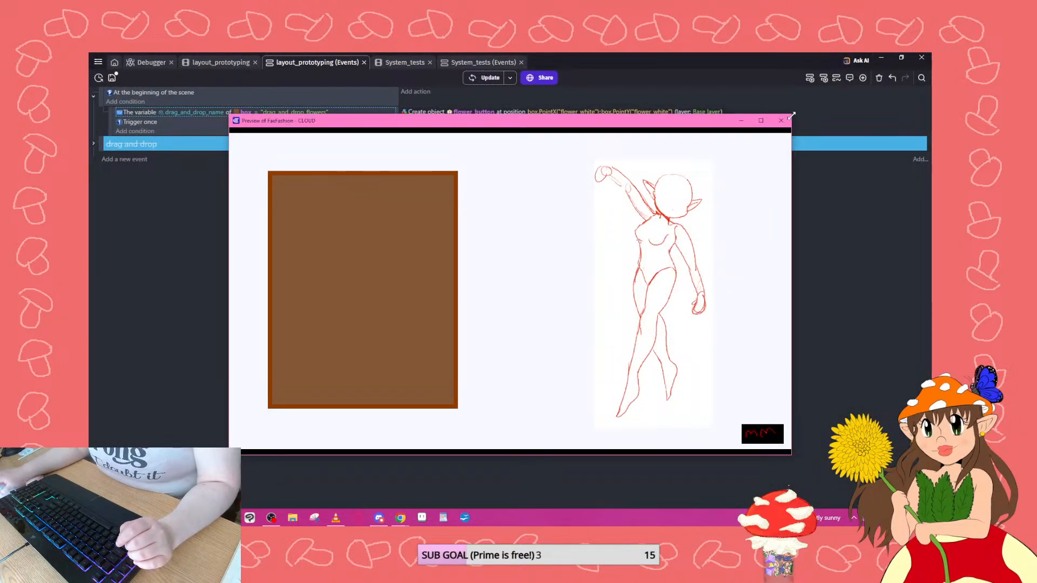
left_click(781, 120)
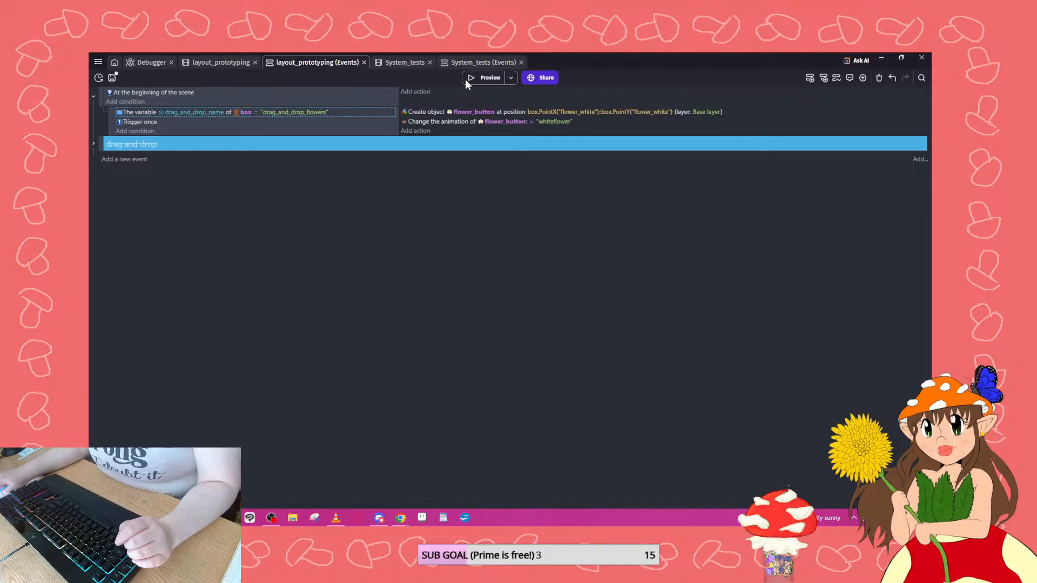
left_click(473, 76)
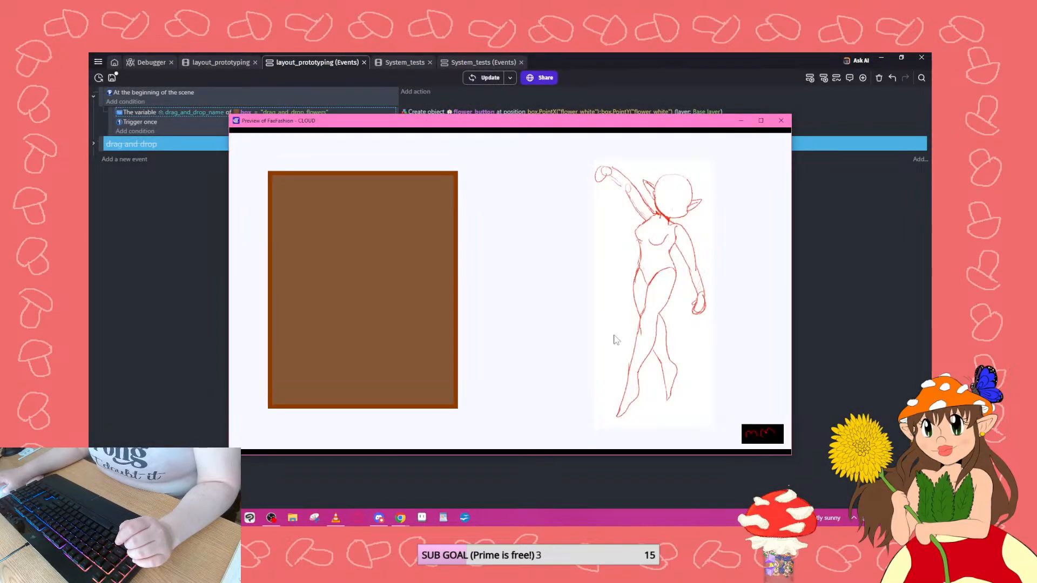
left_click(781, 120)
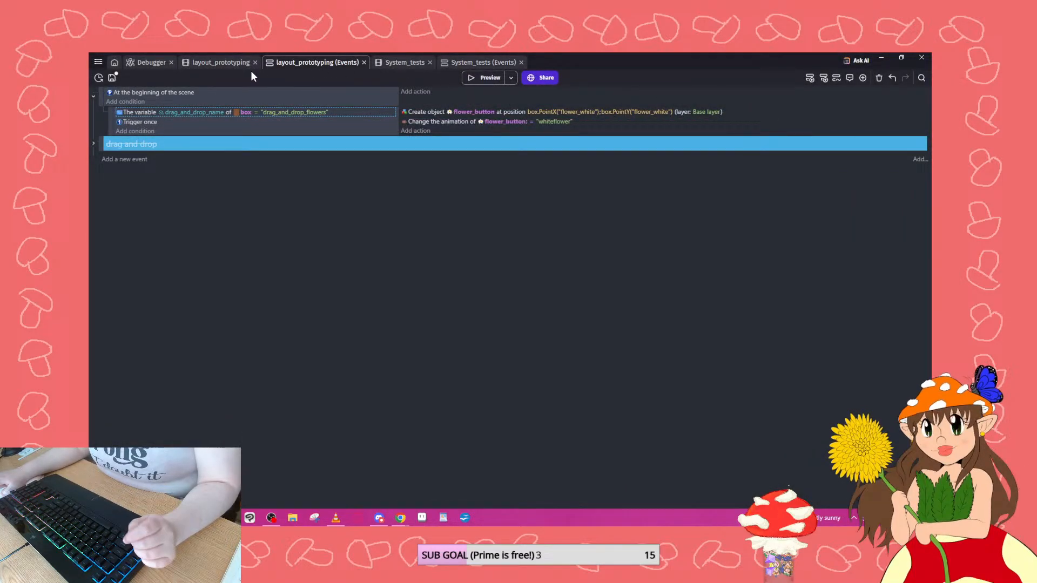
Delete the box outside the game frame together with its palettes, leaves and tabs, and check the scene in a preview.
left_click(208, 63)
left_click_drag(343, 110, 480, 287)
left_click(478, 286)
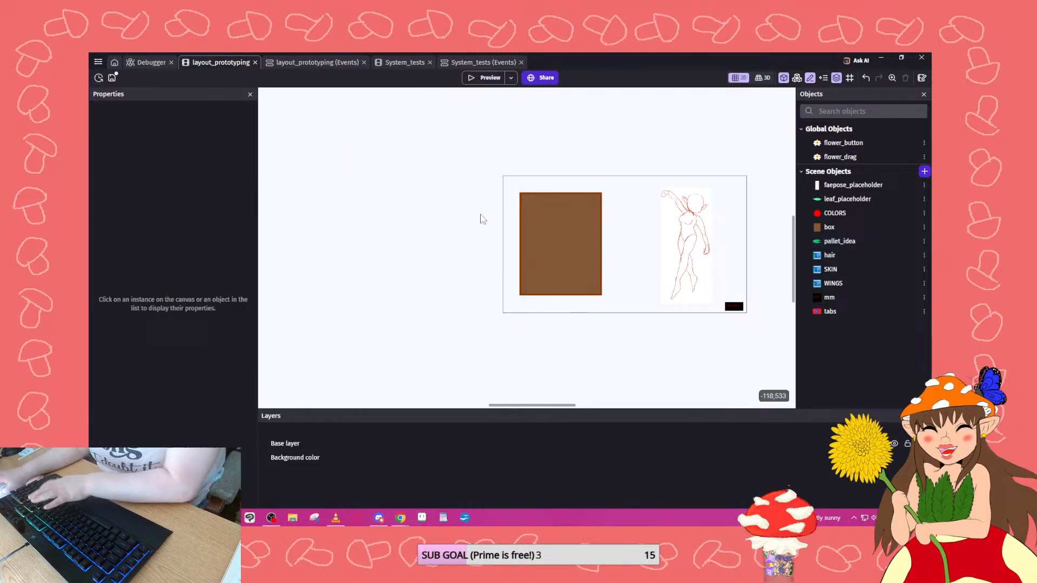
left_click(482, 77)
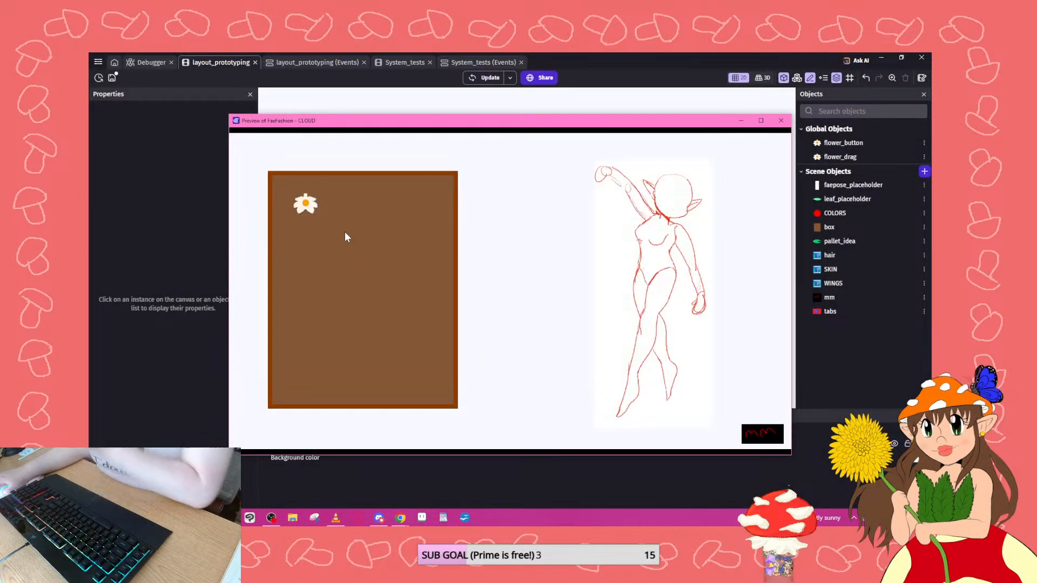
left_click(781, 121)
Enable the disabled "drag and drop" event group in the layout_prototyping events.
left_click(467, 64)
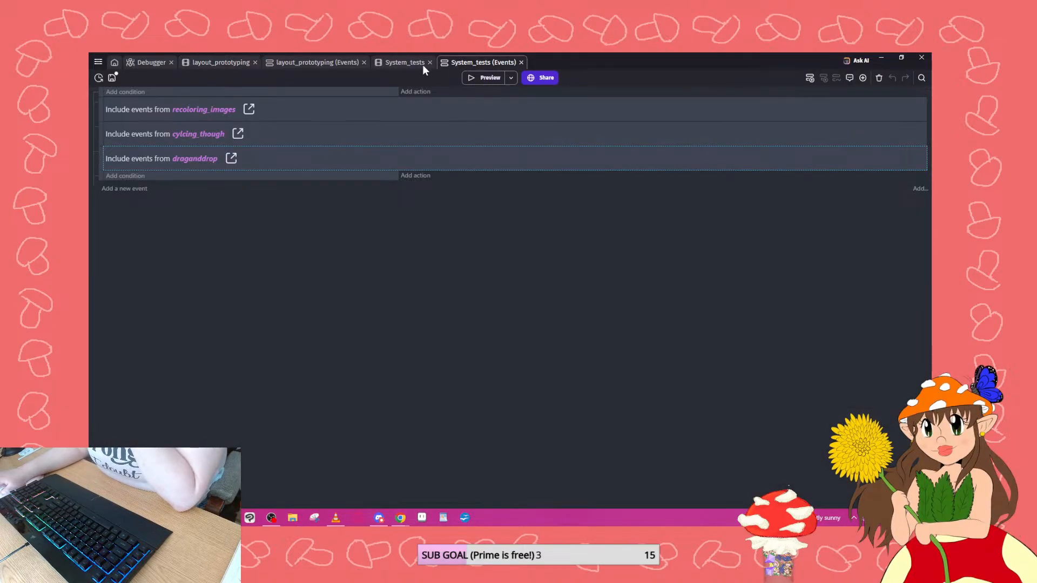
left_click(422, 64)
left_click(313, 63)
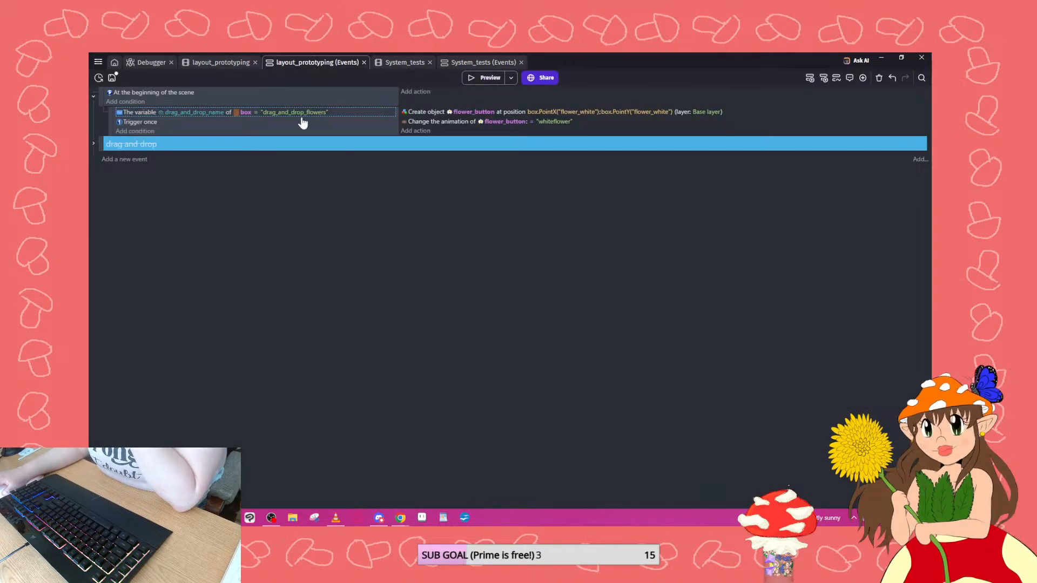
right_click(218, 142)
left_click(254, 214)
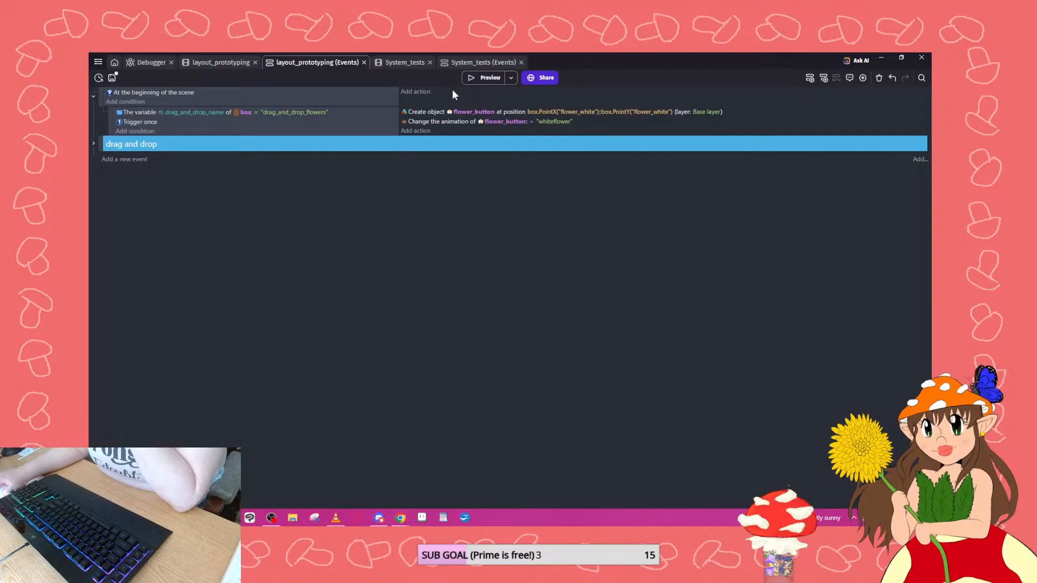
Test dragging white flowers out of the flower button in a preview, and expand the "drag and drop" event group.
left_click(478, 78)
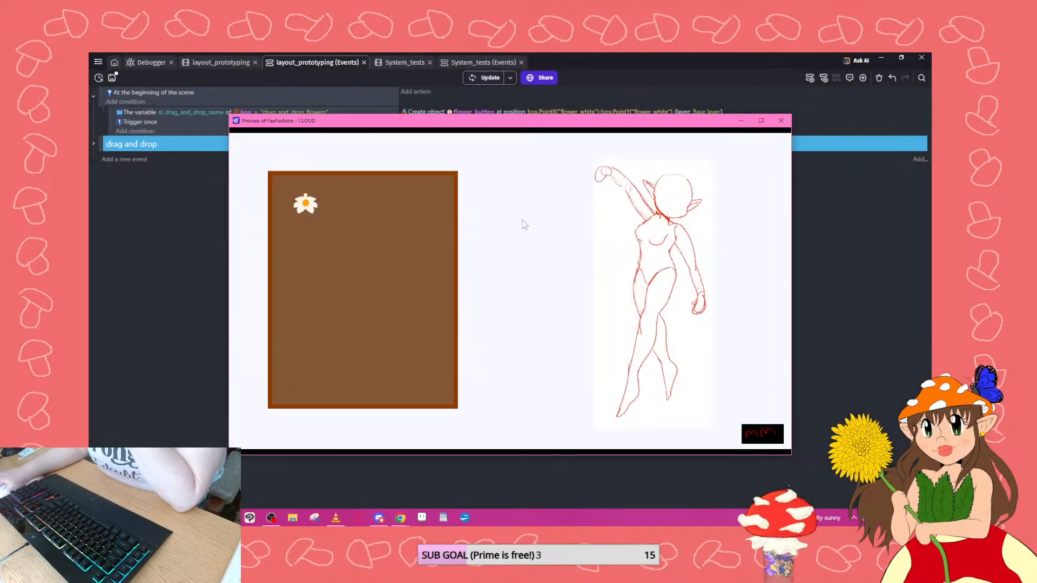
left_click_drag(302, 206, 416, 286)
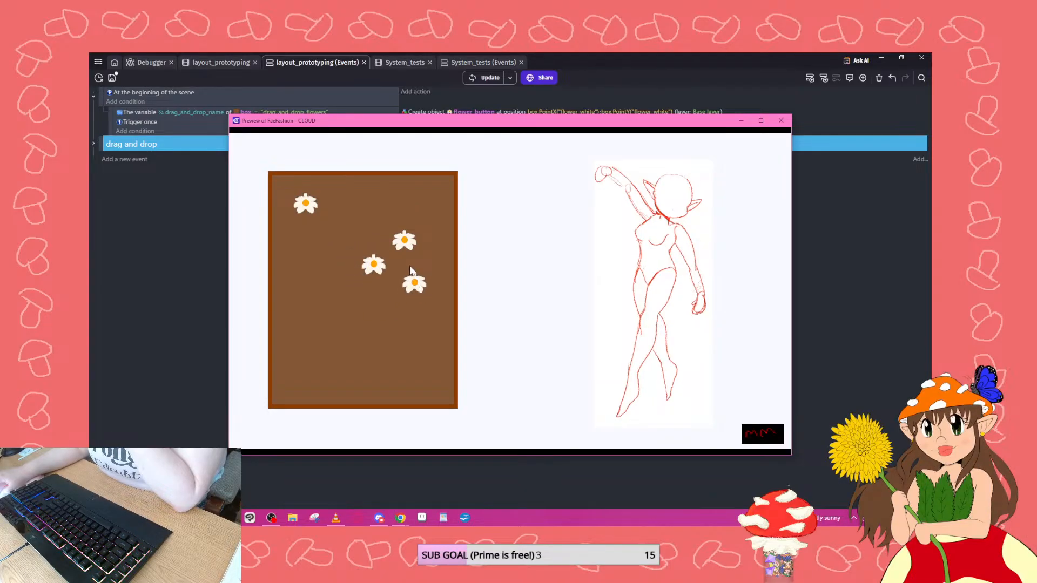
left_click(133, 226)
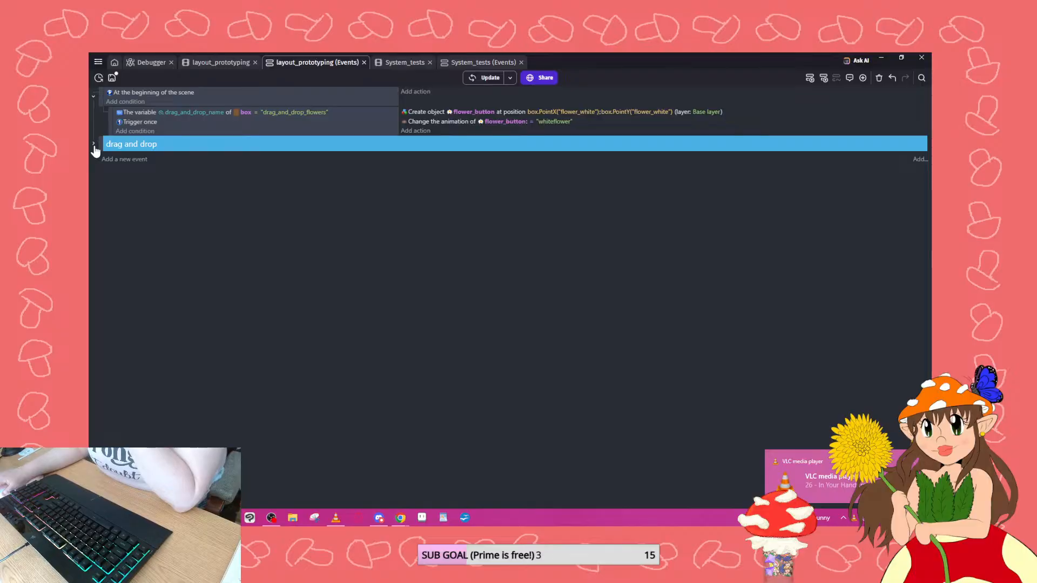
left_click(94, 144)
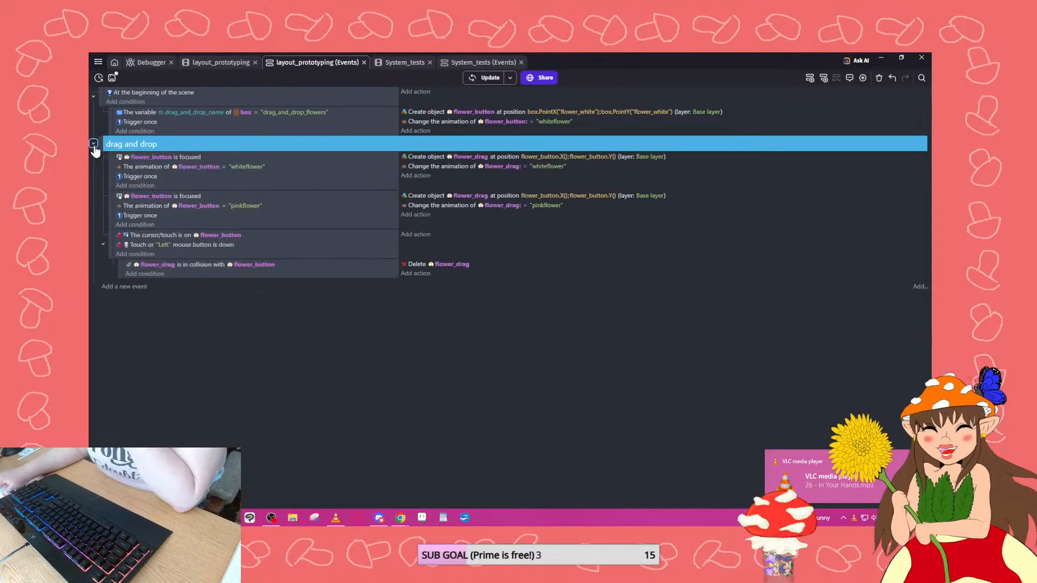
Add an event below the collapsed "drag and drop" group with the condition that flower_drag was just dropped.
left_click(94, 144)
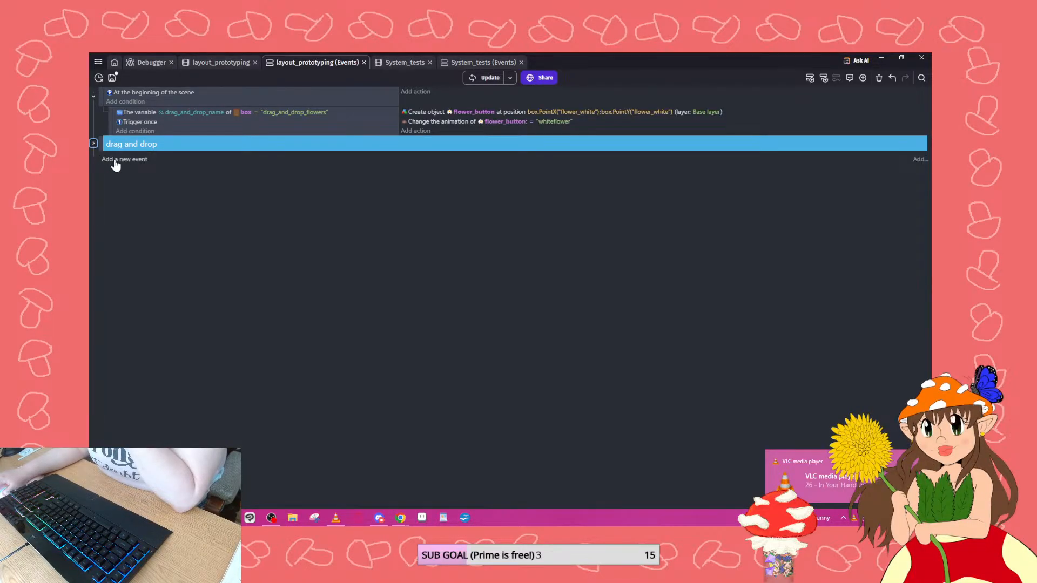
left_click(115, 160)
left_click(124, 152)
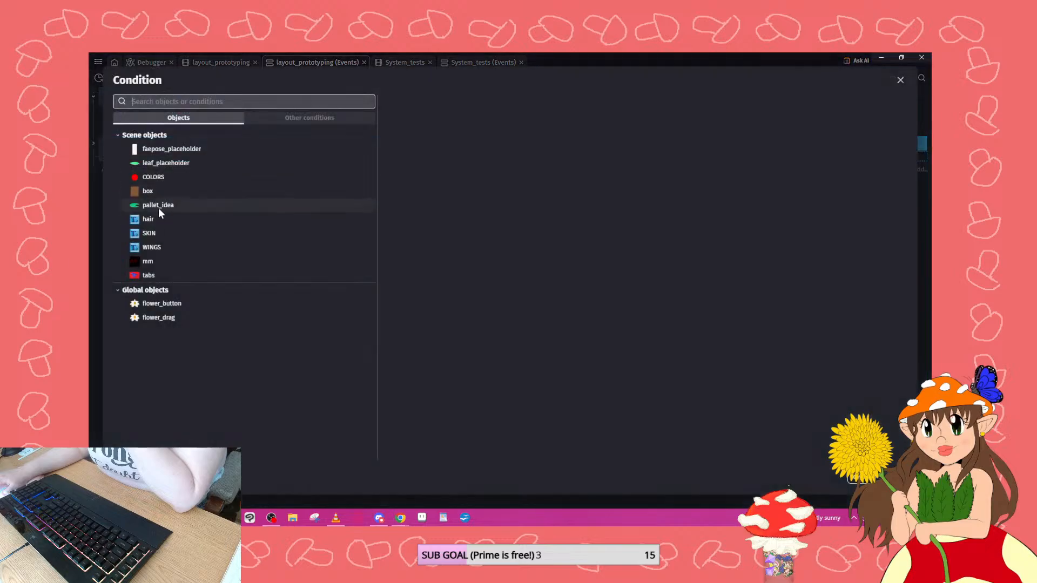
left_click(171, 317)
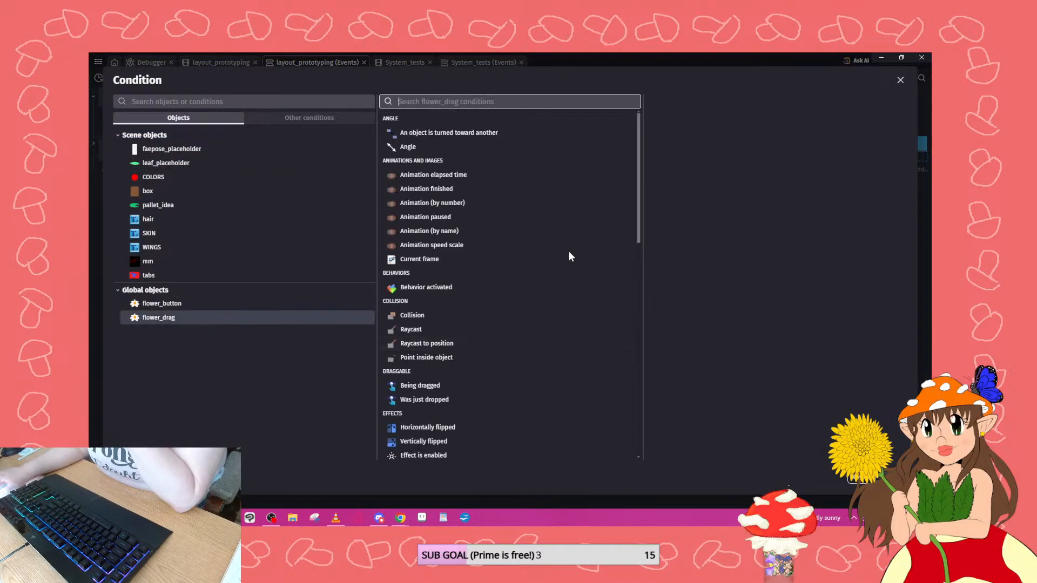
scroll(570, 256, "down", 4)
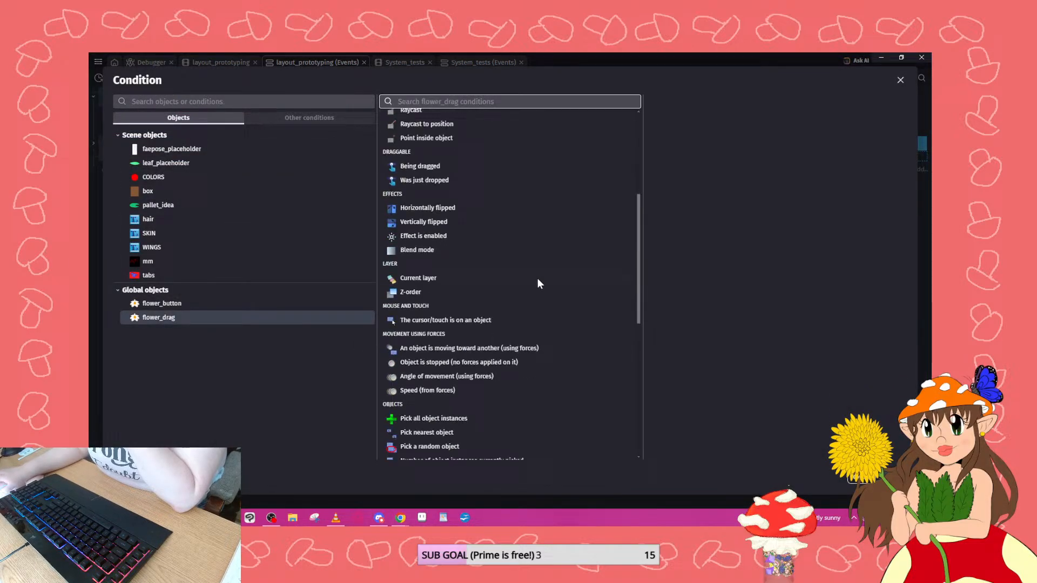
left_click(429, 181)
left_click(892, 477)
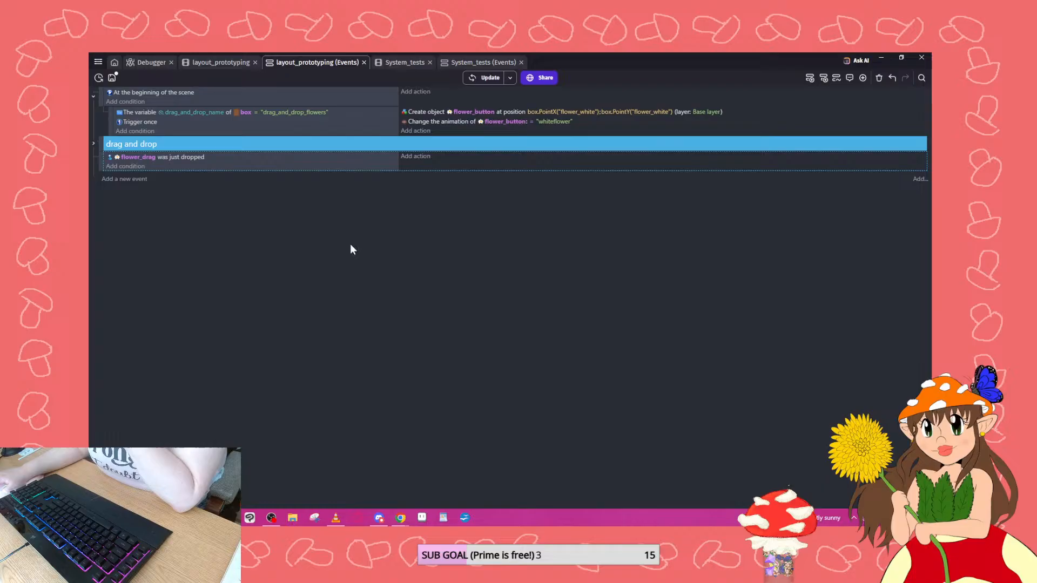
Add an empty event at the end, and give the just-dropped event a condition that flower_drag is in collision with box.
left_click(140, 183)
left_click(134, 176)
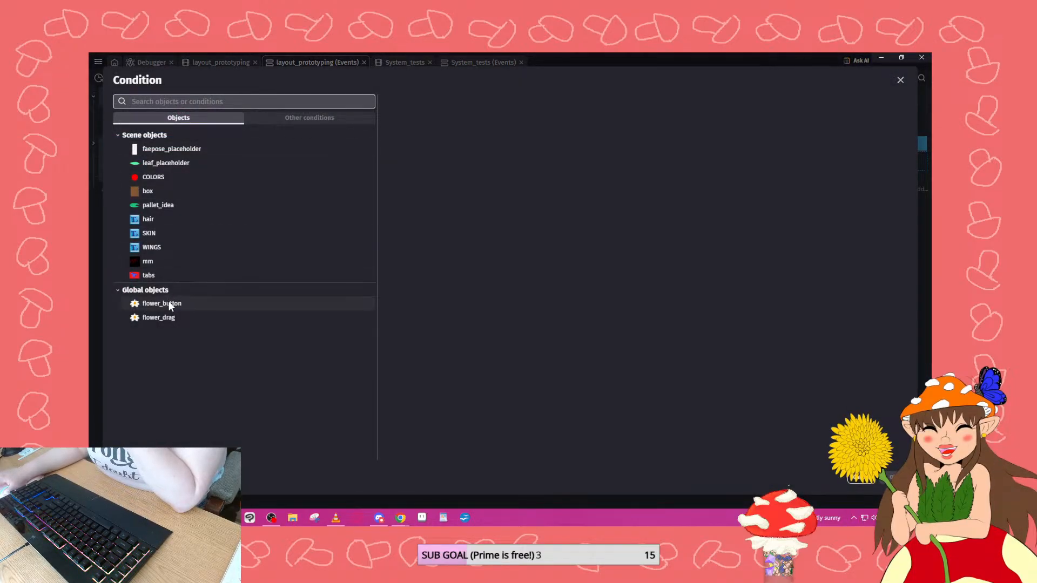
left_click(162, 316)
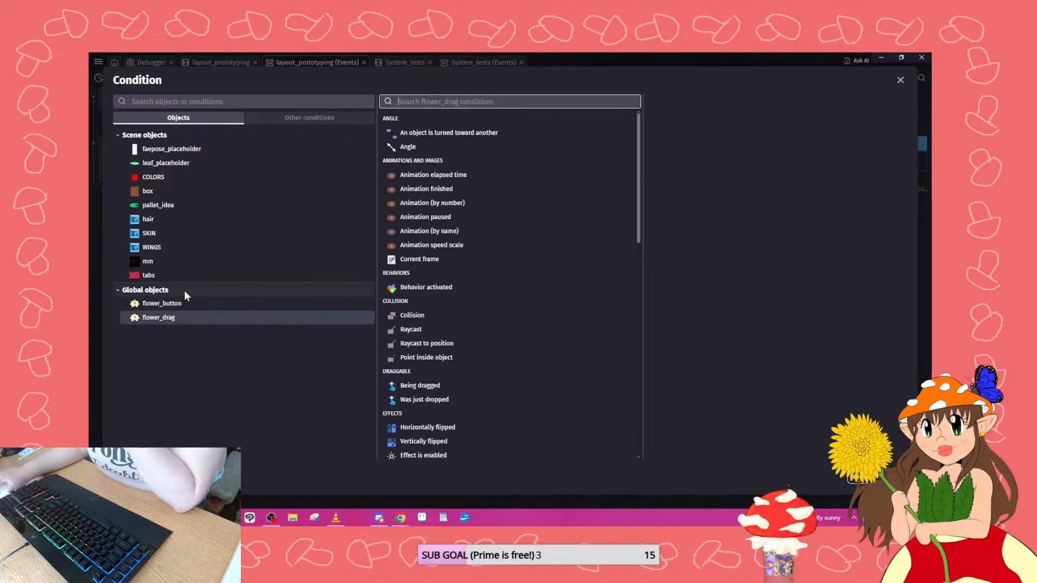
left_click(422, 315)
left_click(685, 163)
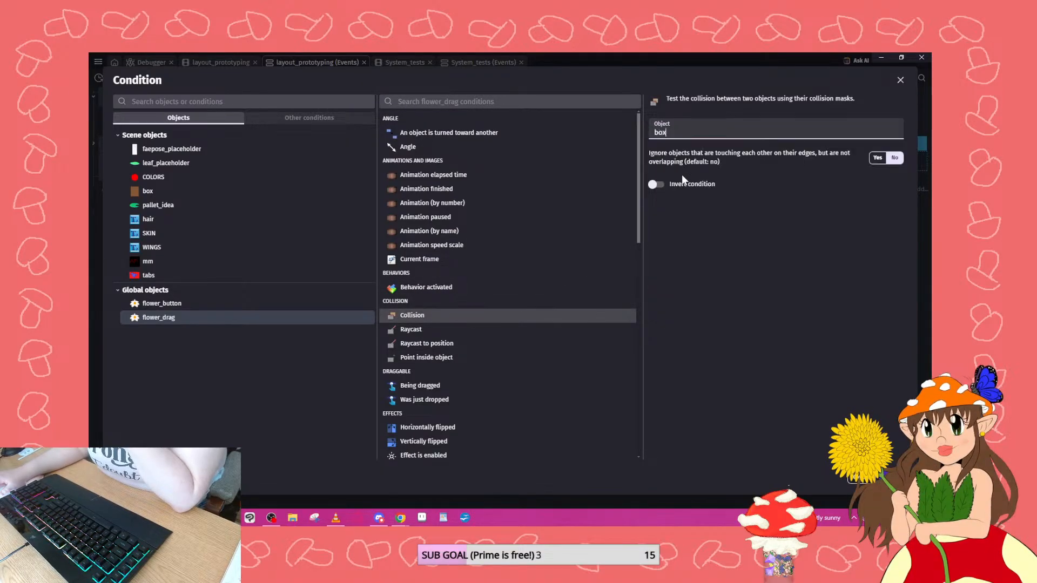
key("Return")
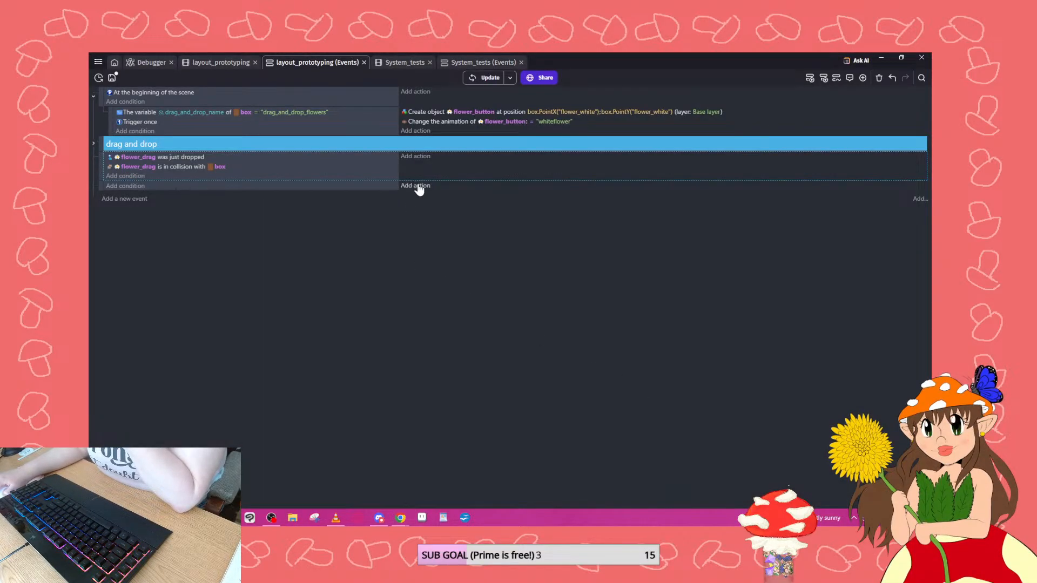
Add an action to the just-dropped event that deletes flower_drag.
left_click(415, 157)
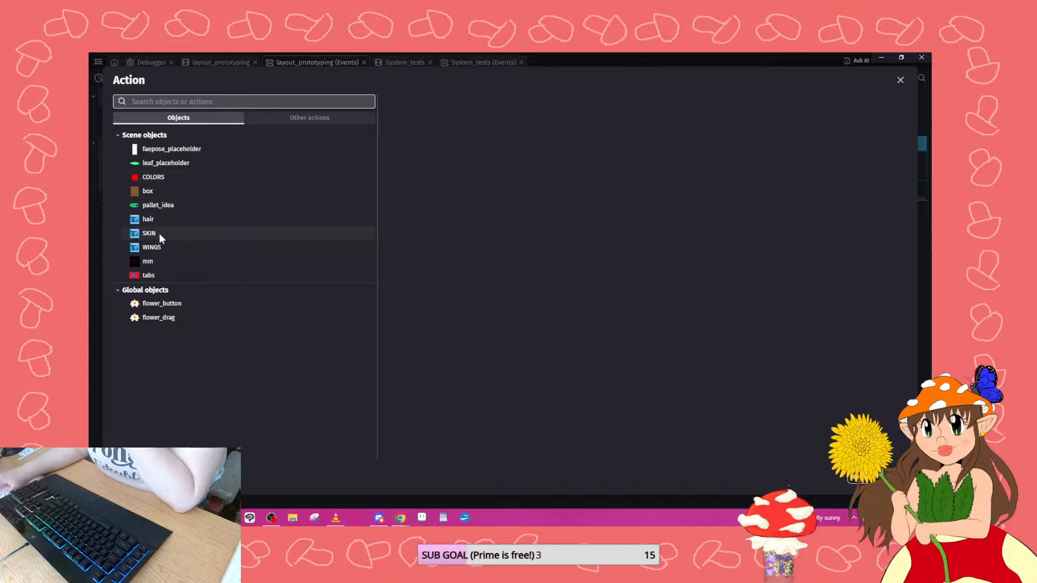
left_click(171, 320)
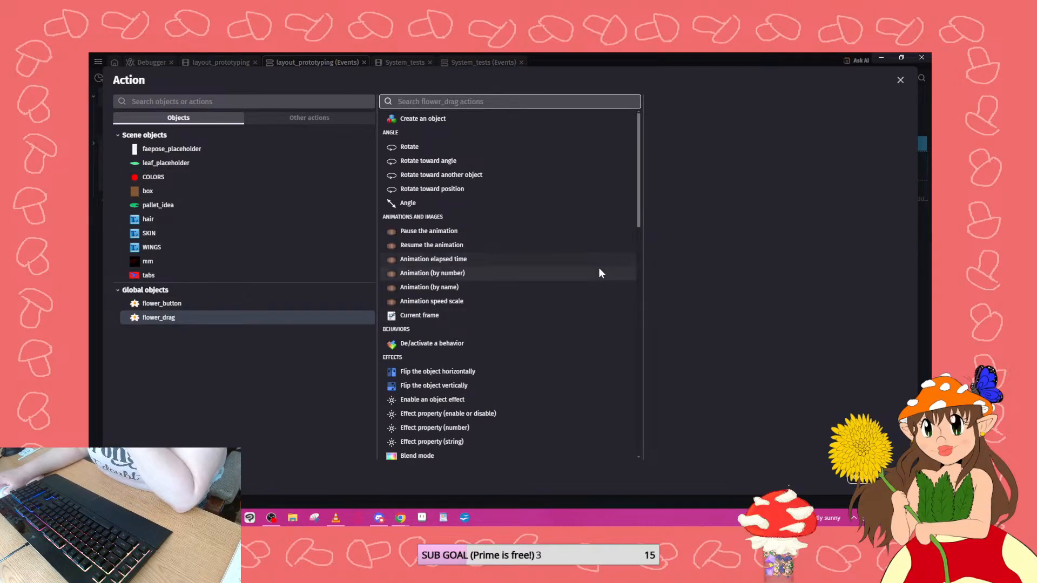
scroll(519, 286, "down", 7)
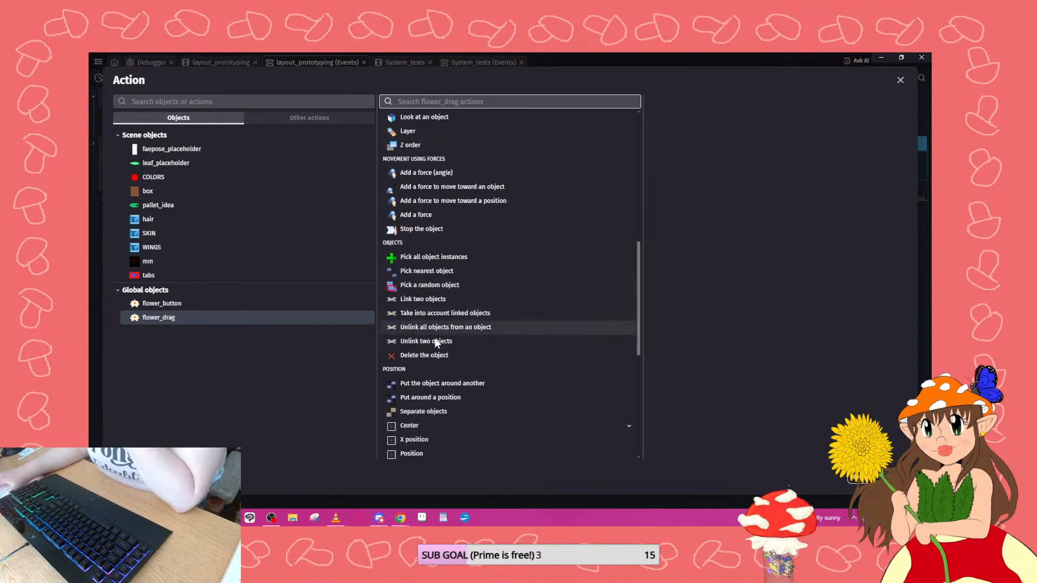
left_click(442, 355)
left_click(896, 478)
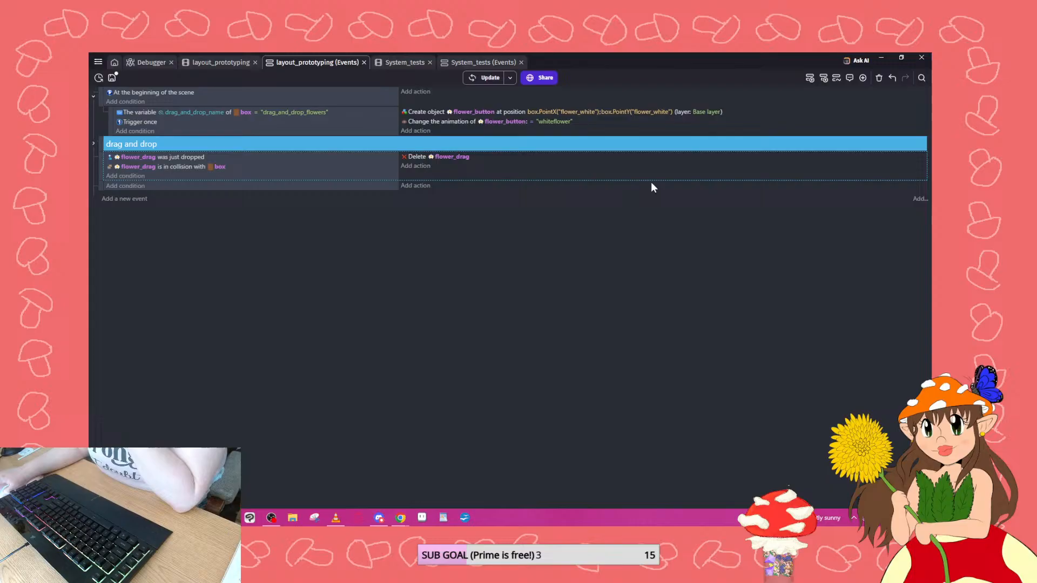
Test in a preview dragging white flowers out of the box and dropping them beside it.
left_click(490, 76)
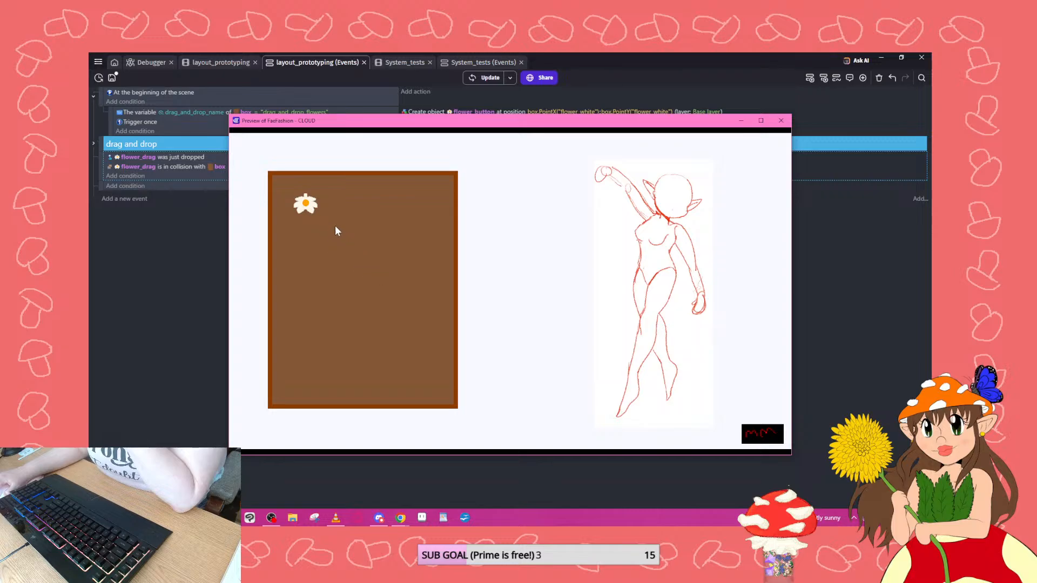
left_click_drag(306, 205, 520, 241)
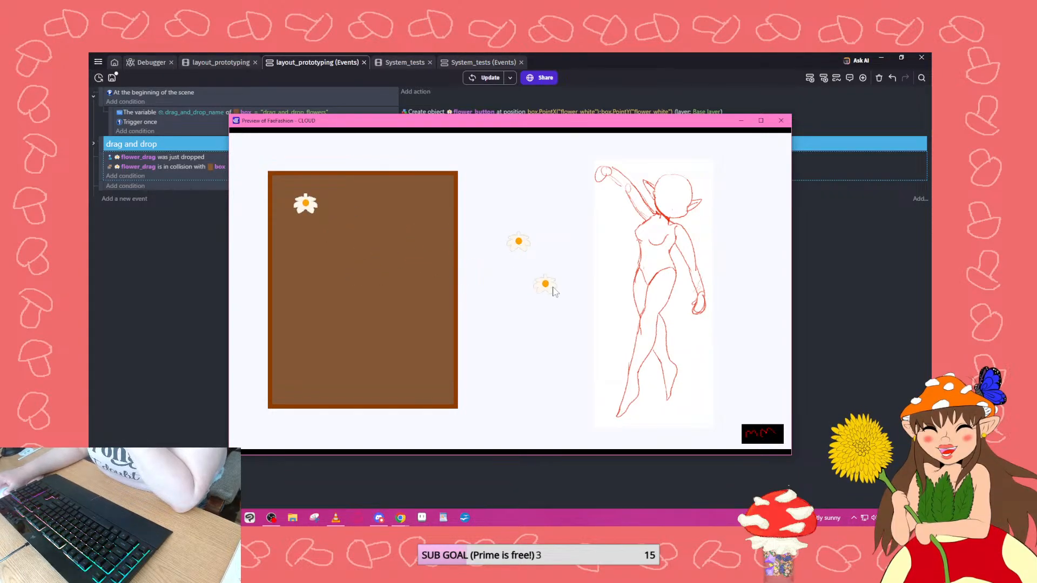
left_click(782, 121)
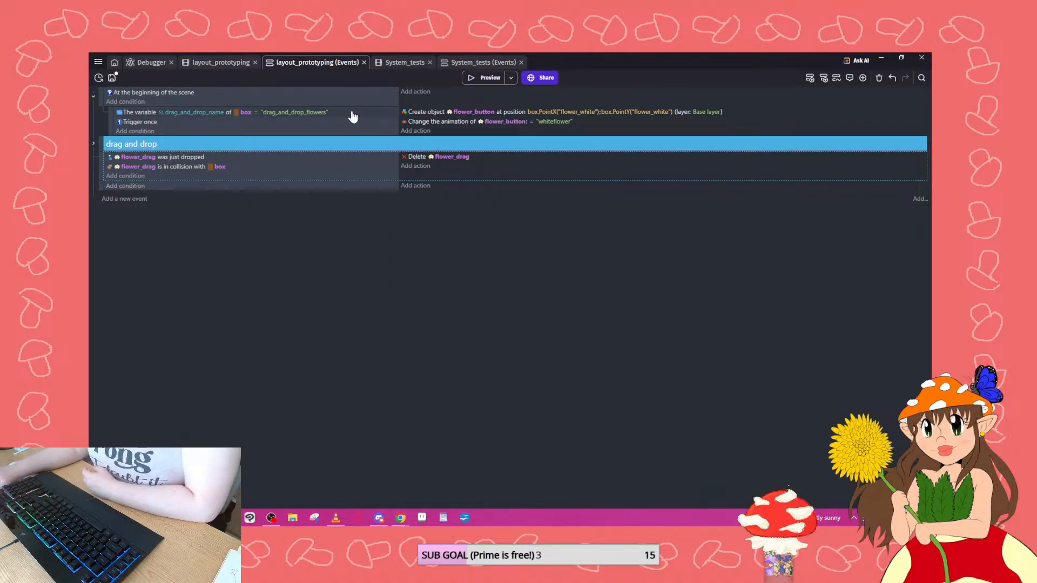
Add an action setting the scale of flower_button to 0.5 in the "drag_and_drop_flowers" event, and test it in a preview.
left_click(411, 131)
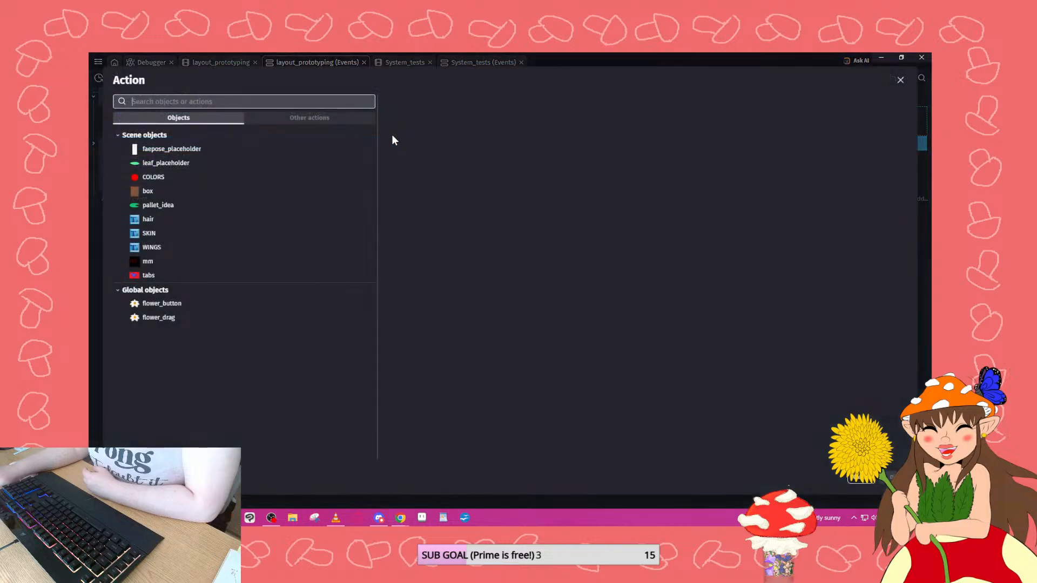
left_click(174, 316)
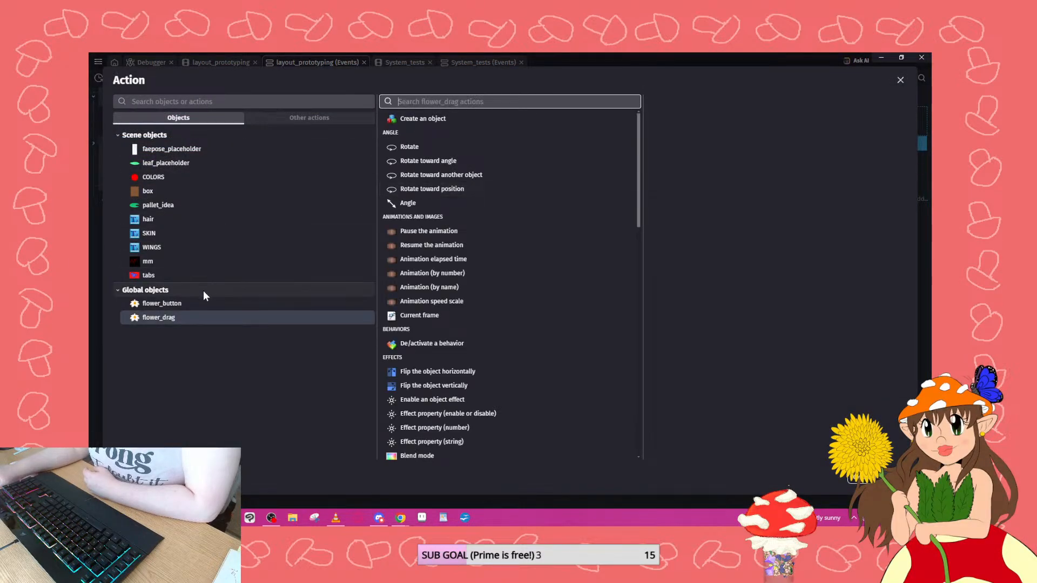
left_click(189, 305)
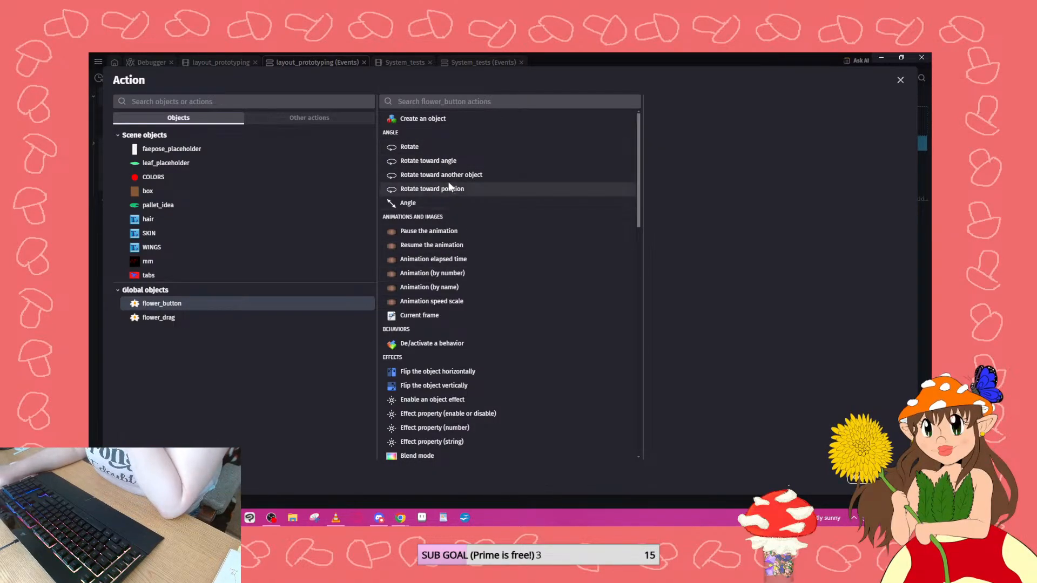
scroll(444, 188, "down", 10)
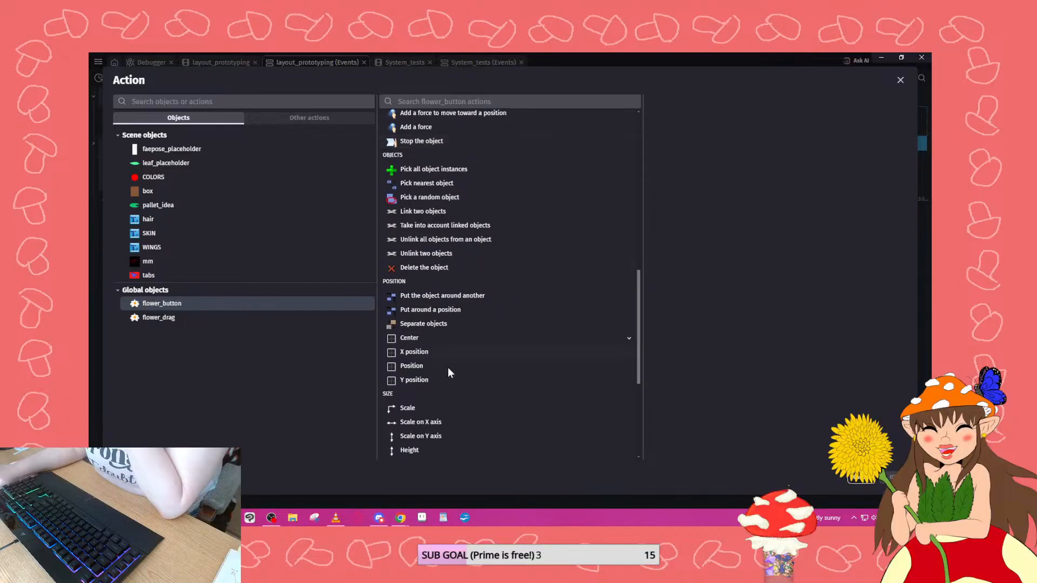
left_click(409, 322)
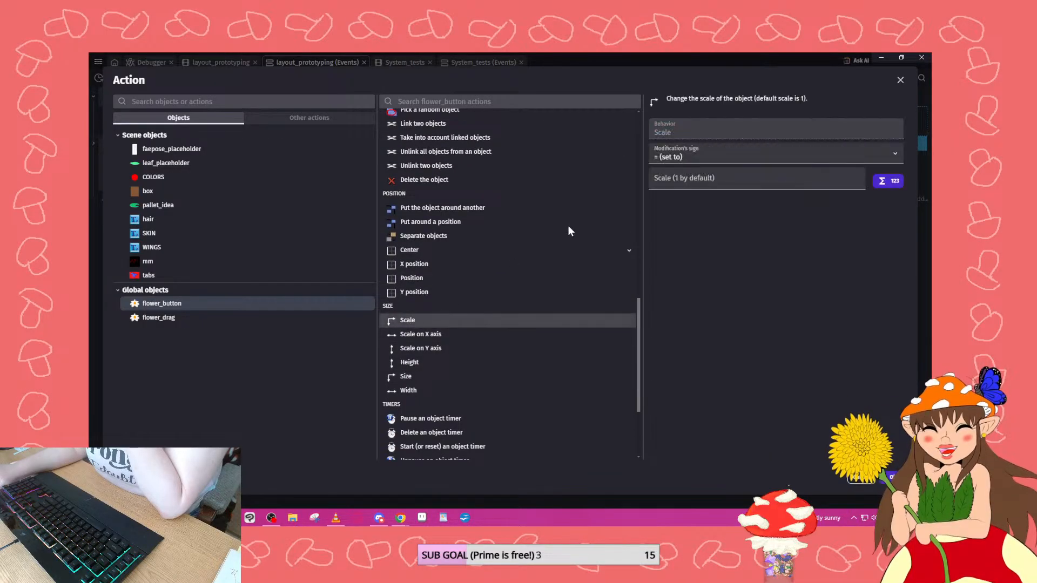
left_click(665, 180)
type("0.5")
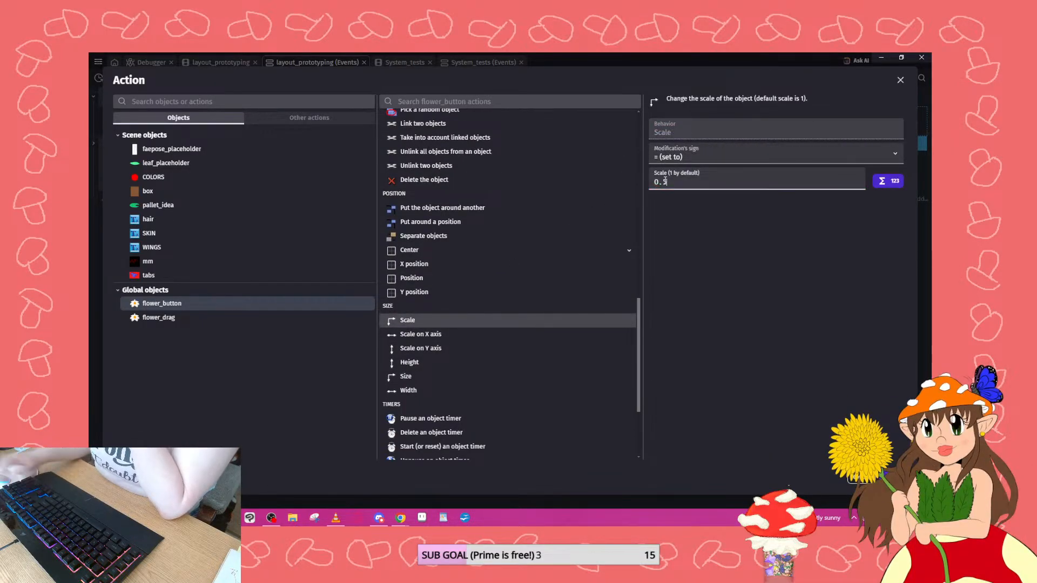
key("Return")
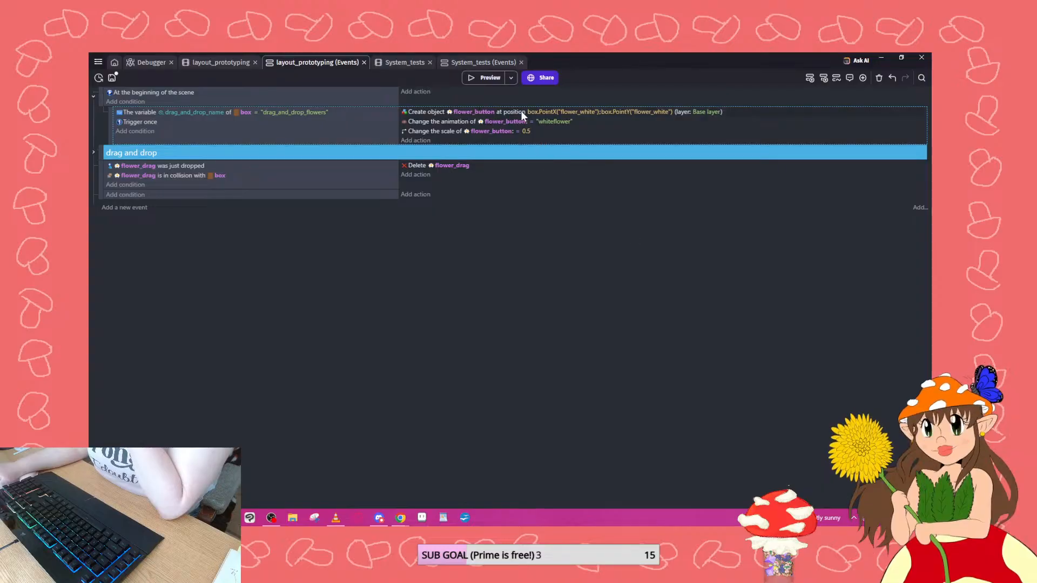
left_click(469, 79)
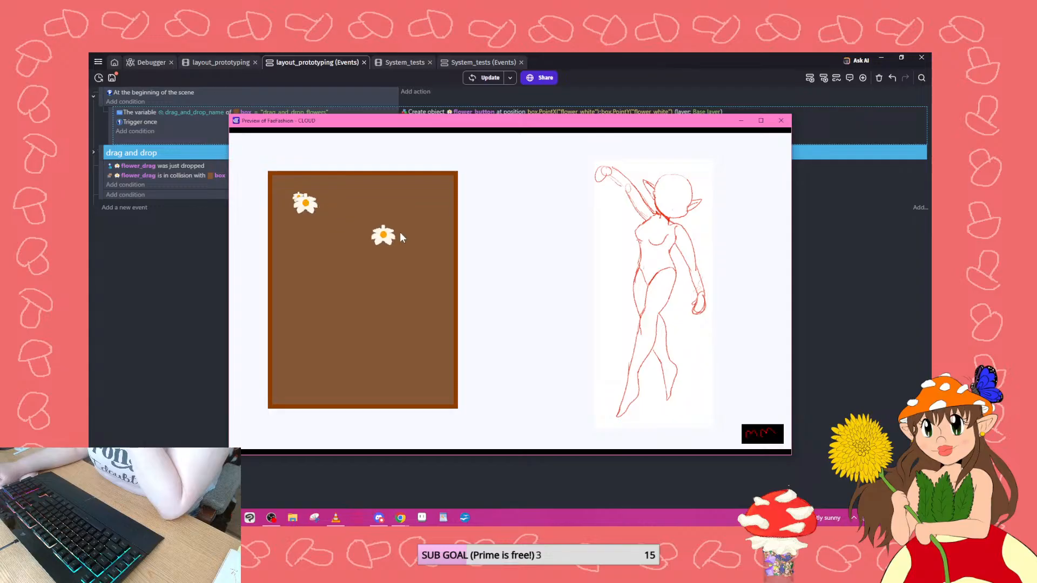
left_click(781, 121)
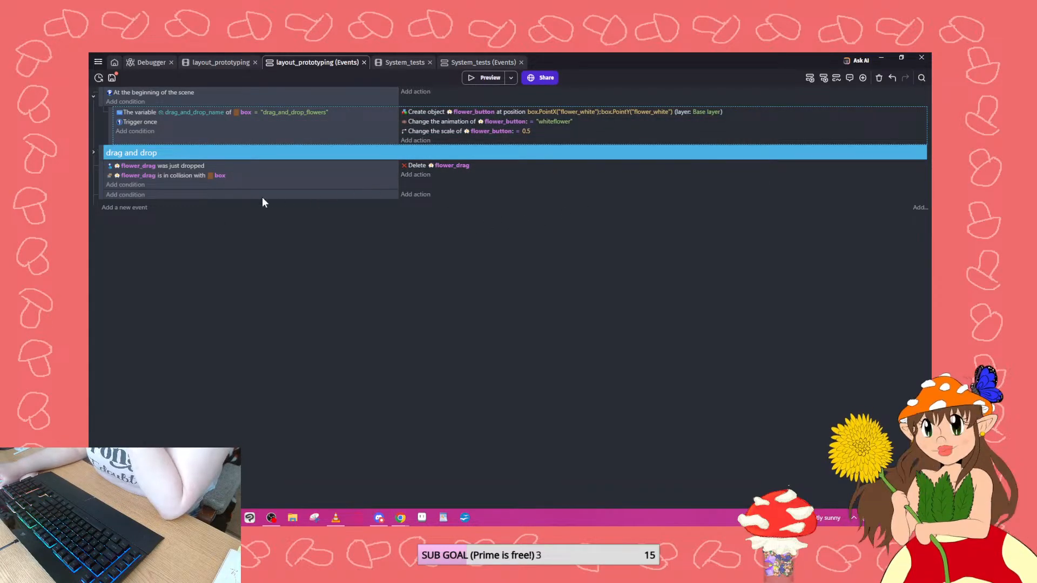
Add an action setting the scale of flower_drag to 0.5 in the "whiteflower" event of the "drag and drop" group.
left_click(94, 152)
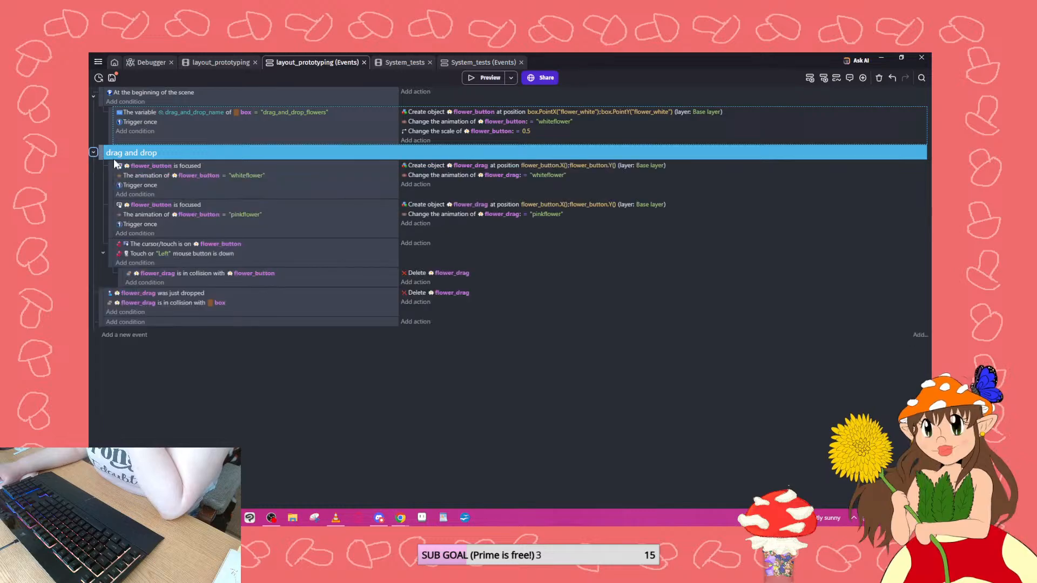
left_click(416, 184)
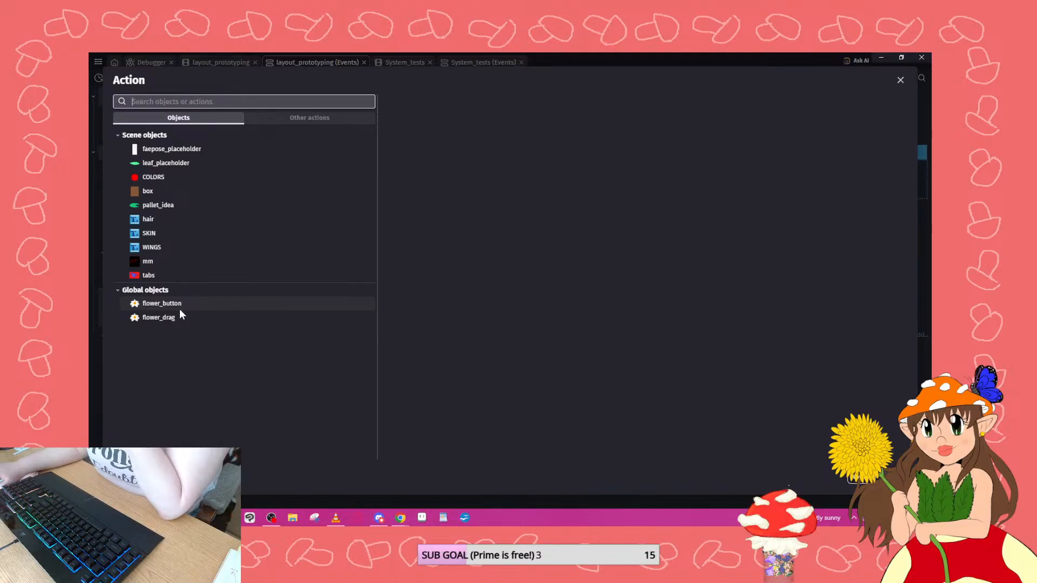
key("Escape")
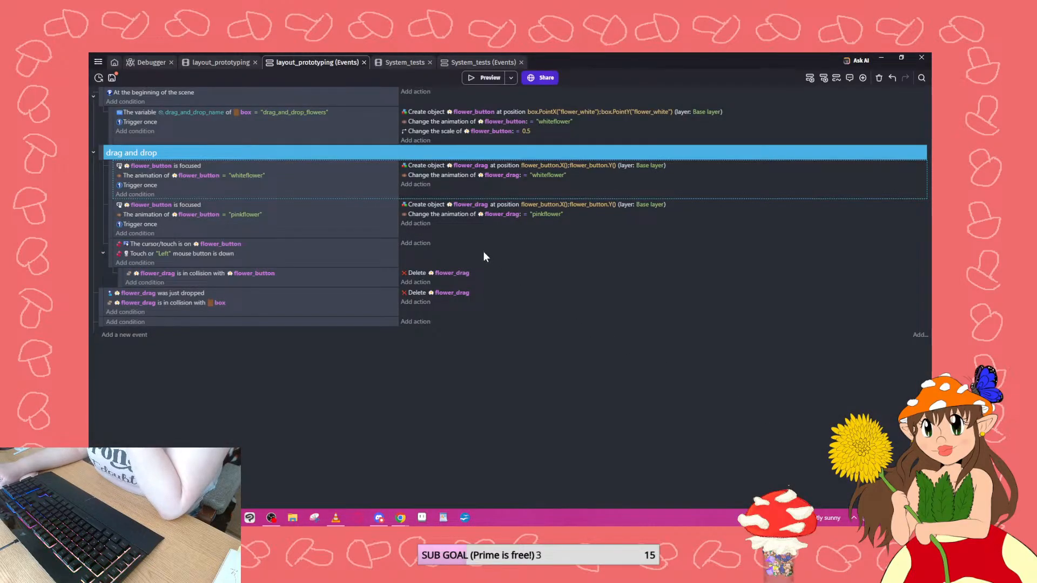
left_click(416, 184)
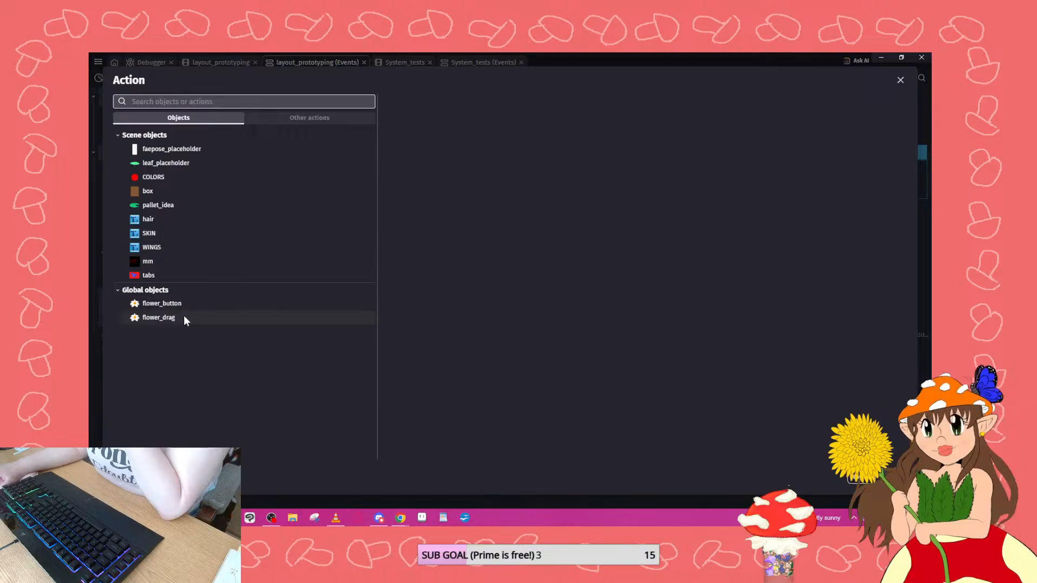
left_click(183, 317)
scroll(442, 248, "down", 12)
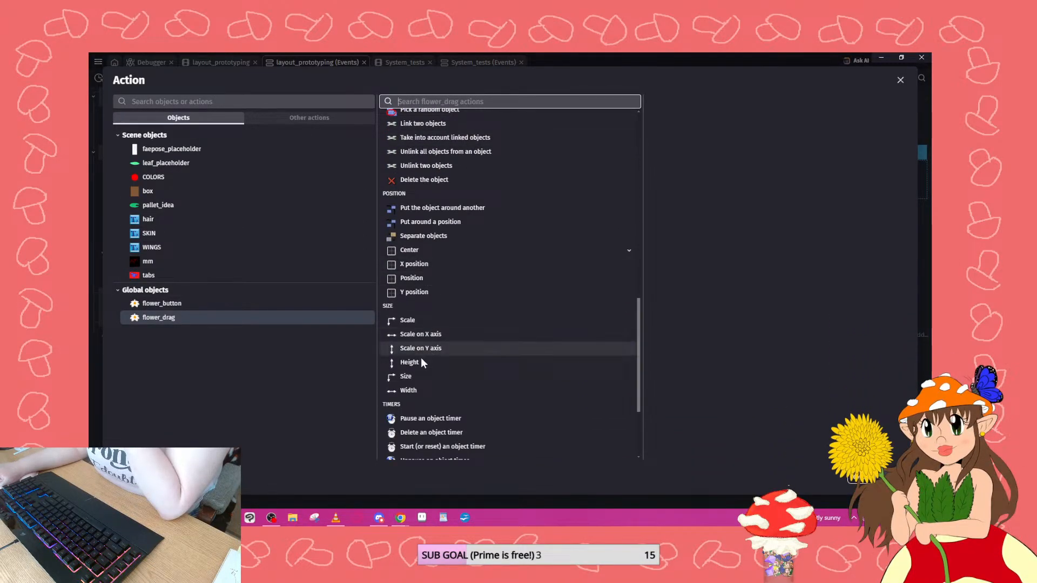
left_click(415, 320)
left_click(708, 182)
type("0.")
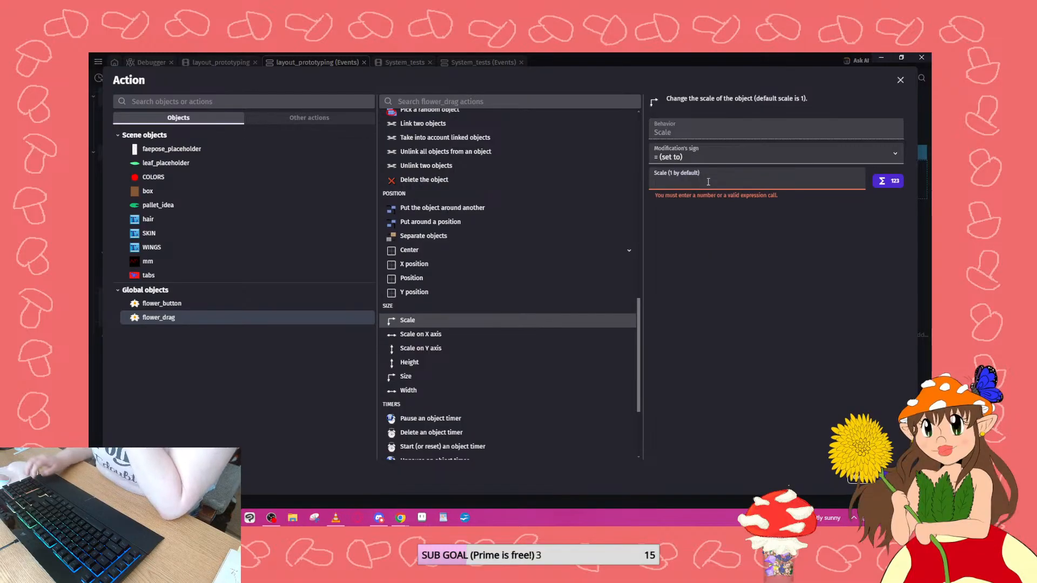
type("5")
key("Return")
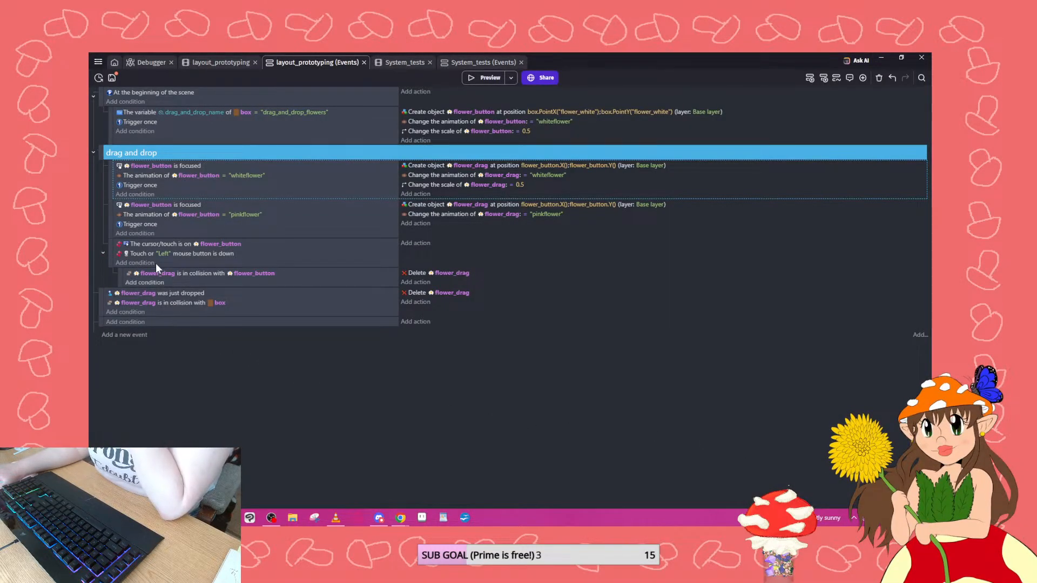
Collapse the "drag and drop" group and add a condition to the empty event below it checking that flower_drag is being dragged.
left_click(94, 153)
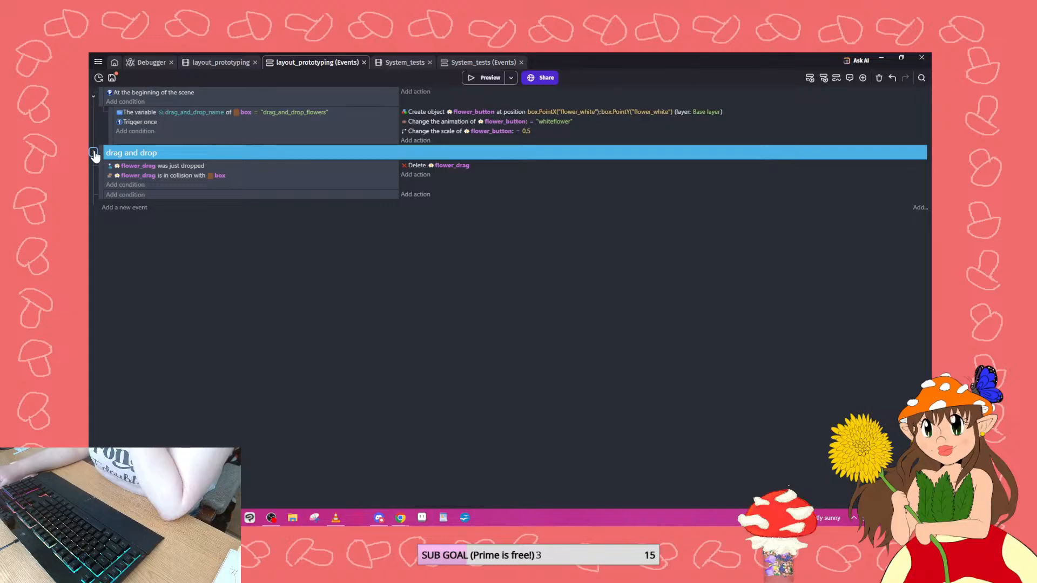
left_click(119, 195)
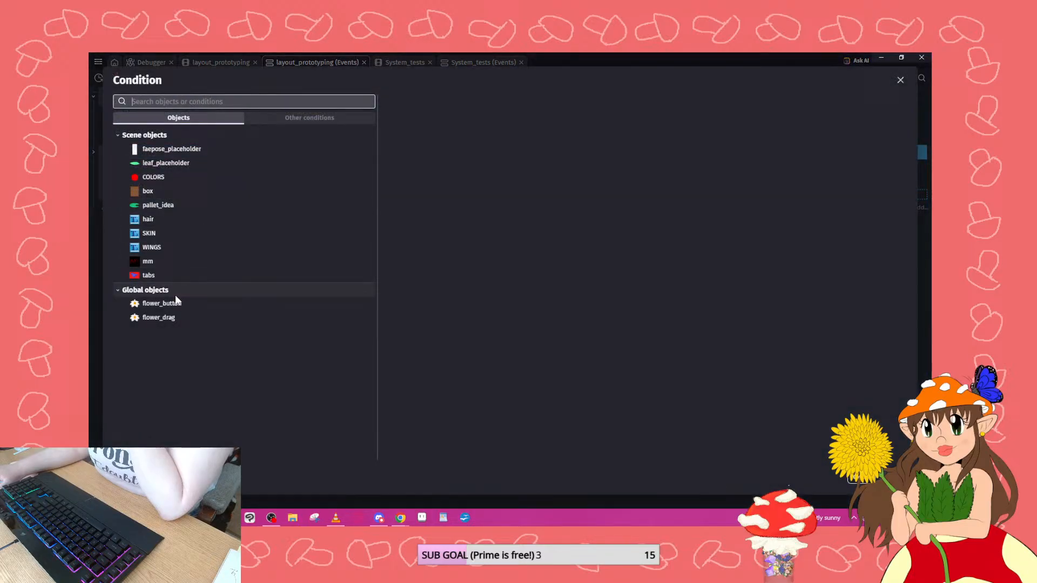
left_click(159, 319)
left_click(410, 386)
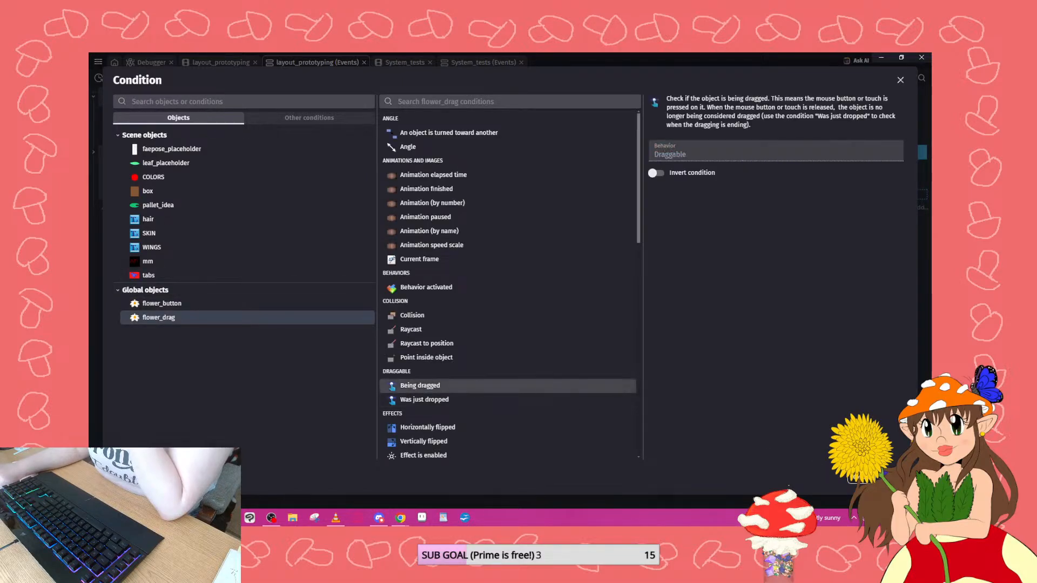
key("Return")
Add a second condition to the being-dragged event checking that flower_drag is in collision with flower_button.
left_click(134, 205)
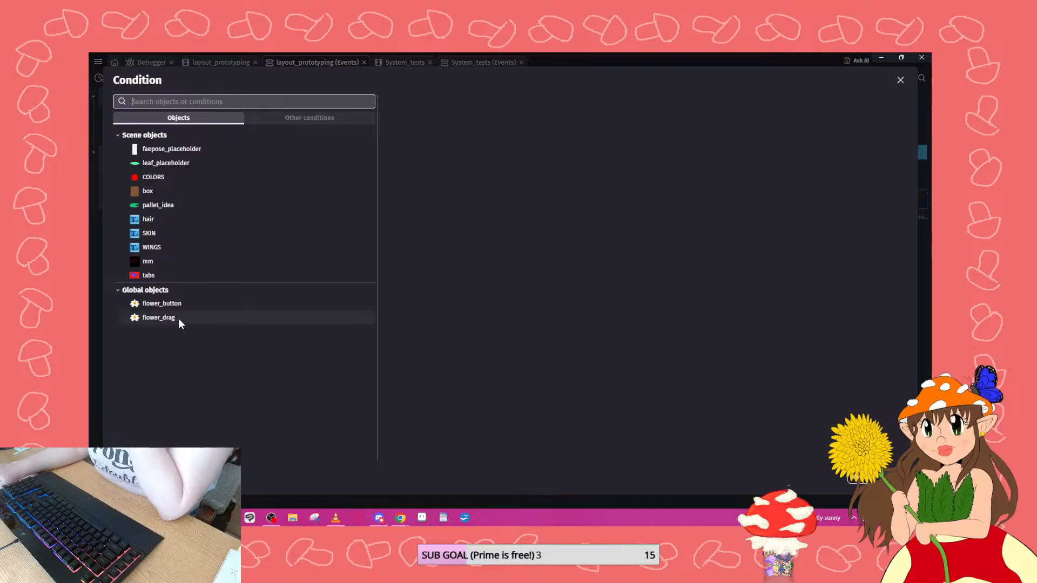
left_click(161, 318)
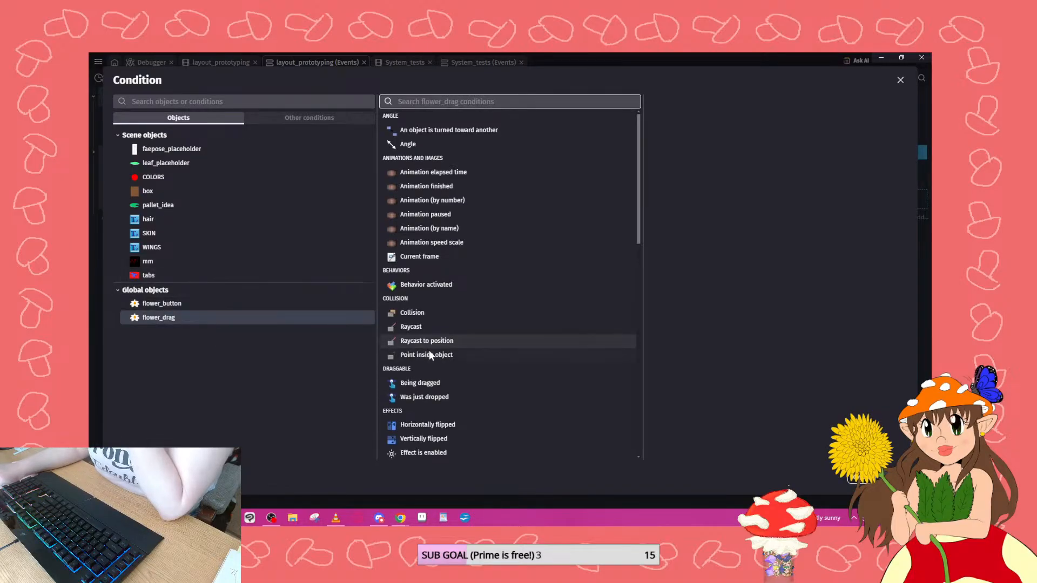
scroll(432, 349, "down", 4)
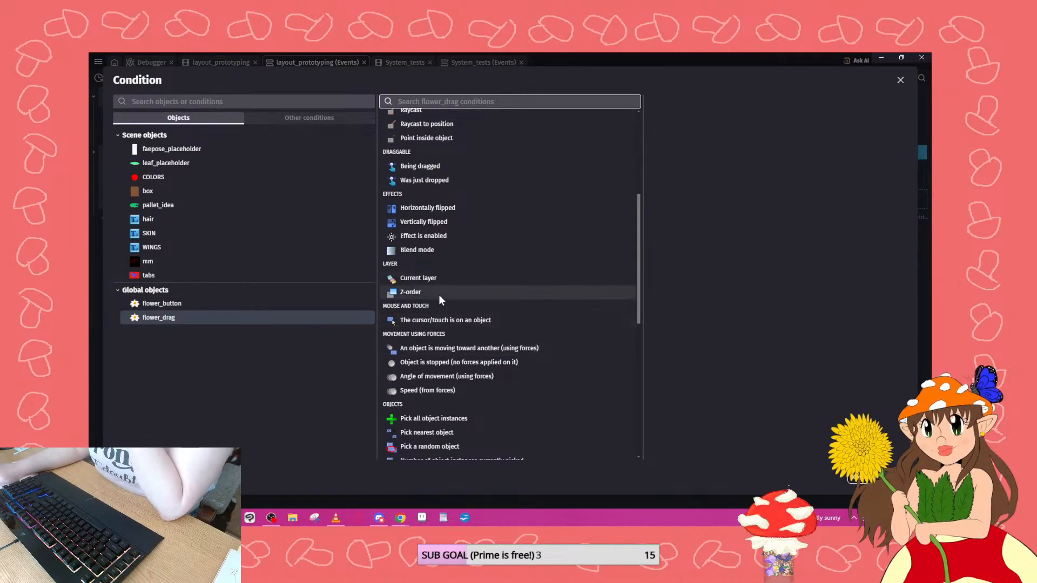
scroll(441, 294, "down", 3)
scroll(452, 310, "down", 3)
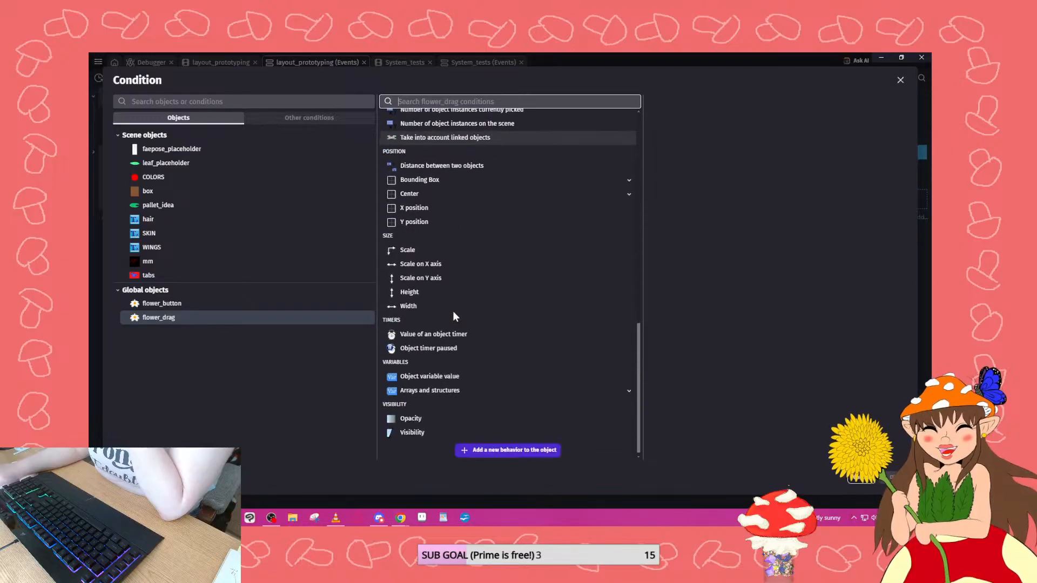
scroll(453, 307, "up", 6)
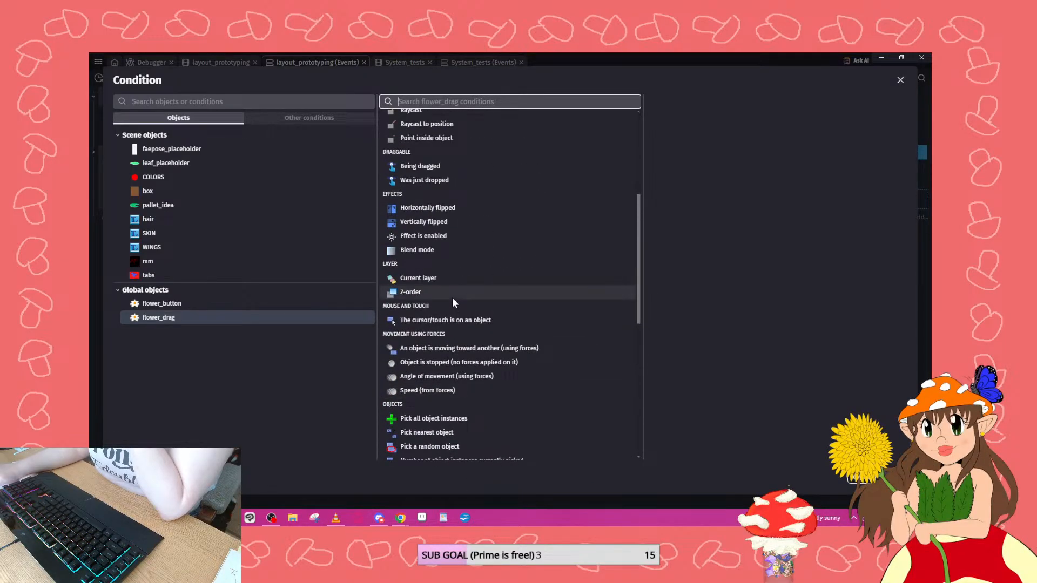
scroll(452, 297, "up", 3)
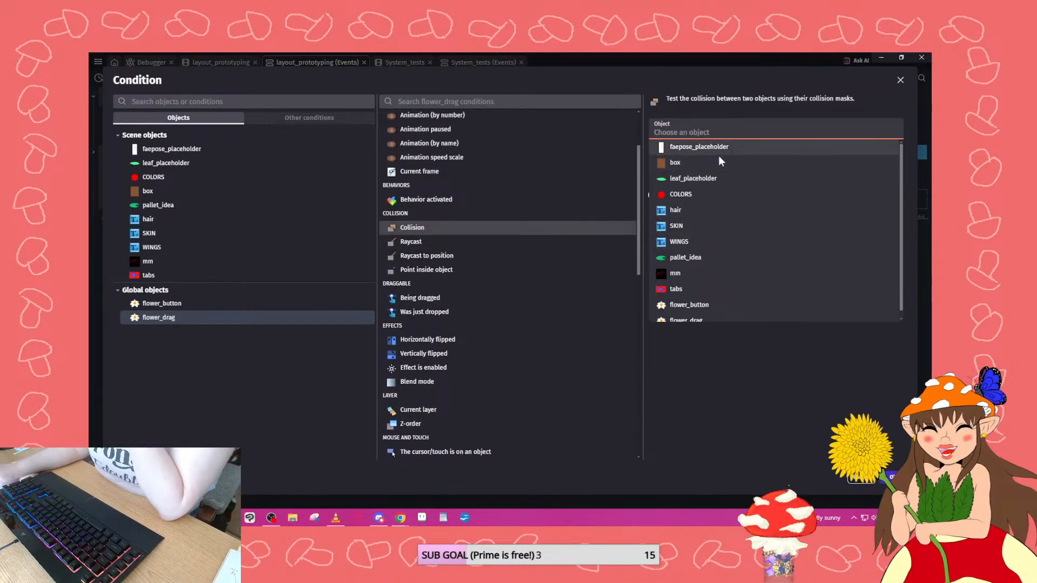
left_click(686, 299)
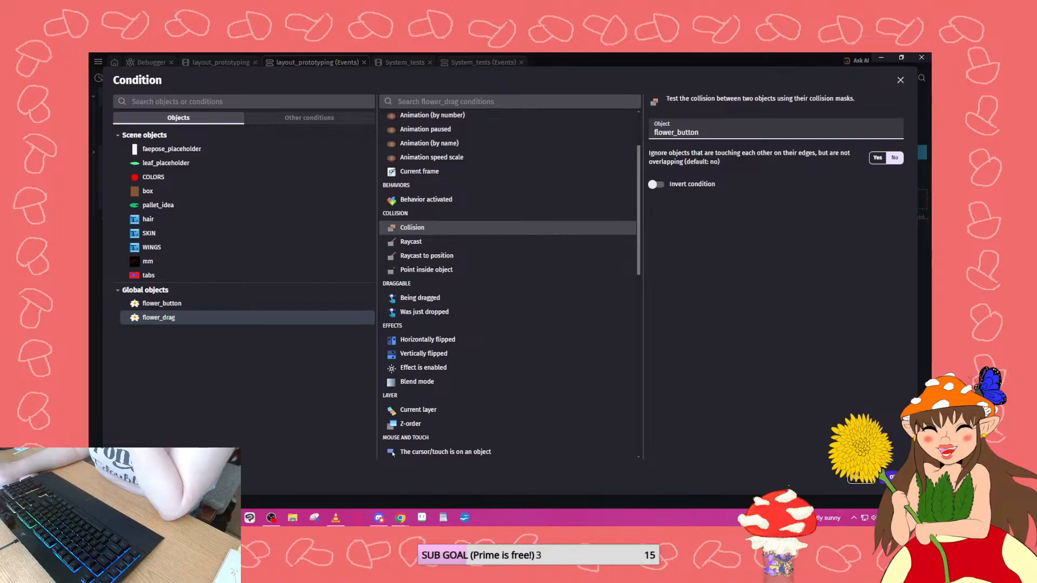
key("Return")
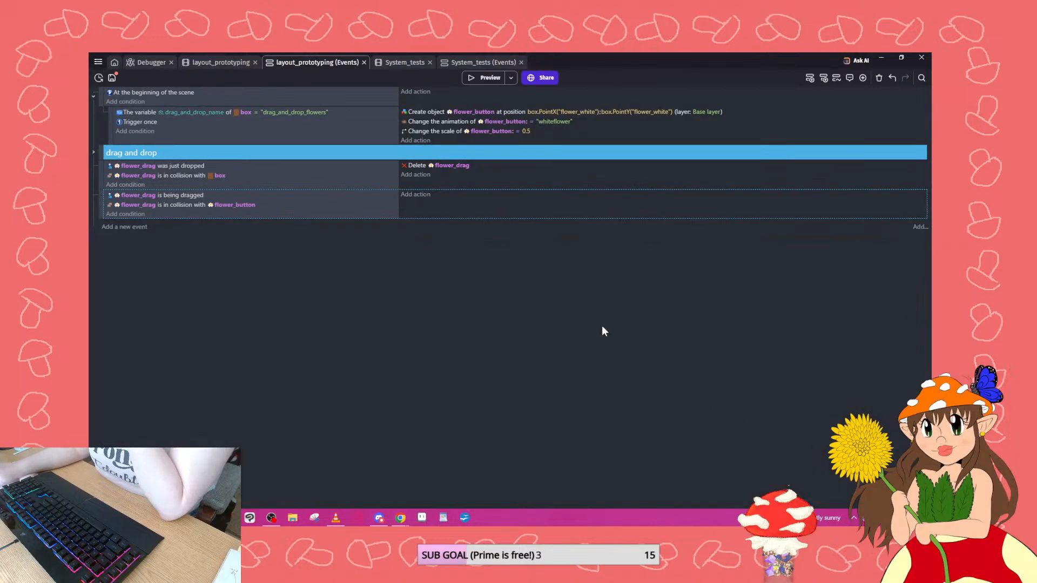
Add an action to the being-dragged event that sets the scale of flower_drag to 1.
left_click(415, 196)
left_click(172, 317)
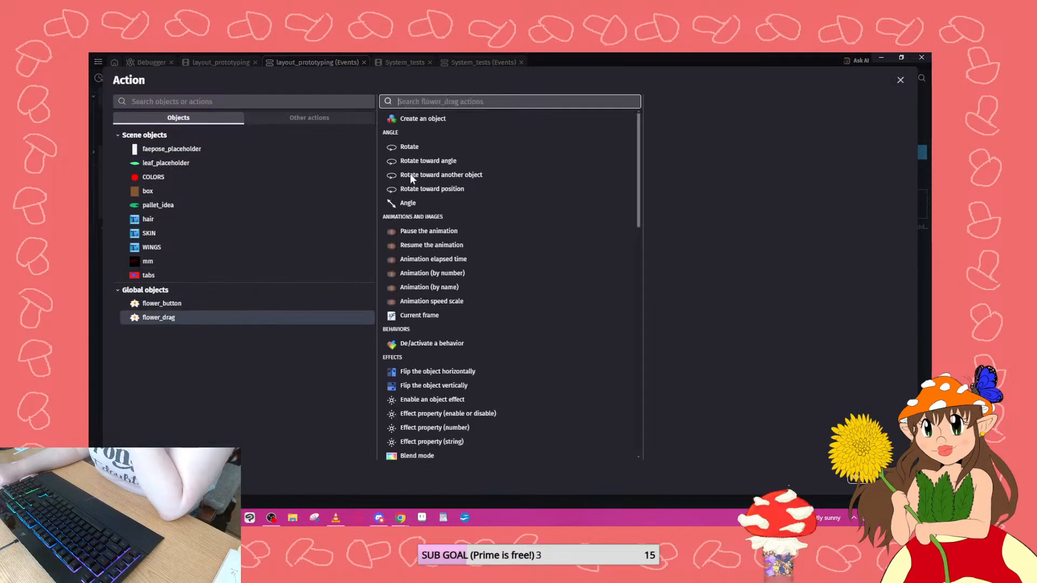
scroll(443, 290, "down", 6)
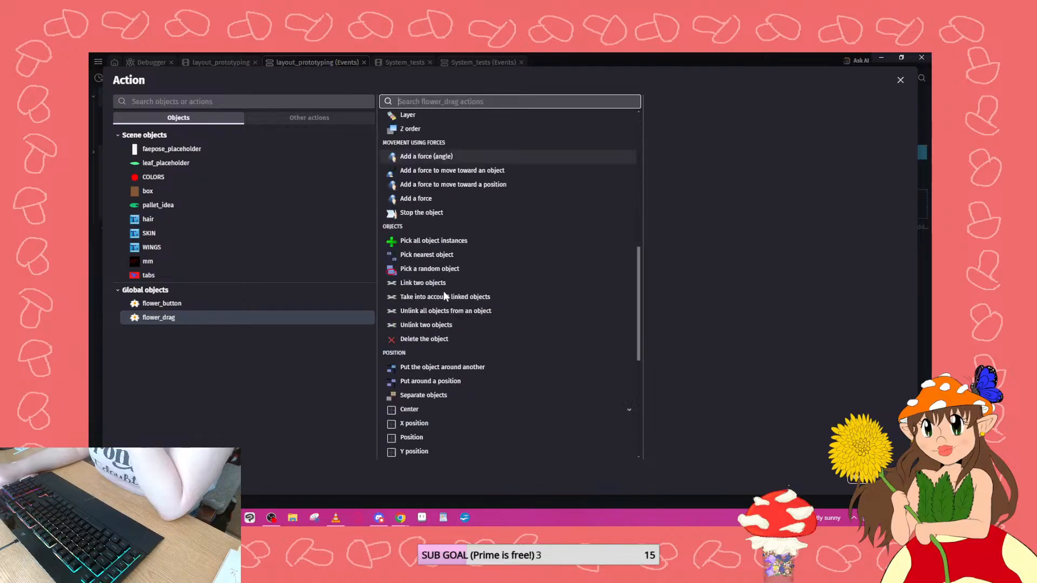
scroll(444, 296, "down", 5)
left_click(410, 190)
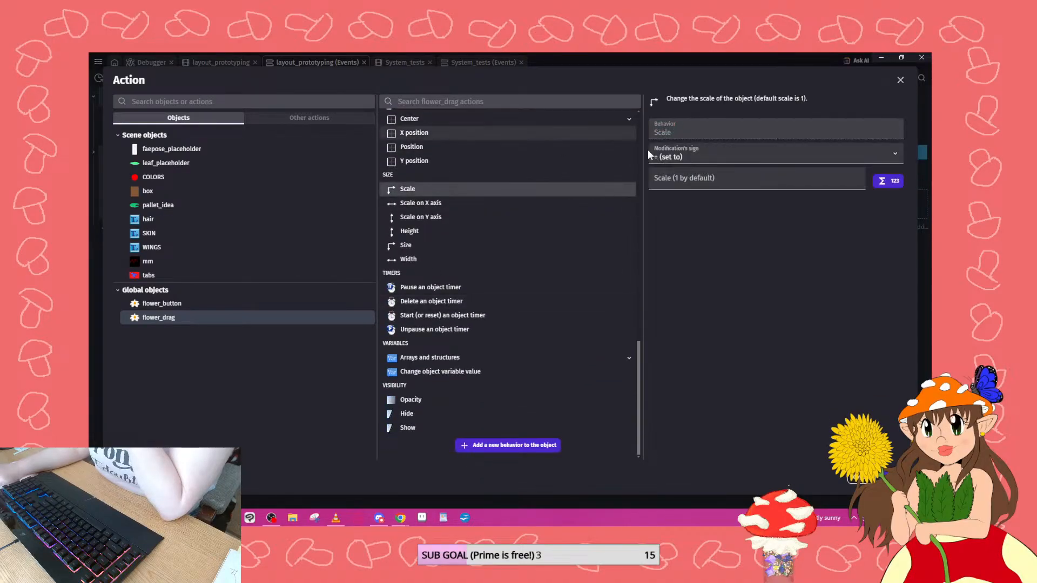
left_click(702, 179)
type("1")
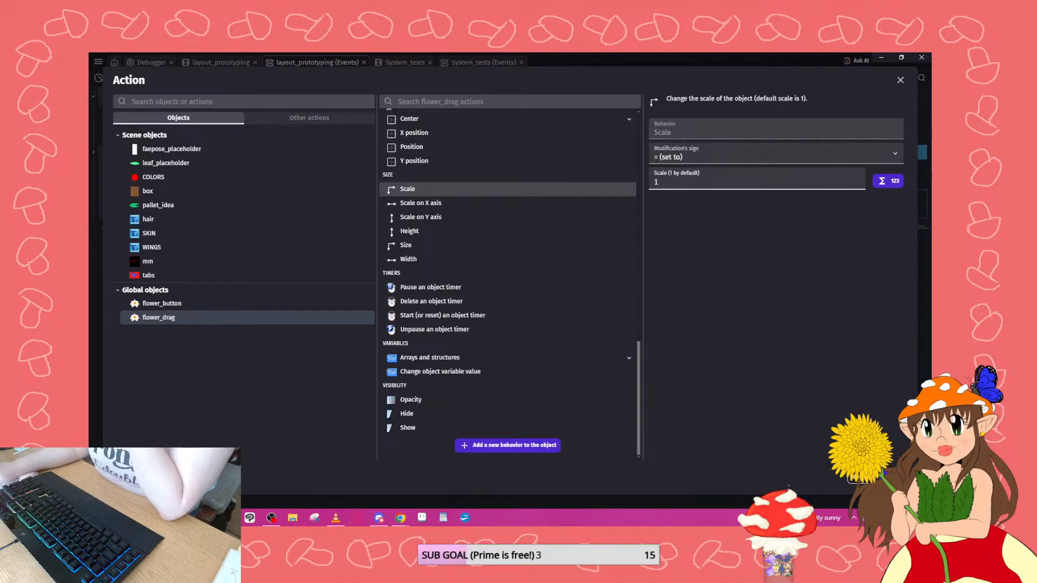
key("Return")
Test in a preview pulling several white flowers off the flower button and dropping them between the box and the figure.
left_click(475, 79)
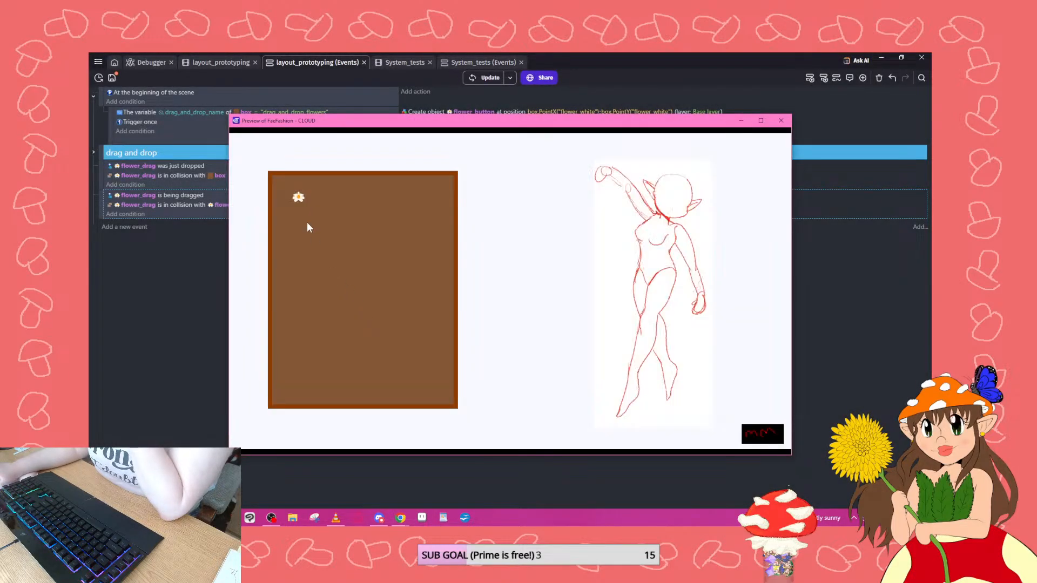
left_click_drag(298, 197, 427, 230)
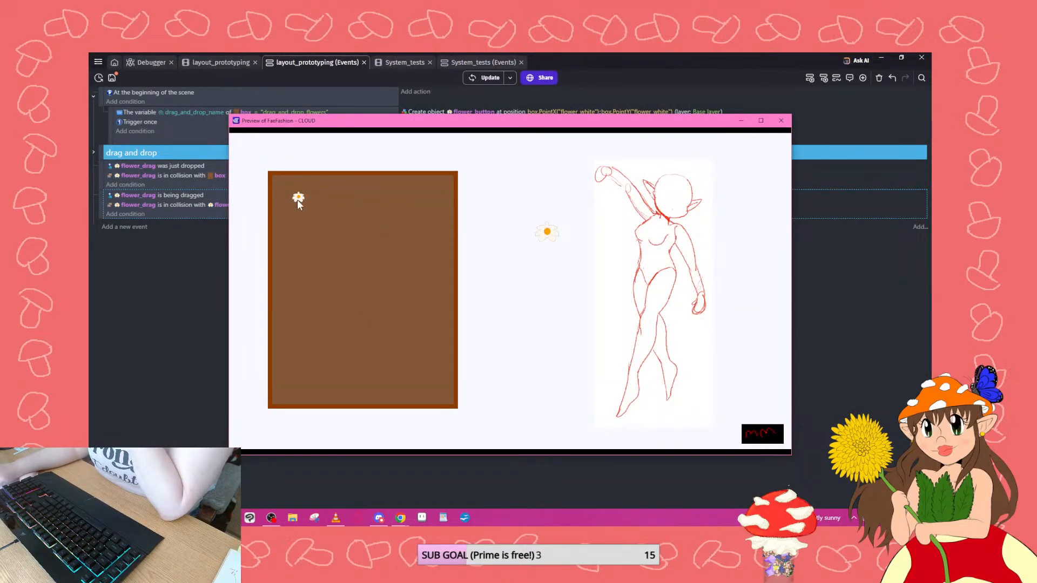
left_click_drag(298, 198, 531, 267)
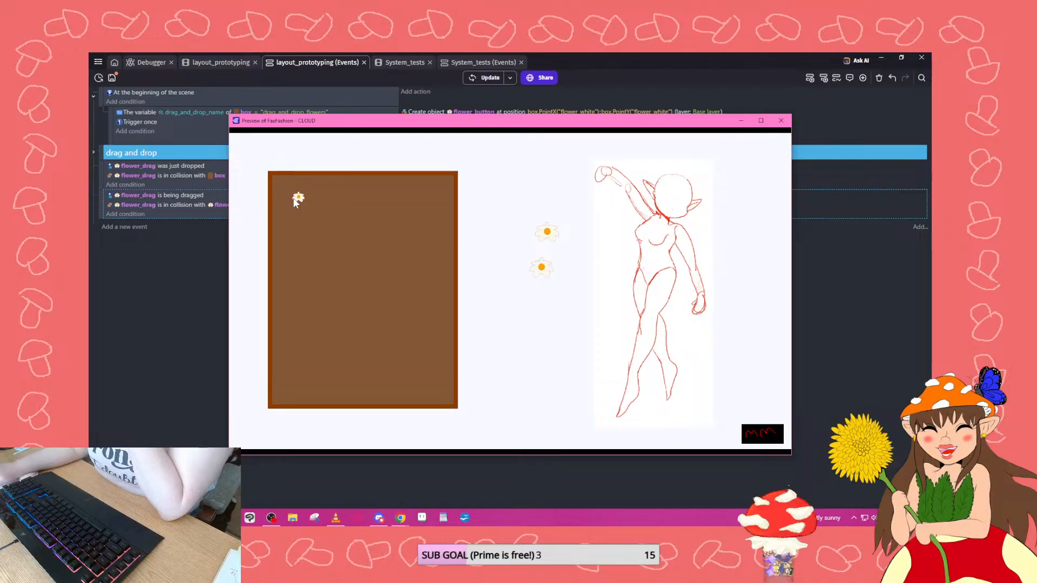
left_click_drag(298, 197, 496, 185)
left_click_drag(298, 197, 553, 319)
left_click_drag(298, 198, 516, 305)
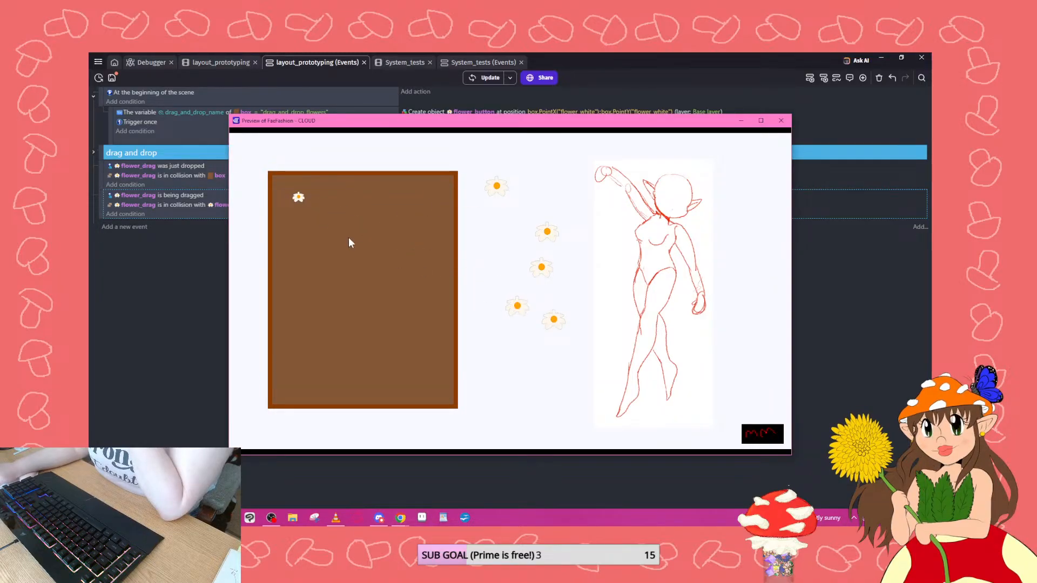
left_click_drag(298, 197, 496, 271)
left_click_drag(298, 197, 530, 359)
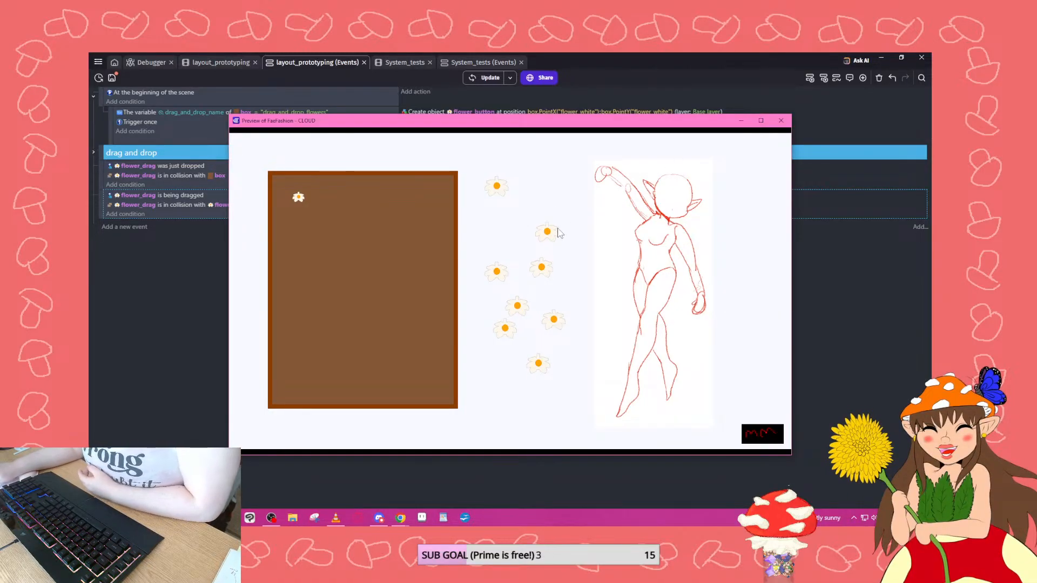
Move the loose white flowers in the preview onto the figure's head as a flower crown.
left_click_drag(548, 233, 672, 183)
mouse_move(543, 270)
left_mouse_down()
mouse_move(621, 243)
mouse_move(685, 190)
left_mouse_up()
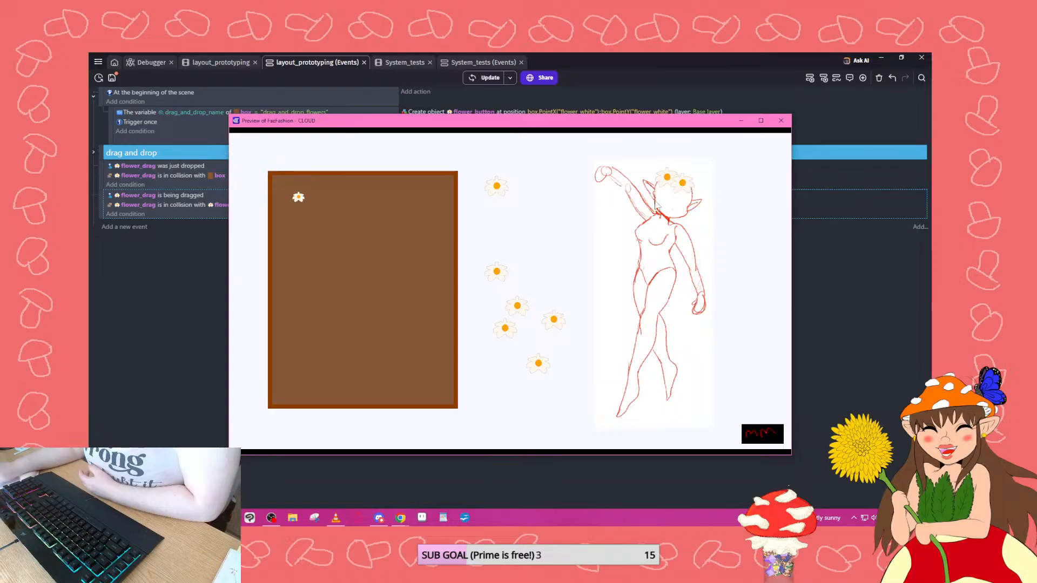
left_click_drag(558, 320, 686, 174)
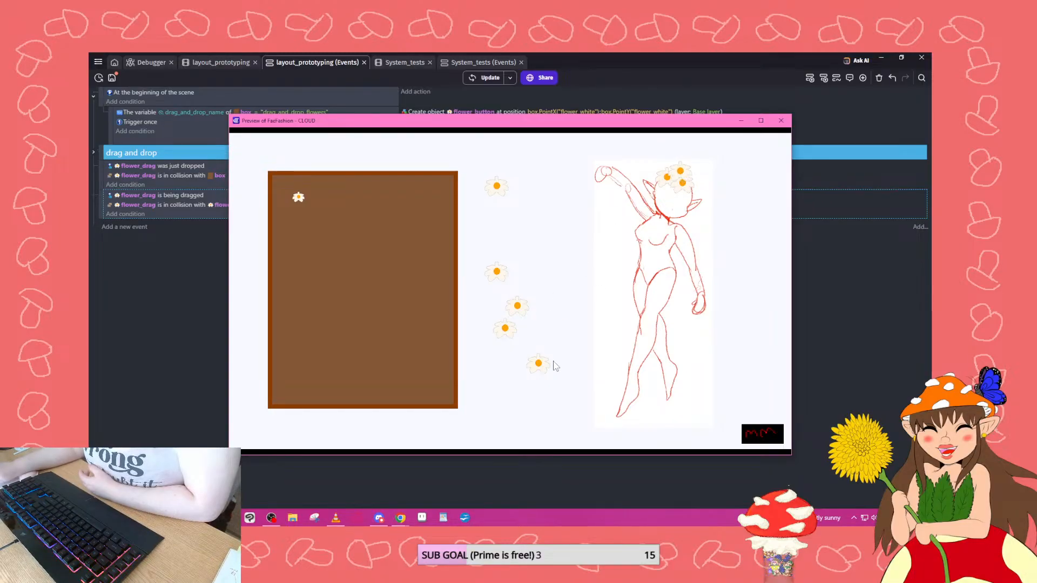
left_click_drag(543, 366, 701, 190)
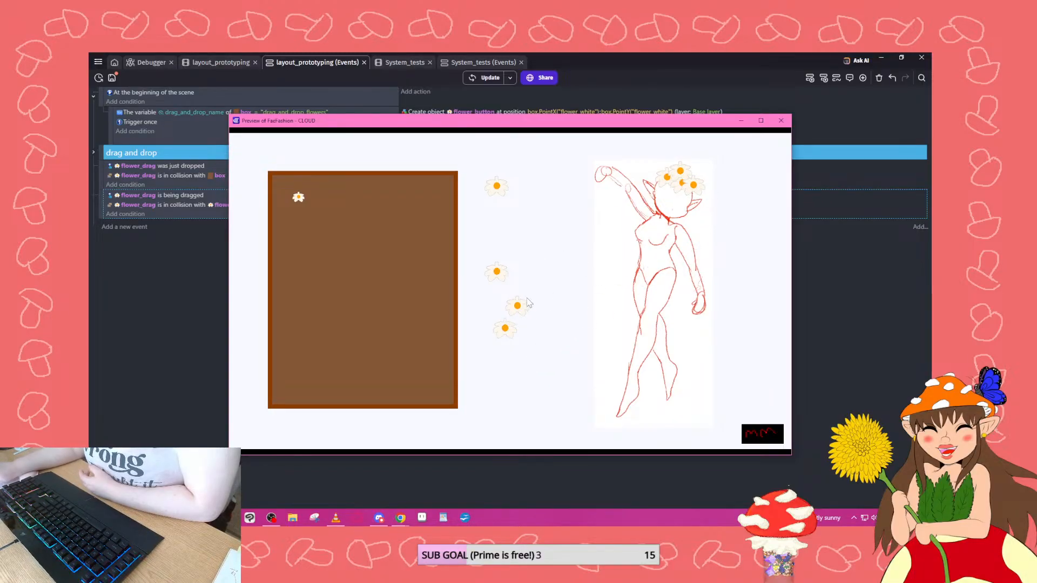
mouse_move(517, 306)
left_mouse_down()
mouse_move(648, 174)
mouse_move(665, 175)
left_mouse_up()
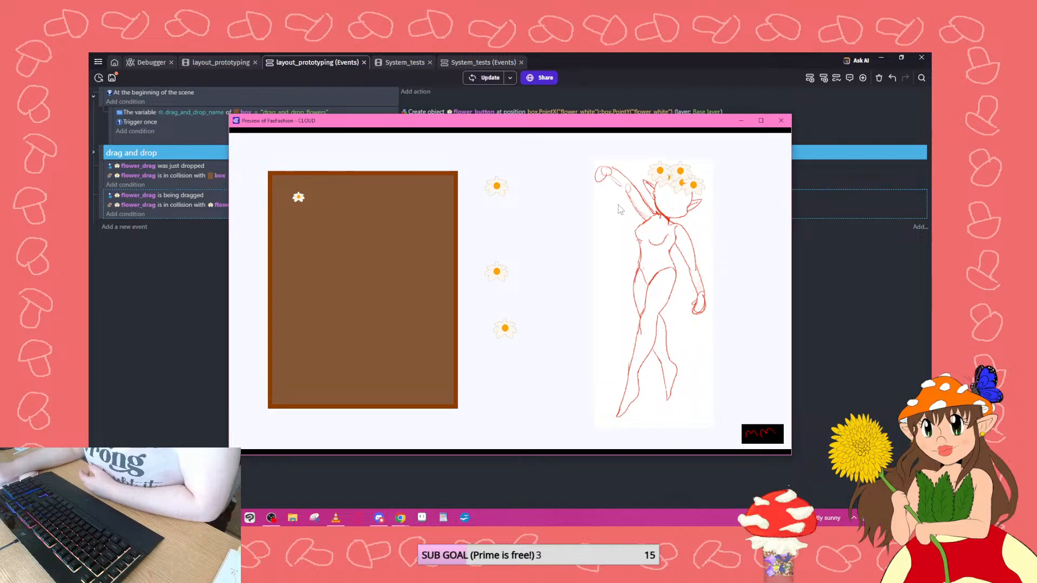
left_click_drag(499, 188, 702, 186)
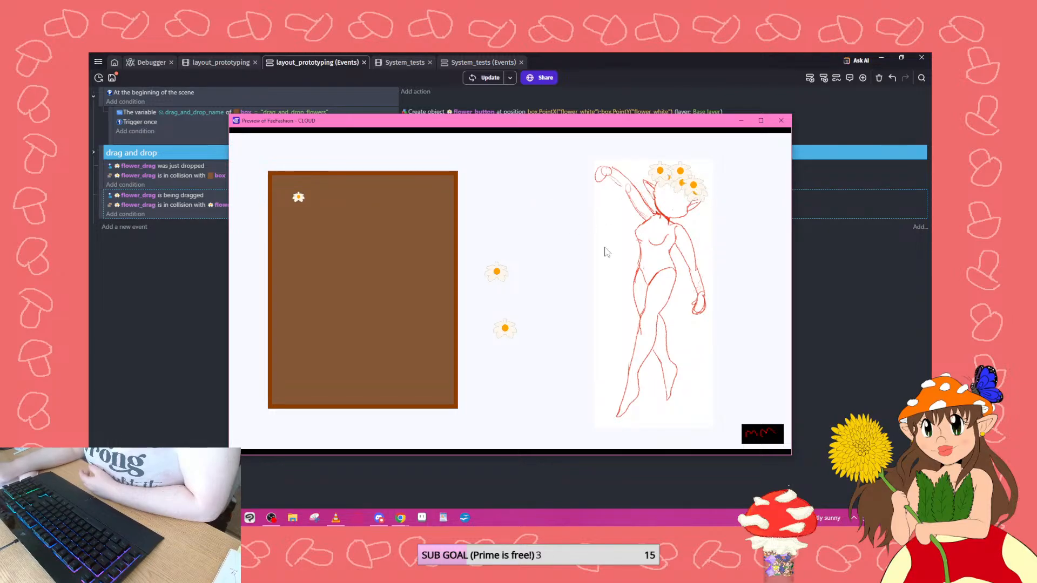
left_click_drag(496, 271, 705, 180)
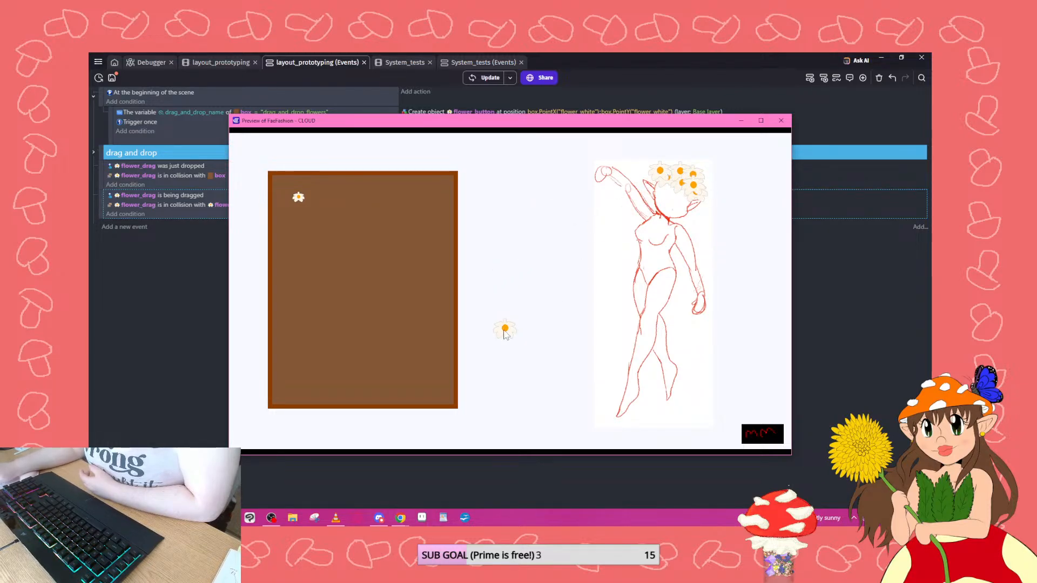
mouse_move(505, 331)
left_mouse_down()
mouse_move(685, 175)
mouse_move(678, 168)
left_mouse_up()
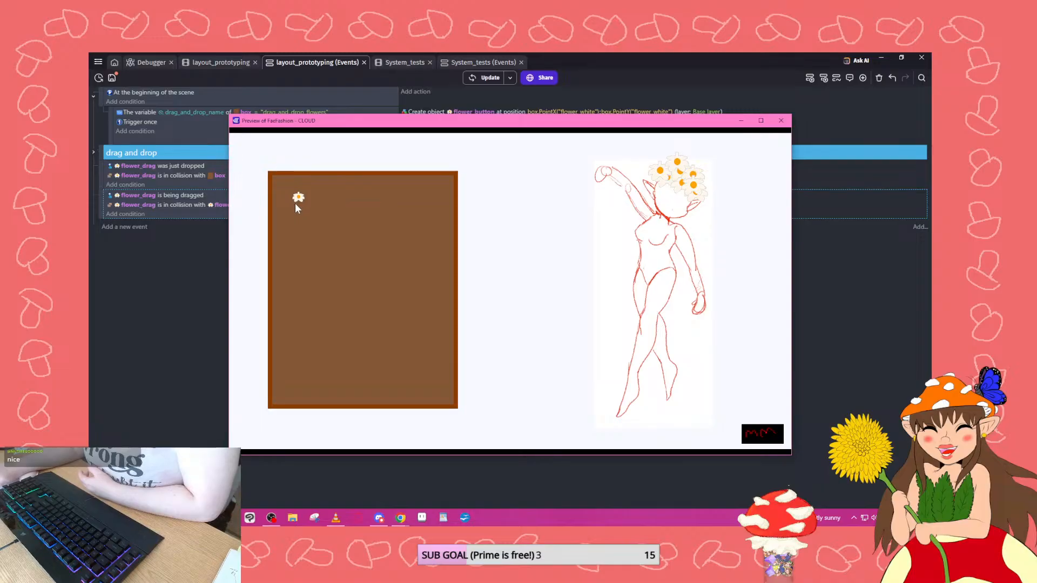
Test dropping white flowers inside the box and moving one beside the figure, close the preview and save the project.
left_click_drag(297, 200, 420, 315)
left_click_drag(298, 197, 386, 311)
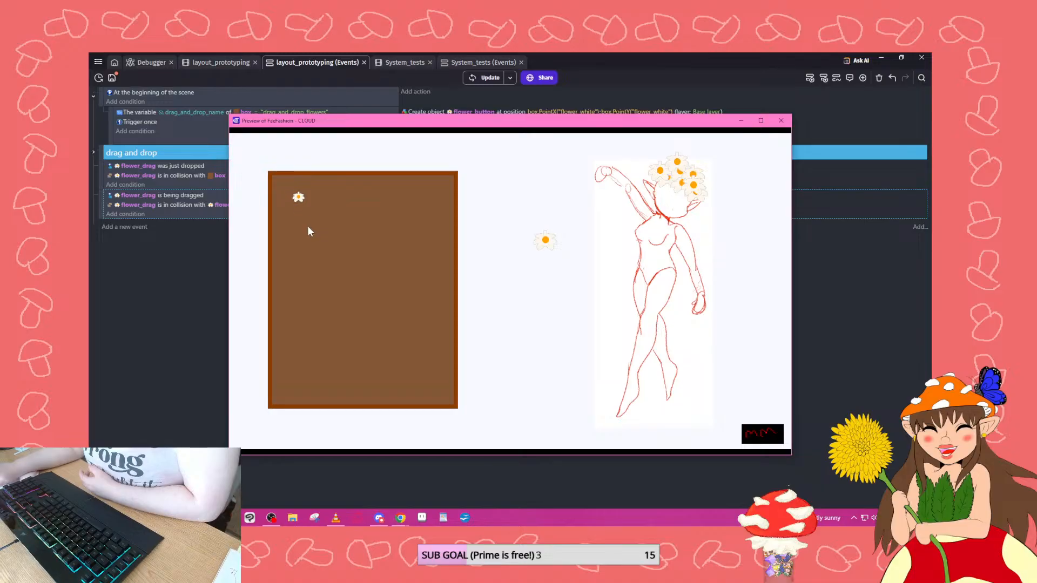
left_click_drag(545, 240, 578, 183)
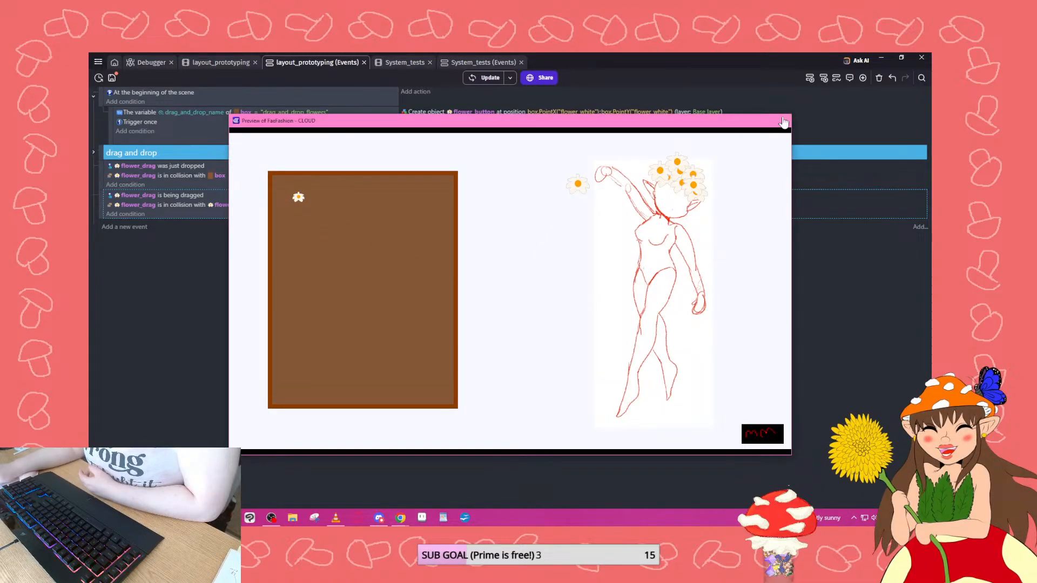
left_click(783, 122)
left_click(112, 78)
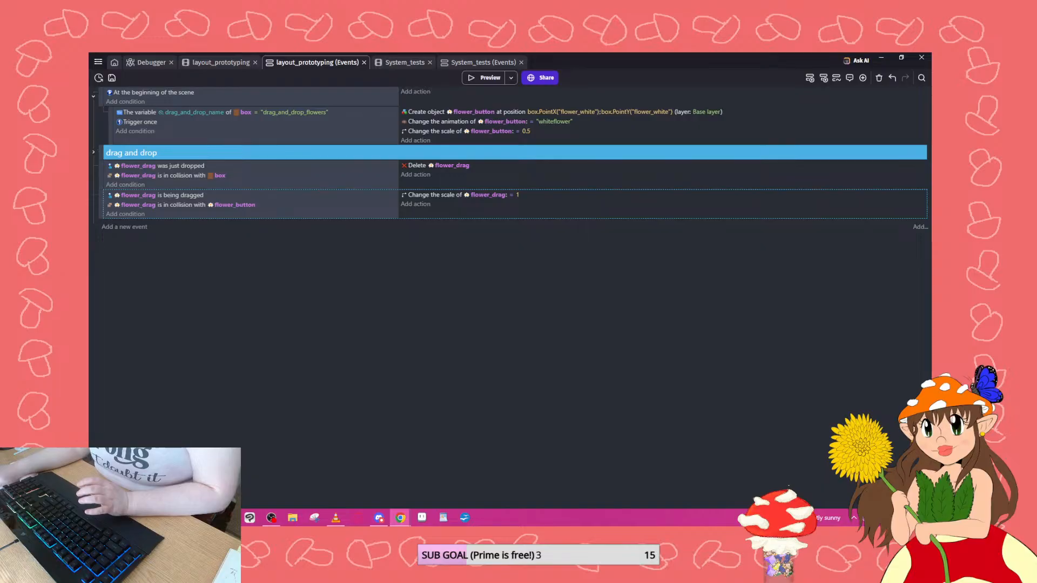
Switch to the Fairy fashion game board in Milanote and review the progress report down to the 2/12/2026 entry.
left_click(400, 517)
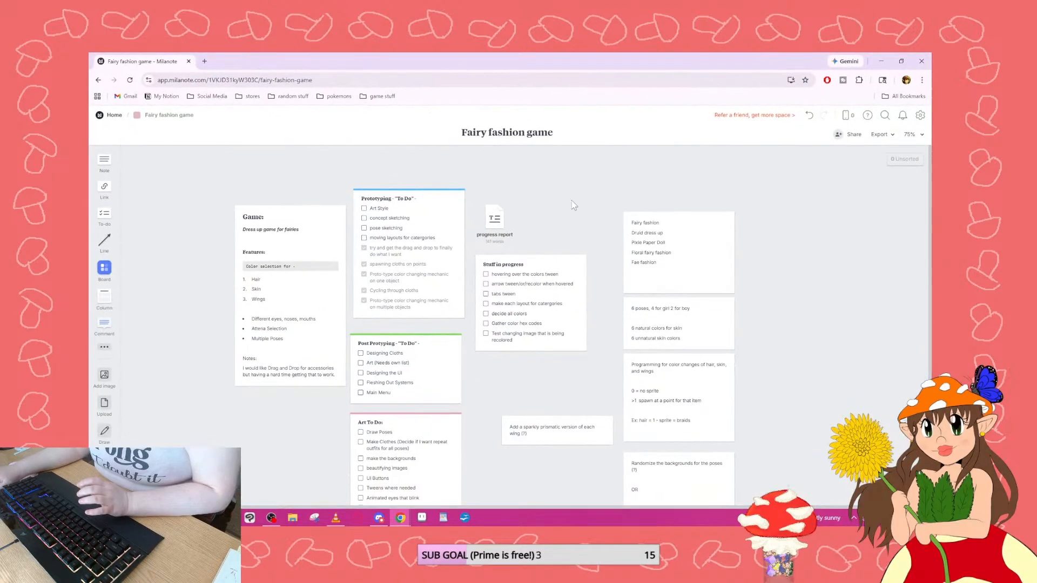
left_click(494, 219)
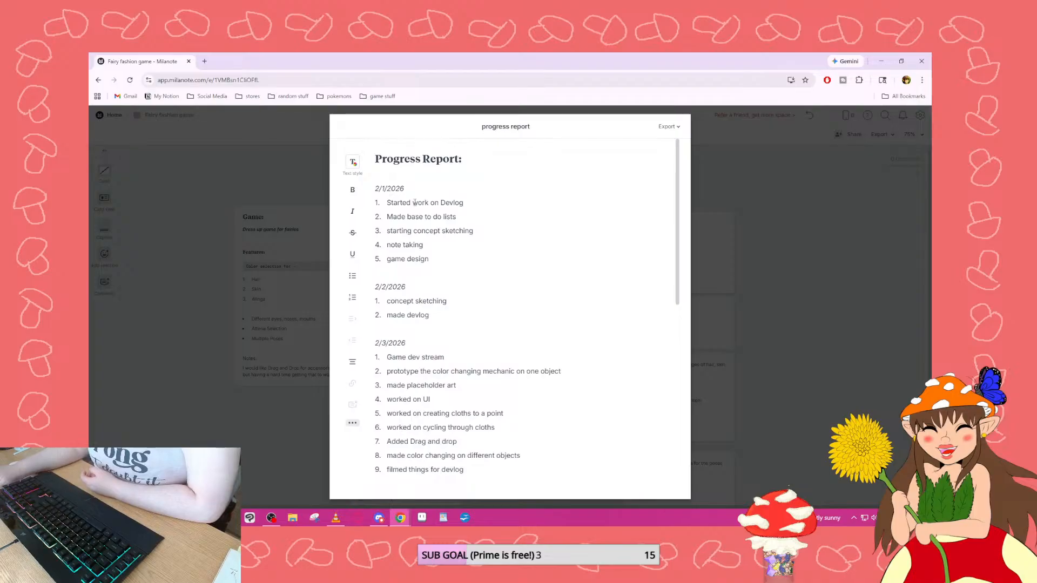
scroll(437, 267, "down", 2)
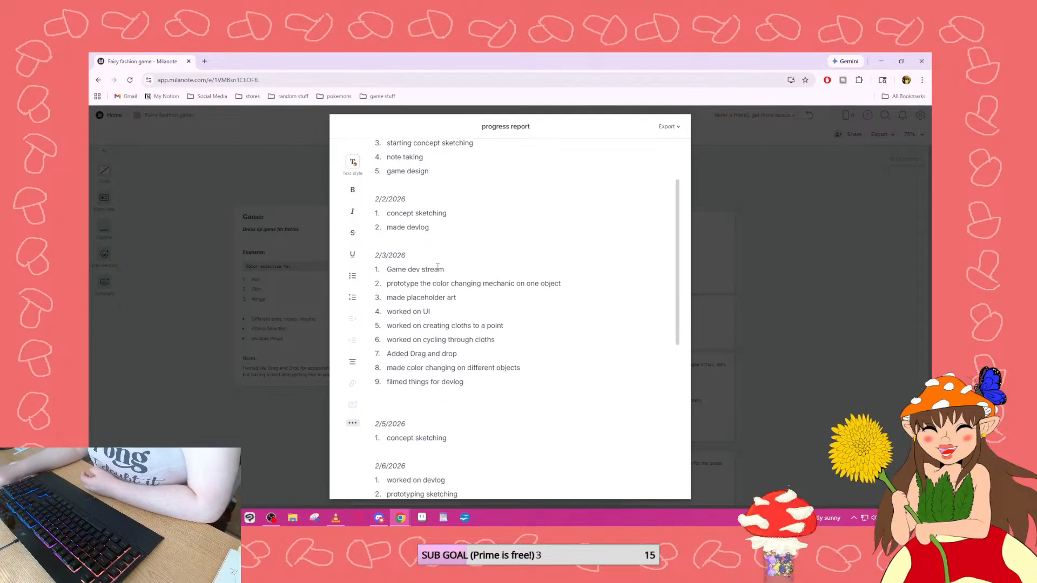
scroll(437, 267, "down", 7)
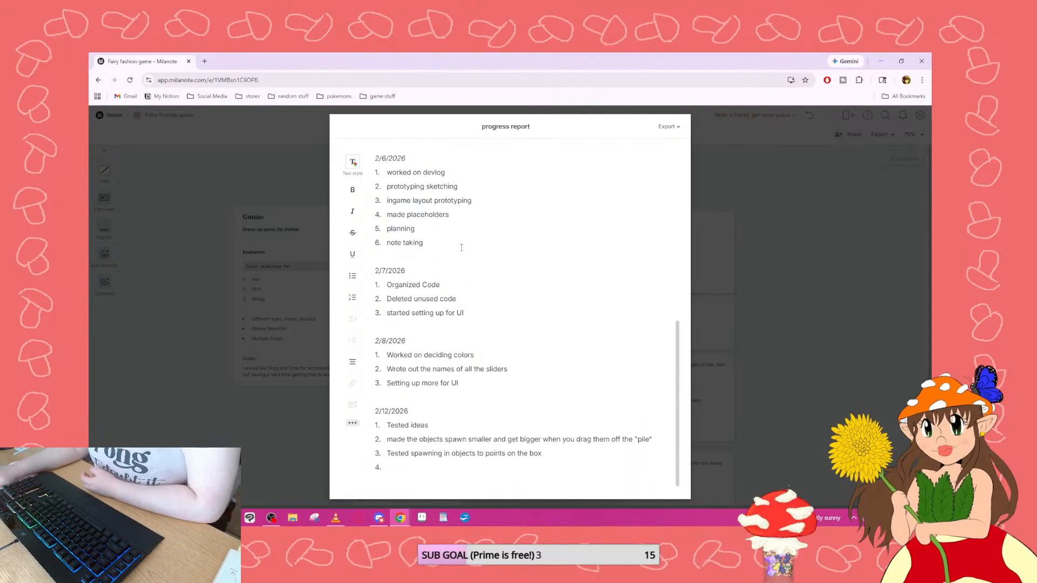
scroll(461, 247, "down", 1)
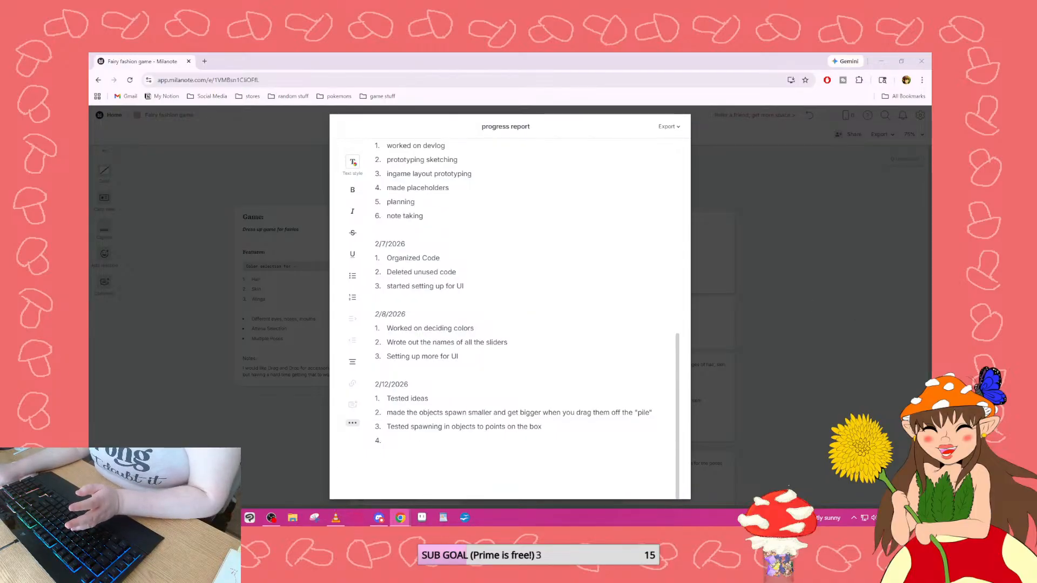
Switch back to the GDevelop project, expand the drag and drop event group and launch a preview of the System_tests scene.
left_click(206, 518)
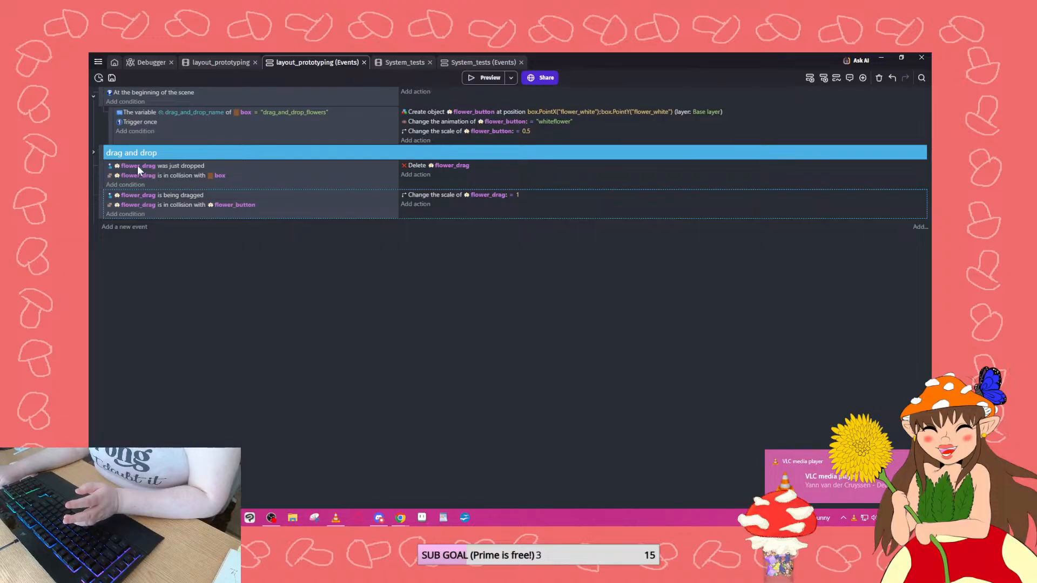
left_click(93, 153)
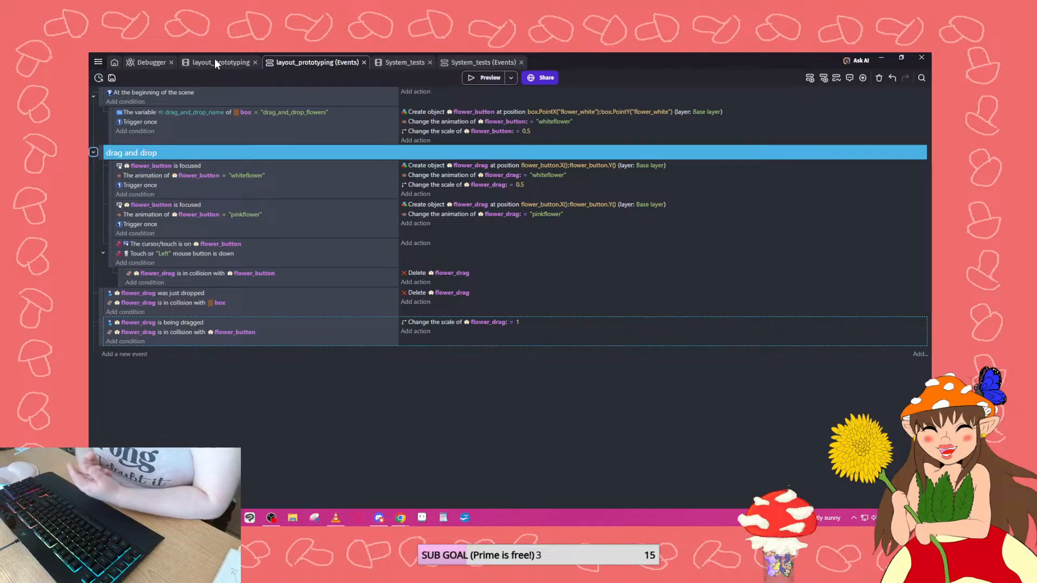
left_click(403, 62)
left_click(469, 78)
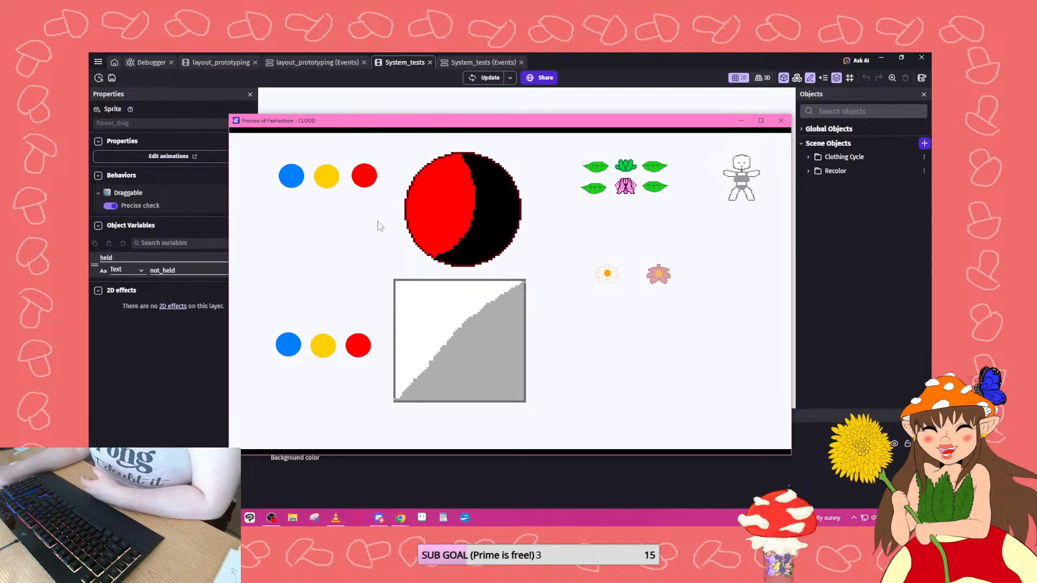
Test recoloring the circle and the square with the blue, yellow and red swatches in the preview, and close it.
left_click(364, 348)
left_click(321, 352)
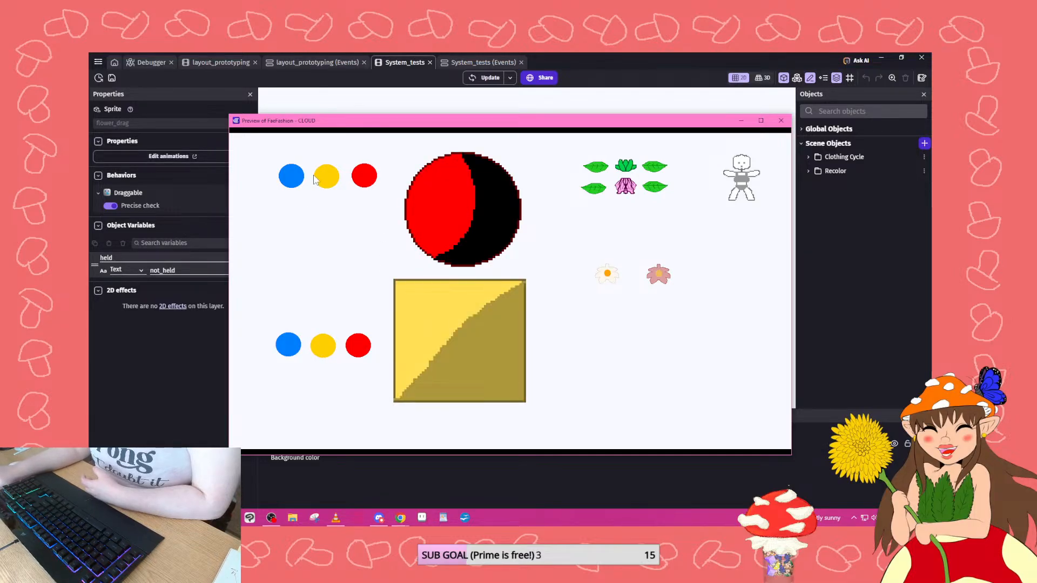
left_click(292, 177)
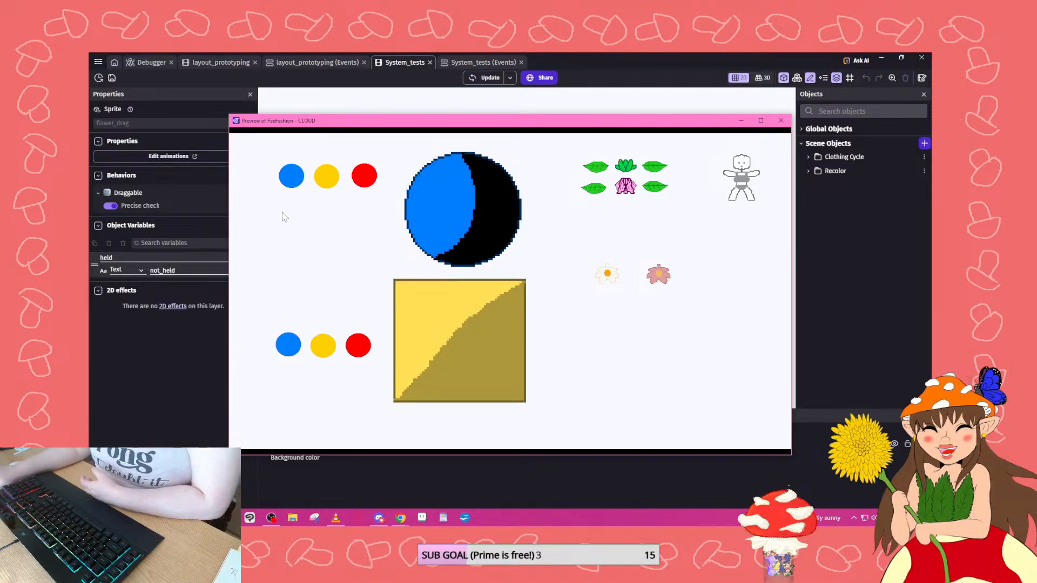
left_click(337, 180)
left_click(296, 350)
left_click(357, 350)
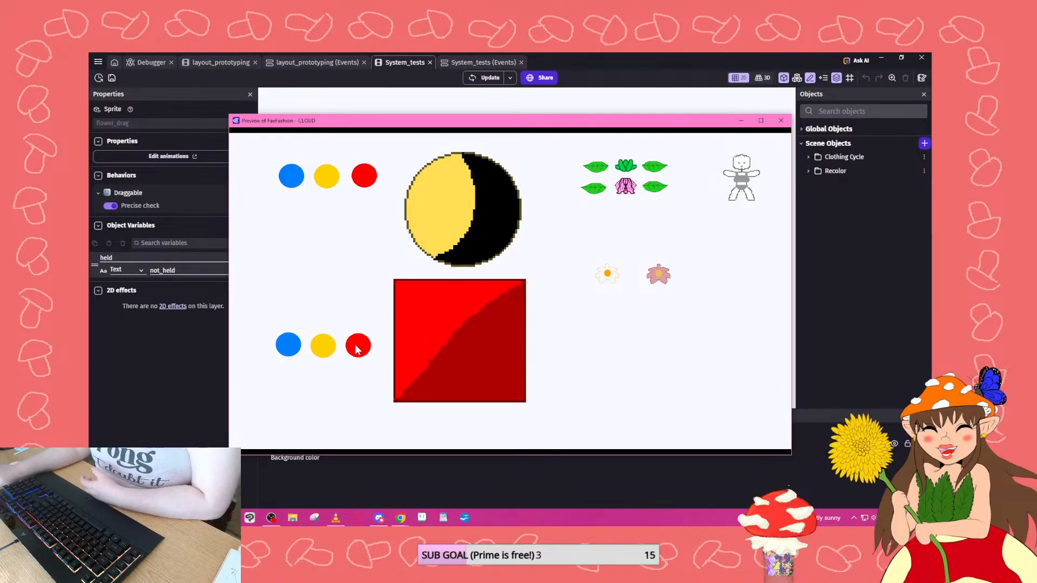
left_click(362, 183)
left_click(322, 351)
left_click(296, 184)
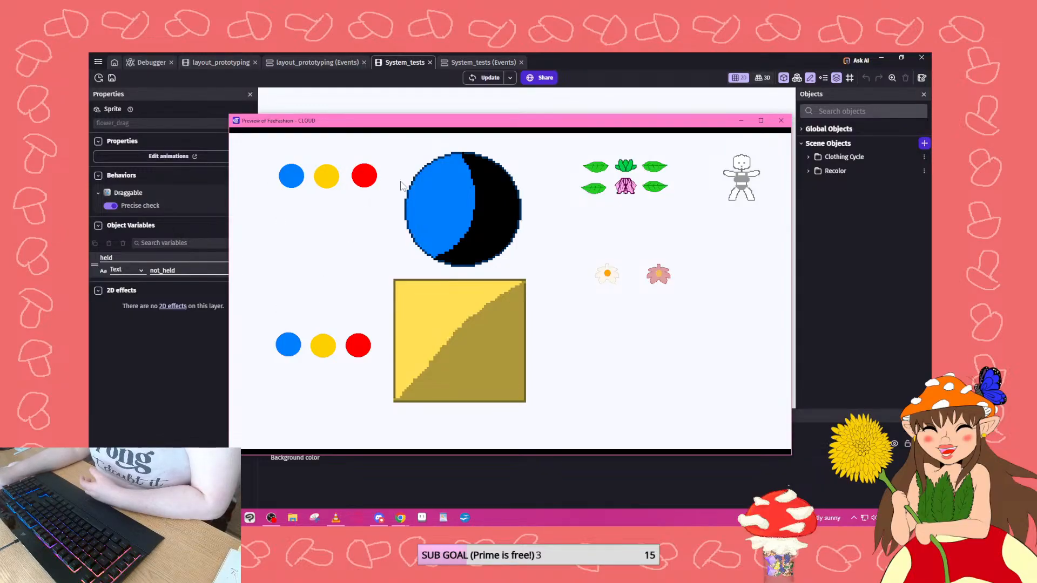
left_click(331, 179)
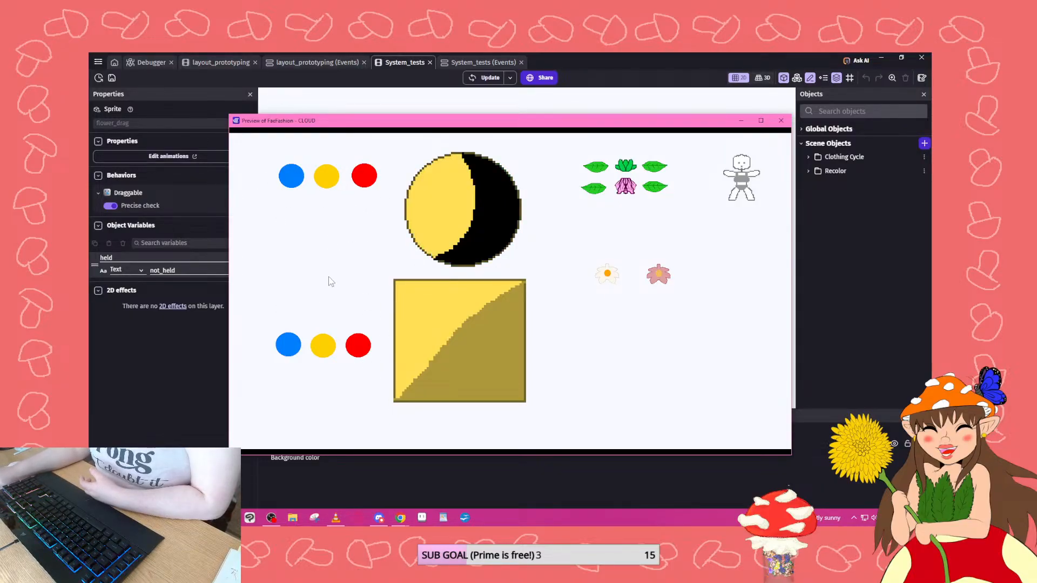
left_click(364, 179)
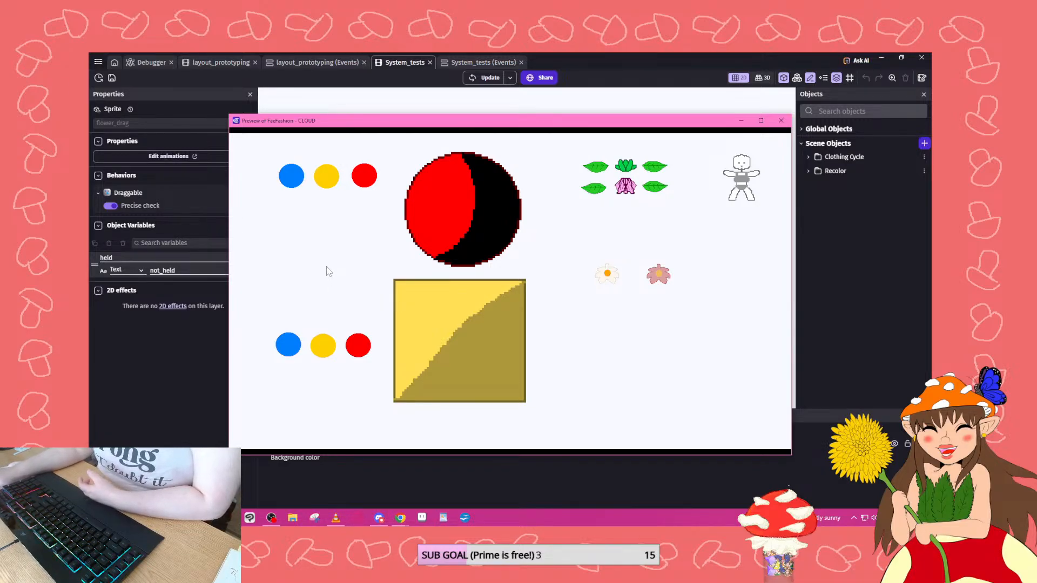
left_click(780, 122)
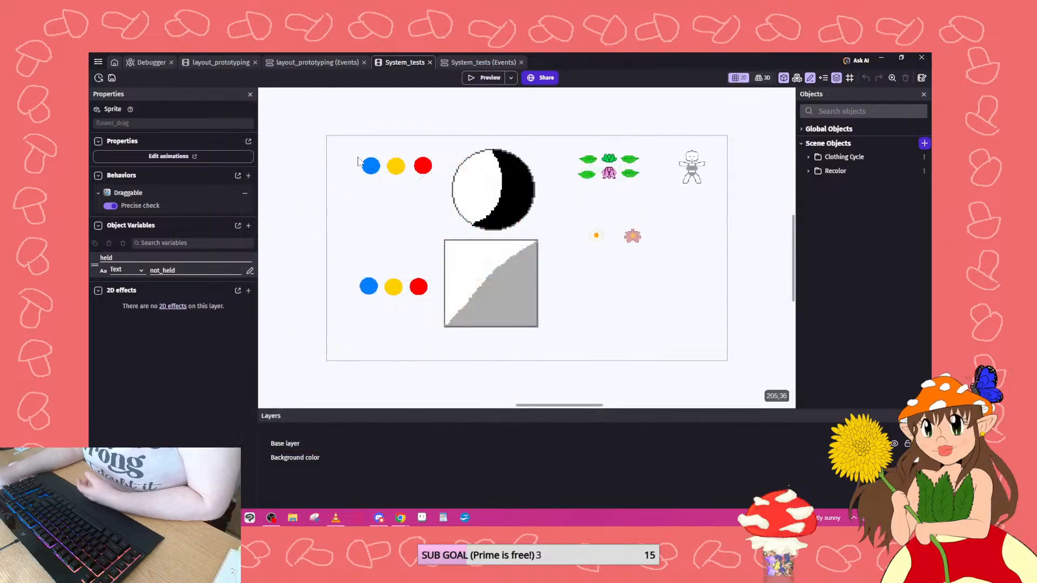
Preview the layout_prototyping scene, test pulling several white flowers off the box toward the figure, and close the preview.
left_click(228, 64)
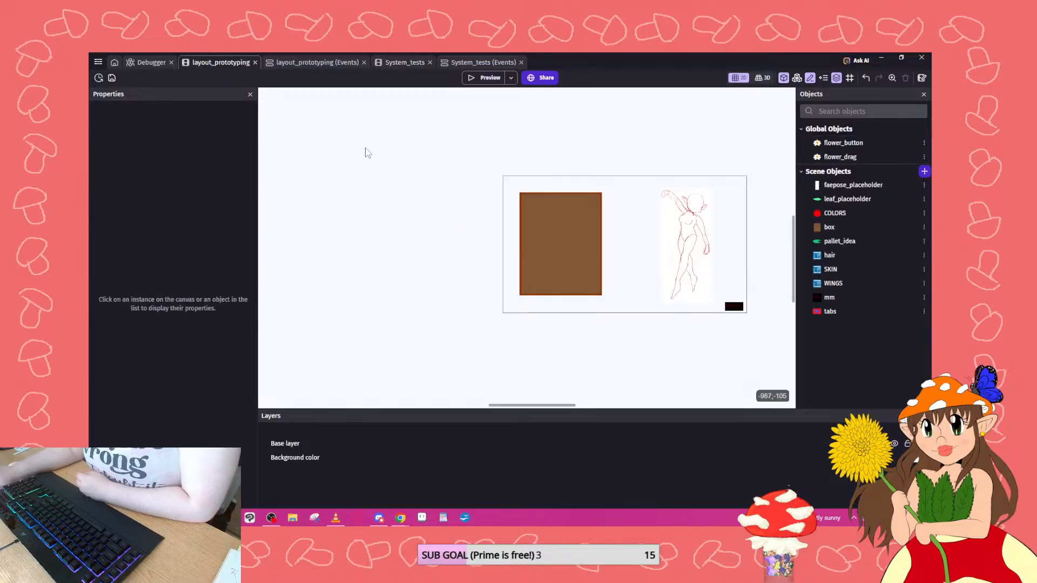
left_click(468, 79)
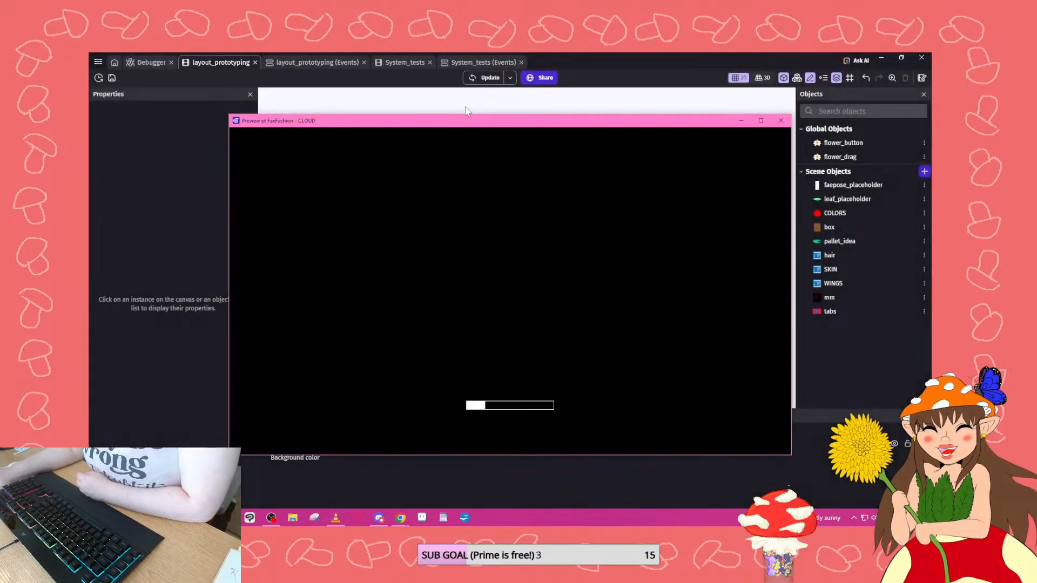
left_click_drag(300, 199, 559, 232)
left_click_drag(297, 196, 525, 201)
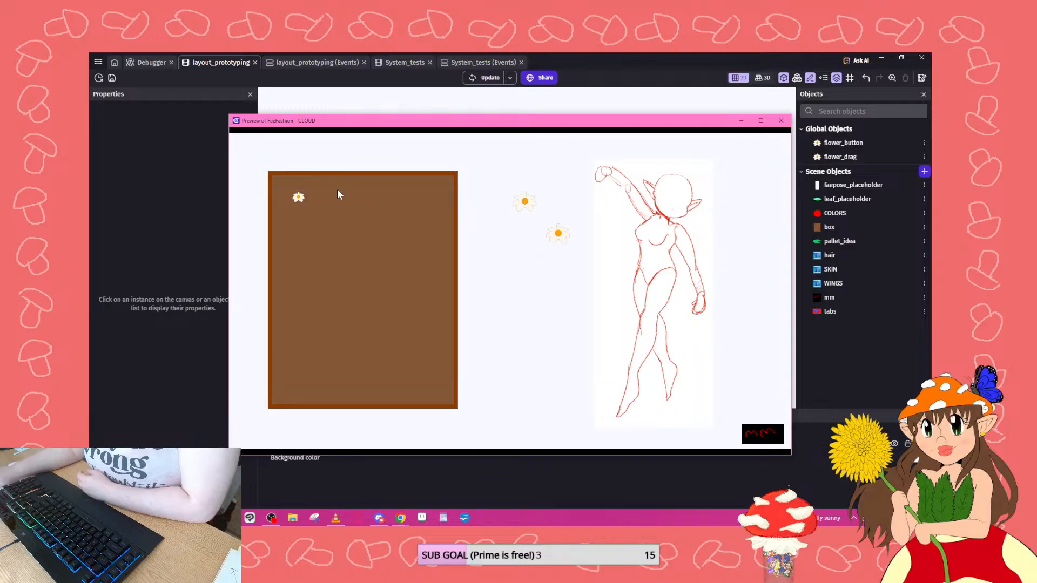
left_click_drag(301, 196, 523, 279)
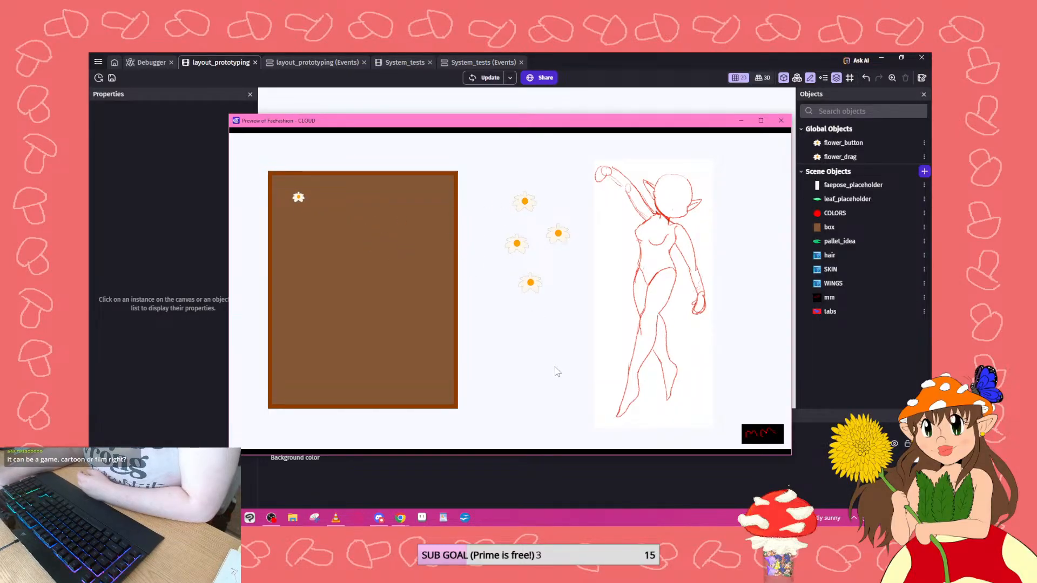
left_click(781, 121)
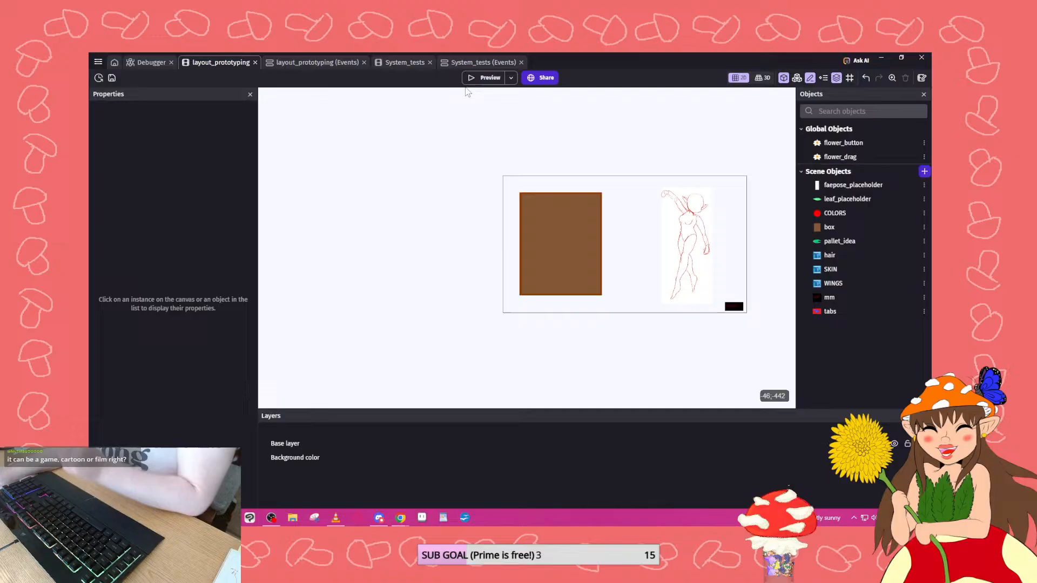
left_click(394, 62)
left_click(458, 63)
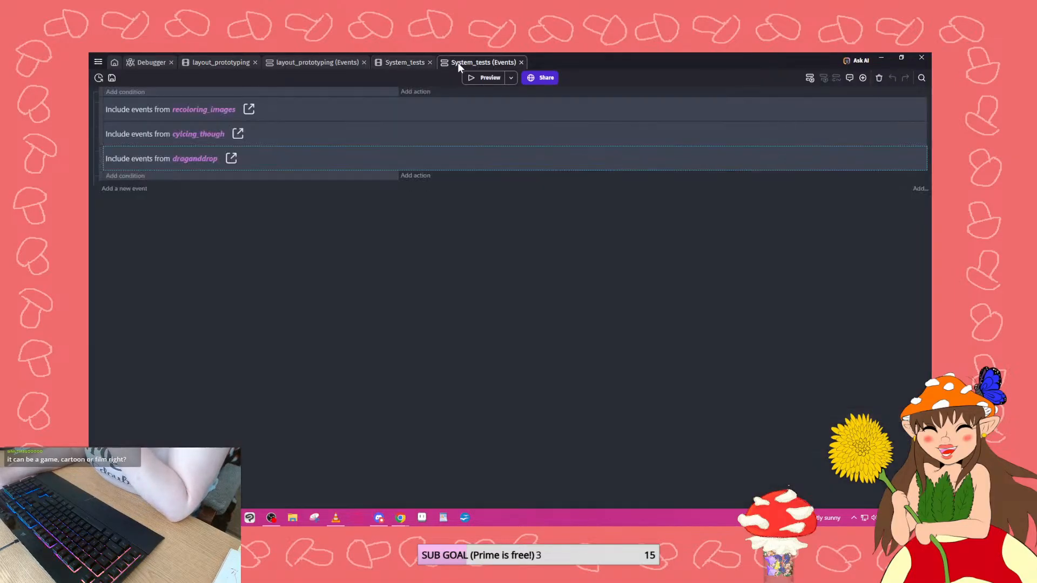
left_click(387, 61)
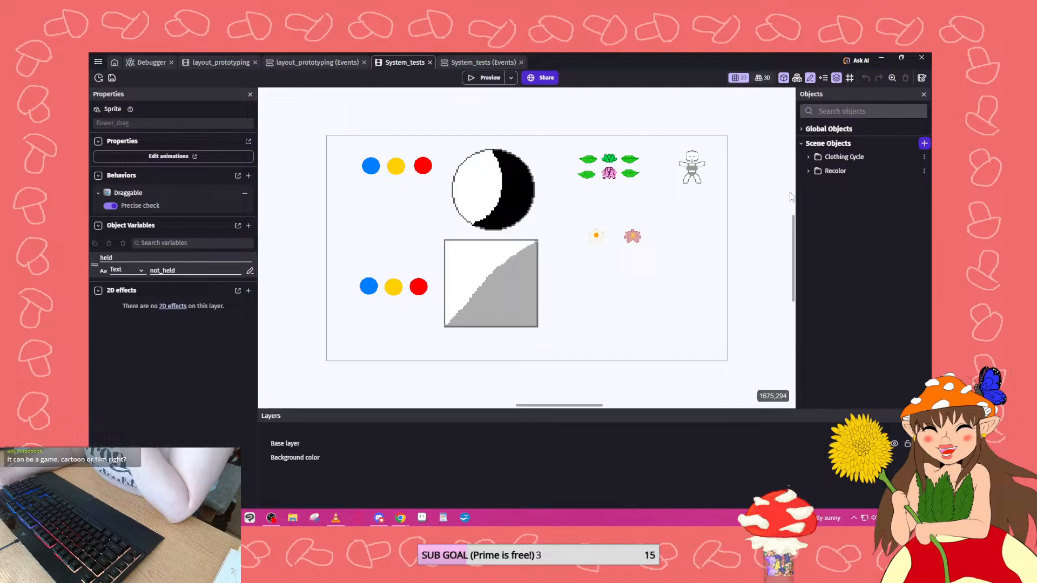
Duplicate the layout_prototyping event that spawns the white flower_button and set the copy's animation to pinkflower.
left_click(316, 61)
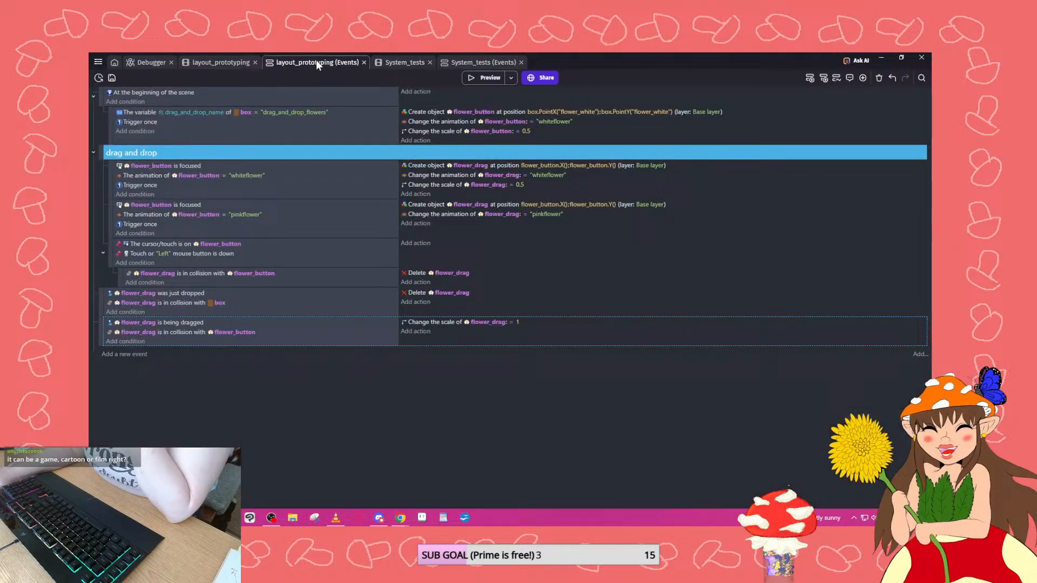
left_click(283, 138)
key("ctrl+v")
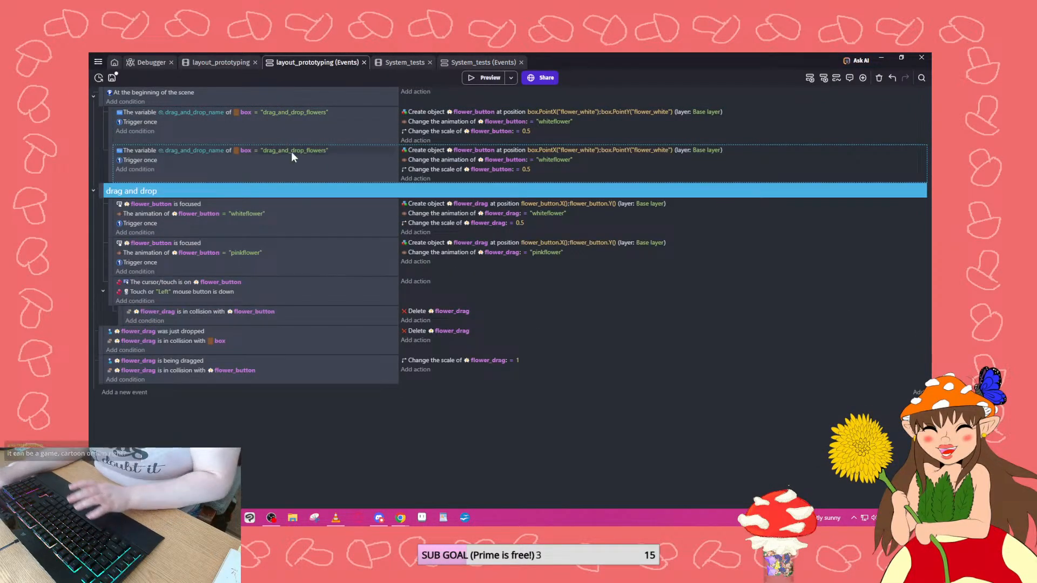
left_click(553, 160)
left_click(586, 179)
left_click(574, 199)
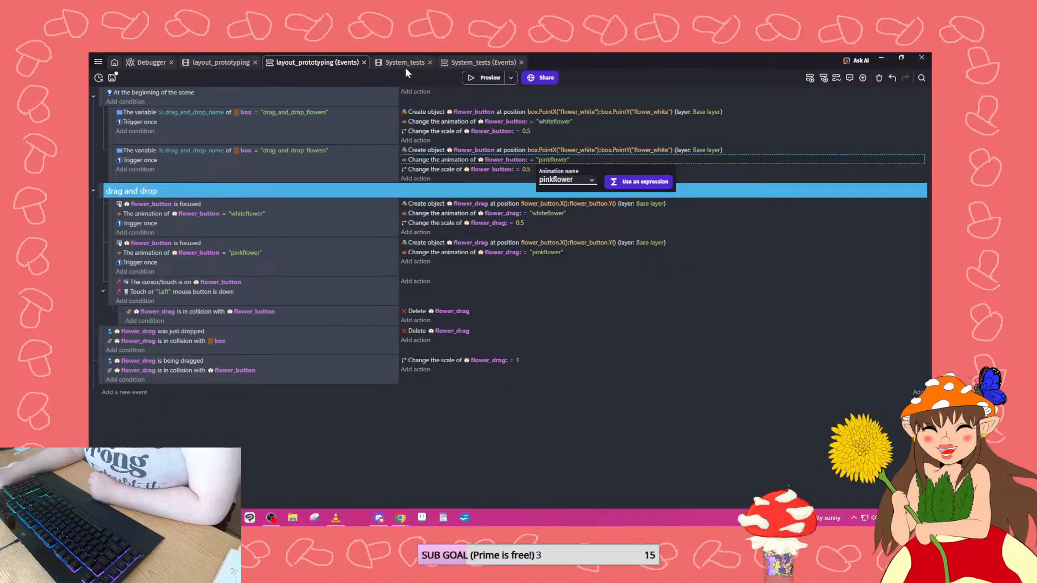
Add a point named flower_pink to the box object in the layout_prototyping scene and apply the changes.
left_click(229, 62)
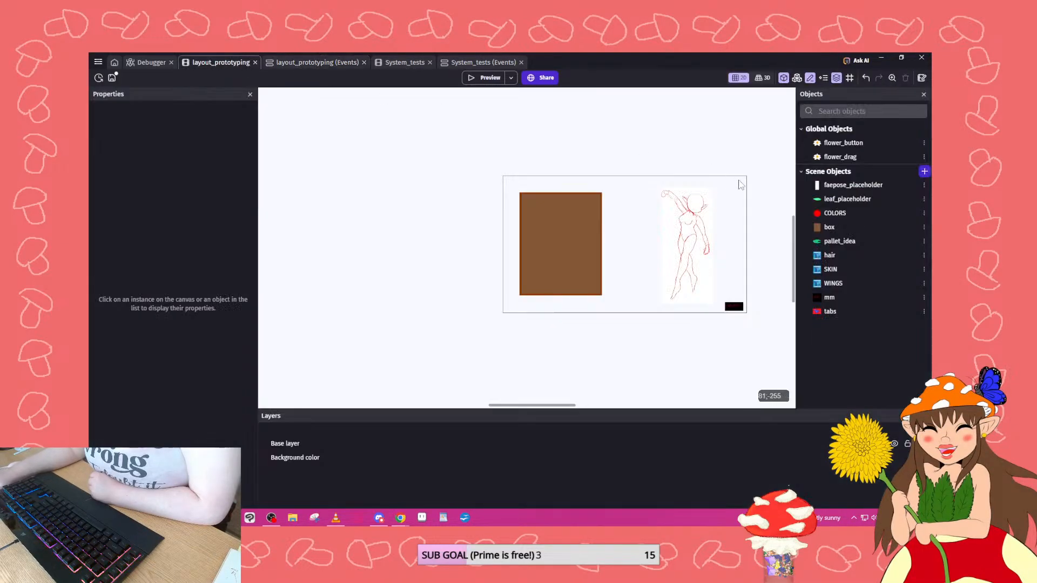
double_click(827, 227)
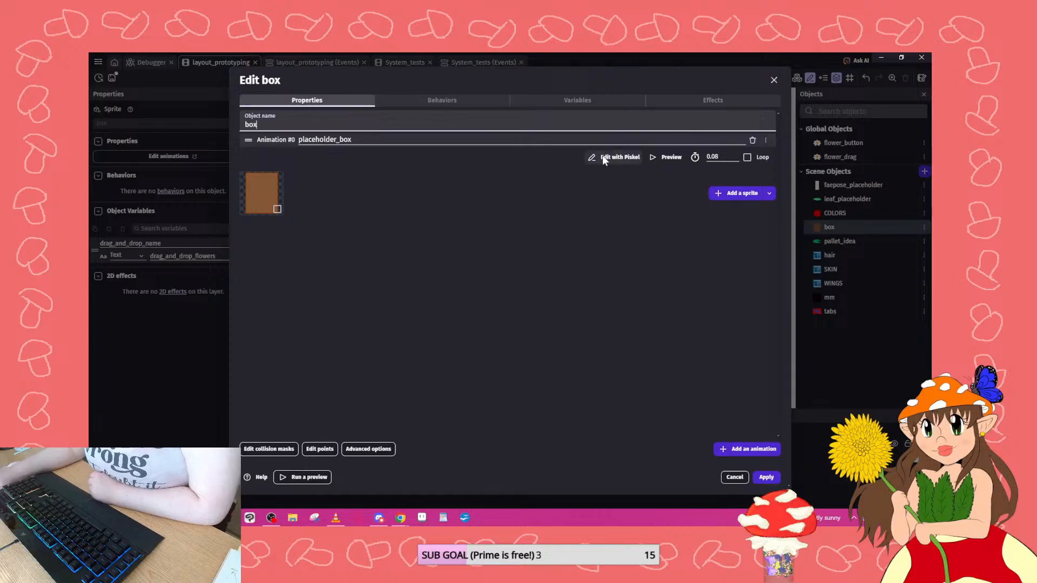
left_click(329, 449)
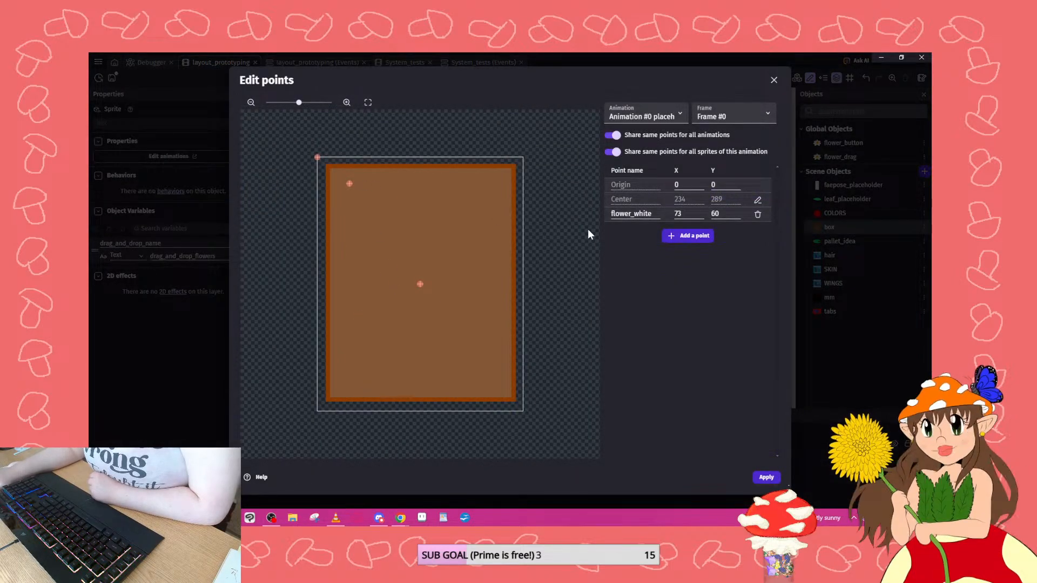
left_click(685, 236)
double_click(642, 228)
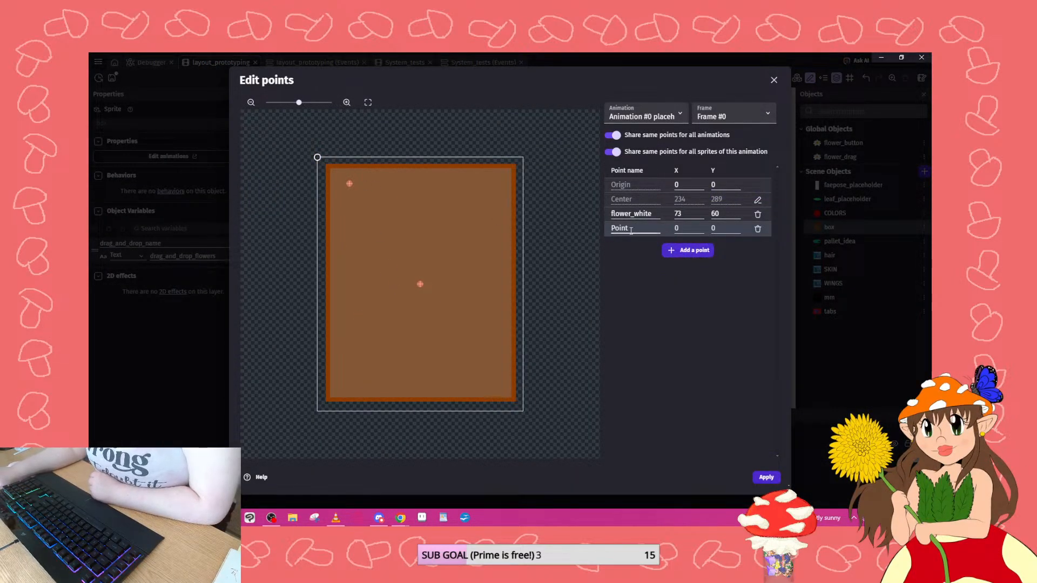
type("flower_pink")
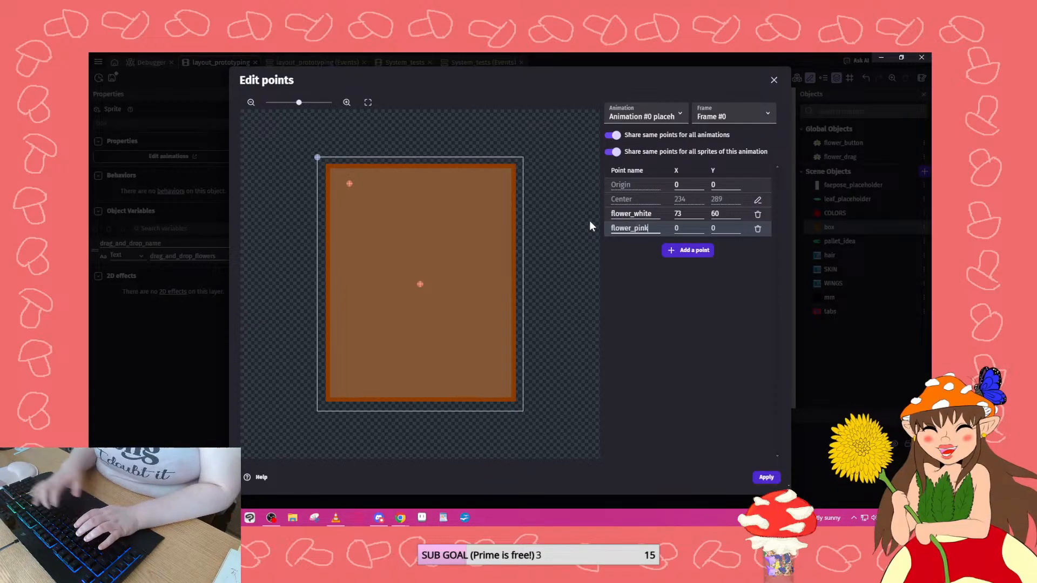
left_click(766, 477)
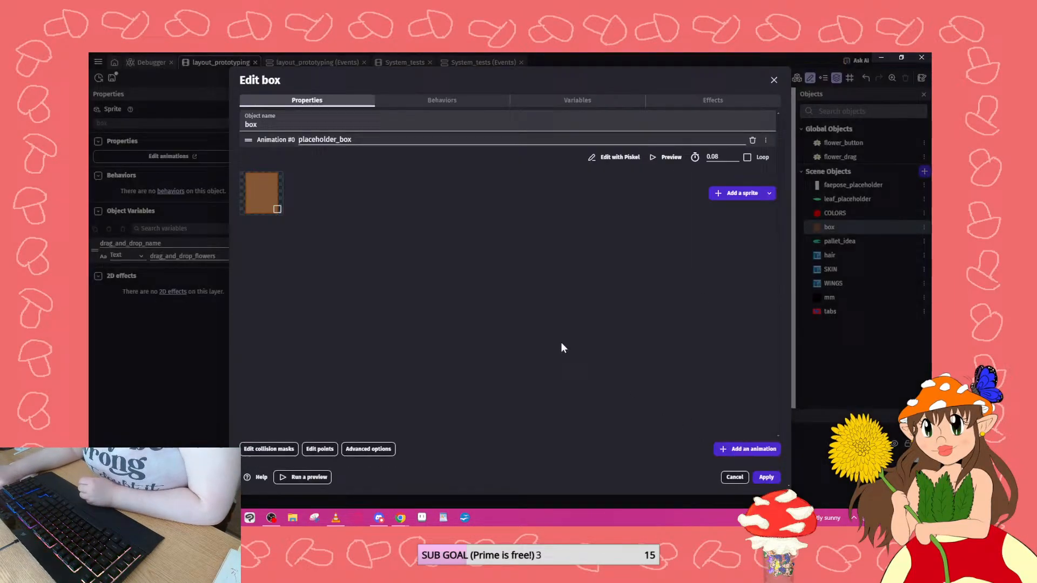
left_click(767, 477)
Set the X position of the pinkflower event's Create object action to box.PointX("flower_pink").
left_click(312, 63)
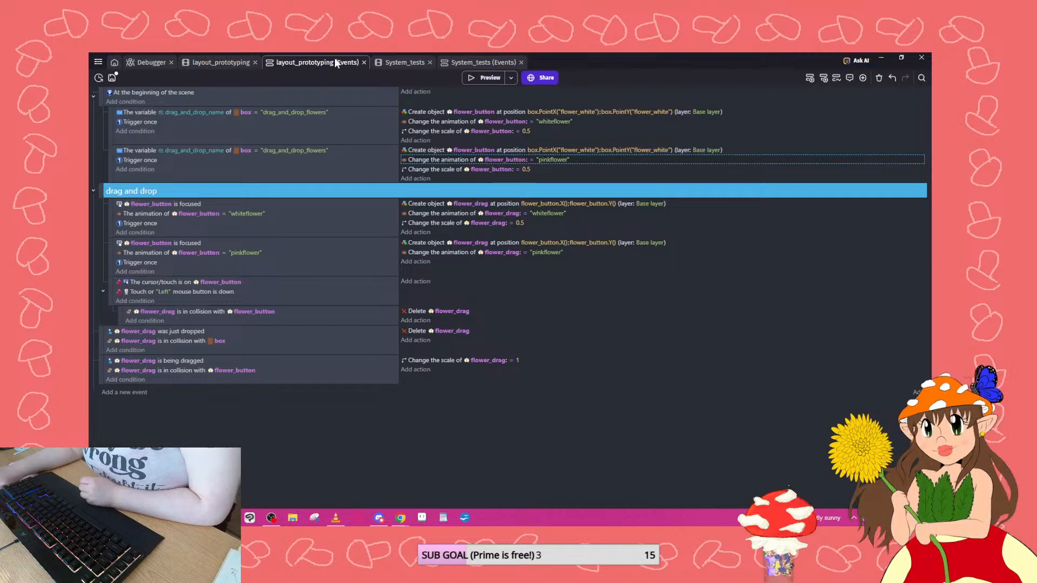
left_click(549, 149)
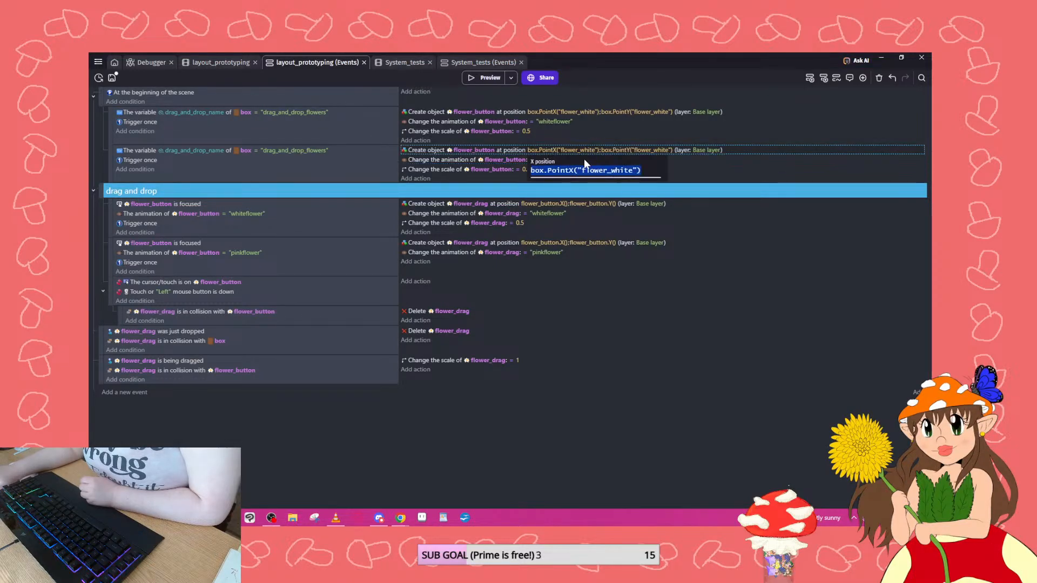
left_click(632, 171)
key("BackSpace")
key("BackSpace")
key("BackSpace")
key("BackSpace")
key("BackSpace")
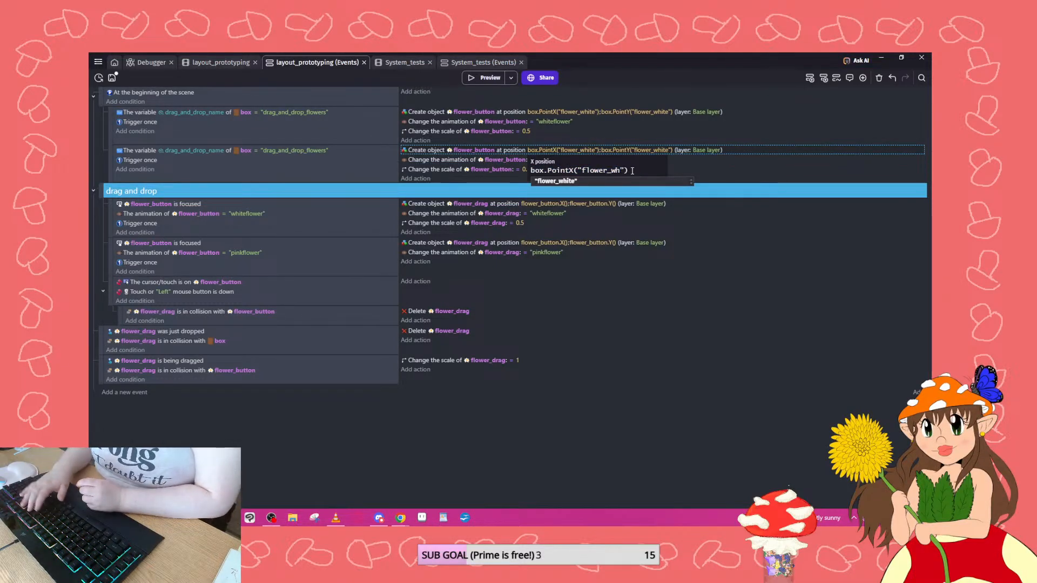
type("pink")
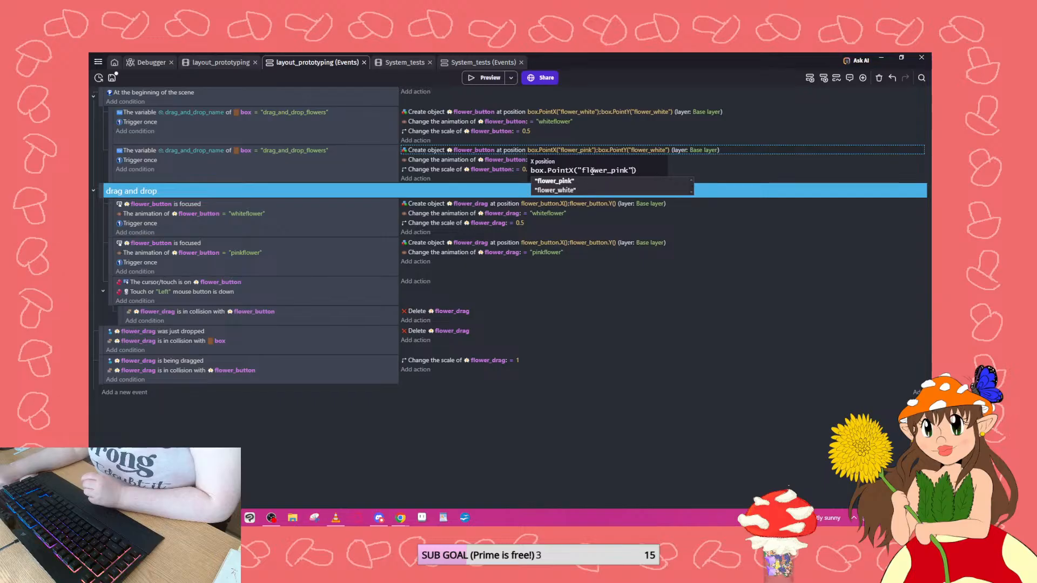
Set the Y position of the pinkflower event's Create object action to box.PointY("flower_pink").
left_click(653, 151)
left_click(702, 170)
key("BackSpace")
key("BackSpace")
key("BackSpace")
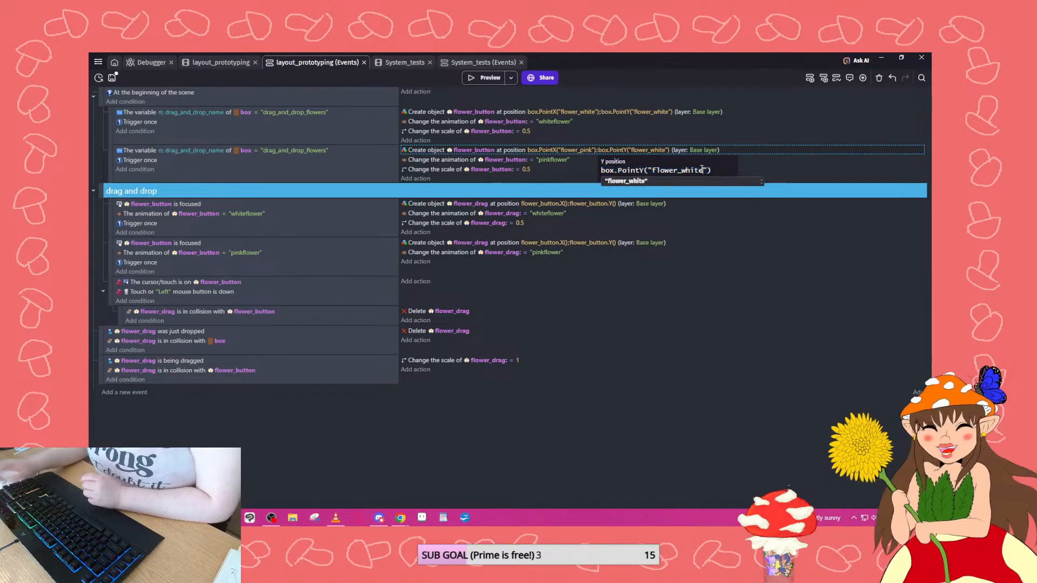
type("pin")
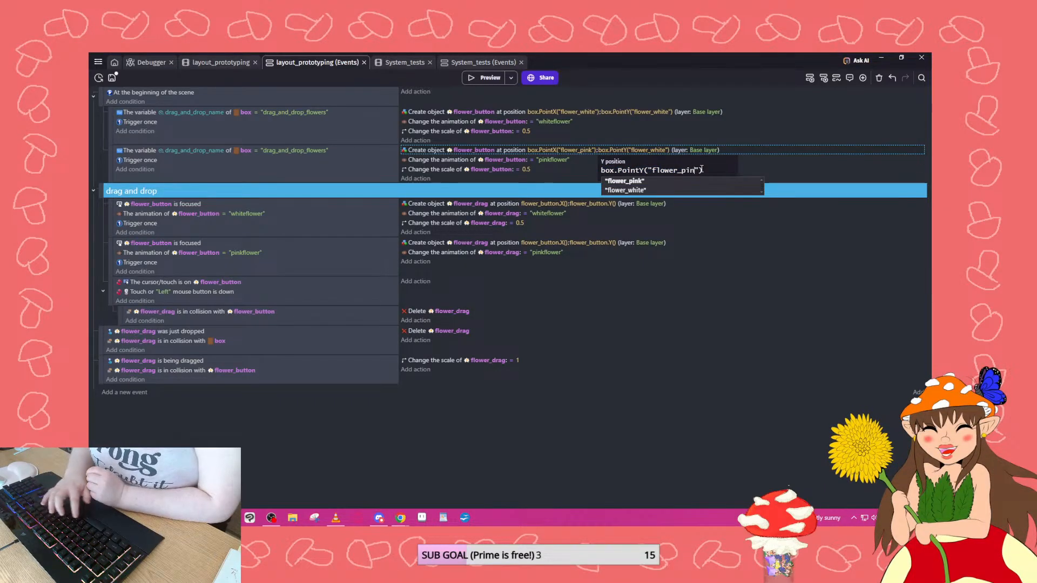
type("k")
Preview the layout_prototyping scene to check where the pink flower button spawns relative to the box.
left_click(476, 77)
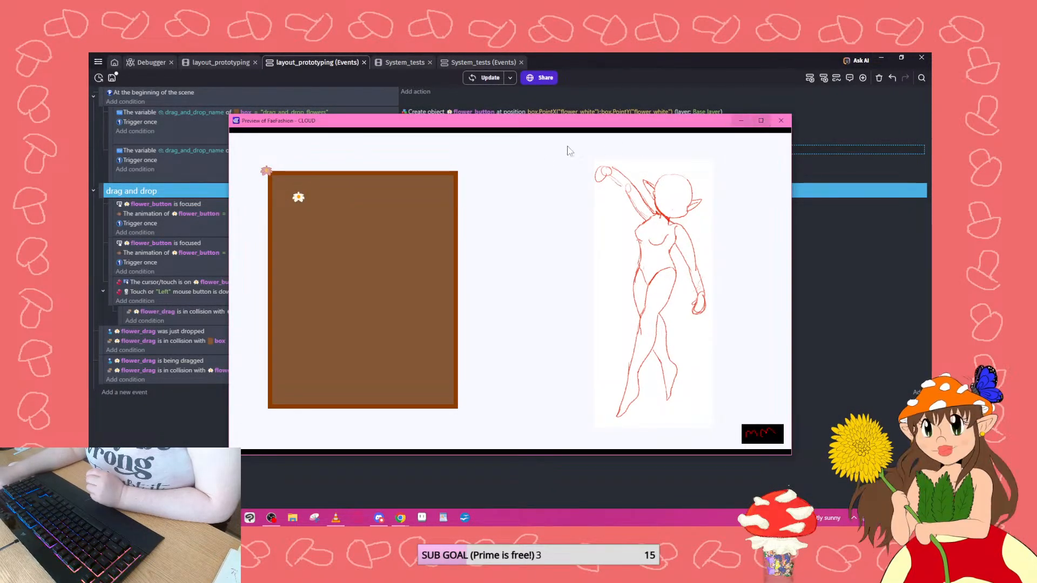
left_click(780, 120)
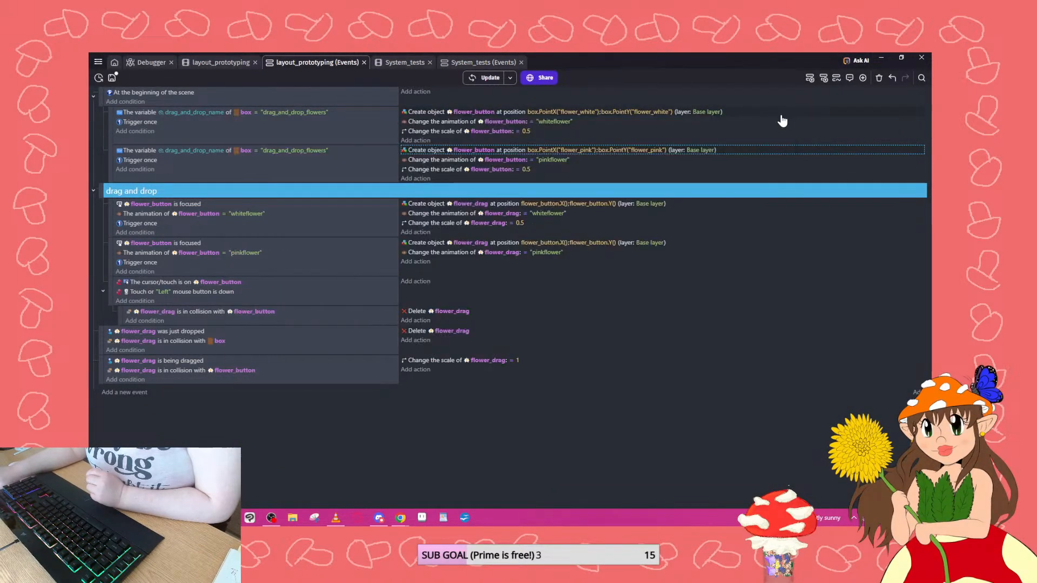
Open the box object's points, place flower_pink at about X 167, Y 146 and set the Origin to X 1, Y 0.
left_click(212, 61)
double_click(820, 223)
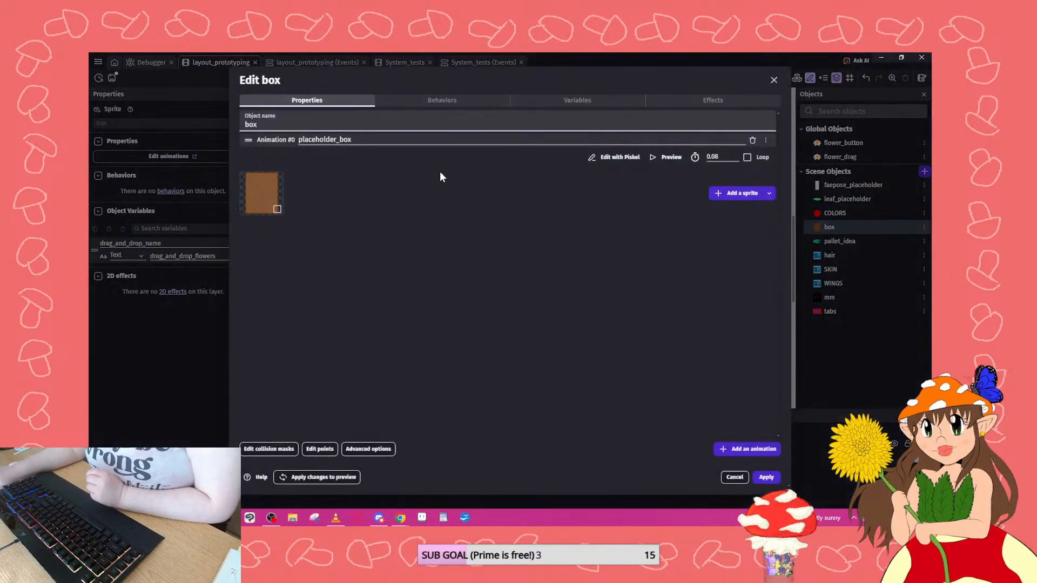
left_click(319, 449)
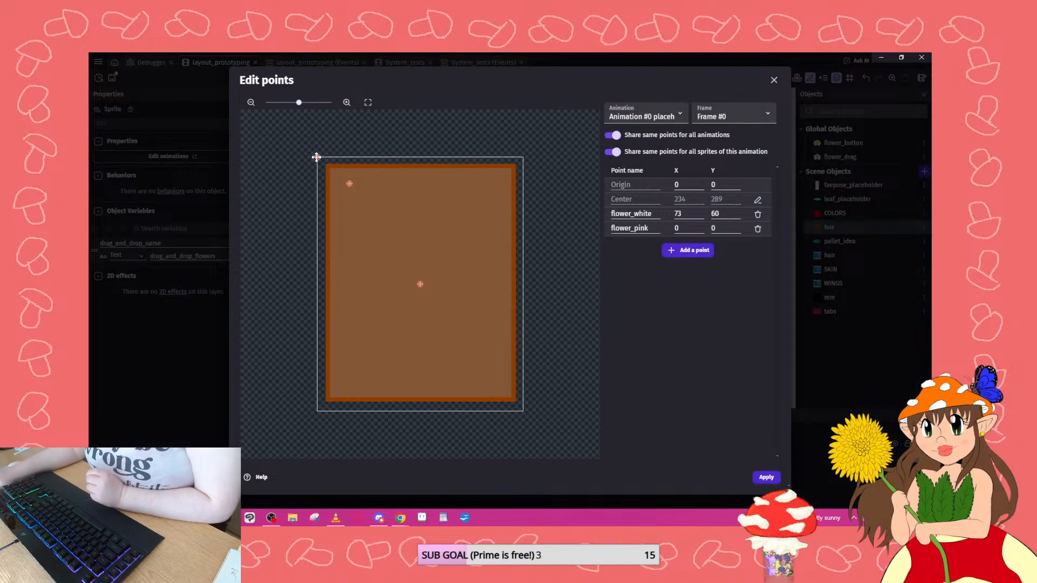
left_click_drag(364, 156, 417, 189)
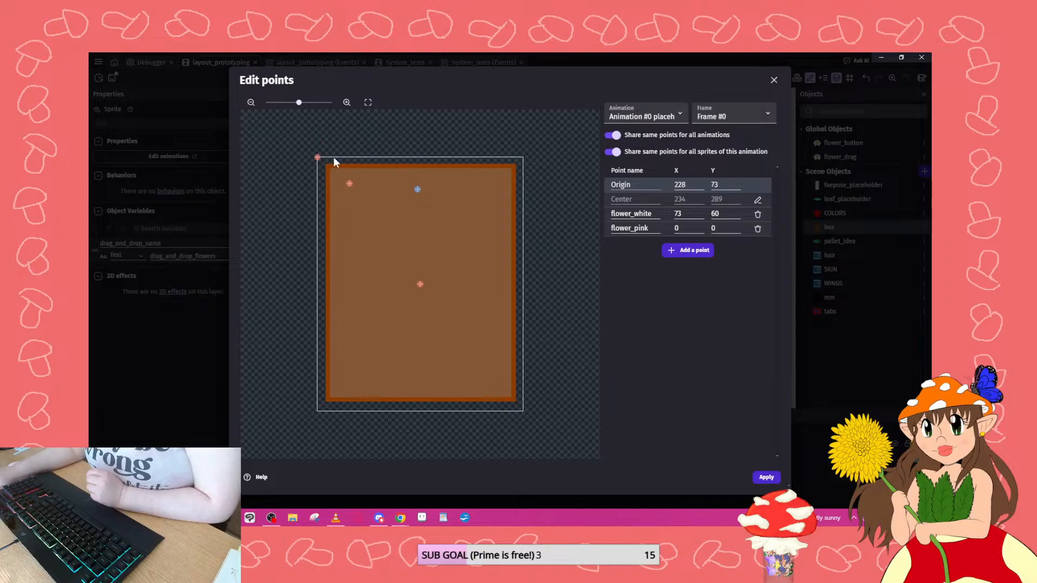
left_click_drag(340, 197, 391, 221)
left_click_drag(687, 185, 663, 188)
type("1")
key("Tab")
type("0")
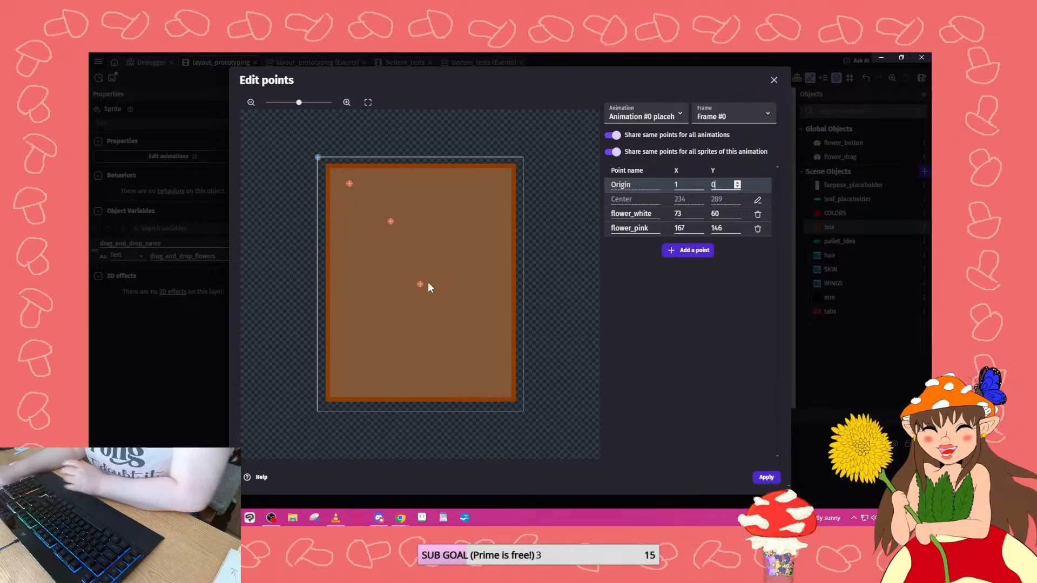
Move the box's flower_pink point level with flower_white at about X 132, Y 60 and apply the changes.
mouse_move(390, 221)
left_mouse_down()
mouse_move(392, 188)
mouse_move(376, 184)
left_mouse_up()
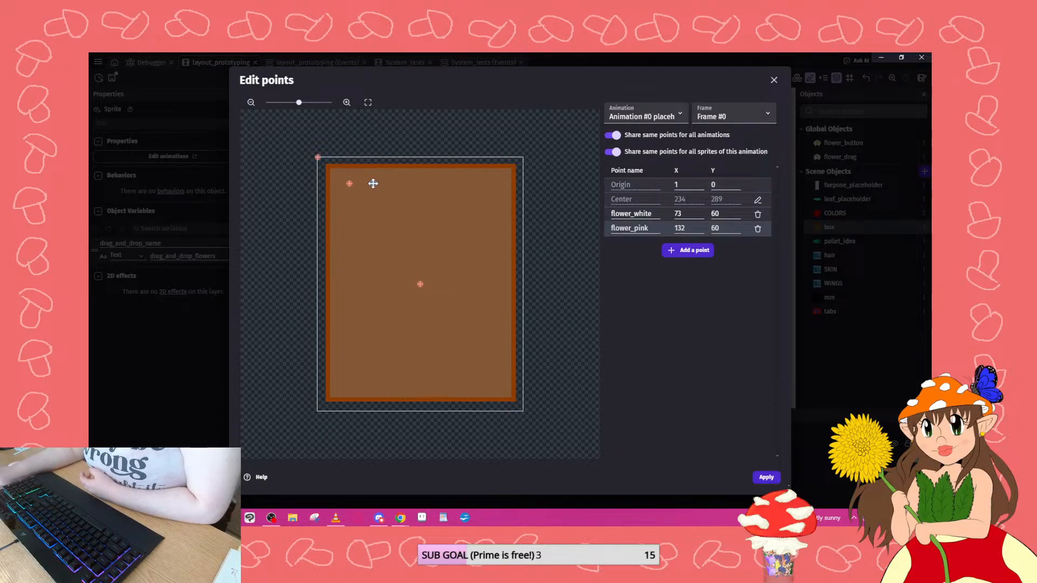
left_click(767, 476)
left_click(767, 477)
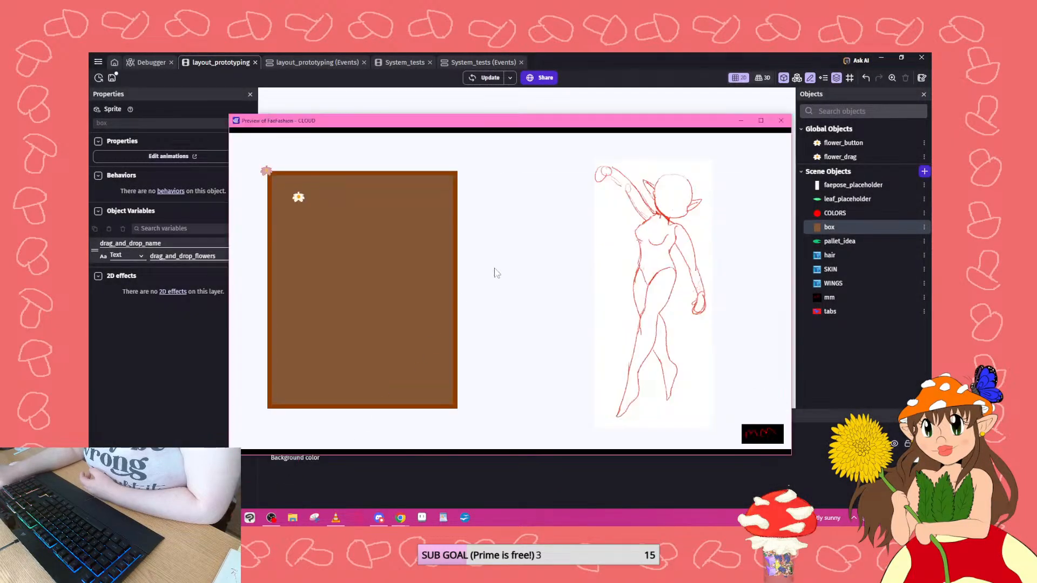
Restart the scene preview and test pulling flowers from the box onto the empty area beside it.
left_click(781, 120)
left_click(486, 78)
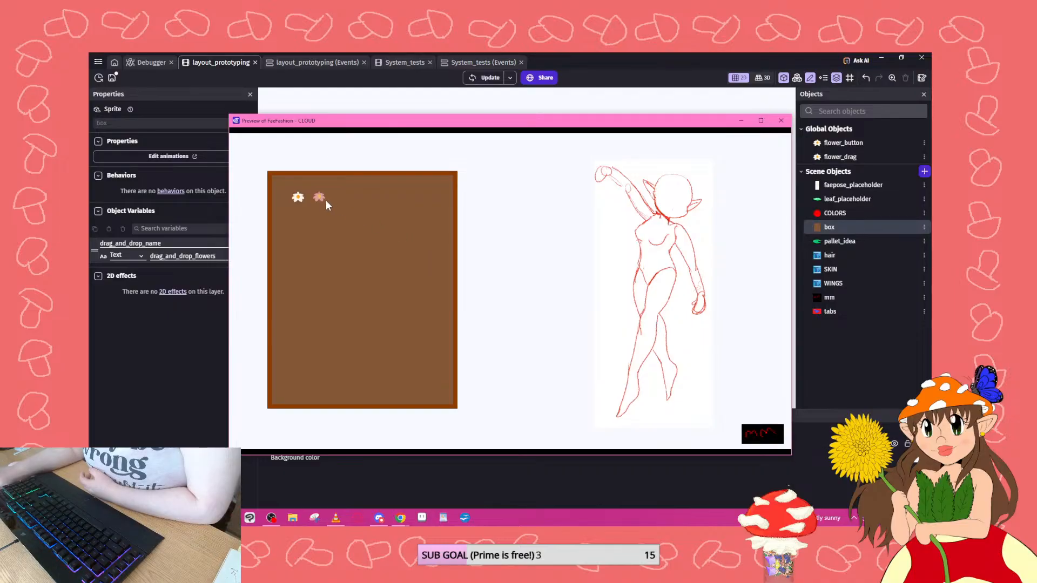
left_click_drag(389, 217, 560, 225)
left_click_drag(322, 194, 531, 249)
left_click(781, 121)
Copy the action setting flower_drag's scale to 0.5 from the whiteflower drag and drop event into the pinkflower one.
left_click(481, 62)
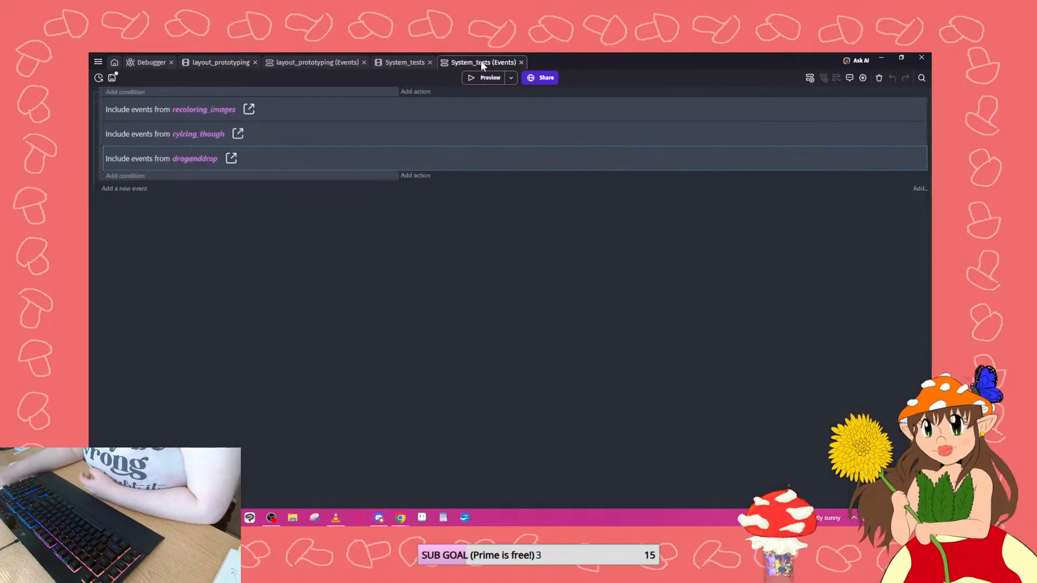
left_click(410, 62)
left_click(349, 63)
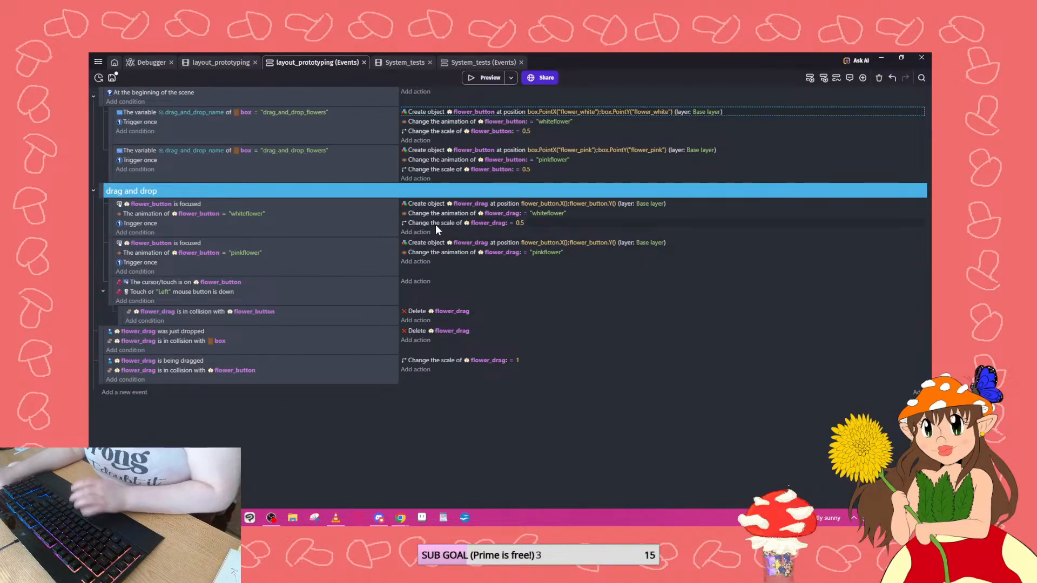
left_click_drag(436, 223, 428, 270)
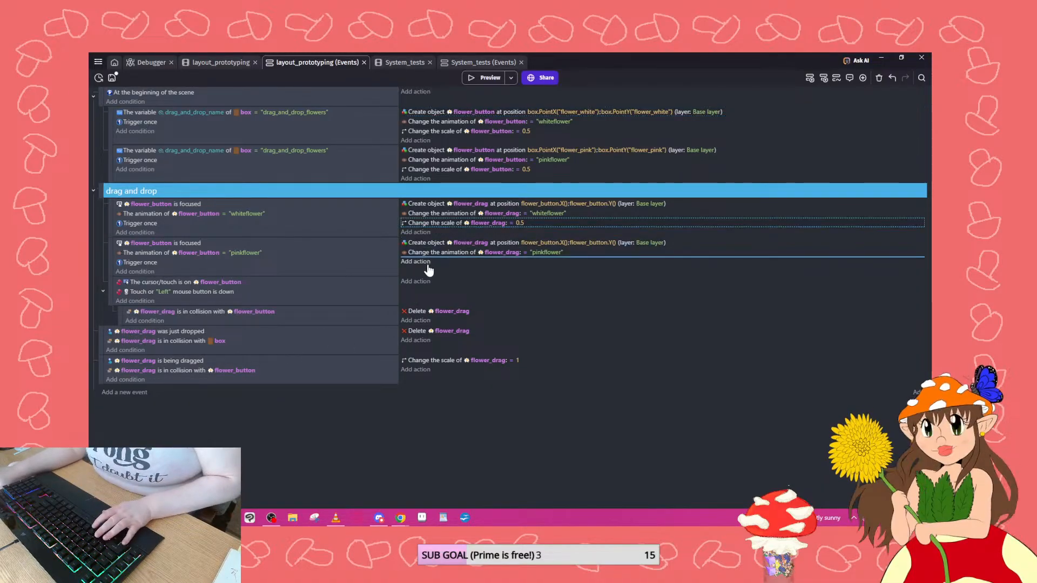
Preview the scene and test pulling several white and pink flowers out of the box.
left_click(484, 77)
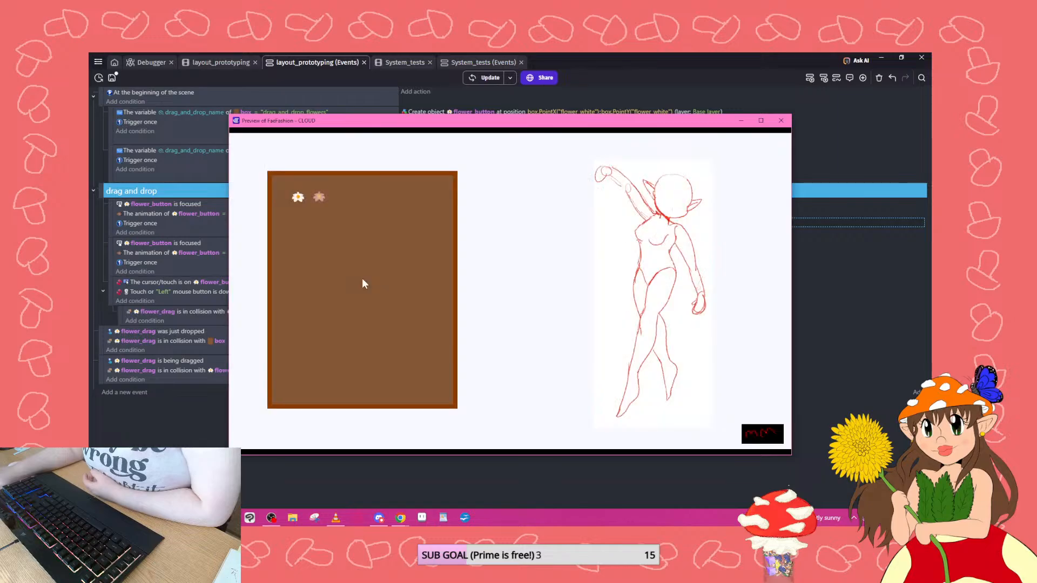
left_click_drag(348, 212, 514, 219)
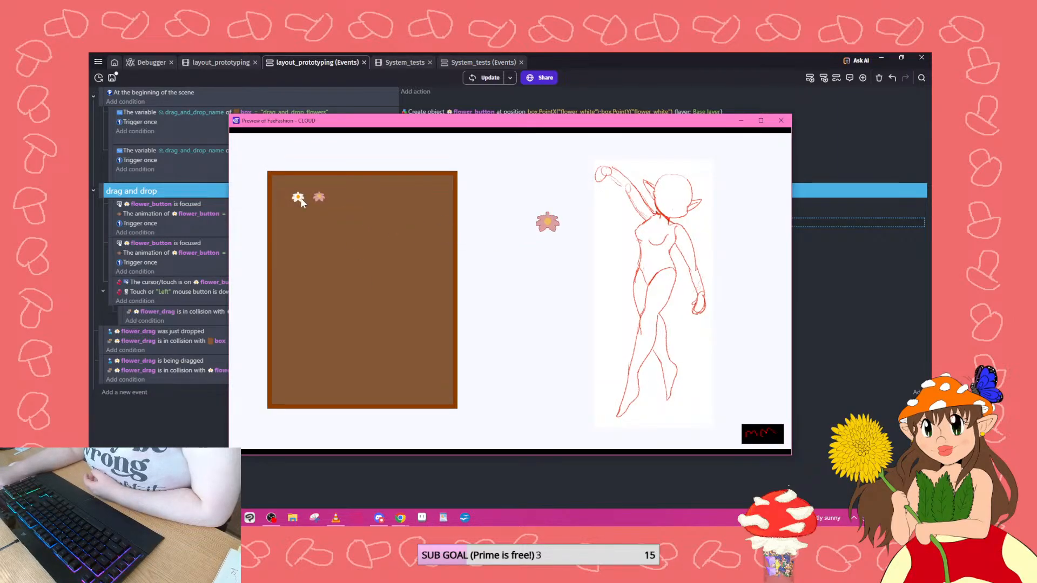
left_click_drag(301, 201, 506, 272)
left_click_drag(319, 196, 516, 184)
left_click_drag(331, 234, 566, 308)
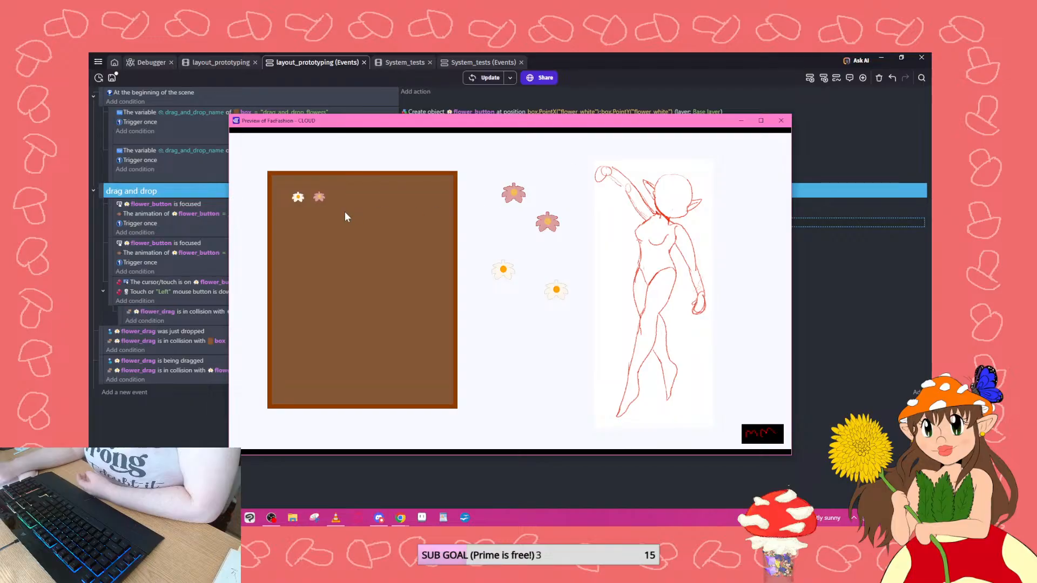
left_click_drag(319, 197, 510, 172)
left_click_drag(302, 202, 502, 319)
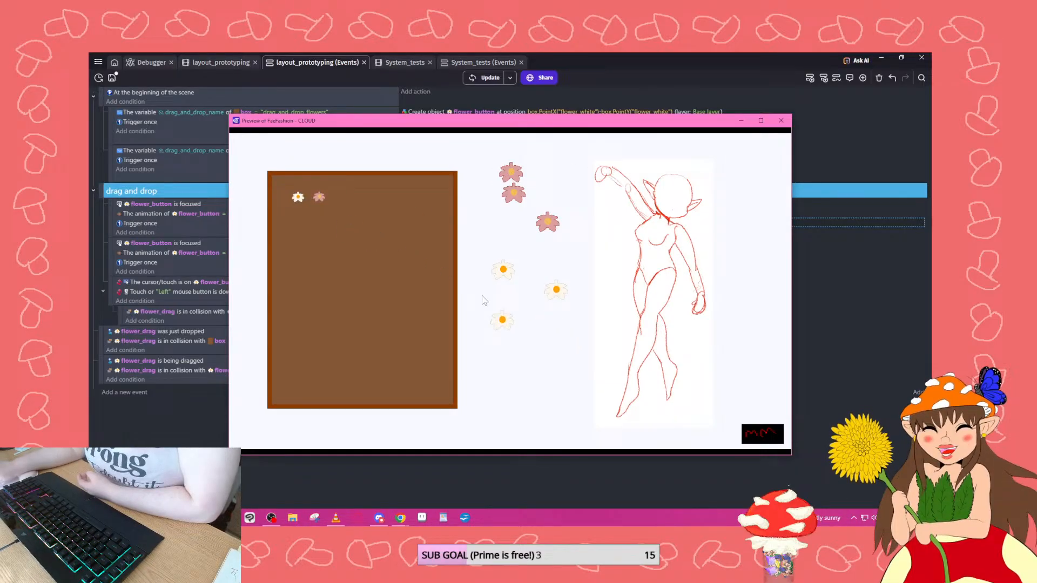
left_click(781, 121)
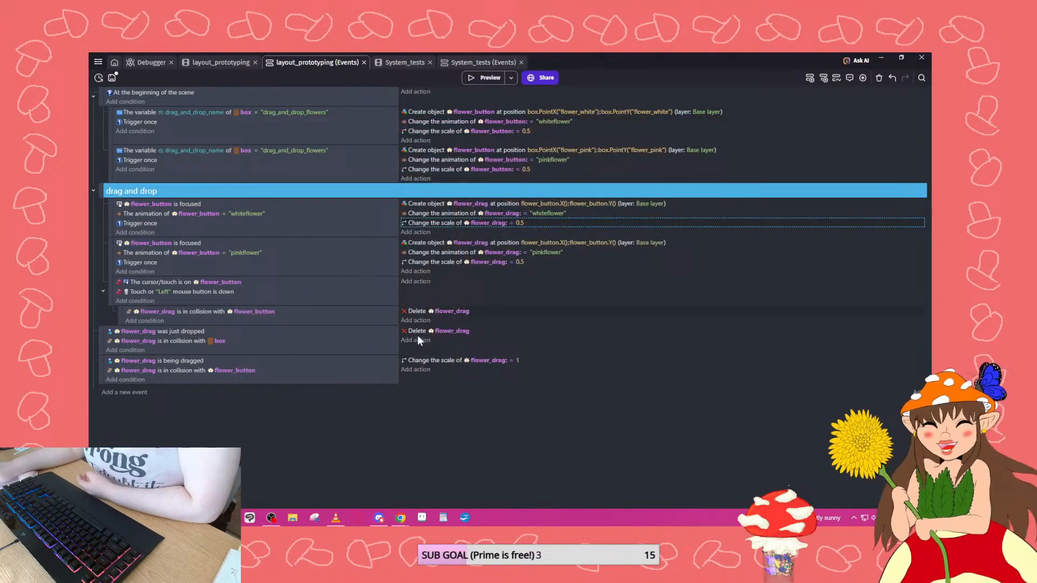
Save the project and return to the layout_prototyping scene editor.
left_click(112, 78)
left_click(203, 63)
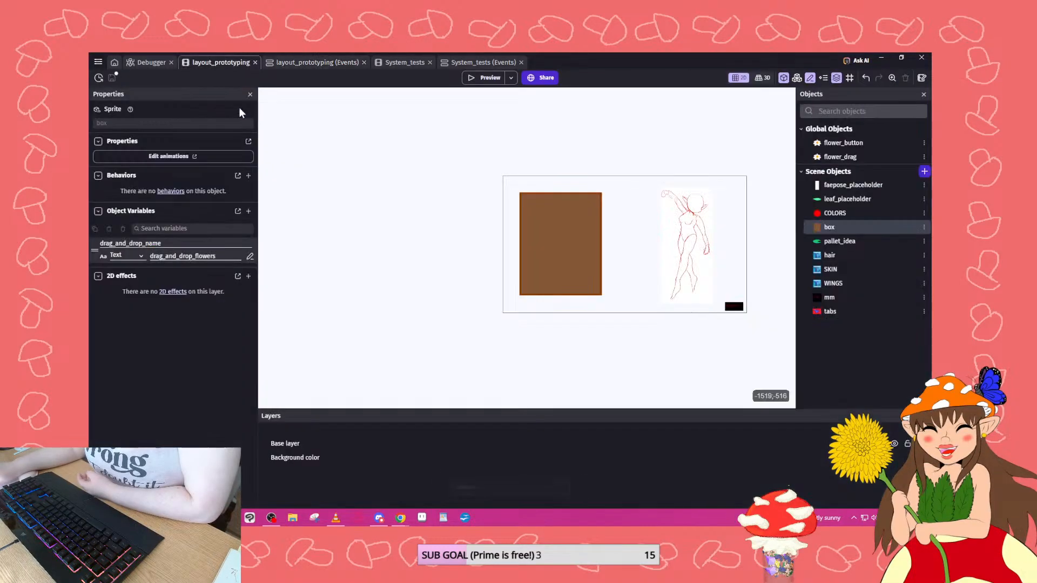
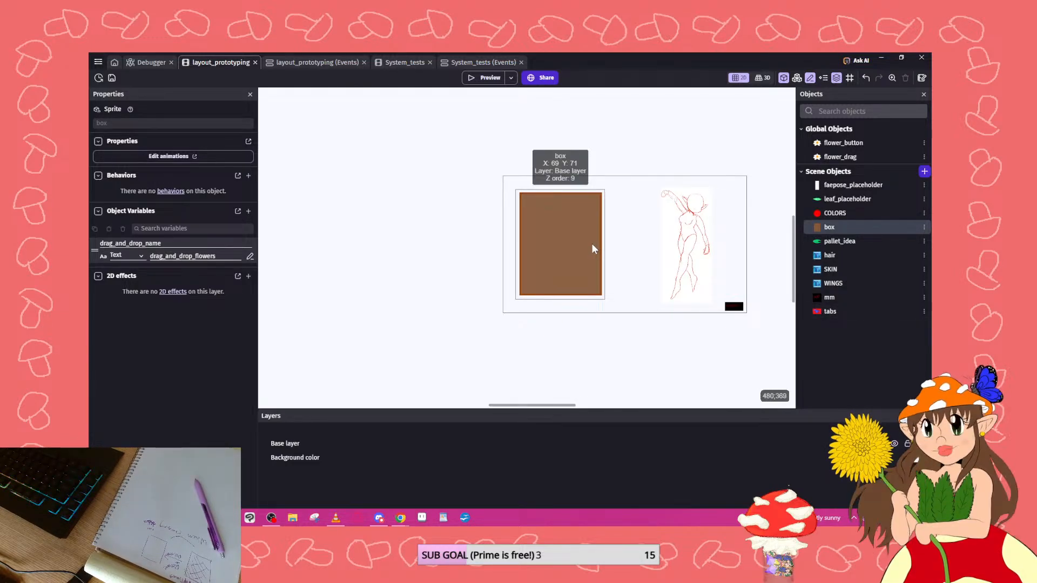
Preview the saved scene and test moving a pink and a white flower off the box.
left_click(483, 77)
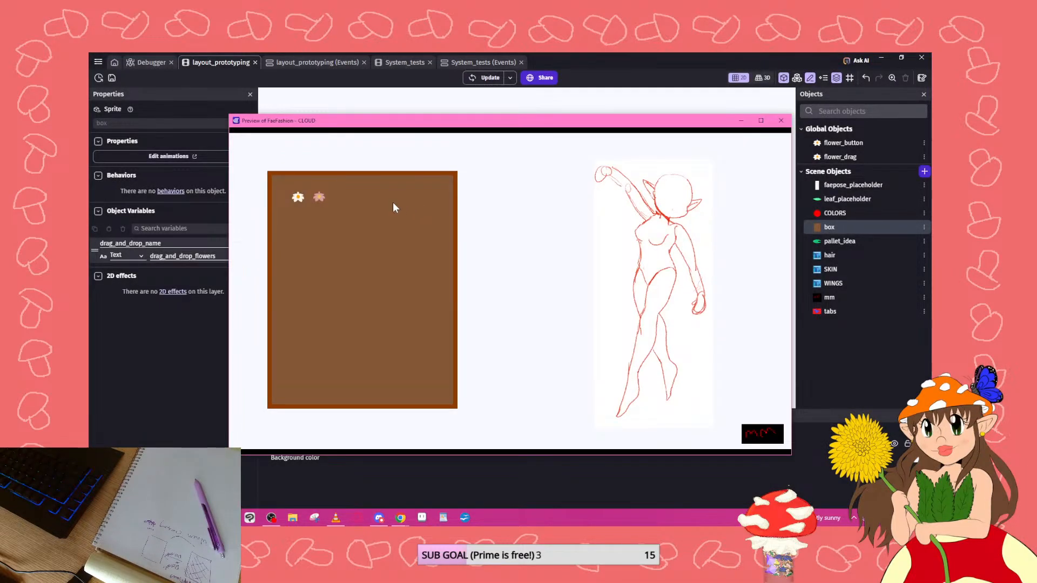
left_click(339, 229)
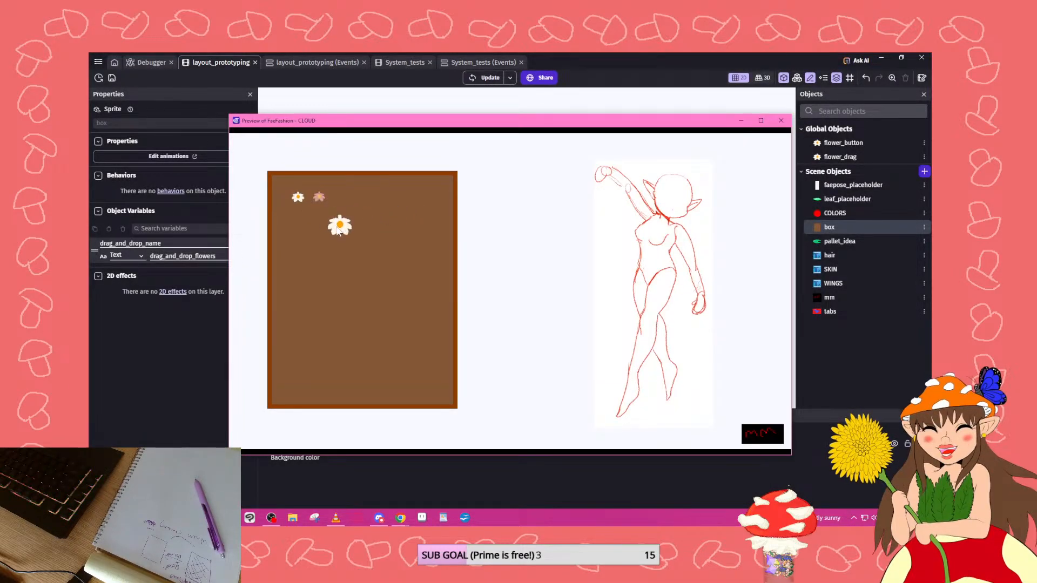
left_click_drag(321, 198, 539, 219)
left_click_drag(324, 207, 517, 200)
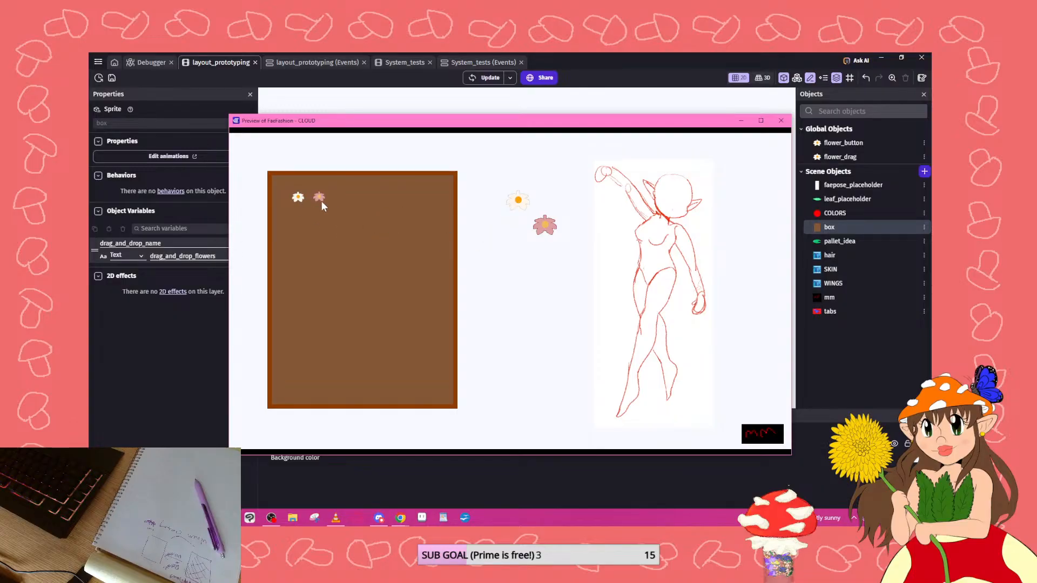
left_click(781, 120)
Place a tabs instance over the upper part of the box's right edge, at about X 508, Y 107.
left_click(825, 309)
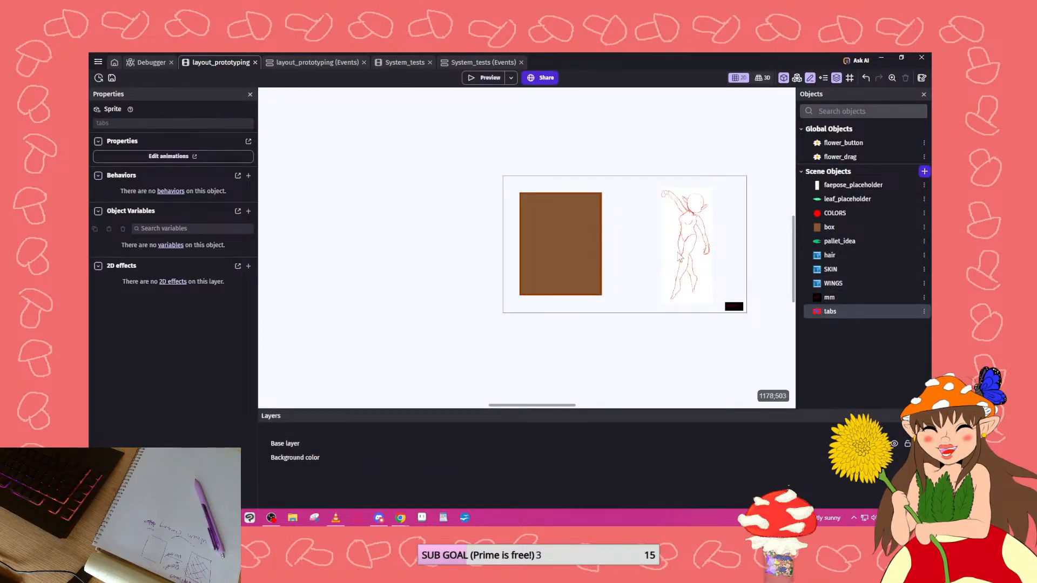
left_click_drag(811, 310, 598, 197)
scroll(613, 203, "up", 5, "ctrl")
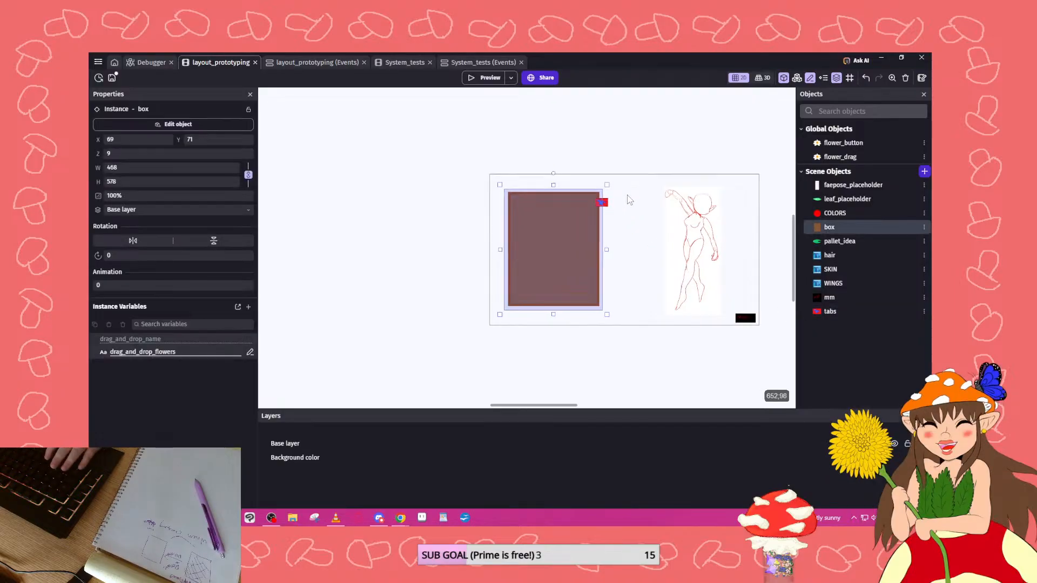
scroll(609, 205, "up", 2, "ctrl")
left_click(586, 205)
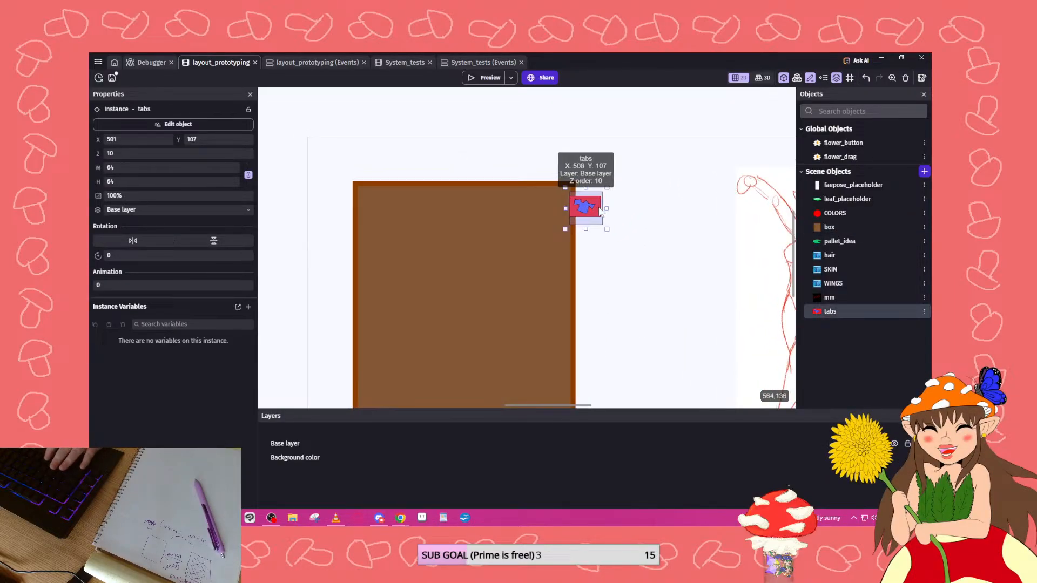
Place a second tabs instance below the first at about X 513, Y 202 and set its animation to 3.
left_click_drag(824, 309, 592, 263)
double_click(592, 263)
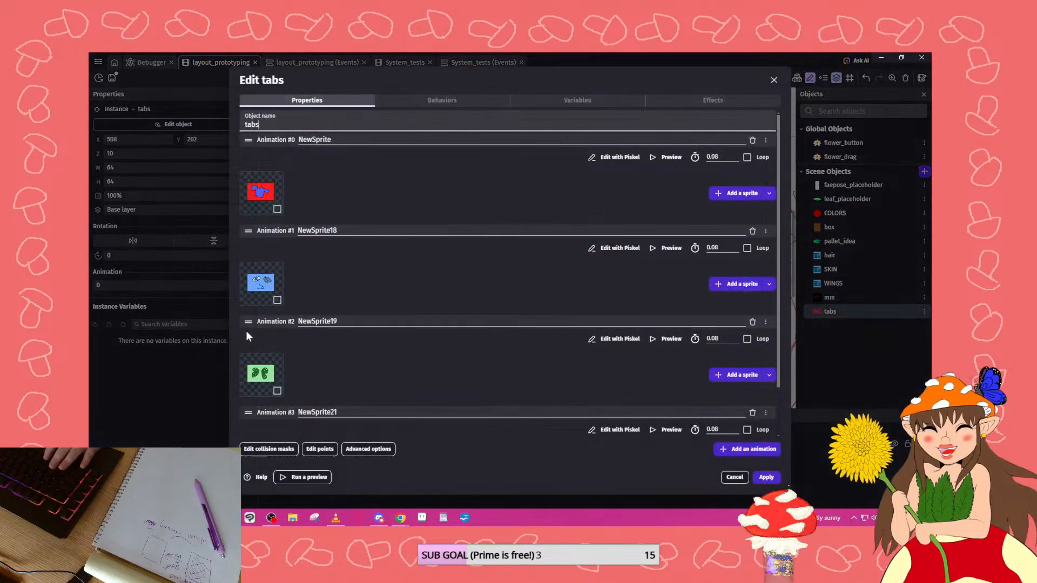
scroll(344, 323, "down", 1)
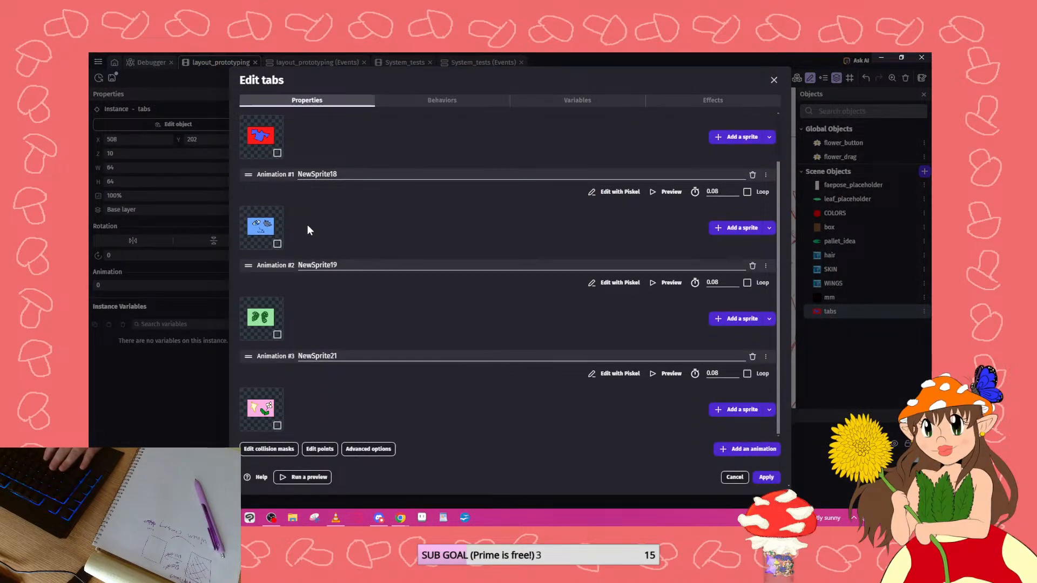
left_click(768, 478)
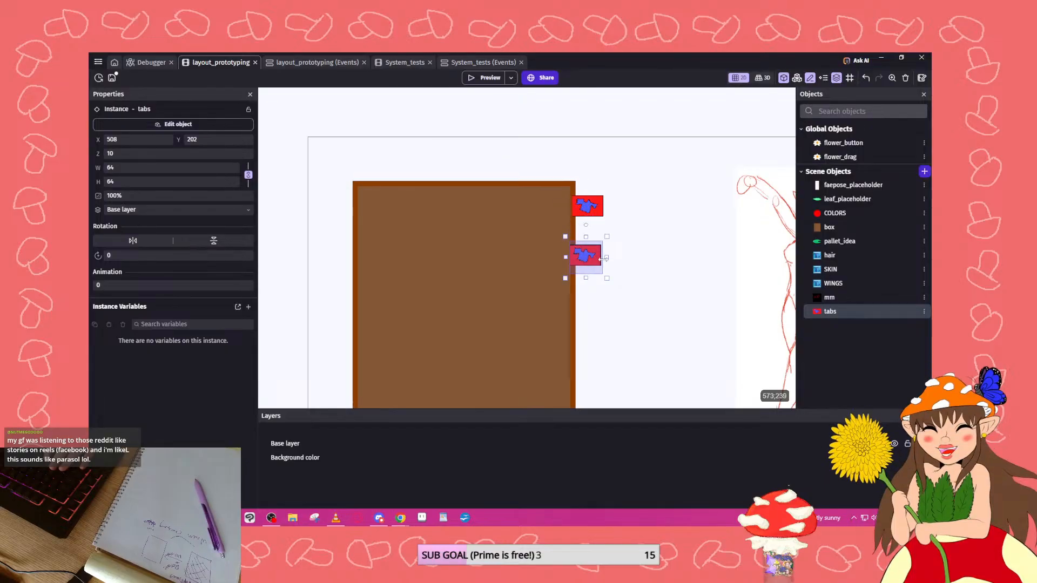
left_click_drag(601, 258, 604, 259)
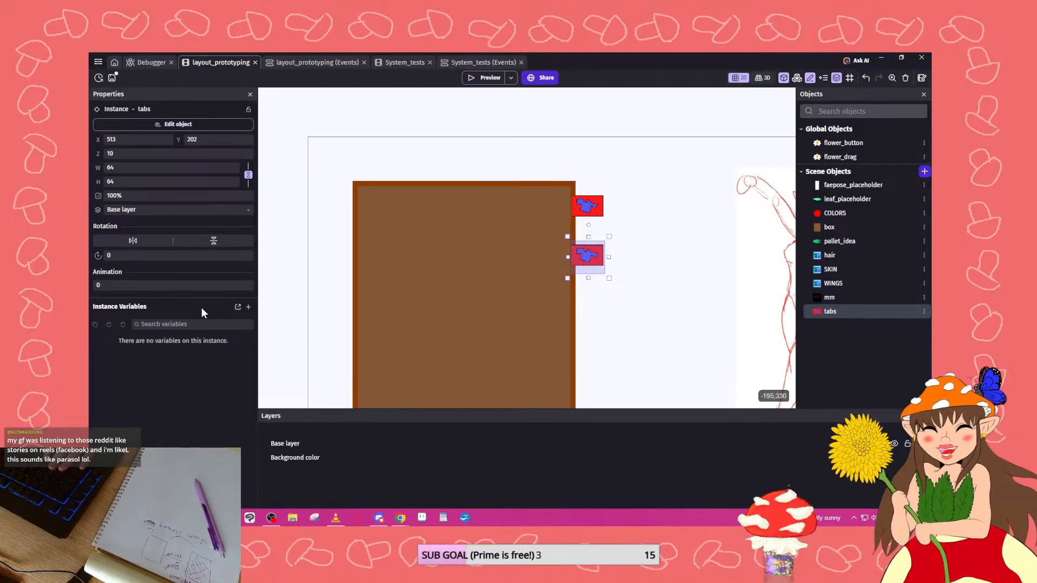
double_click(189, 285)
type("3")
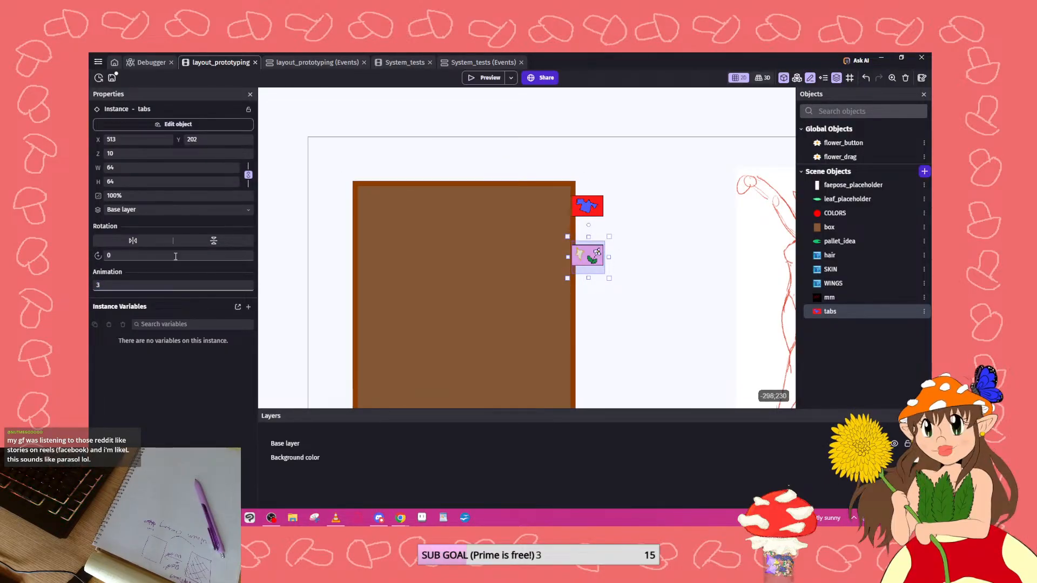
Set the box instance's X position to 70.
left_click(553, 207)
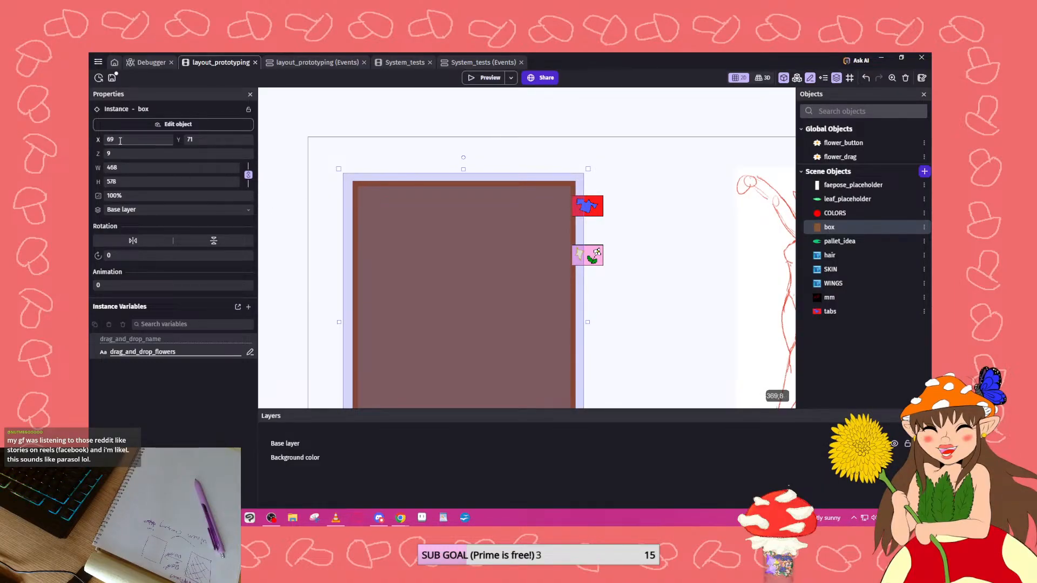
left_click_drag(128, 140, 88, 123)
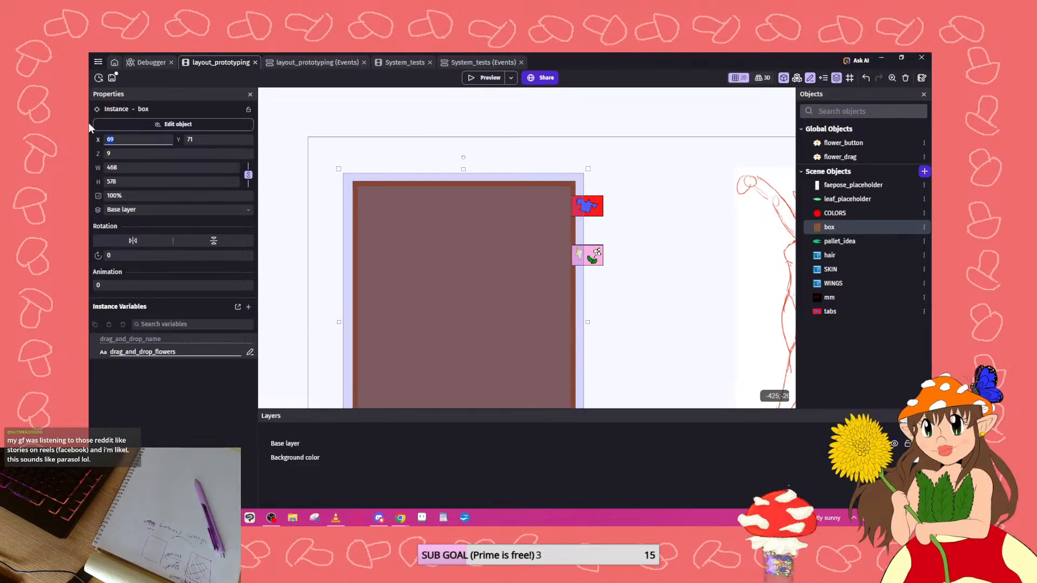
key("Up")
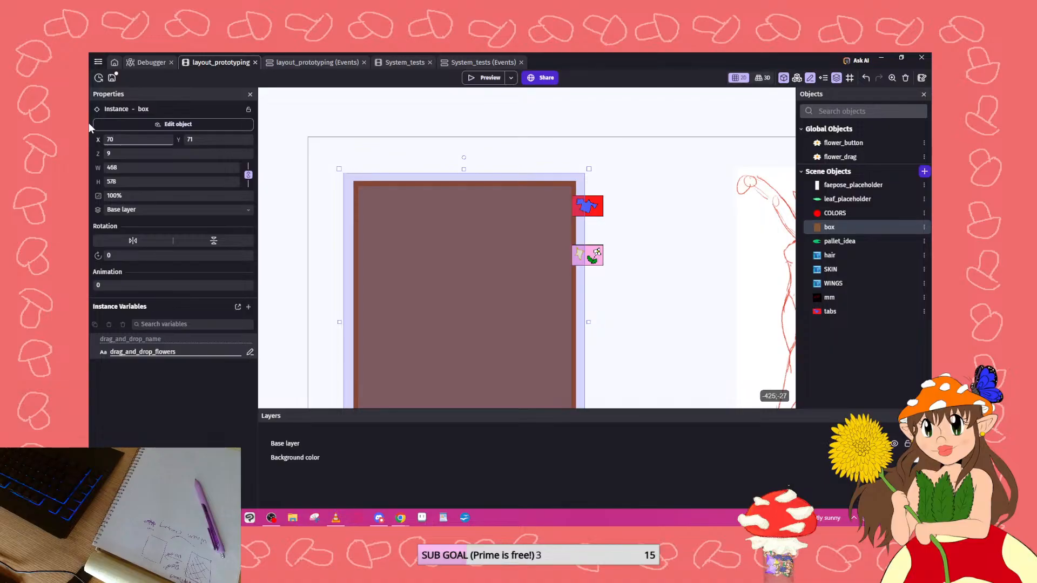
Nudge the upper tabs instance to X 513, Y 109 and set the Z order of both tabs instances to 3.
left_click_drag(594, 212, 596, 213)
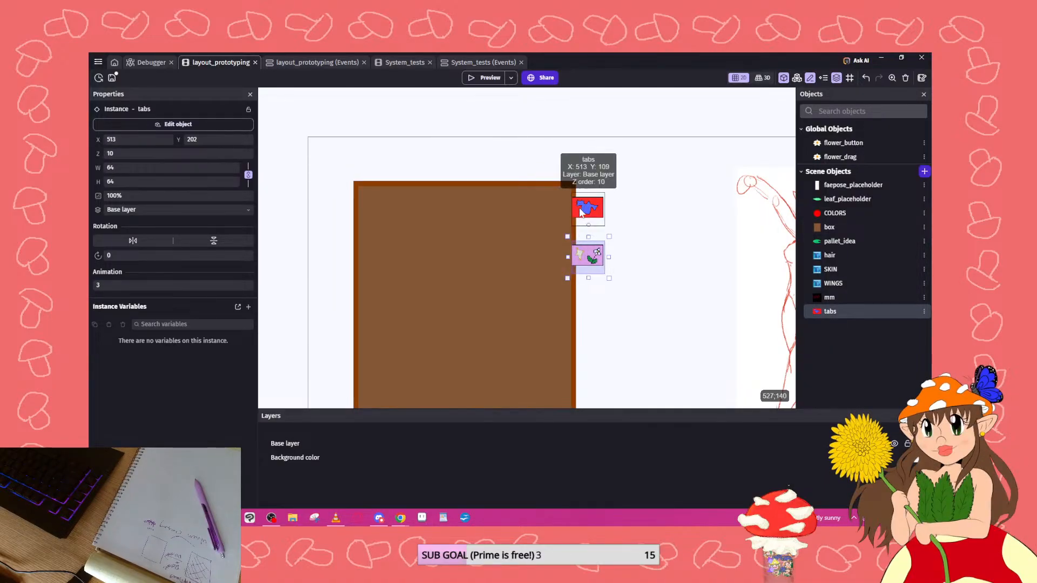
left_click_drag(142, 154, 89, 154)
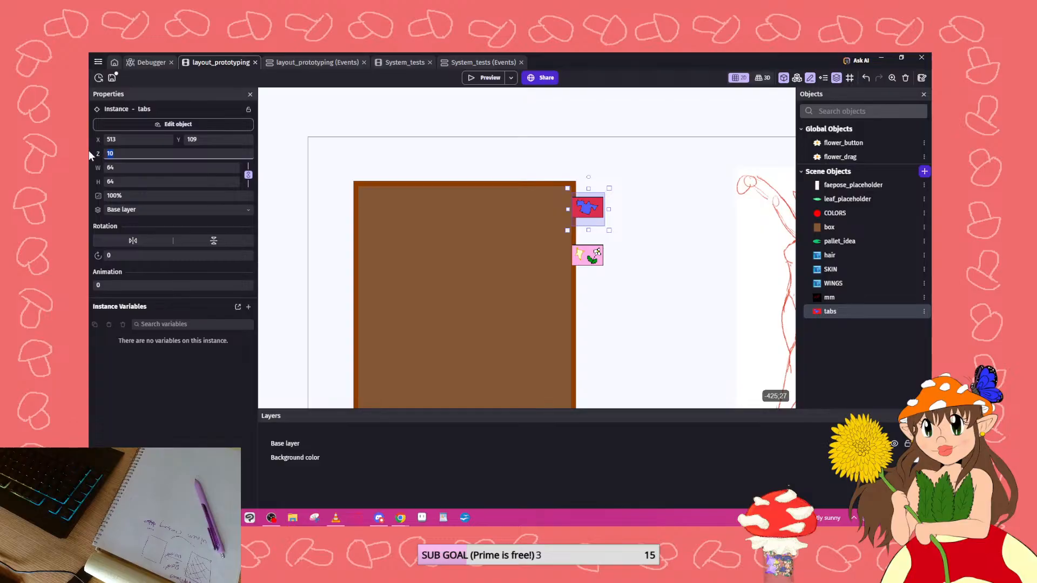
left_click(588, 255)
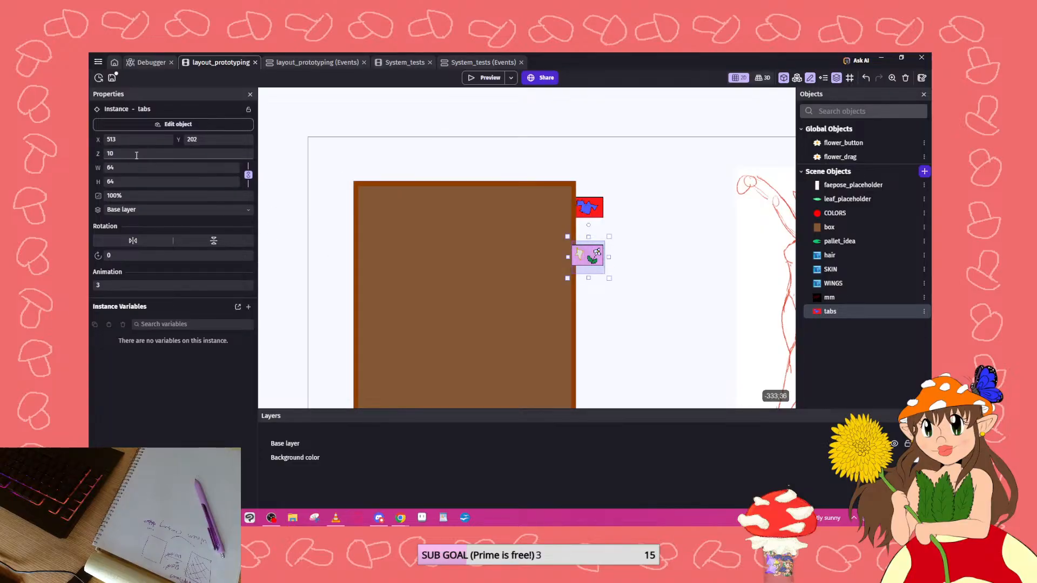
double_click(137, 156)
type("3")
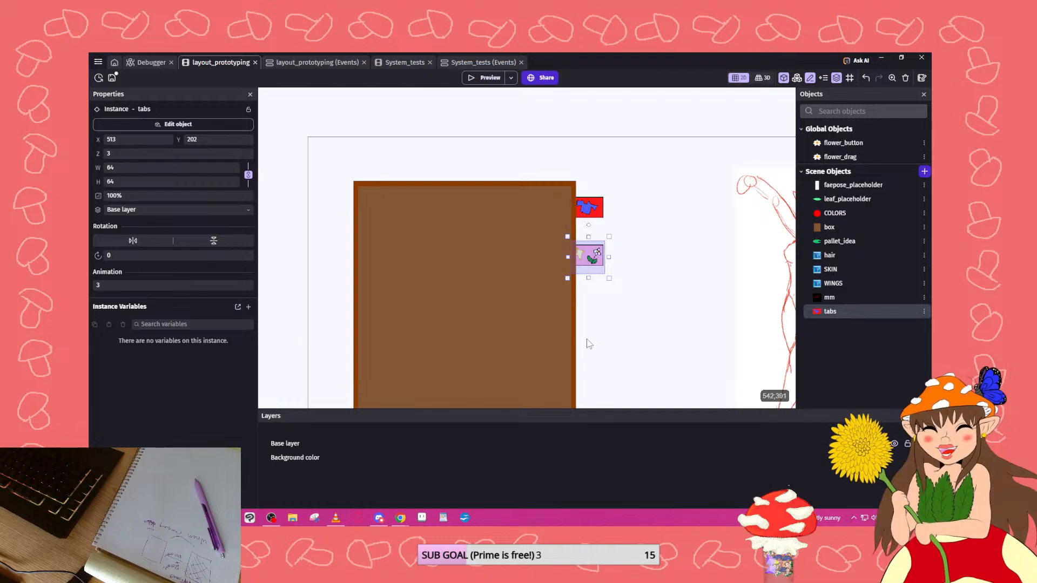
left_click(596, 329)
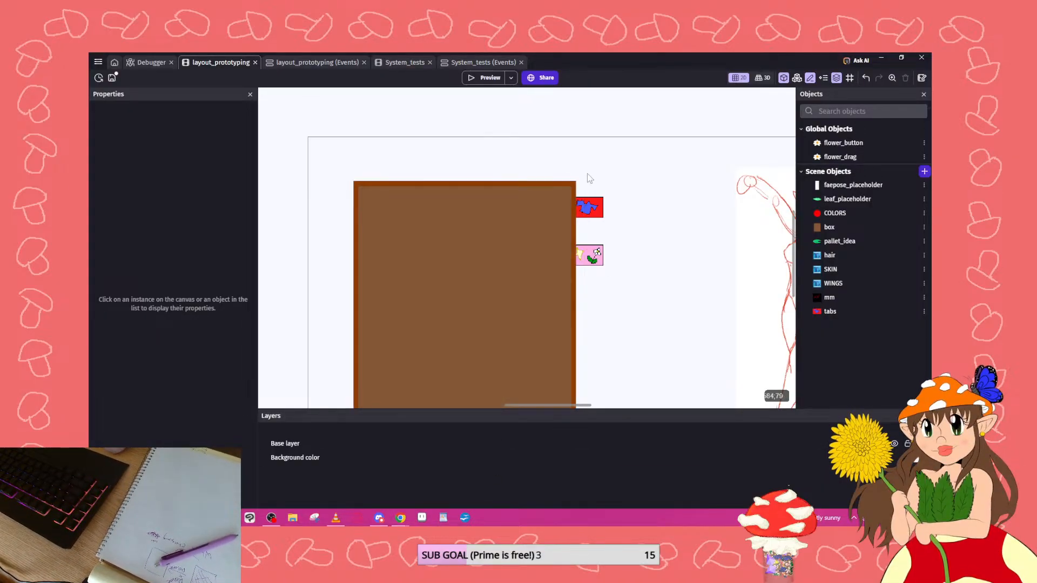
left_click(589, 220)
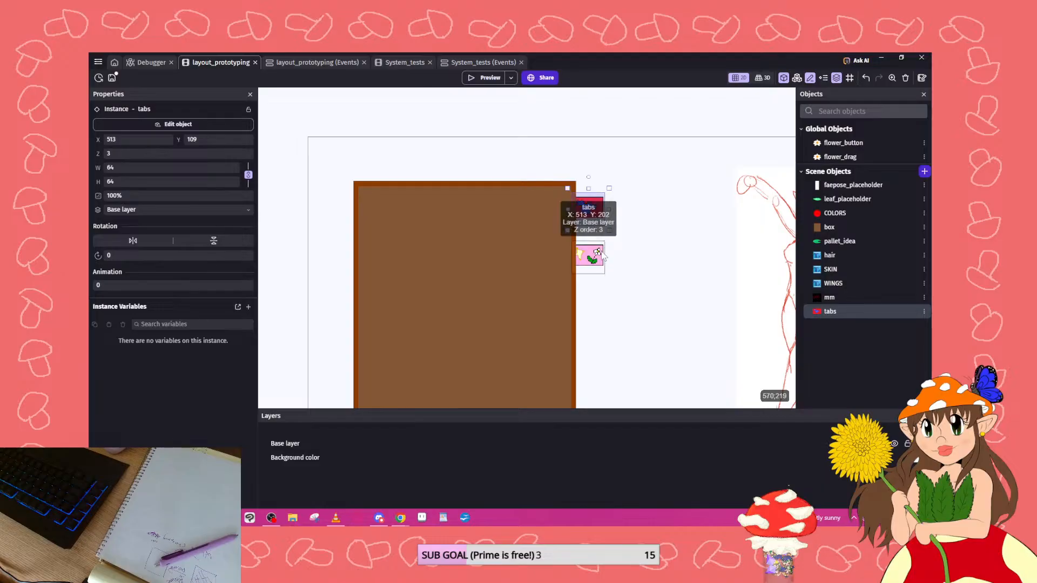
left_click(591, 254)
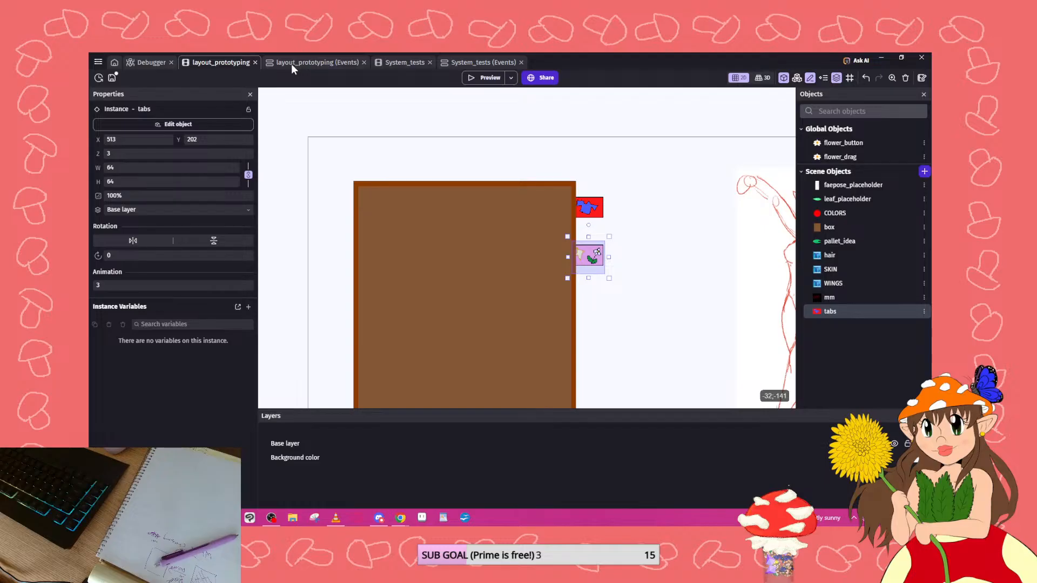
Open the tabs object for editing and browse the list of new behaviors that can be added to it.
left_click(291, 64)
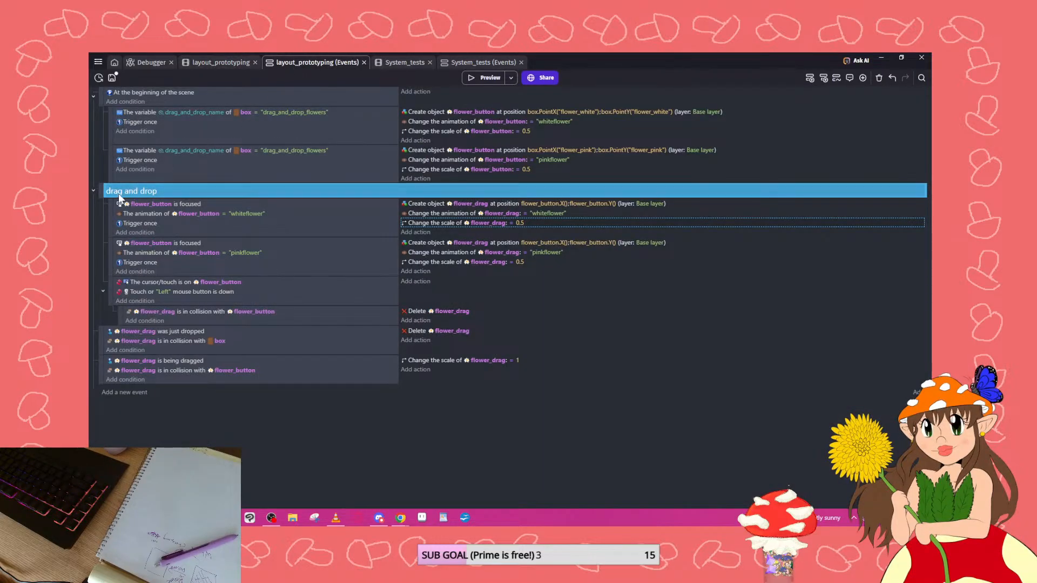
left_click(238, 61)
double_click(590, 201)
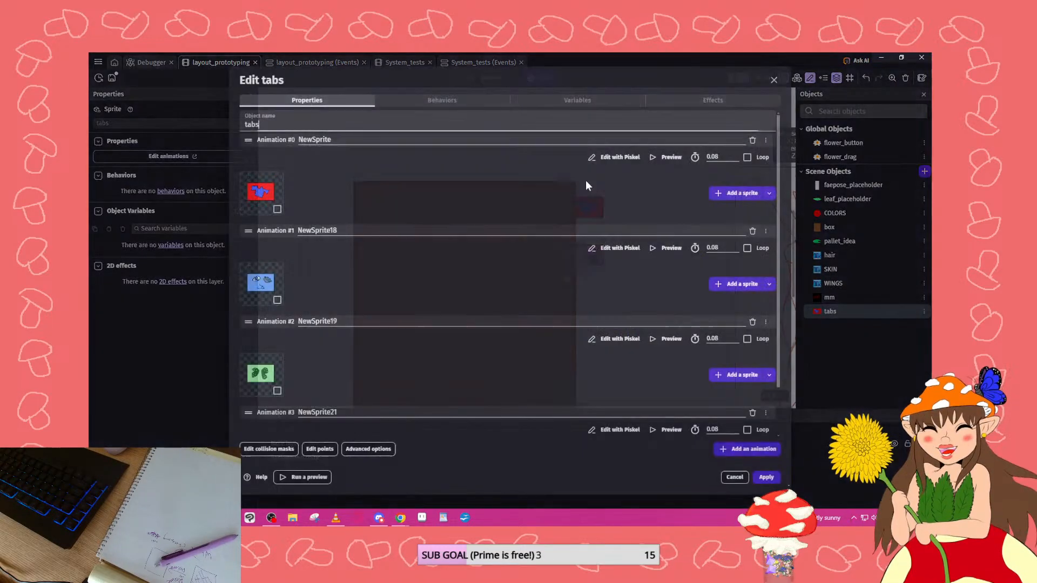
left_click(442, 99)
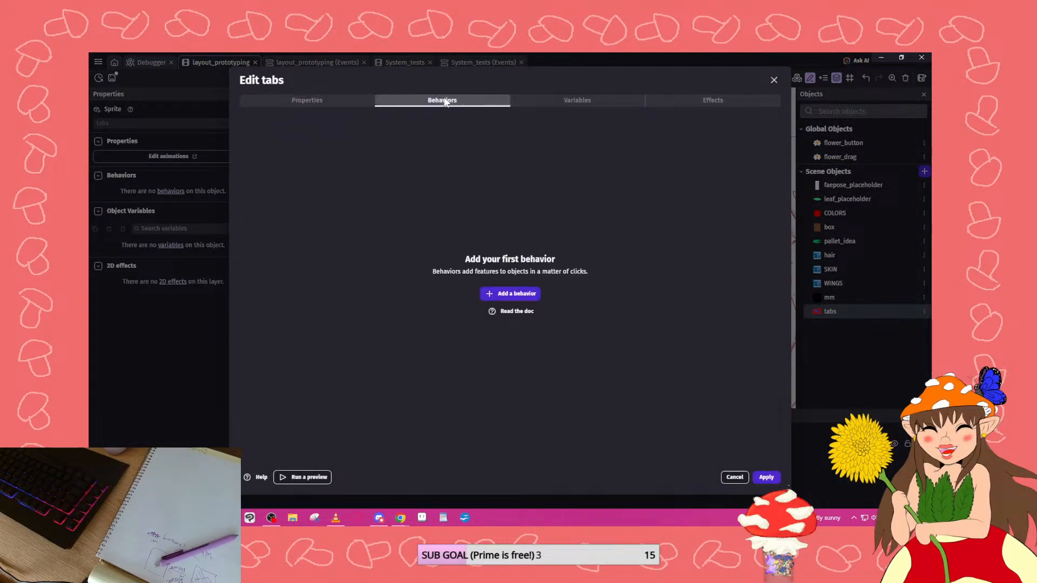
left_click(511, 295)
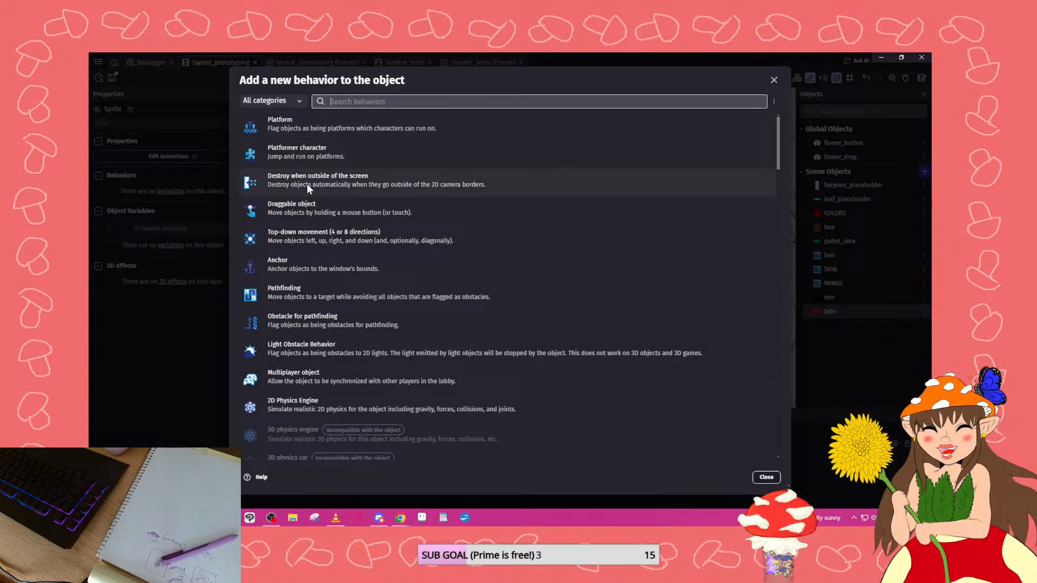
scroll(556, 302, "down", 3)
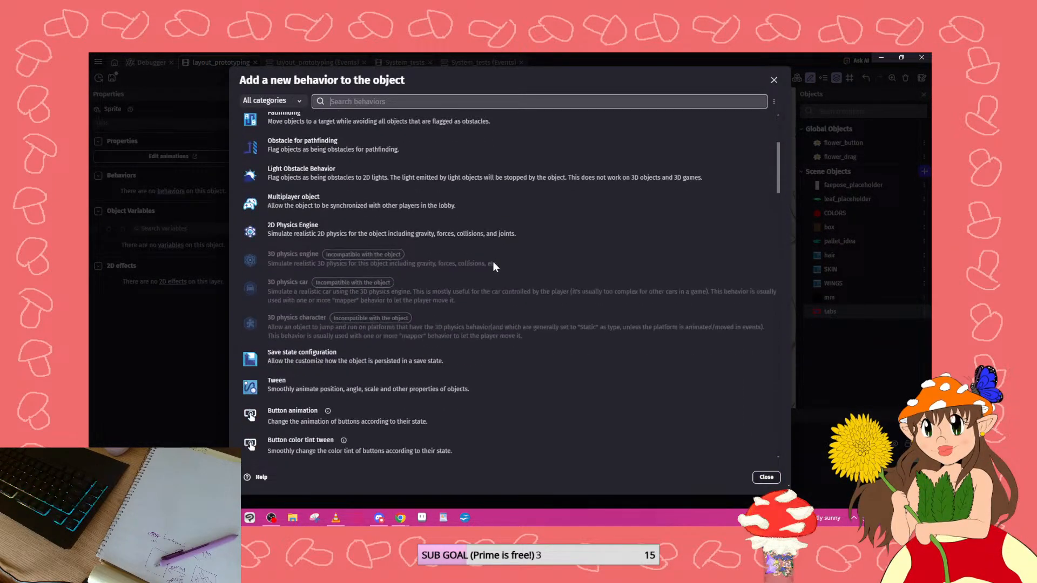
scroll(415, 247, "up", 1)
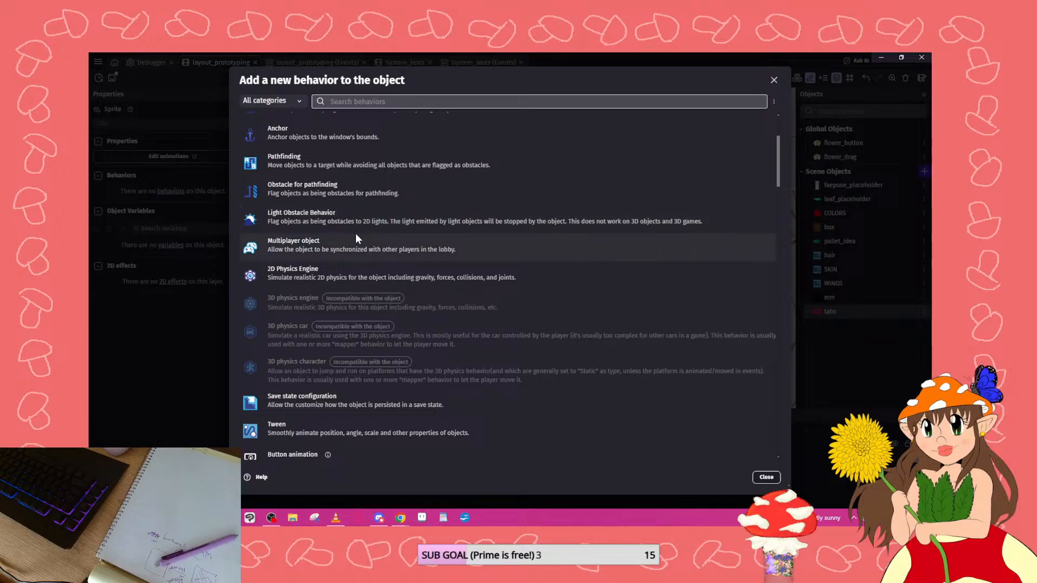
Find the Button states behavior by searching for "button", add it to the tabs object and apply the change.
scroll(311, 270, "up", 2)
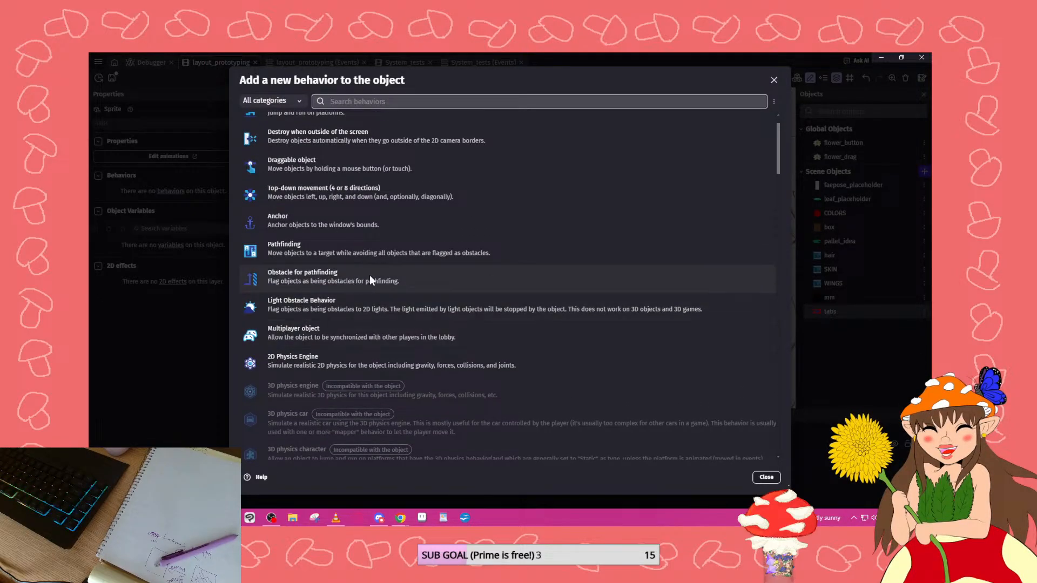
scroll(491, 291, "up", 1)
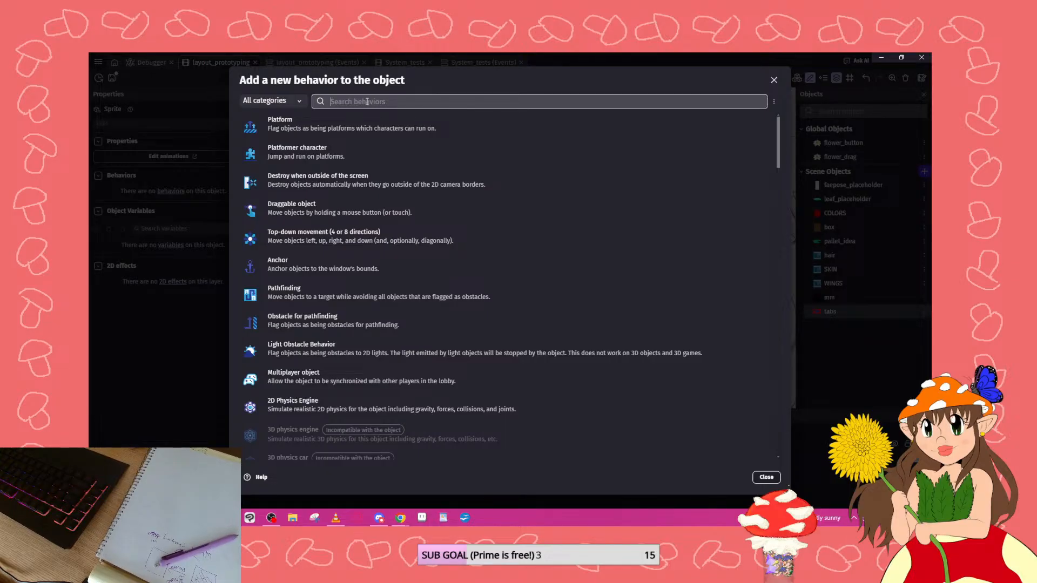
type("button")
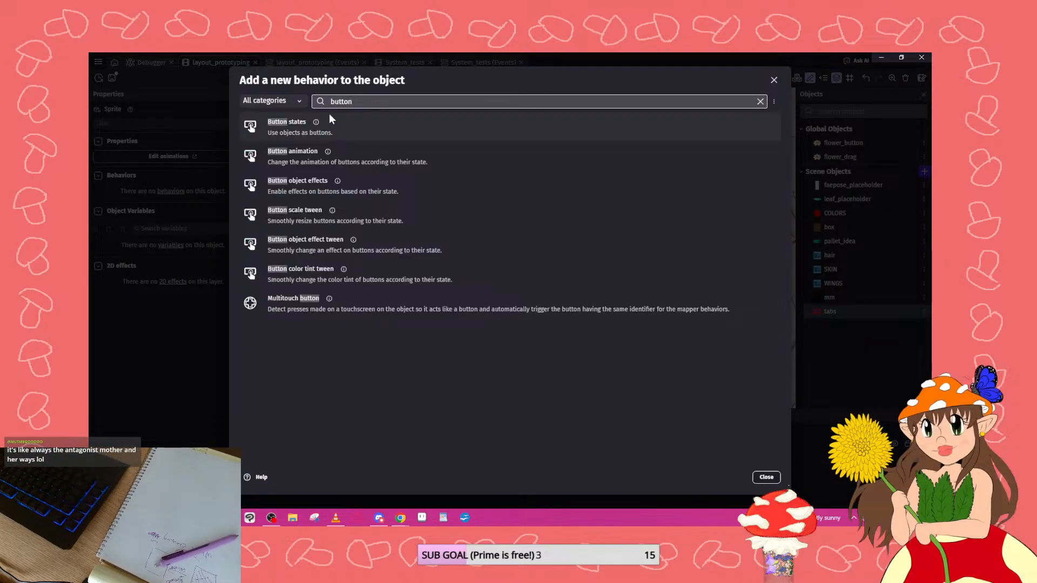
left_click(296, 122)
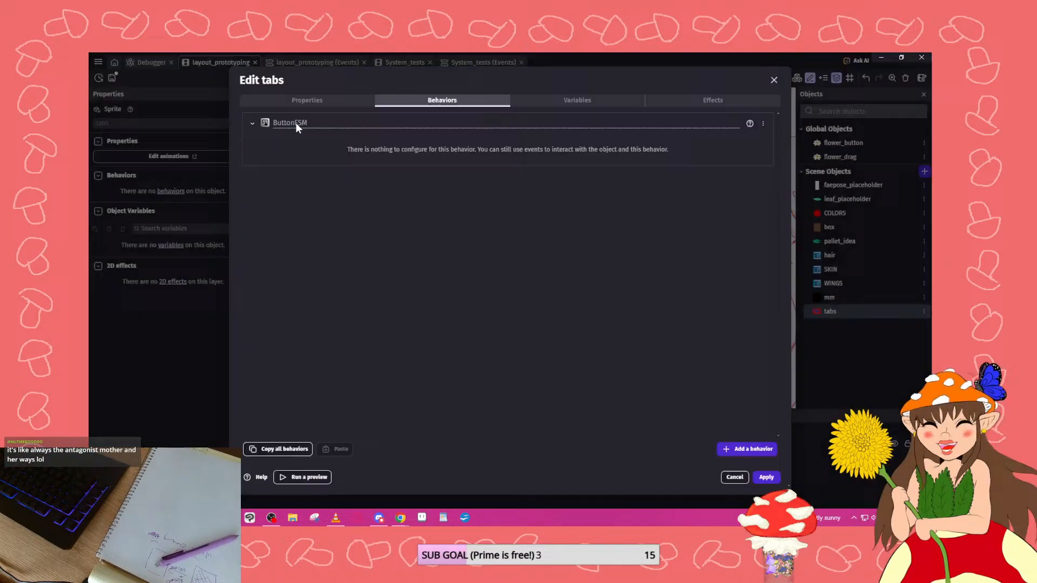
left_click(765, 477)
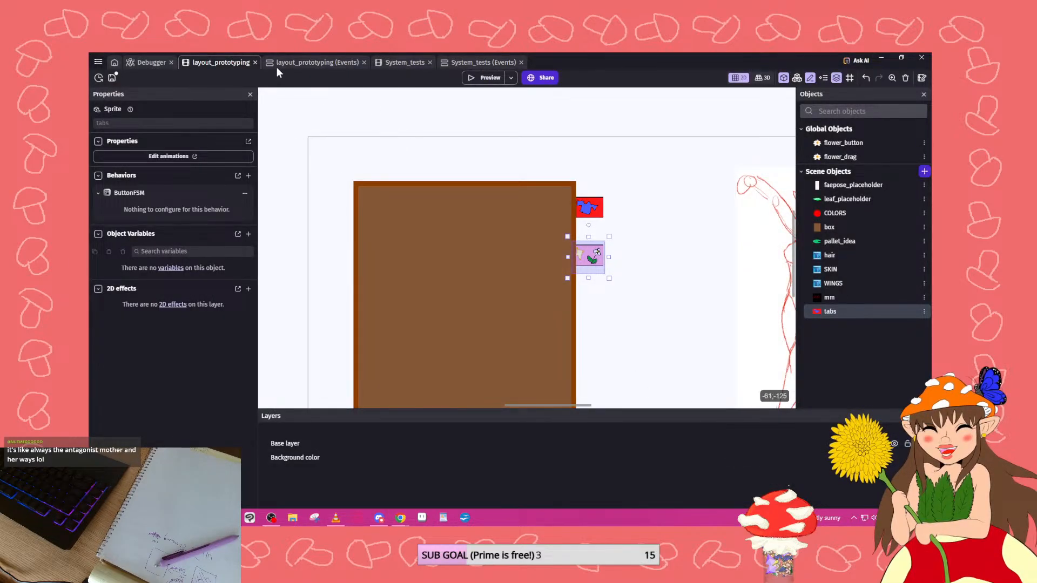
In the layout_prototyping events, move the flower_drag "just dropped" and "being dragged" events into the drag and drop group.
left_click(286, 62)
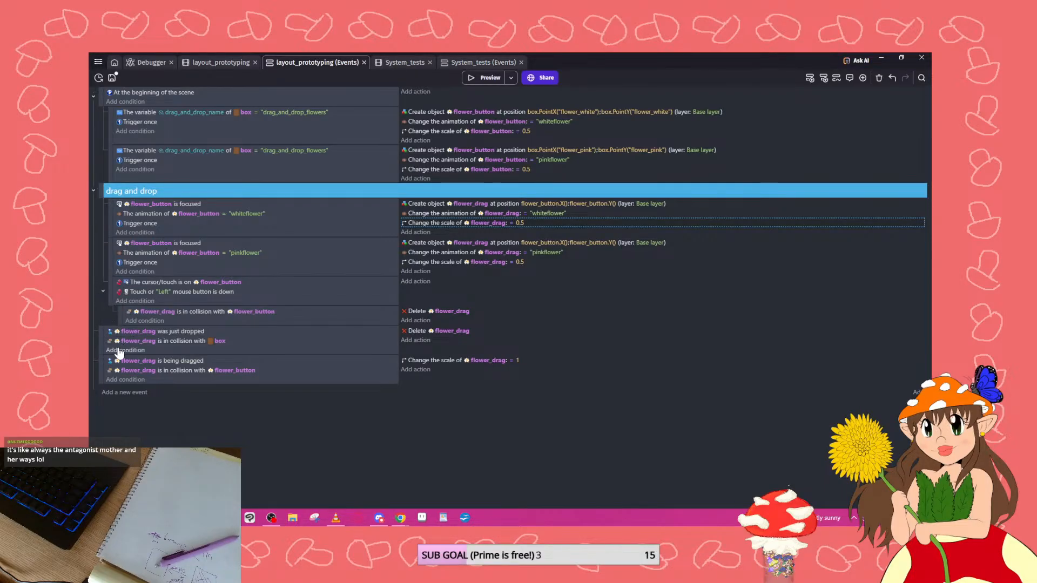
left_click_drag(101, 341, 113, 318)
left_click(110, 326)
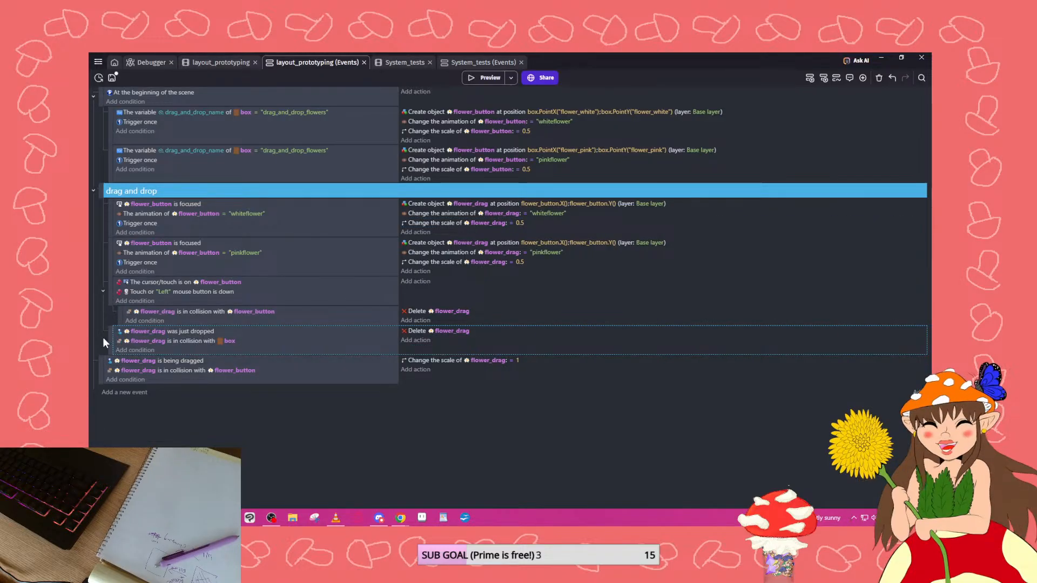
left_click_drag(100, 368, 112, 359)
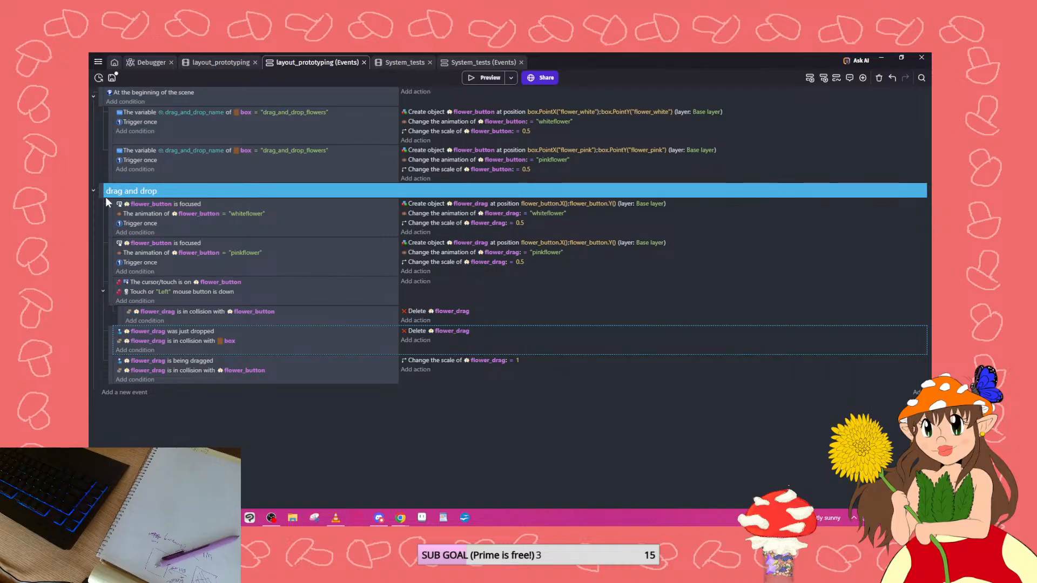
left_click(93, 190)
left_click(93, 190)
Add the comment "Spawning in objects" above the whiteflower focus event in the drag and drop group.
right_click(377, 233)
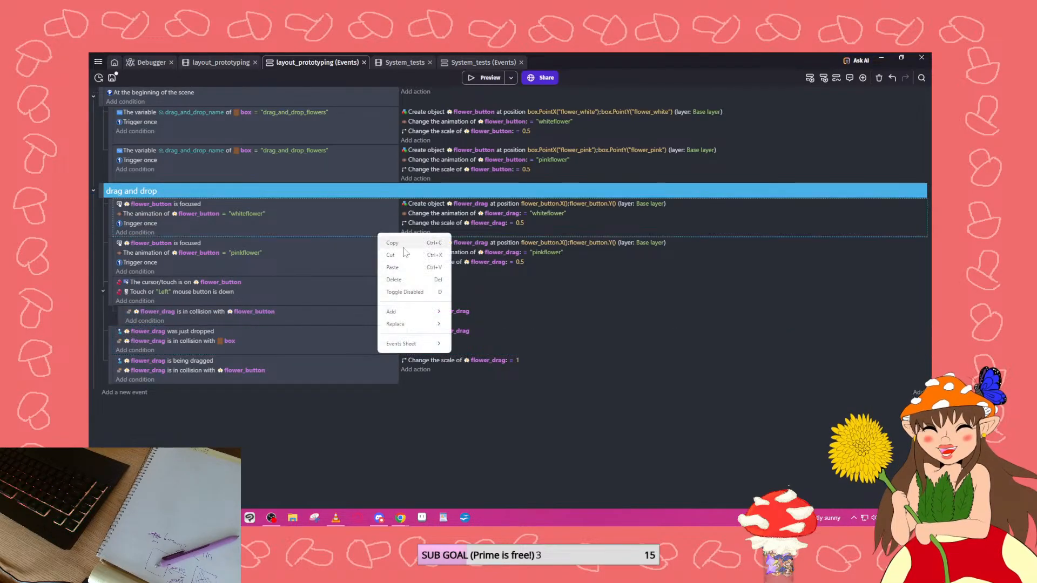
mouse_move(410, 312)
left_click(506, 349)
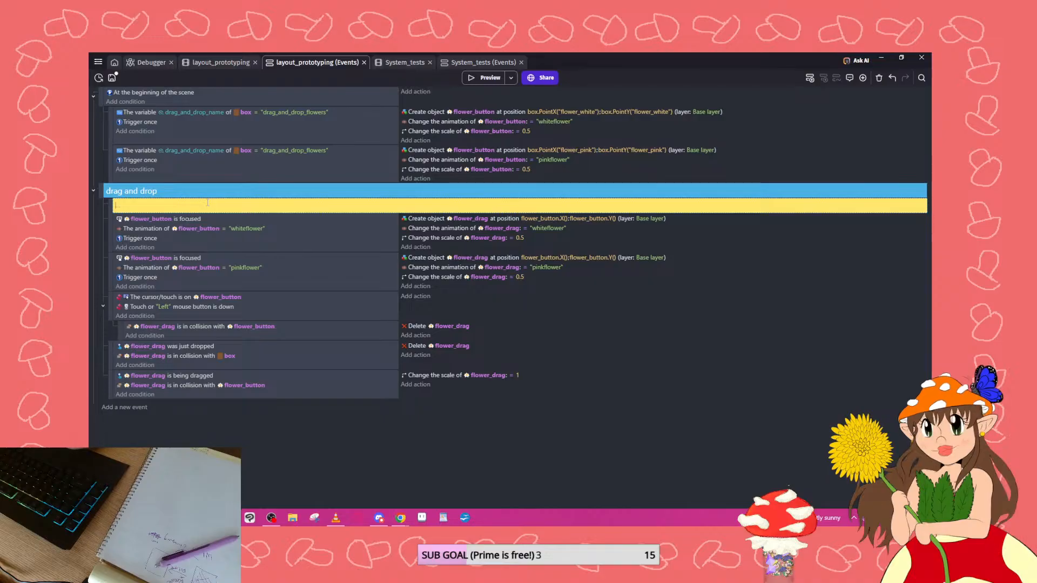
type("Spaw")
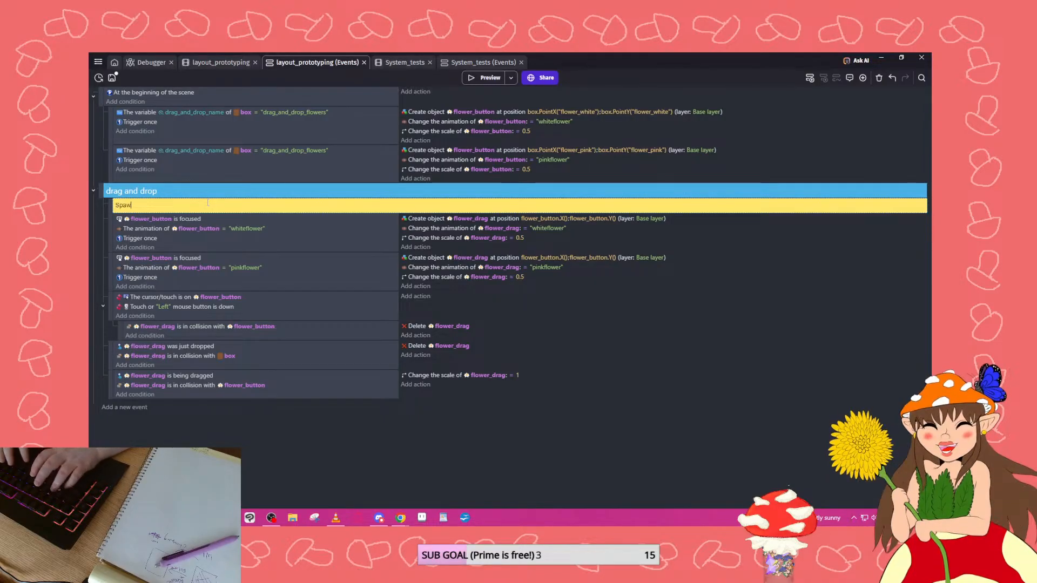
type("ning in obje")
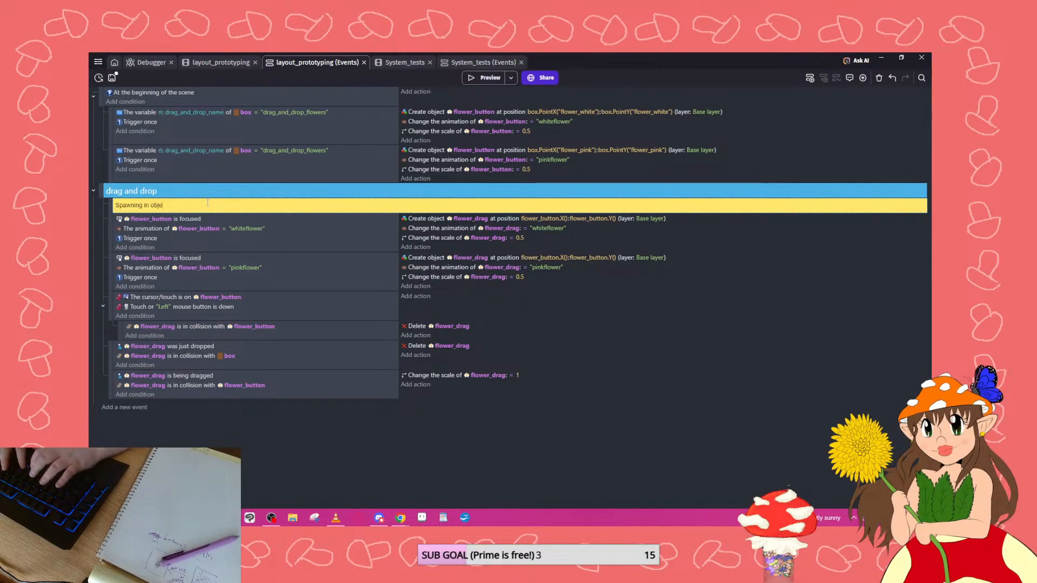
type("cts")
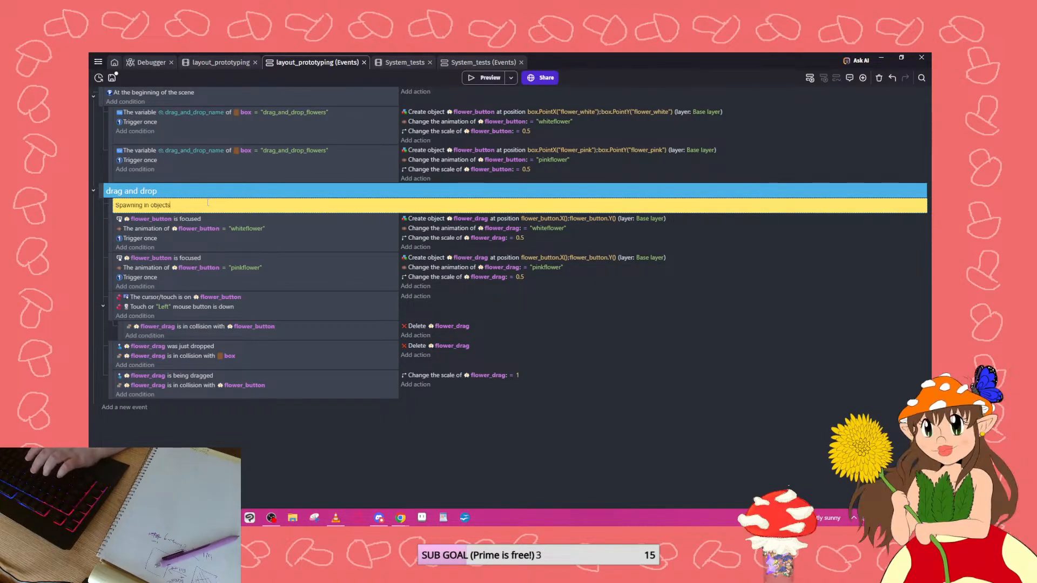
Add the comment "deleting unused object" above the event checking the cursor/touch on flower_button.
left_click(334, 318)
right_click(334, 314)
mouse_move(398, 391)
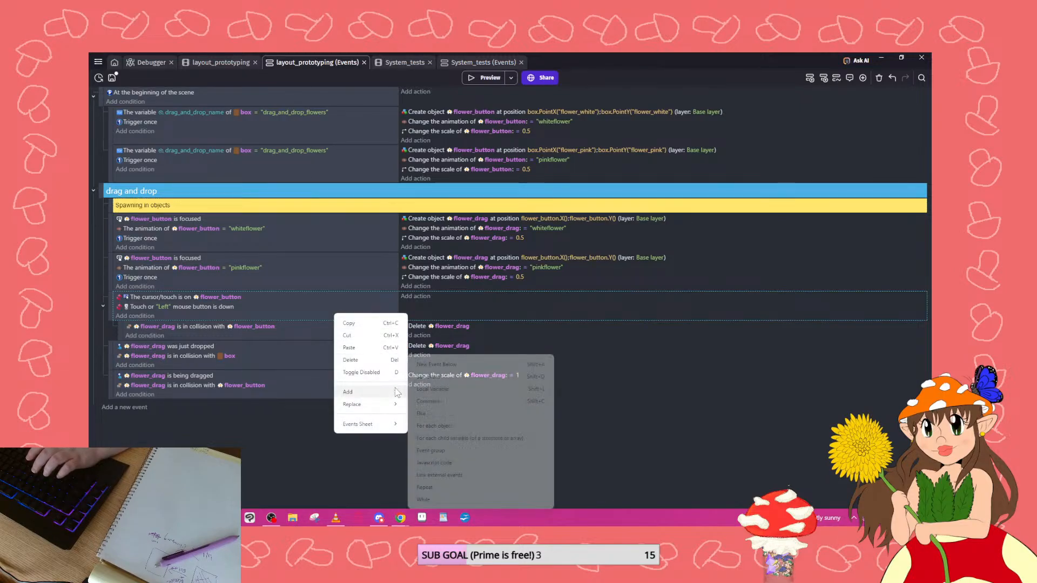
left_click(428, 402)
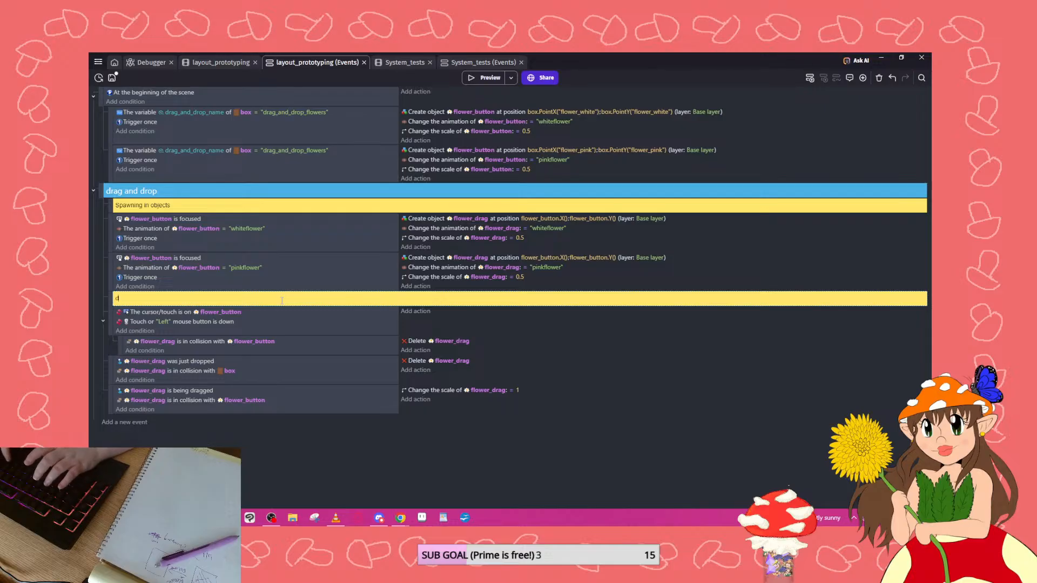
type("eleting un")
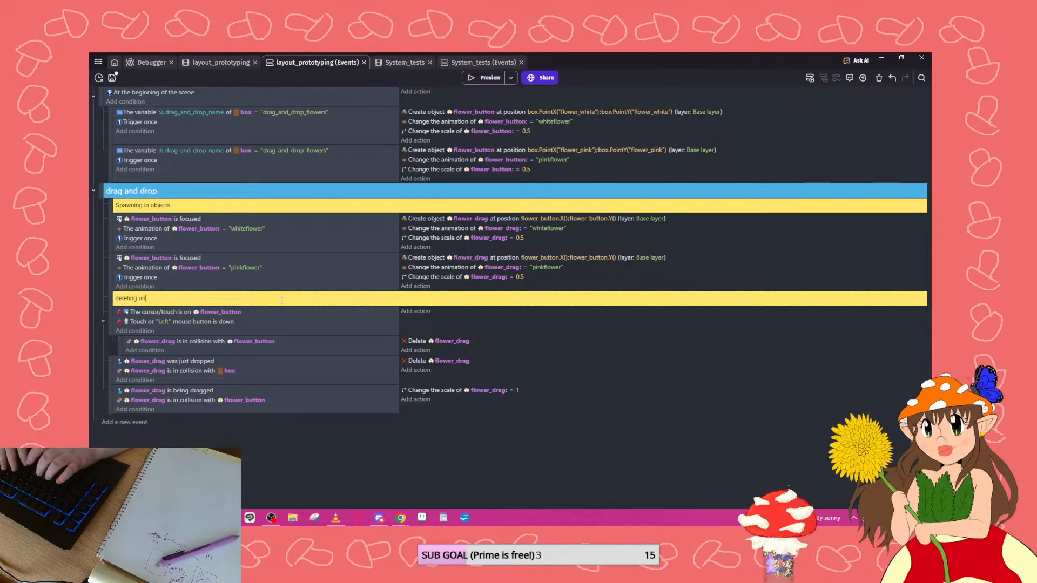
type("used object")
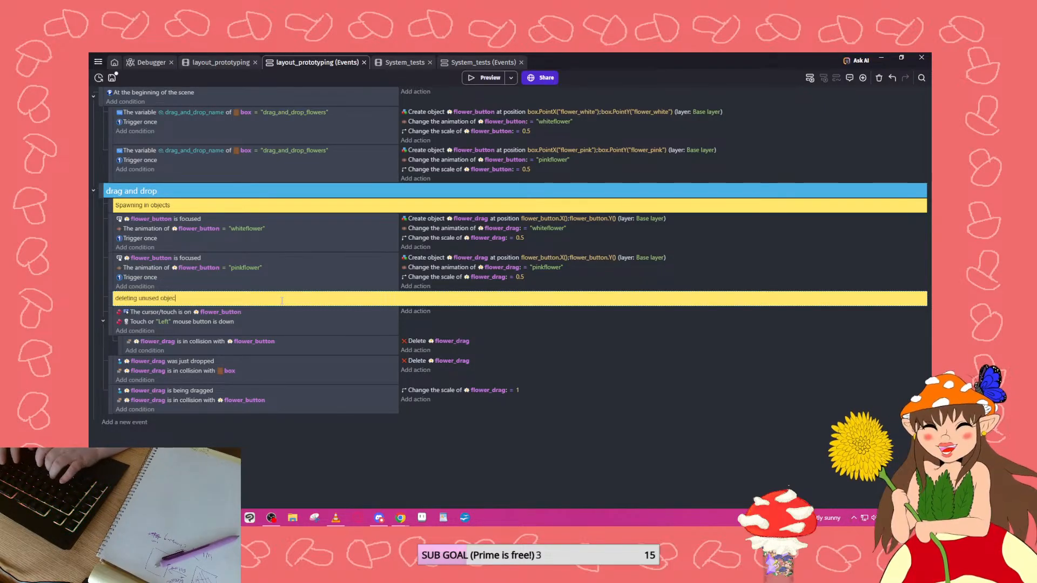
Add the comment "clutter management - deletes objects dropped in the box" above the flower_drag just-dropped event.
left_click(331, 379)
right_click(330, 379)
mouse_move(386, 344)
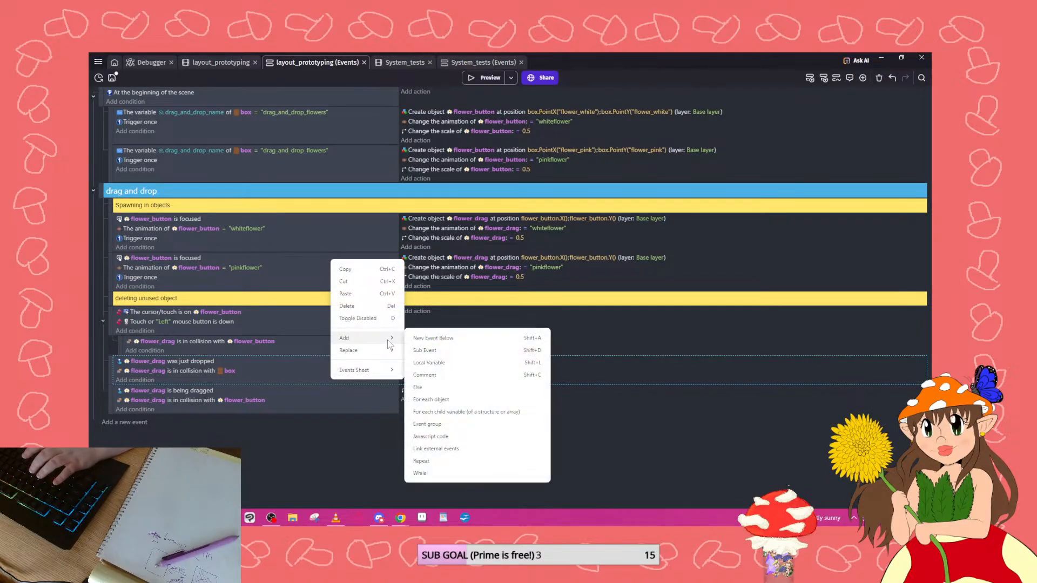
left_click(427, 379)
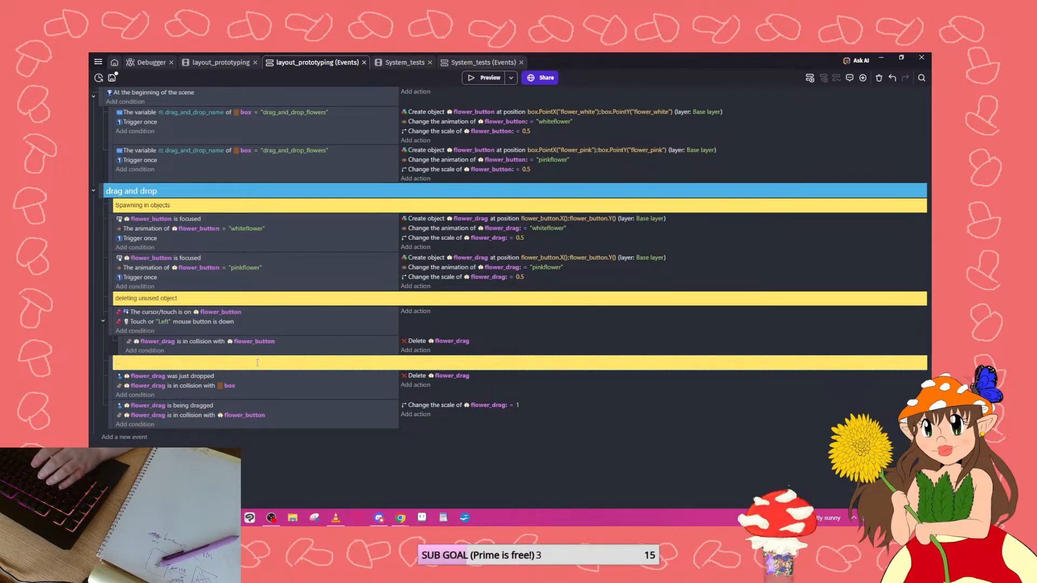
type("clutter ")
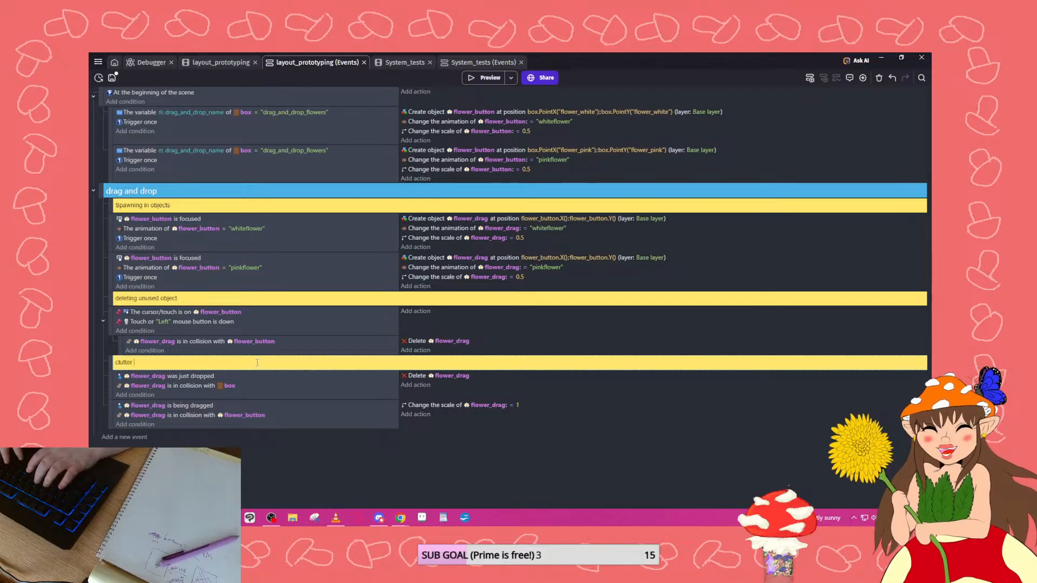
type("management - d")
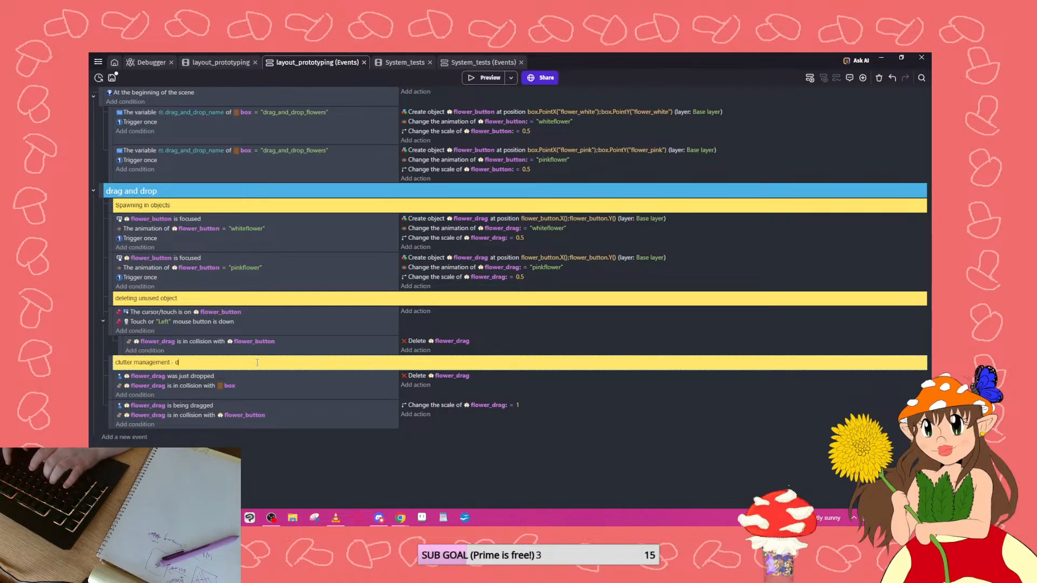
type("eletes obje")
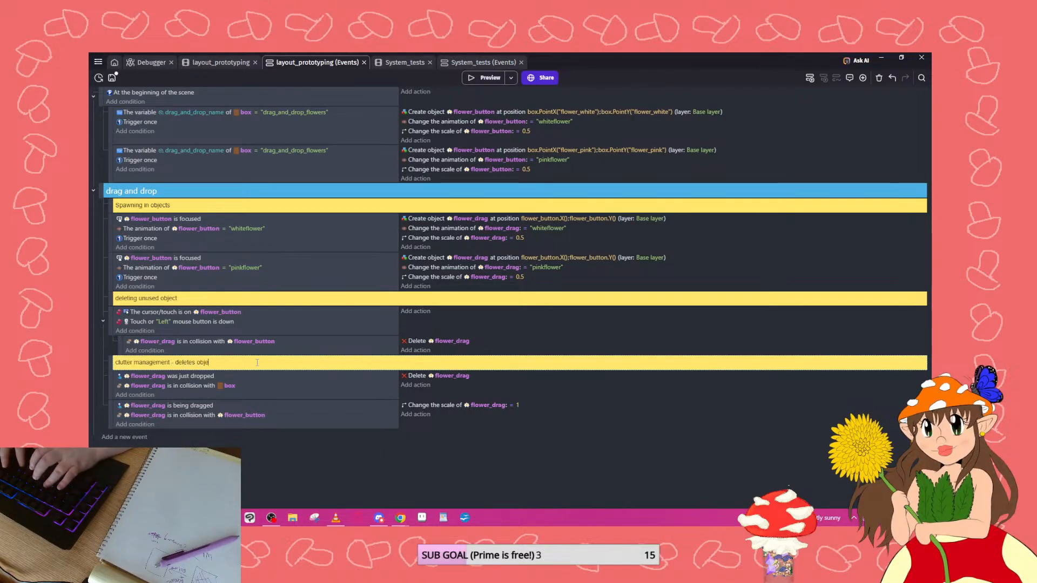
type("cts dropped in the box")
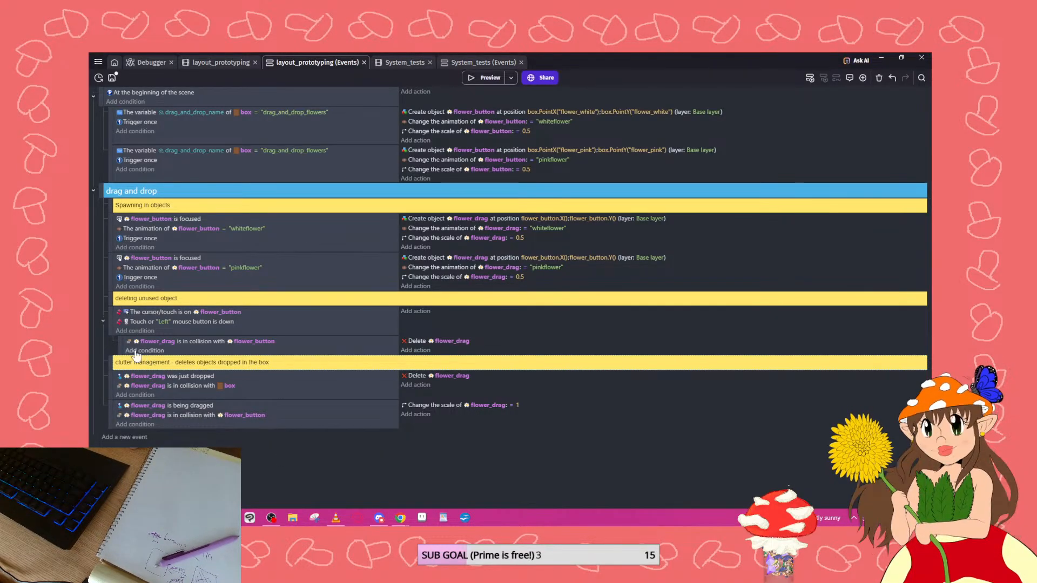
Collapse the sub-event under the cursor/touch event, leaving the drag and drop group expanded.
left_click(103, 321)
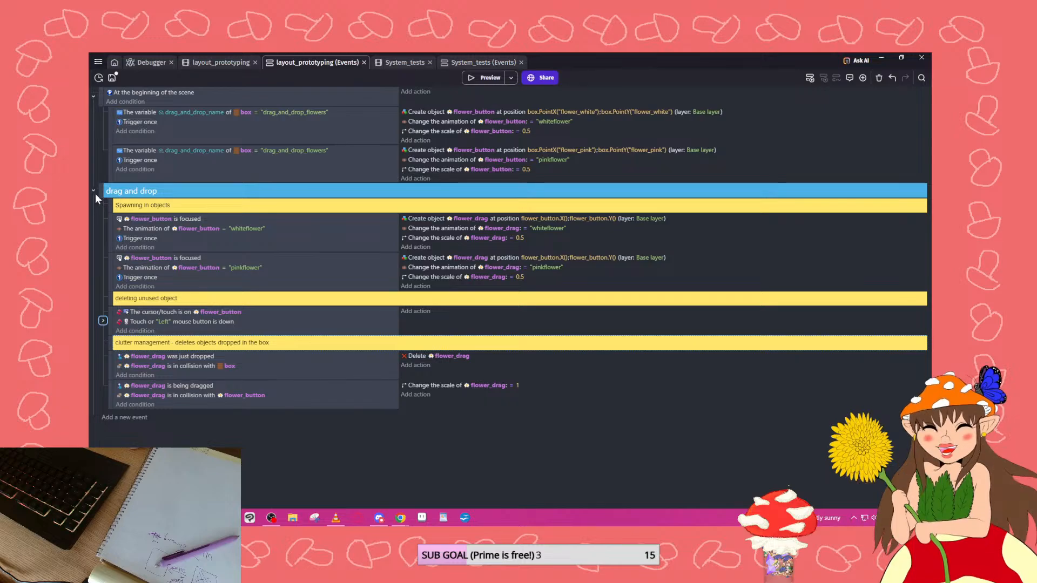
left_click(93, 190)
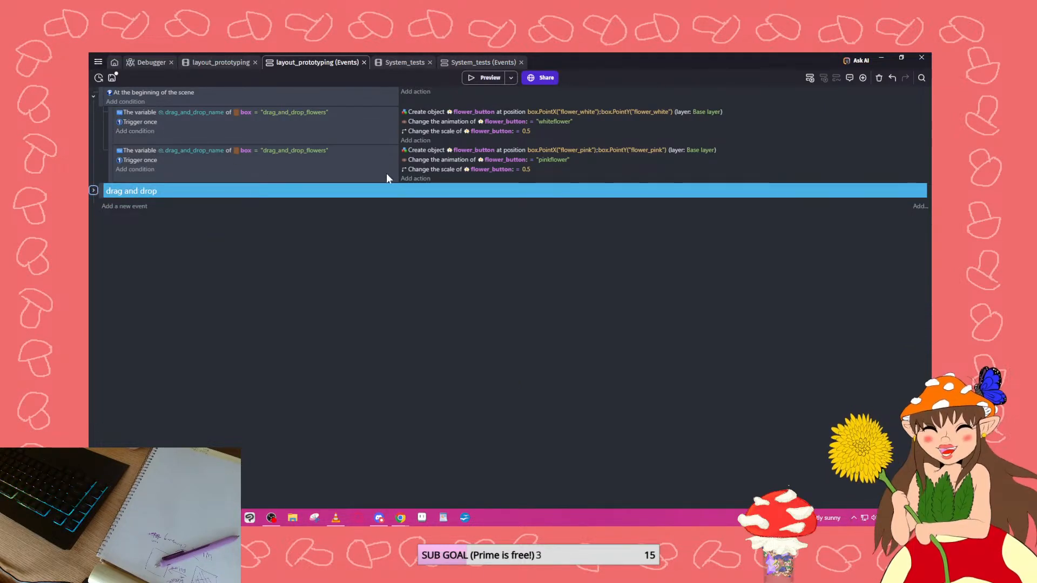
left_click(196, 62)
left_click(282, 64)
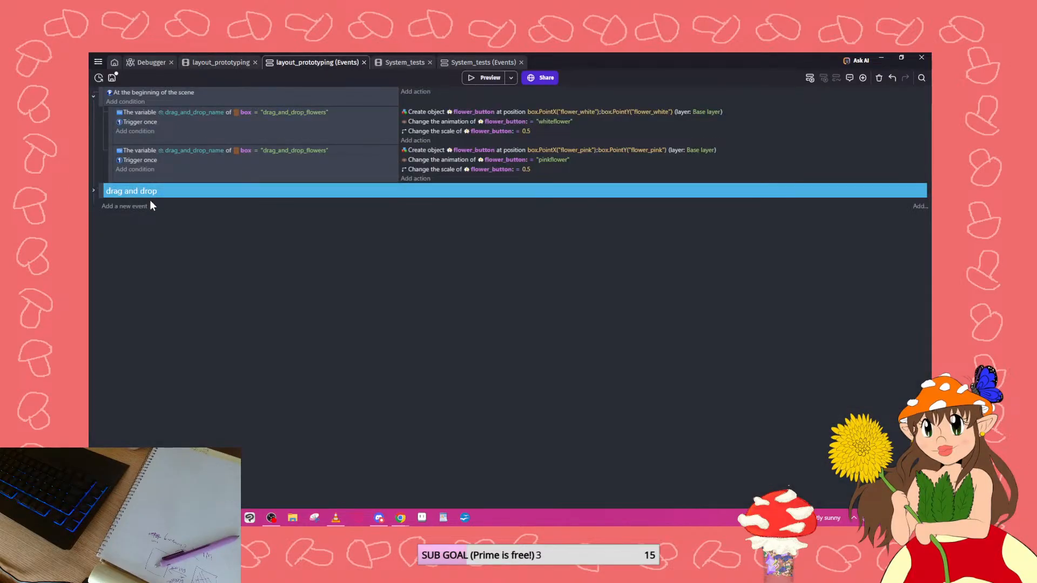
left_click(93, 191)
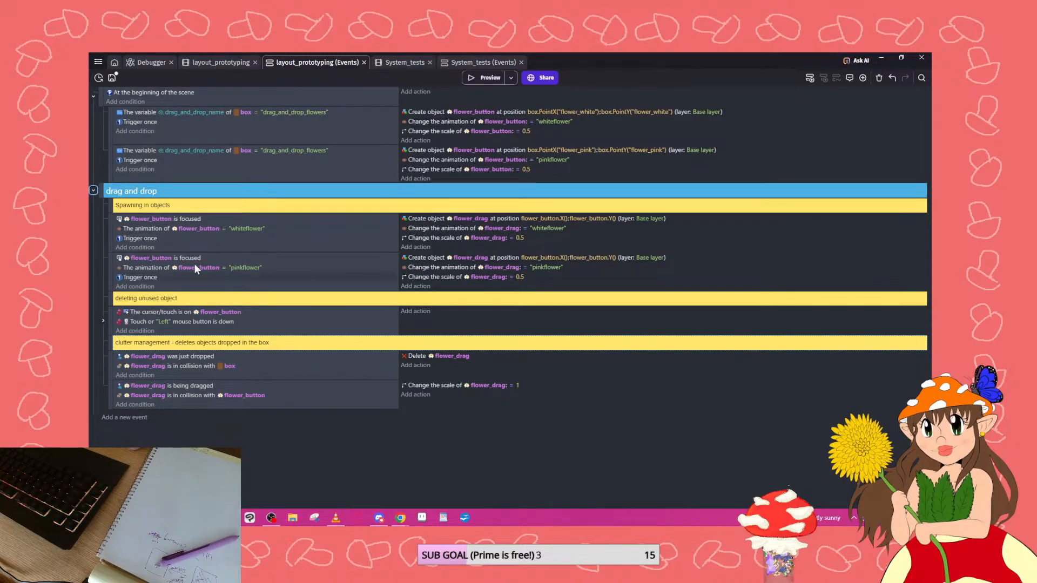
Copy the whole drag and drop group and open the draganddrop external events.
right_click(212, 196)
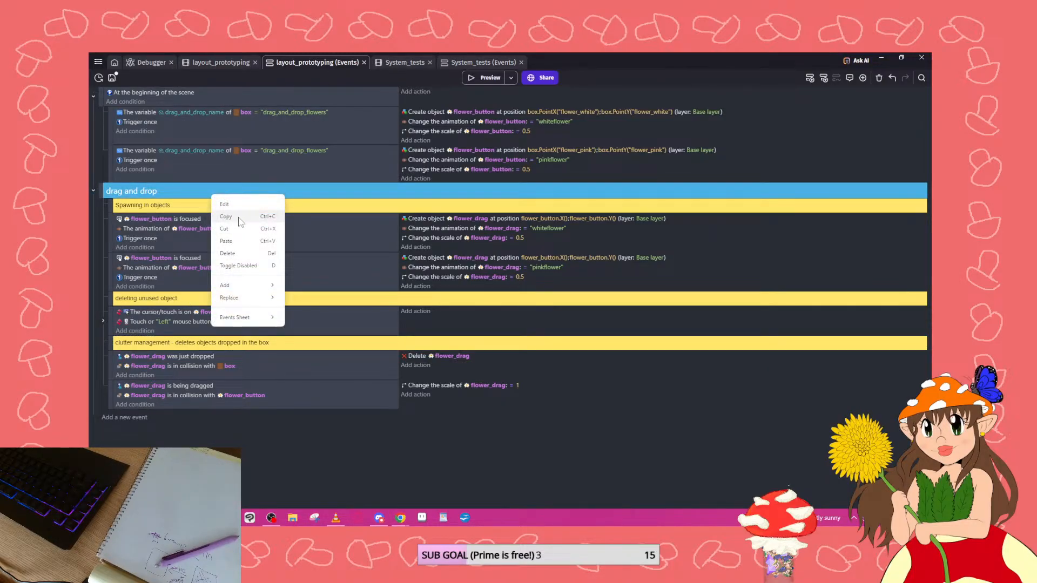
left_click(241, 221)
left_click(98, 62)
left_click(138, 310)
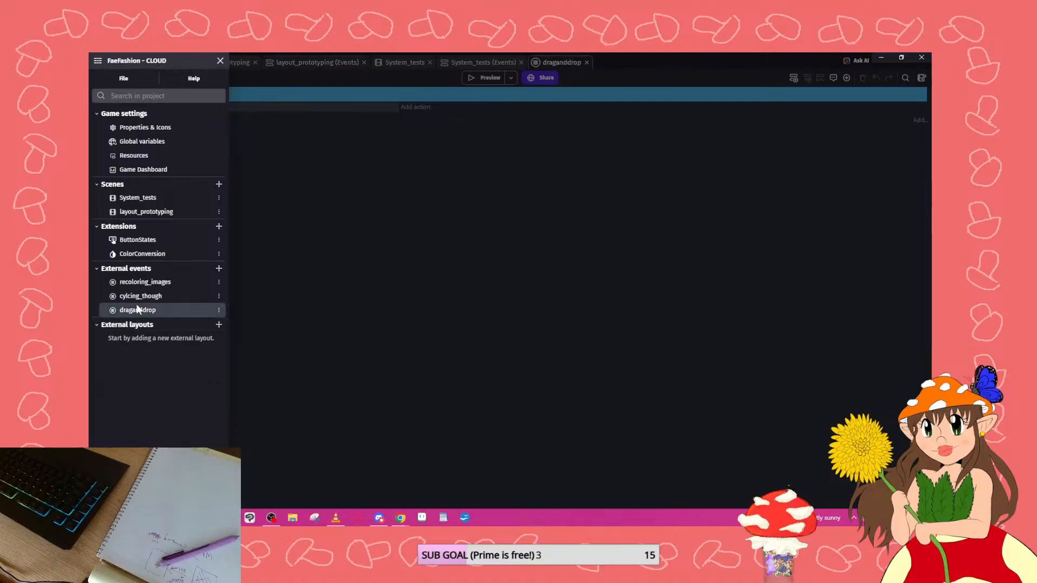
left_click(347, 297)
Replace the old drag and drop group in the external events with the copied commented group.
right_click(237, 98)
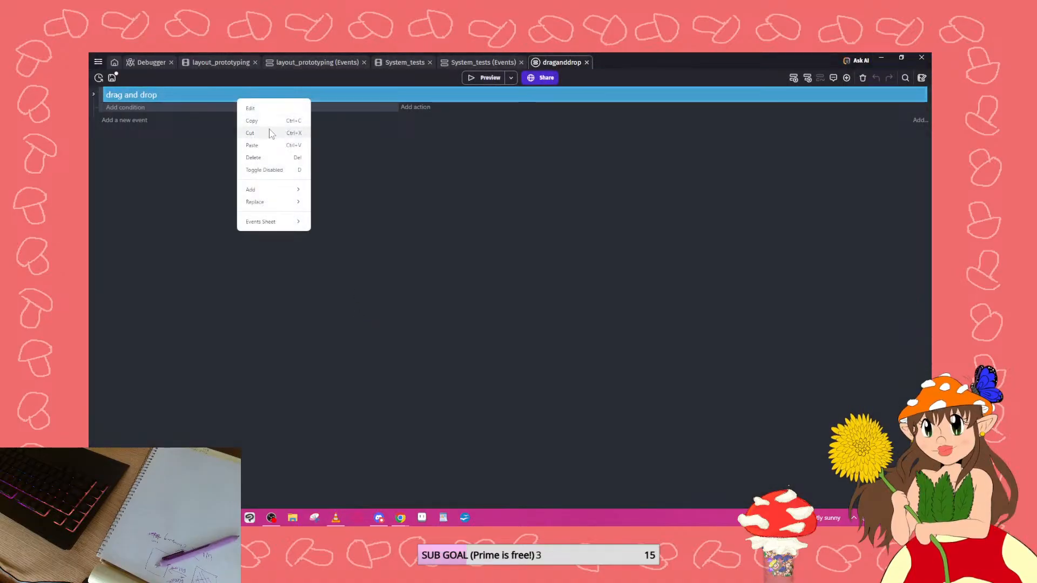
left_click(272, 157)
right_click(224, 93)
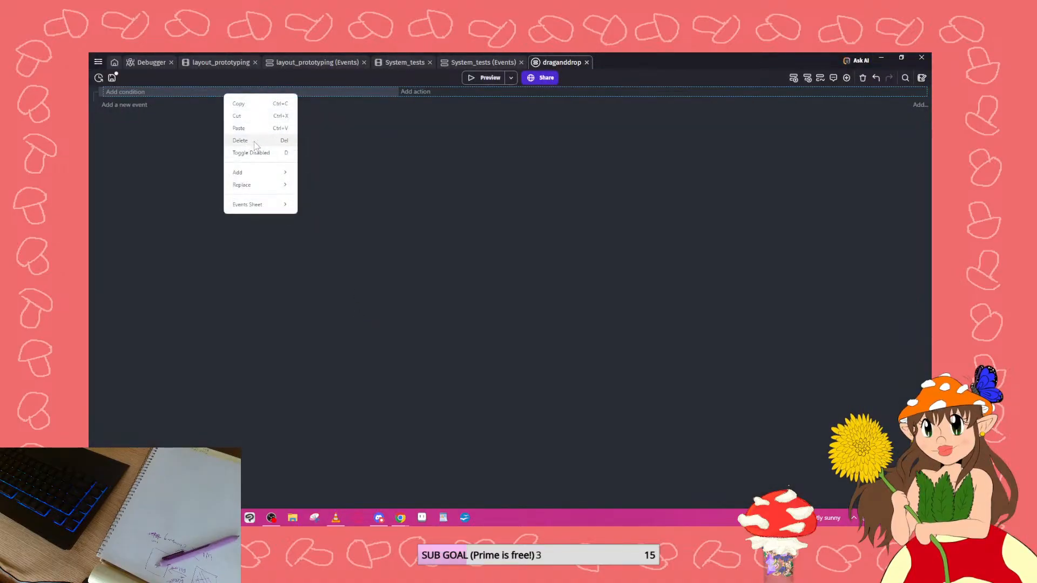
key("Escape")
key("ctrl+z")
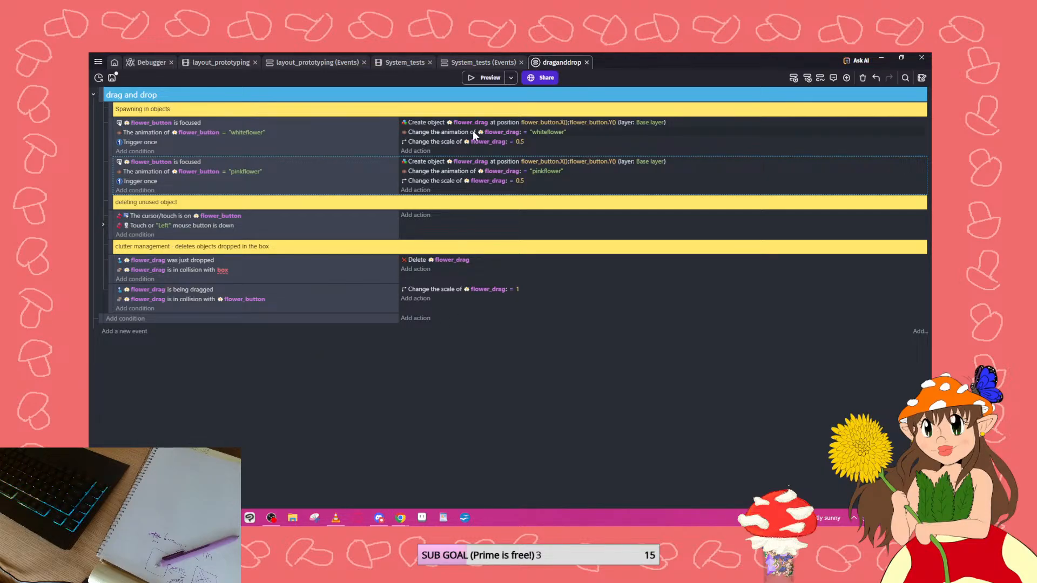
Check the System_tests scene and its events sheet, and close that events sheet.
left_click(414, 63)
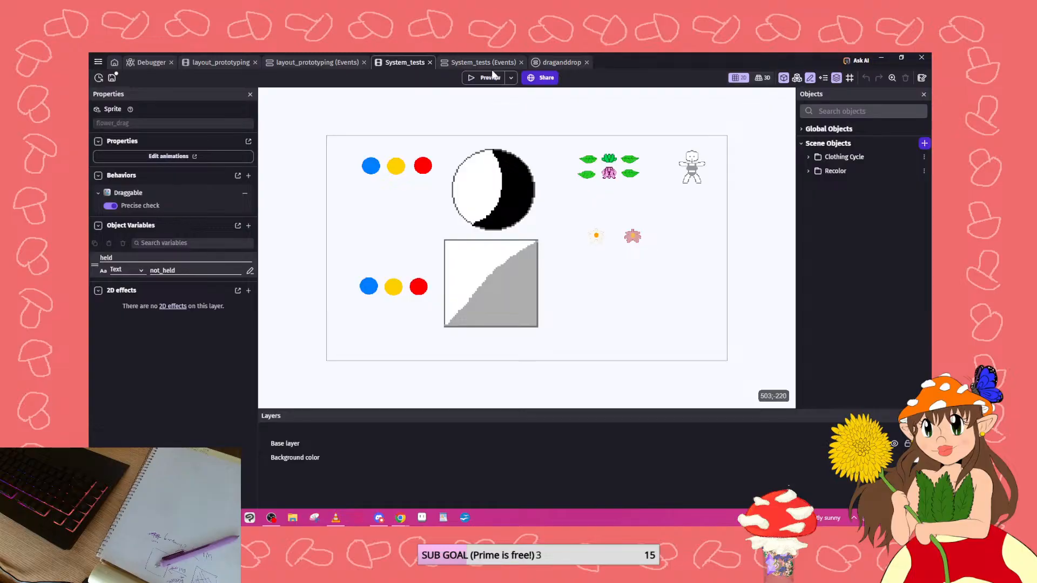
left_click(466, 64)
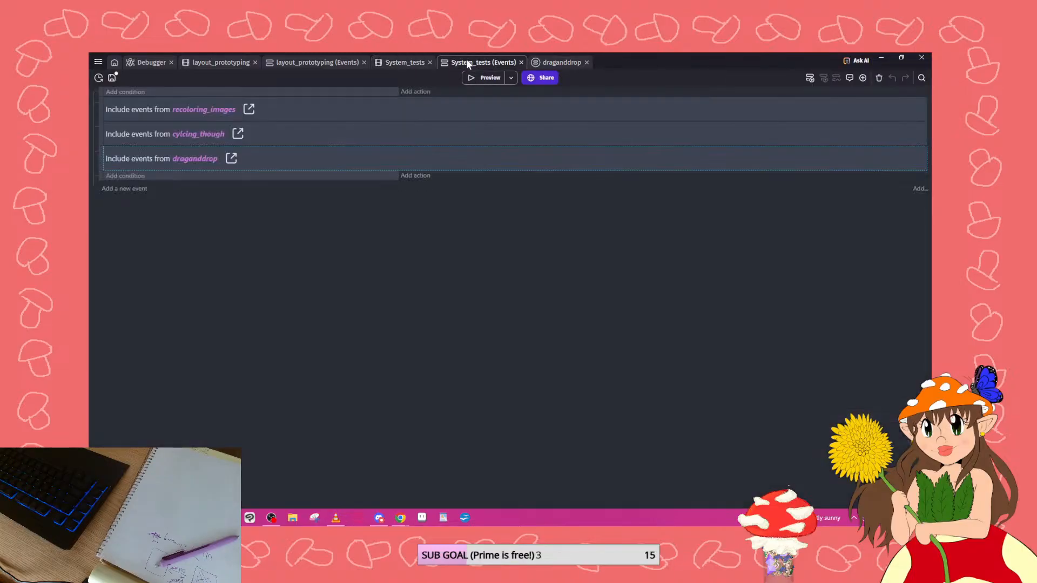
left_click(522, 62)
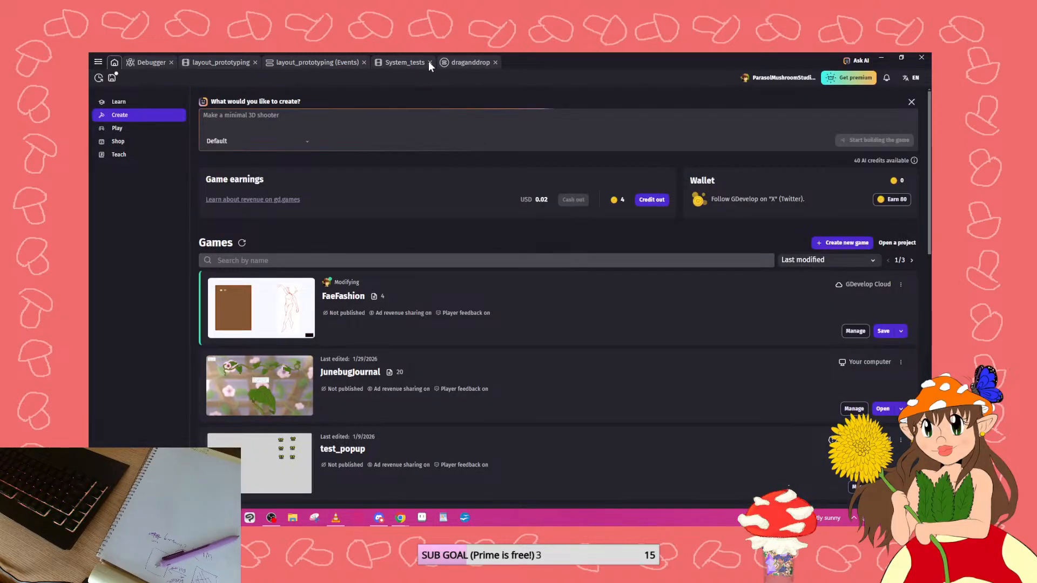
Close the System_tests scene and the draganddrop external events, and return to the layout_prototyping events sheet.
left_click(430, 63)
left_click(396, 60)
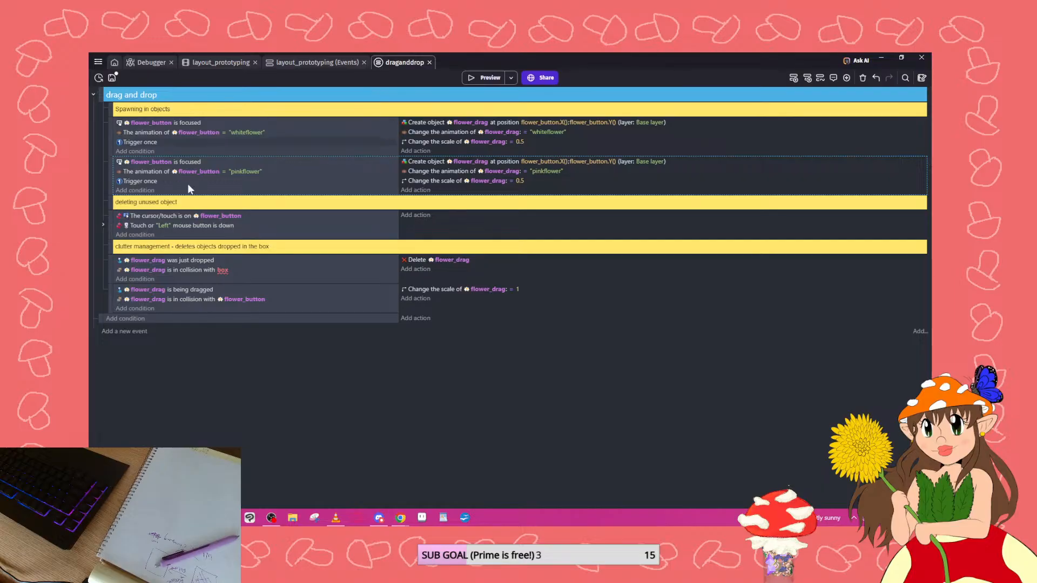
left_click(430, 62)
left_click(296, 63)
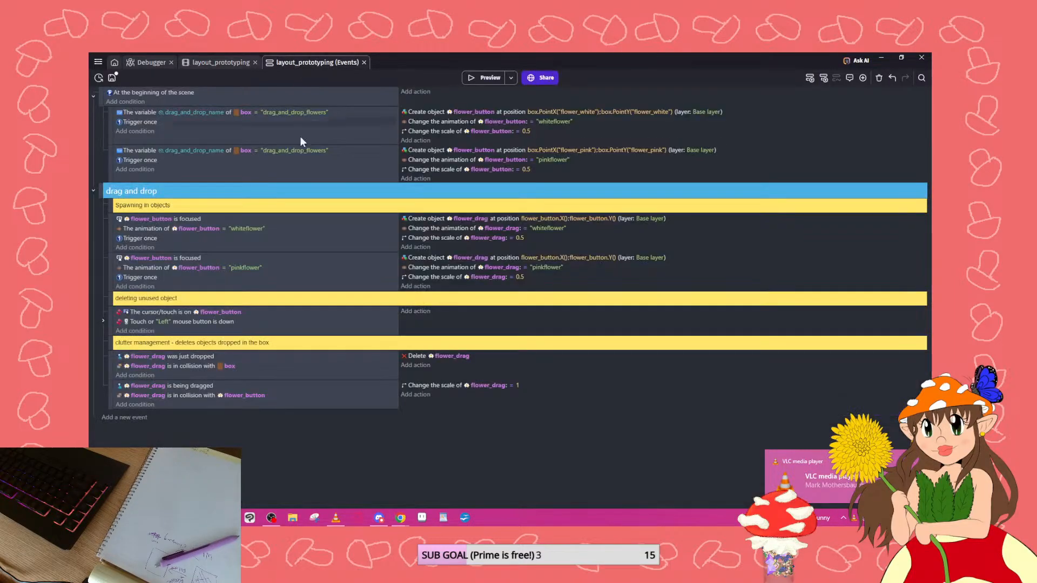
Collapse the drag and drop group in the layout_prototyping events and disable it.
left_click(94, 192)
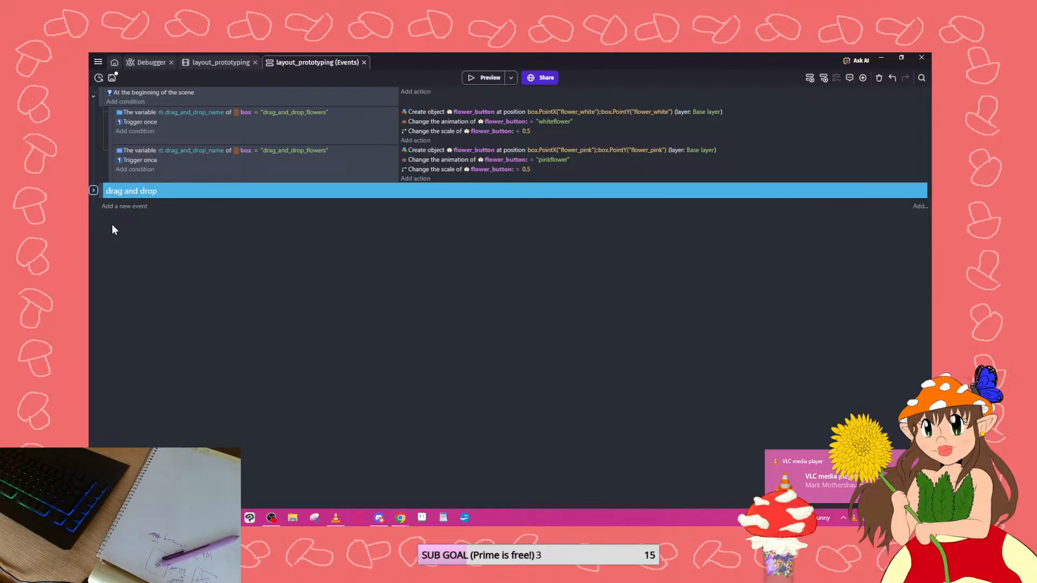
right_click(168, 195)
left_click(202, 267)
Add an empty event below the disabled group, followed by a link to the draganddrop external events.
left_click(145, 206)
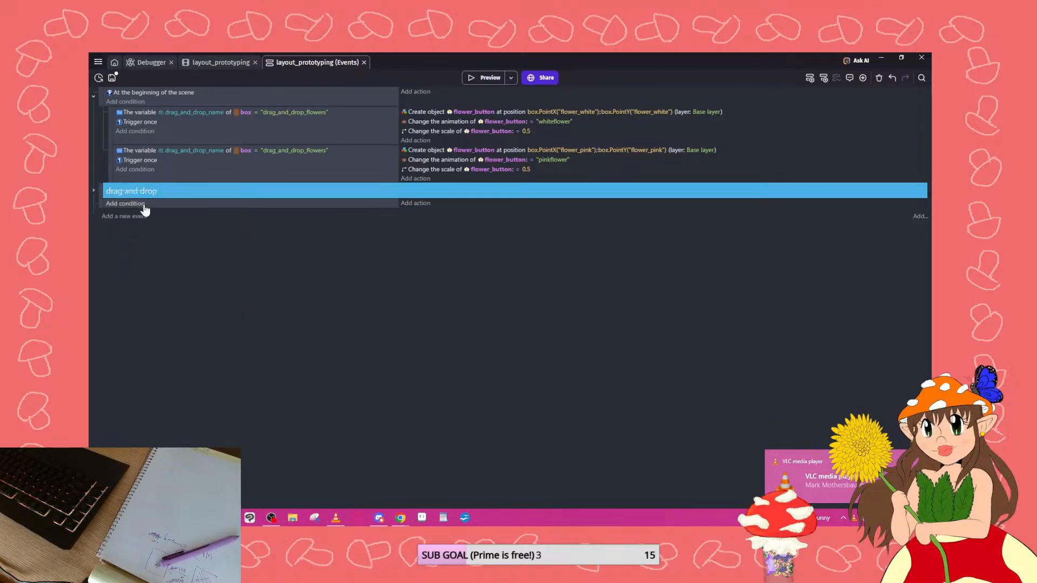
right_click(146, 203)
mouse_move(184, 283)
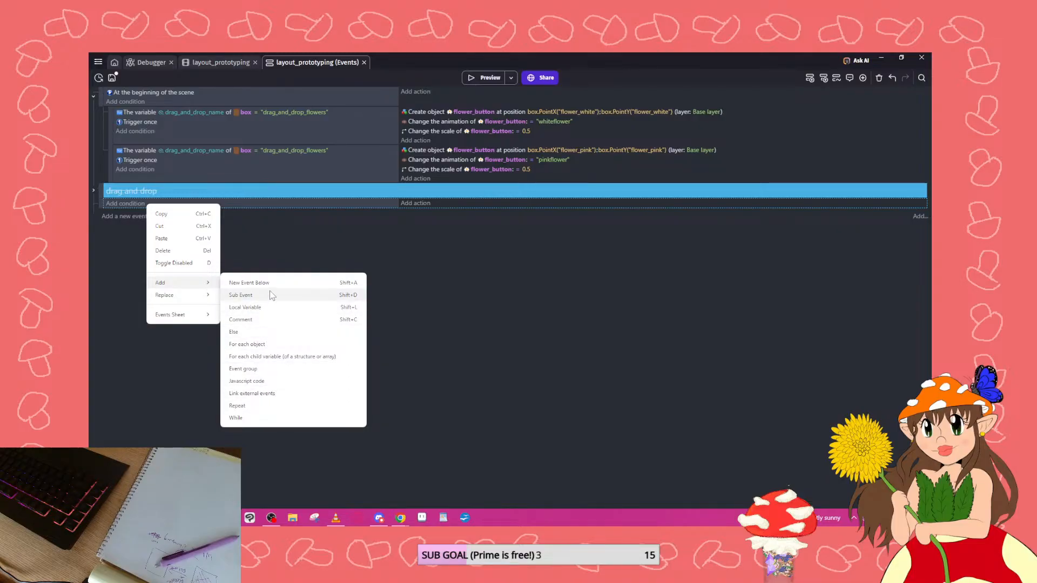
left_click(253, 393)
left_click(280, 221)
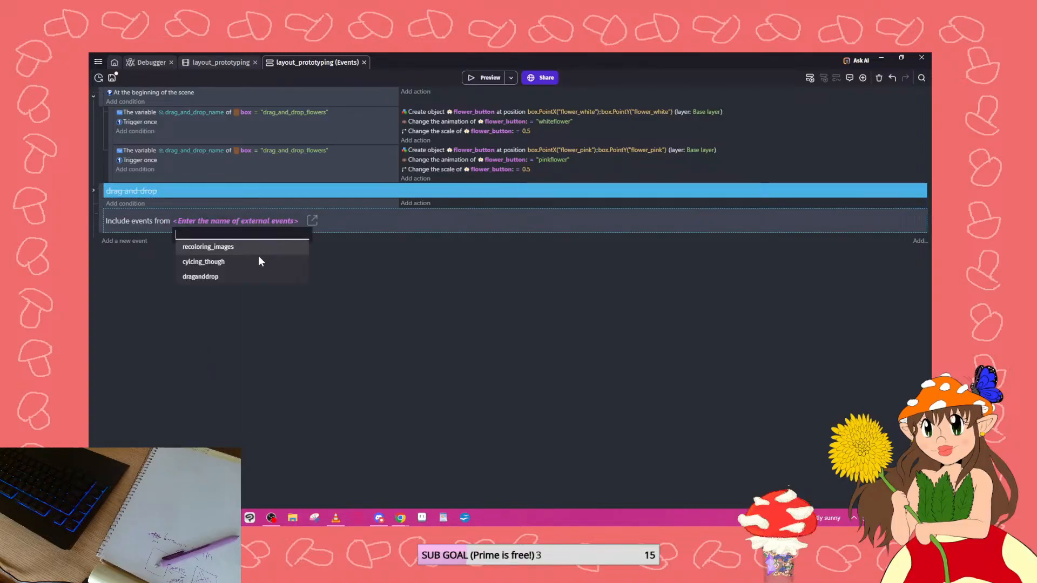
left_click(281, 276)
Preview the game to test the white flower's drag and drop, and close the preview and its diagnostic report.
left_click(483, 77)
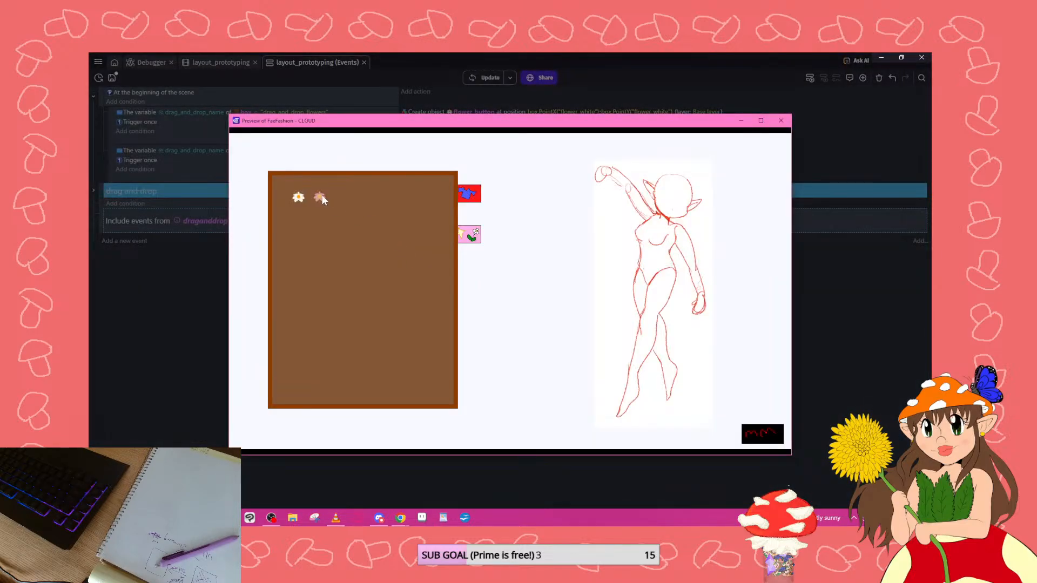
left_click_drag(297, 197, 330, 251)
left_click(781, 120)
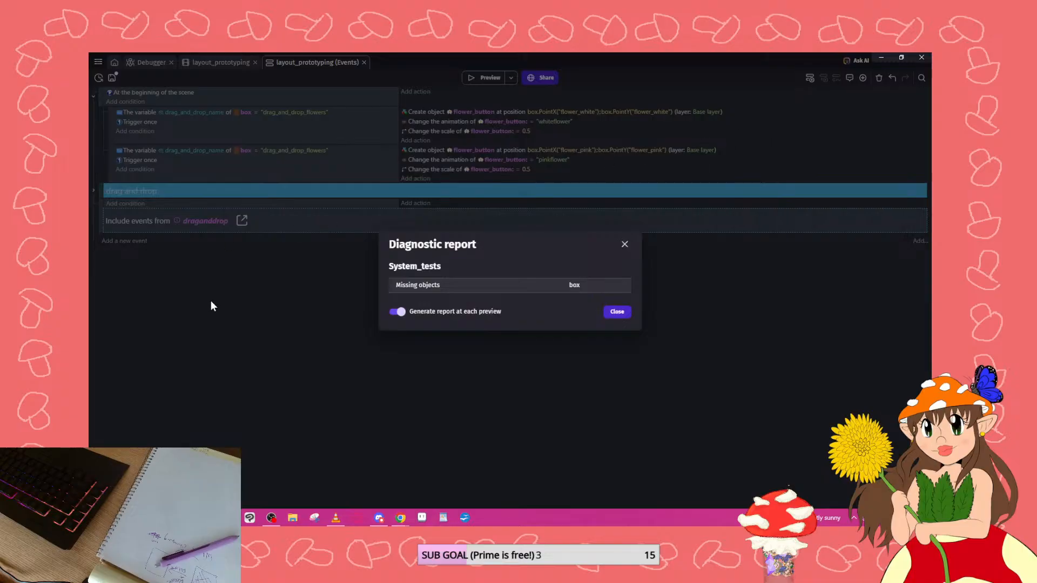
left_click(615, 311)
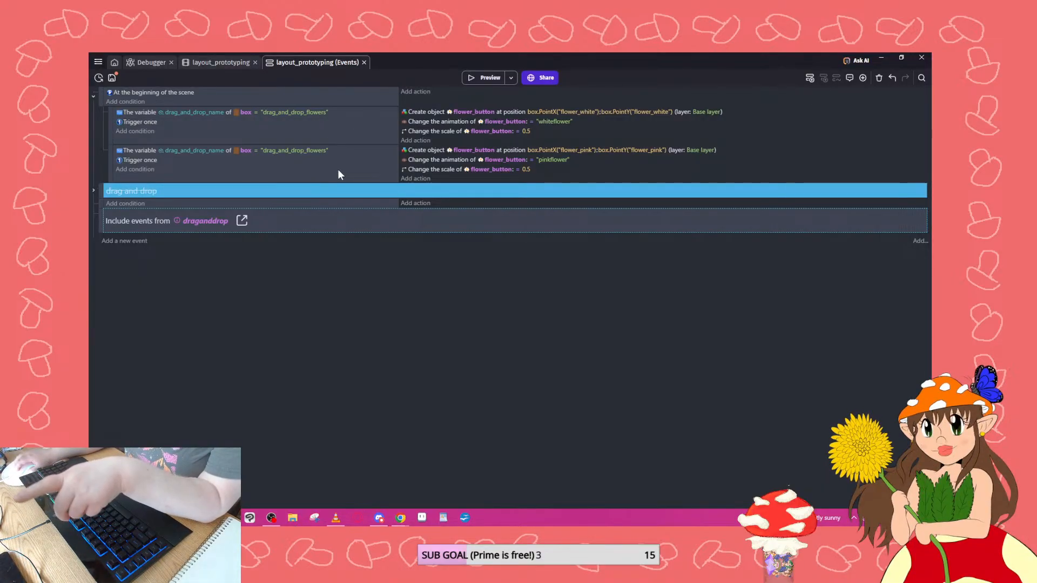
Add a new event below the external events link with the condition that the tabs object is clicked.
left_click(138, 241)
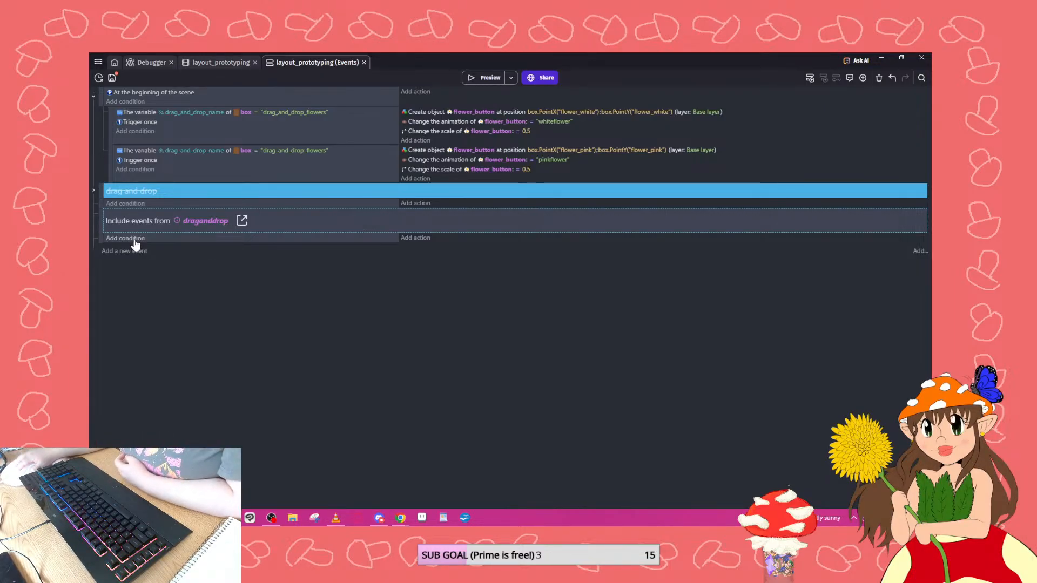
left_click(132, 238)
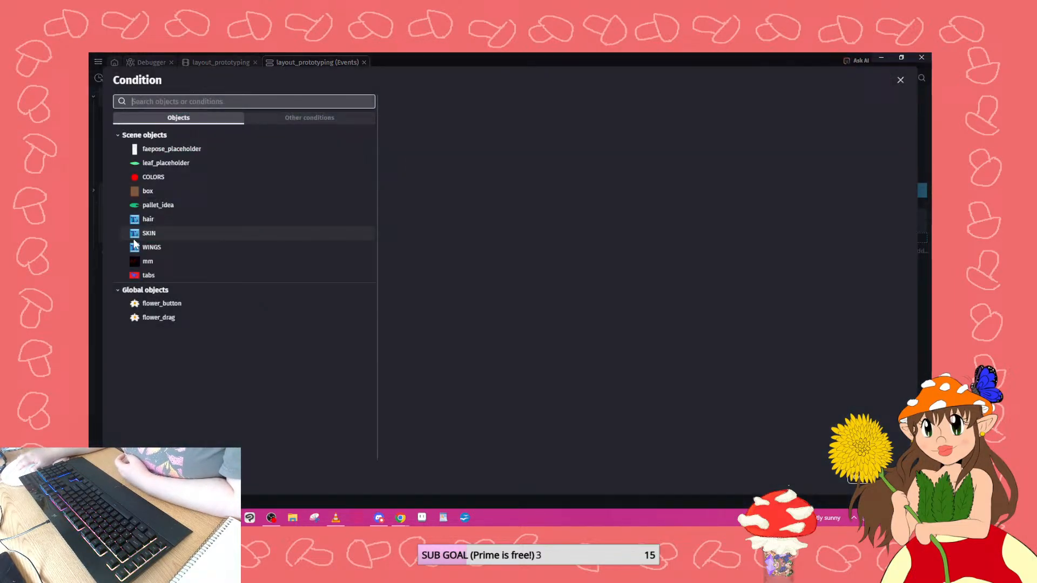
left_click(151, 274)
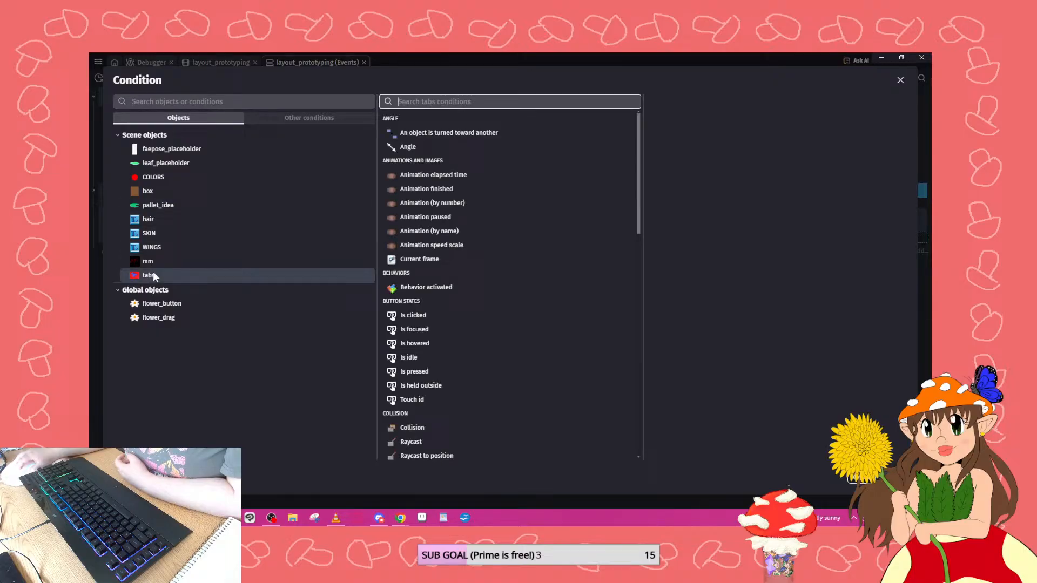
left_click(413, 316)
left_click(891, 474)
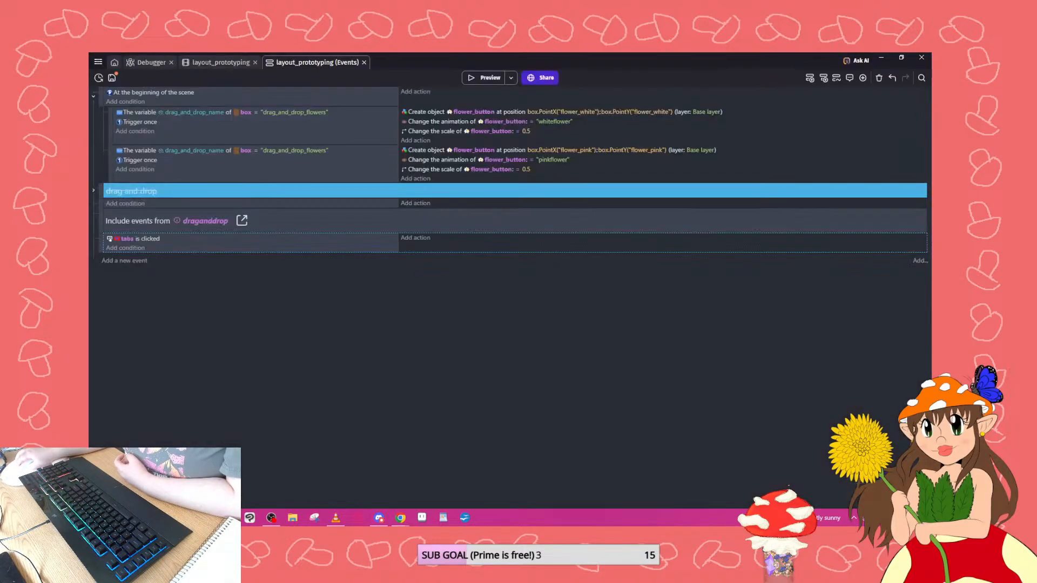
Add an "Animation (by name)" condition for tabs to the same event, leaving the animation unchosen.
left_click(126, 248)
left_click(150, 274)
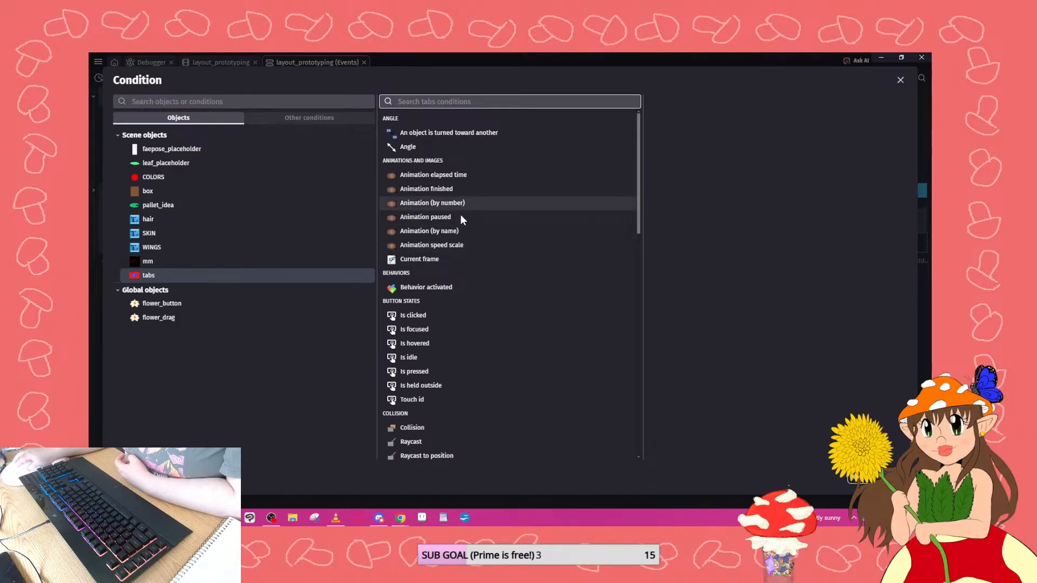
left_click(465, 231)
left_click(697, 192)
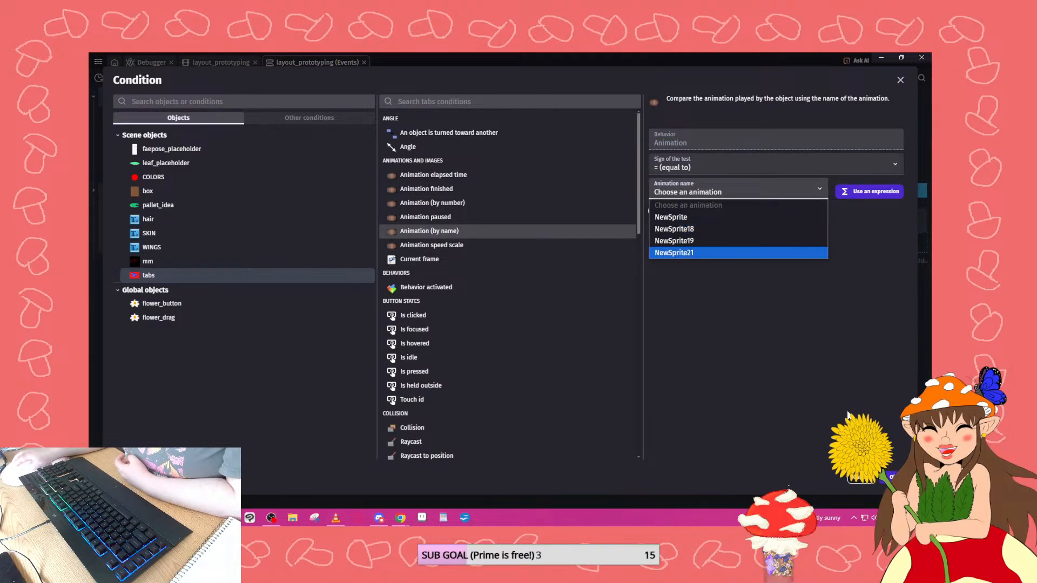
left_click(892, 476)
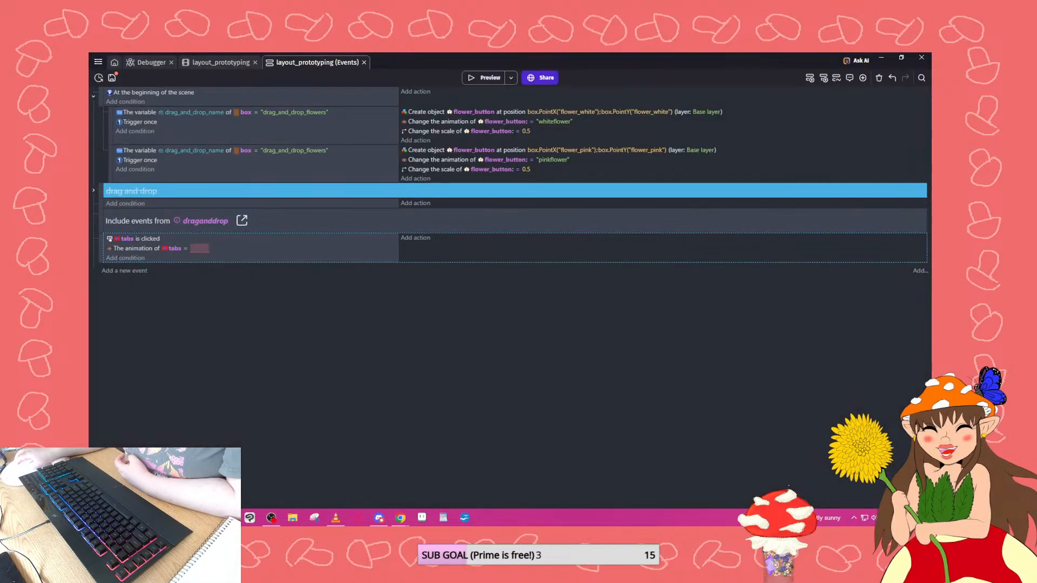
Open the tabs object from the scene and rename its Animation #0 to "cloths" and Animation #1 to "face".
left_click(206, 63)
double_click(830, 312)
key("Tab")
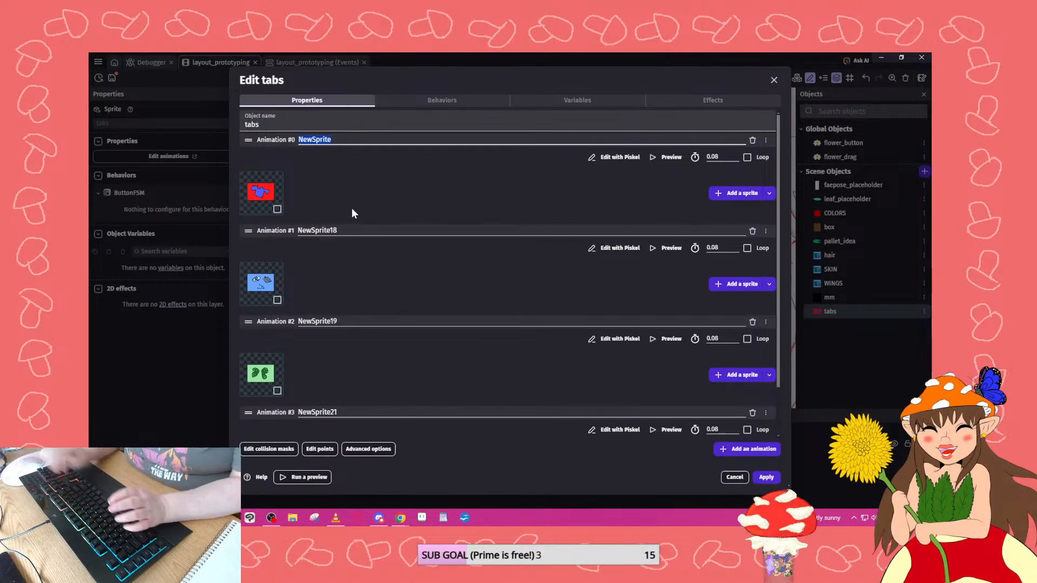
type("tops")
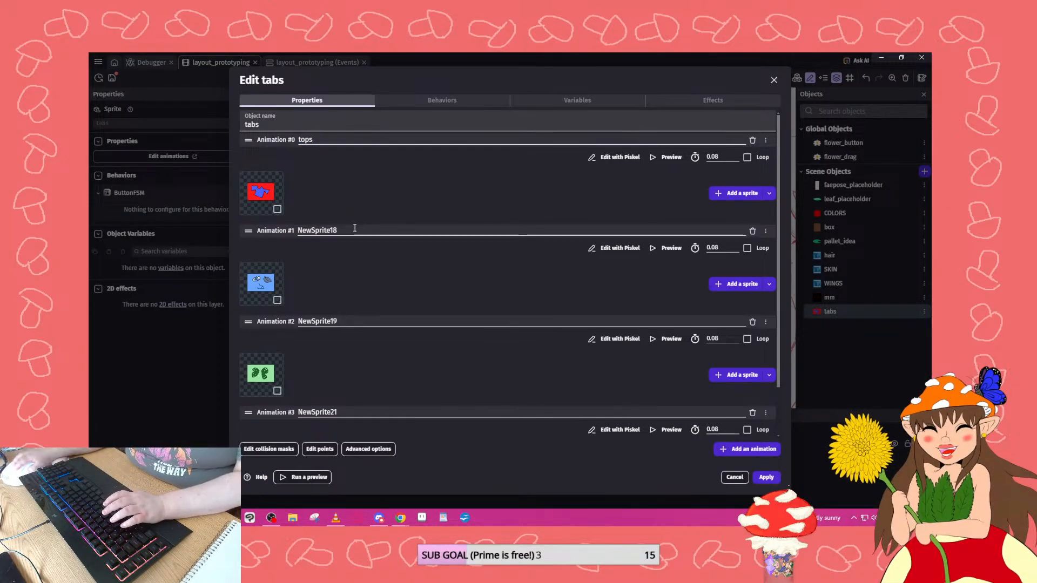
key("BackSpace")
key("BackSpace")
key("BackSpace")
key("BackSpace")
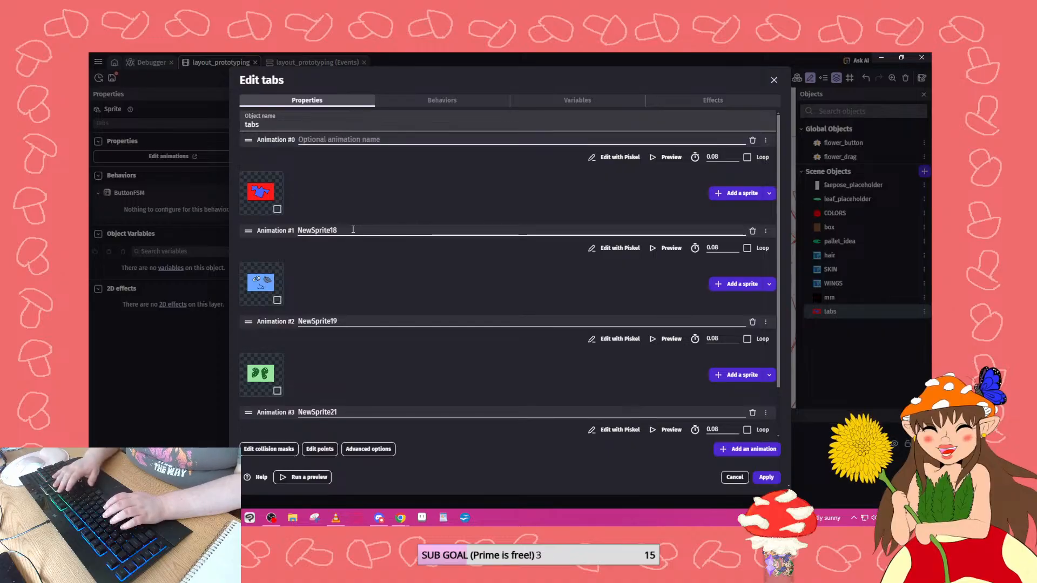
type("cloths")
left_click(353, 230)
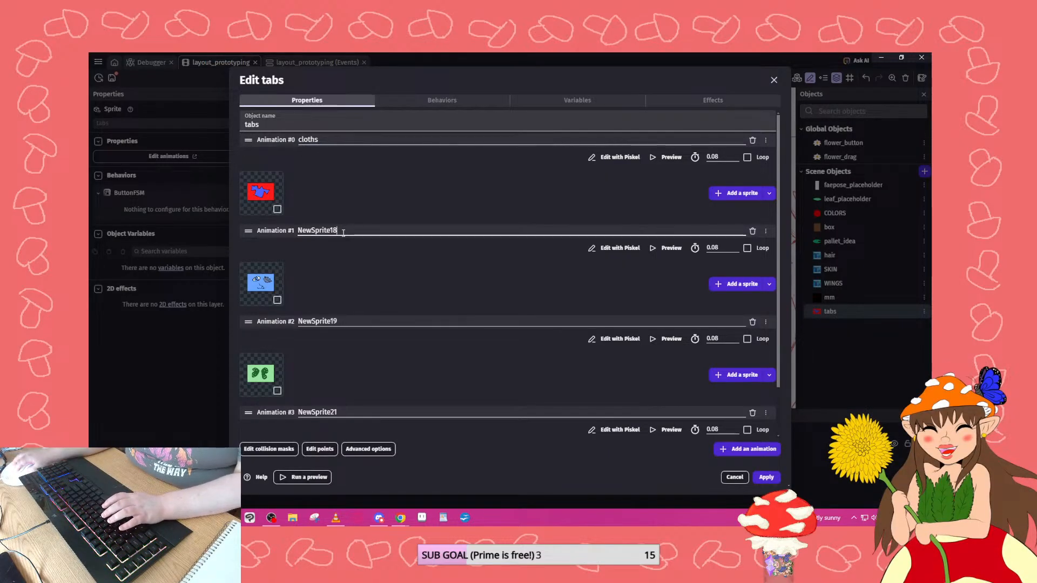
type("face")
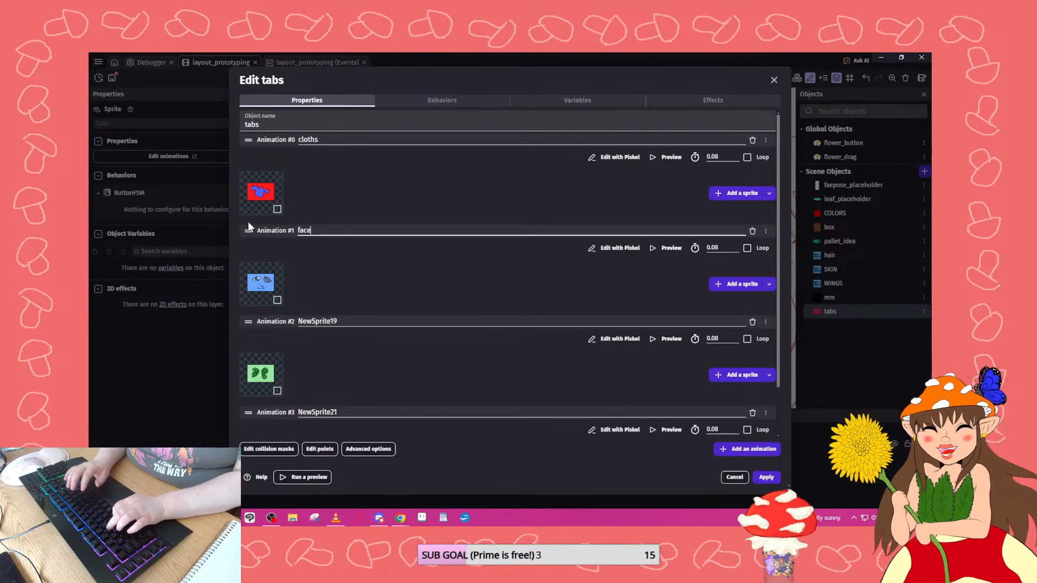
Rename the tabs object's Animation #2 to "body" and Animation #3 to "sparkles", and apply the changes.
left_click(326, 320)
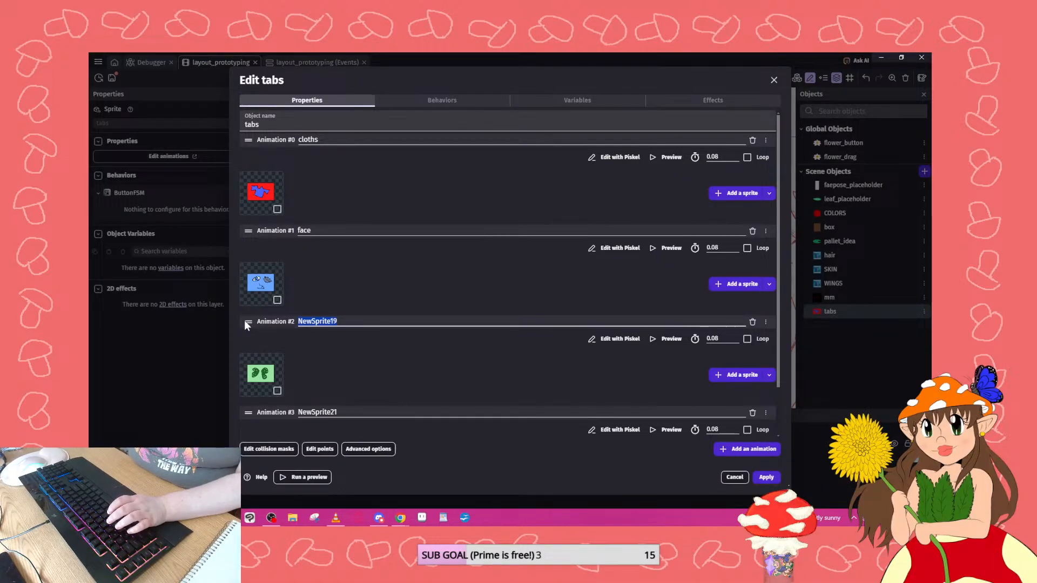
scroll(356, 335, "down", 1)
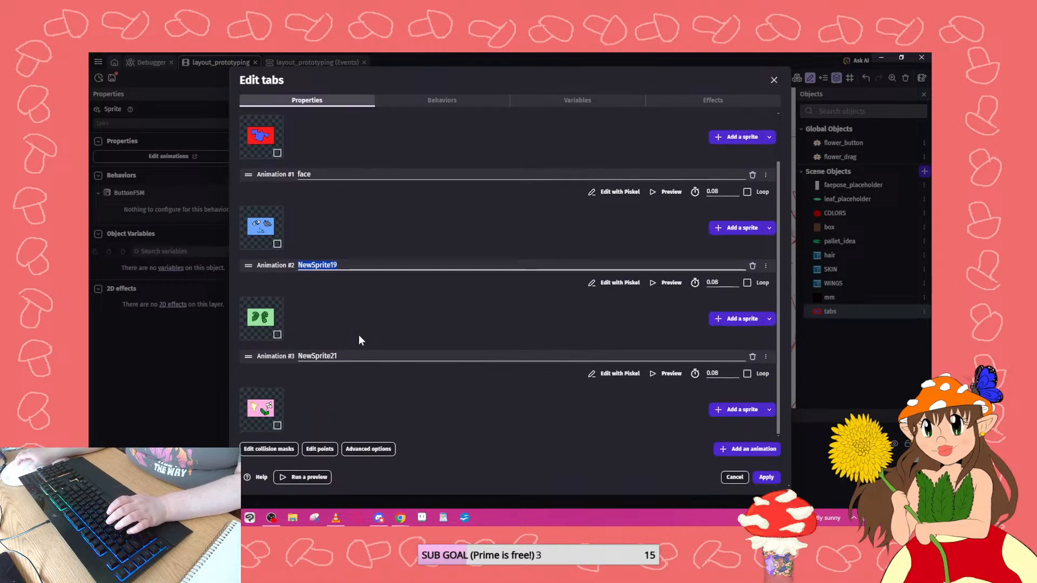
scroll(357, 319, "up", 1)
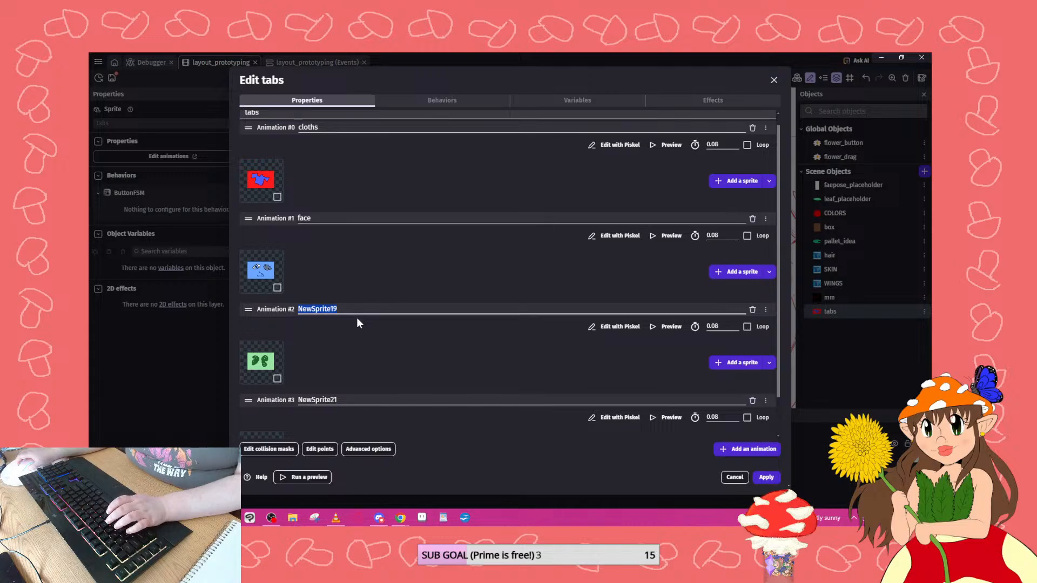
type("bo")
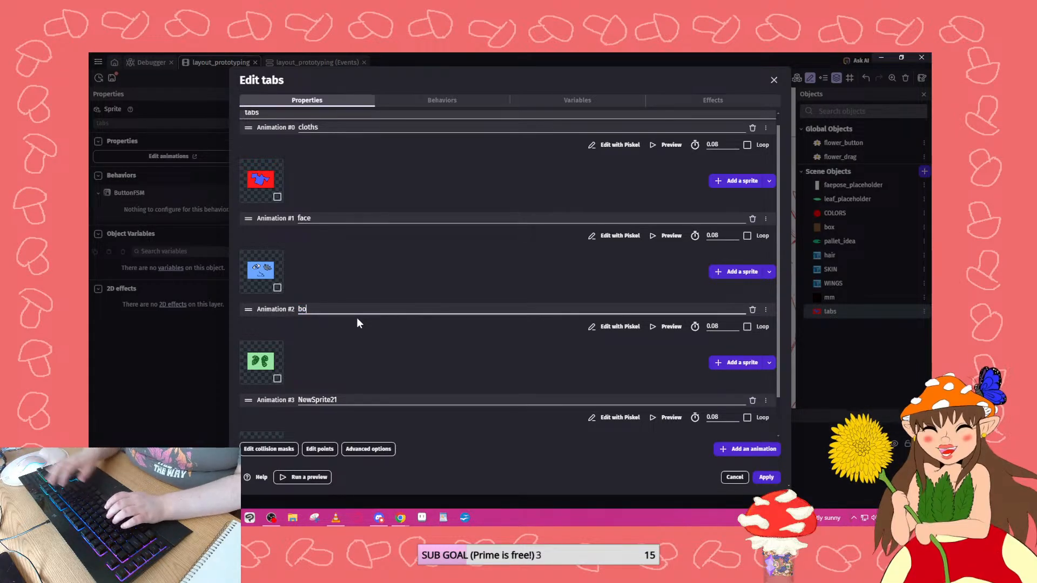
type("dy")
scroll(356, 323, "down", 1)
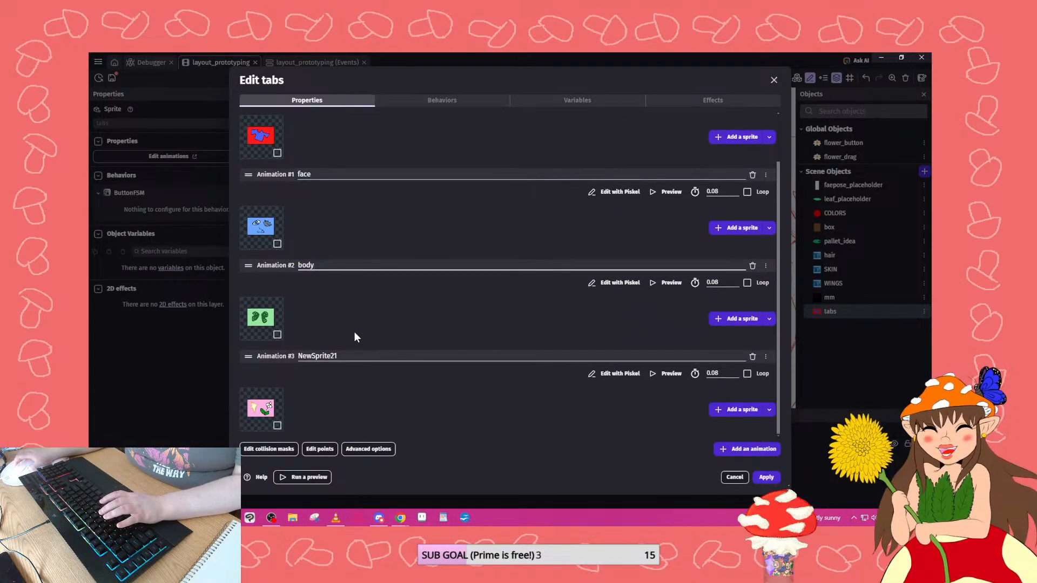
left_click(261, 352)
type("sparkles")
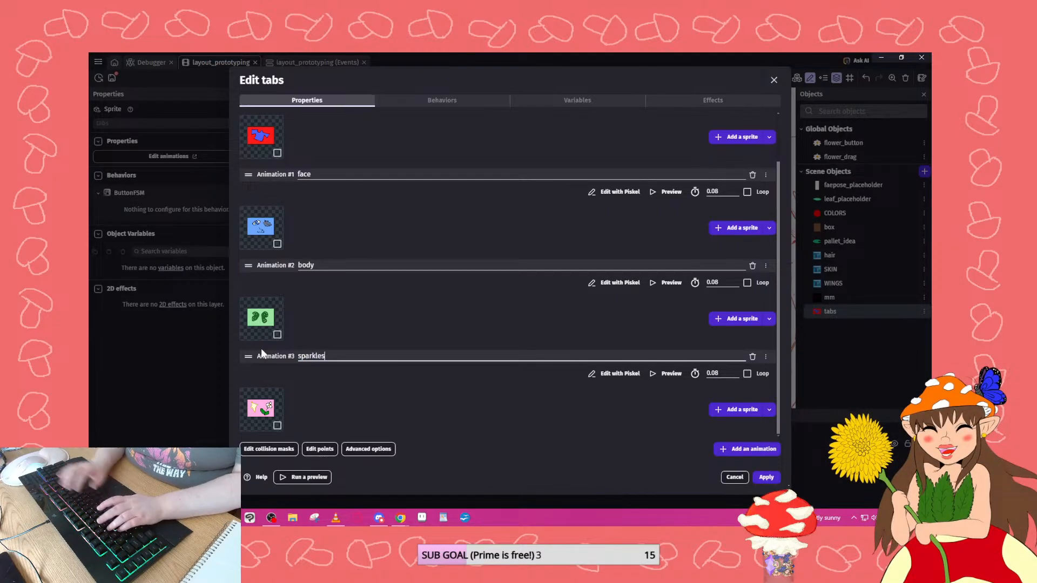
left_click(766, 477)
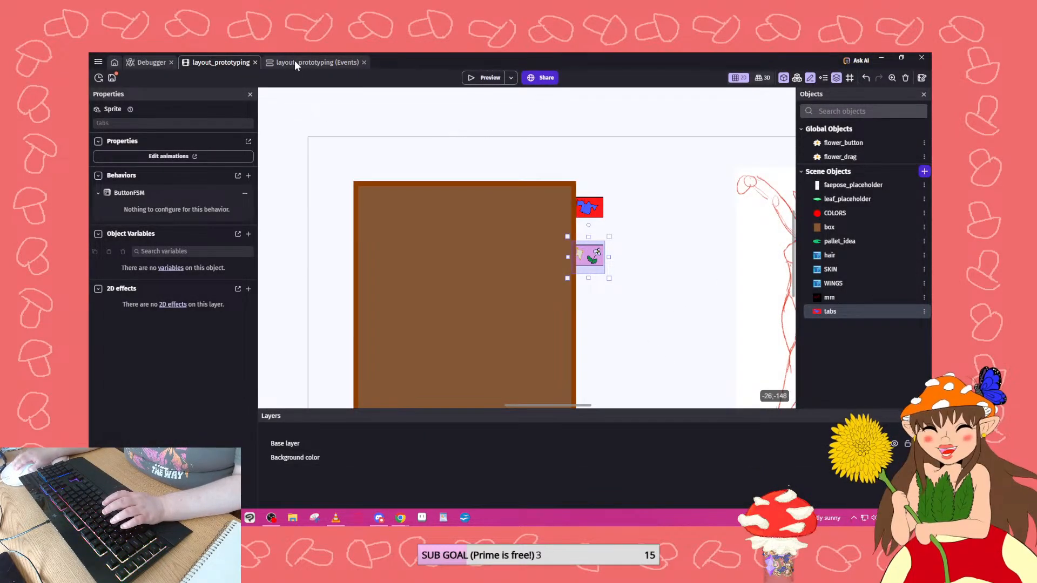
Set the animation in the tabs event's animation condition to "sparkles".
left_click(293, 62)
left_click(199, 248)
left_click(229, 268)
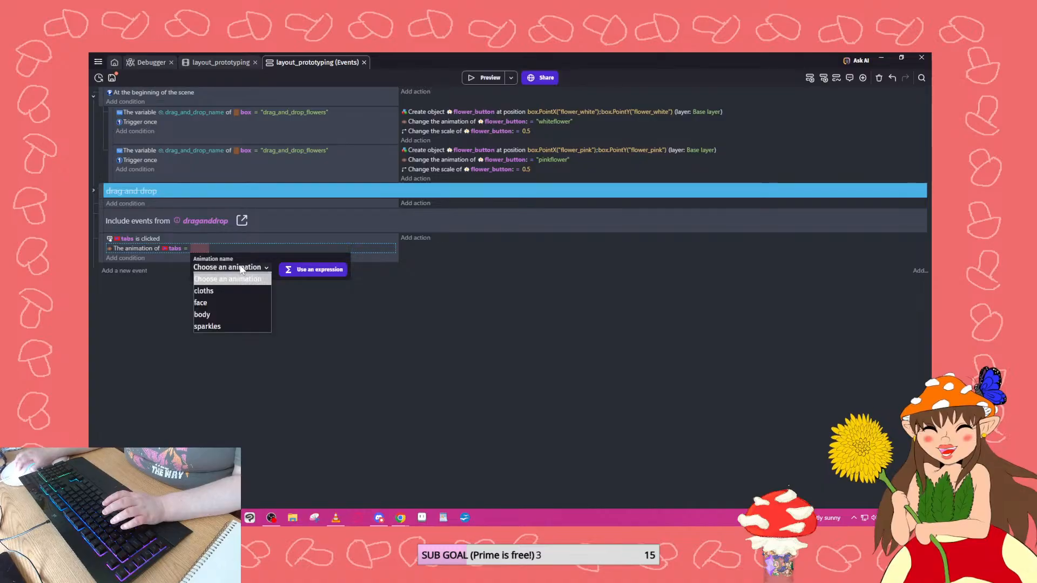
left_click(234, 329)
left_click(330, 327)
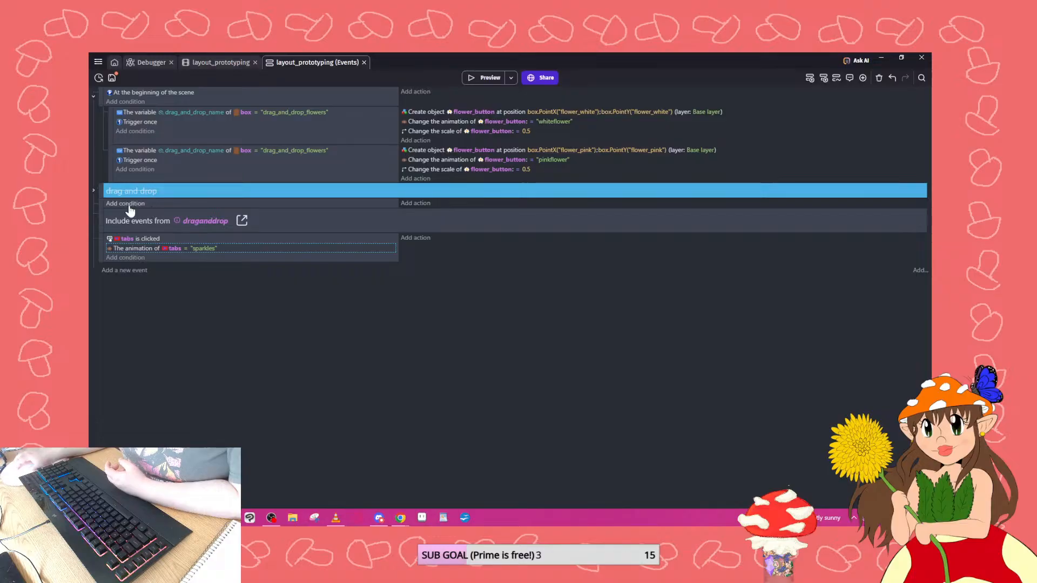
Move the tabs clicked event above the drag and drop group and nest both flower_button creation events under it as sub-events.
left_click_drag(102, 239, 100, 184)
left_click_drag(114, 129, 144, 206)
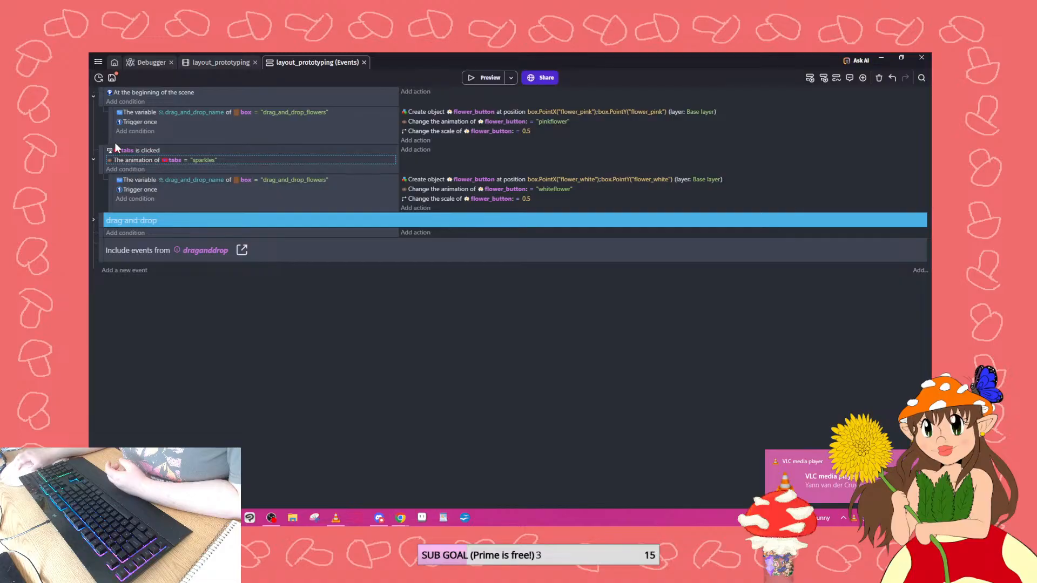
left_click_drag(110, 127, 113, 205)
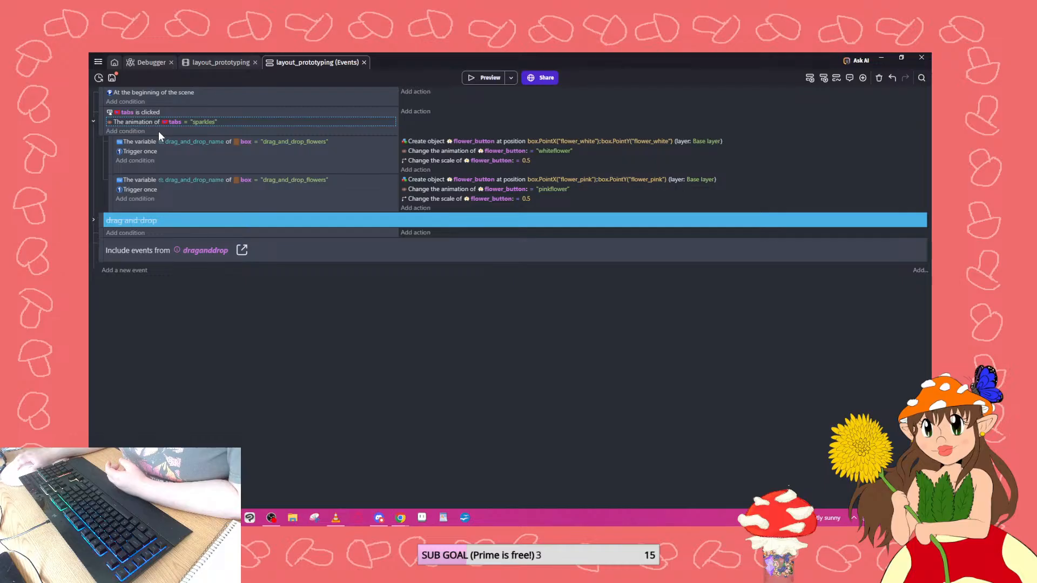
Return to the layout_prototyping scene and save the project.
left_click(199, 64)
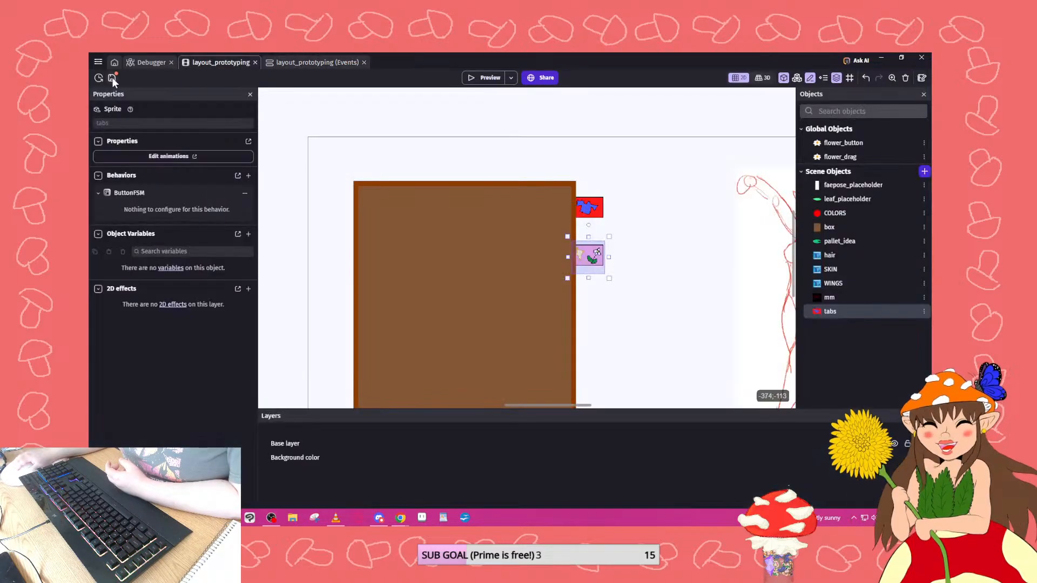
key("ctrl+s")
Check the instance variables of the brown box in the scene, and minimize the editor to the desktop.
left_click(506, 298)
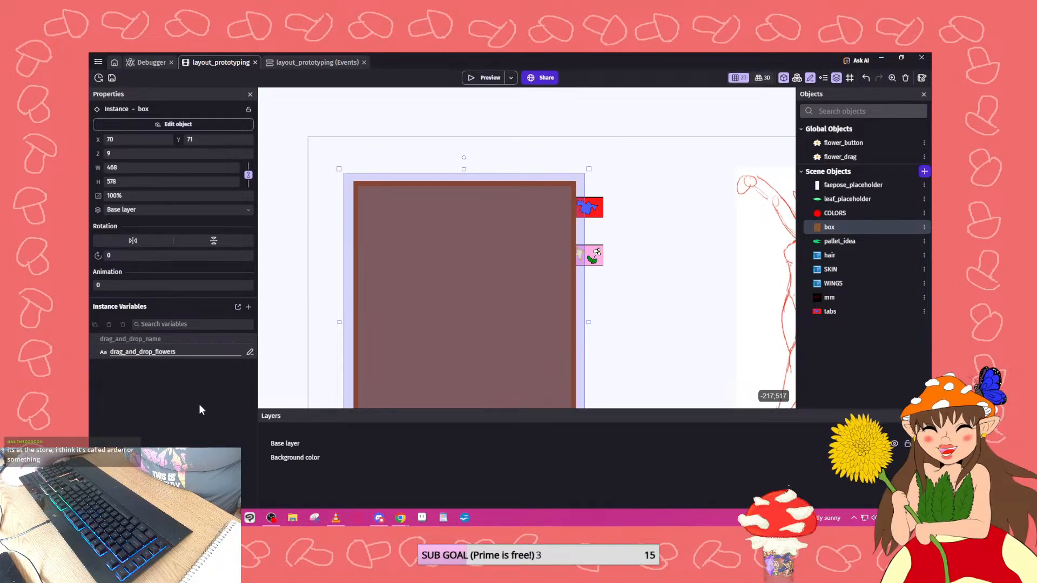
left_click(881, 58)
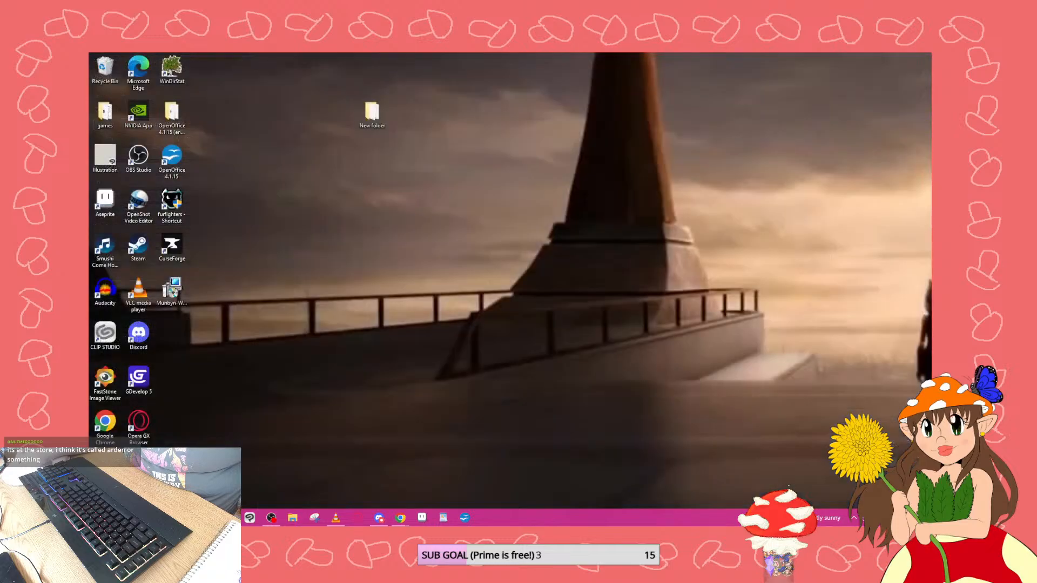
left_click(400, 518)
left_click_drag(420, 55, 929, 56)
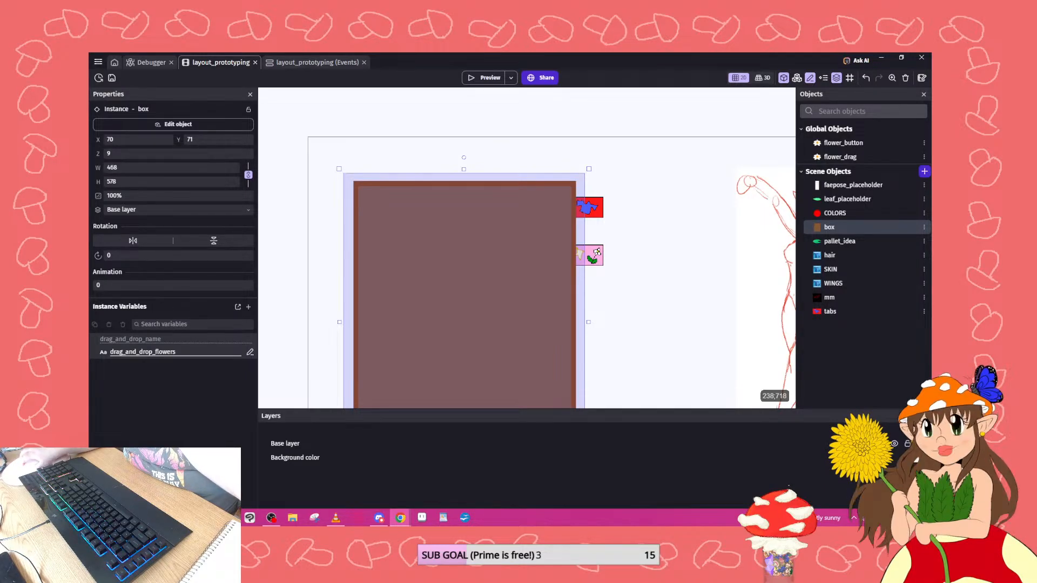
left_click(400, 518)
left_click(400, 518)
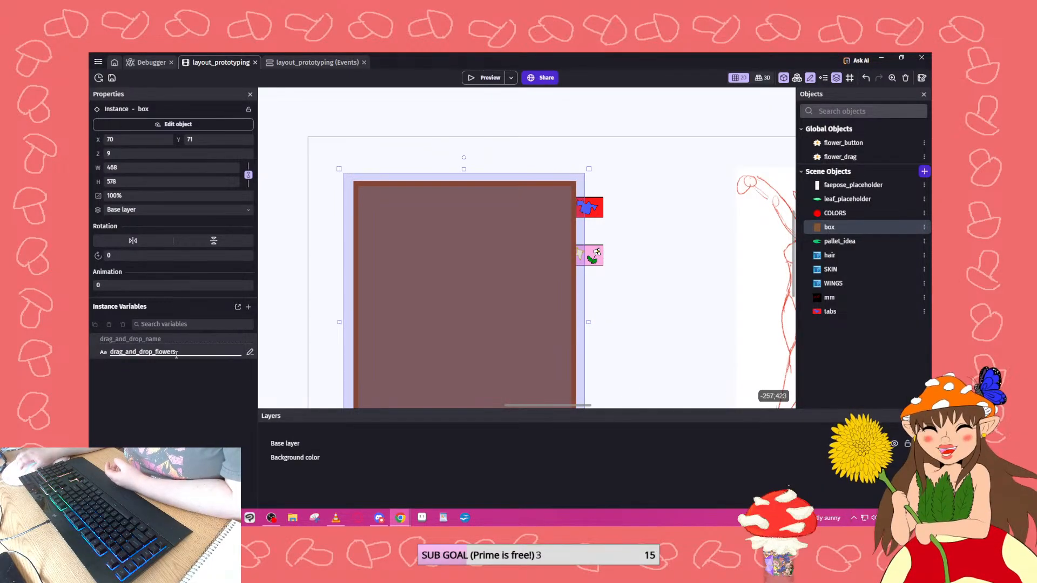
Set the drag_and_drop_name instance variable of the brown box in the layout_prototyping scene to box.
left_click_drag(176, 354, 89, 349)
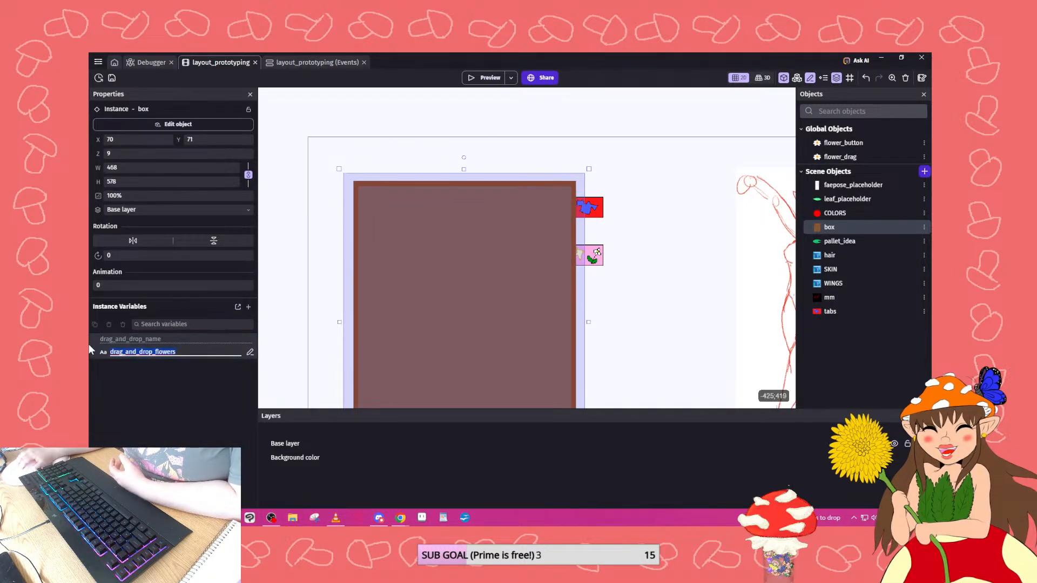
type("box")
key("Return")
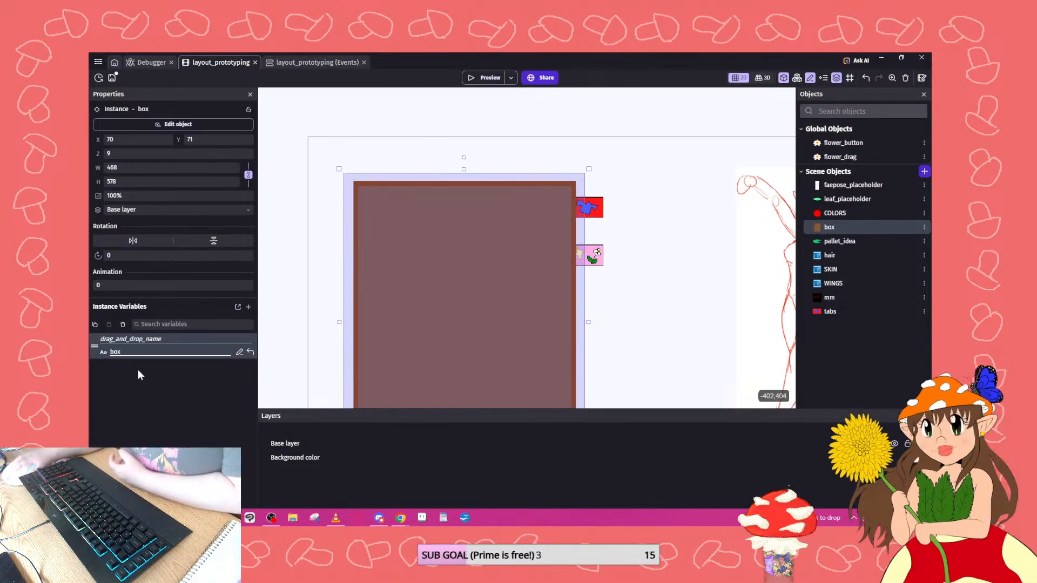
In the scene's events, add a second empty event and move both empty events above the tabs clicked event.
left_click(317, 63)
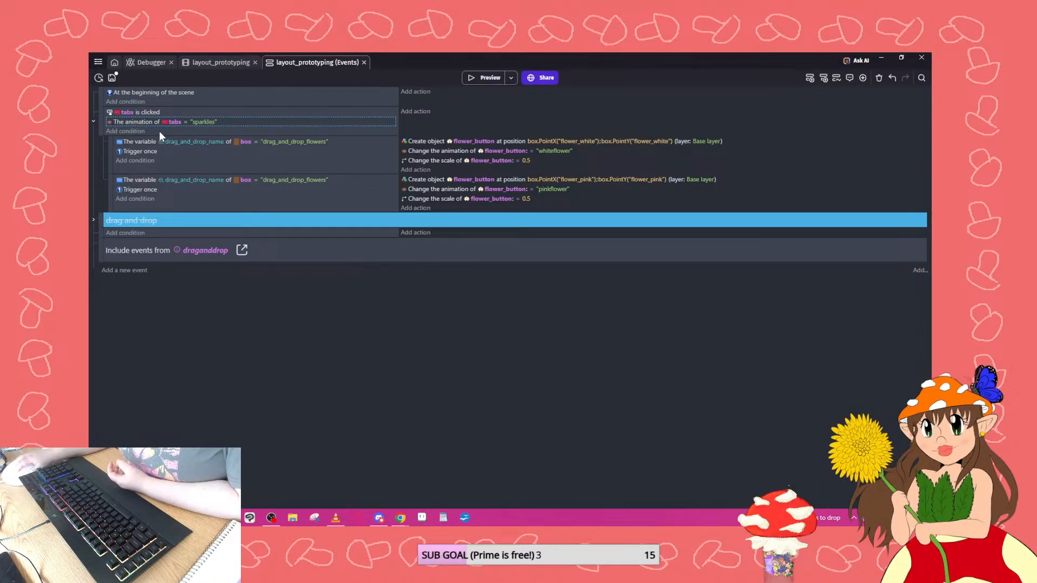
left_click(135, 268)
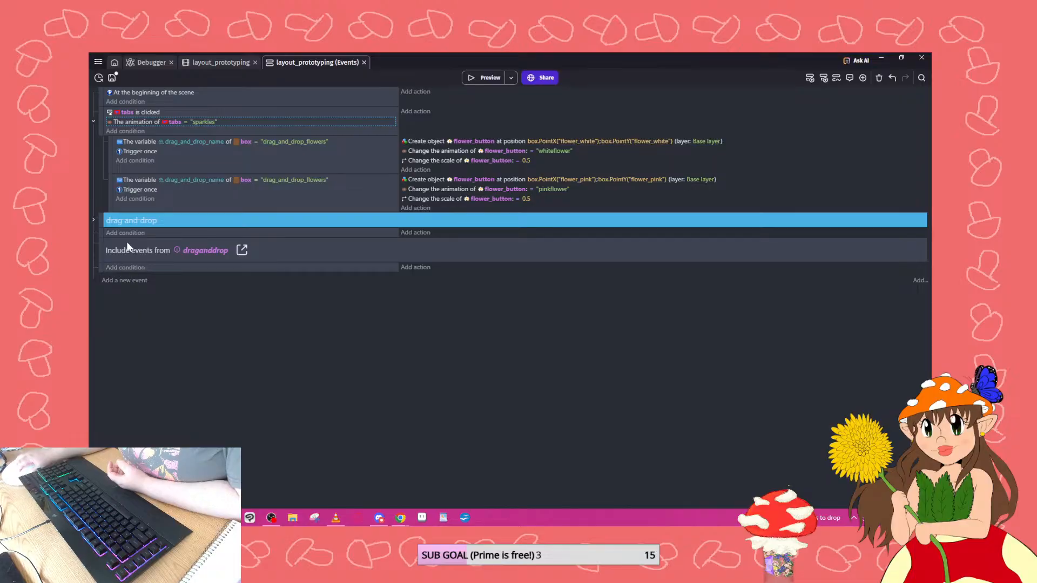
left_click_drag(101, 234, 103, 109)
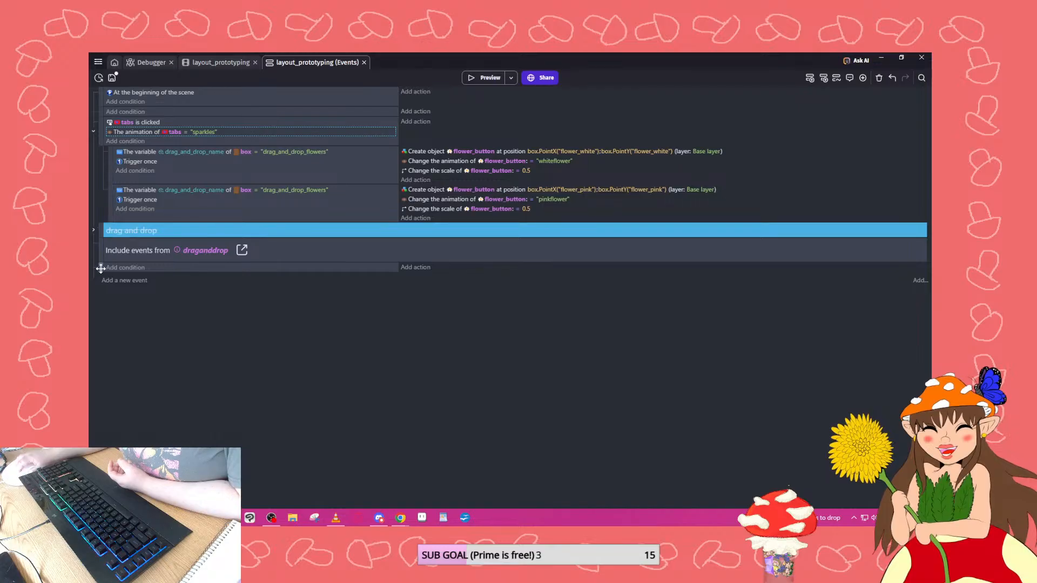
left_click_drag(99, 268, 112, 110)
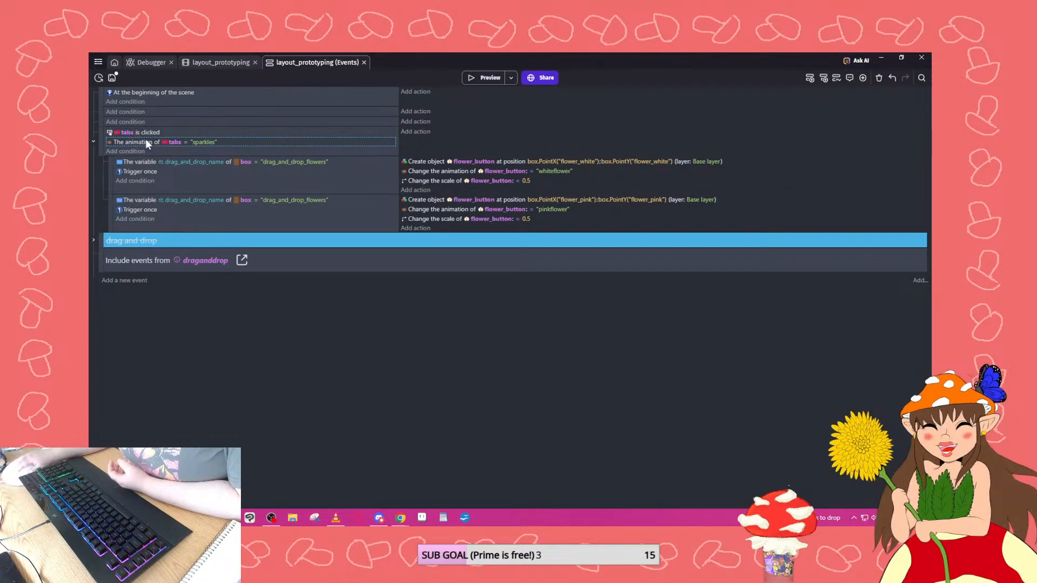
left_click(425, 136)
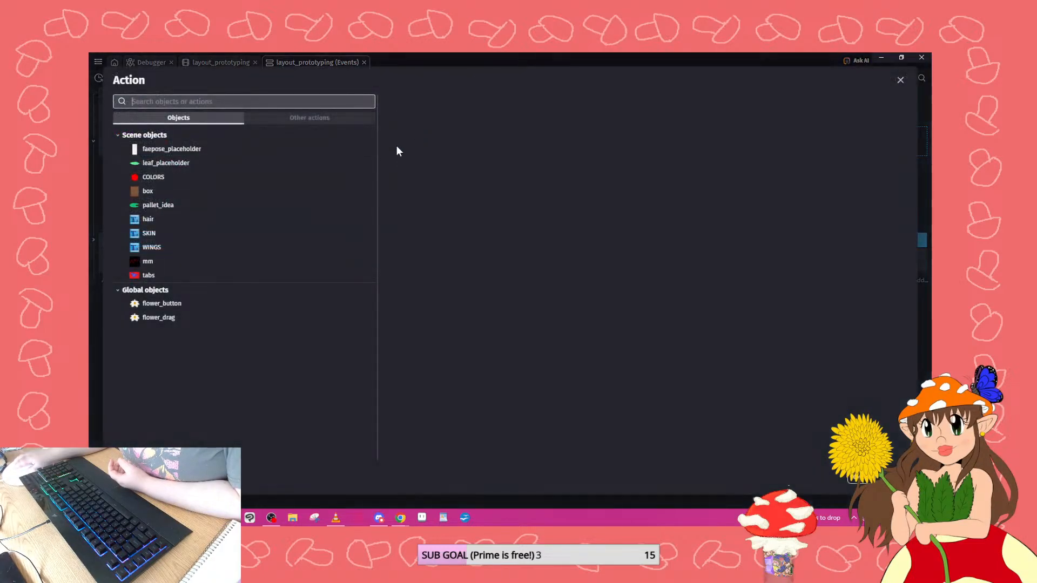
left_click(162, 191)
scroll(502, 297, "down", 15)
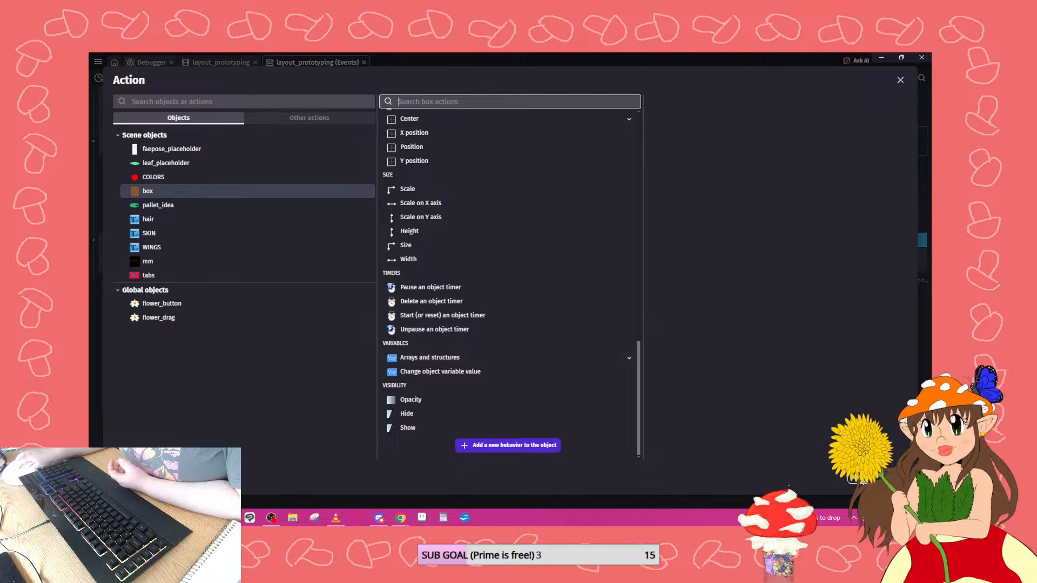
key("Escape")
Add an action to the tabs clicked event that sets the box's drag_and_drop_name variable to "dragdrop".
left_click(410, 134)
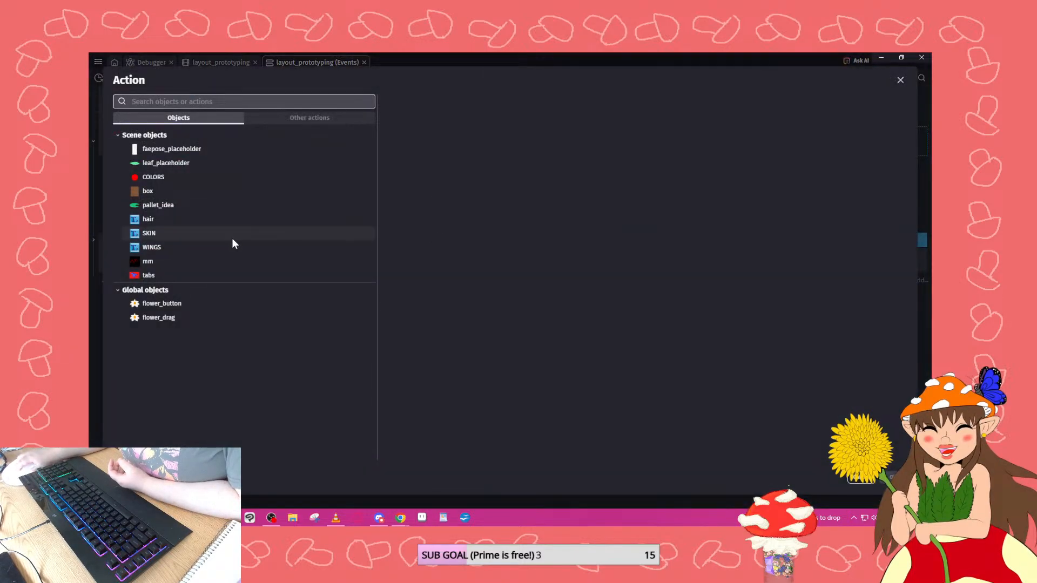
left_click(153, 273)
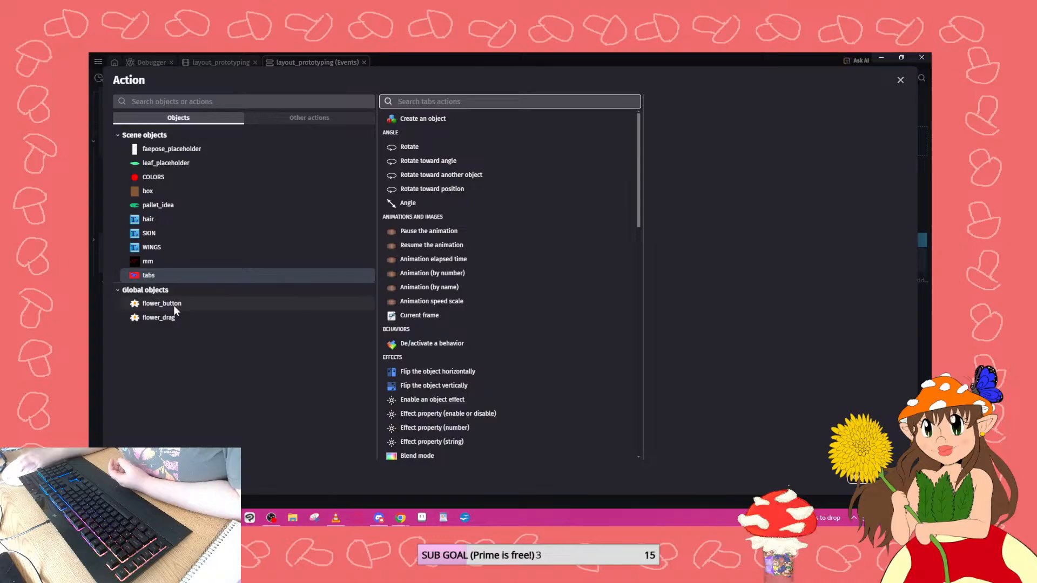
left_click(162, 191)
scroll(453, 302, "down", 15)
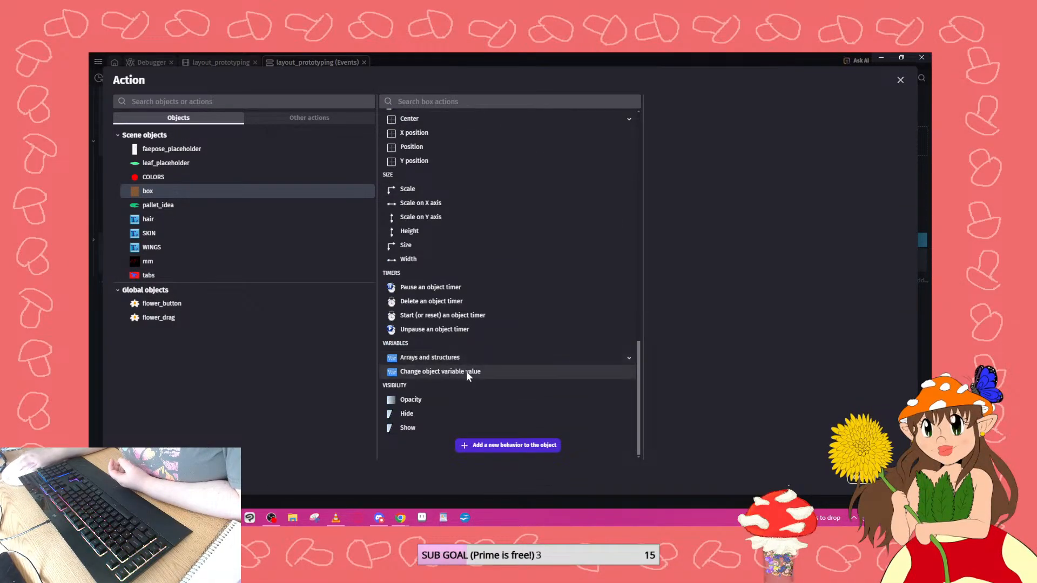
left_click(466, 371)
left_click(717, 140)
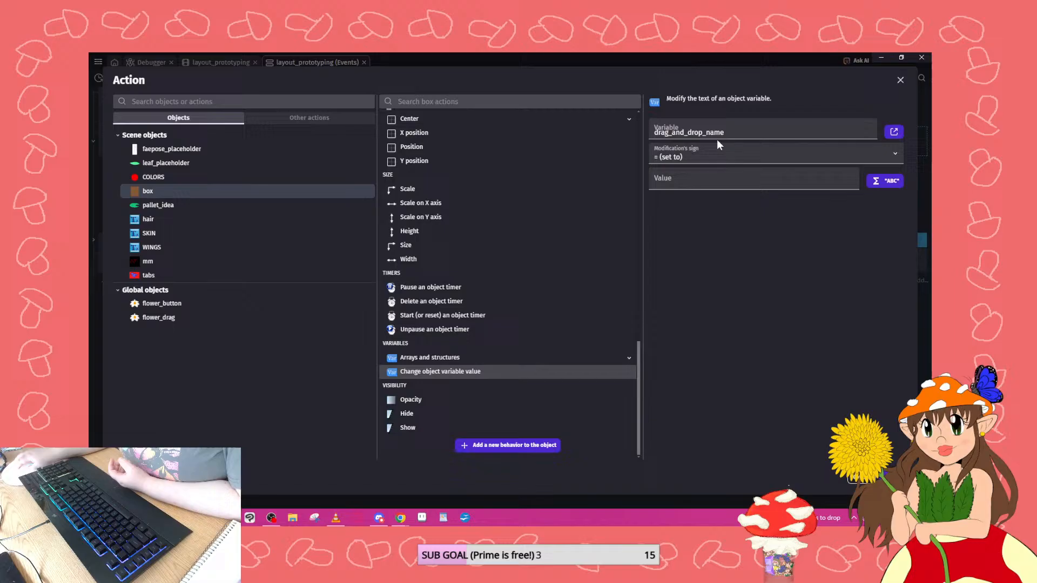
left_click(703, 172)
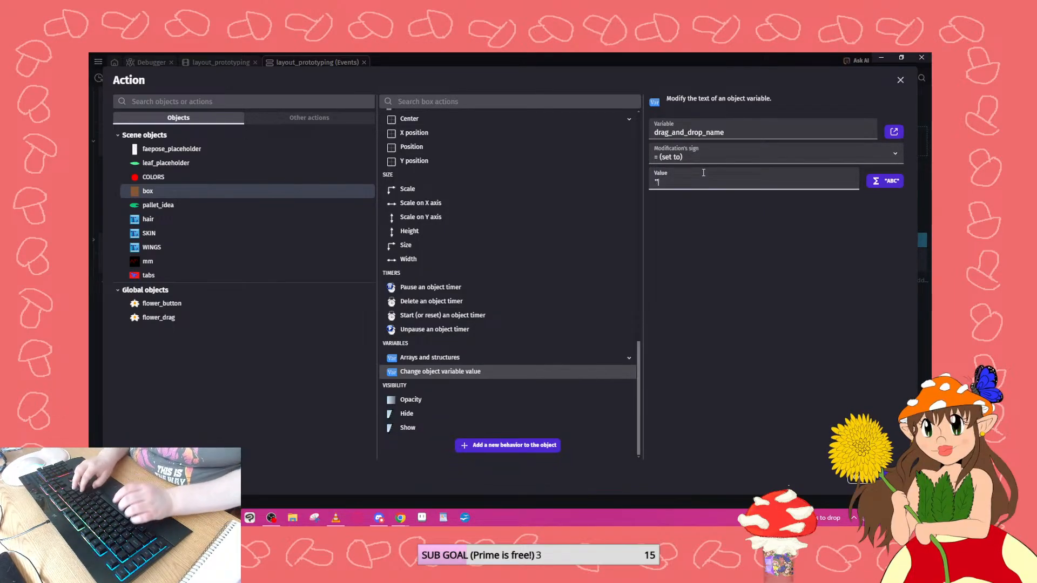
type("\"dragand")
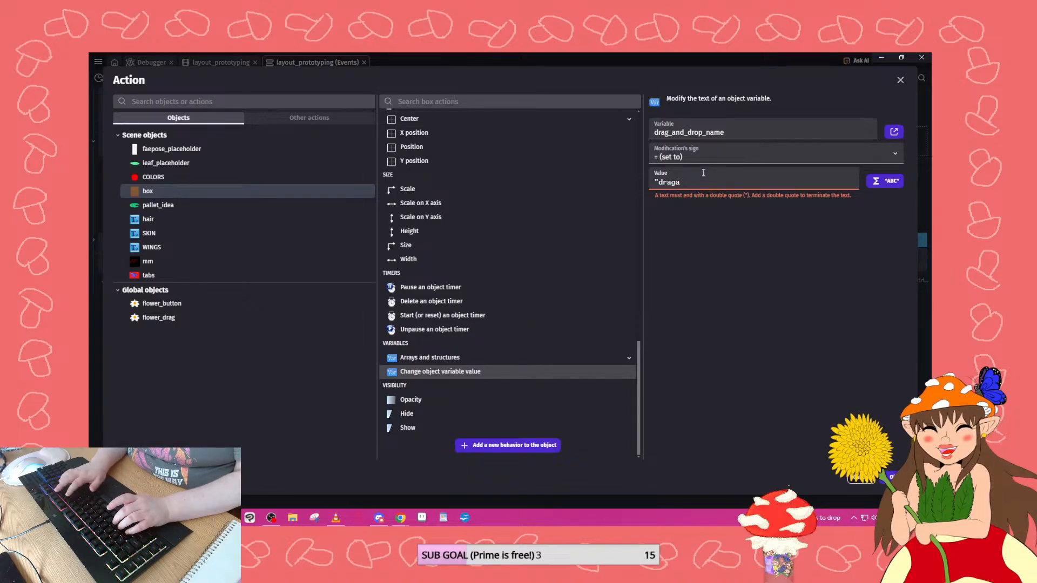
key("BackSpace")
type("drop\"")
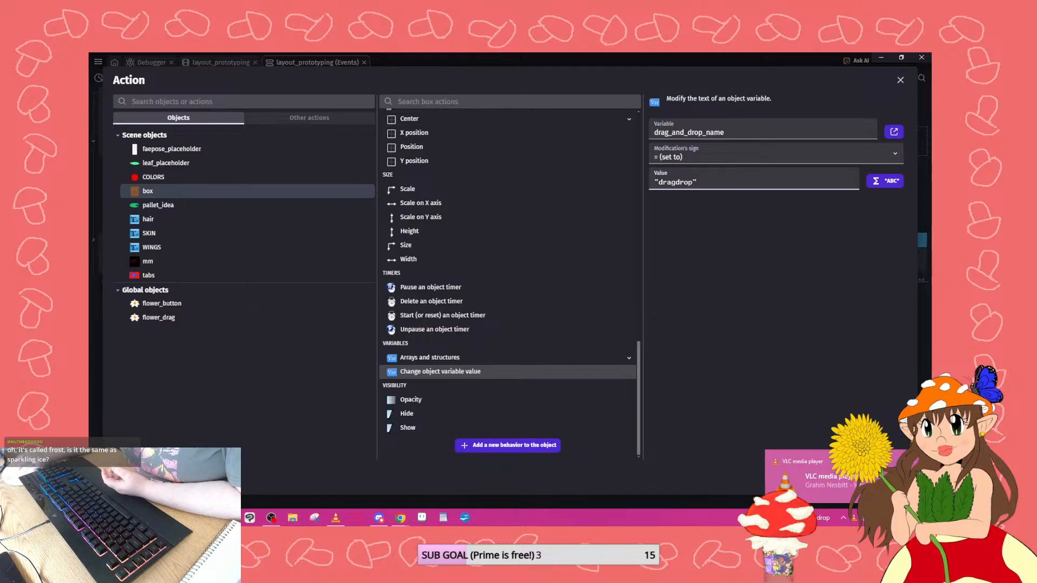
left_click(915, 461)
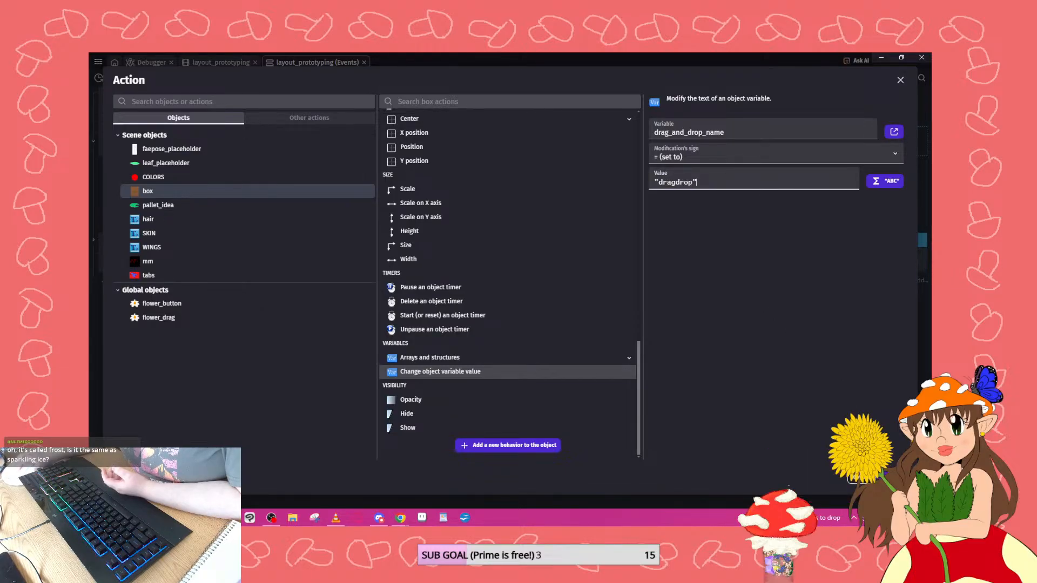
left_click(892, 480)
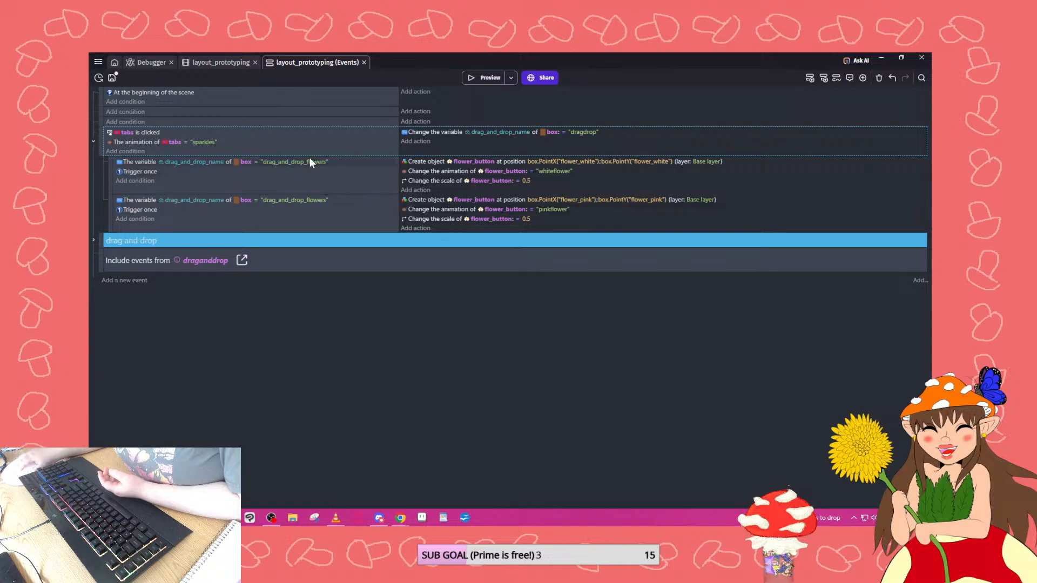
Set the compared drag_and_drop_name value to "dragdrop" in the conditions of both flower_button creation sub-events.
left_click(285, 162)
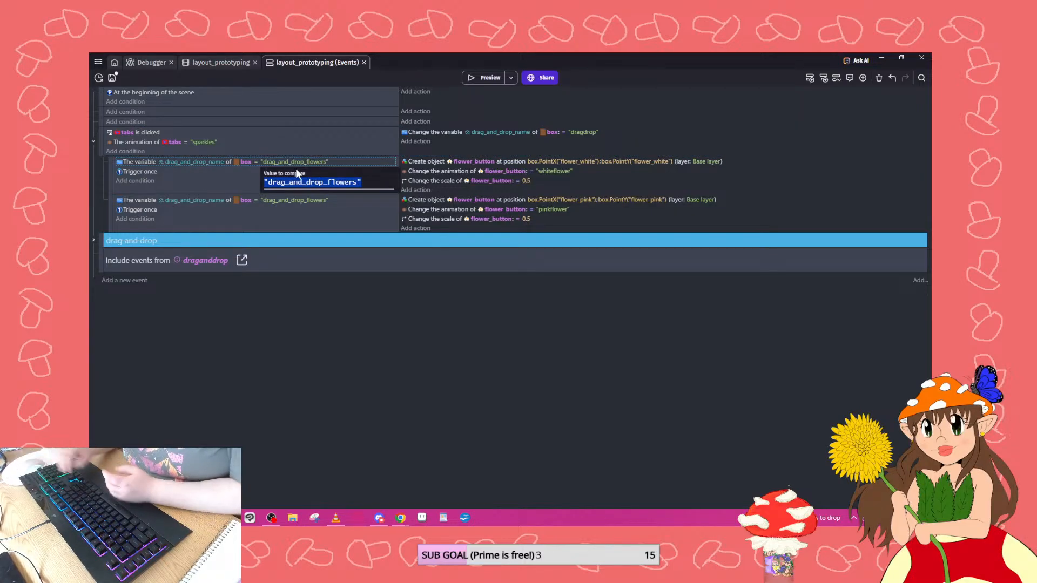
type("\"dragdr")
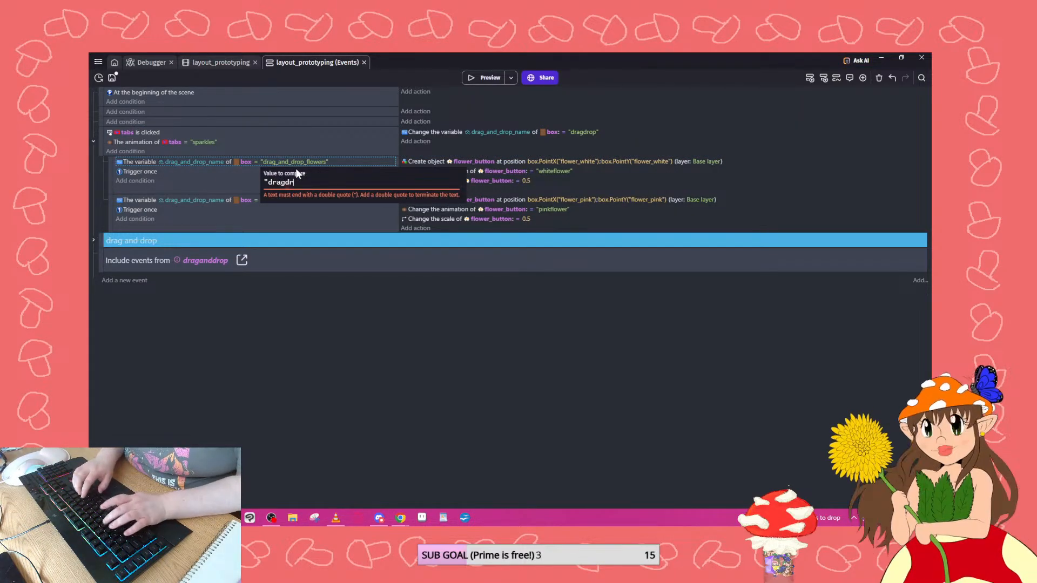
type("op\"")
left_click(310, 200)
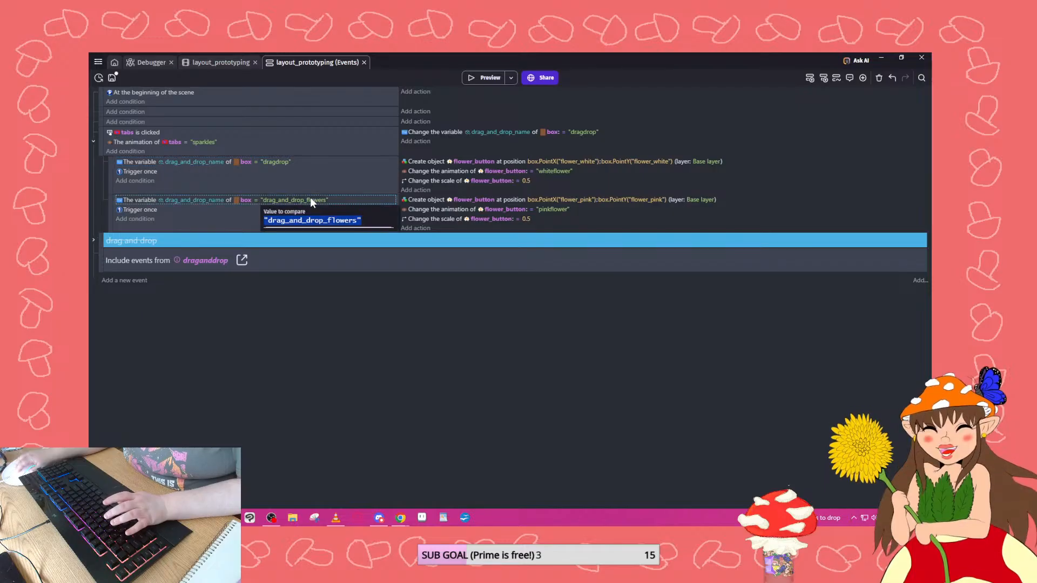
type("drag")
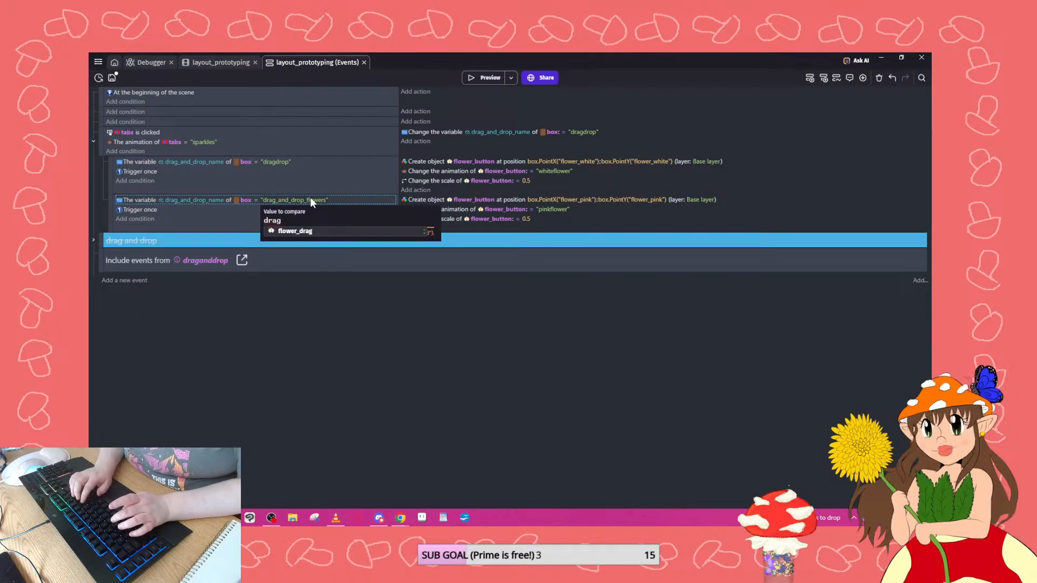
type("drop")
left_click(378, 366)
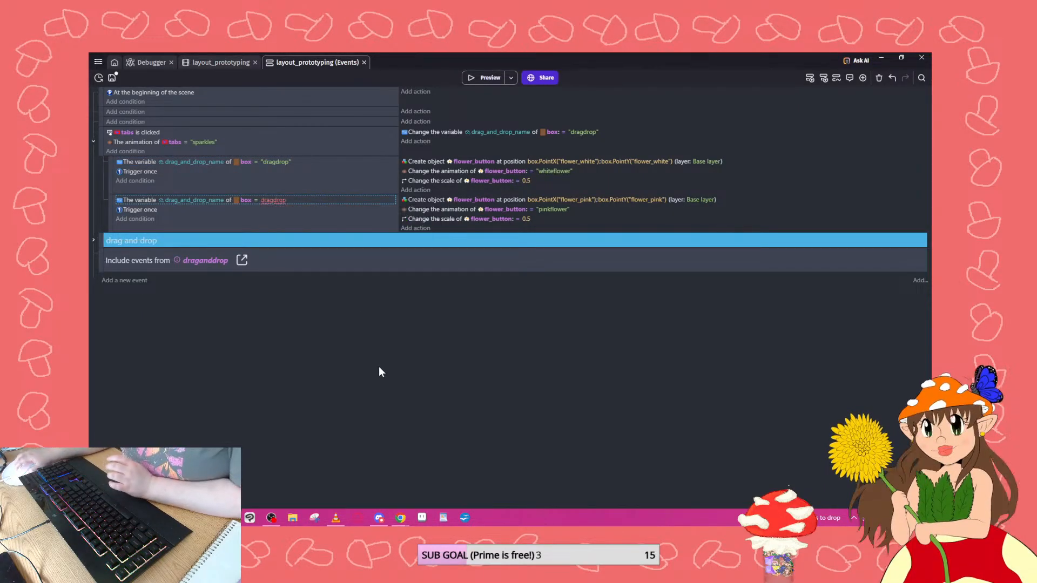
left_click(276, 200)
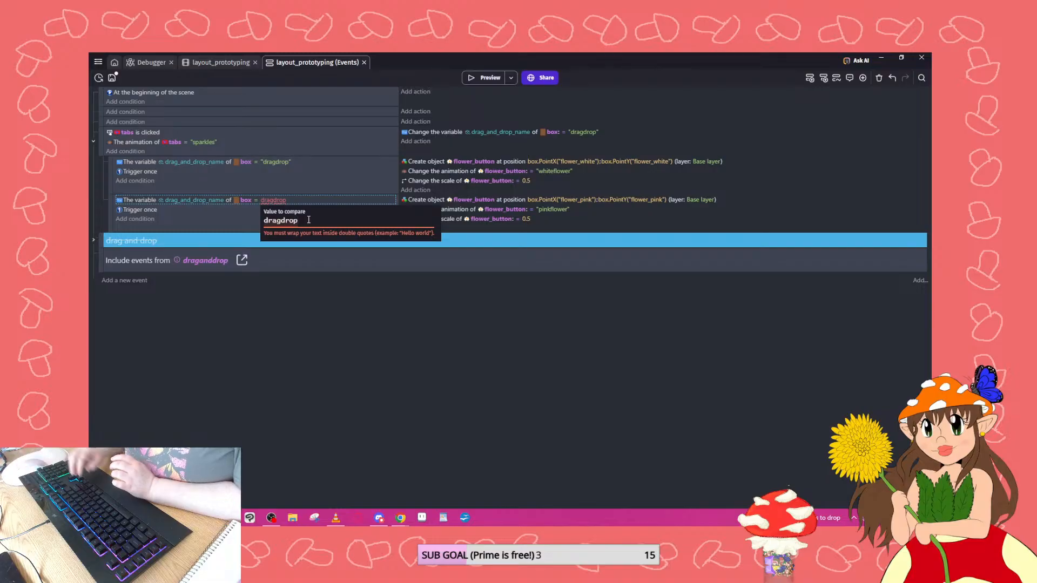
type("\"")
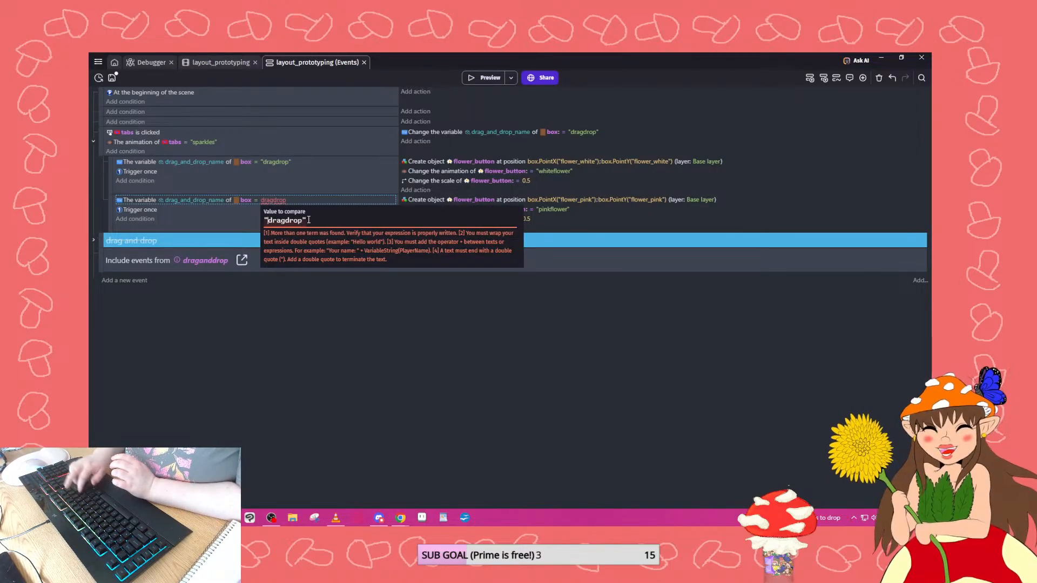
type("\"")
left_click(352, 282)
Save the project, preview the scene to test the sparkles tab and dragging both flowers, and return to the editor.
left_click(113, 77)
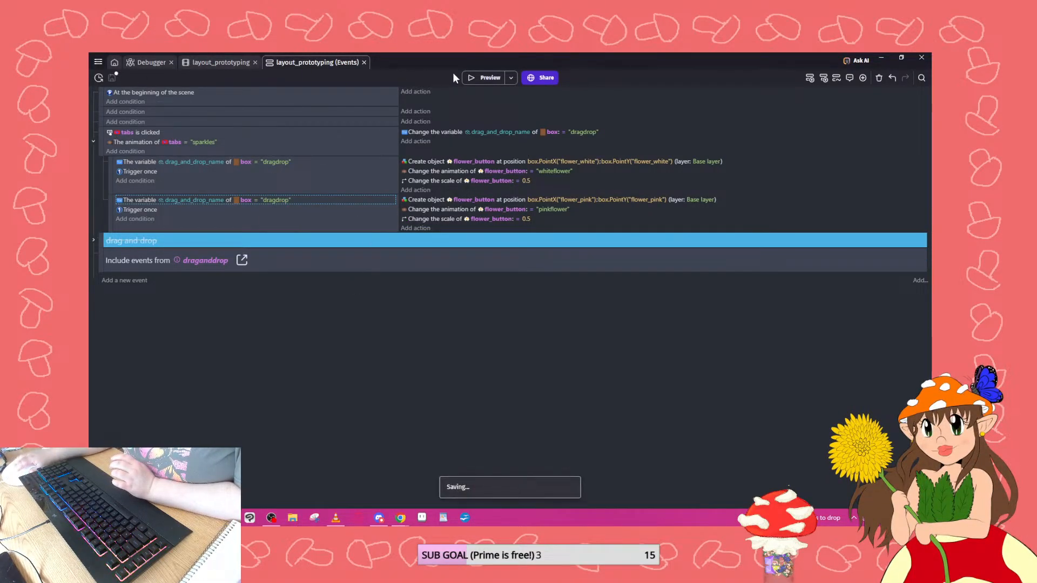
left_click(489, 79)
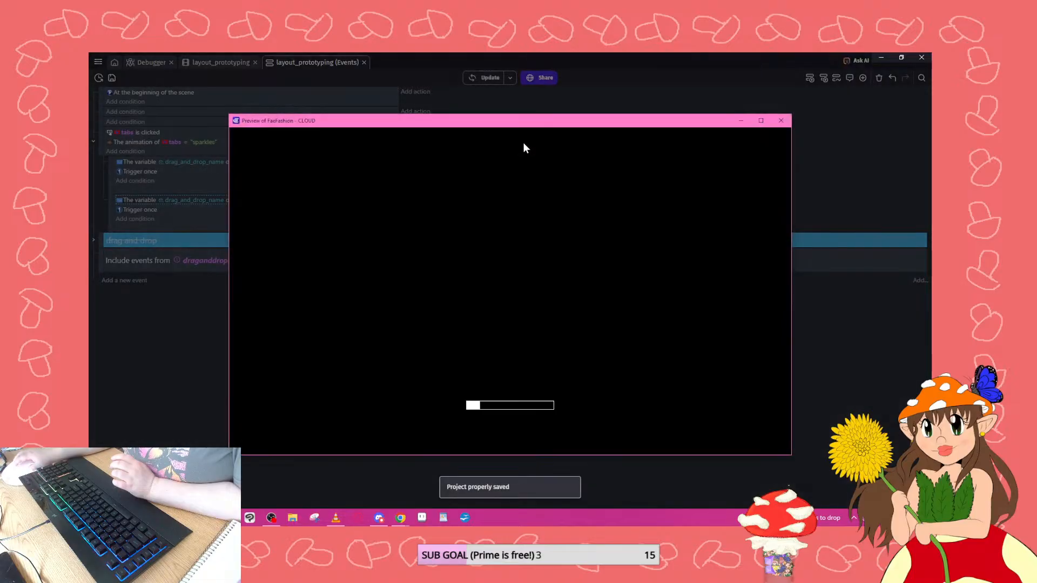
left_click(473, 239)
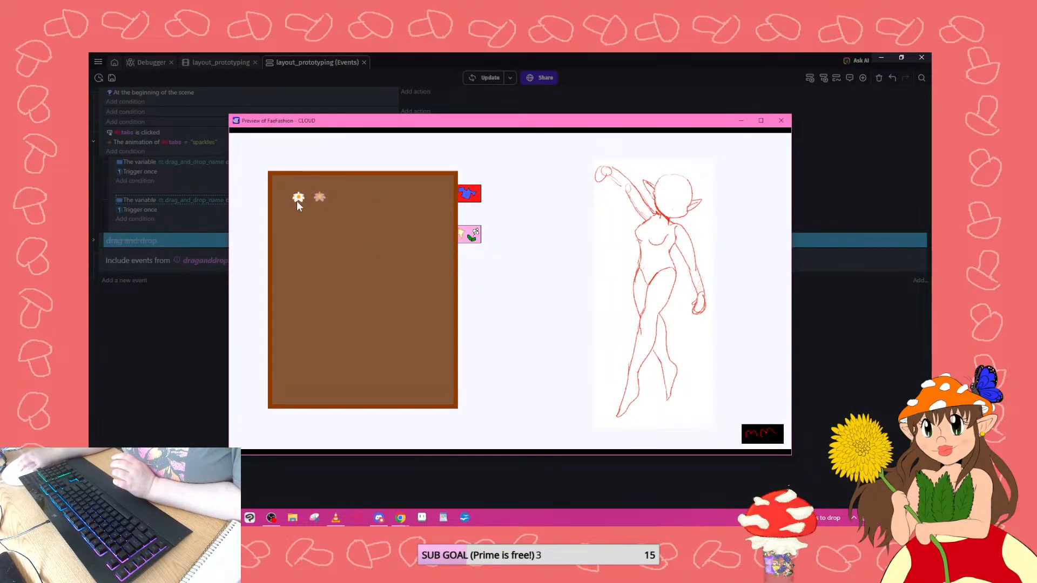
left_click_drag(379, 239, 380, 240)
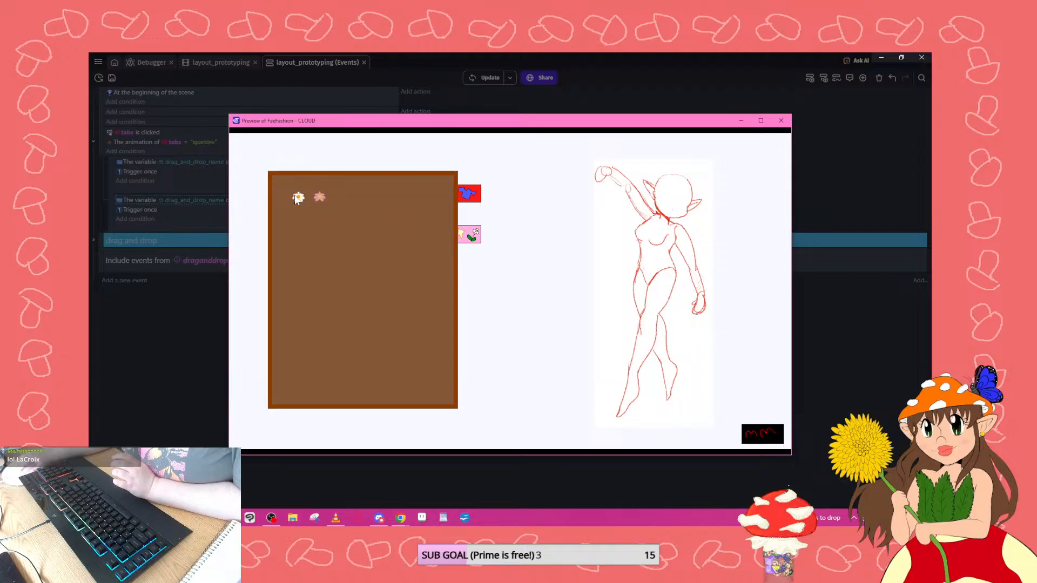
left_click_drag(318, 196, 381, 241)
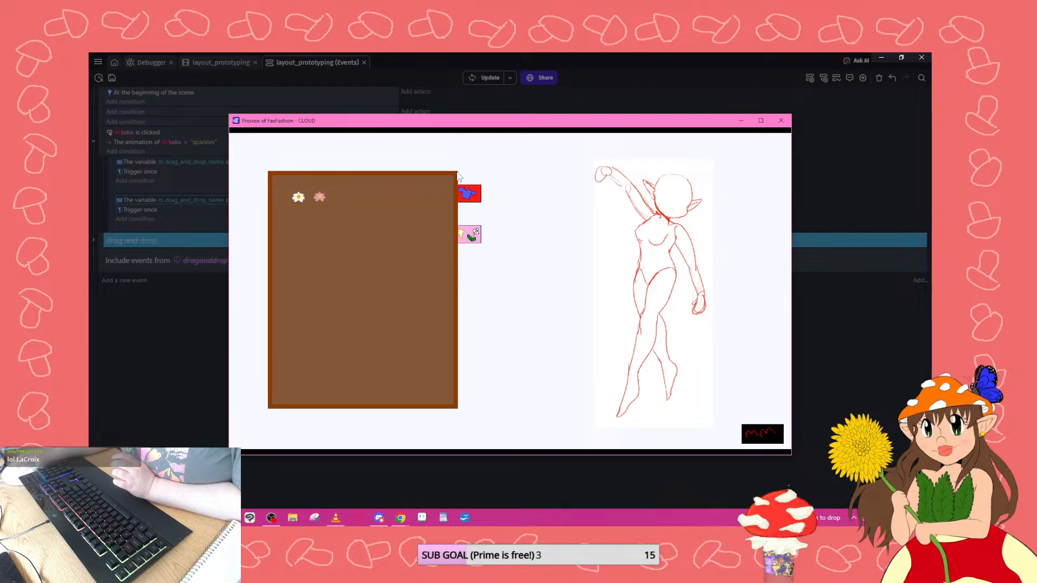
left_click(424, 71)
left_click(606, 309)
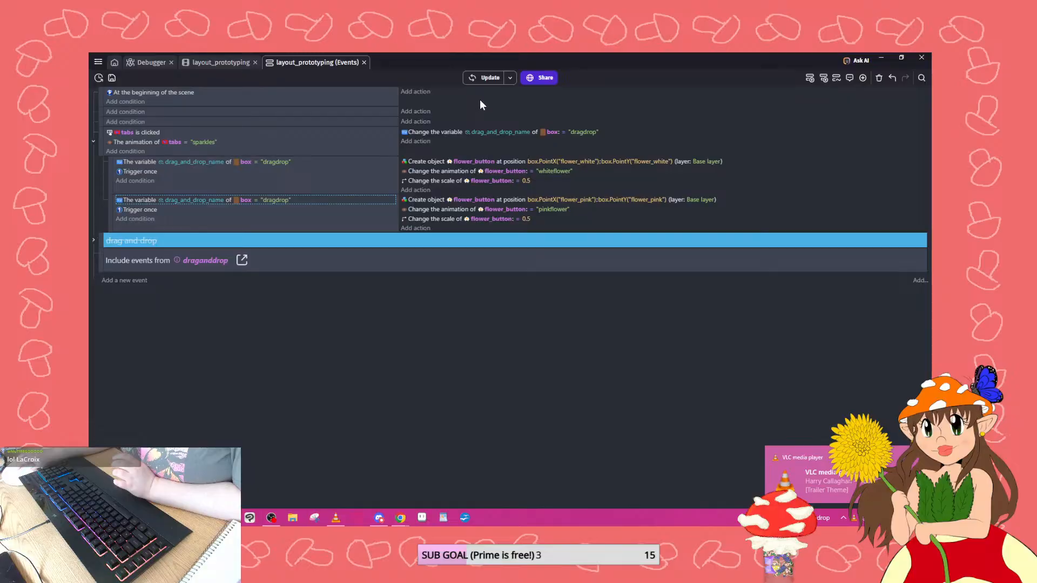
Refresh the Debugger's inspectors for the running preview and examine the list of flower_button instances.
left_click(156, 61)
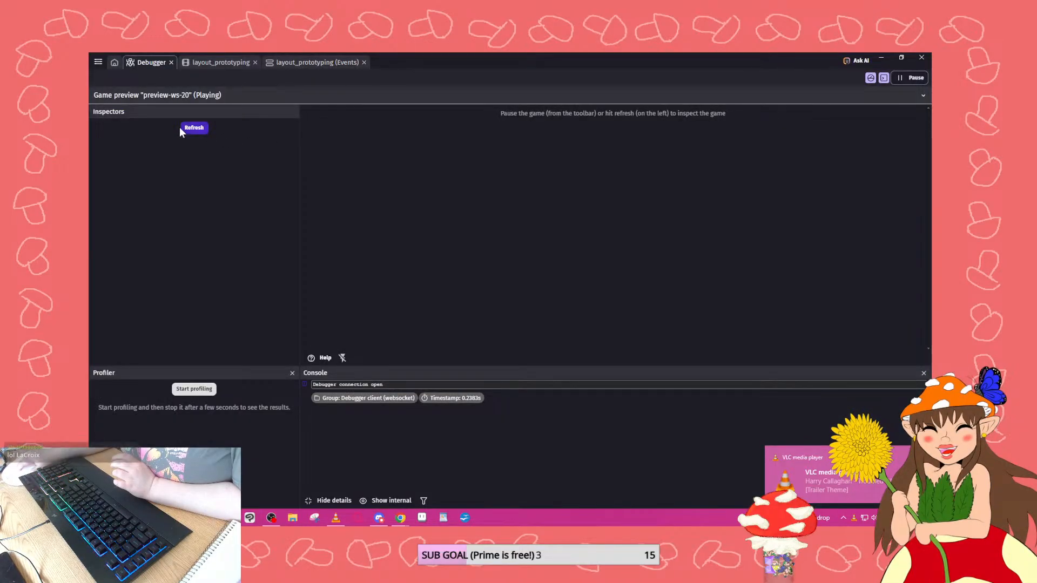
left_click(153, 215)
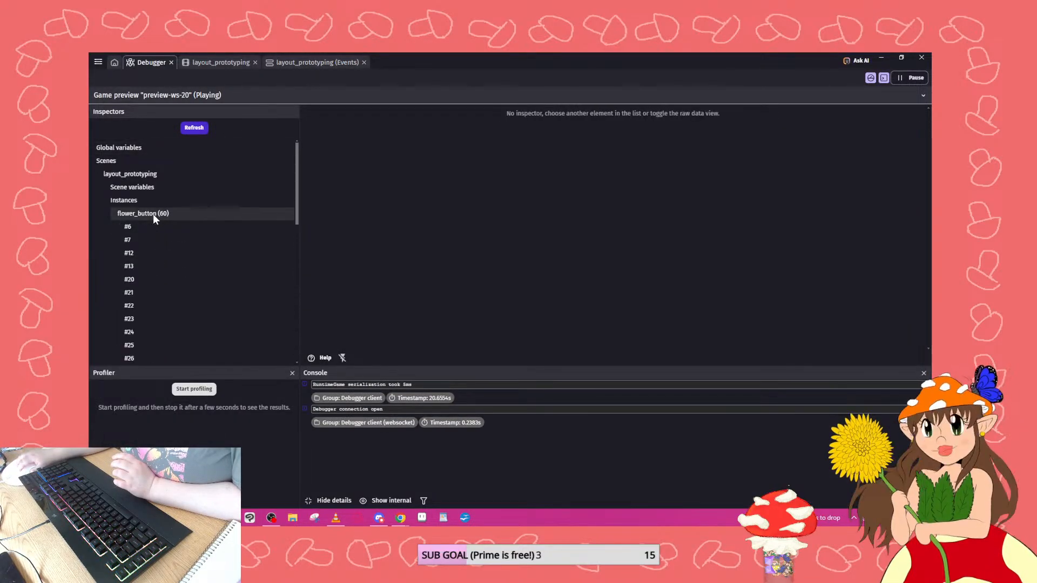
scroll(163, 229, "down", 5)
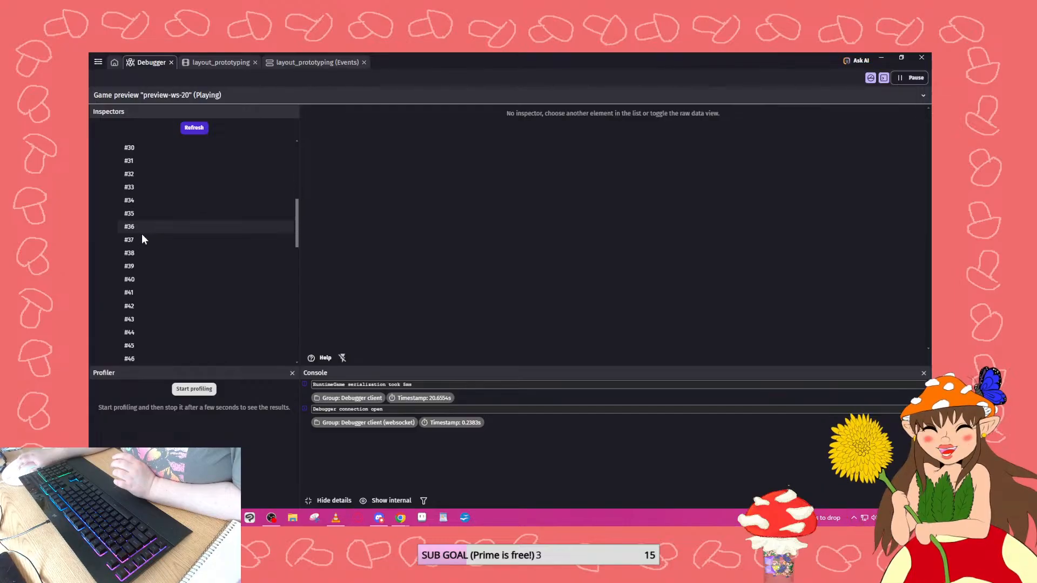
Inspect flower_button instance #37 and test dragging the pink and white flowers out of the box in the running preview.
left_click(140, 239)
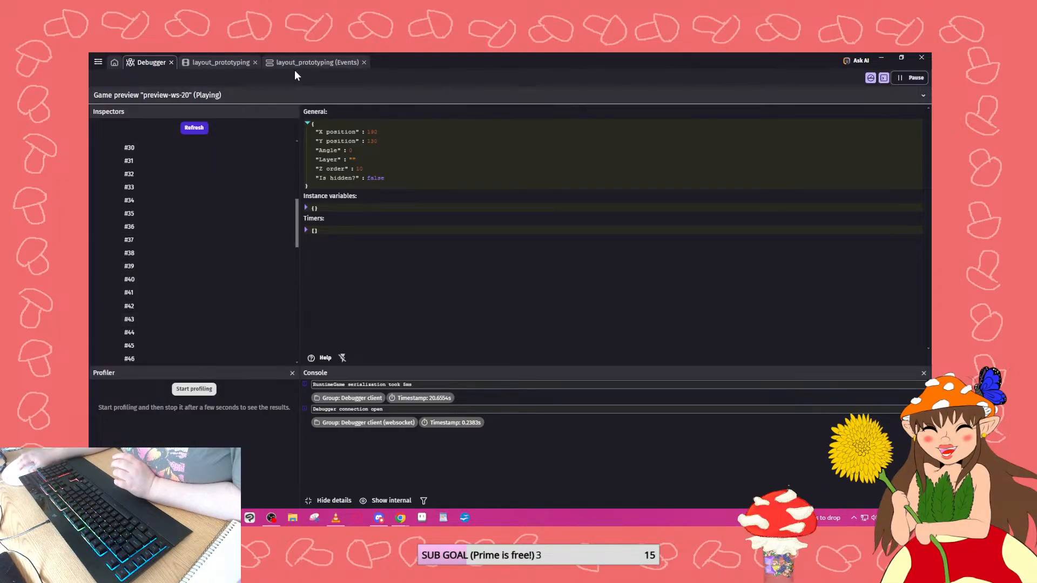
left_click(880, 56)
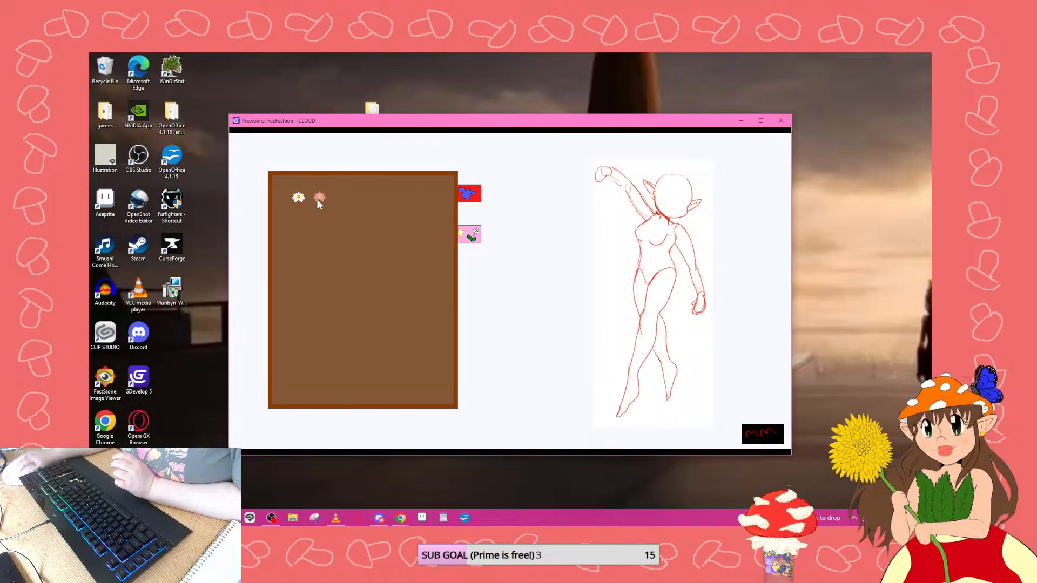
left_click_drag(320, 197, 534, 266)
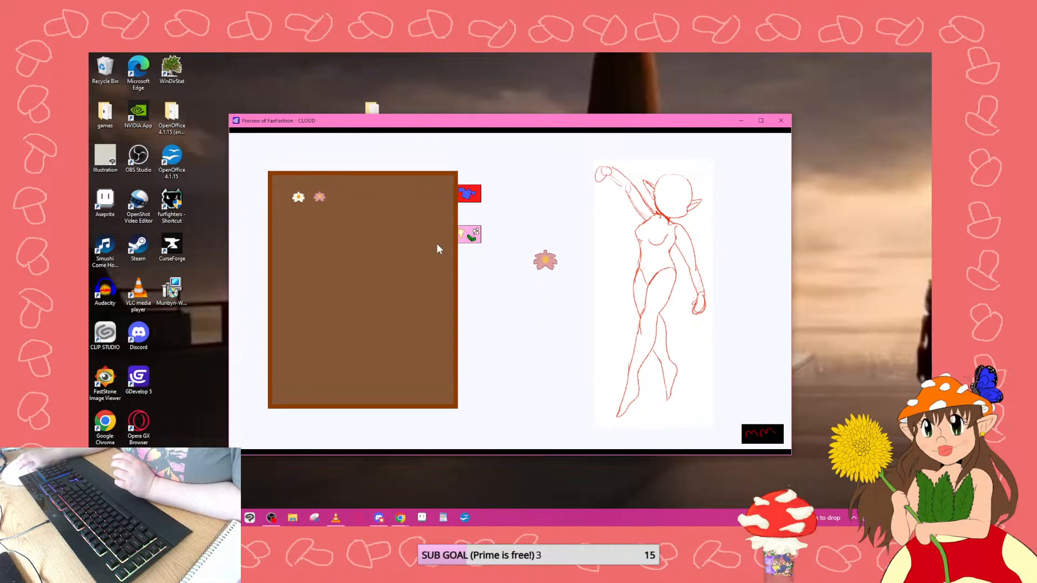
left_click_drag(305, 204, 523, 324)
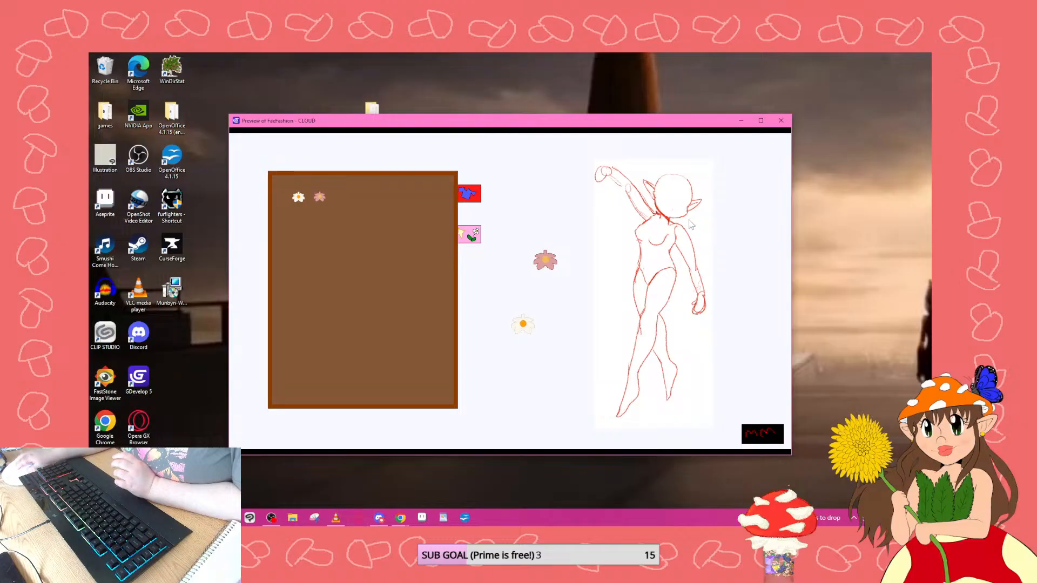
left_click(206, 517)
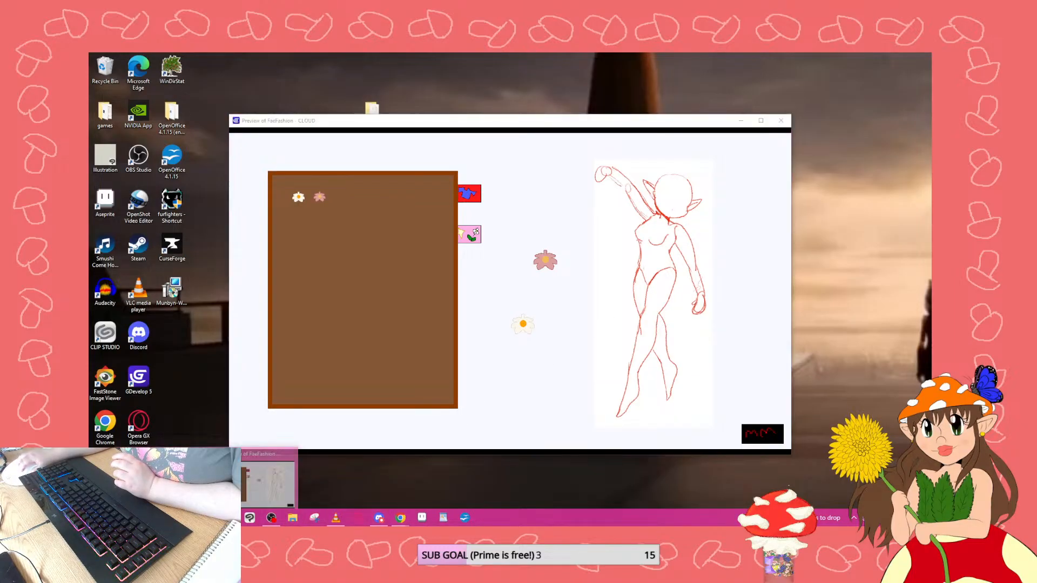
left_click(165, 480)
left_click(206, 517)
left_click(164, 481)
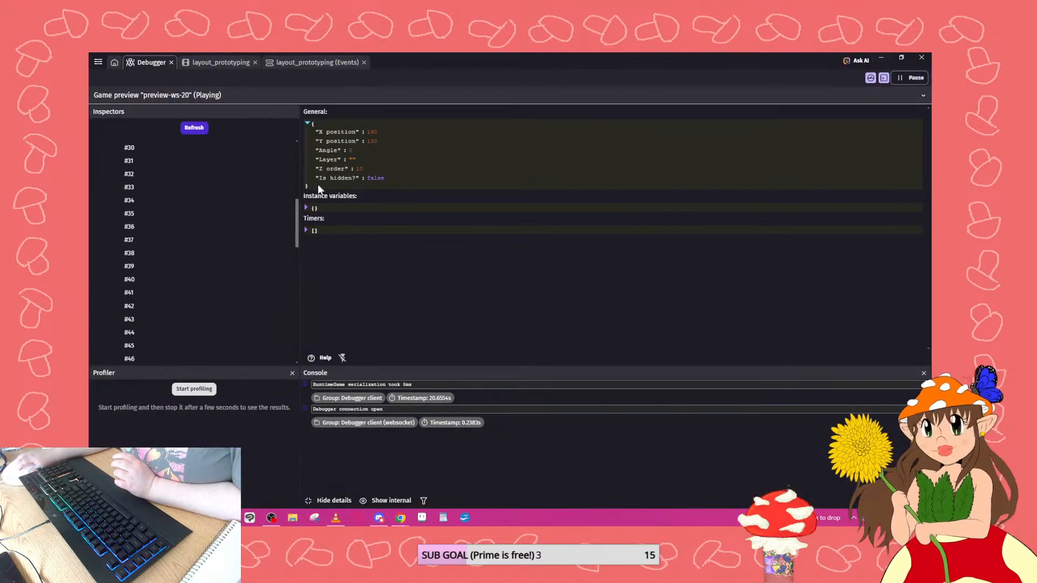
Refresh the Debugger's inspectors and examine the position and instance variables of flower_drag instance #82.
left_click(194, 129)
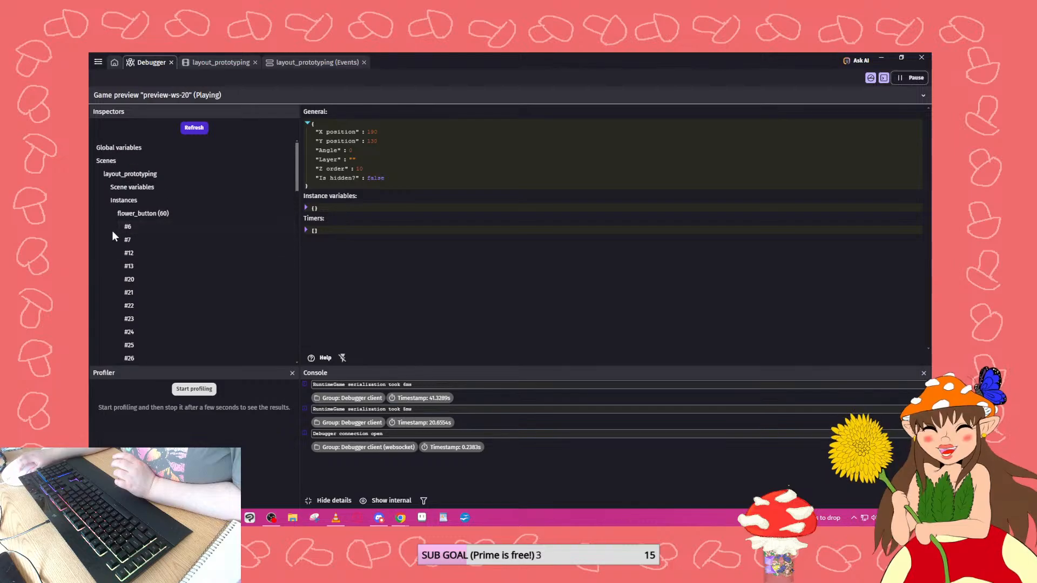
left_click(126, 215)
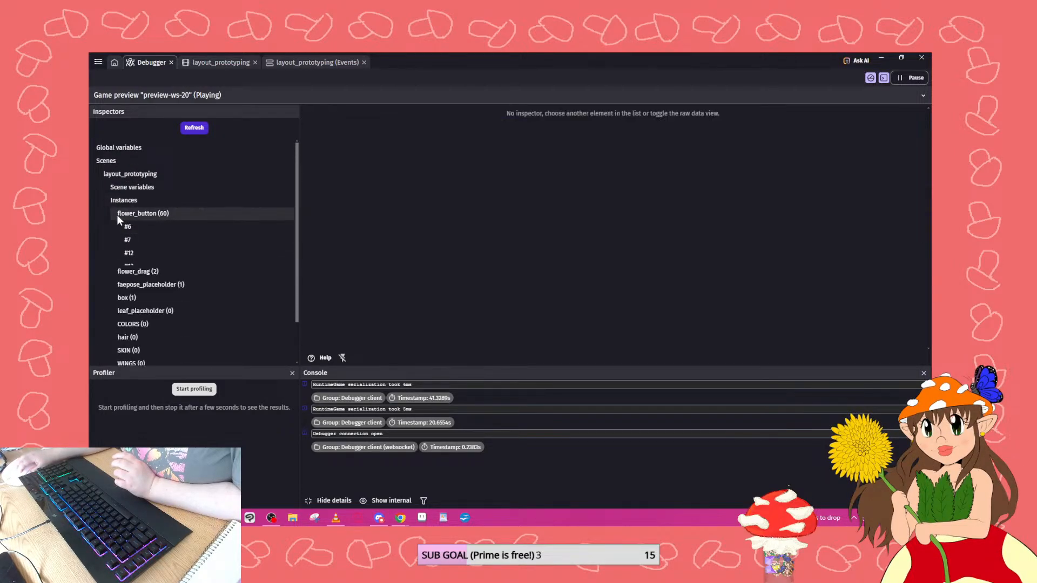
left_click(155, 229)
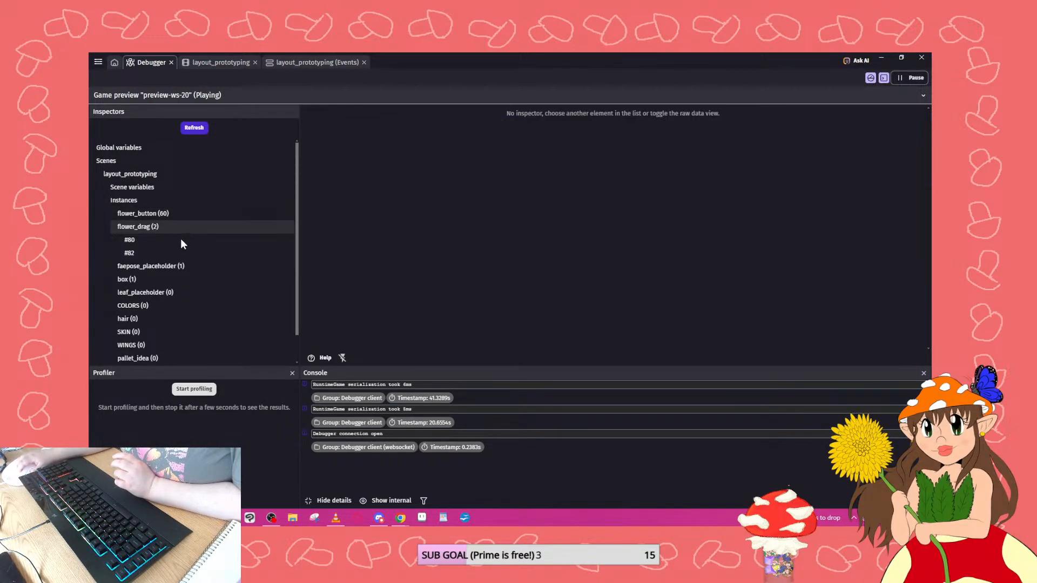
left_click(181, 239)
left_click(130, 252)
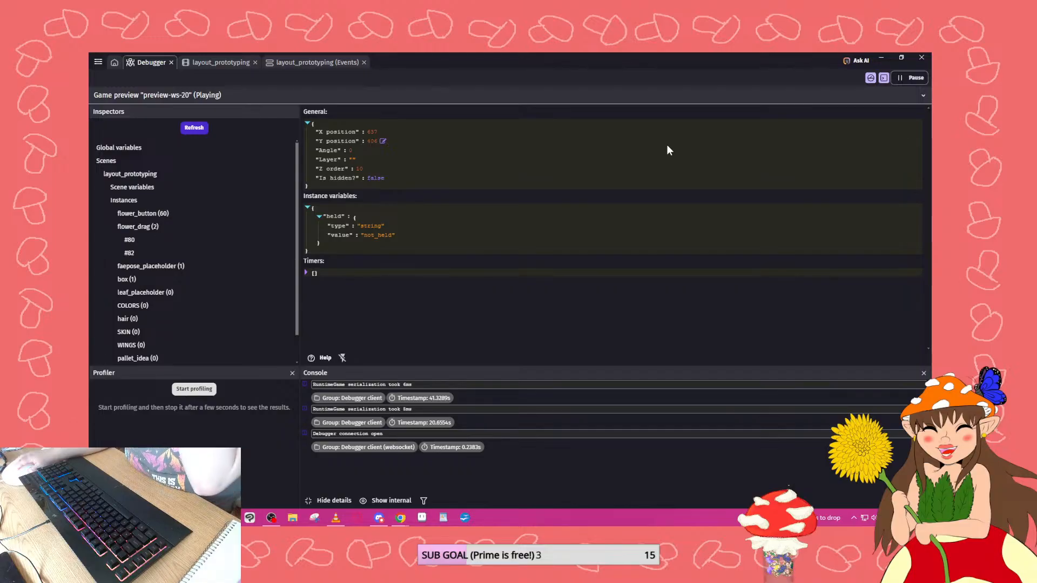
Close the running preview of FaeFashion and save the project.
left_click(920, 57)
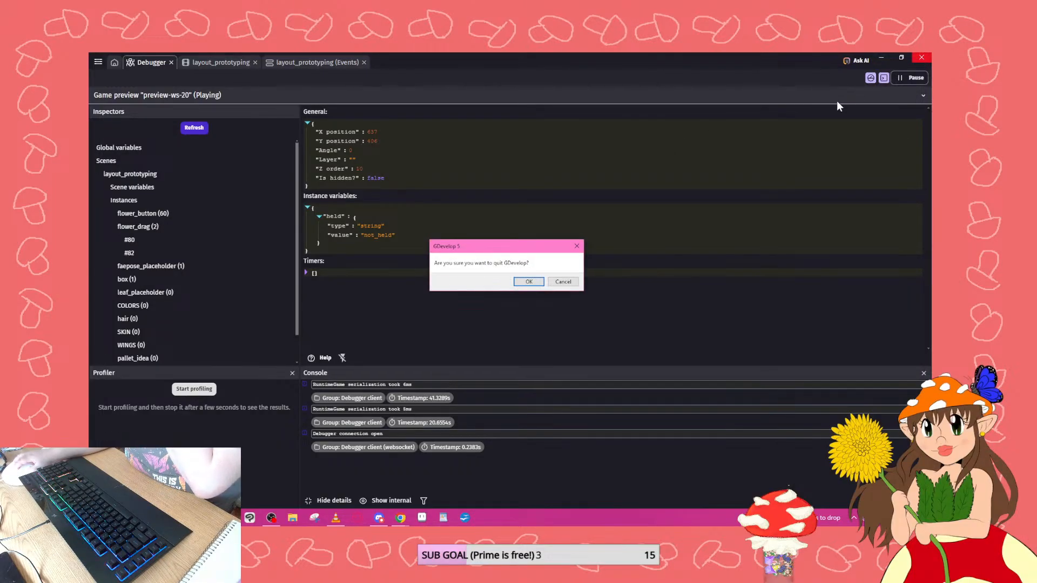
left_click(563, 281)
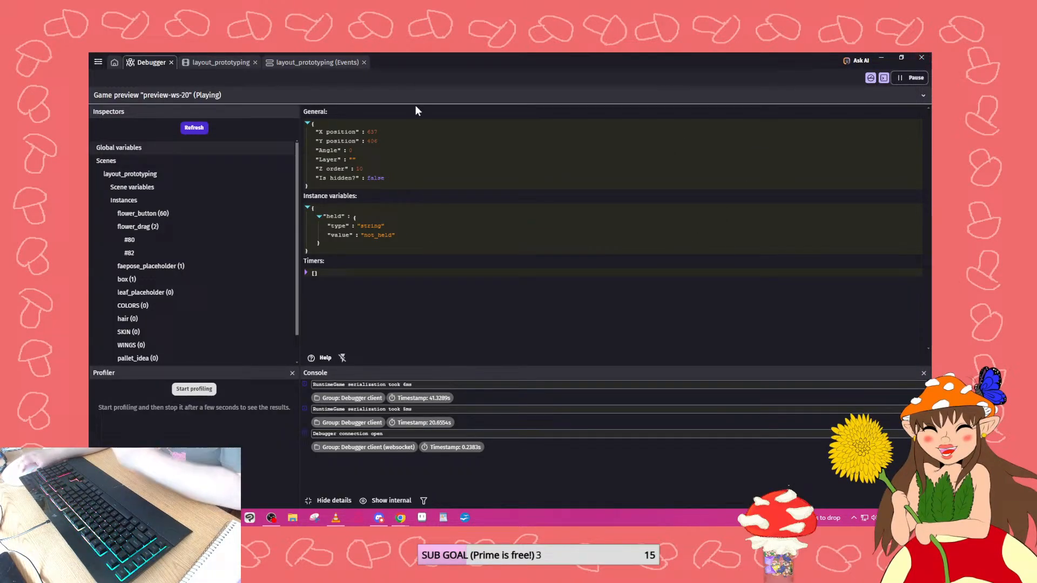
left_click(206, 63)
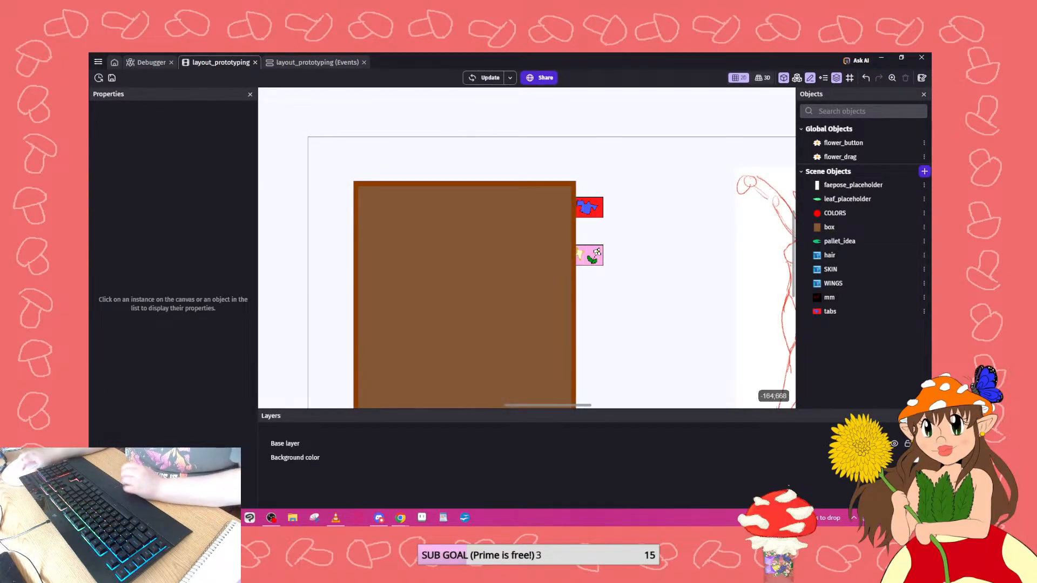
mouse_move(216, 517)
left_click(260, 478)
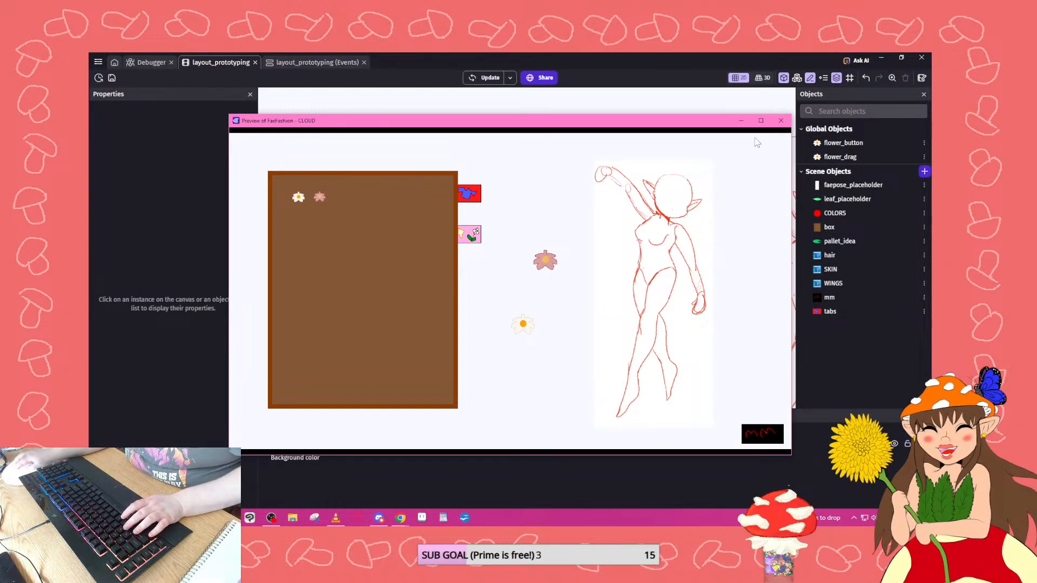
left_click(780, 121)
key("ctrl+s")
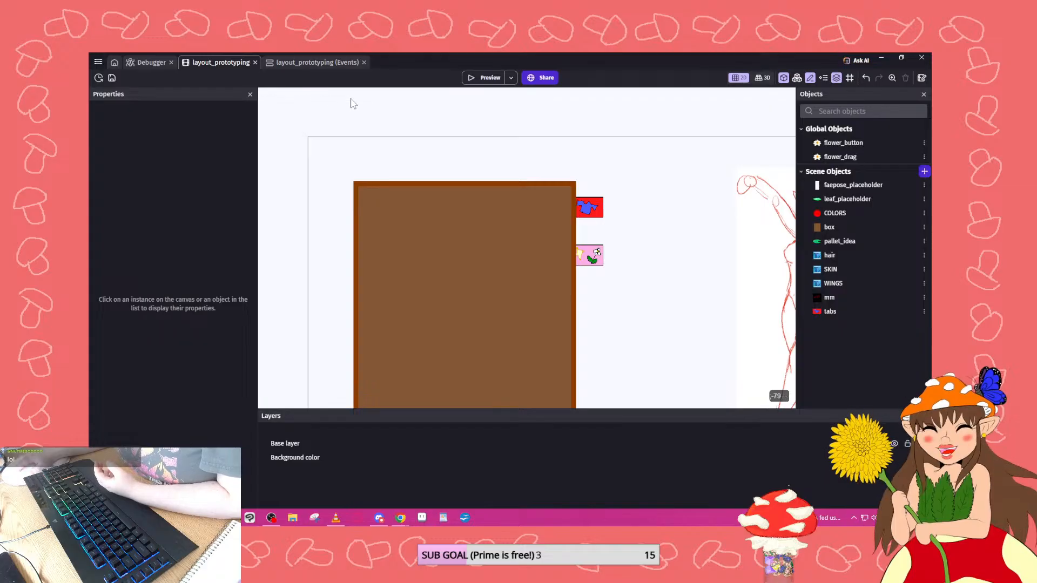
Add a "Trigger once while true" condition to the tabs clicked event in the layout_prototyping events.
left_click(304, 62)
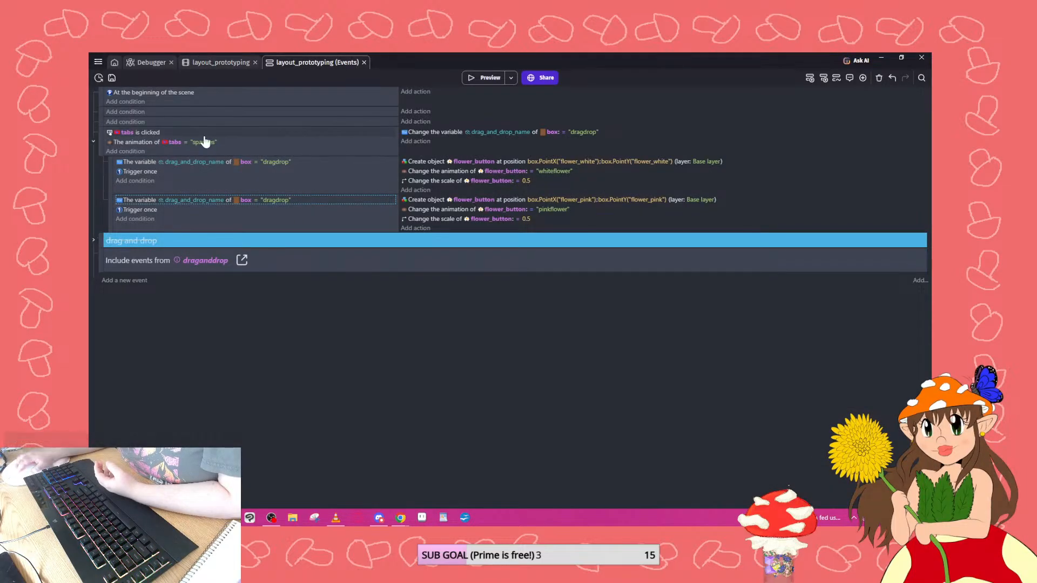
left_click(128, 149)
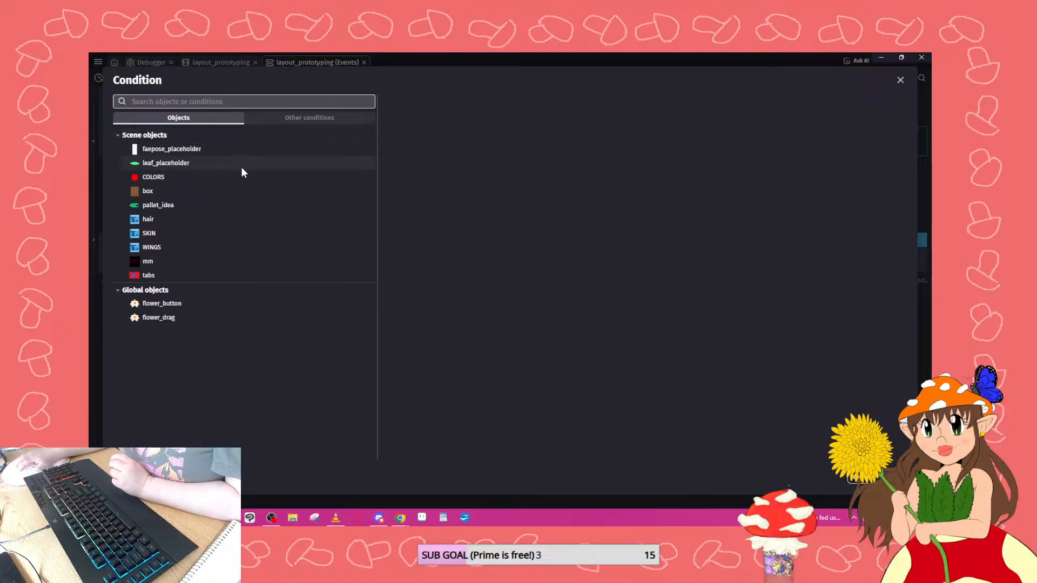
left_click(282, 116)
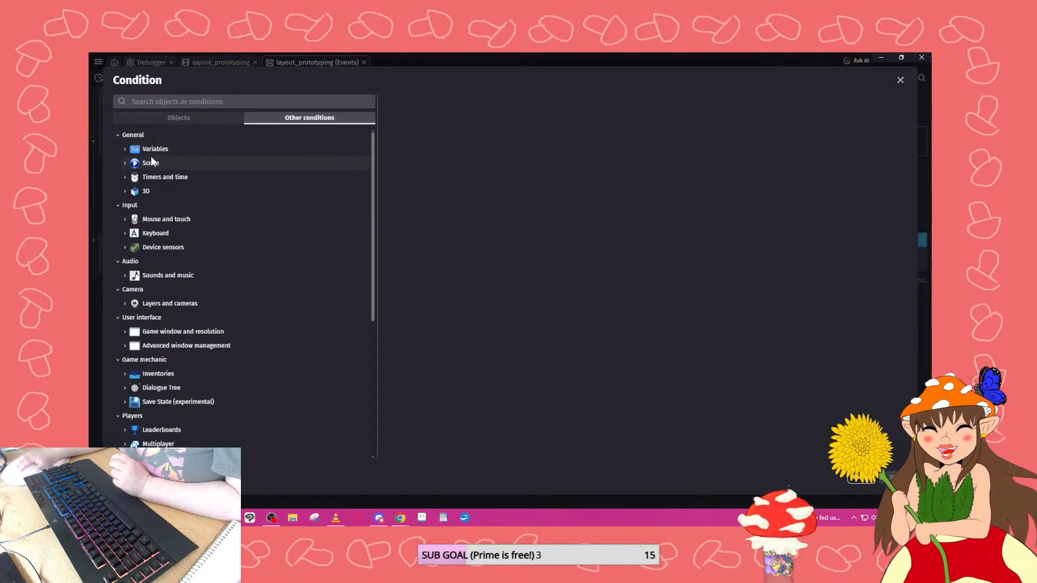
scroll(169, 345, "down", 10)
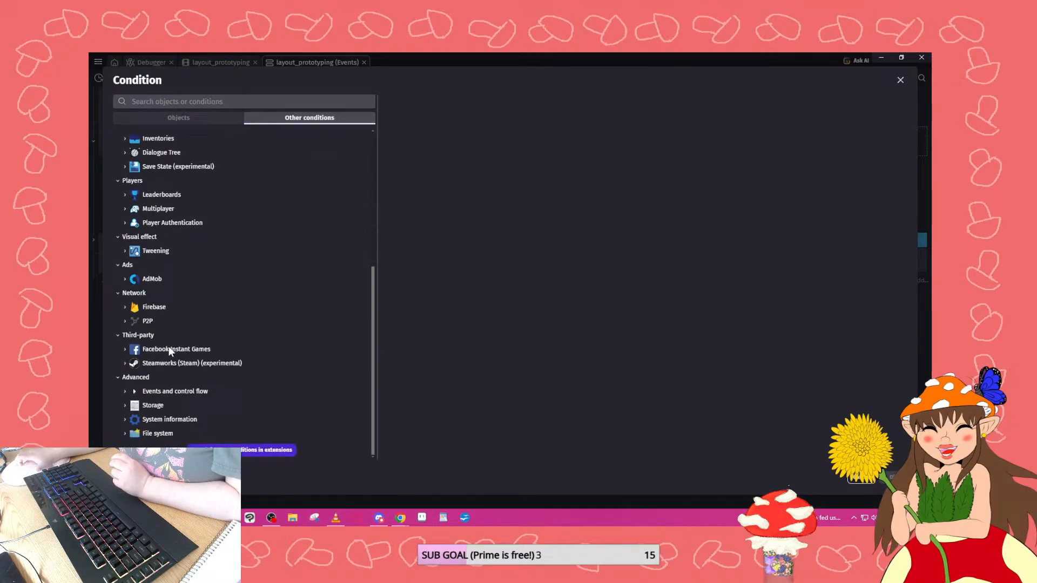
left_click(194, 391)
scroll(189, 408, "down", 3)
left_click(191, 377)
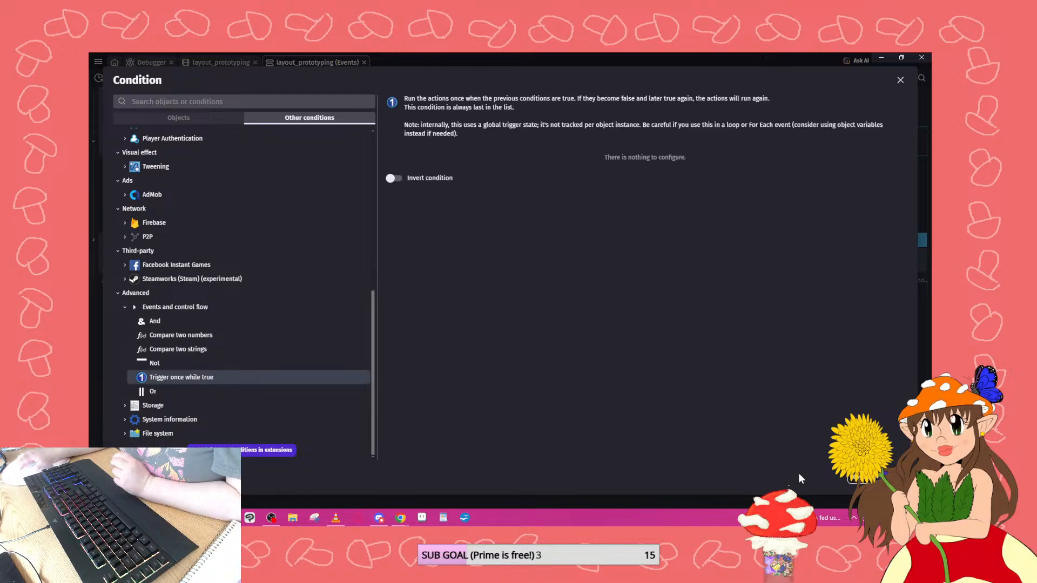
key("Return")
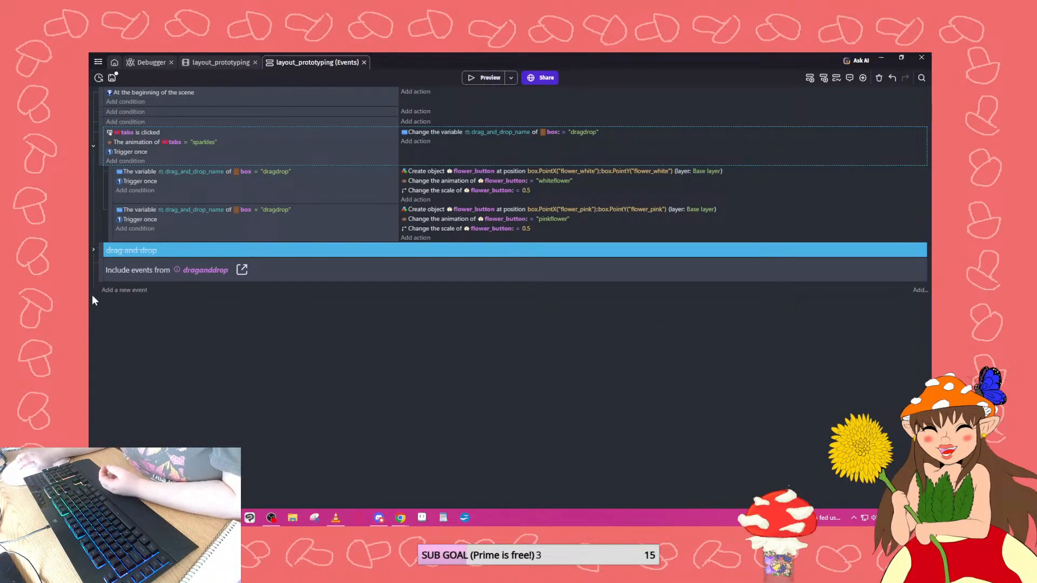
Save the project and preview the scene to test the sparkles tab.
left_click(112, 79)
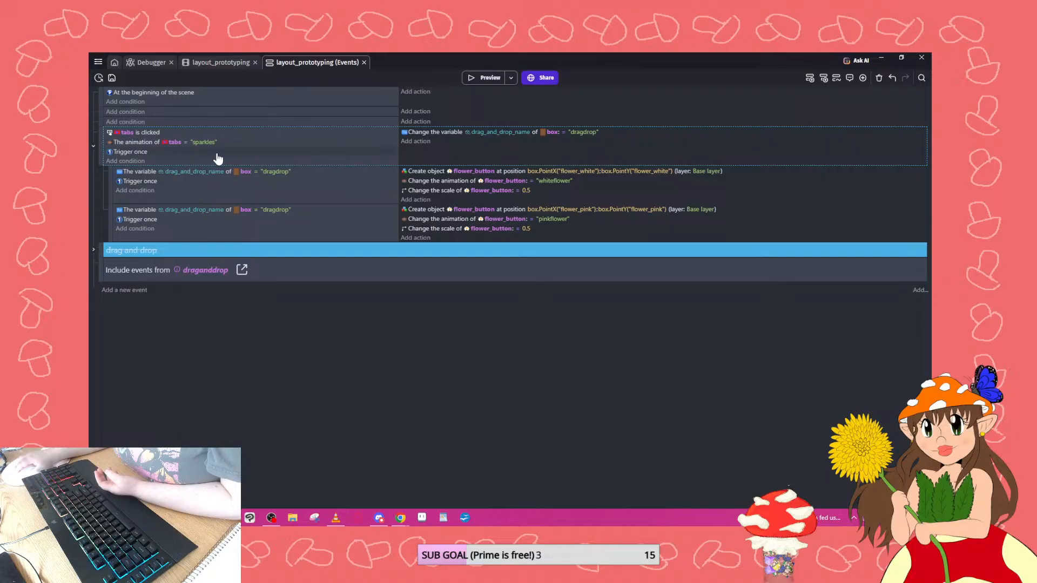
left_click(489, 79)
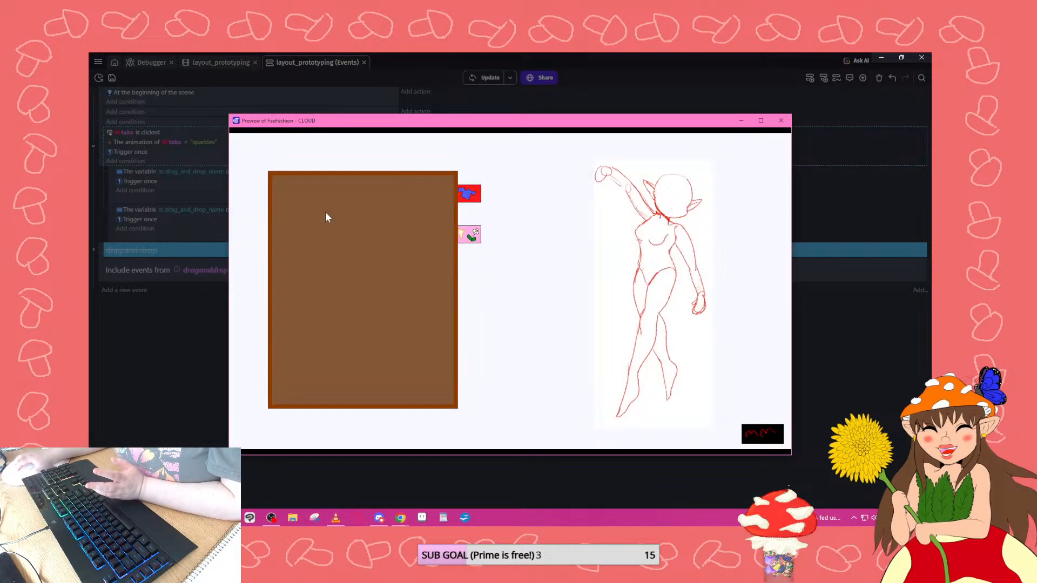
left_click(472, 236)
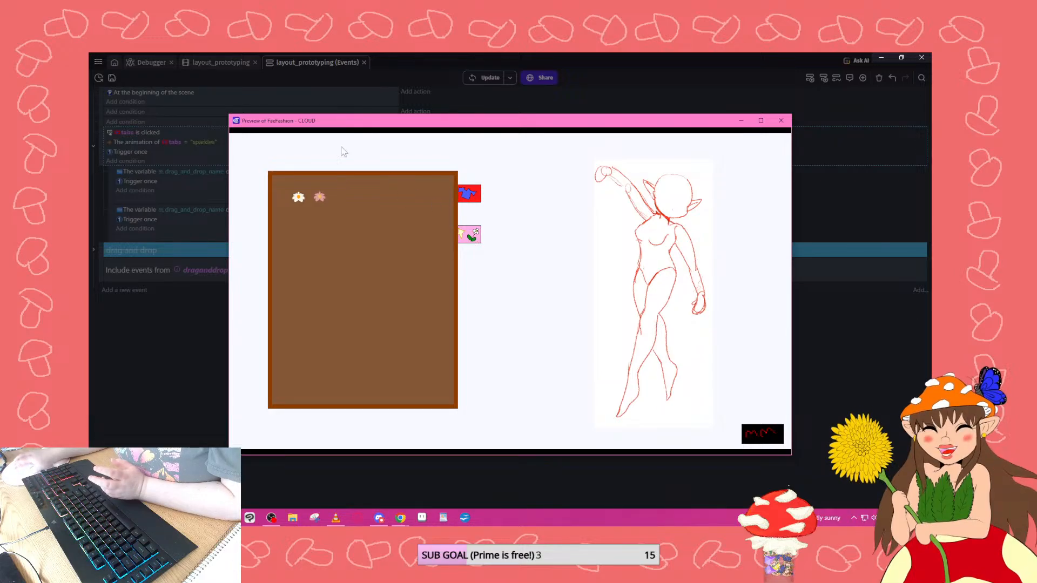
Dismiss the diagnostic report, examine the new preview's instances in the Debugger, and return to the scene events with the preview closed.
left_click(131, 55)
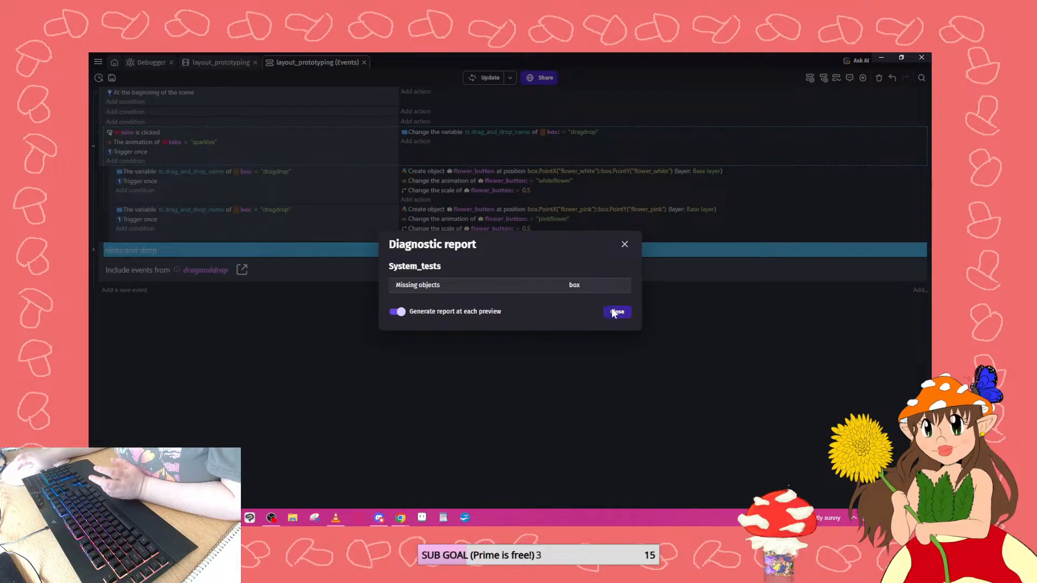
left_click(616, 312)
left_click(150, 64)
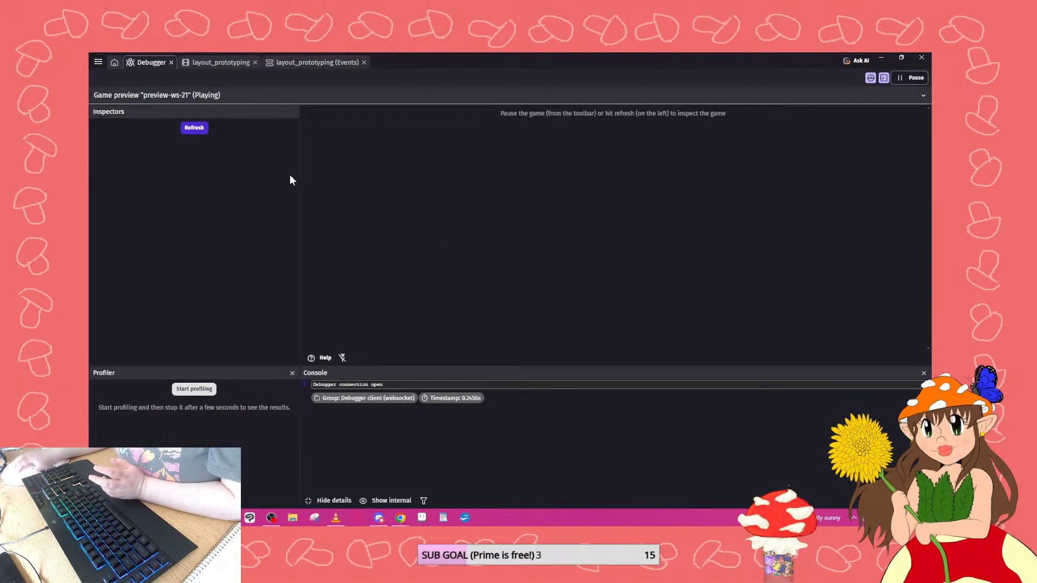
left_click(199, 130)
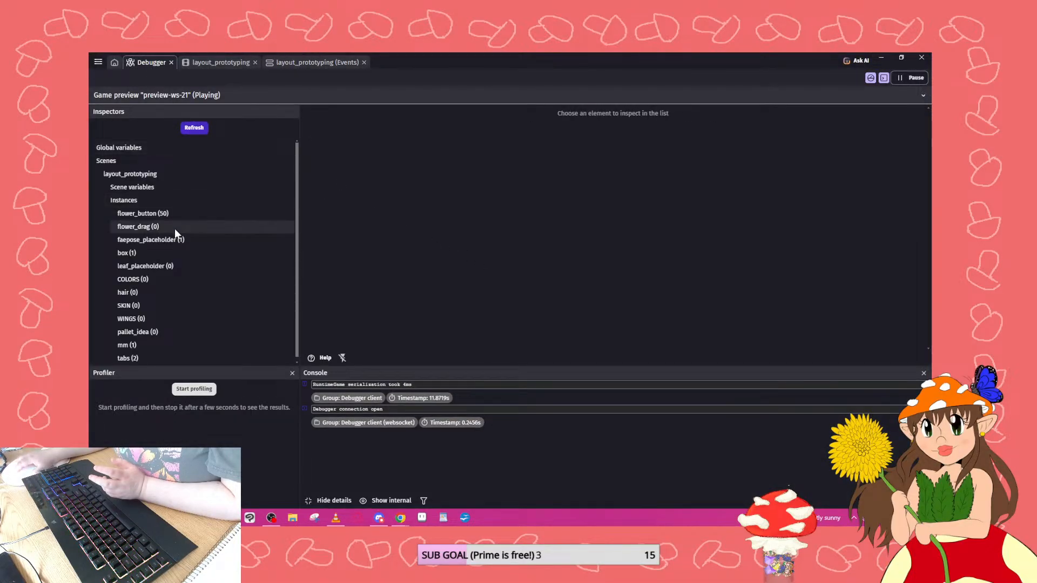
left_click(202, 63)
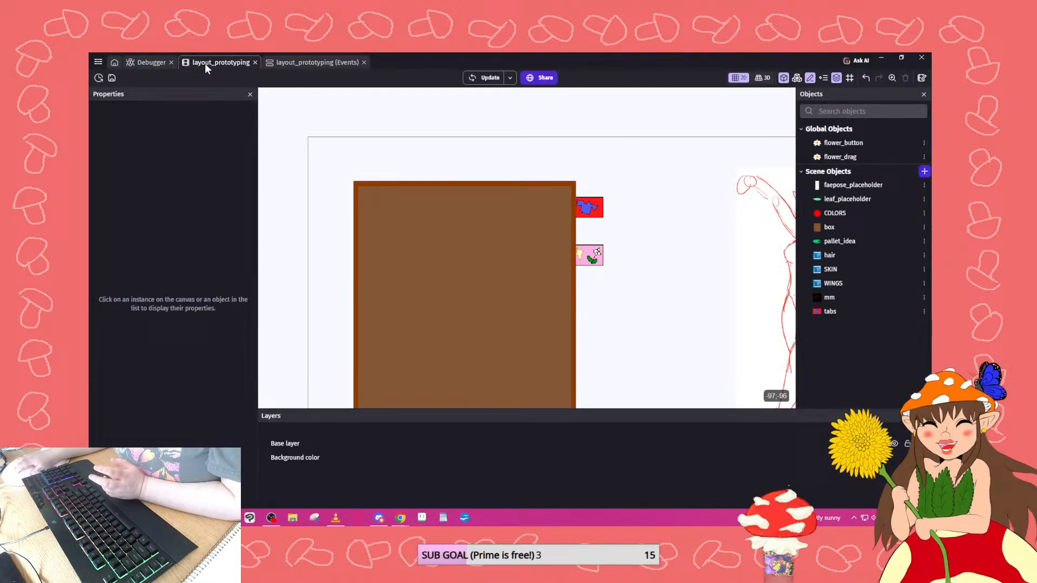
left_click(299, 64)
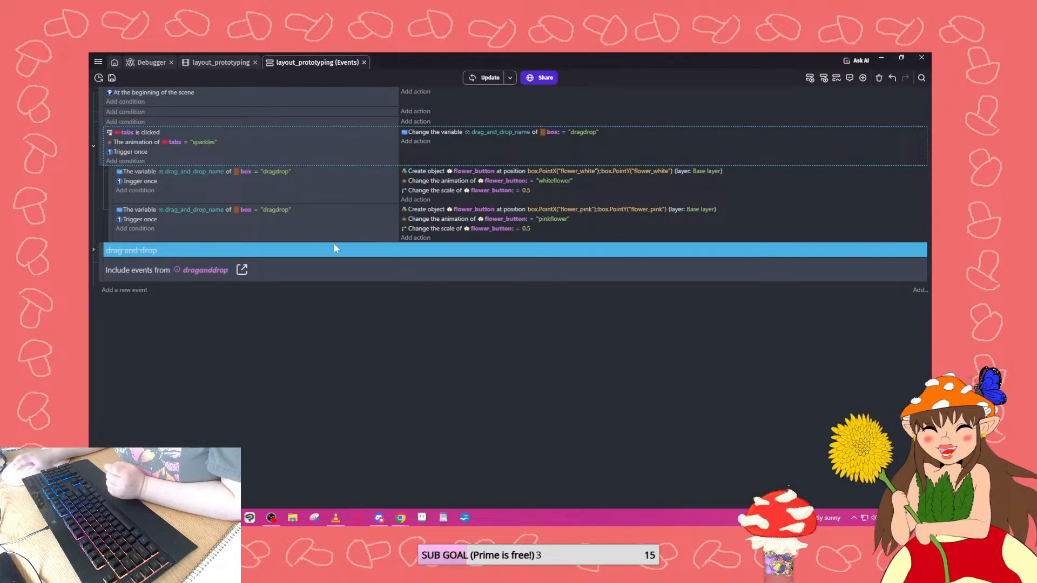
mouse_move(206, 518)
left_click(293, 449)
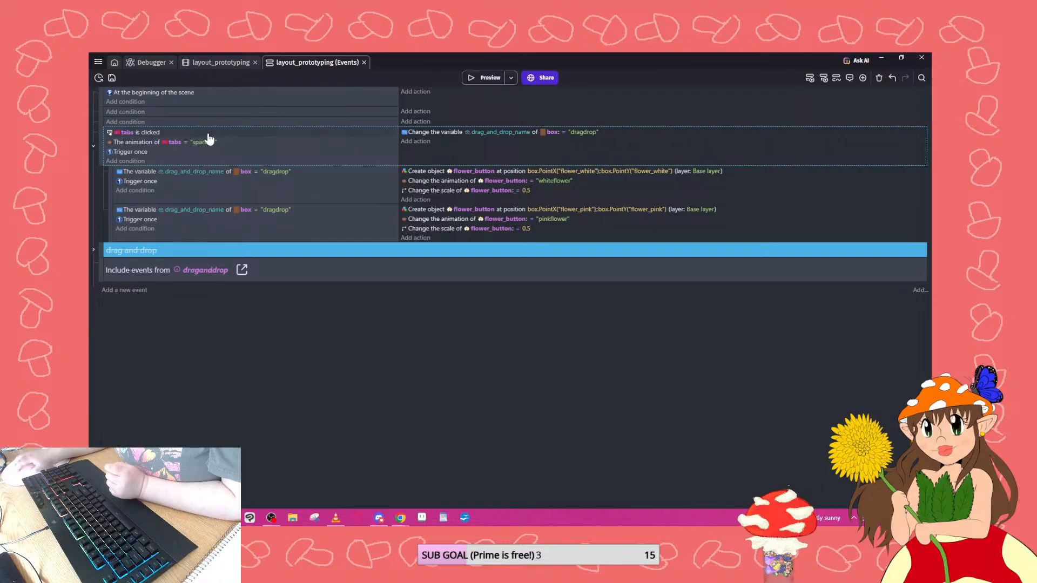
Add a blank event at the end of the sheet and delete the two empty events above the tabs clicked event.
left_click(112, 291)
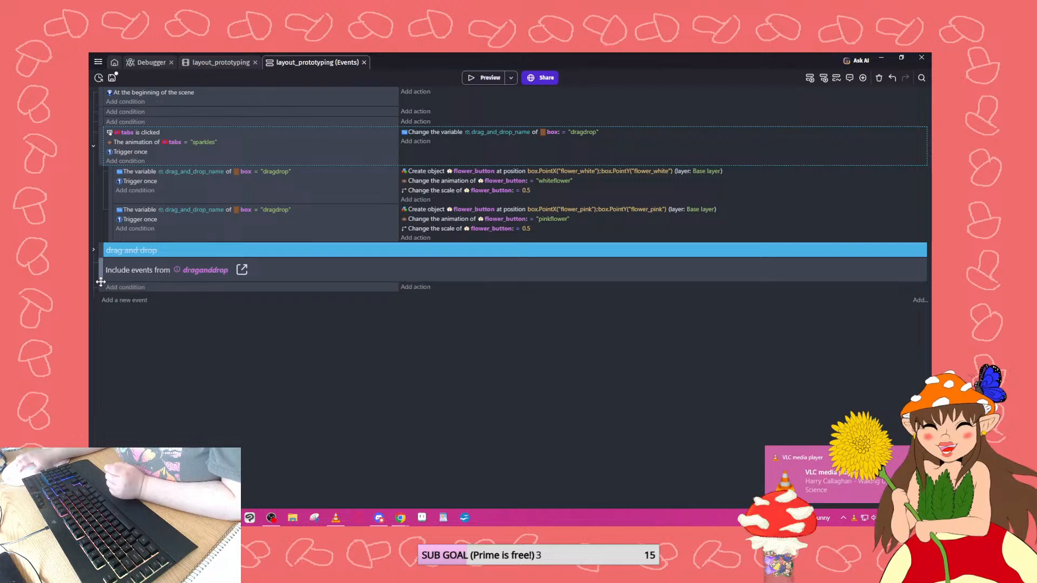
right_click(238, 119)
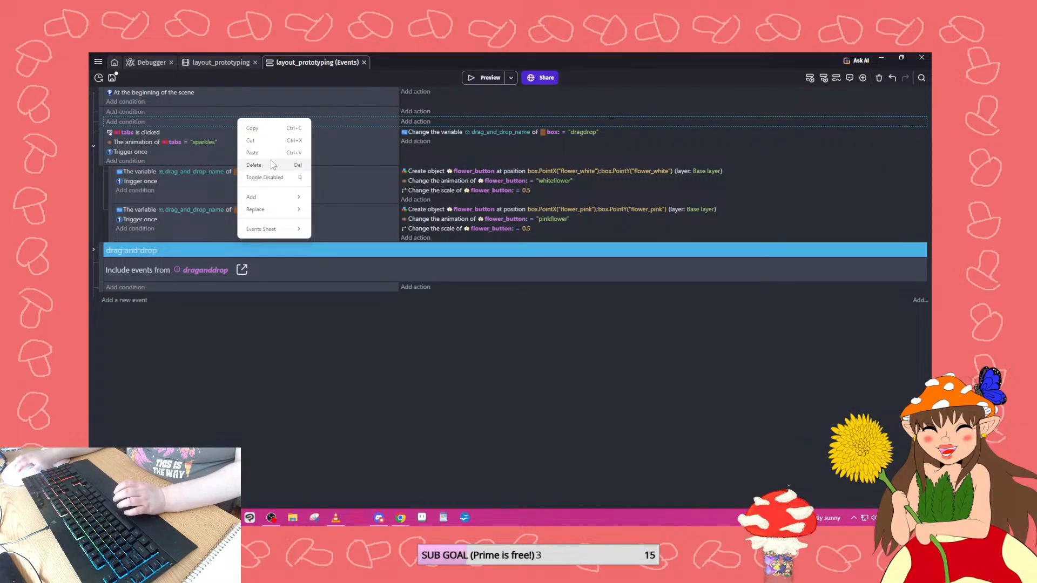
left_click(273, 165)
right_click(235, 110)
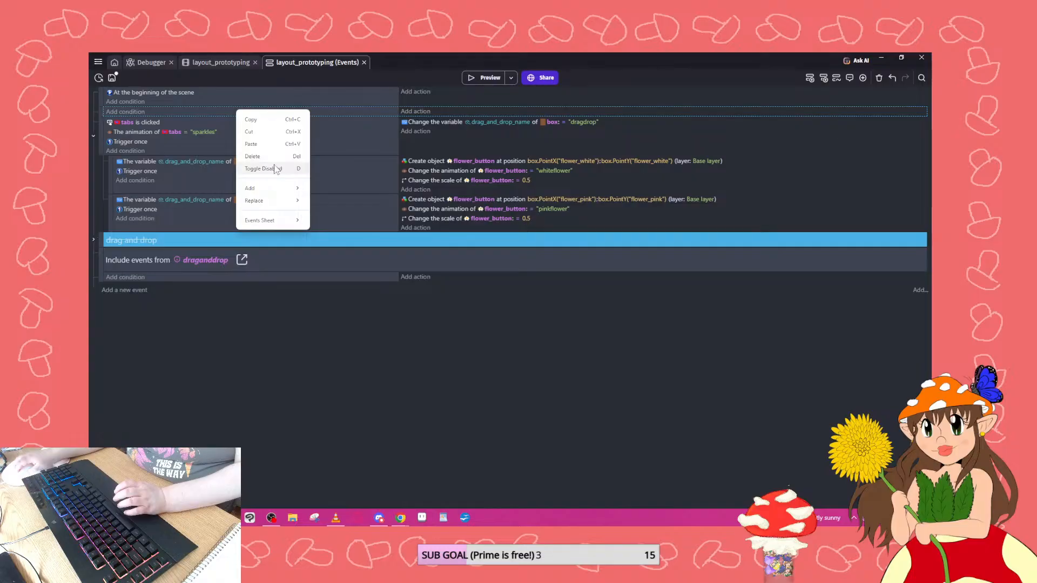
left_click(275, 156)
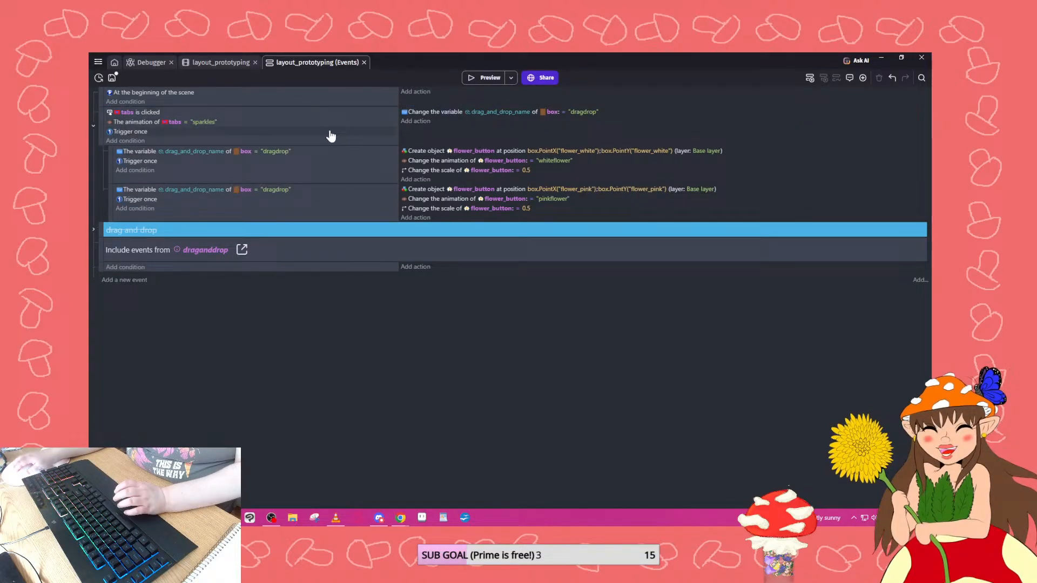
Duplicate the tabs clicked event together with its two flower_button creation sub-events.
left_click(418, 139)
key("ctrl+c")
key("ctrl+v")
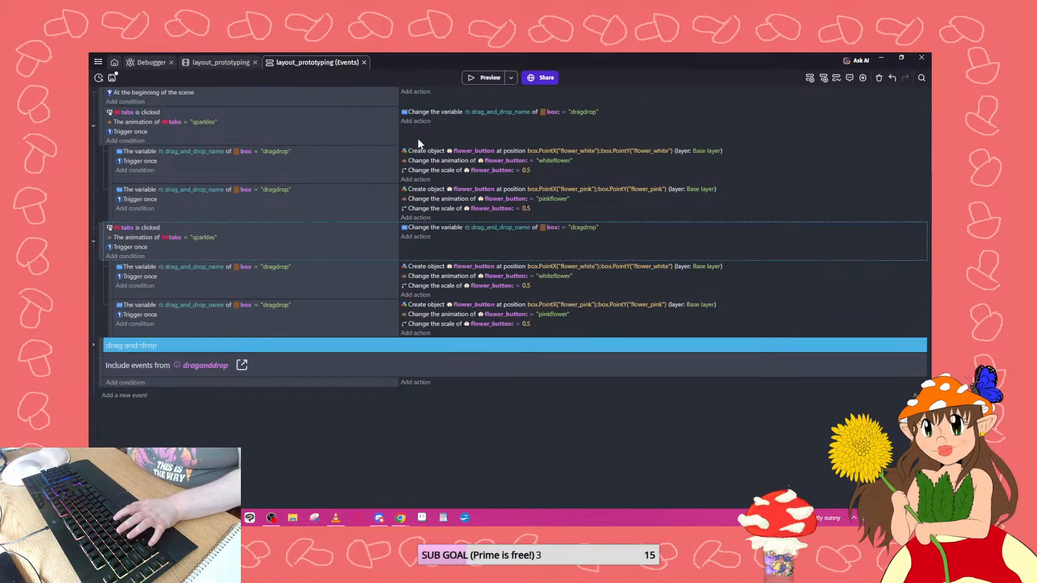
Collapse the lower duplicated tabs clicked event and set the upper tabs clicked event's animation condition to "cloths".
left_click(93, 241)
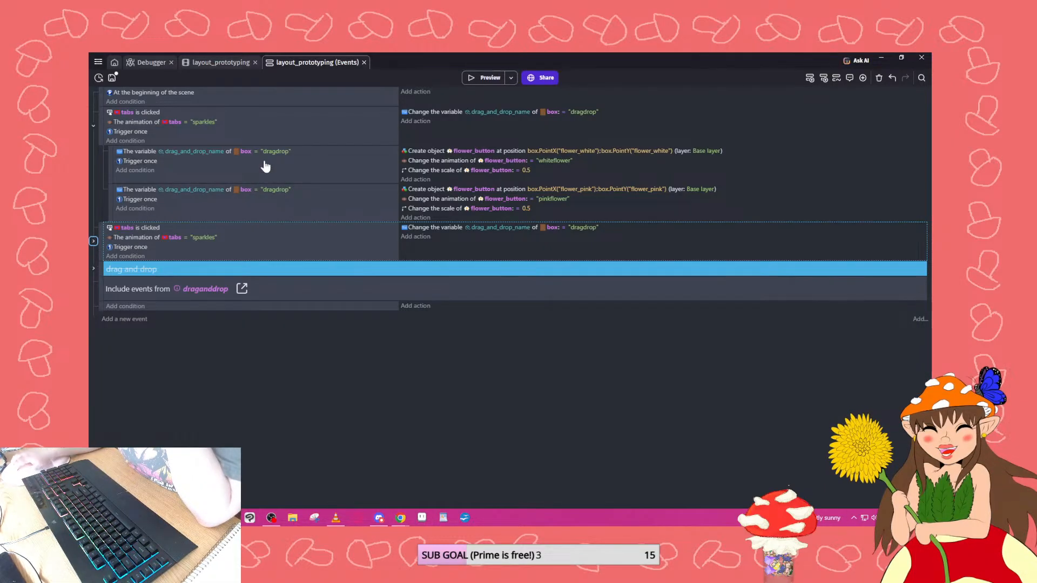
left_click(201, 123)
left_click(228, 141)
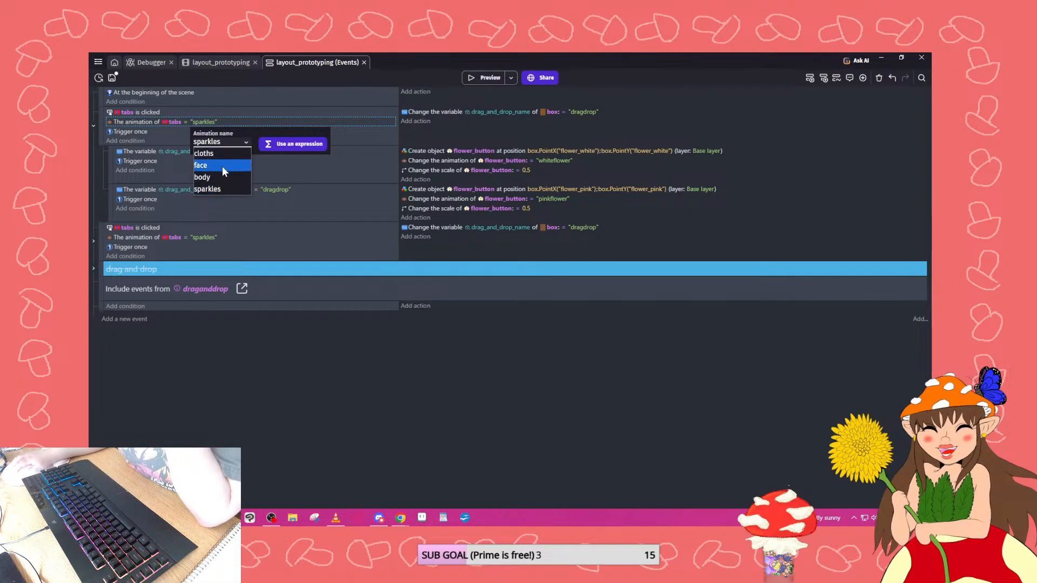
left_click(215, 153)
left_click(177, 164)
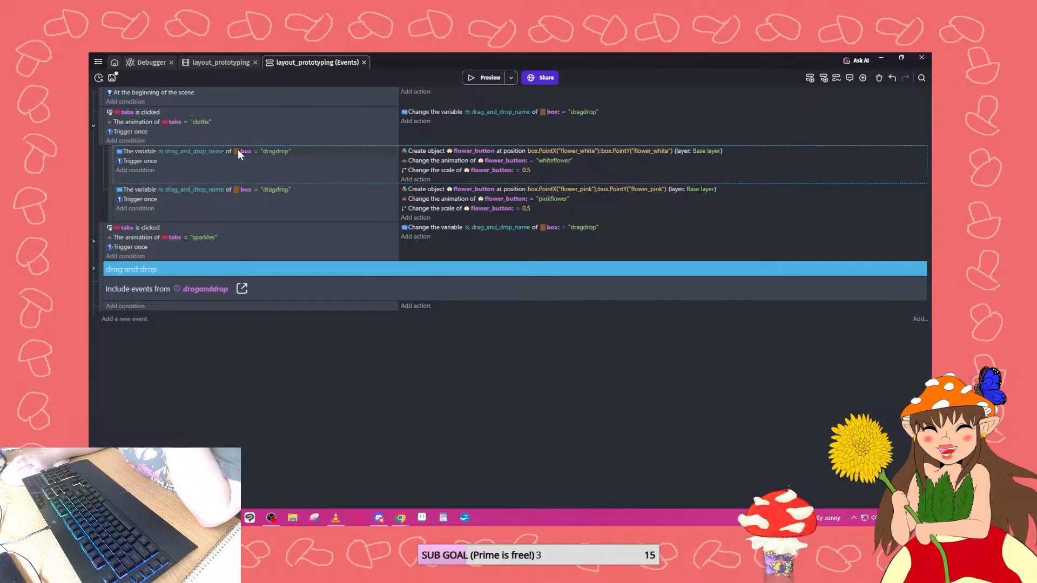
Set the compared drag_and_drop_name value to "cloths" in both flower_button sub-events of the cloths tab event.
left_click(276, 154)
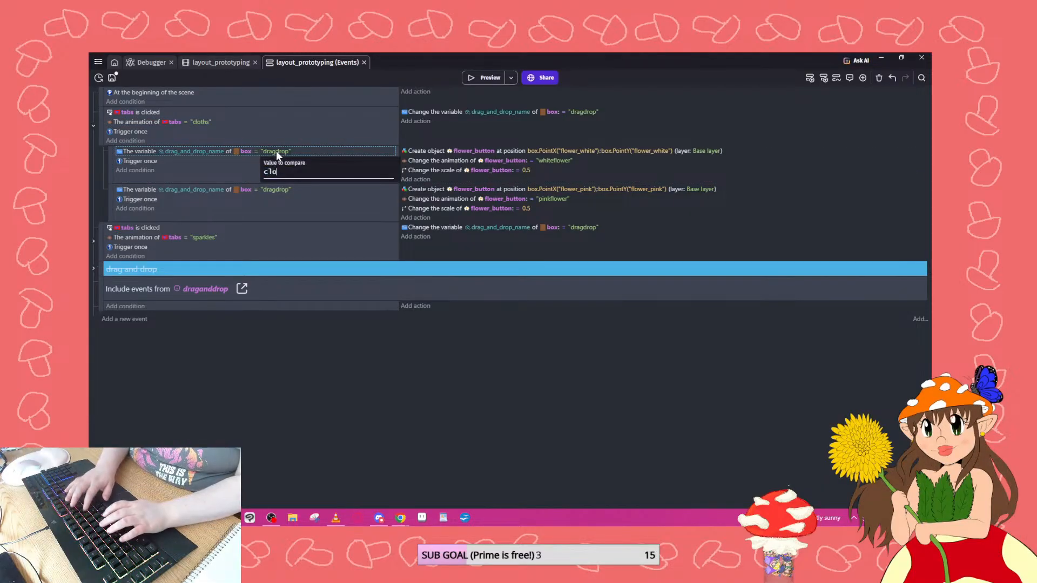
type("cloth")
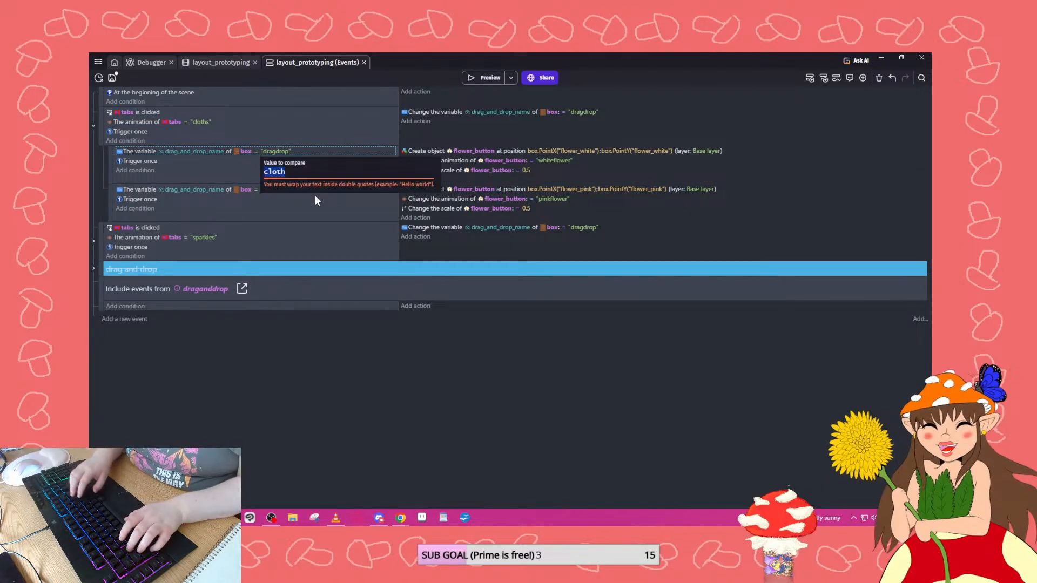
key("ctrl+BackSpace")
type("\"cloths\"")
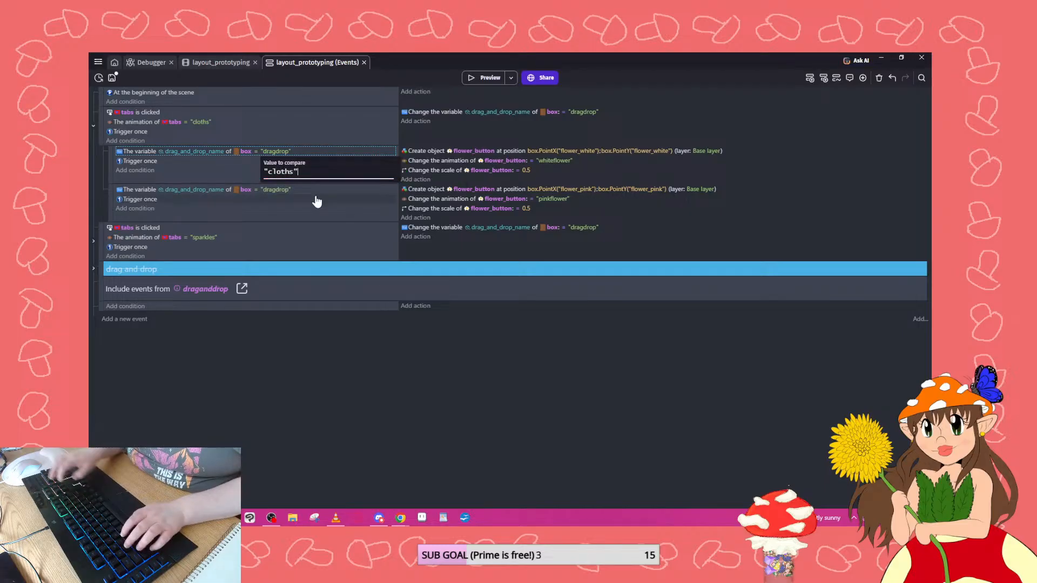
key("ctrl+a")
key("ctrl+x")
key("ctrl+v")
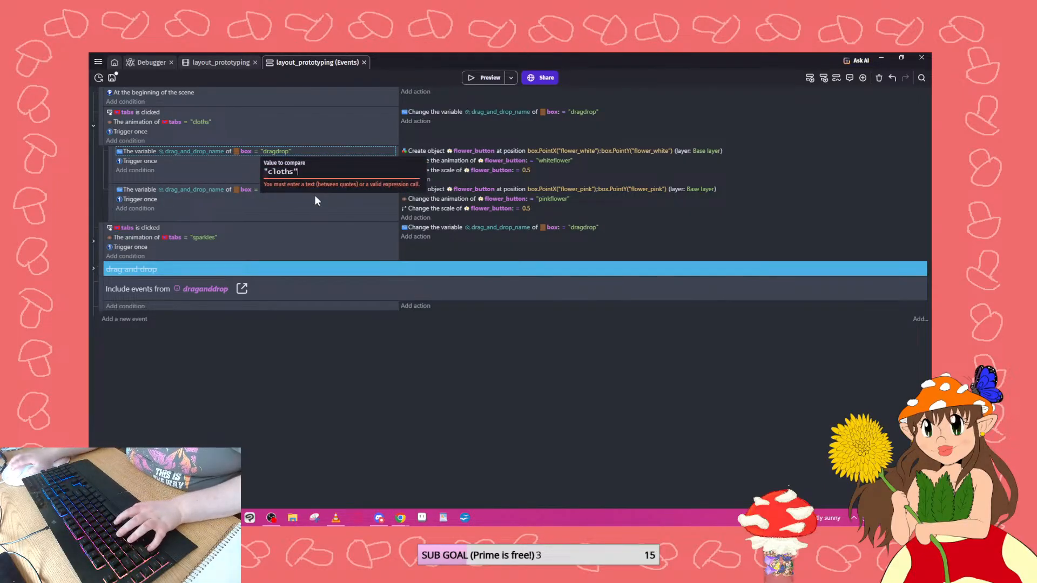
key("Return")
left_click(277, 190)
key("ctrl+v")
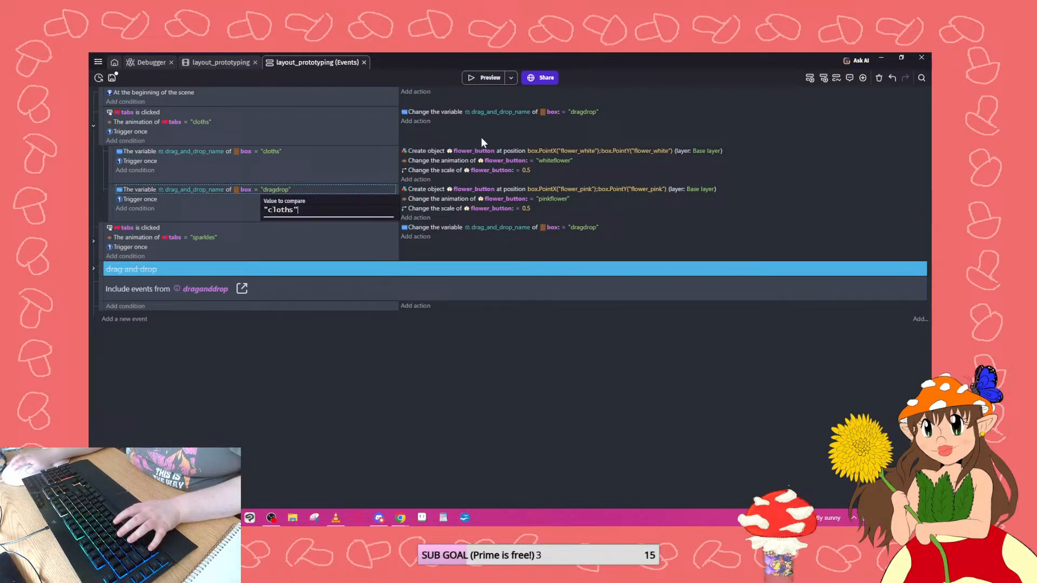
Set the box's drag_and_drop_name variable to "cloths" in the cloths tab event's action.
left_click(581, 112)
key("ctrl+v")
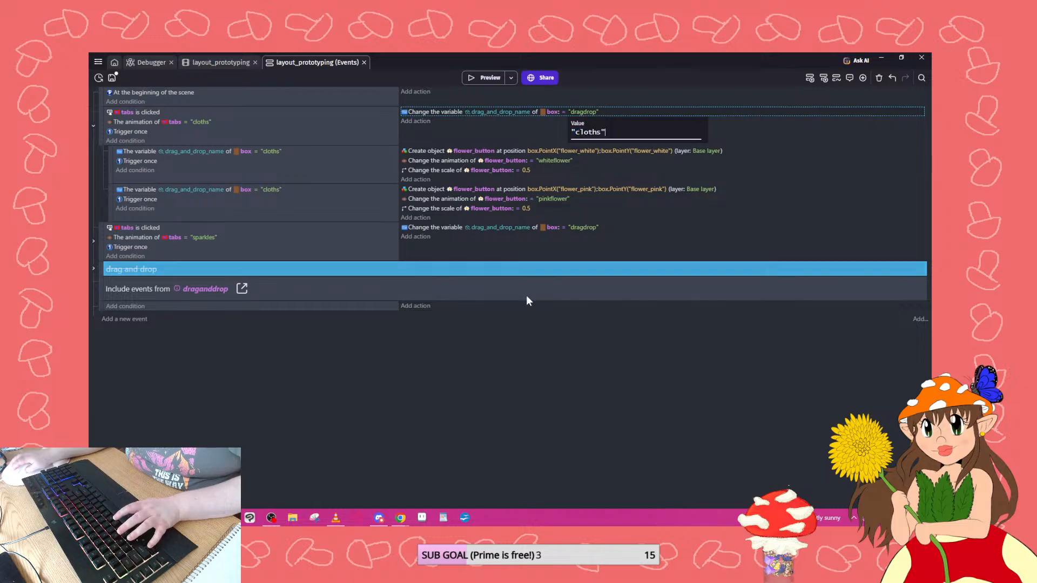
key("Return")
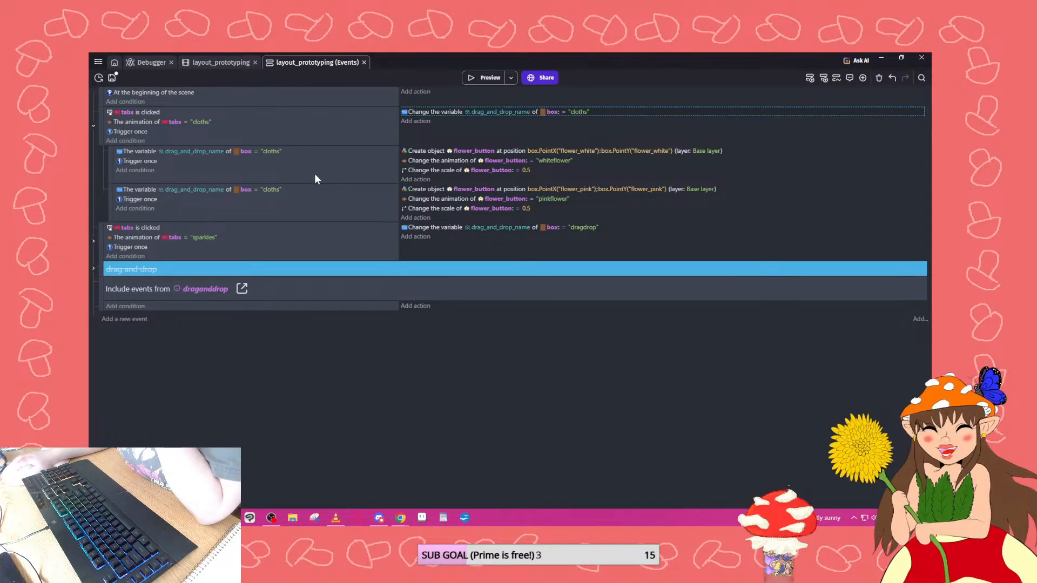
Delete both flower_button creation sub-events from the cloths tab event.
left_click(328, 172)
key("Delete")
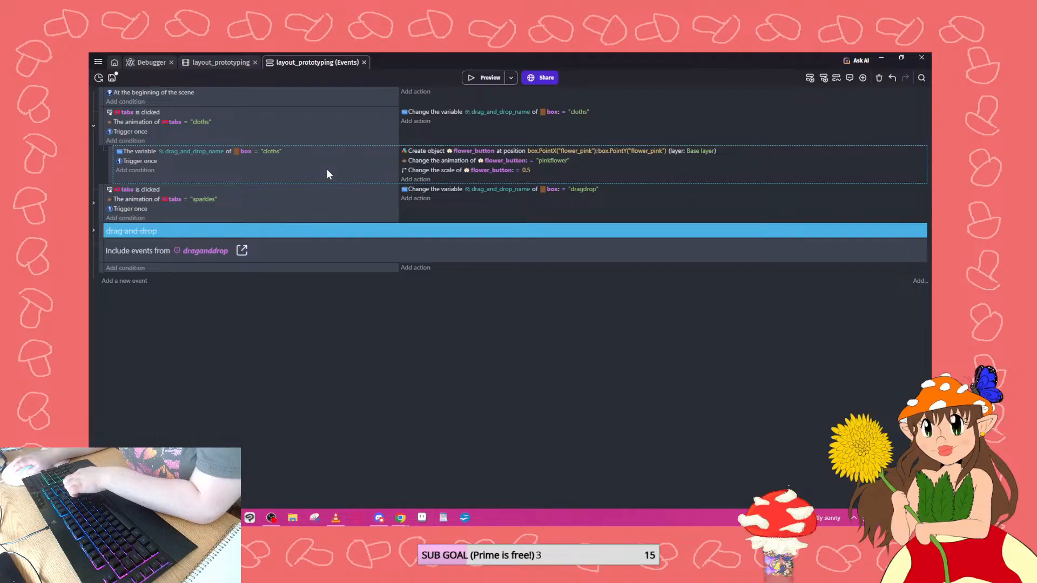
key("Delete")
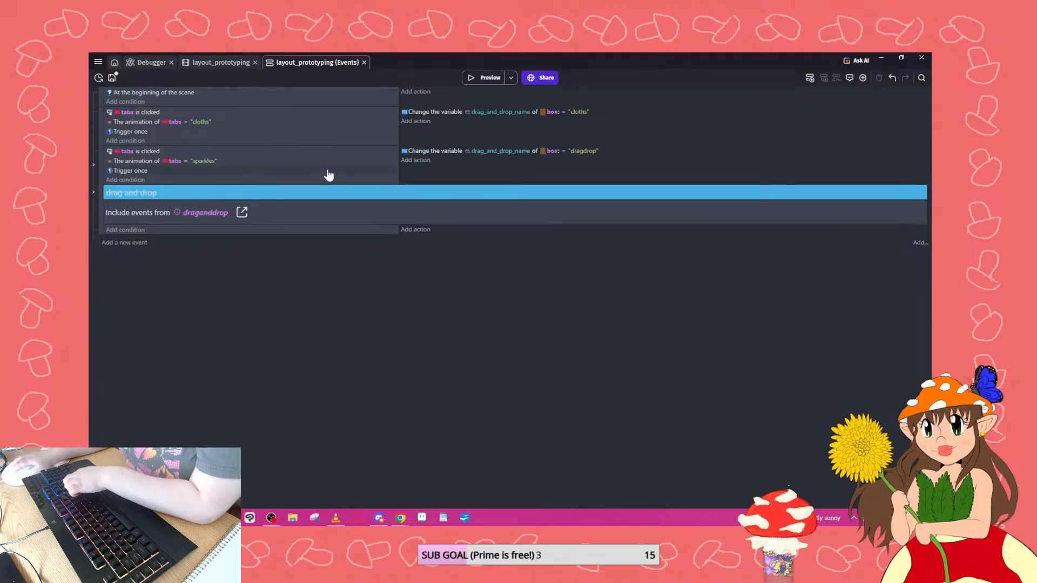
In the layout_prototyping scene, move the box together with its two tabs so the box sits at about X 36, Y 52.
left_click(215, 62)
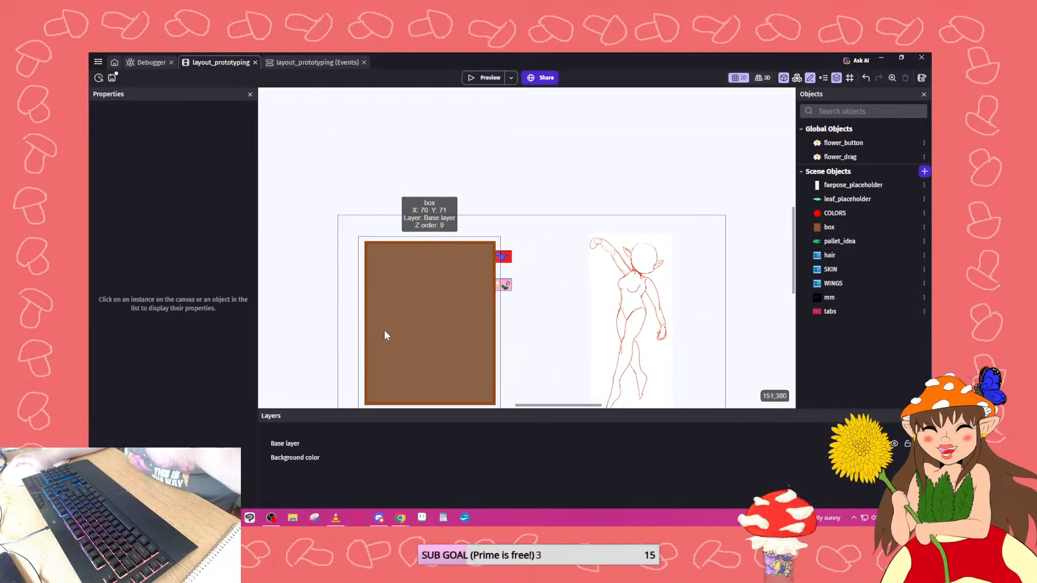
scroll(385, 331, "up", 1, "ctrl")
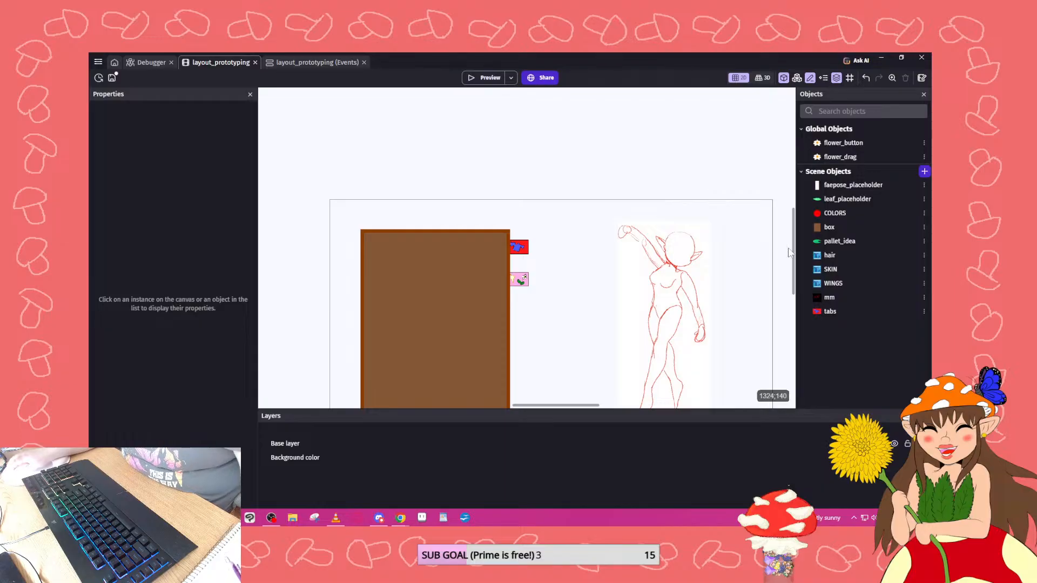
scroll(792, 255, "down", 3)
scroll(792, 255, "up", 1)
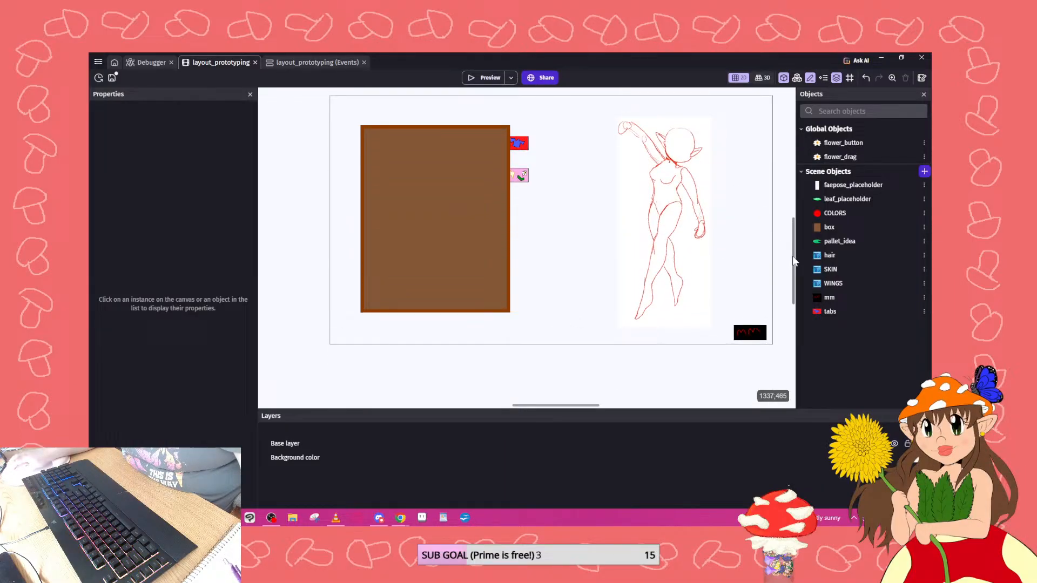
left_click(443, 206)
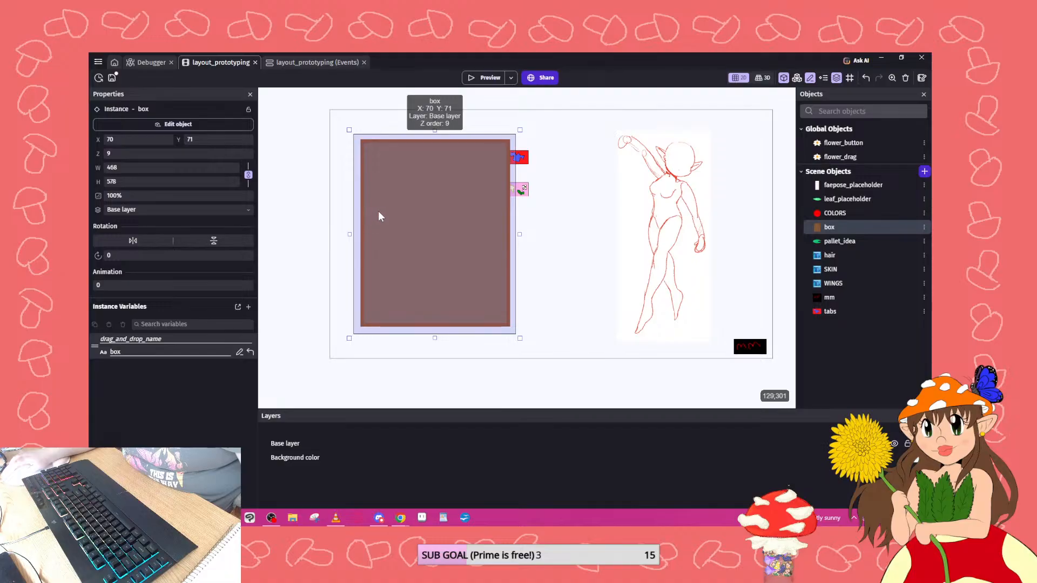
left_click(513, 393)
left_click_drag(315, 89, 556, 340)
left_click_drag(475, 304, 464, 304)
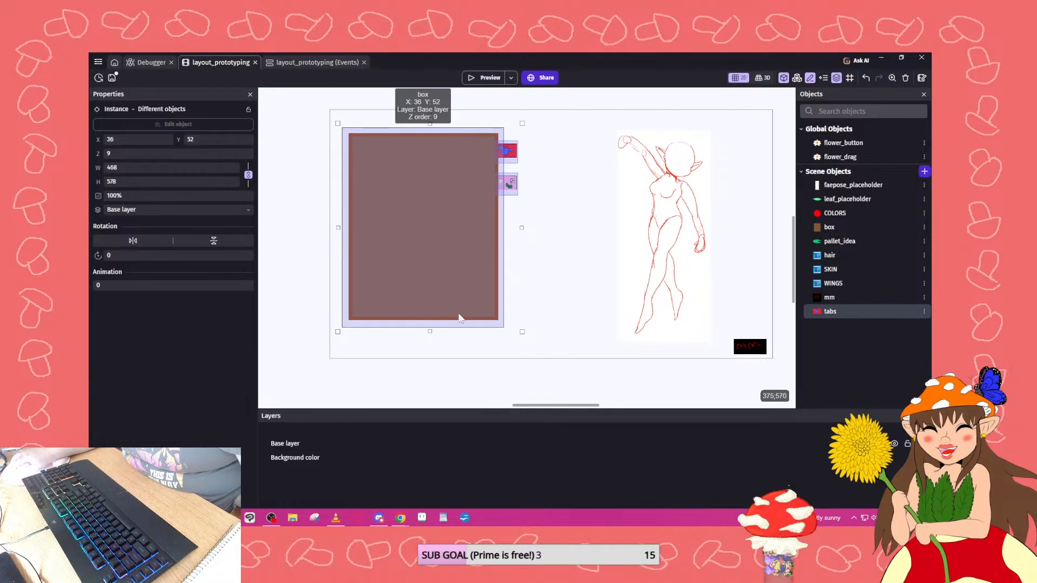
left_click(410, 331)
left_click(357, 187)
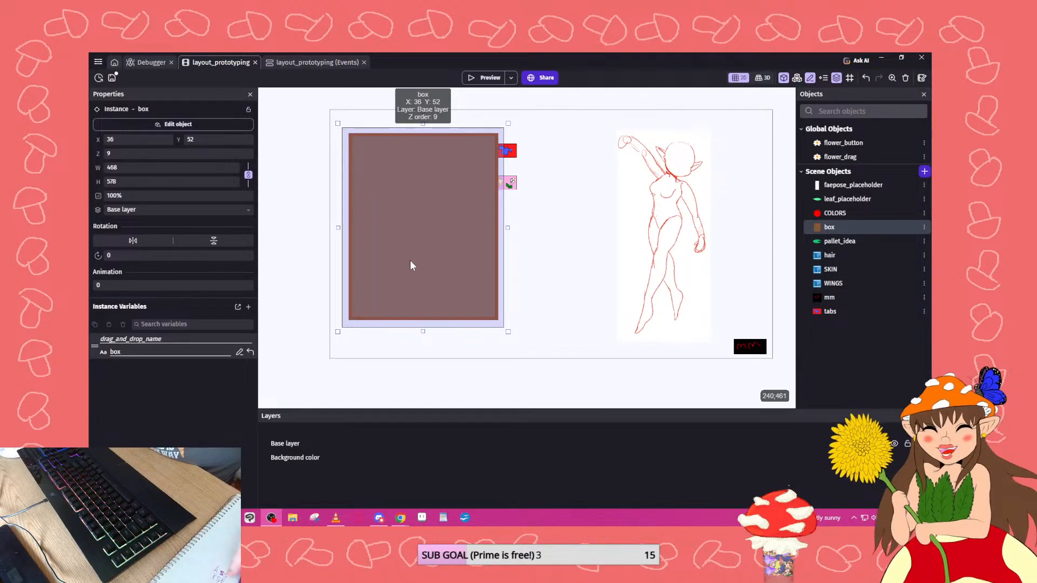
Create an external layout named cloths, open it and associate it with the layout_prototyping scene.
left_click(98, 61)
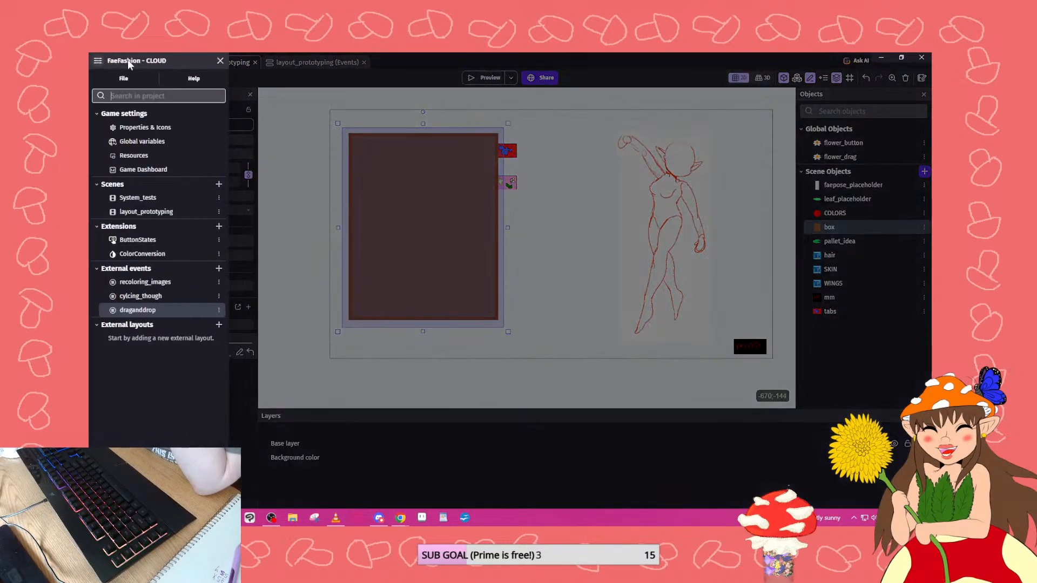
left_click(216, 323)
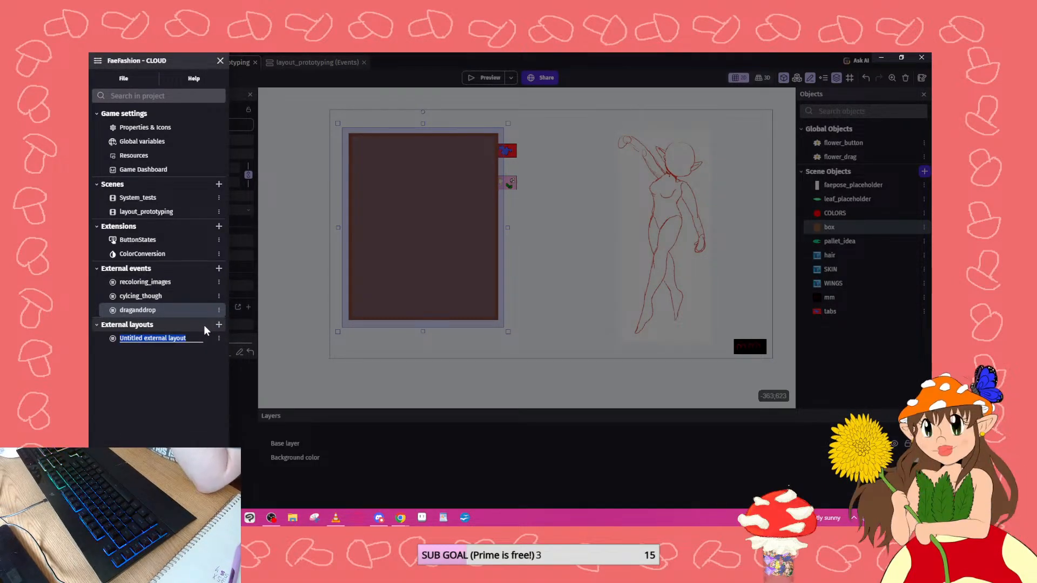
type("cloths")
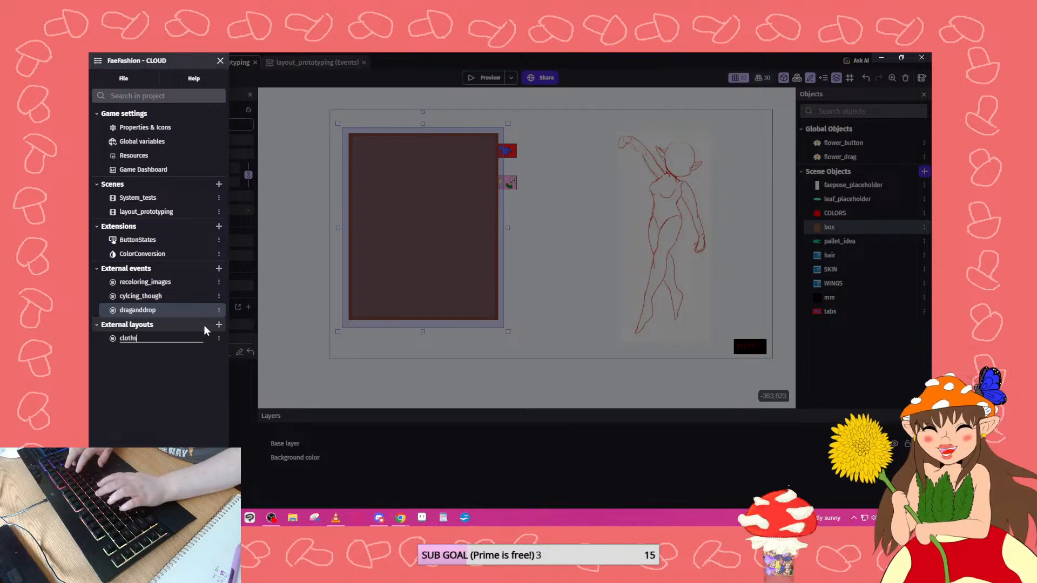
key("Return")
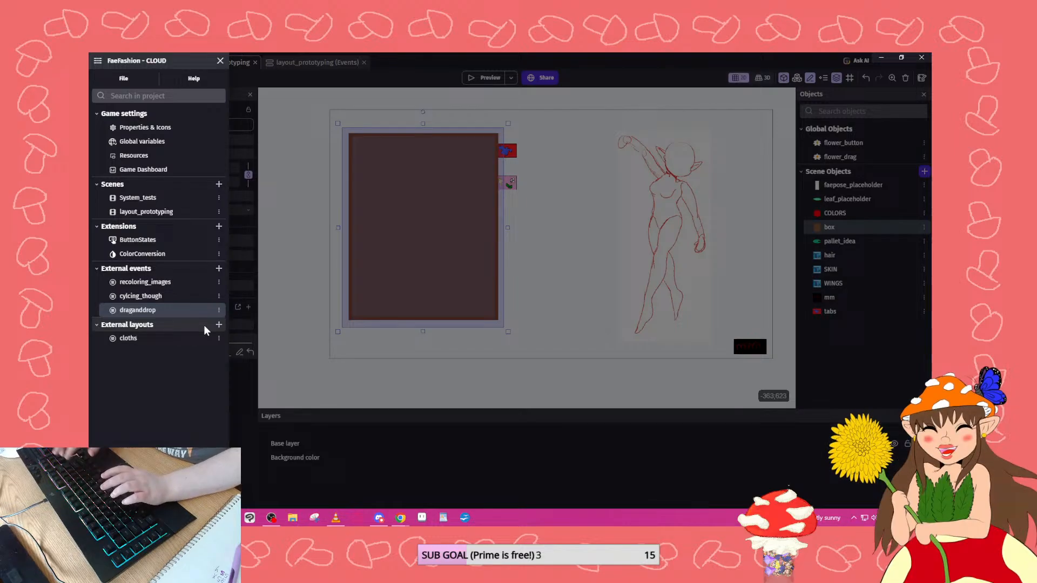
left_click(128, 338)
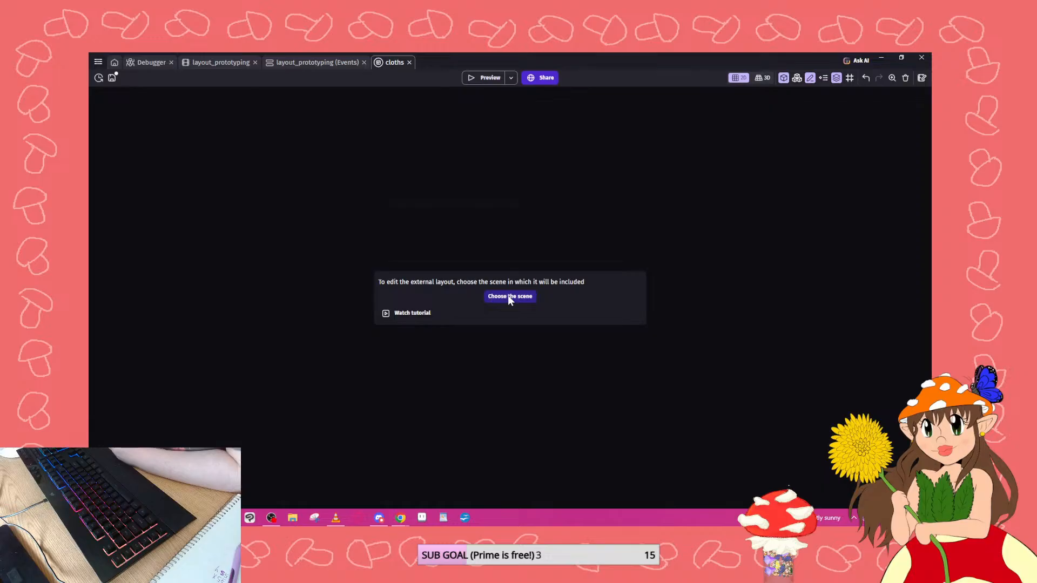
left_click(508, 296)
left_click(442, 326)
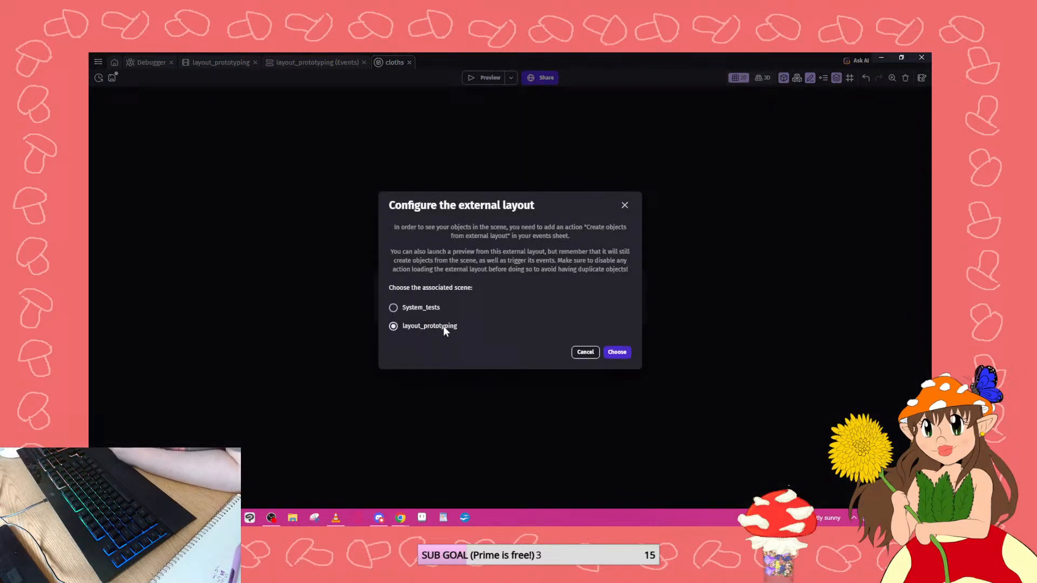
left_click(616, 352)
Place a box instance in the upper-left area of the cloths layout and adjust its Y position.
left_click_drag(831, 229, 381, 182)
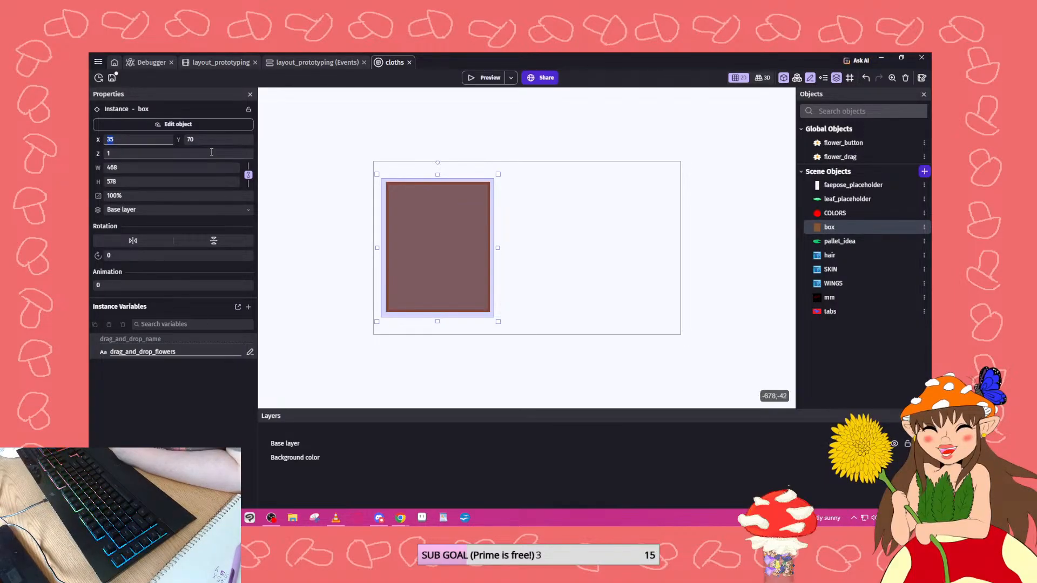
key("Tab")
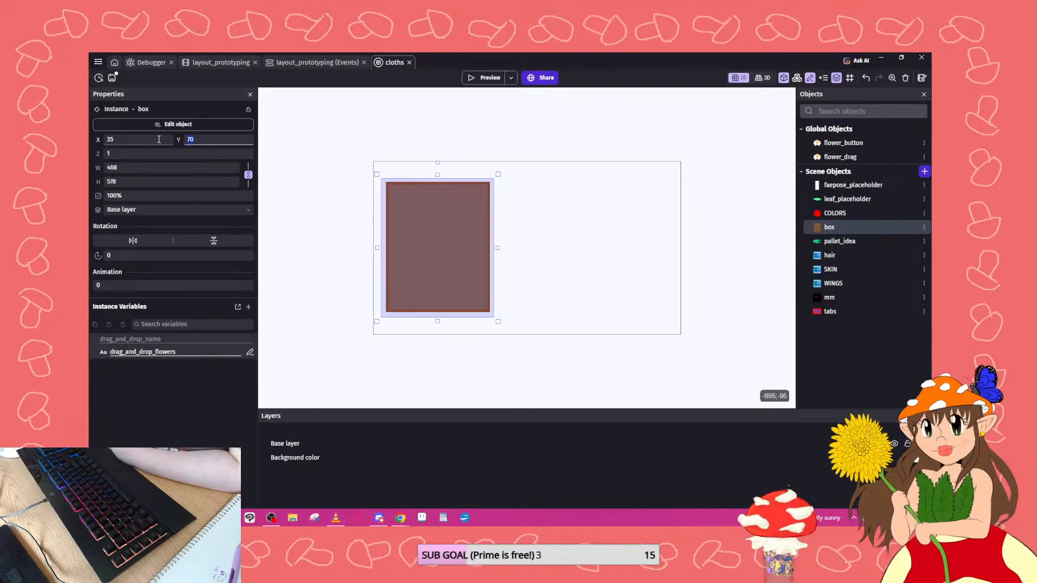
left_click(603, 323)
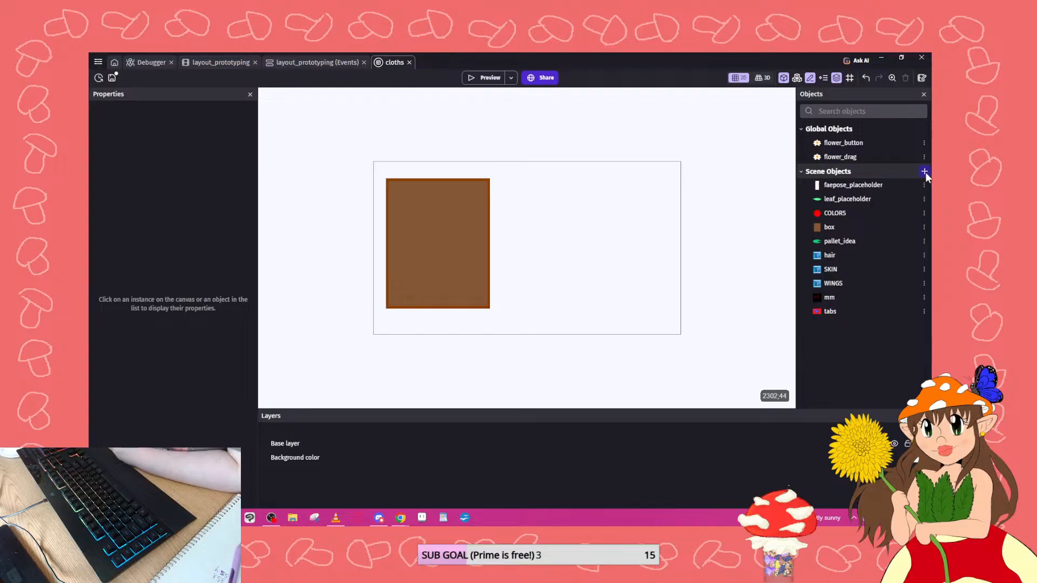
Place three leaf_placeholder instances in a column over the box, and delete the box instance from the cloths layout.
left_click_drag(848, 199, 418, 240)
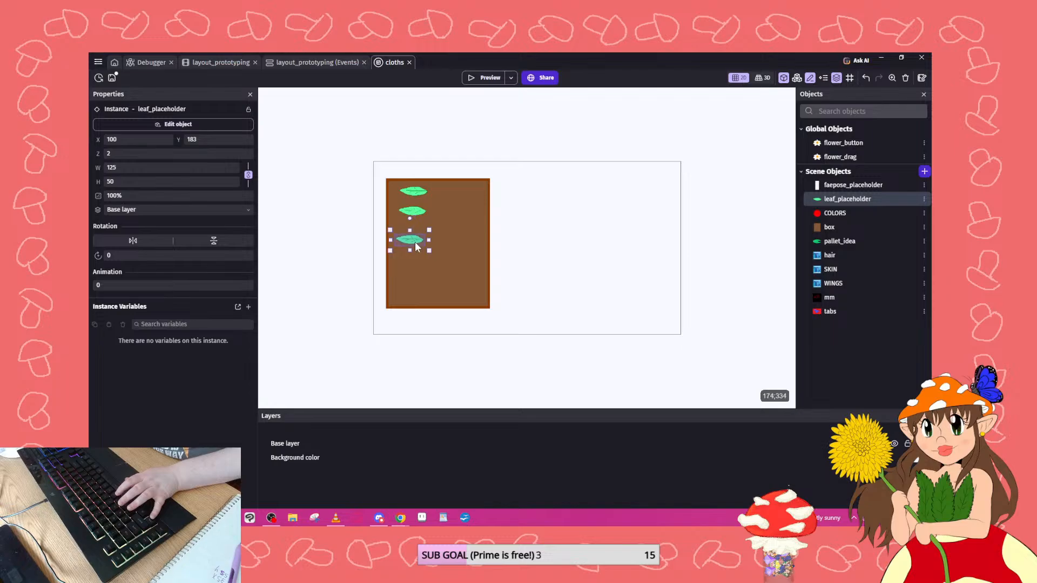
left_click(465, 242)
key("Delete")
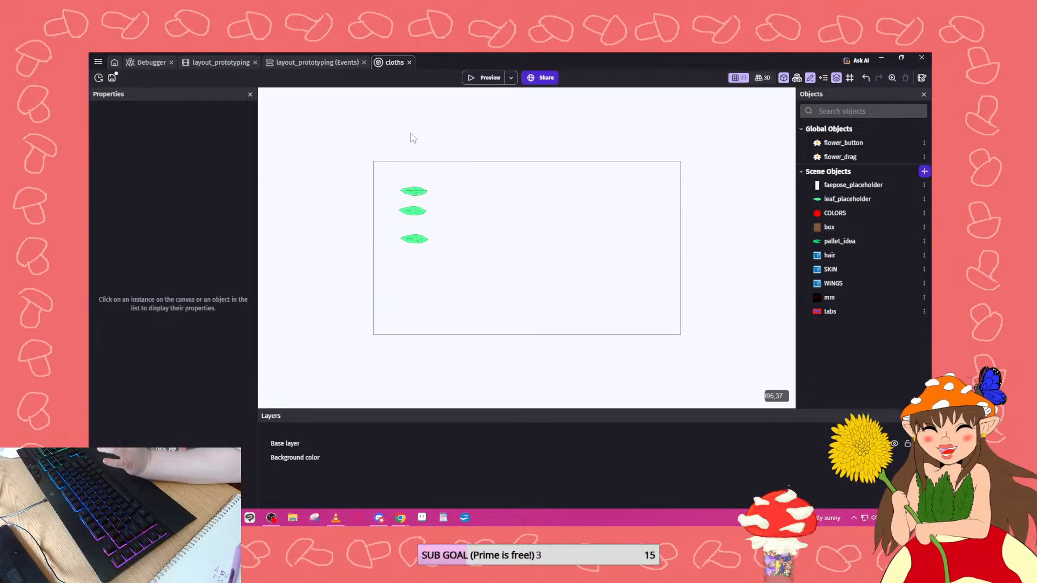
Create a scene object group named cloths in layout_prototyping that contains leaf_placeholder.
left_click(200, 62)
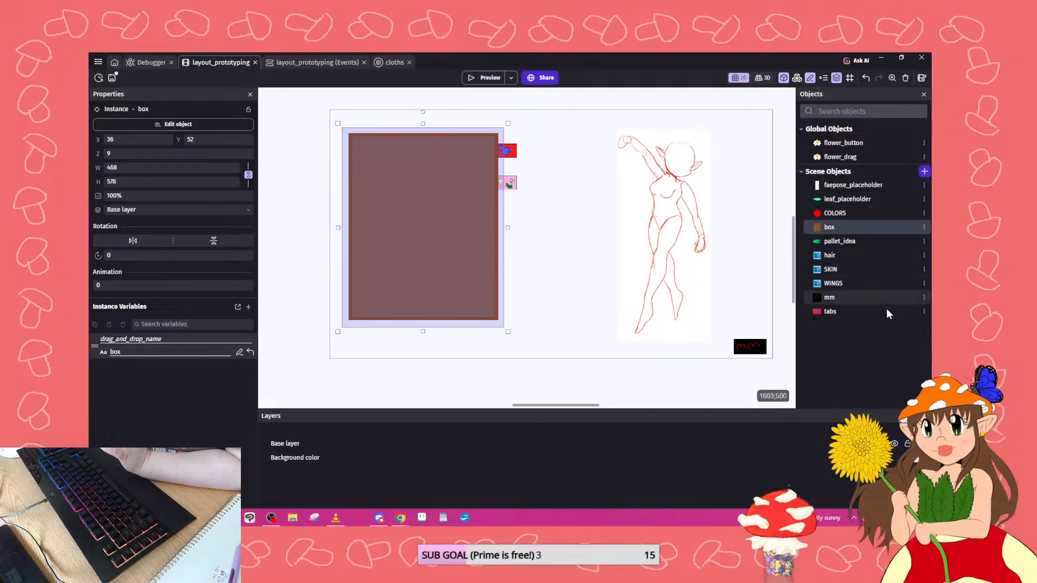
left_click(796, 78)
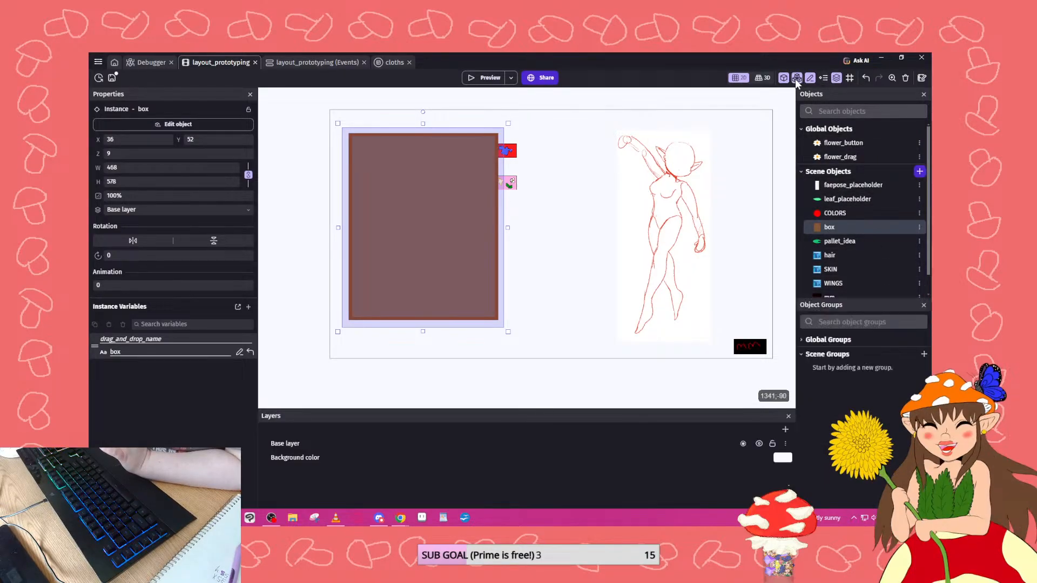
left_click(924, 354)
type("cloths")
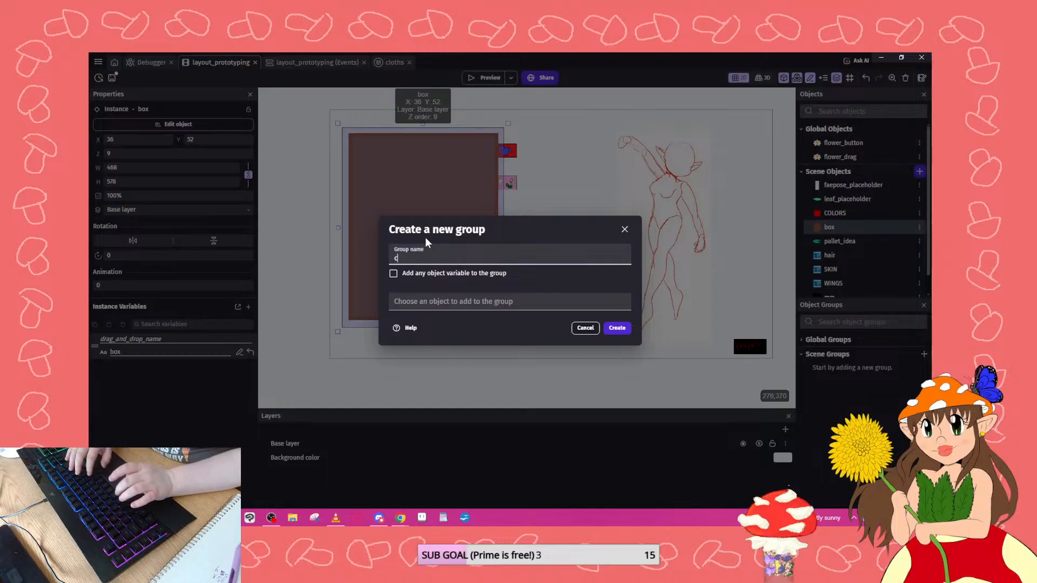
left_click(442, 303)
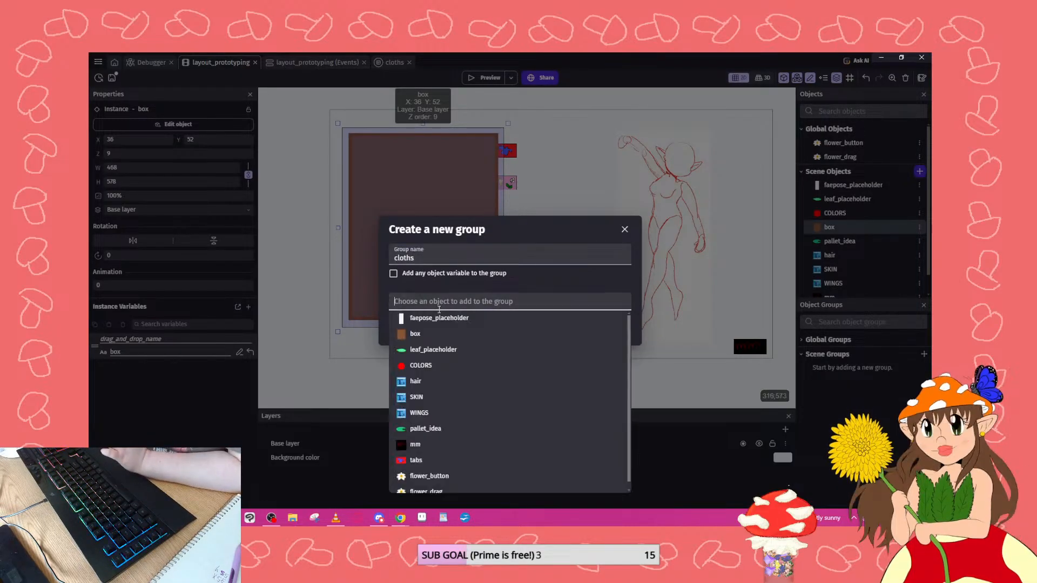
left_click(428, 348)
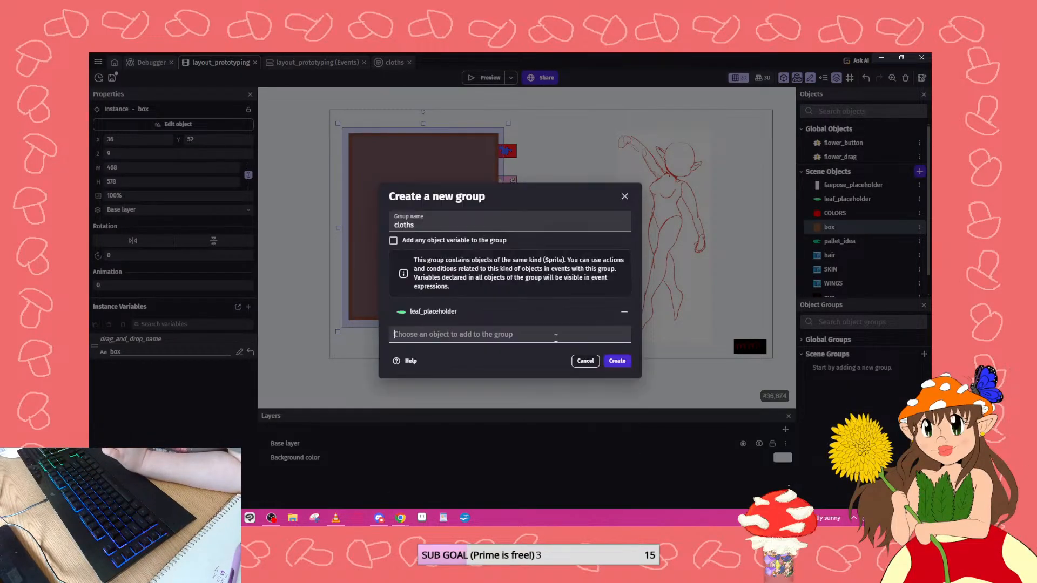
left_click(618, 362)
left_click(764, 477)
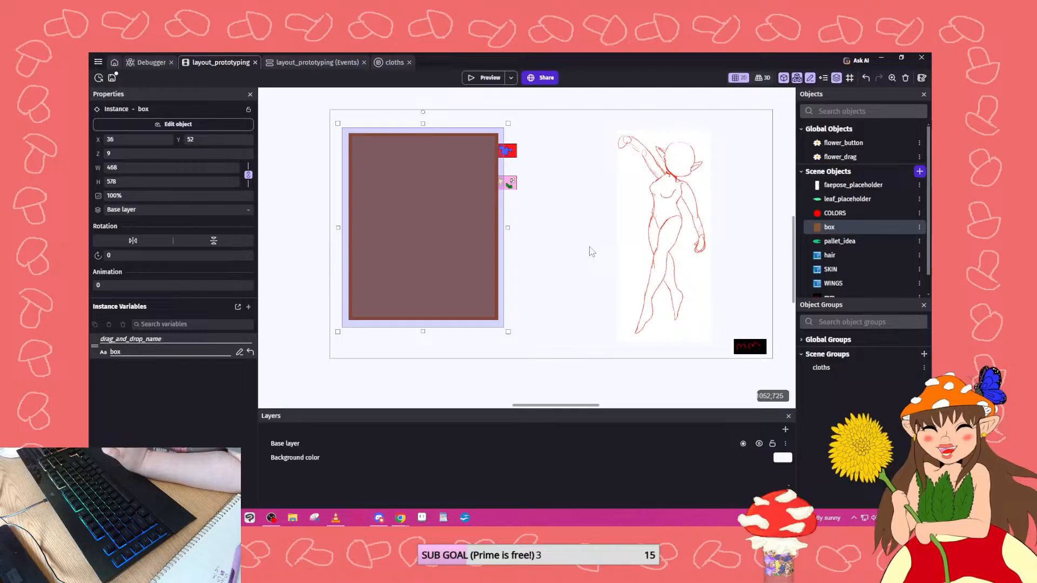
In the layout_prototyping events, nest the empty event under the cloths tab event and copy its Trigger once condition into the sub-event.
left_click(314, 63)
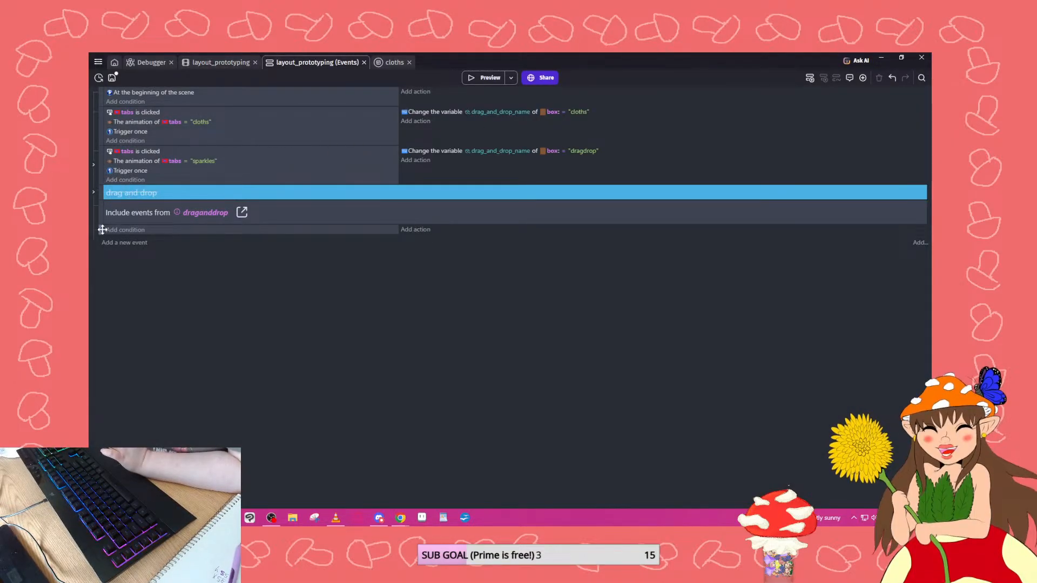
left_click_drag(128, 194, 206, 141)
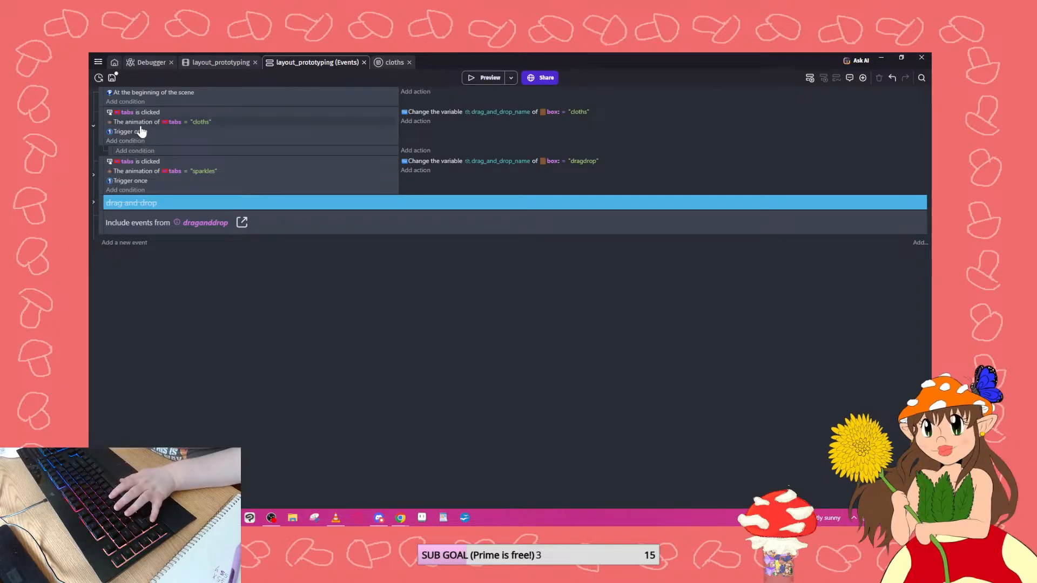
left_click_drag(130, 130, 135, 151, "ctrl")
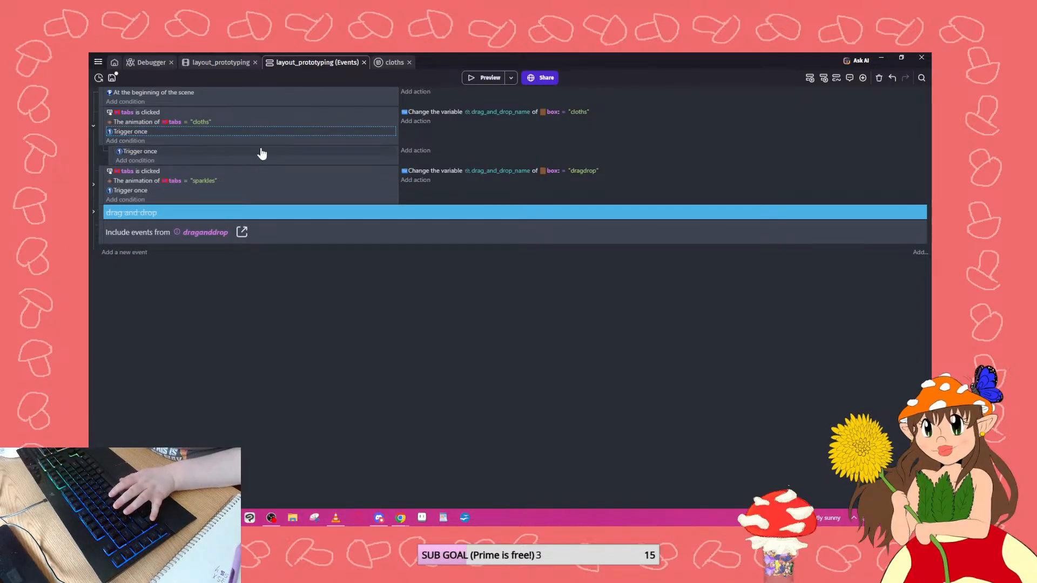
Choose the Create objects from an external layout action for the new sub-event of the cloths tab event.
left_click(409, 151)
left_click(286, 119)
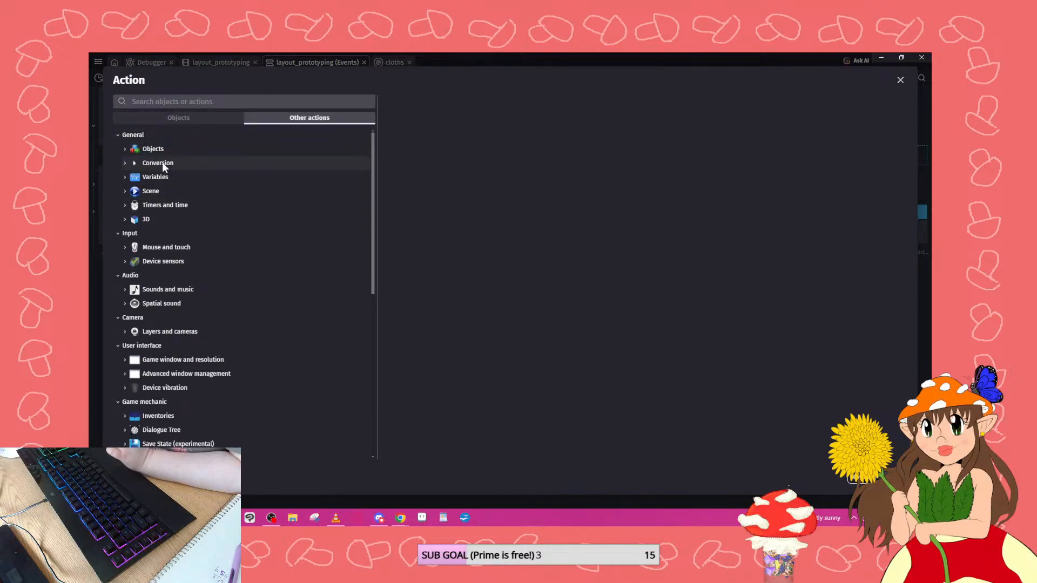
left_click(157, 189)
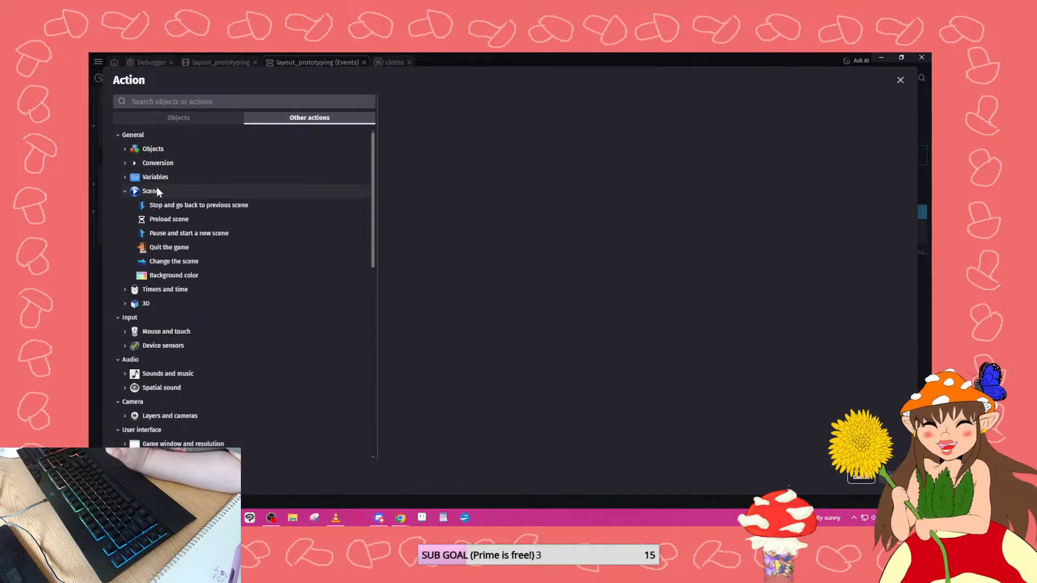
left_click(157, 189)
scroll(163, 194, "down", 10)
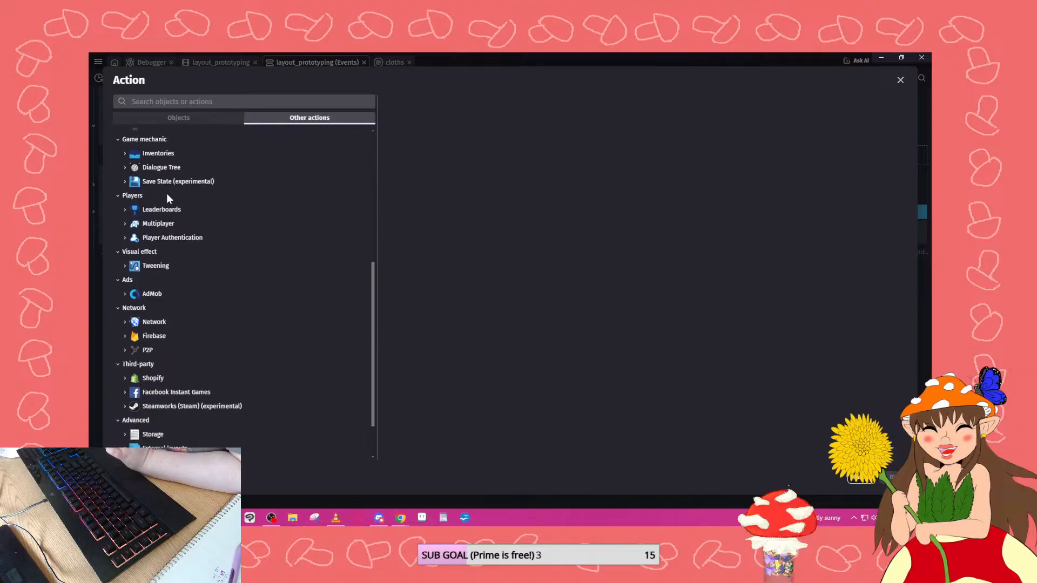
left_click(163, 392)
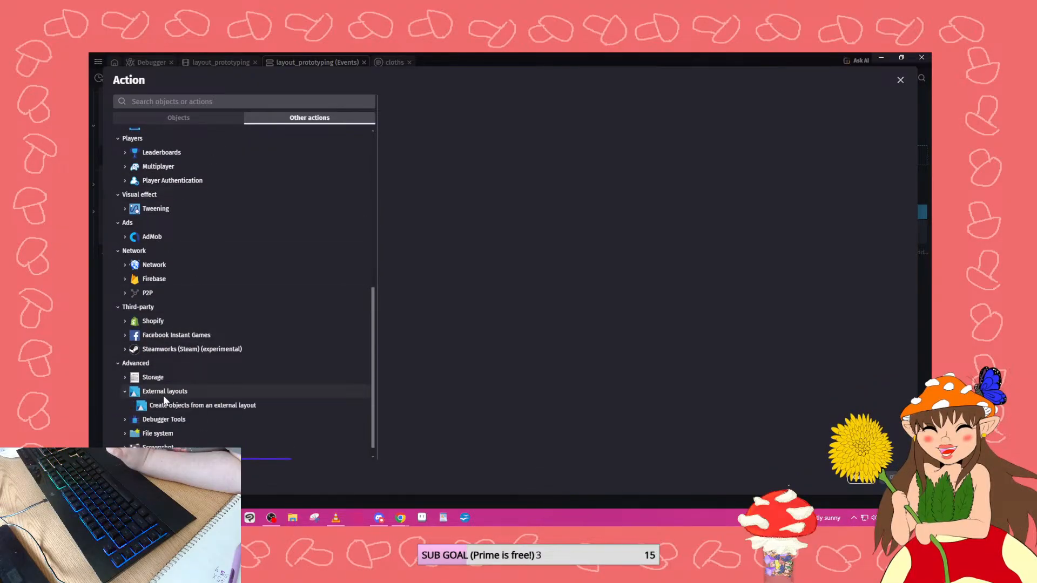
left_click(197, 405)
Set the action's X, Y and Z origin to 0, select the cloths external layout and confirm the action.
left_click(486, 154)
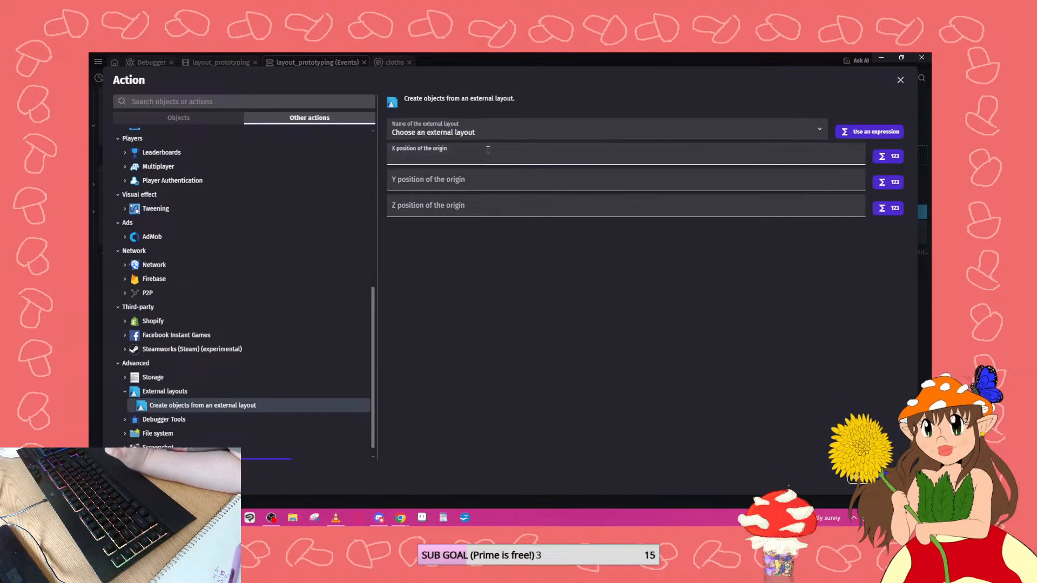
type("0")
left_click(420, 186)
type("0")
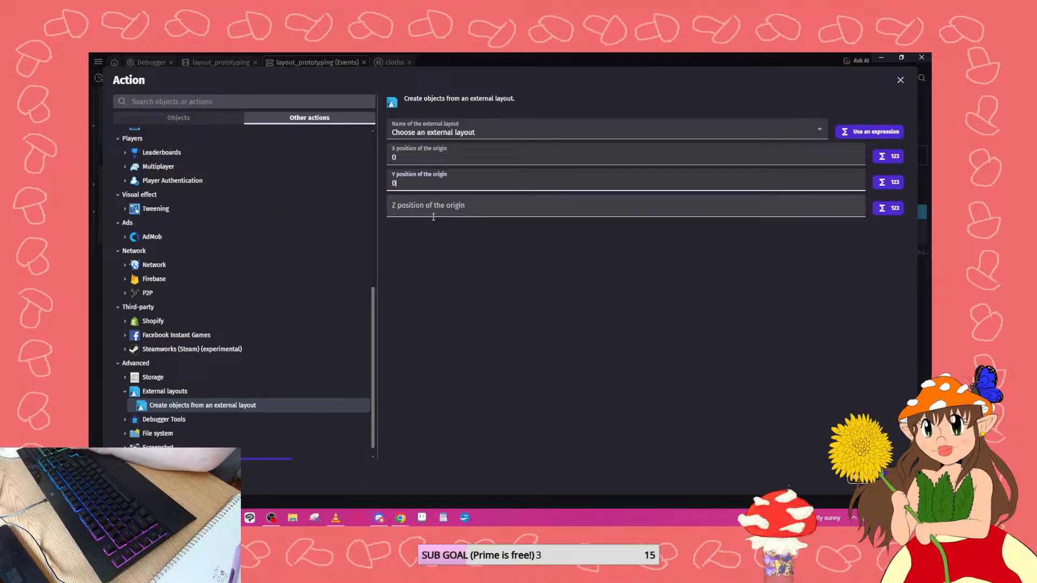
left_click(432, 212)
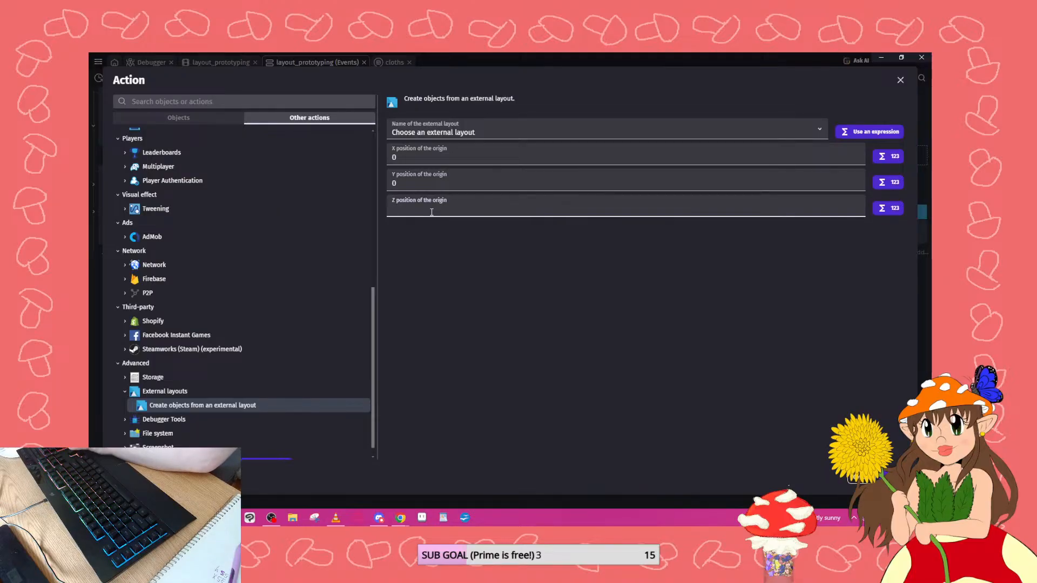
type("0")
left_click(451, 130)
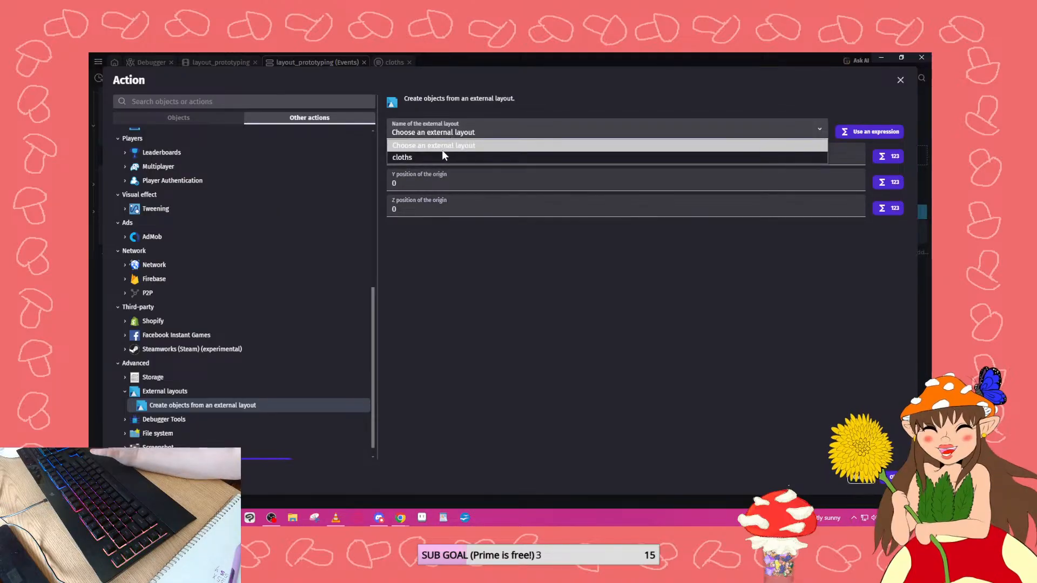
left_click(429, 156)
key("Return")
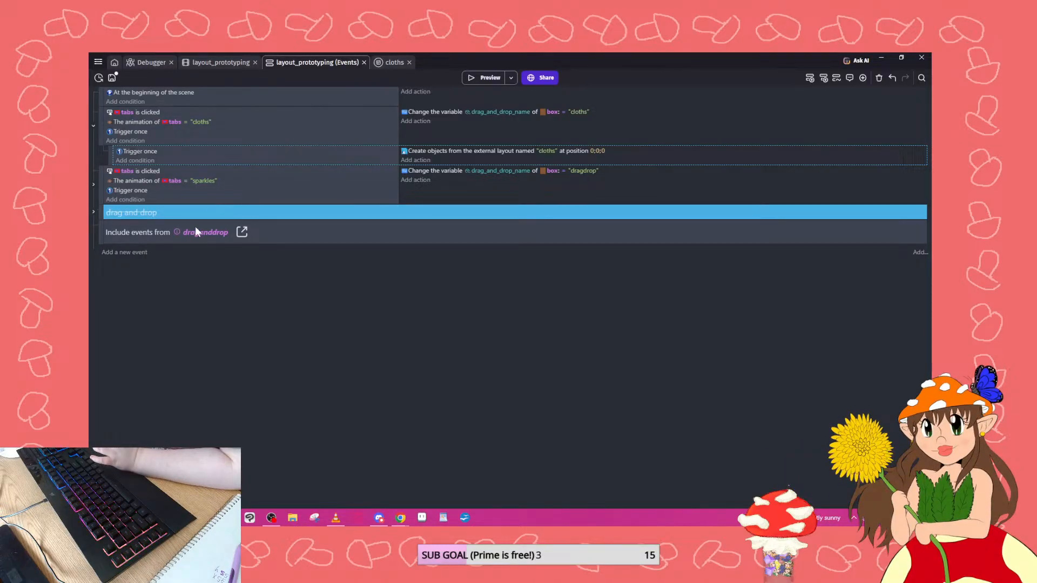
Collapse the cloths tab event, add a new empty event and move it directly above the cloths tab event.
left_click(93, 128)
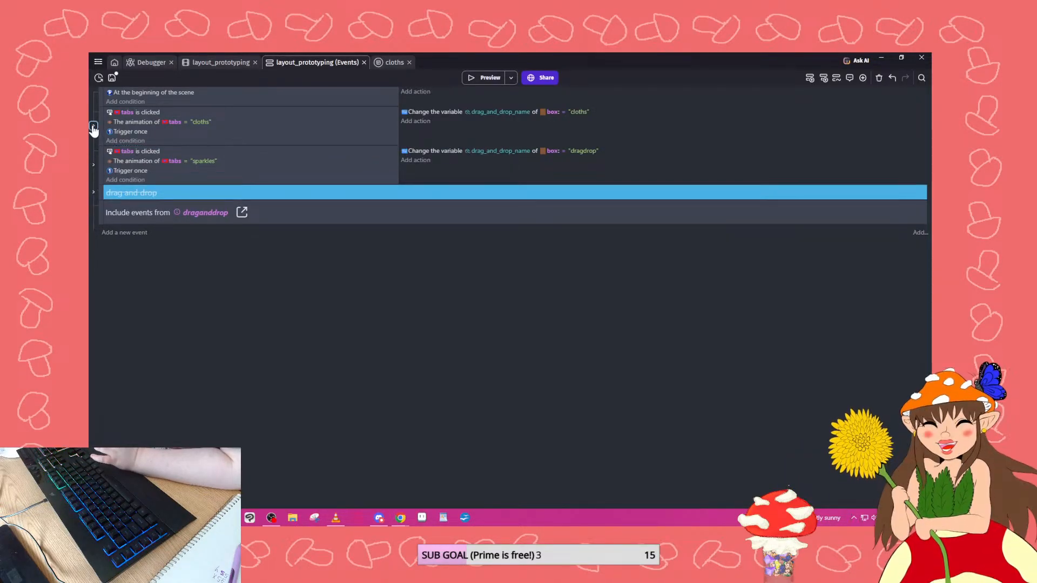
left_click(129, 233)
left_click_drag(99, 229, 108, 111)
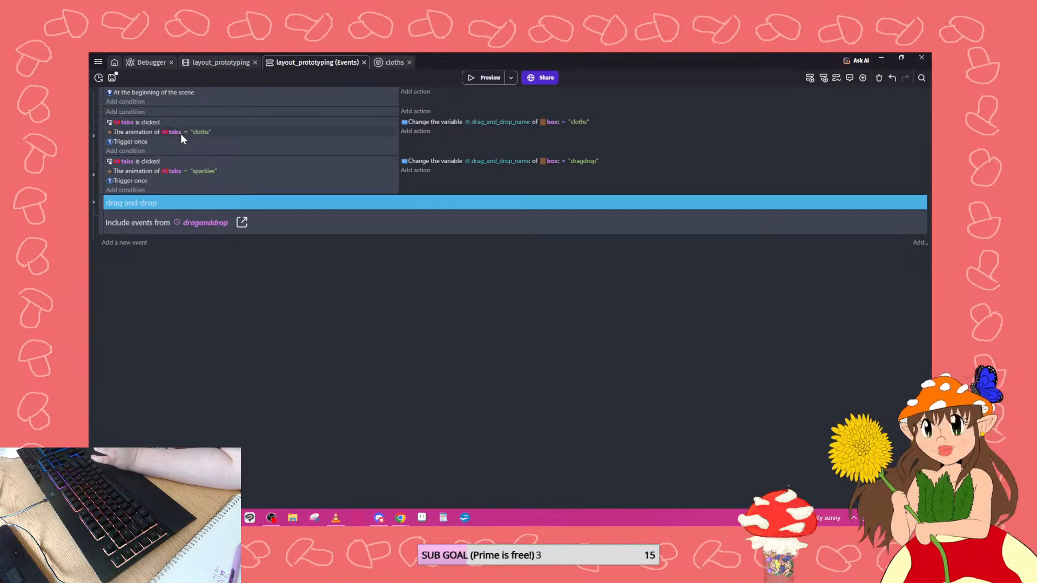
Give the new event a condition that box's object variable drag_and_drop_name equals "cloths".
left_click(136, 111)
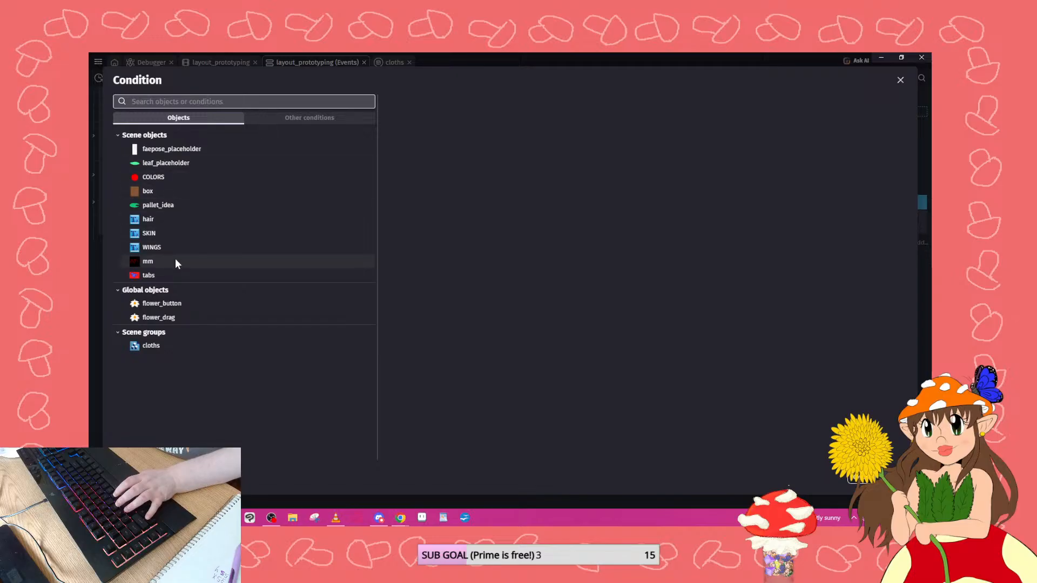
left_click(160, 191)
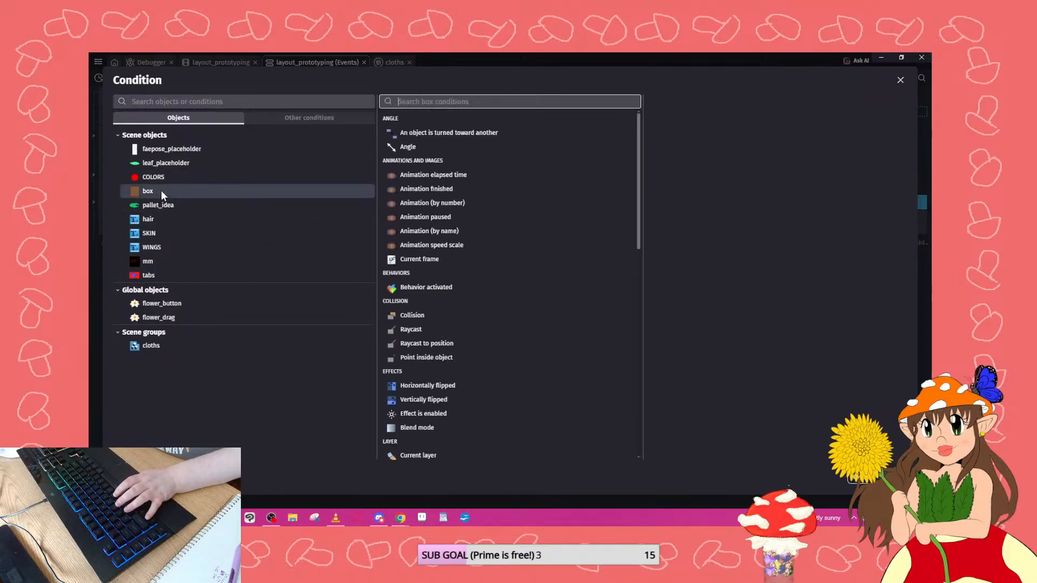
scroll(481, 246, "down", 10)
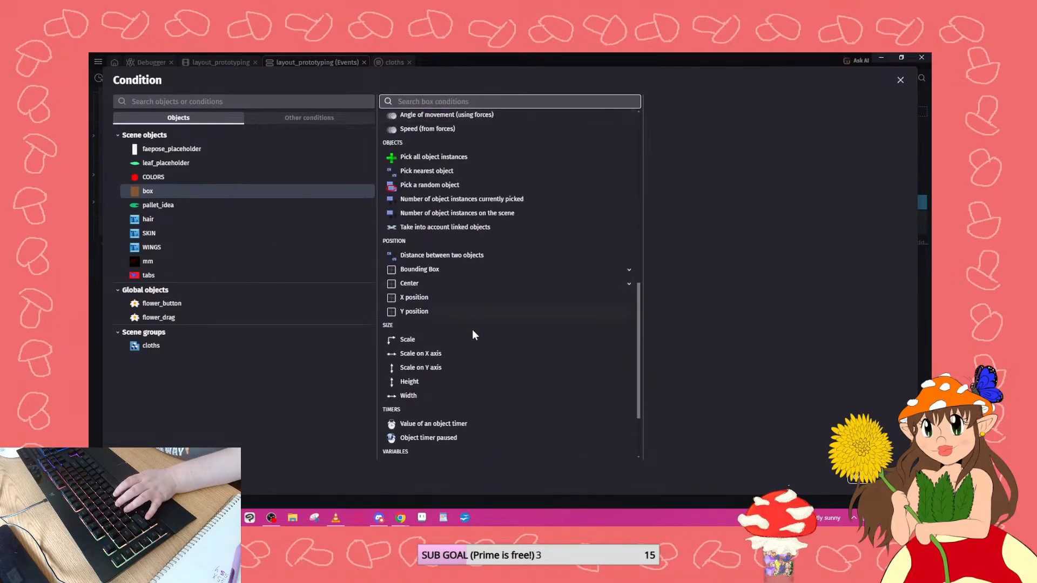
left_click(446, 387)
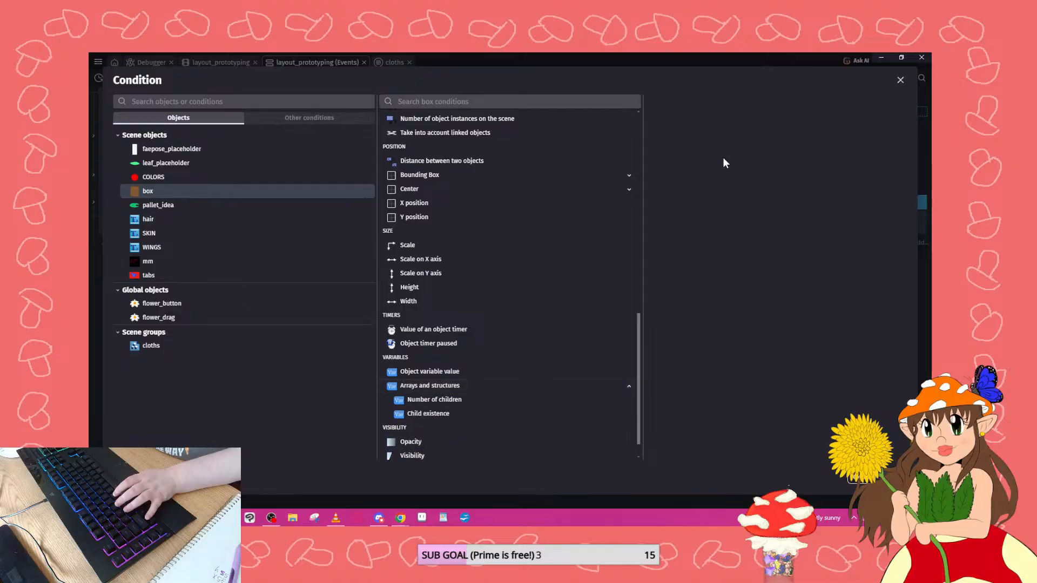
left_click(433, 371)
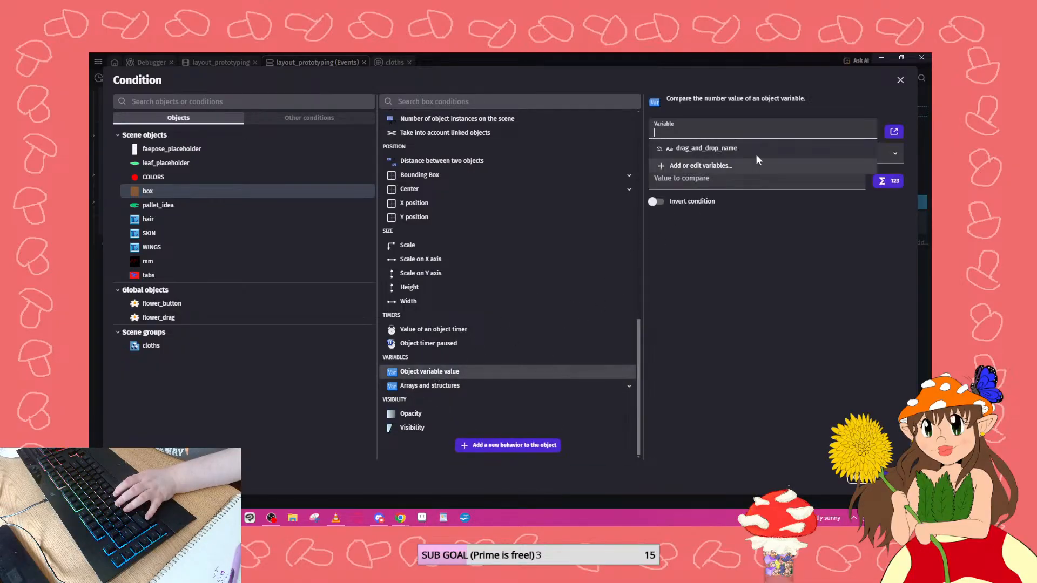
left_click(747, 151)
left_click(727, 181)
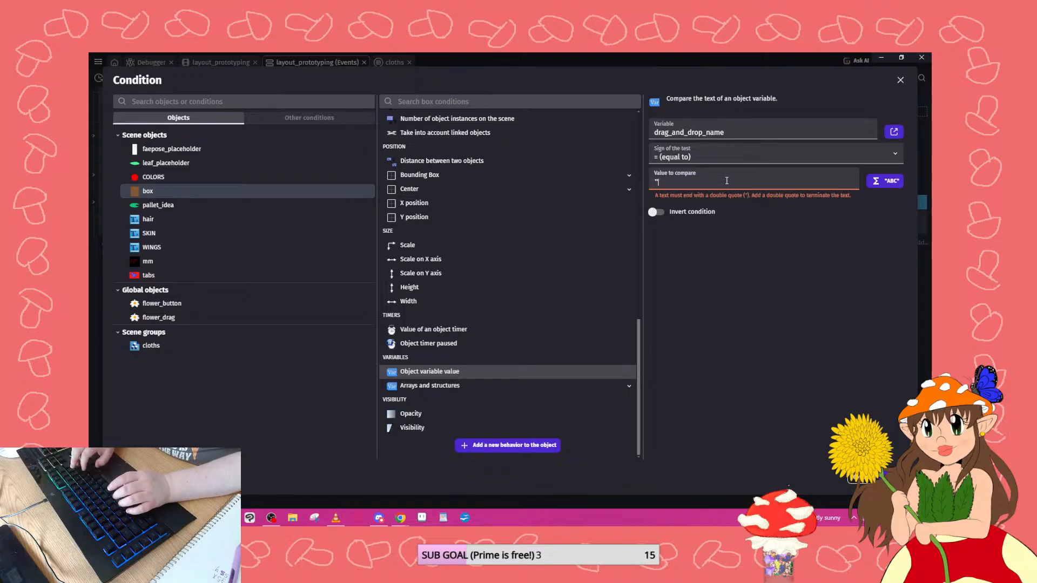
type("\"cloths\"")
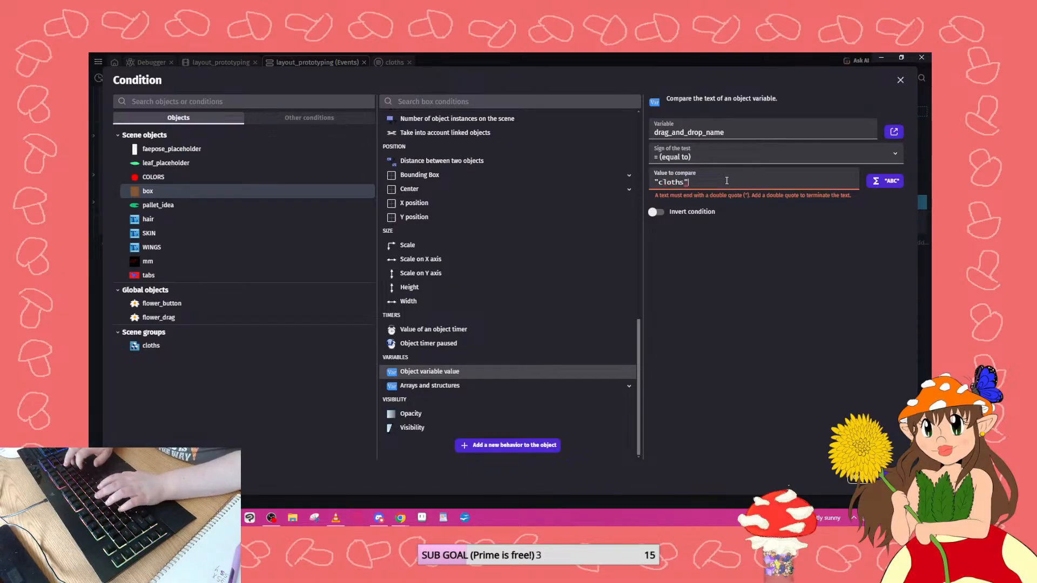
key("Return")
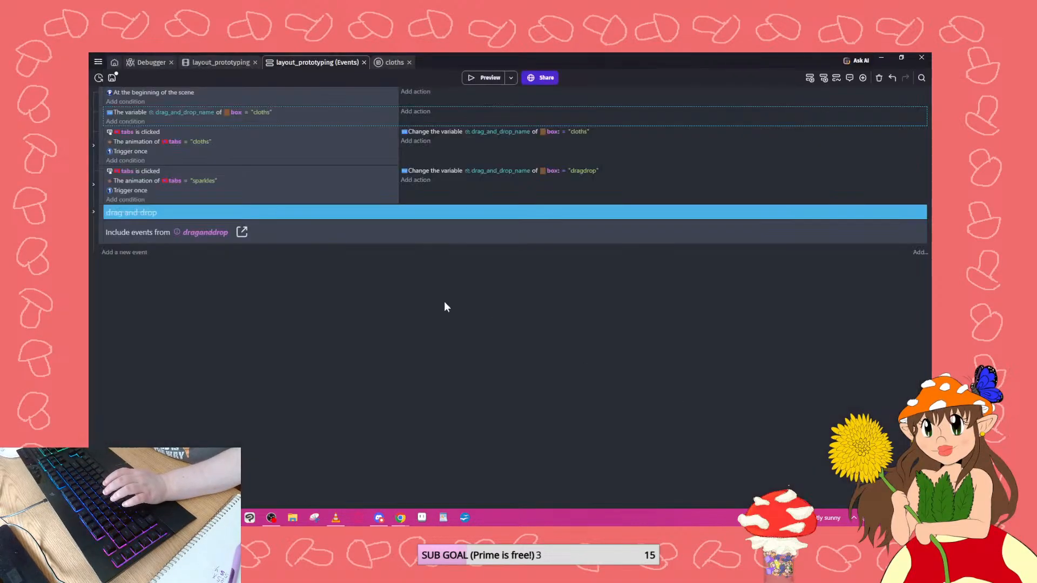
Invert the new event's drag_and_drop_name condition.
right_click(277, 112)
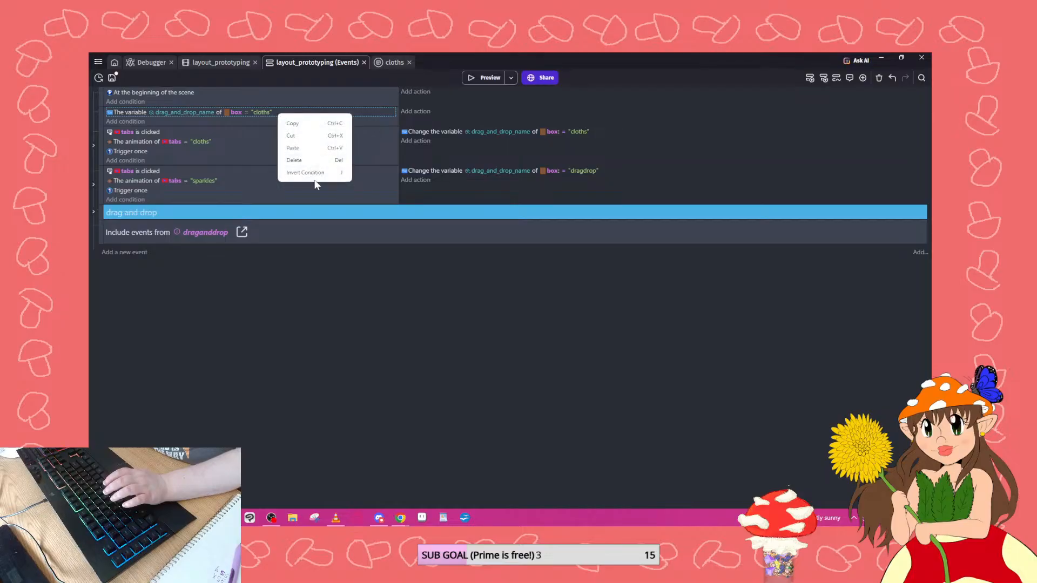
left_click(301, 171)
key("ctrl+z")
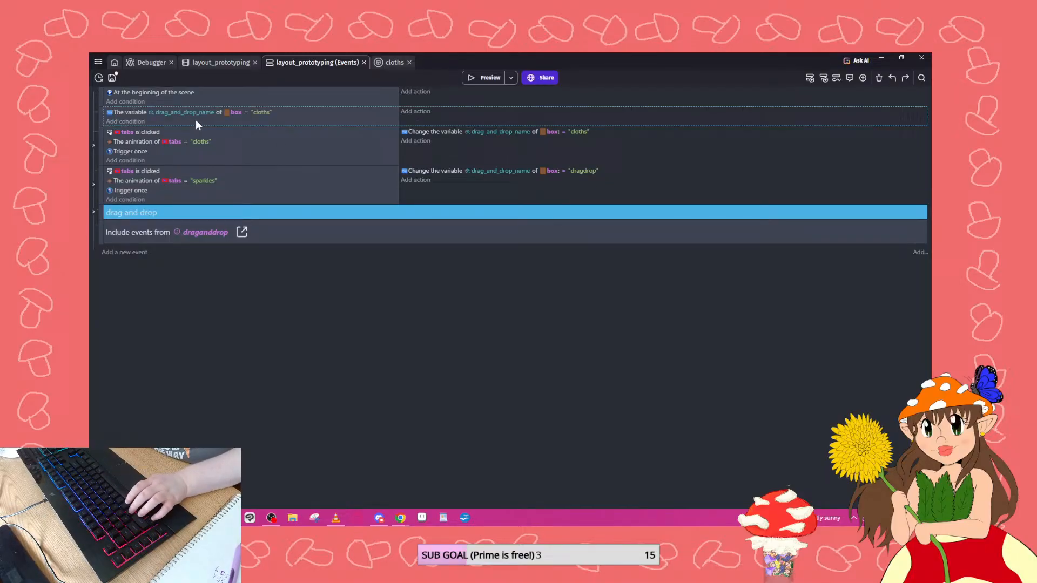
right_click(250, 117)
left_click(291, 177)
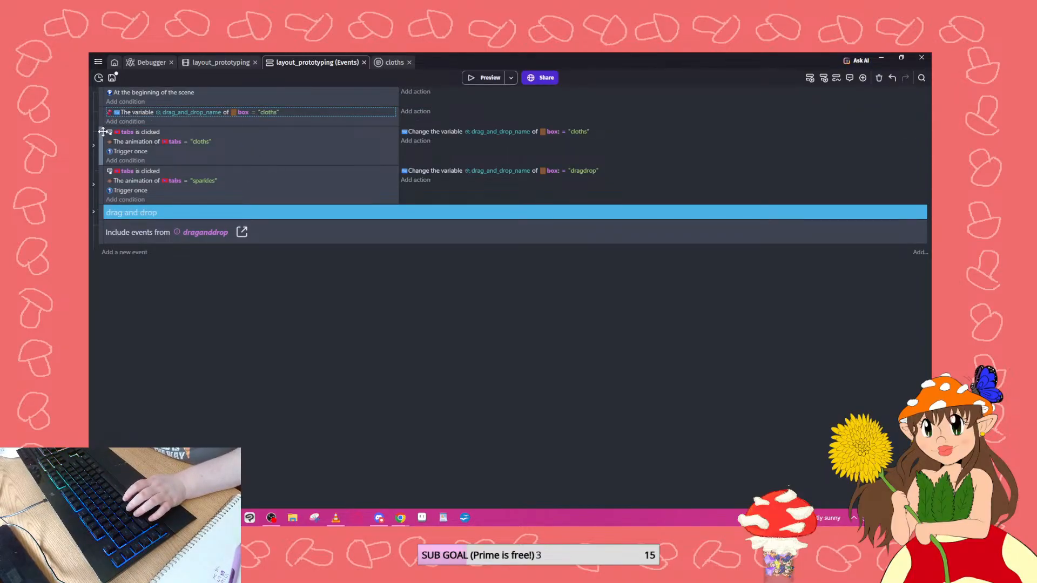
Copy the Trigger once condition from the cloths tab event into the event with the inverted condition.
left_click(135, 122)
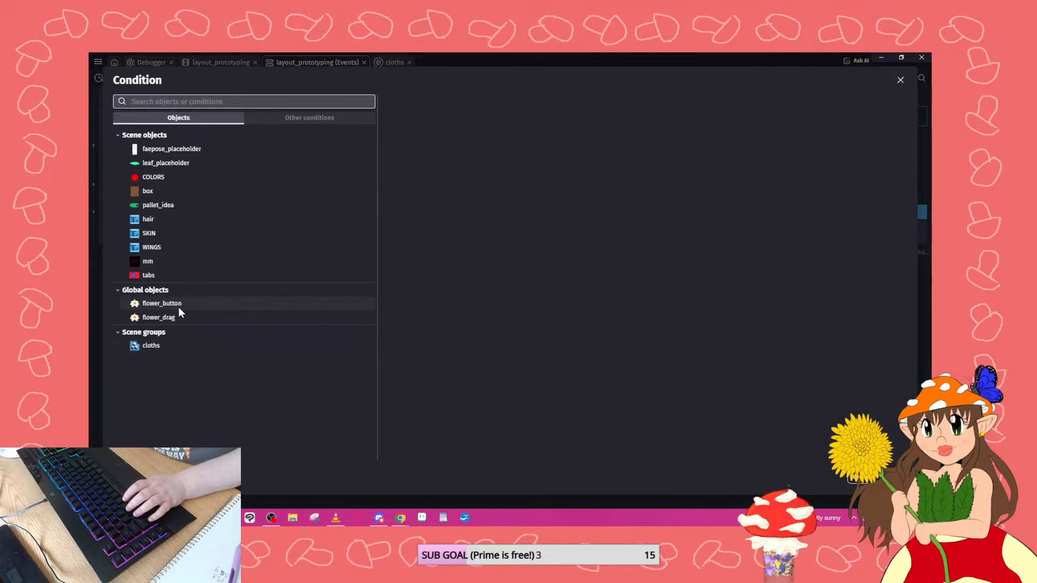
key("Escape")
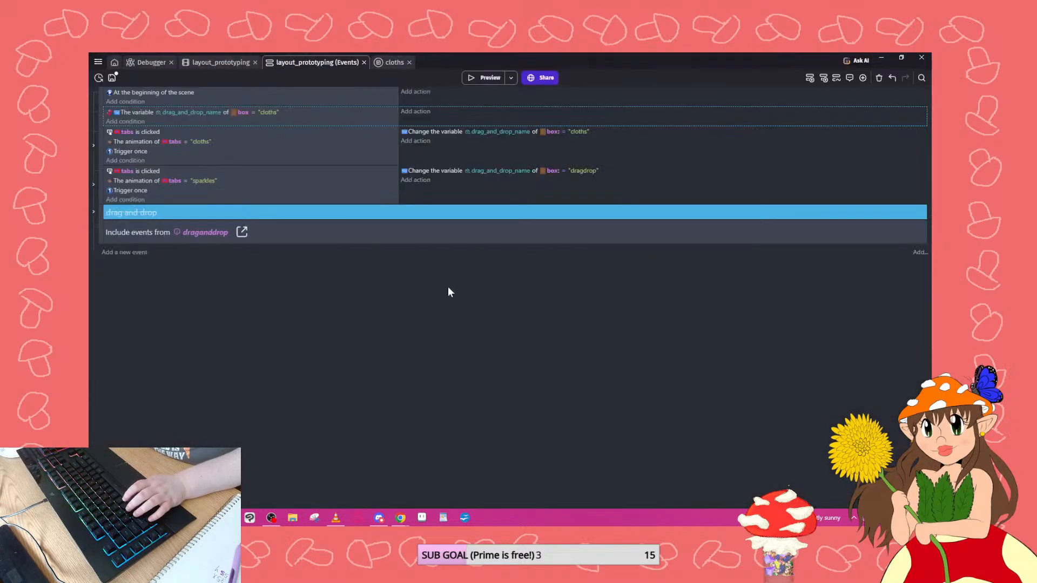
left_click_drag(126, 150, 134, 121)
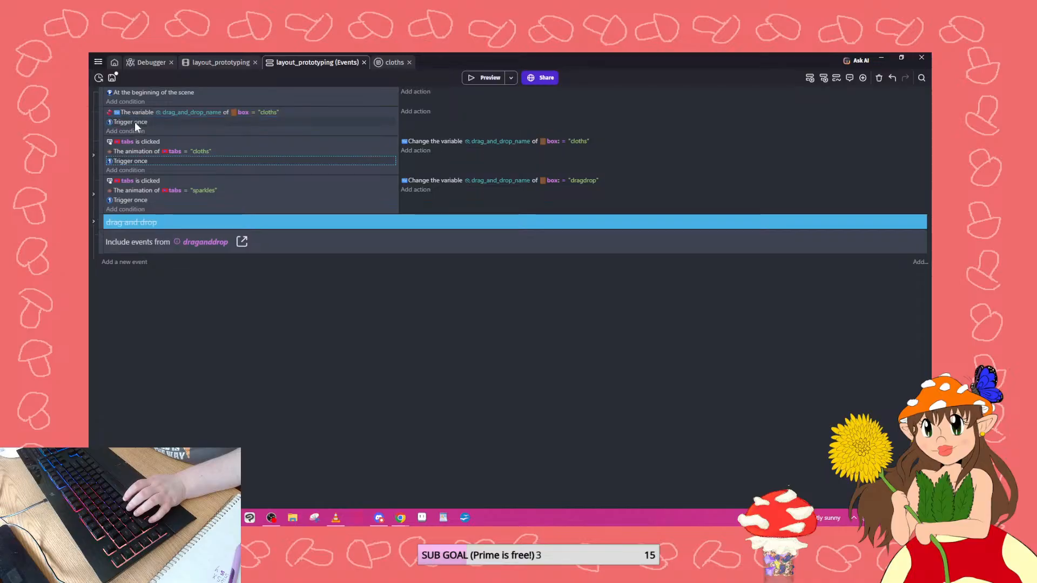
Add an action to the inverted-condition event that deletes the cloths object group.
left_click(425, 112)
left_click(158, 346)
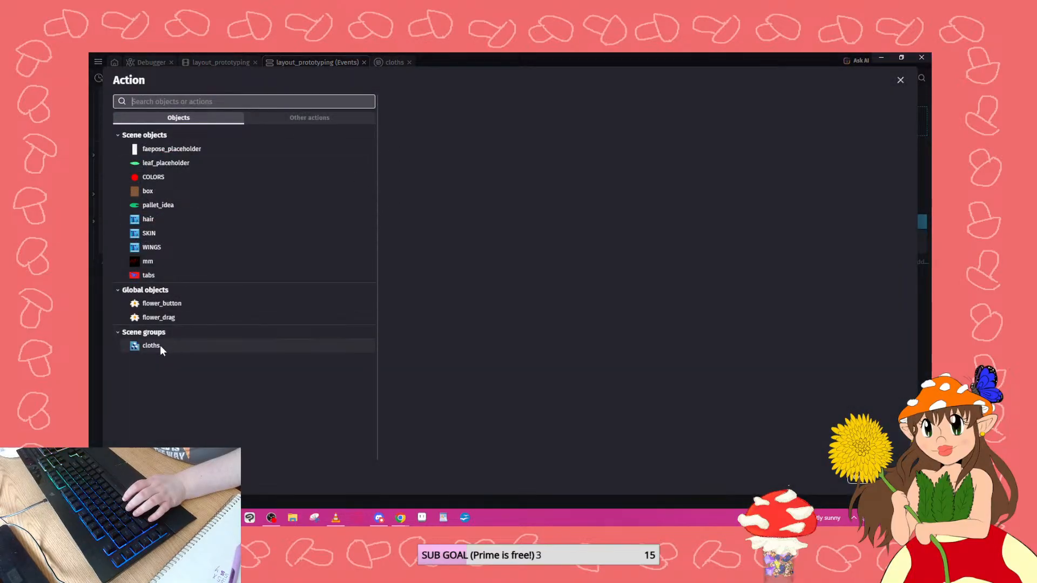
scroll(430, 268, "down", 10)
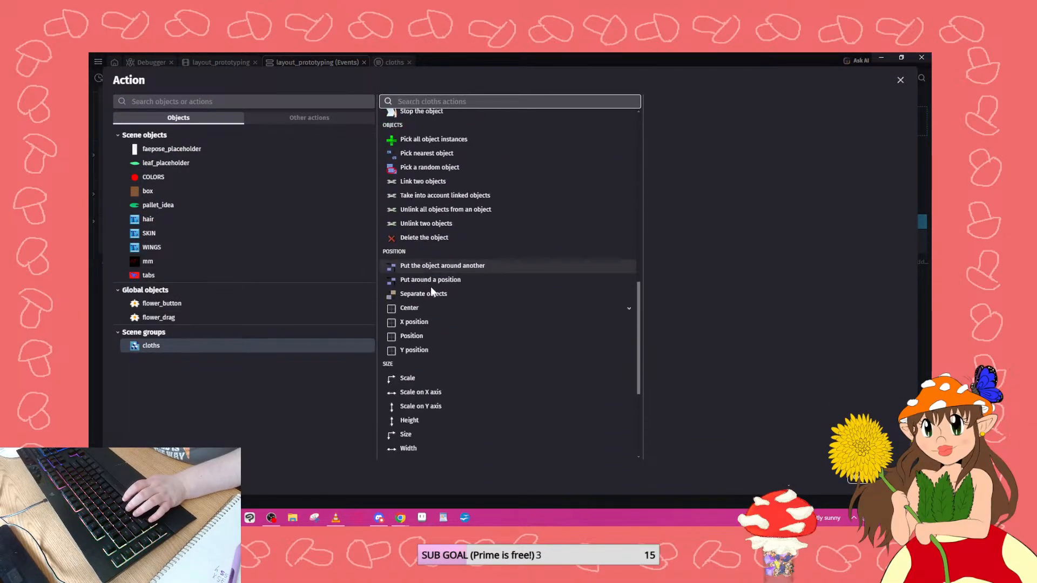
left_click(406, 237)
key("Return")
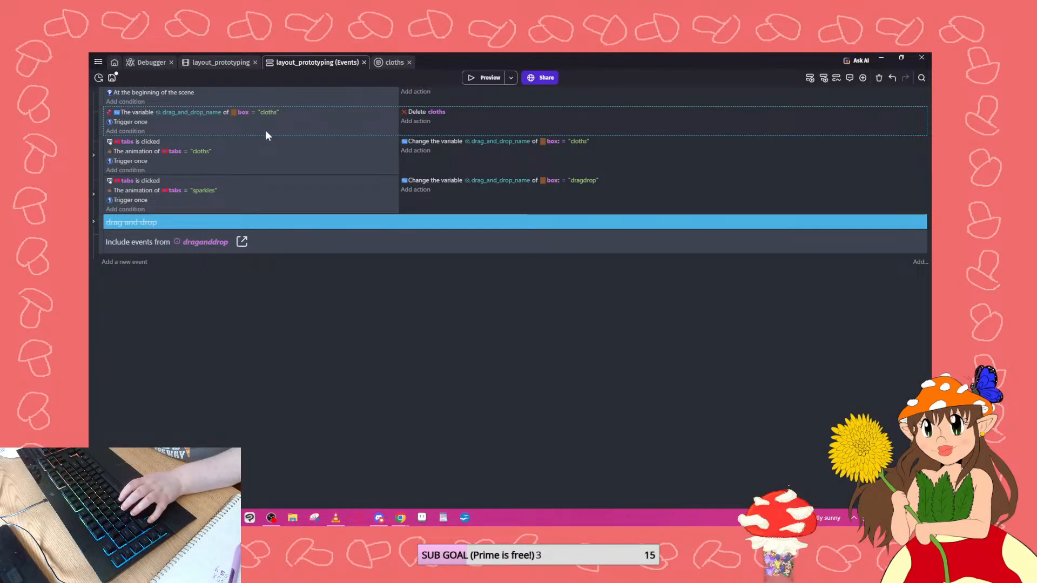
Duplicate the inverted drag_and_drop_name event and set the copy's comparison value to "dragdrop".
key("ctrl+c")
key("ctrl+v")
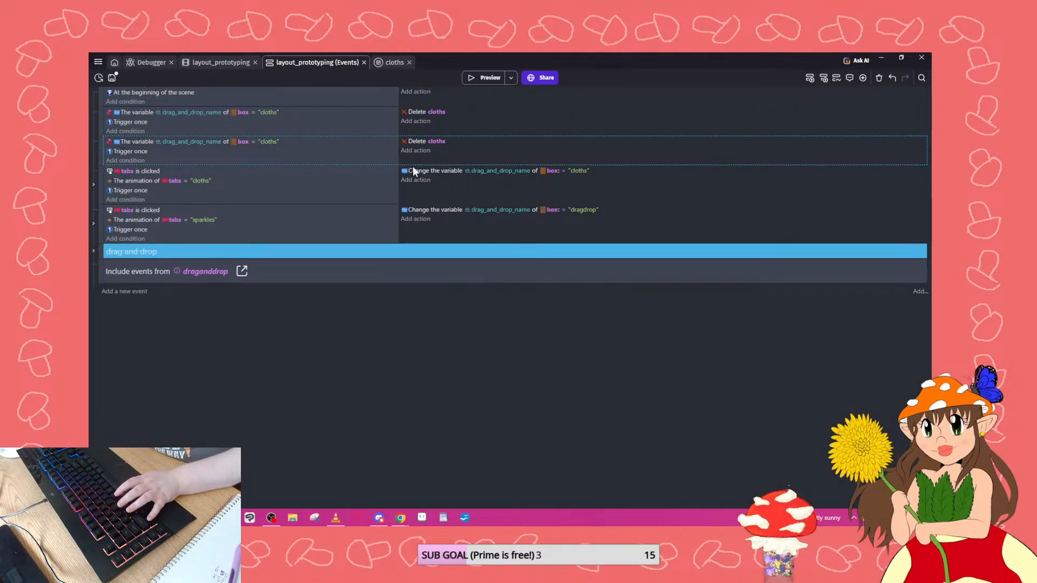
left_click(271, 141)
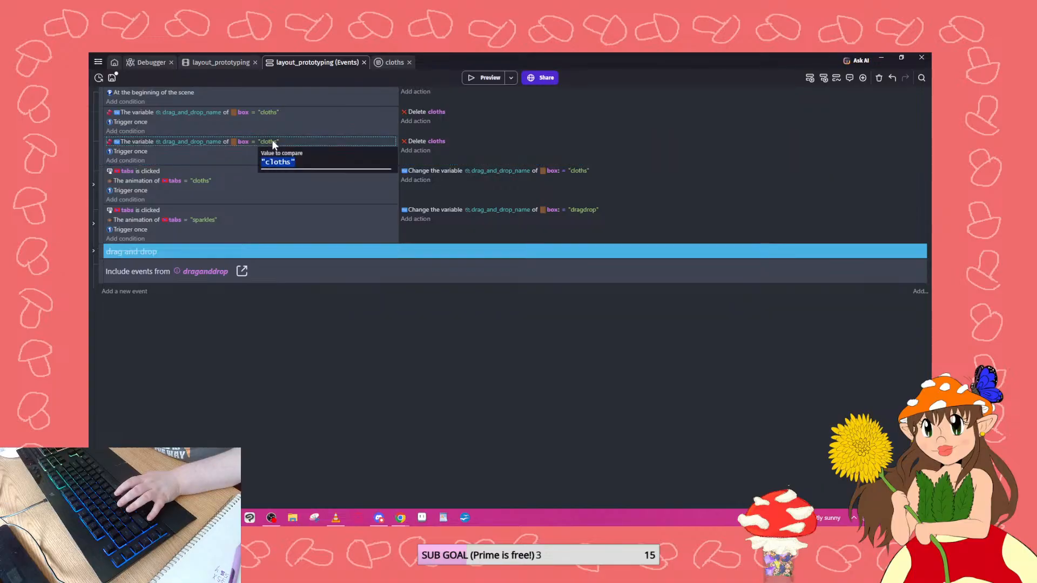
type("drag")
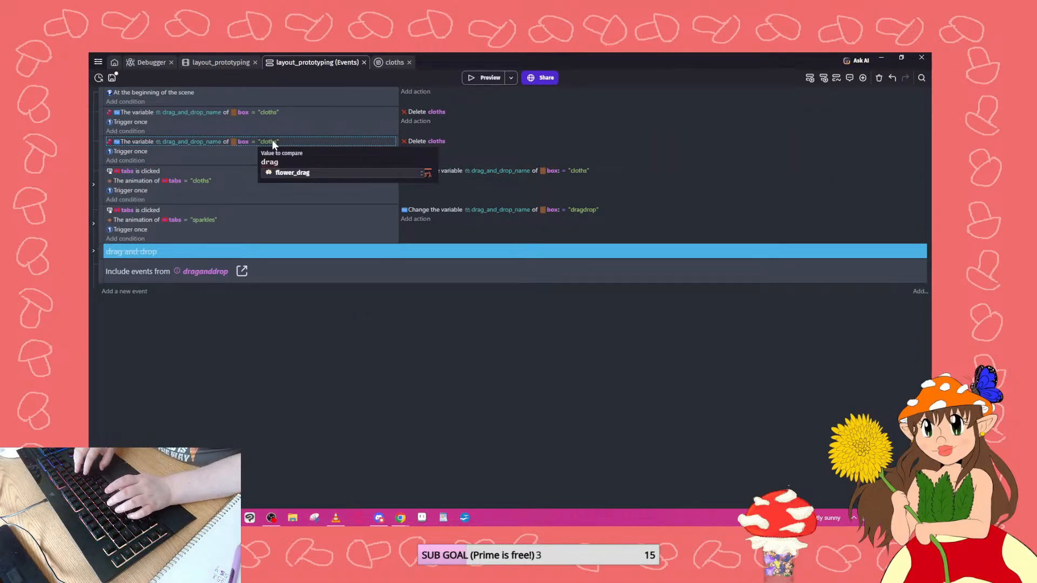
key("BackSpace")
key("BackSpace")
key("BackSpace")
type("\"")
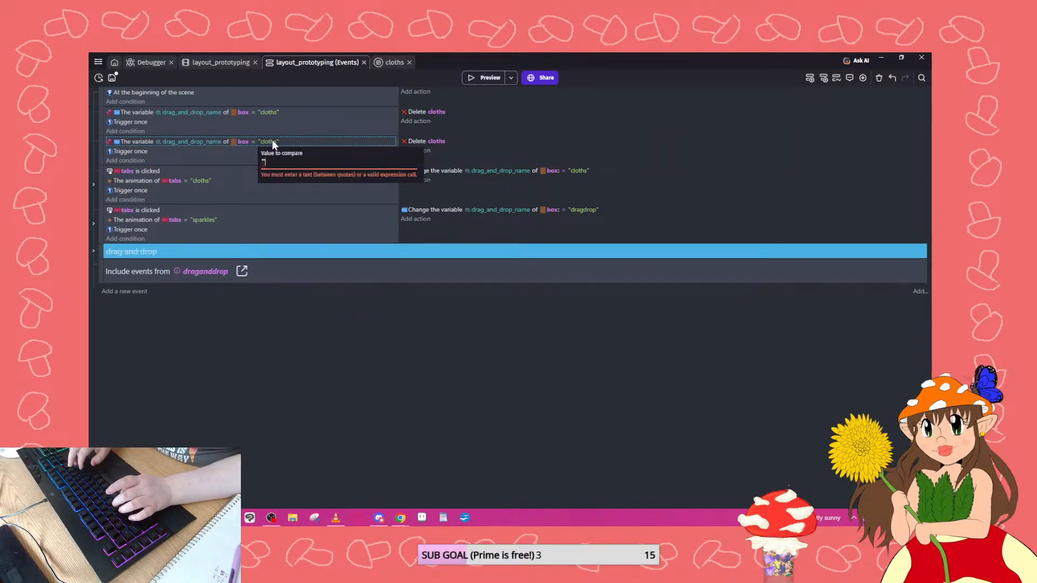
type("dragdrop")
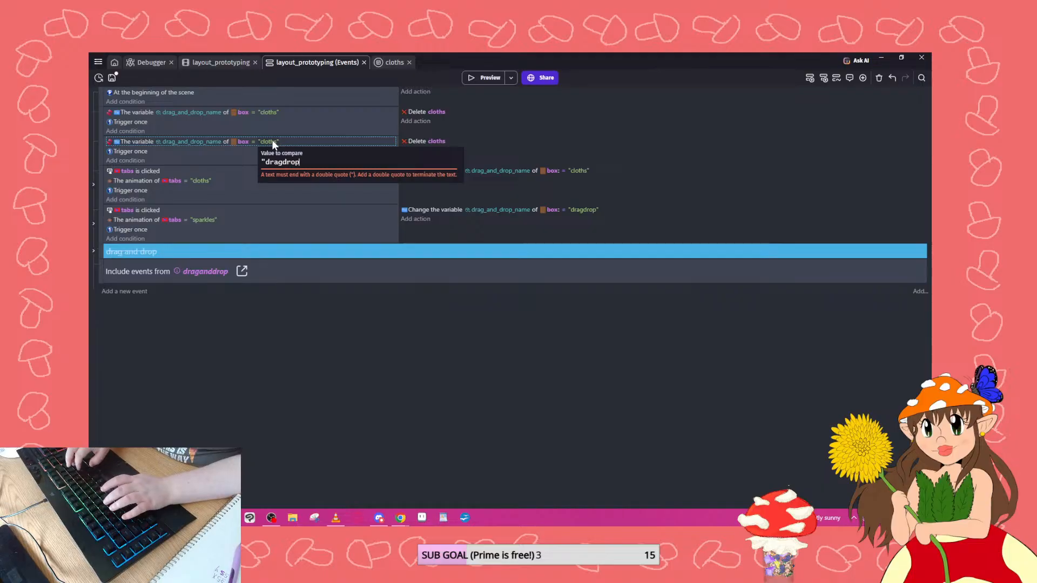
type("\"")
left_click(585, 334)
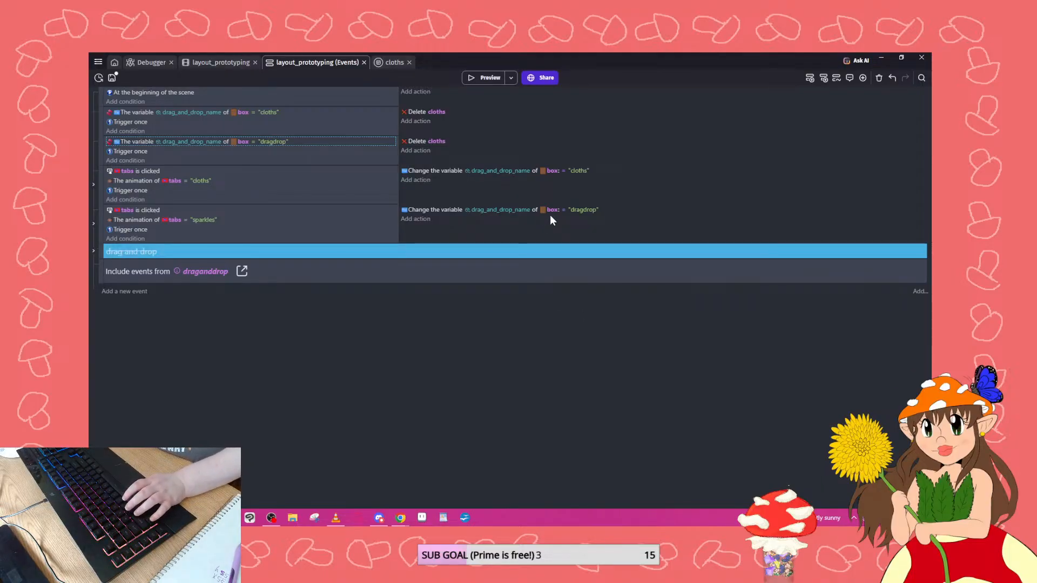
Change the object deleted by the inverted dragdrop event to flower_drag.
left_click(432, 140)
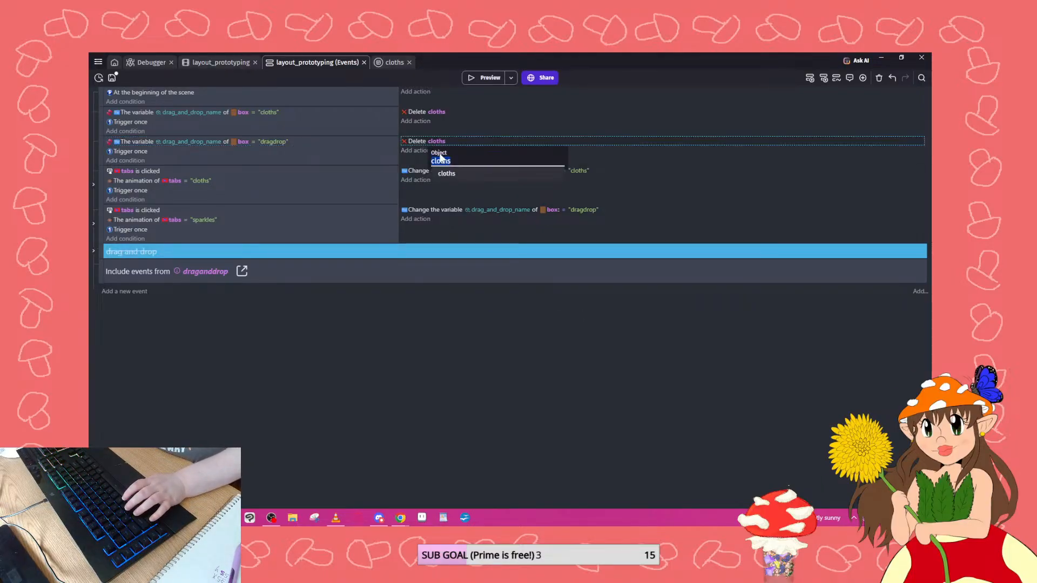
type("d")
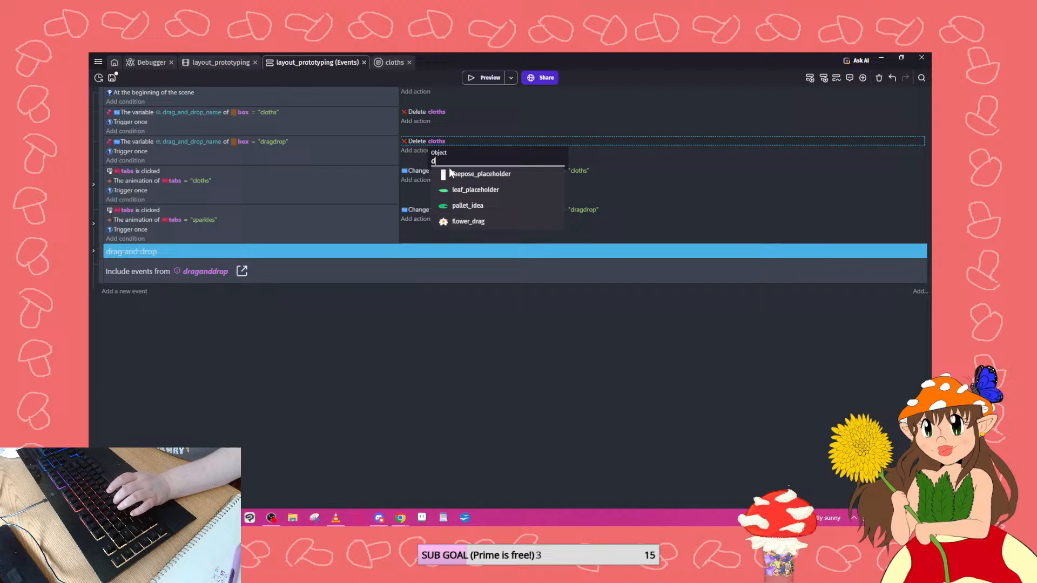
left_click(482, 220)
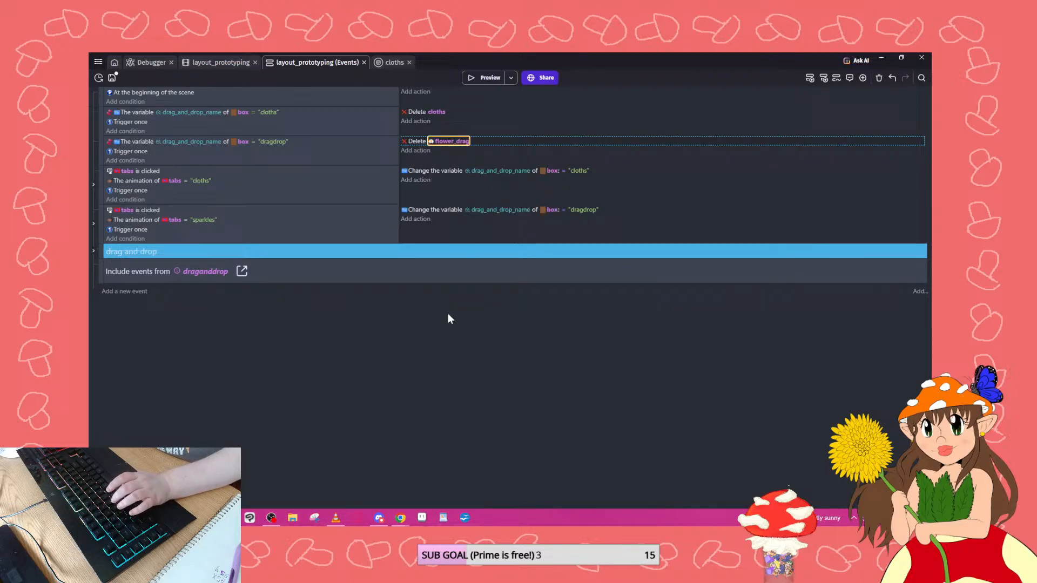
Preview the game to test the delete events, then close the preview and its diagnostic report.
left_click(470, 77)
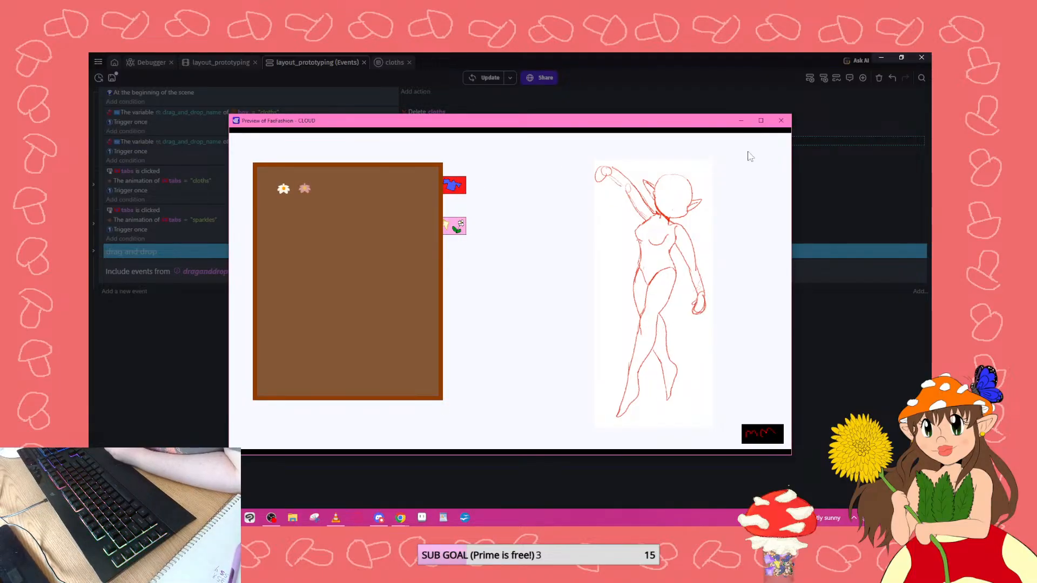
left_click(781, 122)
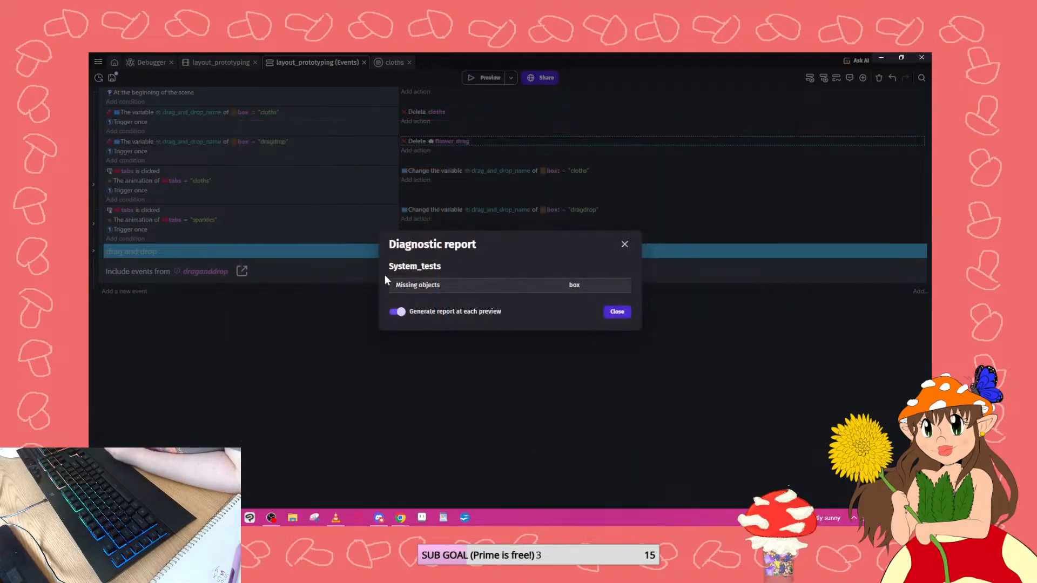
left_click(617, 312)
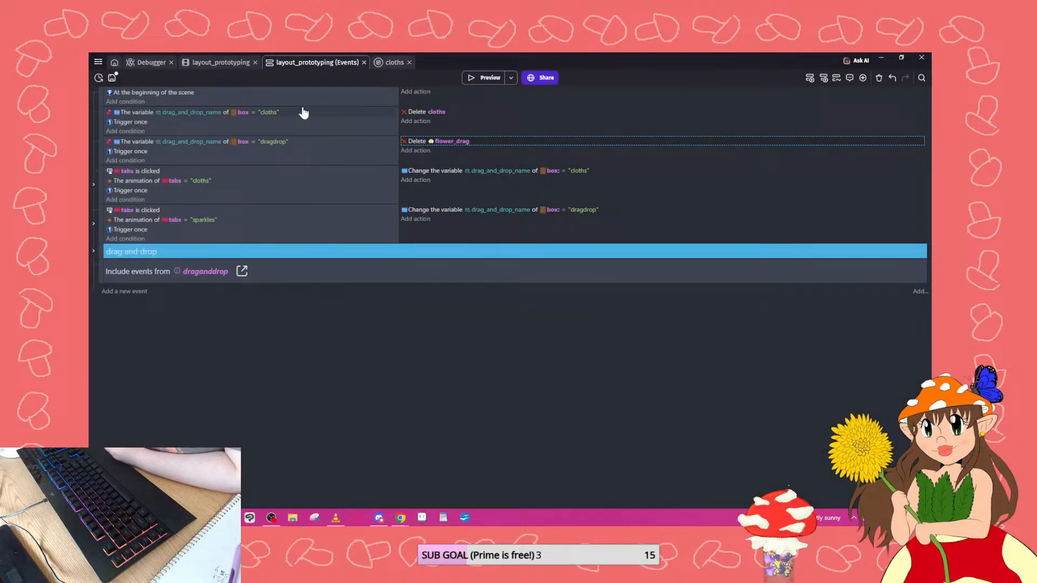
Add a new sprite object named box to the System_tests scene.
left_click(99, 63)
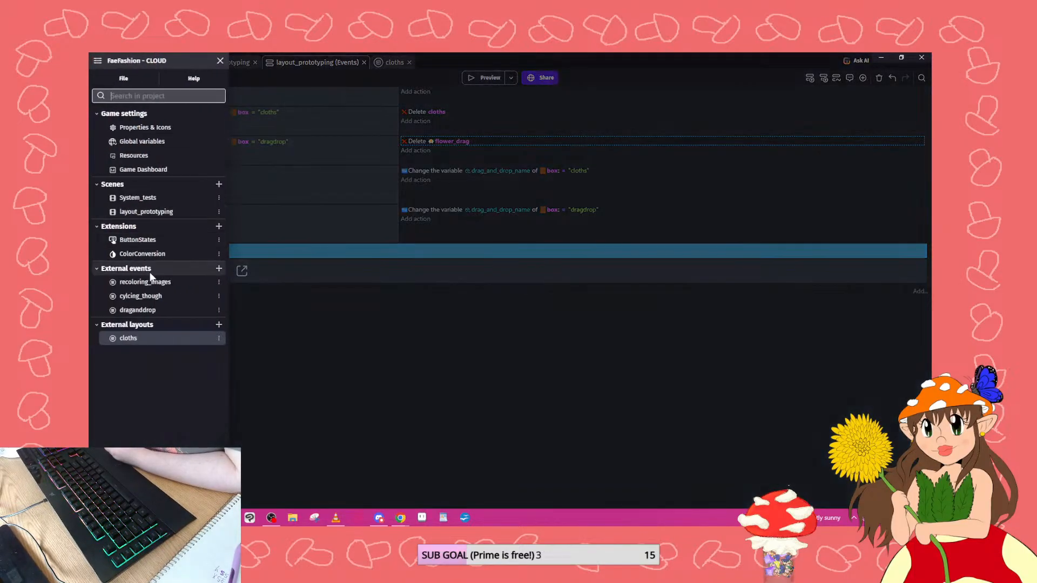
left_click(153, 198)
left_click(897, 367)
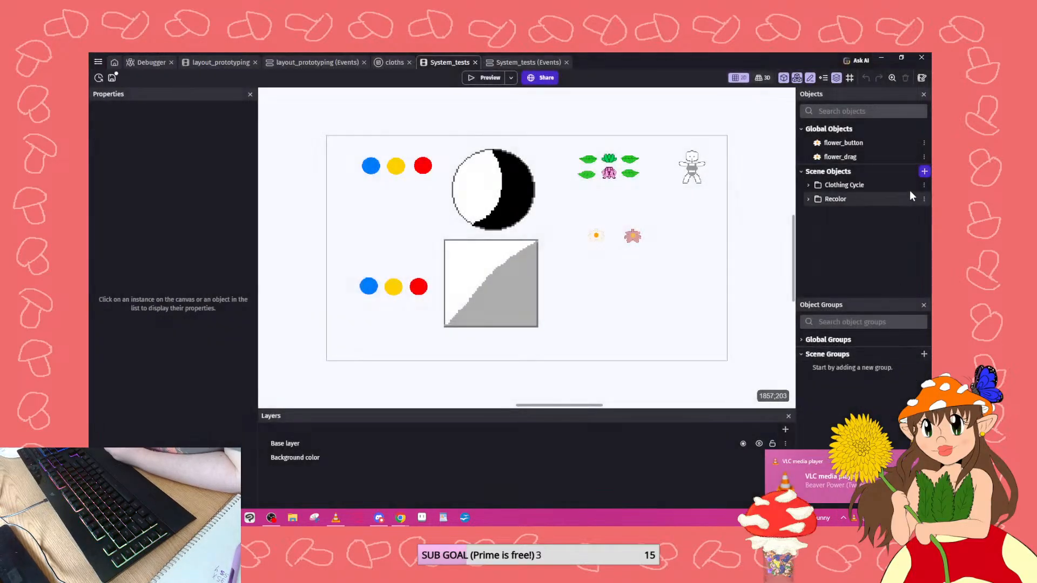
left_click(925, 172)
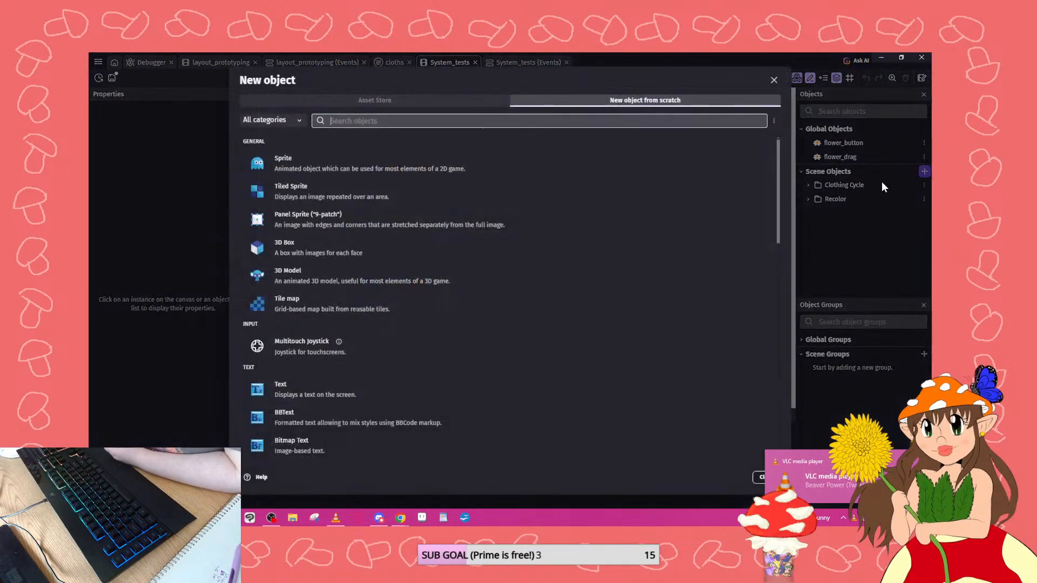
left_click(276, 162)
left_click(463, 294)
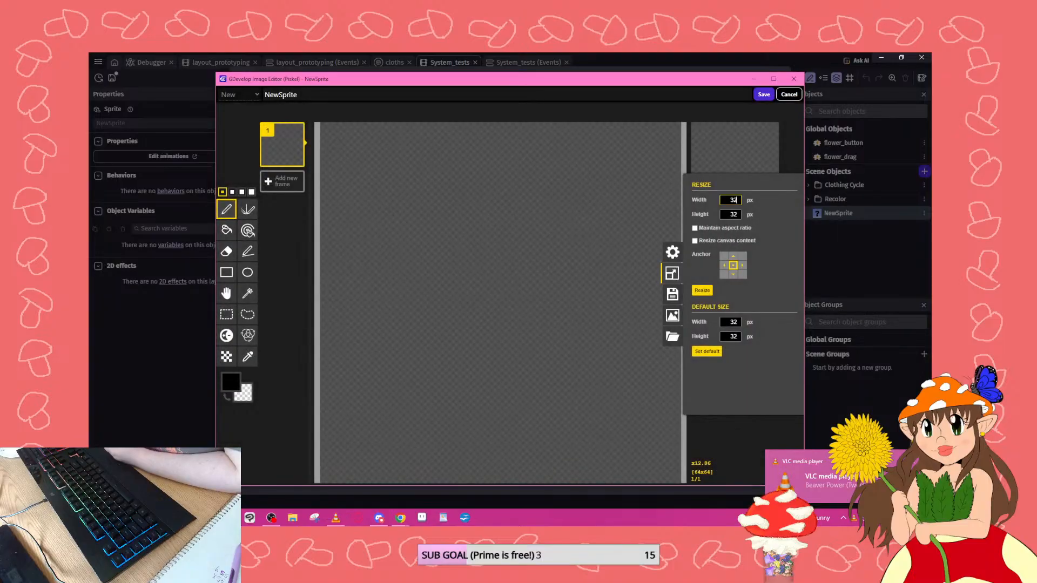
left_click(788, 95)
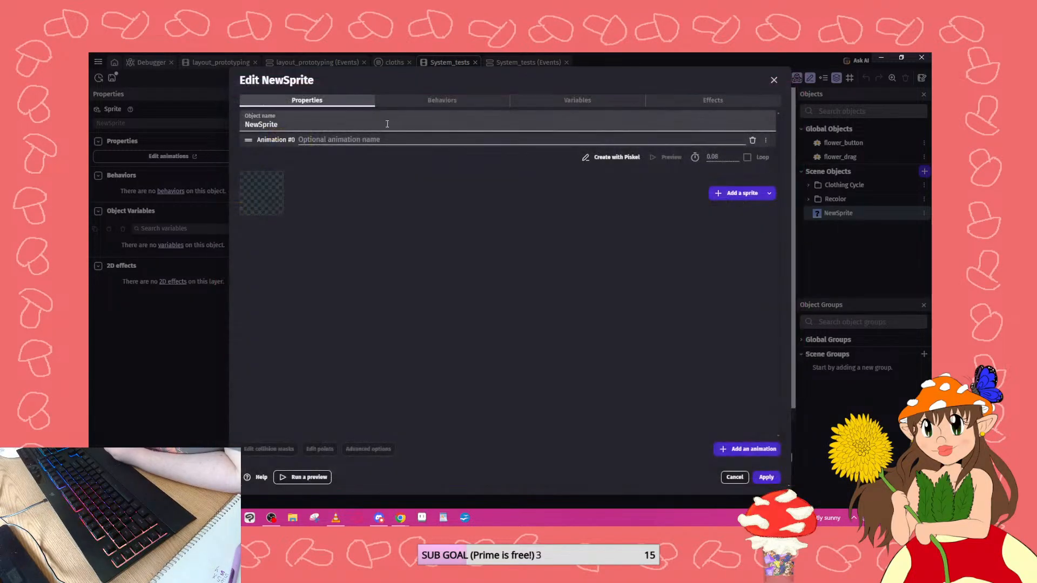
type("boc")
key("BackSpace")
type("x")
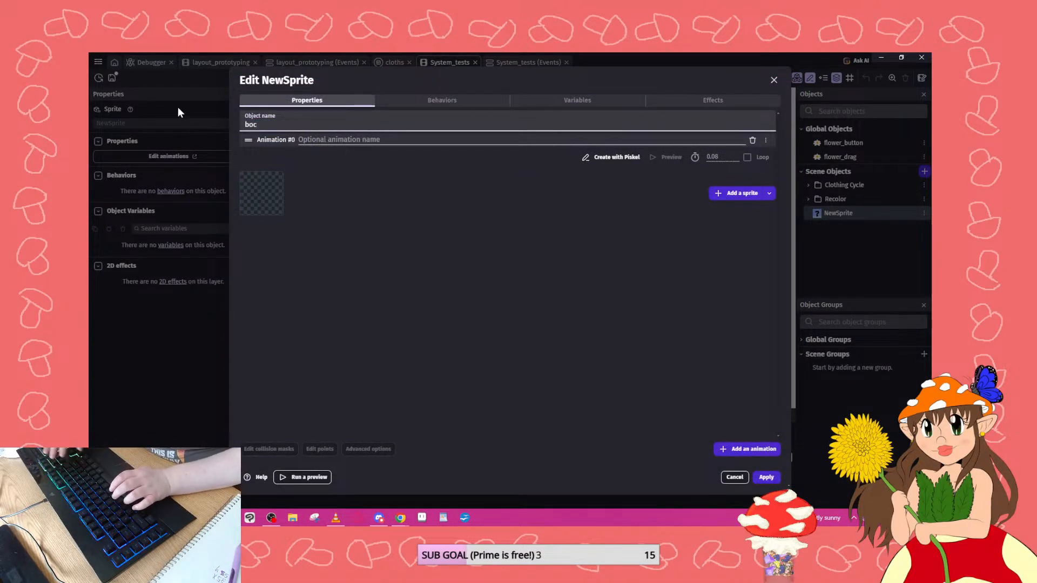
Give System_tests' box object the existing placeholder_box2 project image and apply the object's changes.
left_click(769, 192)
left_click(794, 222)
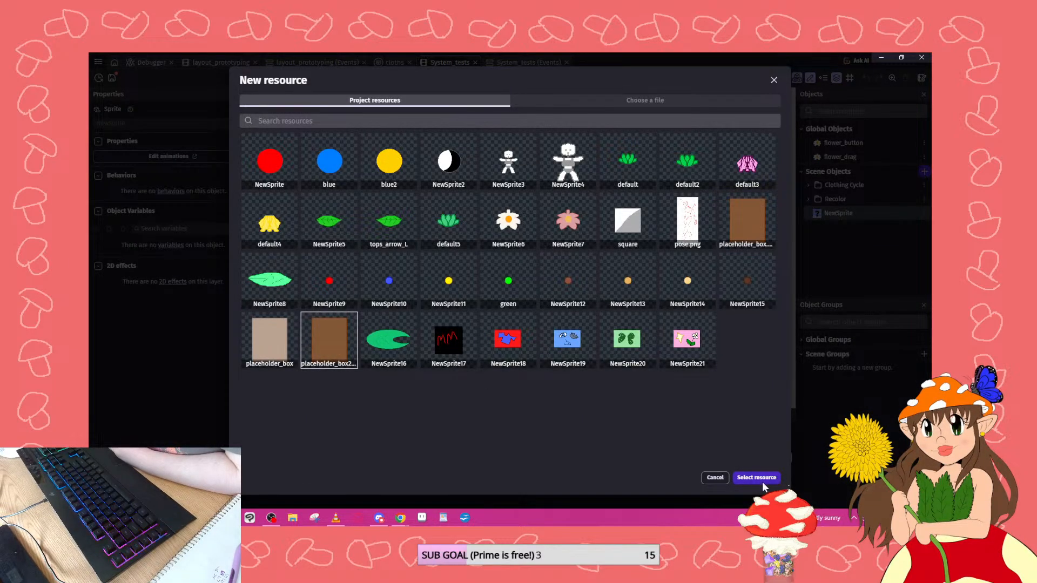
left_click(756, 478)
left_click(759, 475)
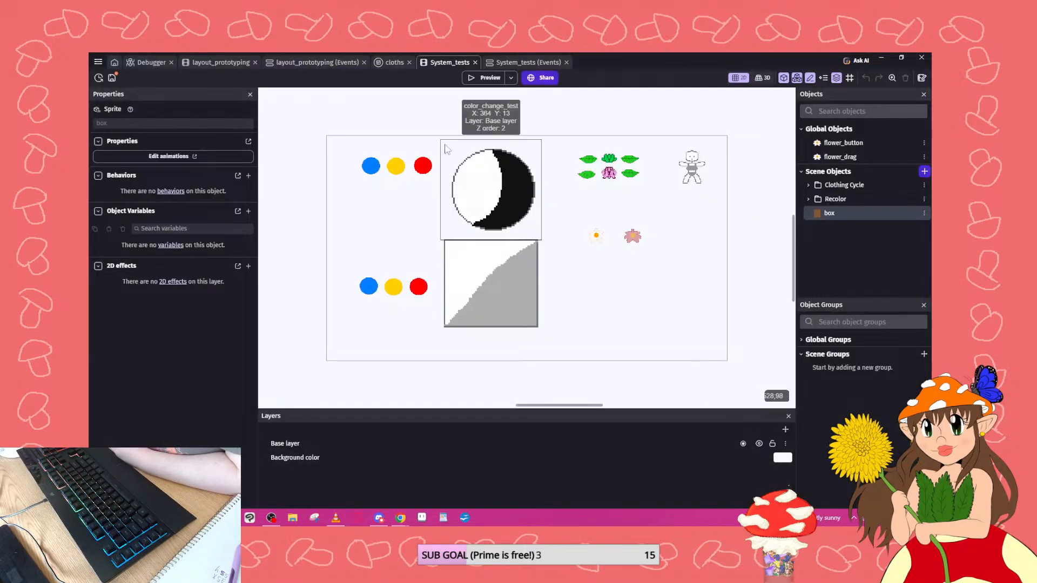
Save the project and close the System_tests scene and its events sheet.
left_click(112, 77)
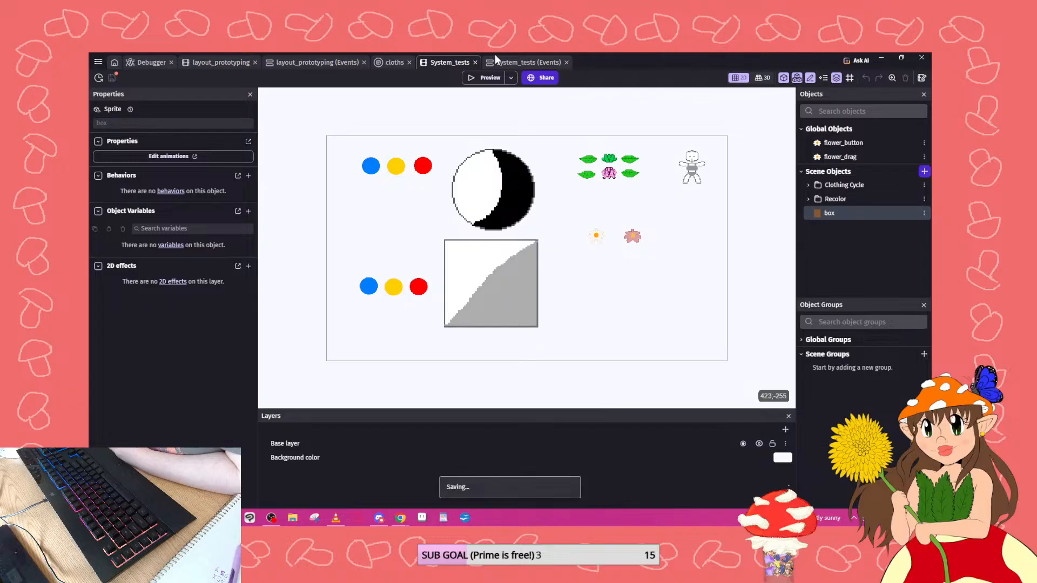
left_click(475, 62)
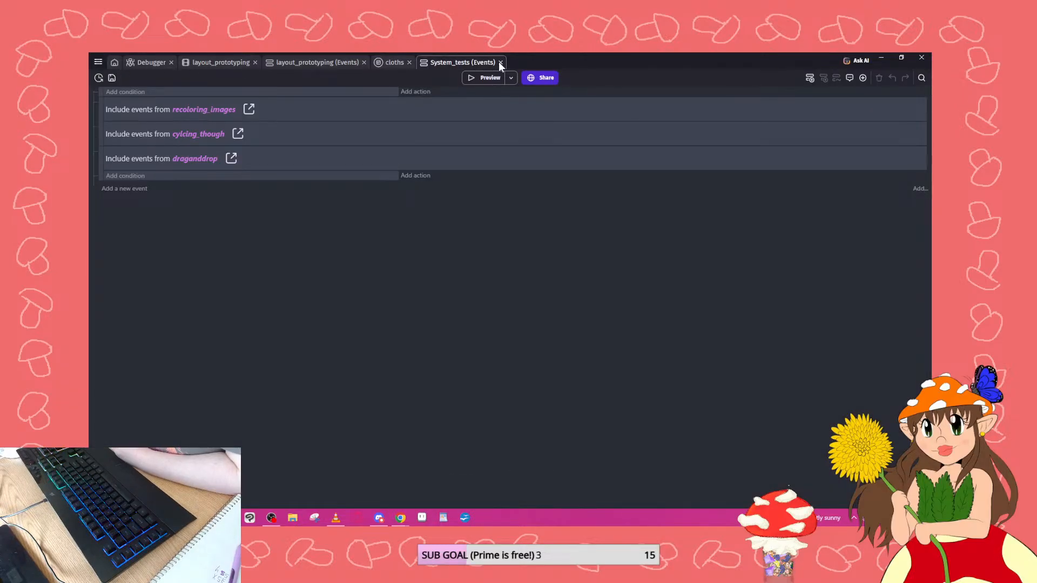
left_click(500, 62)
Set the Z order of all three leaf_placeholder instances in the cloths external layout to 15.
left_click(398, 61)
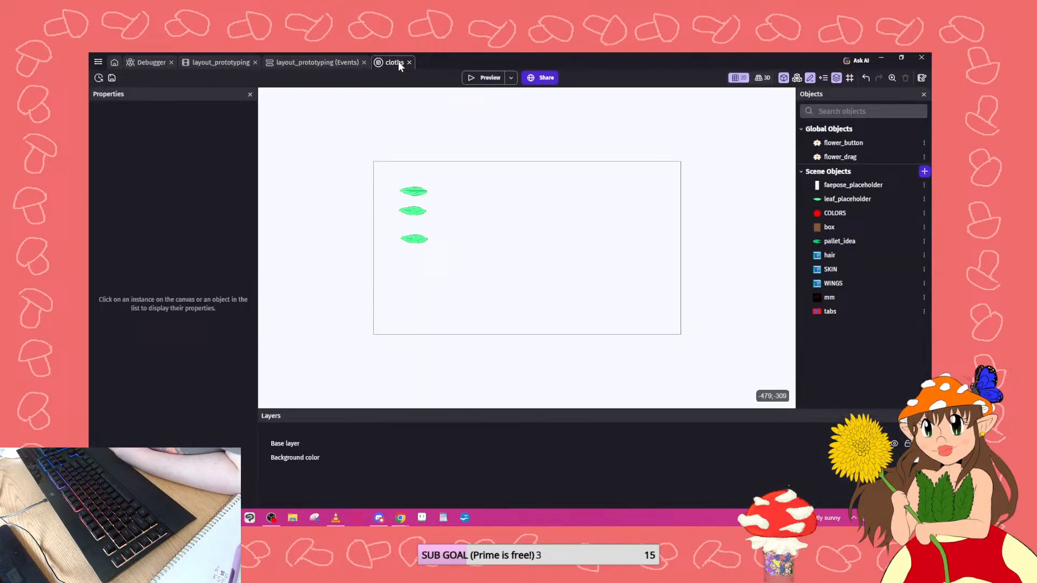
left_click(324, 62)
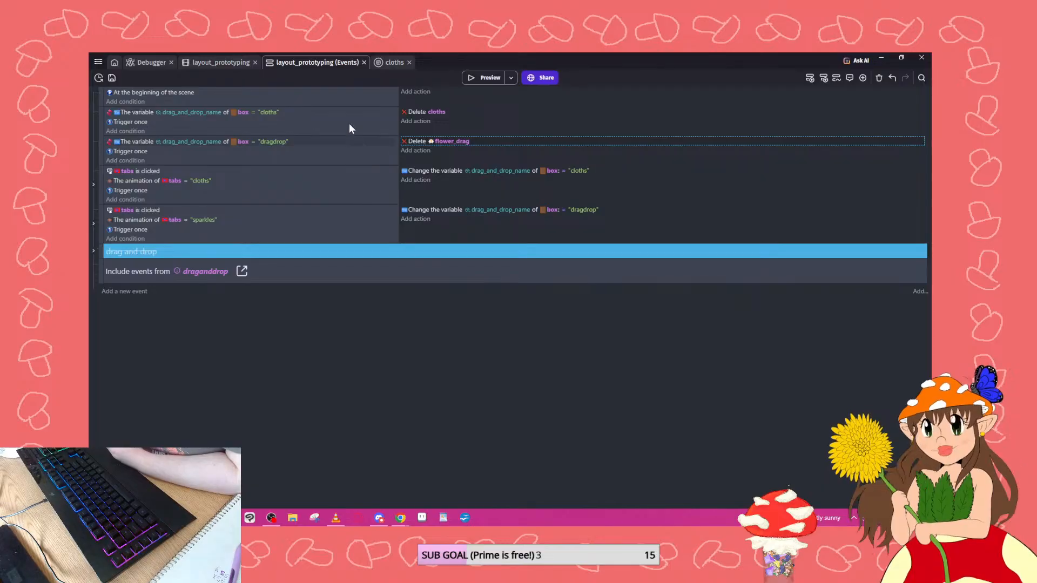
left_click(381, 61)
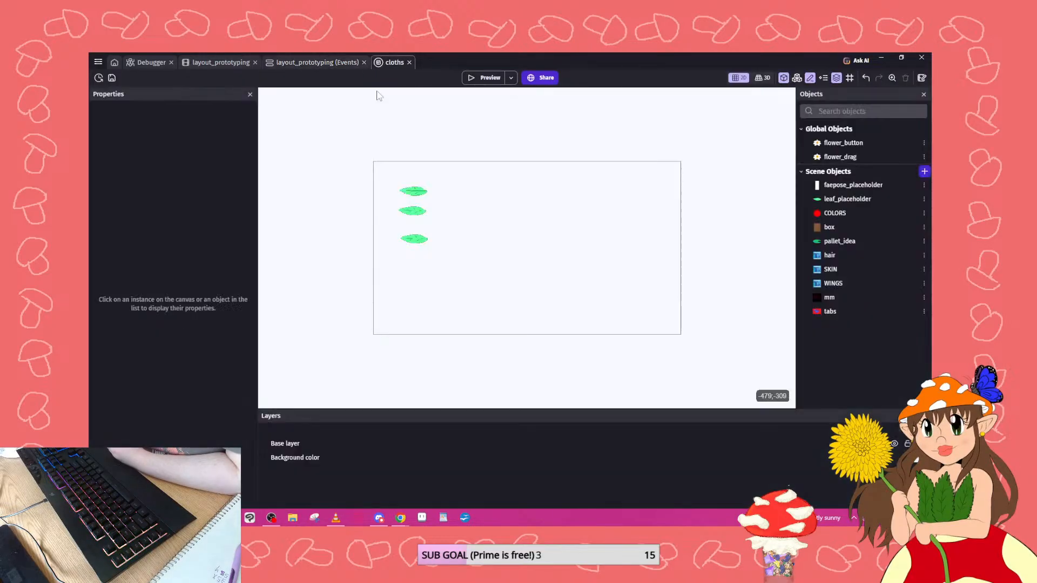
left_click(411, 193)
left_click_drag(483, 298, 395, 166)
left_click(108, 153)
type("15")
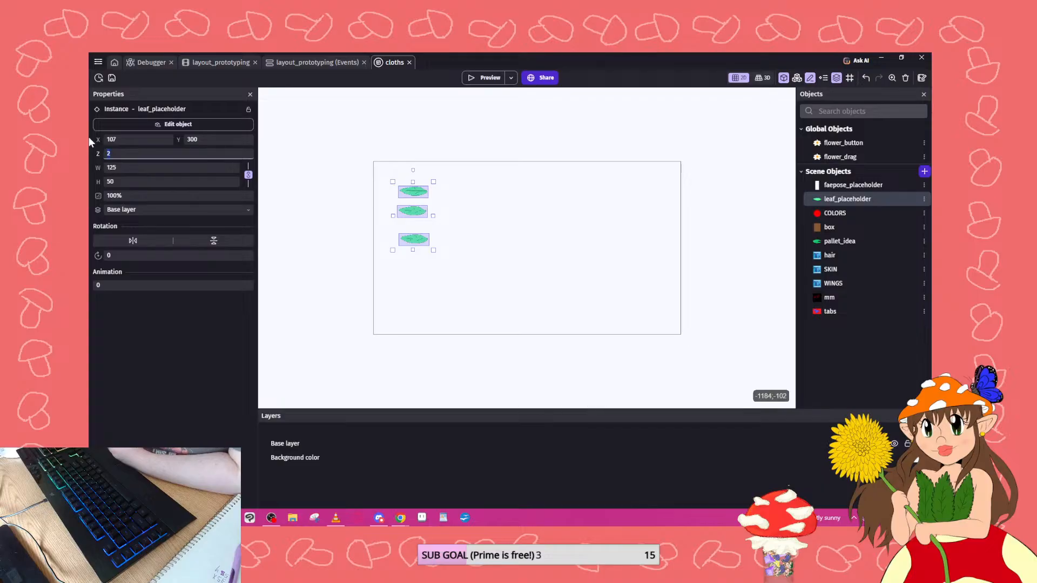
Preview layout_prototyping, switch repeatedly between the wardrobe box's cloths and sparkles tabs, and return to the cloths external layout.
left_click(218, 62)
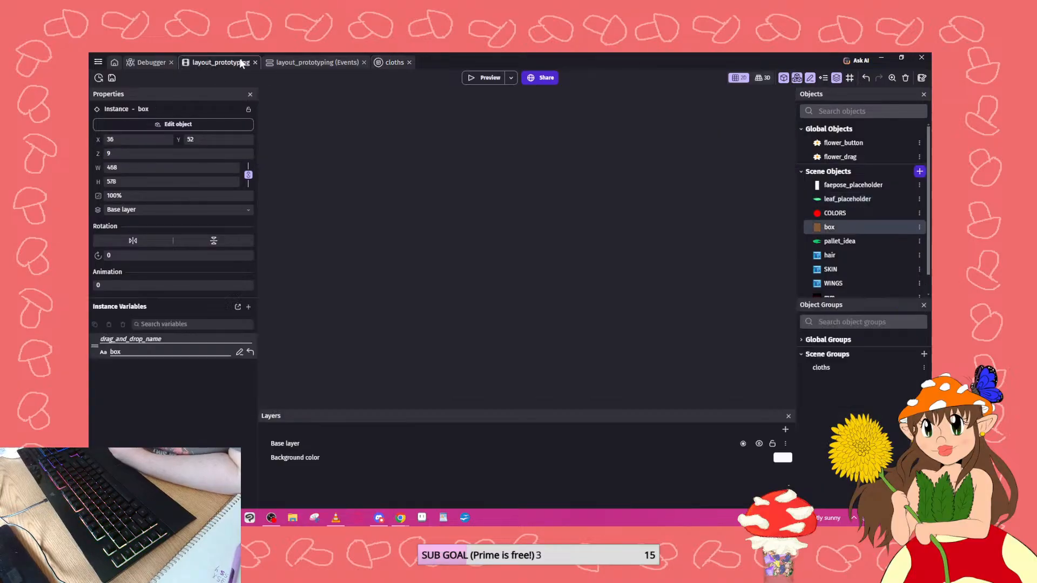
left_click(511, 78)
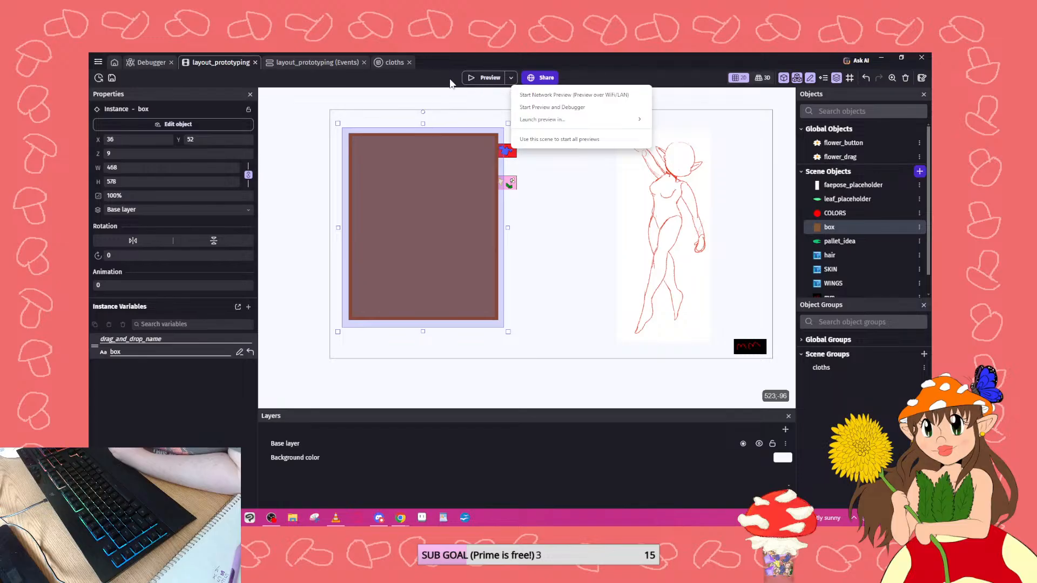
left_click(430, 78)
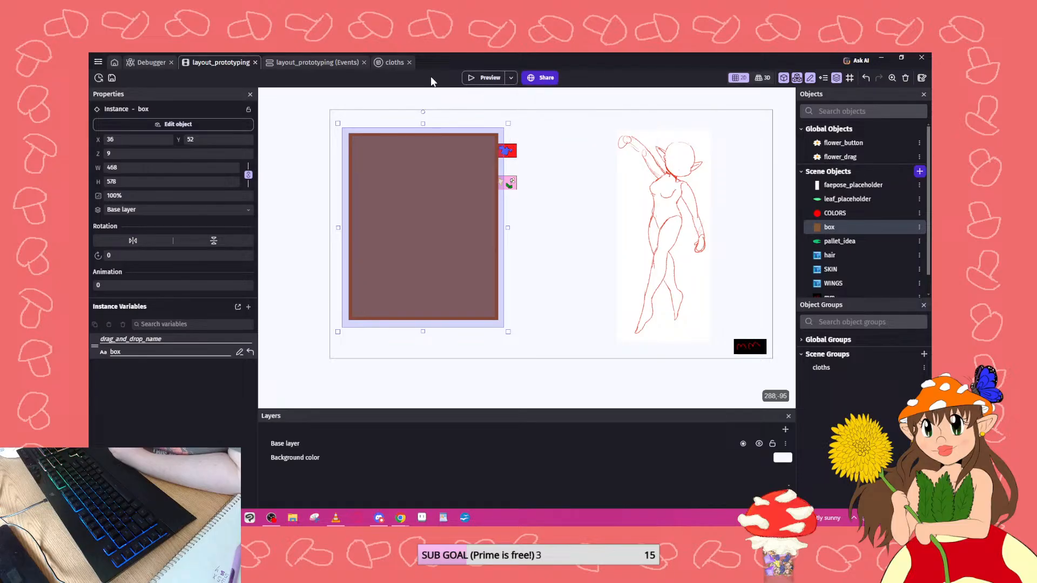
left_click(511, 79)
left_click(485, 79)
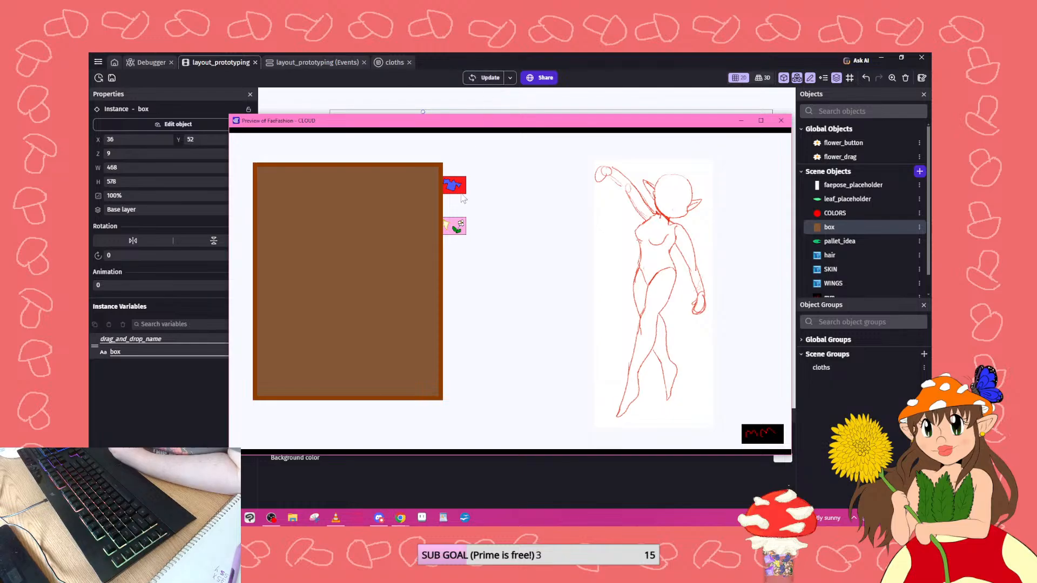
left_click(454, 186)
left_click(456, 227)
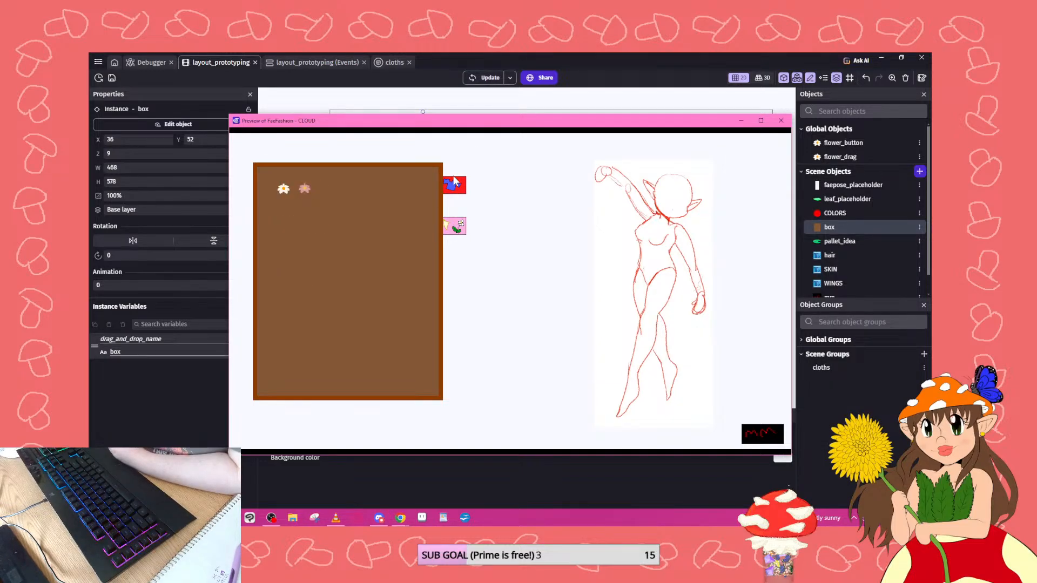
left_click(454, 187)
left_click(456, 226)
left_click(454, 187)
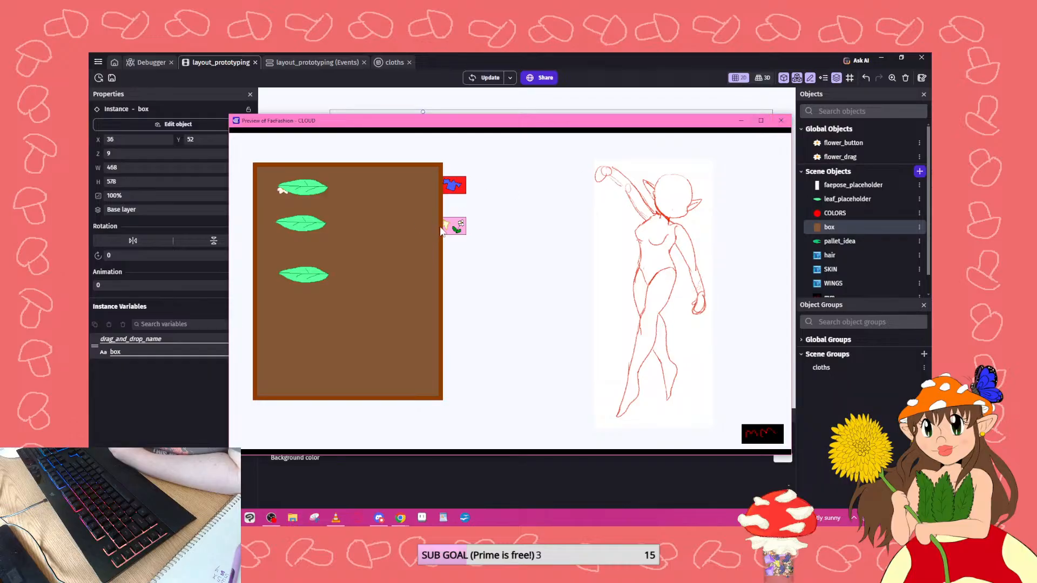
left_click(456, 226)
left_click(453, 185)
left_click(456, 225)
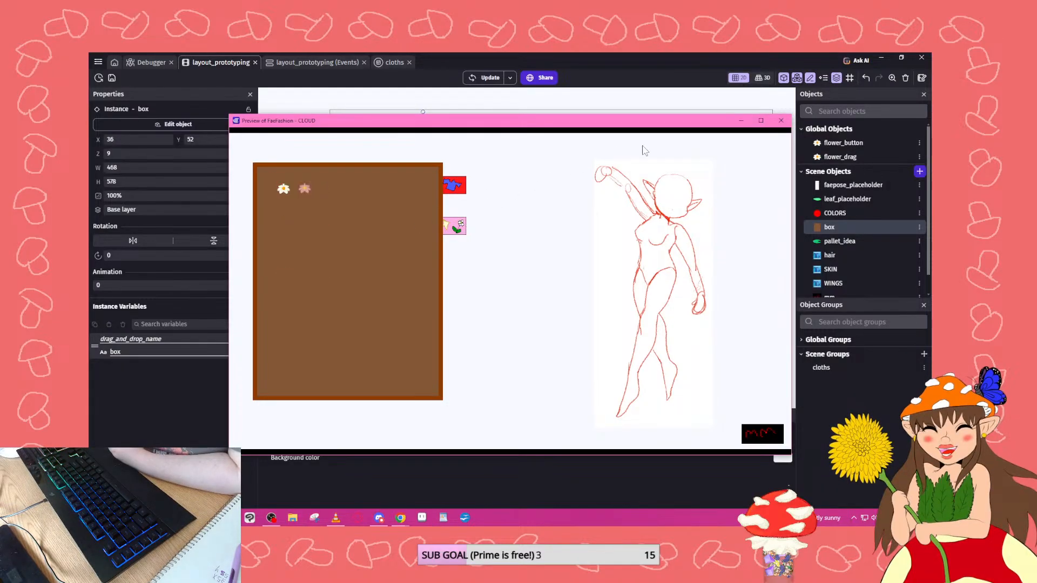
left_click(781, 121)
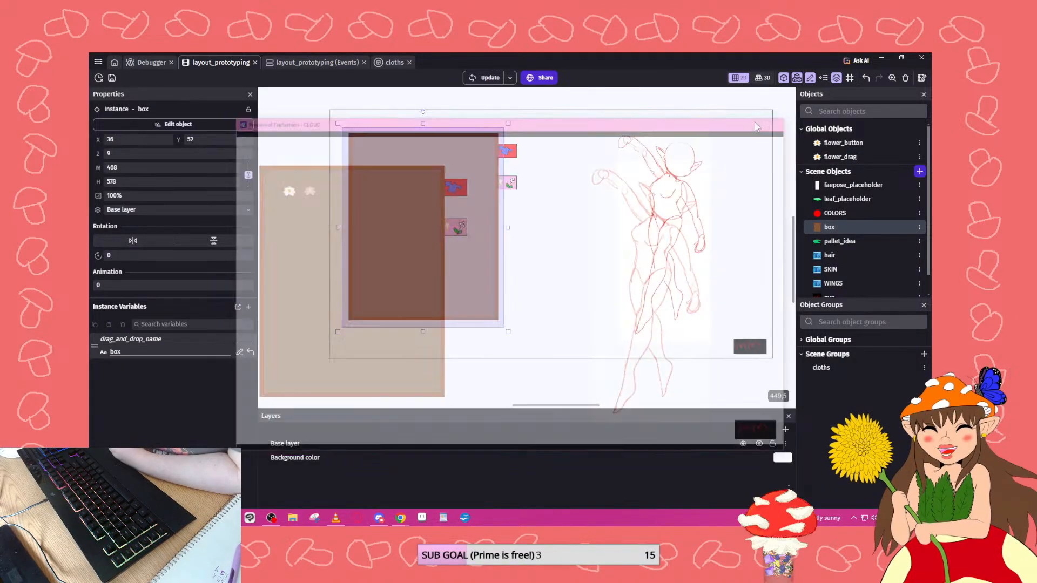
left_click(387, 62)
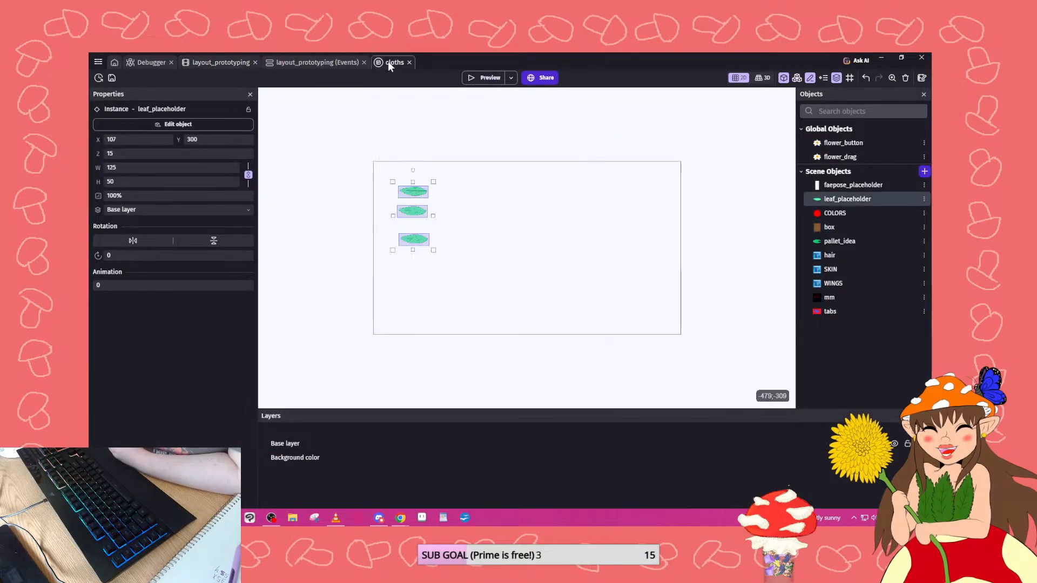
Delete the empty "At the beginning of the scene" event from the layout_prototyping events sheet and save the project.
left_click(328, 61)
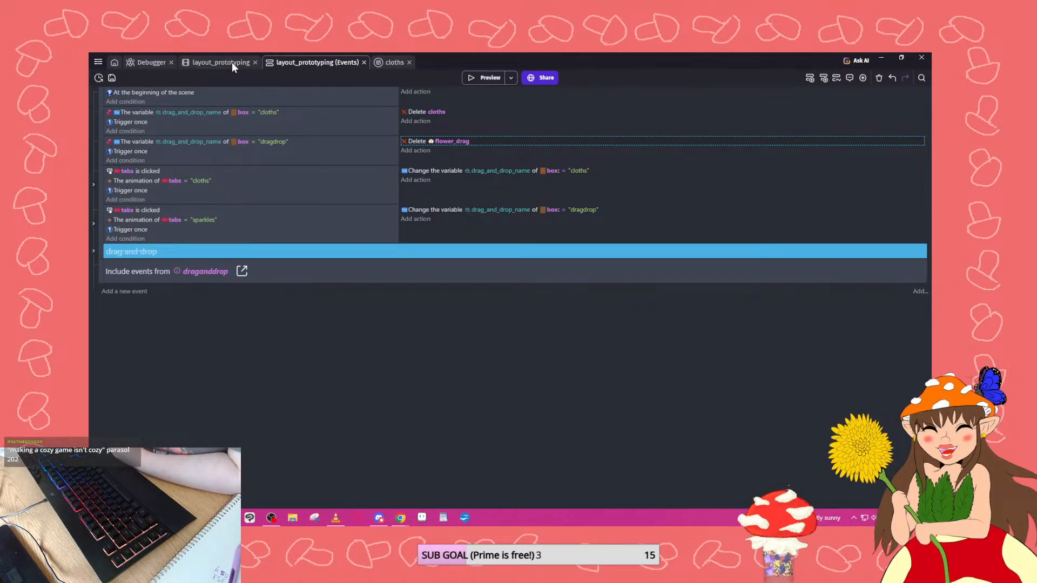
left_click(112, 79)
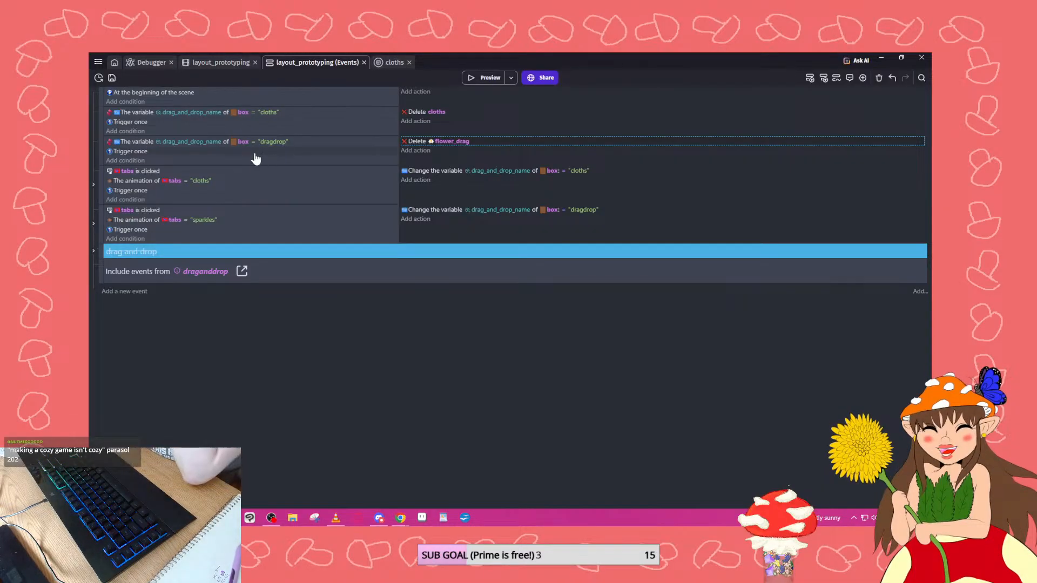
left_click(94, 224)
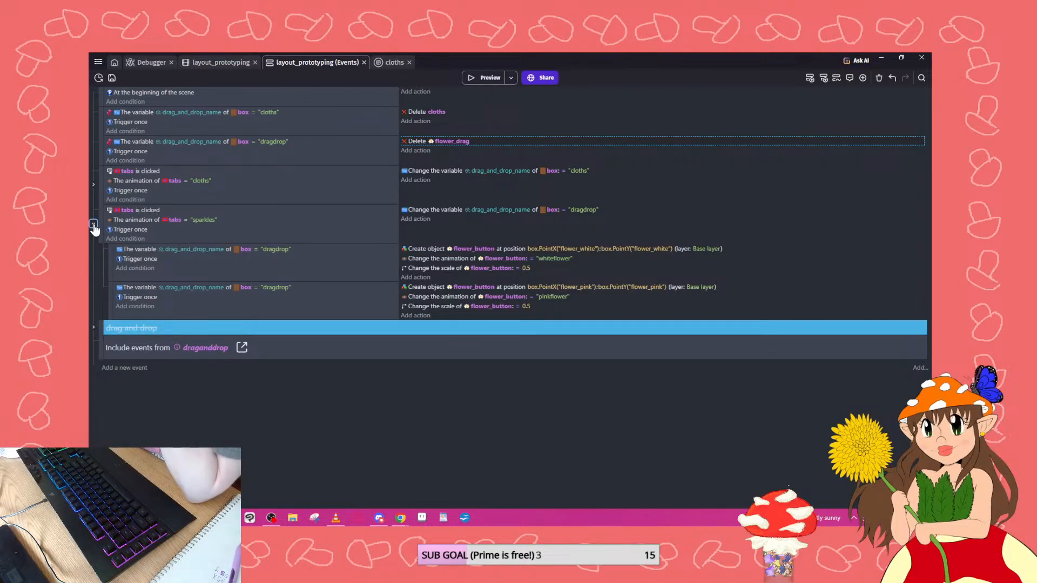
left_click(94, 224)
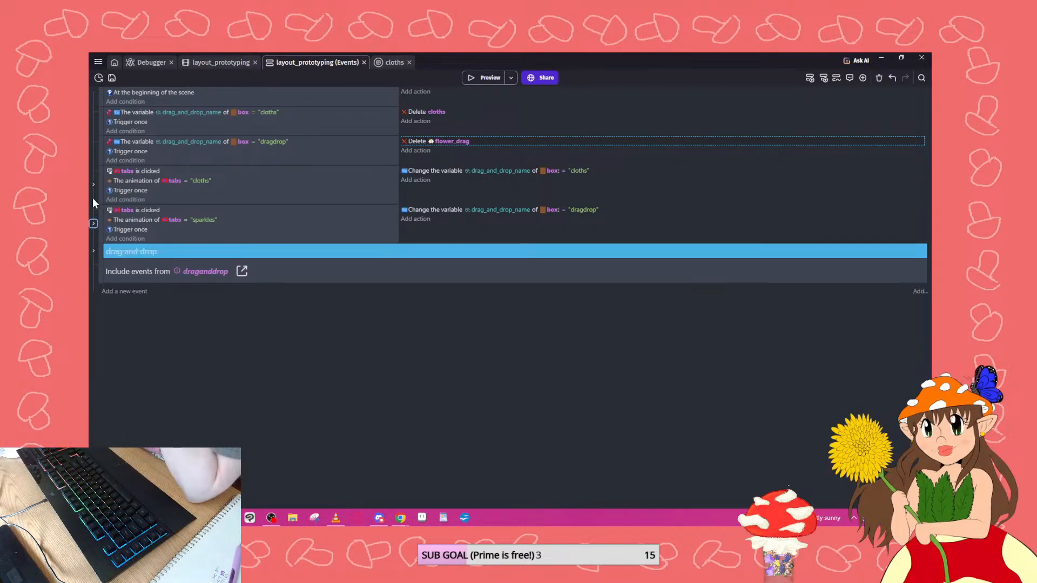
right_click(238, 102)
left_click(271, 142)
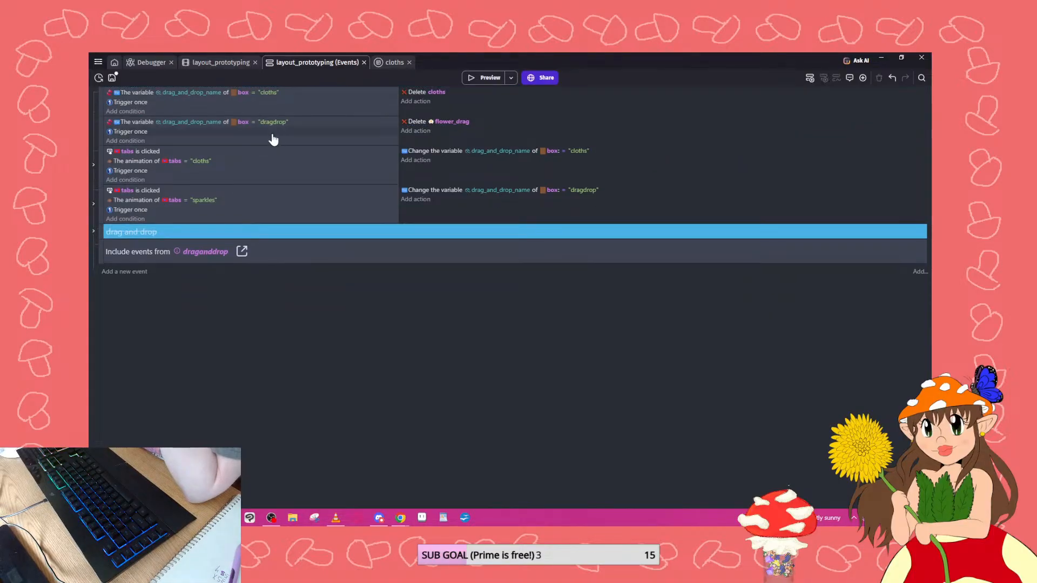
left_click(111, 79)
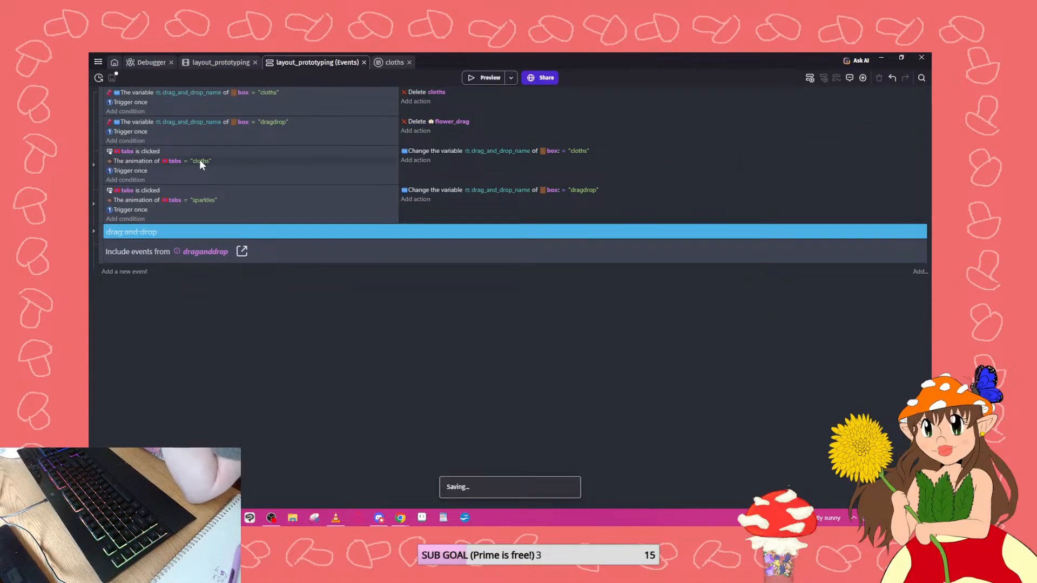
Add an event group named "tab functionality" at the end of the layout_prototyping events.
right_click(138, 271)
left_click(201, 334)
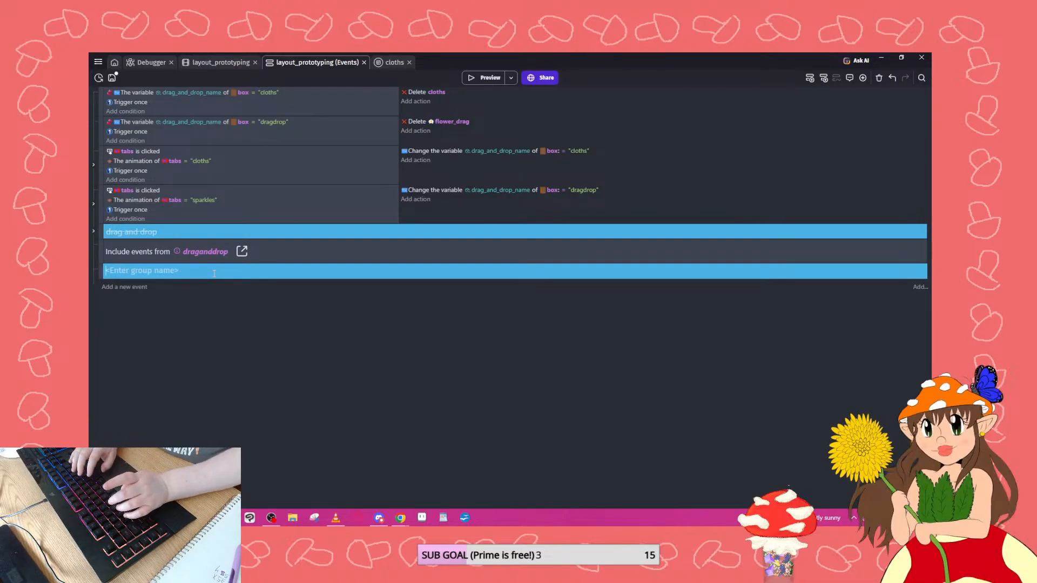
type("tab")
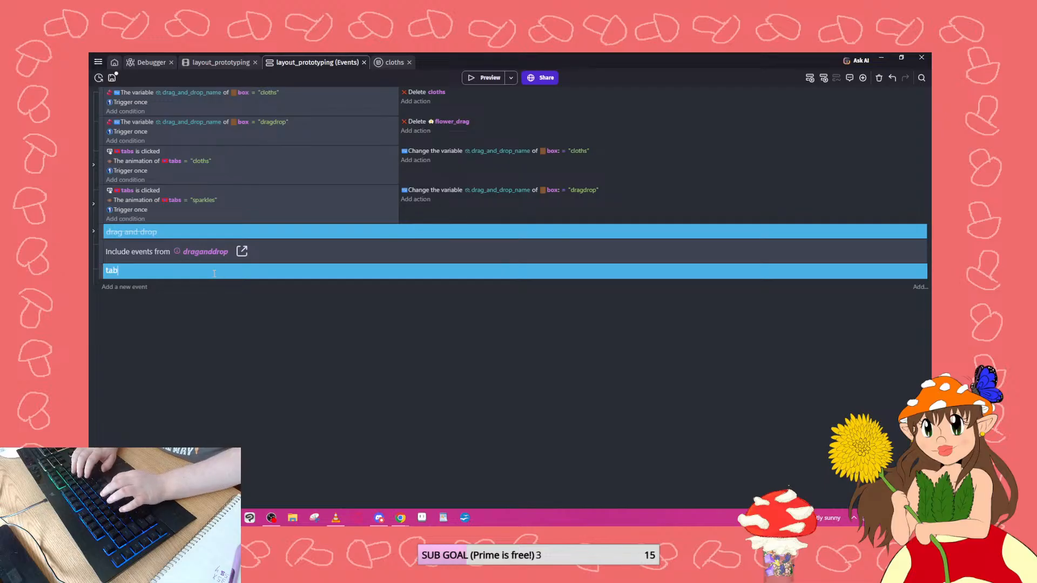
type(" funct")
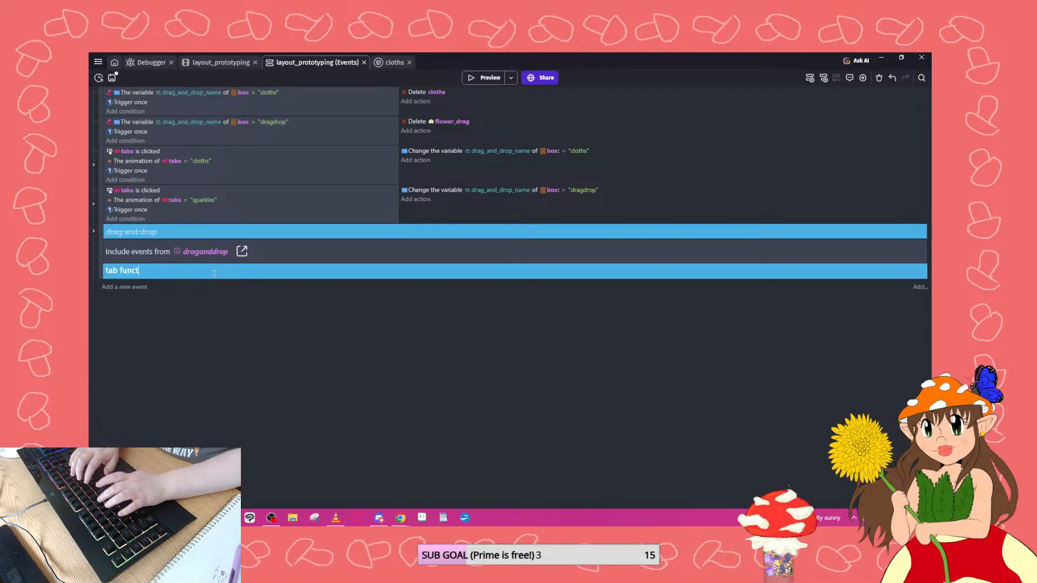
type("ionalit")
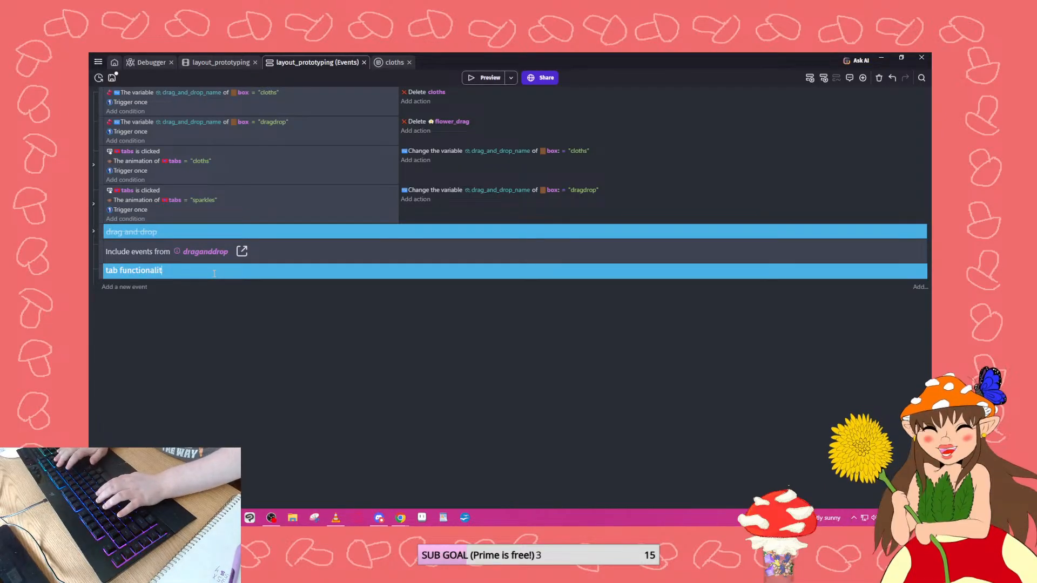
type("y")
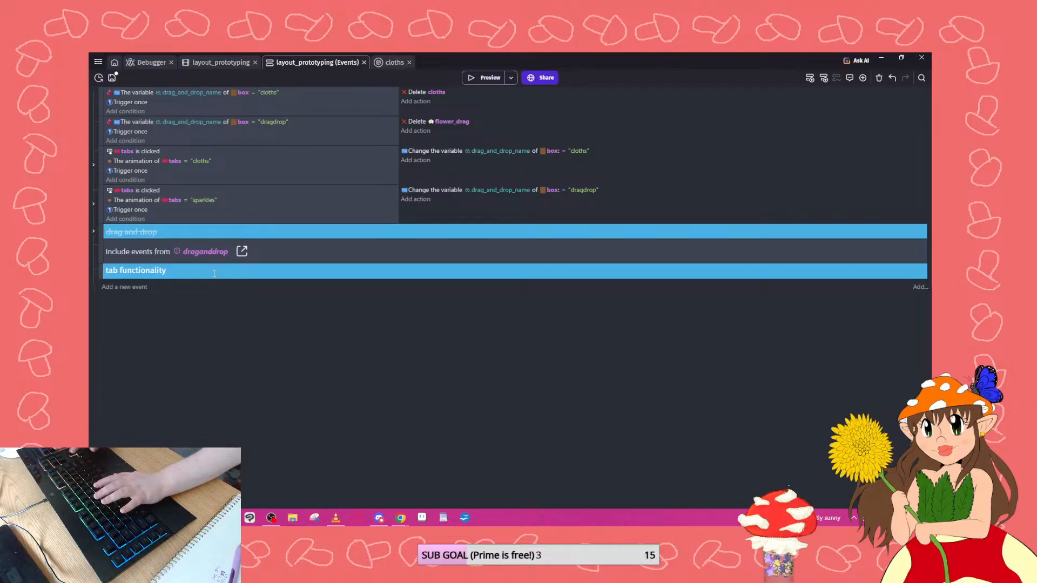
key("Return")
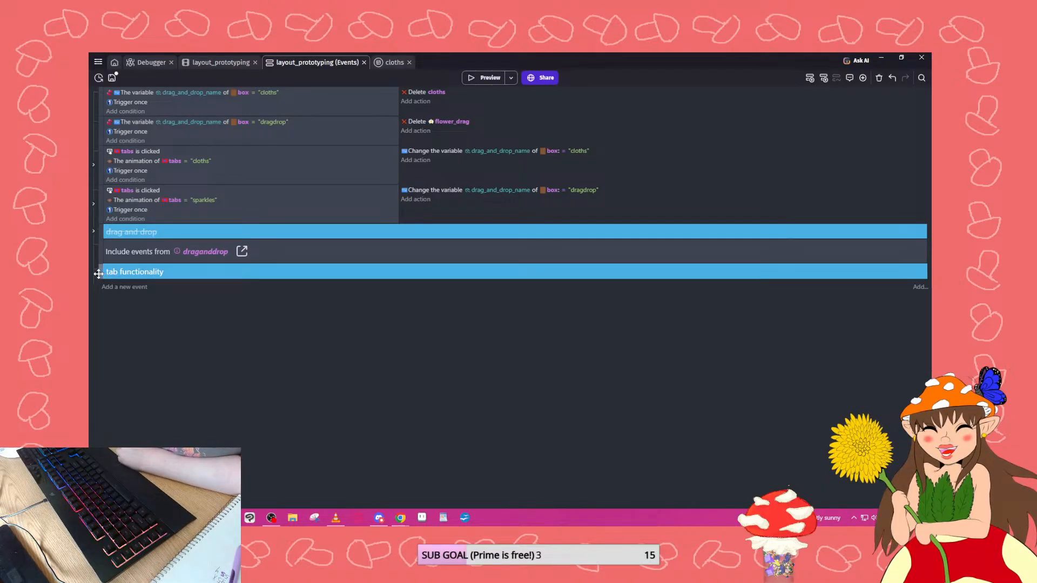
Move the tab functionality group to the start of the sheet and nest both Delete events and both tab-click events inside it.
left_click_drag(98, 273, 116, 133)
left_click(101, 116)
left_click_drag(101, 181, 112, 163)
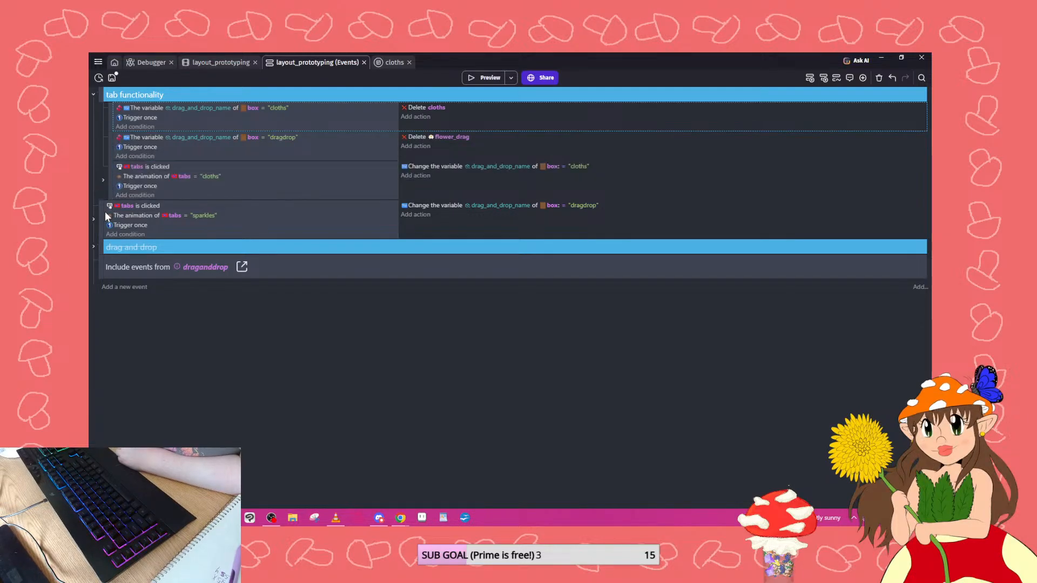
left_click_drag(105, 217, 109, 213)
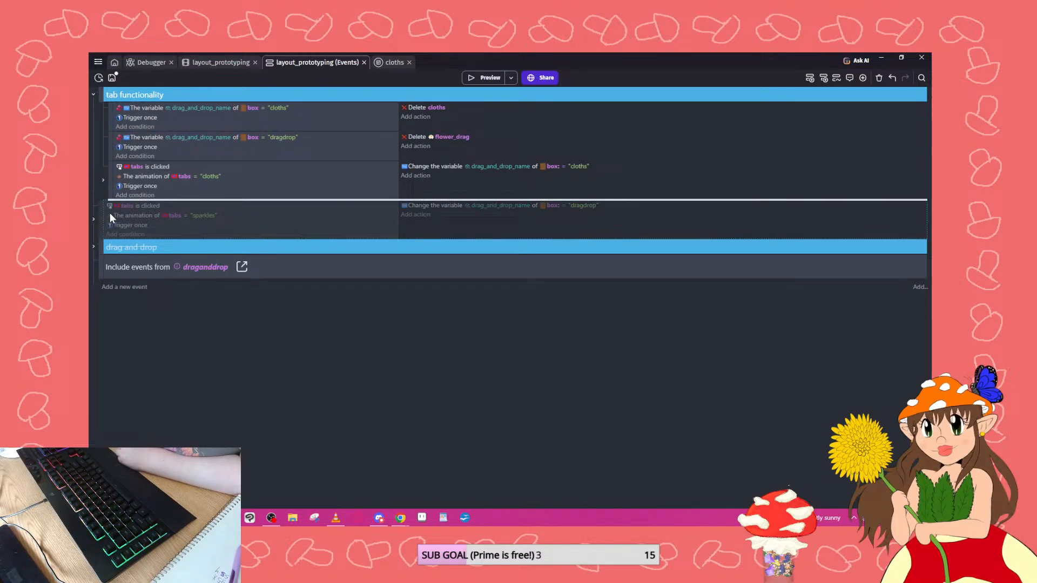
Delete the disabled drag and drop group, keeping the included draganddrop events link and the tab functionality group name.
right_click(202, 249)
left_click(244, 308)
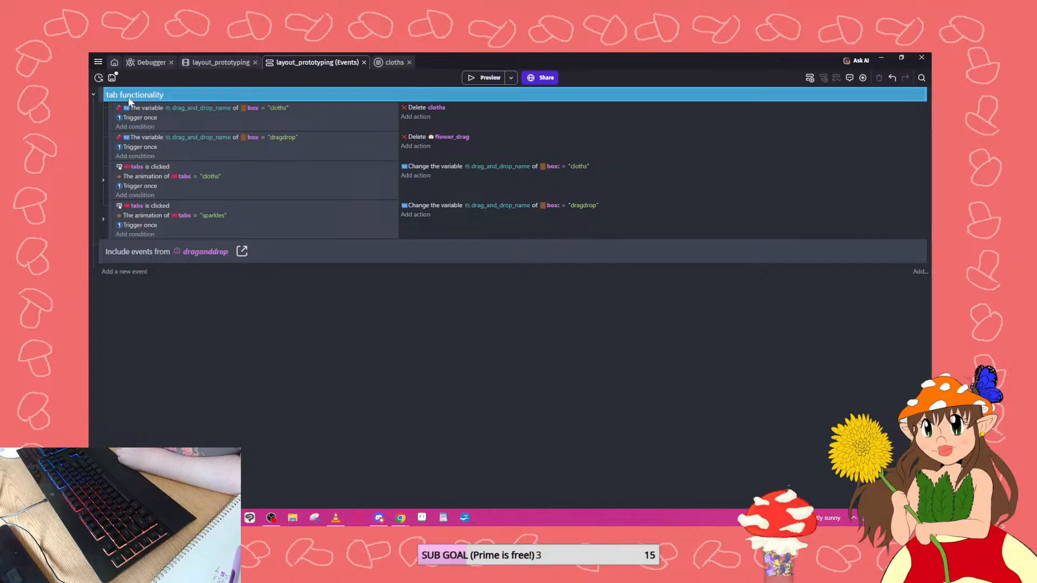
left_click(177, 95)
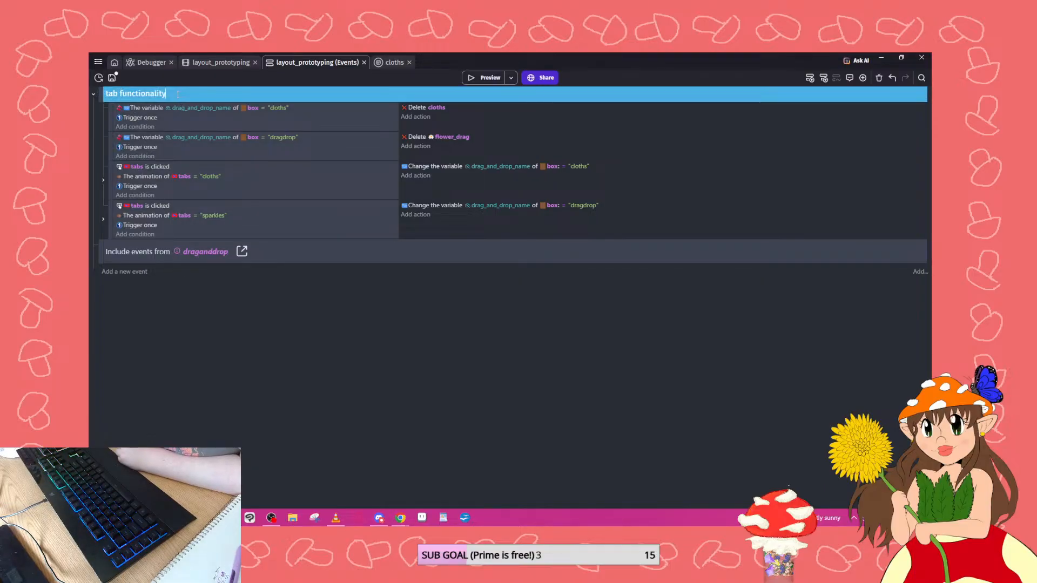
left_click(220, 296)
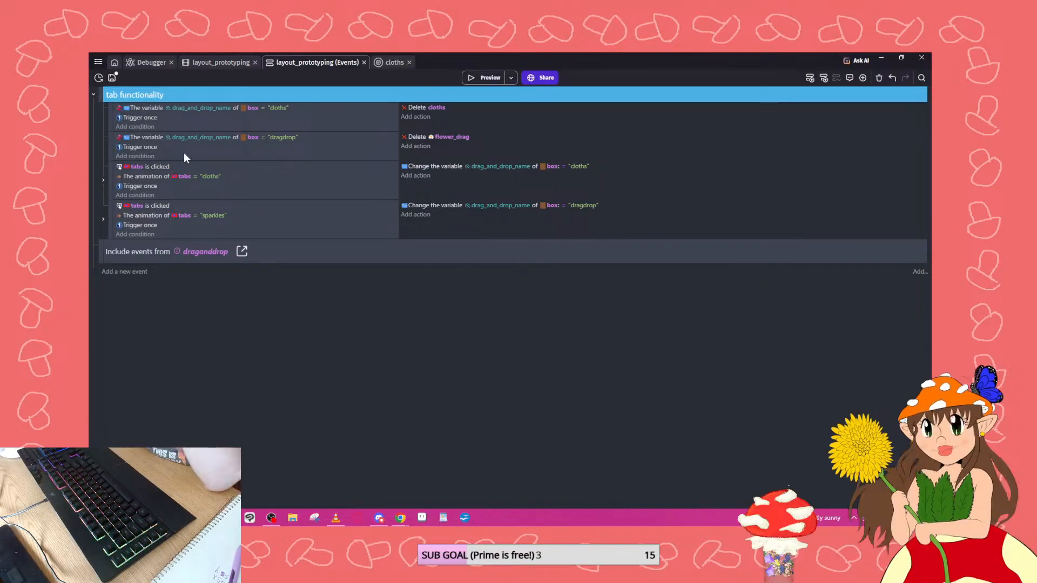
Reorder the tab functionality group so the flower_drag and cloths Delete events come after the two tab-click events.
left_click_drag(118, 117, 124, 224)
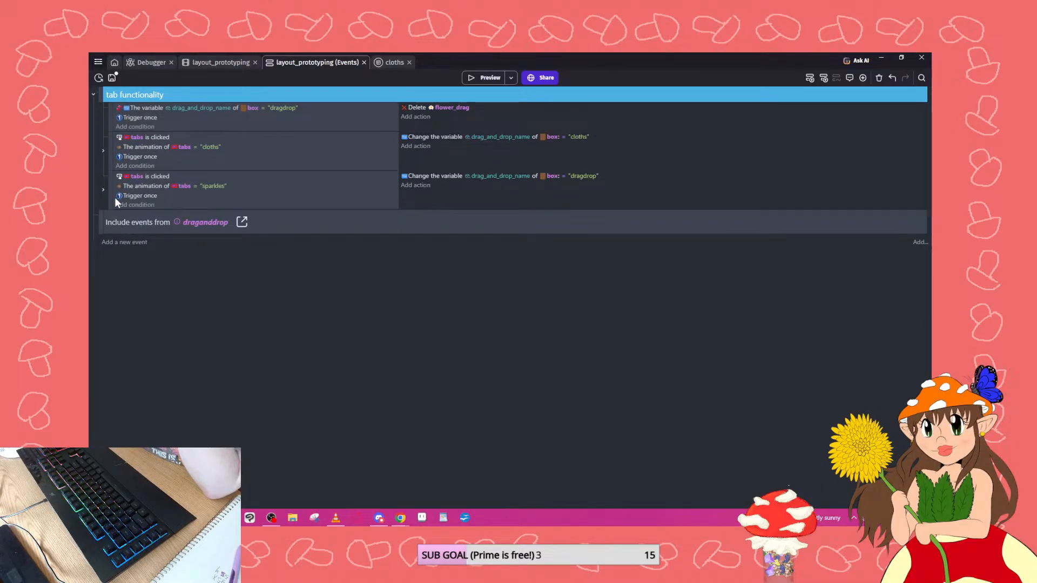
key("ctrl+z")
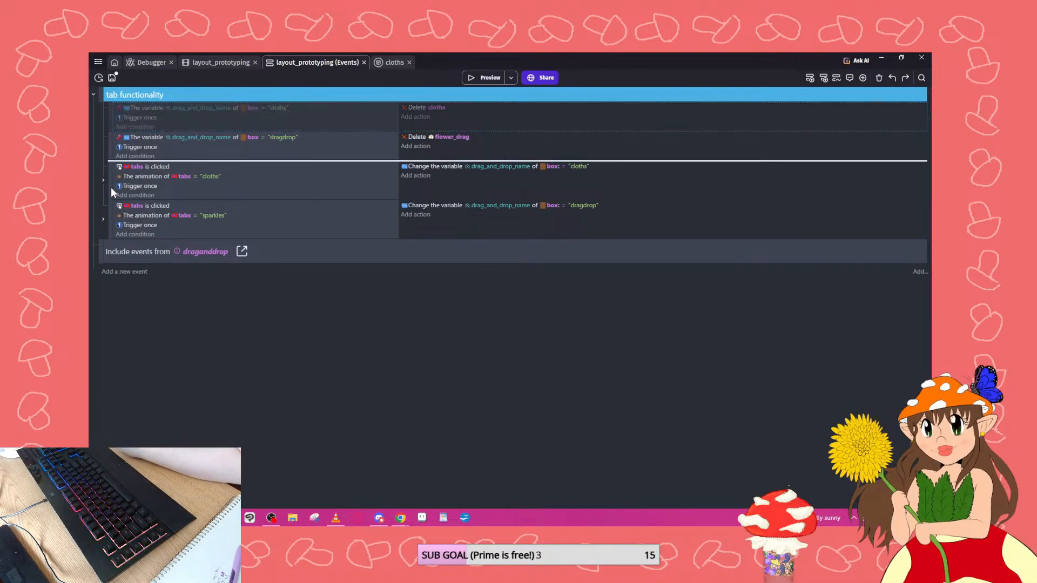
left_click_drag(112, 187, 108, 232)
left_click_drag(108, 125, 112, 209)
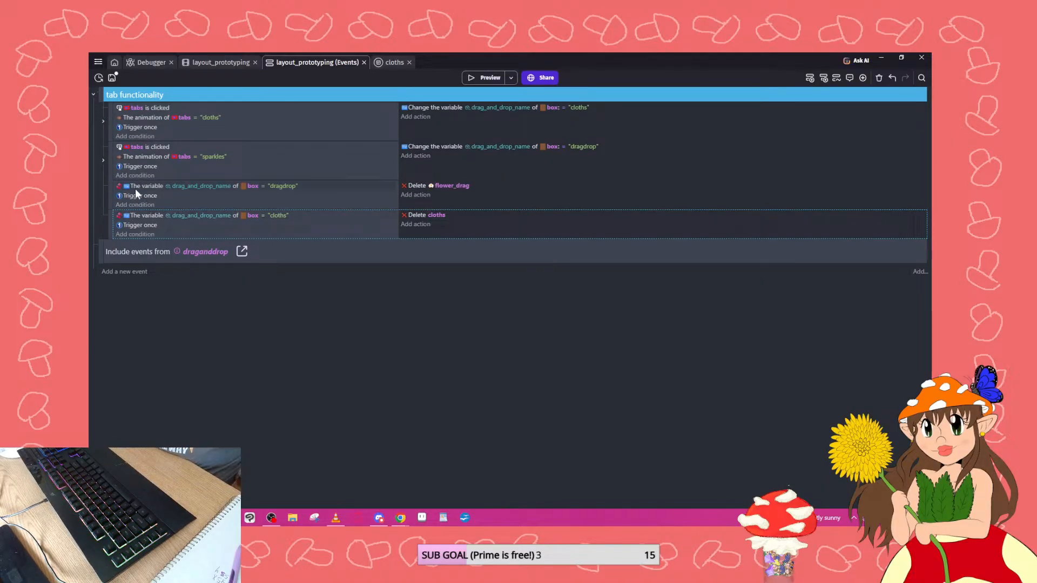
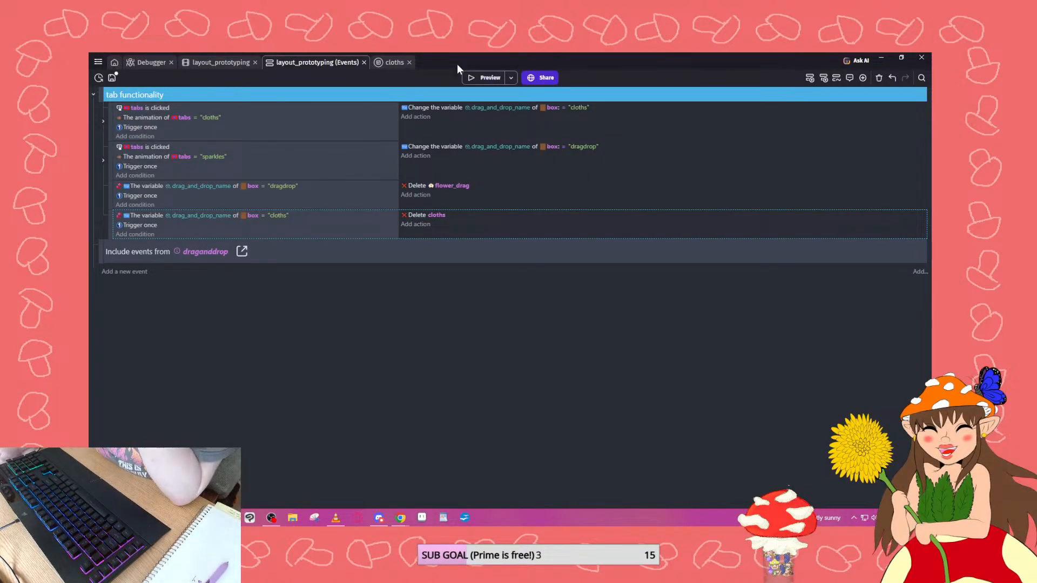
Preview the scene and switch the wardrobe box between its sparkles and cloths tabs.
left_click(484, 80)
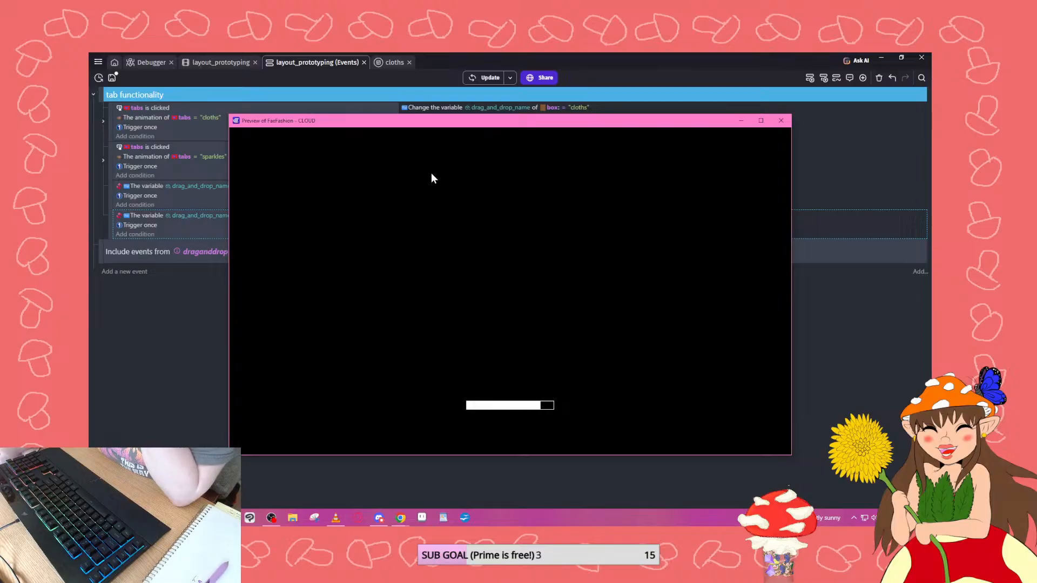
left_click(452, 185)
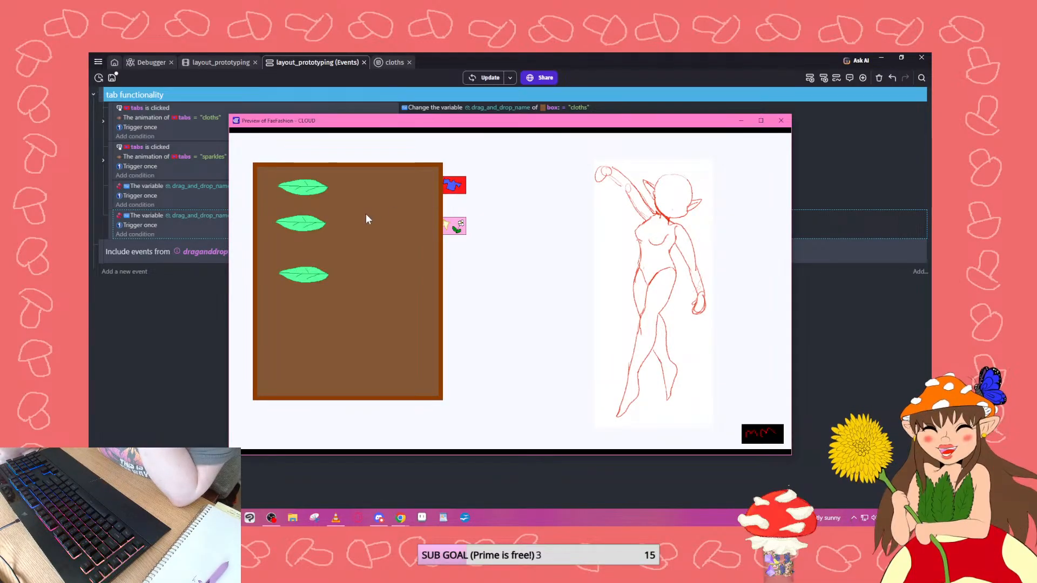
left_click(453, 227)
left_click(453, 187)
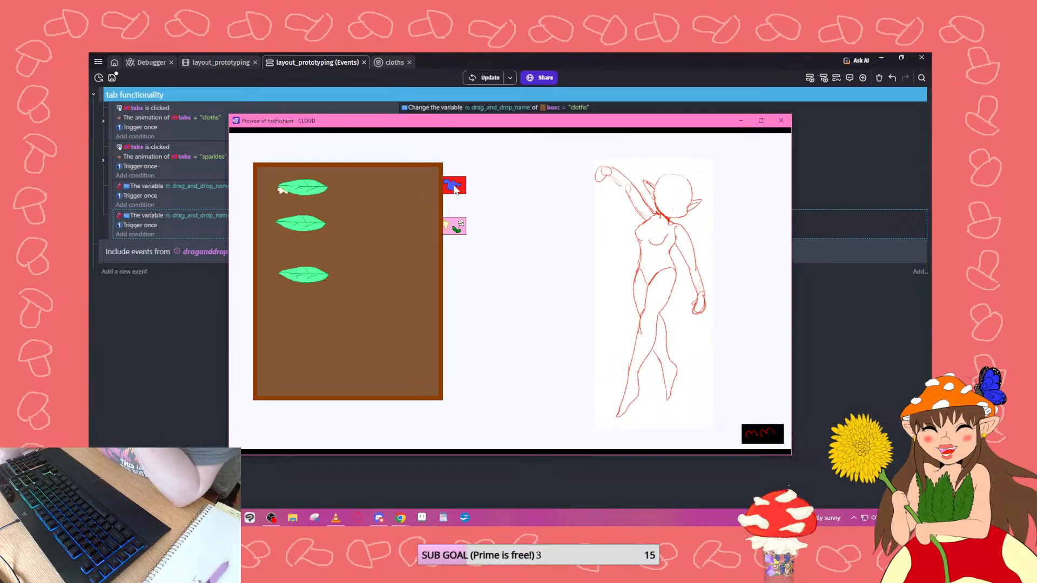
Refresh the debugger for the running preview and inspect the box instance's drag_and_drop_name variable.
left_click(142, 63)
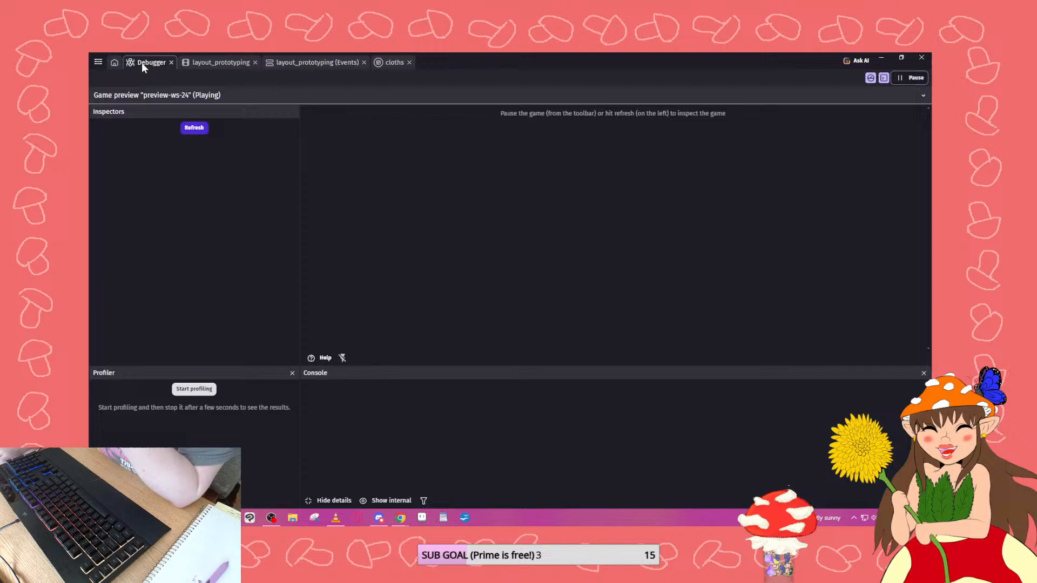
left_click(194, 128)
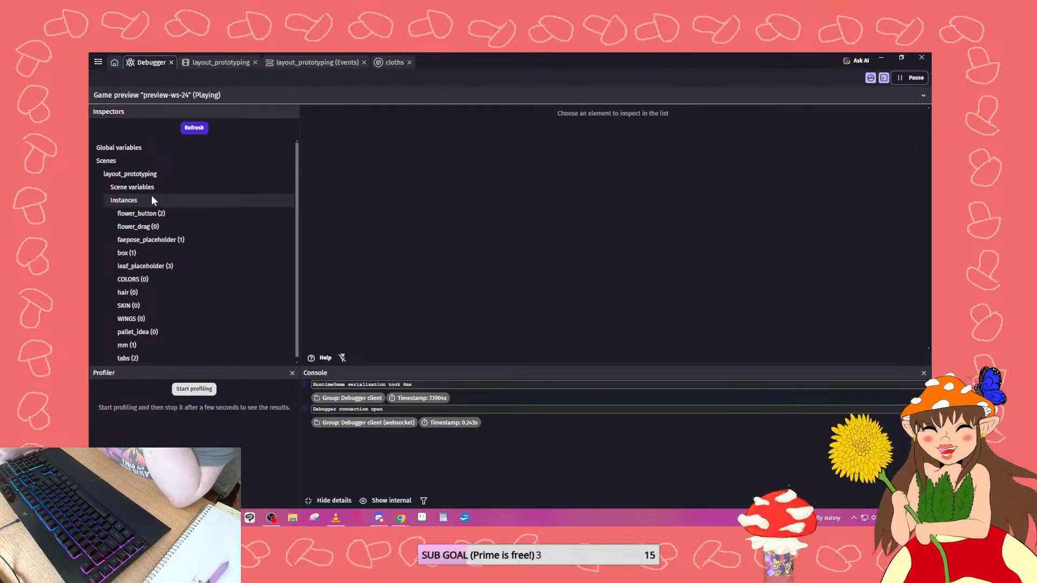
left_click(138, 254)
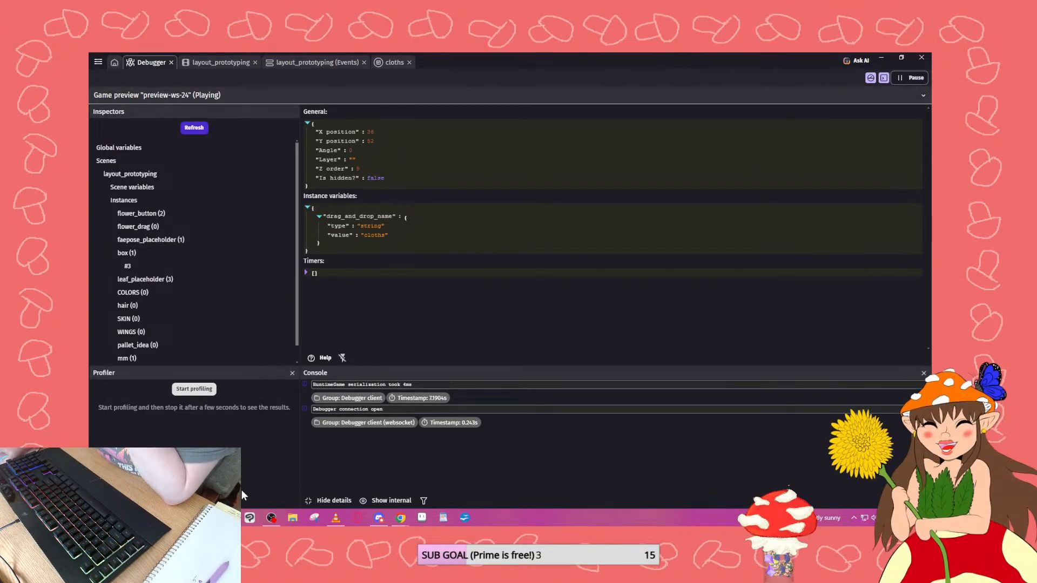
Return to the running preview and alternate repeatedly between the sparkles and cloths tabs to check which contents are removed.
mouse_move(206, 517)
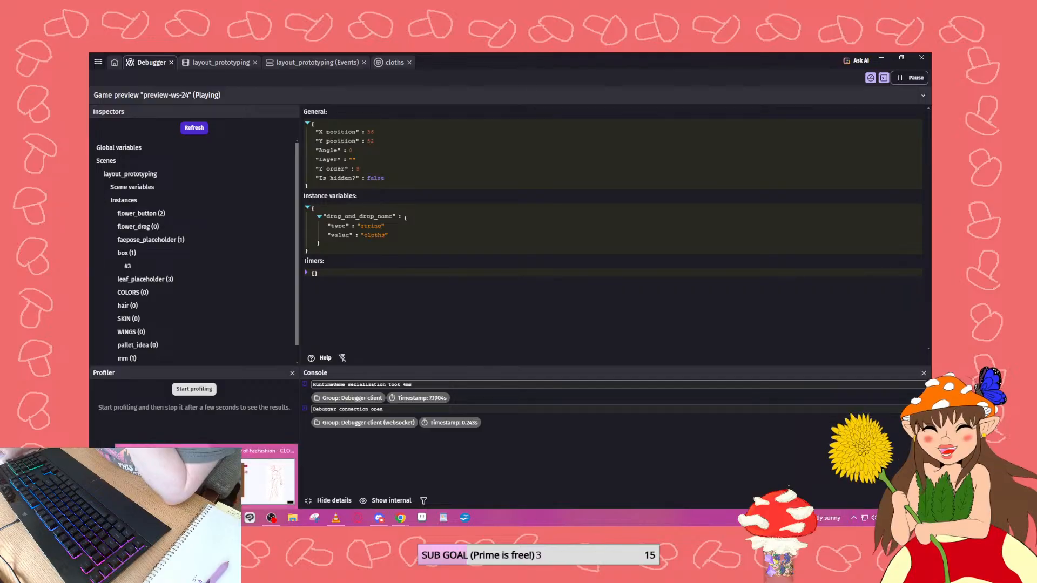
left_click(206, 475)
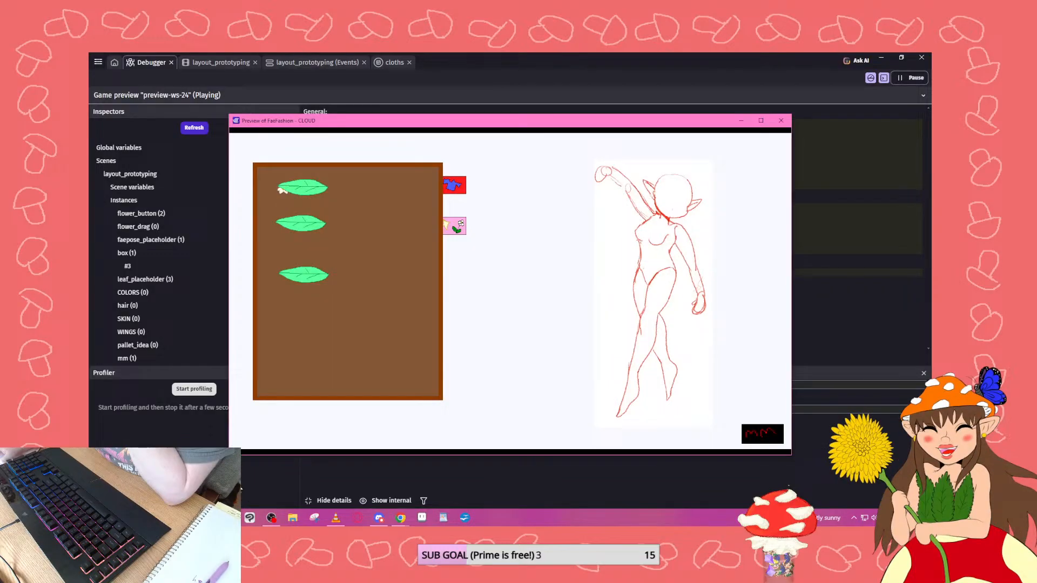
left_click(458, 226)
left_click(453, 189)
left_click(456, 225)
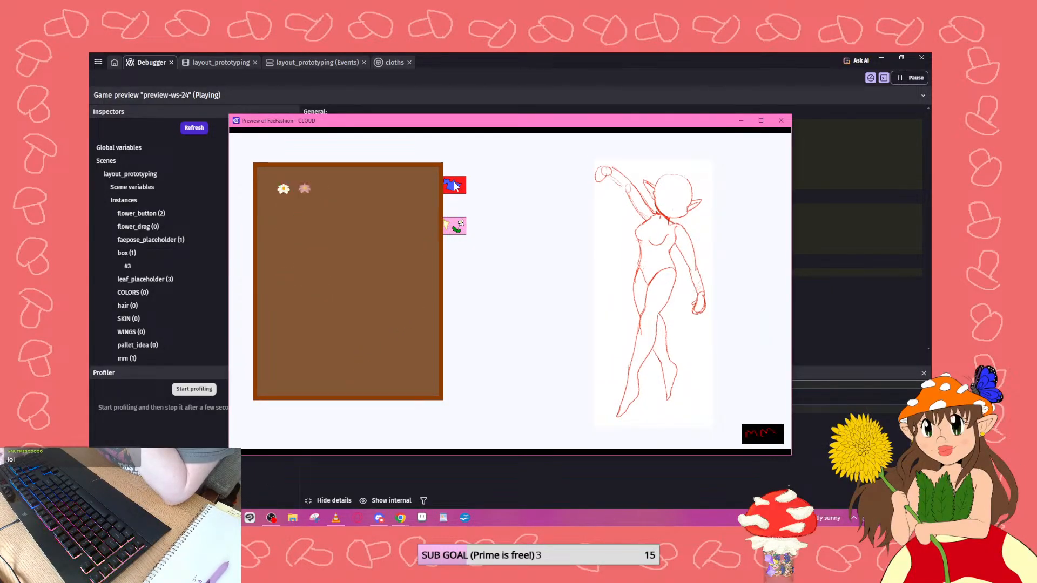
left_click(453, 186)
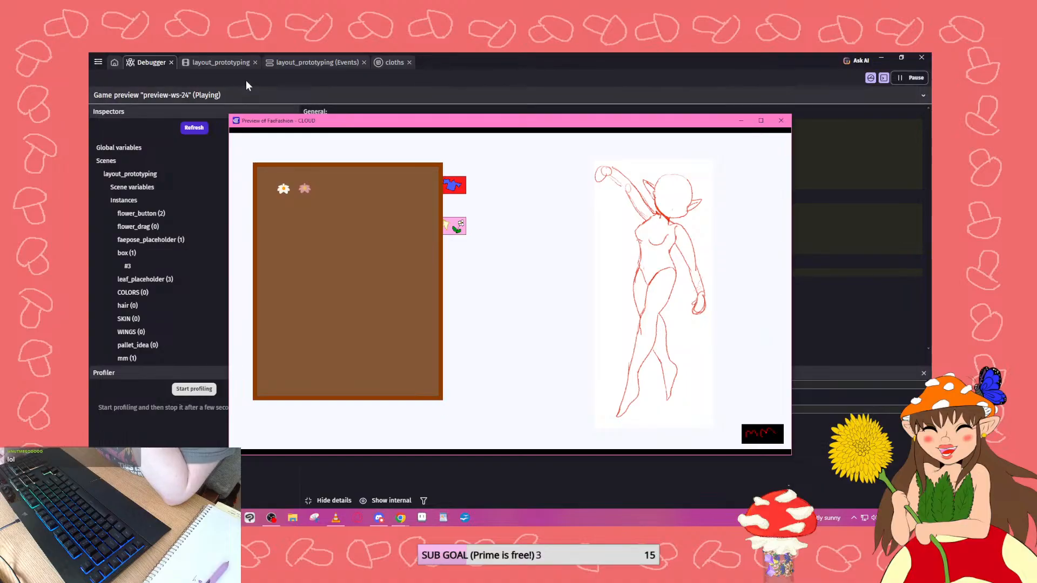
In the layout_prototyping events, change the dragdrop condition's Delete action to target flower_button instead of flower_drag.
left_click(230, 75)
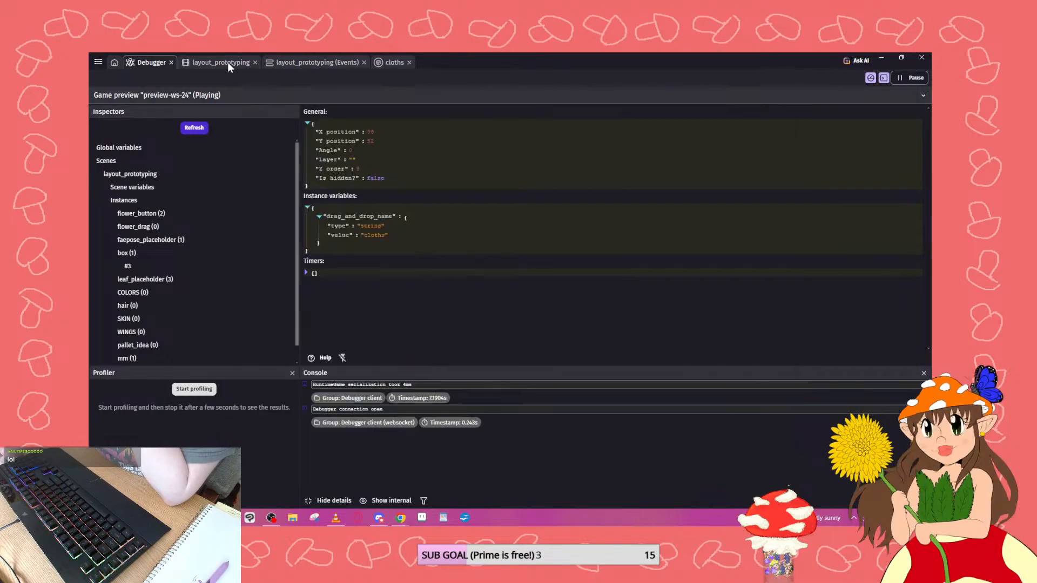
left_click(229, 63)
left_click(322, 63)
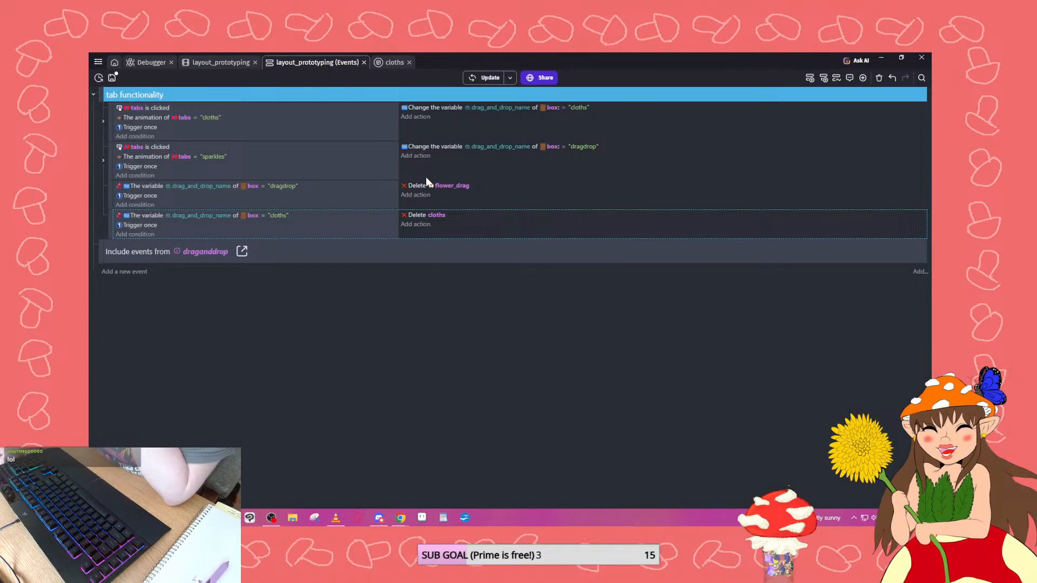
left_click(441, 186)
left_click(462, 219)
left_click(446, 184)
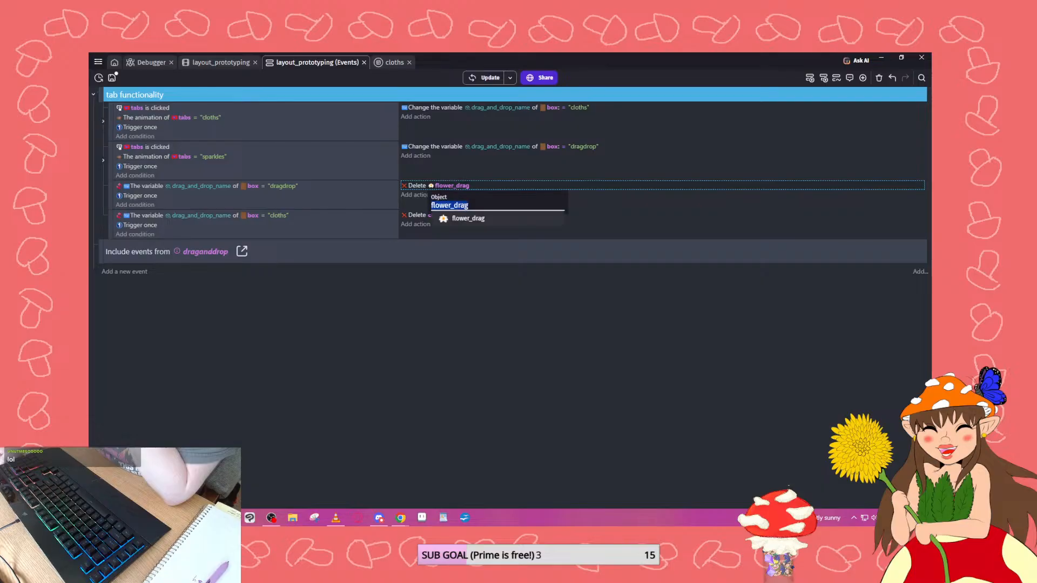
left_click(471, 204)
key("BackSpace")
key("BackSpace")
key("BackSpace")
key("BackSpace")
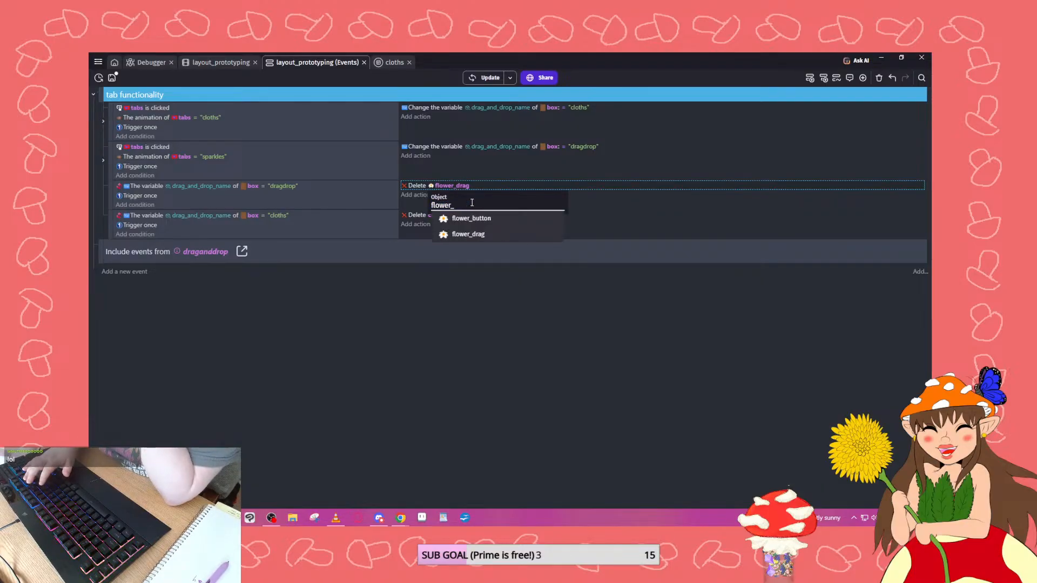
left_click(471, 218)
Update the preview, place a pink and a white flower outside the box, switch to the cloths tab and reposition both flowers.
left_click(478, 77)
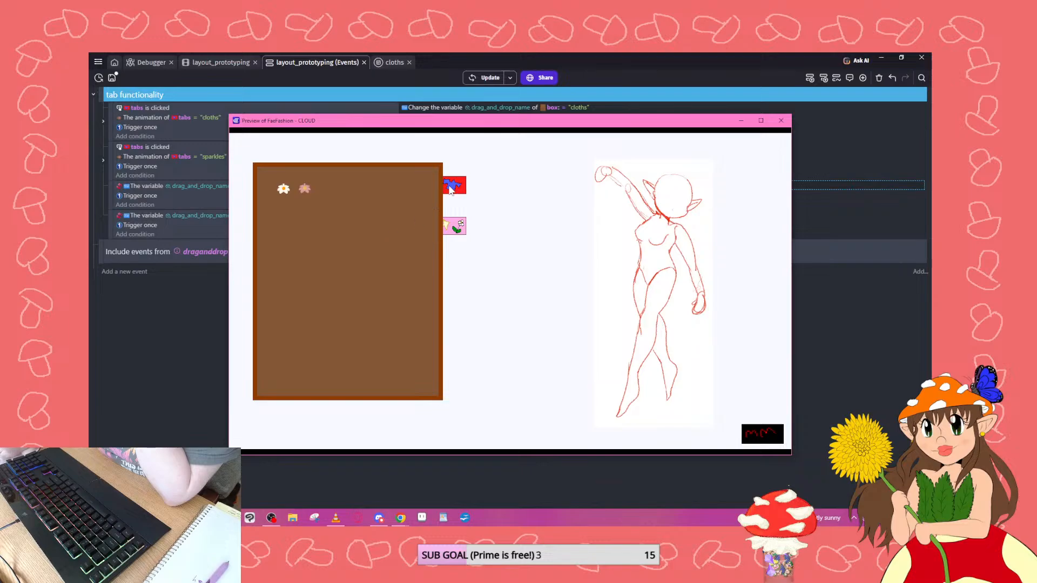
left_click(450, 186)
left_click(461, 225)
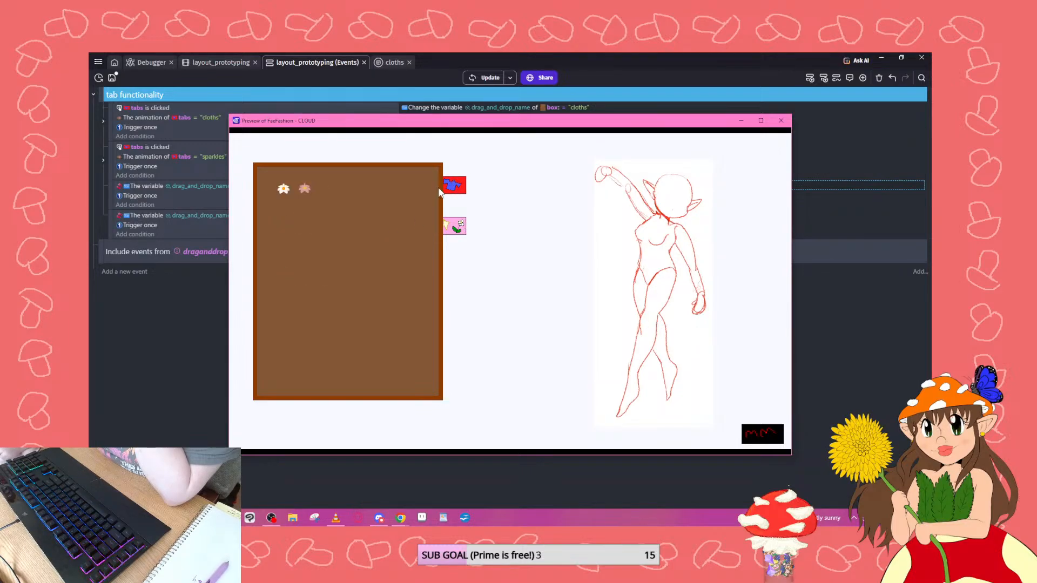
left_click(303, 189)
left_click(289, 191)
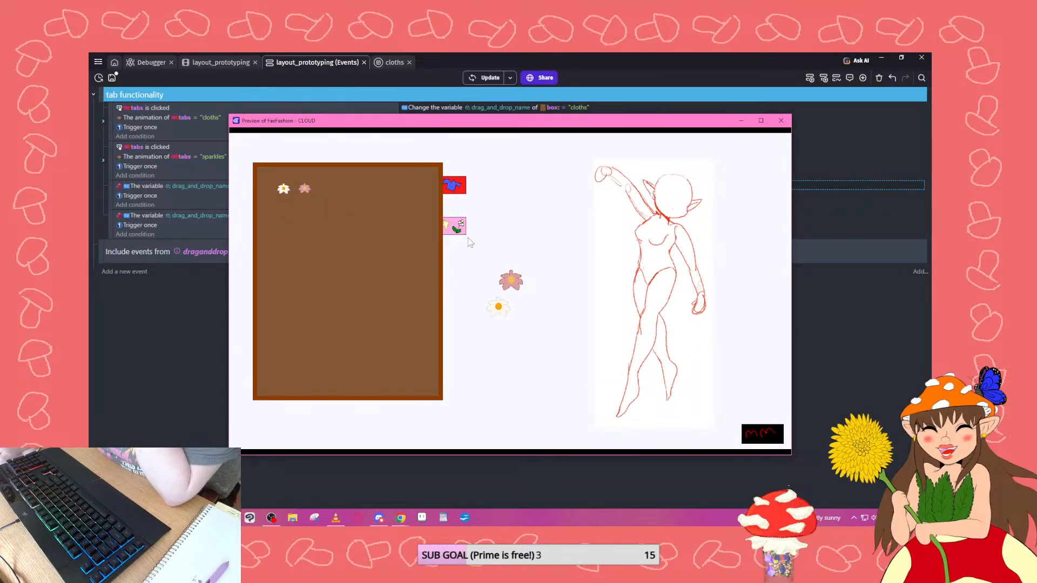
left_click(455, 188)
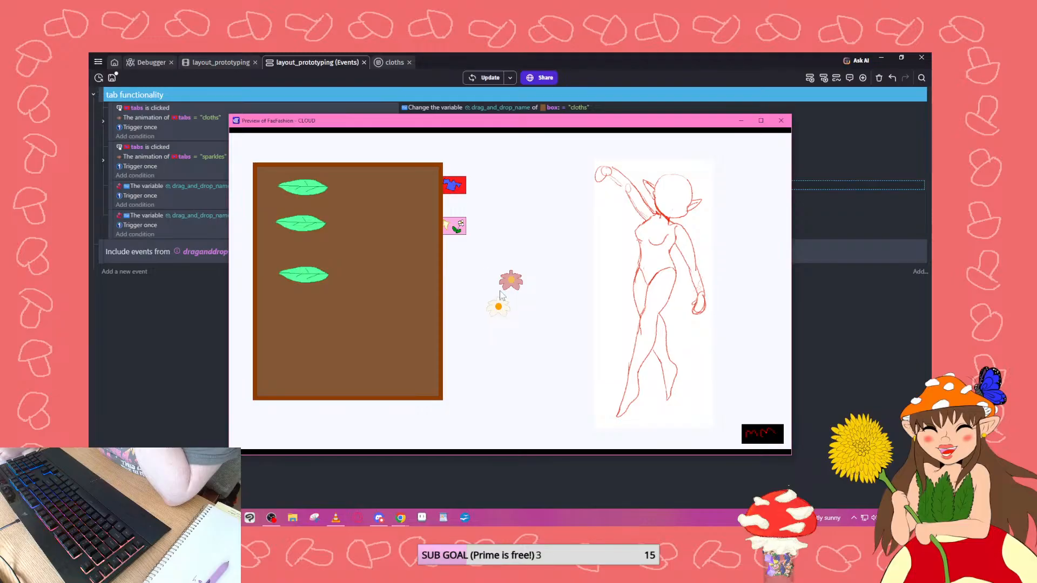
left_click_drag(511, 280, 513, 243)
left_click_drag(498, 306, 513, 296)
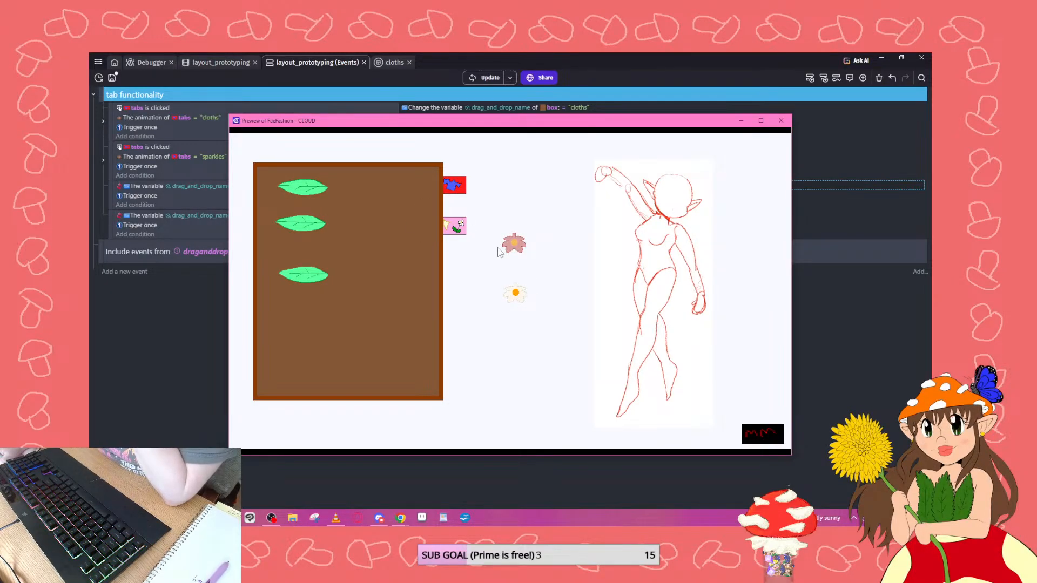
Alternate between the sparkles and cloths tabs in the preview, placing one more pink flower outside the box, to check which contents are removed.
left_click(450, 223)
left_click(451, 187)
left_click(453, 226)
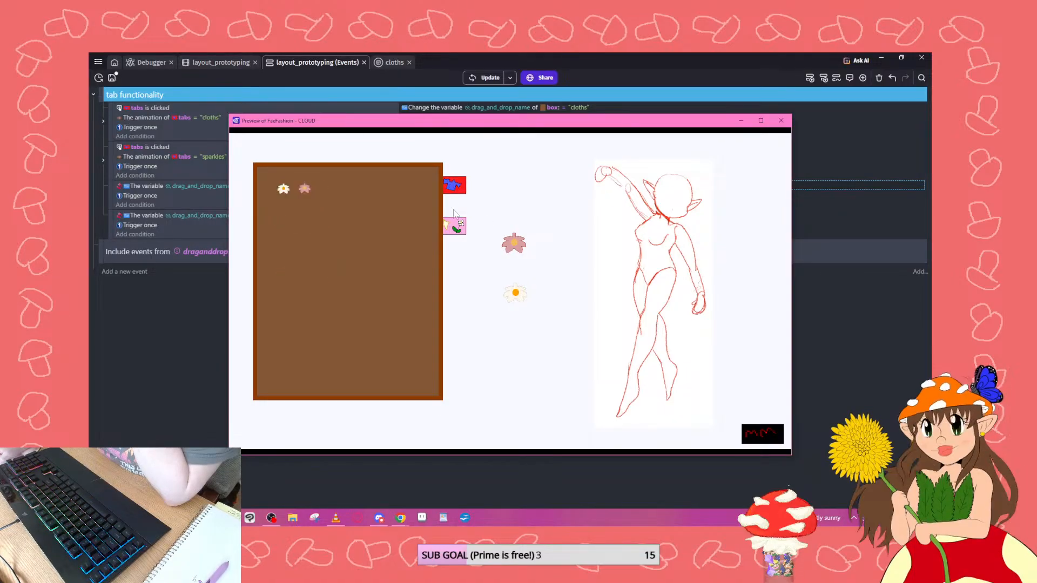
left_click(452, 187)
left_click(454, 225)
left_click(452, 186)
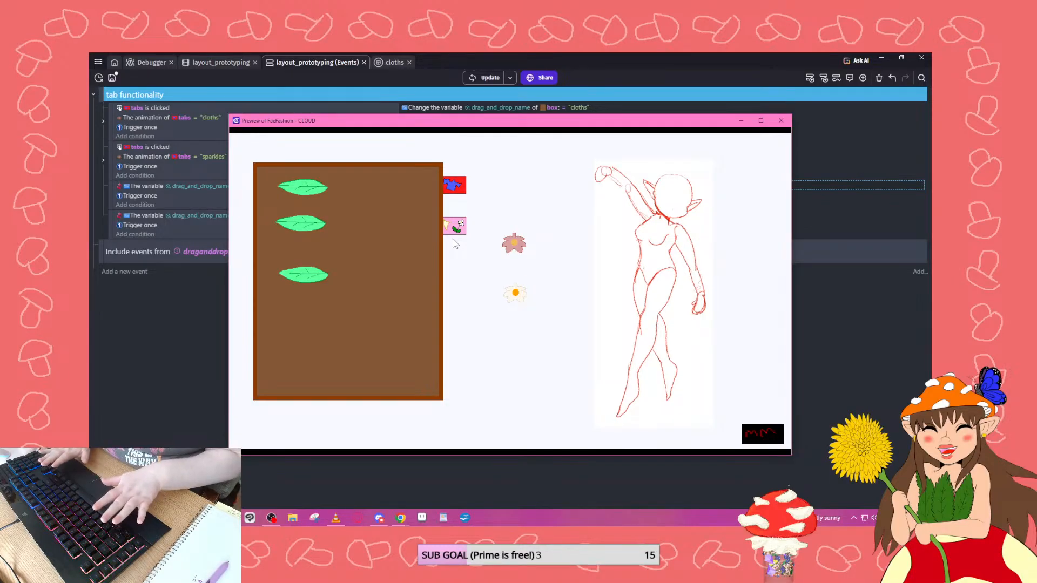
left_click(458, 227)
left_click_drag(303, 188, 478, 281)
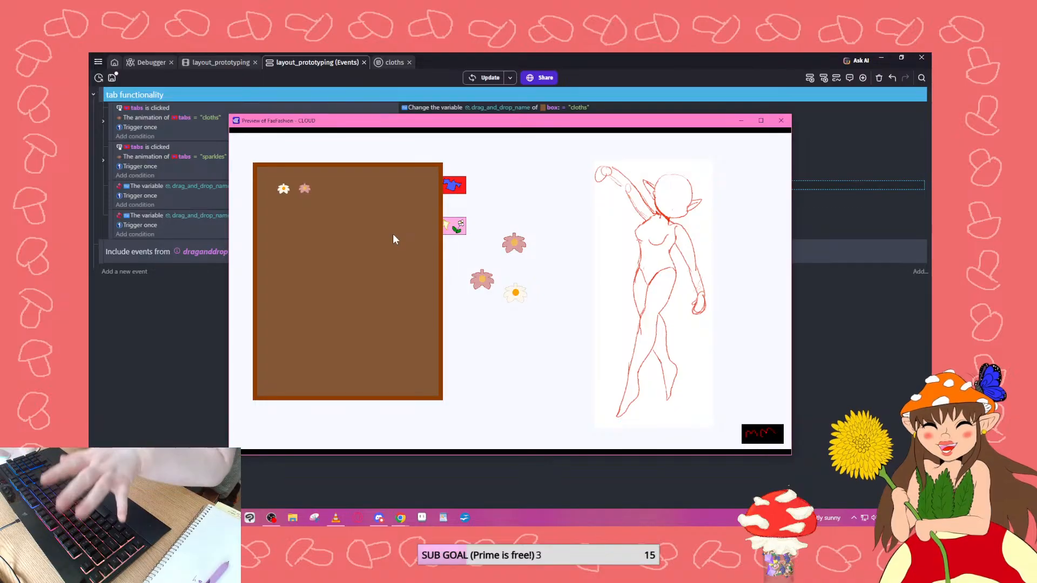
left_click(452, 186)
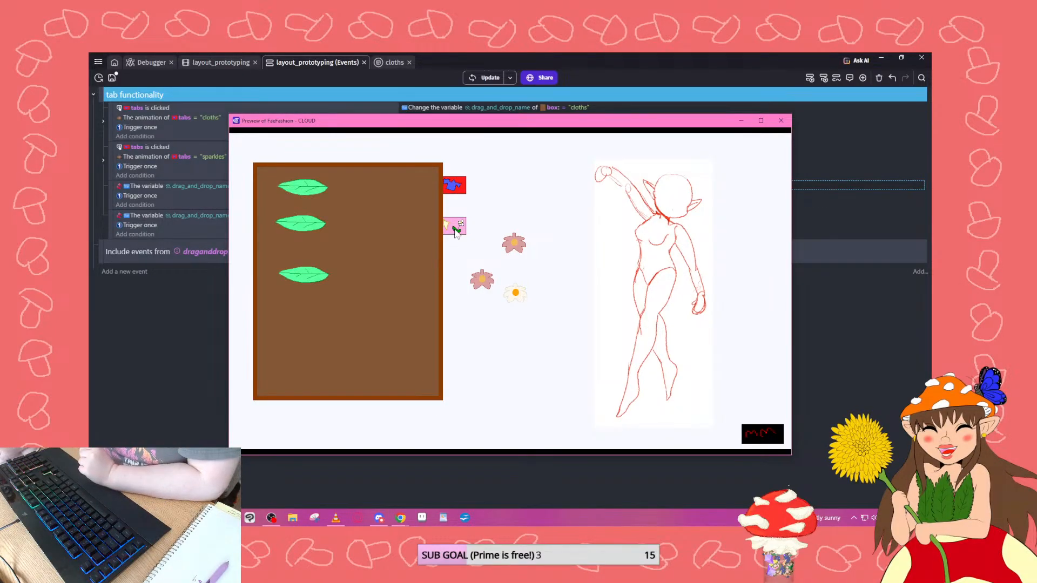
left_click(456, 230)
Close the game preview and save the project.
left_click(781, 120)
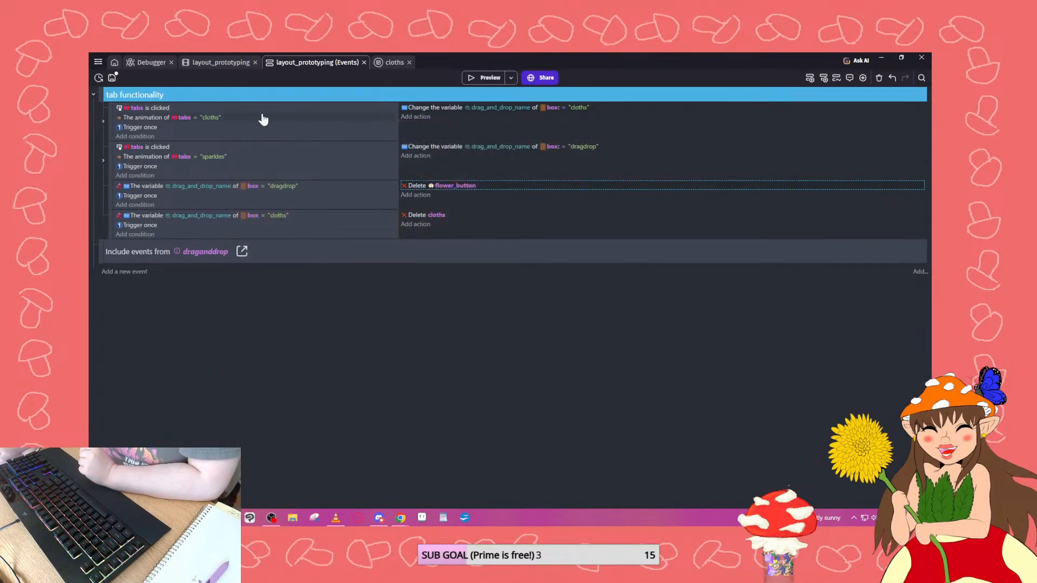
left_click(115, 78)
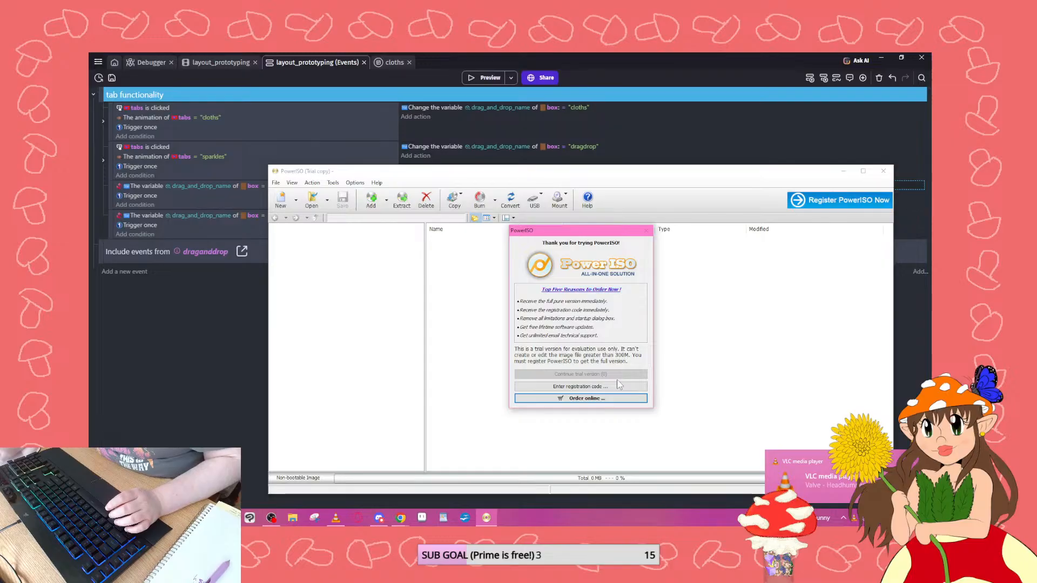
Continue PowerISO's trial to view the contents of ColorPicker.zip, and return to the FaeFashion project window.
left_click(602, 374)
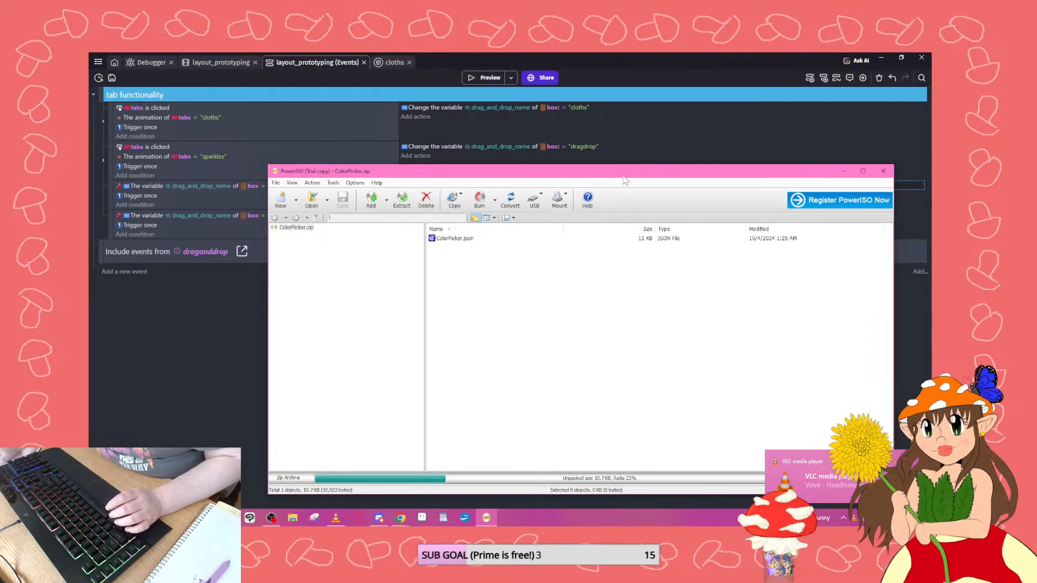
left_click_drag(624, 176, 931, 156)
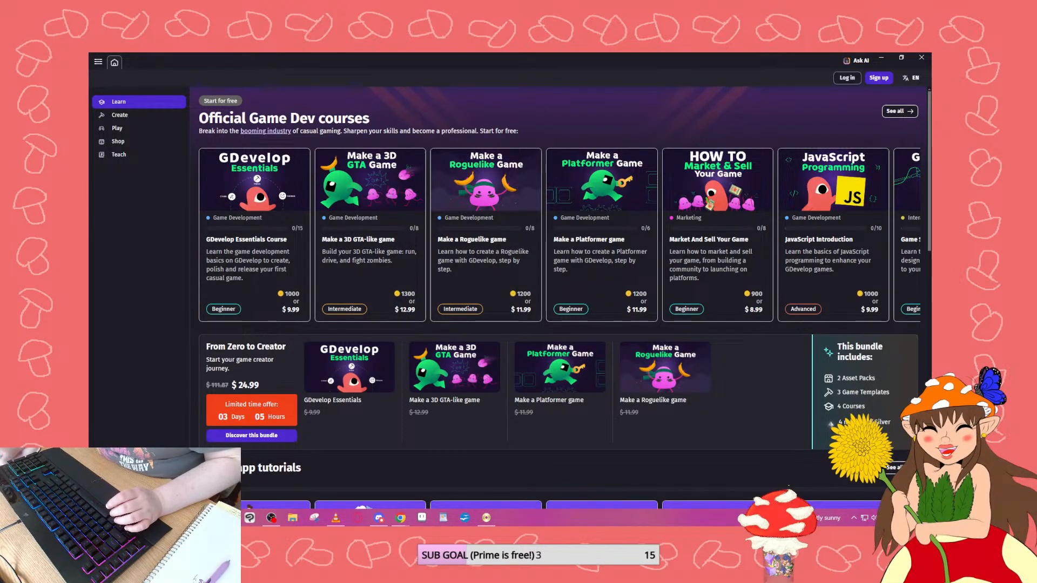
mouse_move(206, 518)
left_click(269, 478)
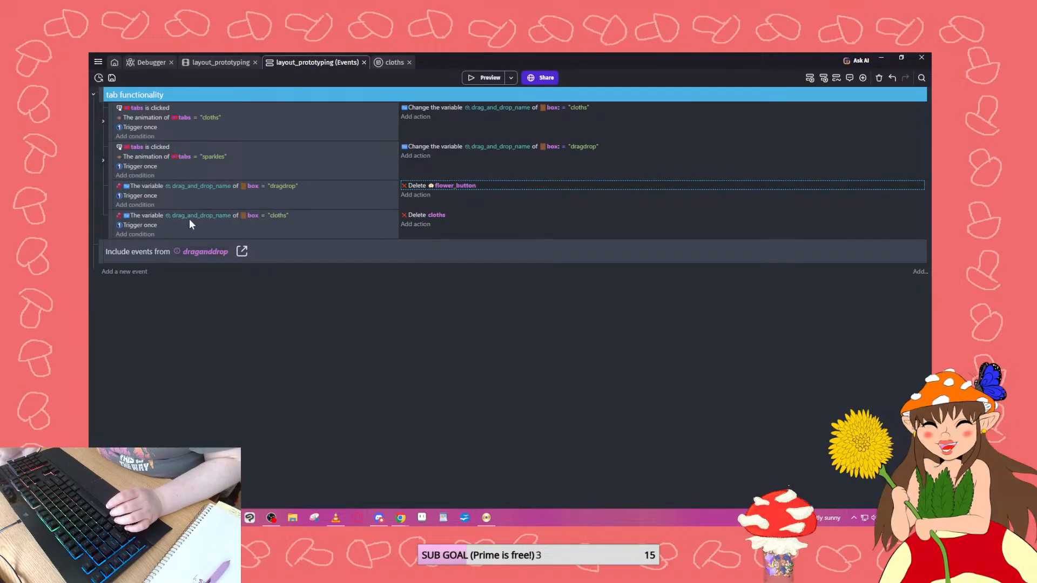
Search the project's new extensions library for "color" and close it without installing anything.
left_click(98, 62)
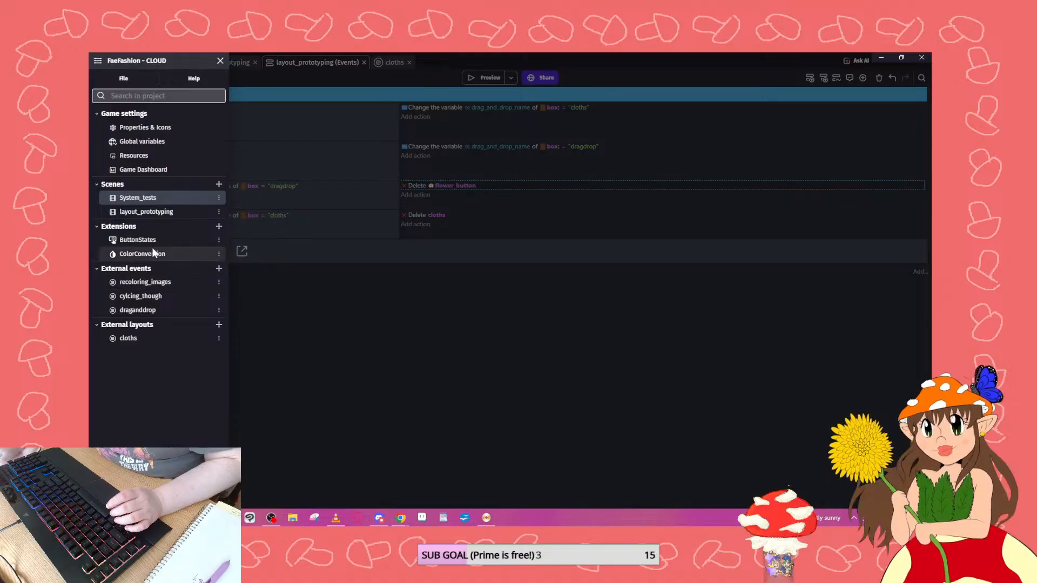
left_click(218, 227)
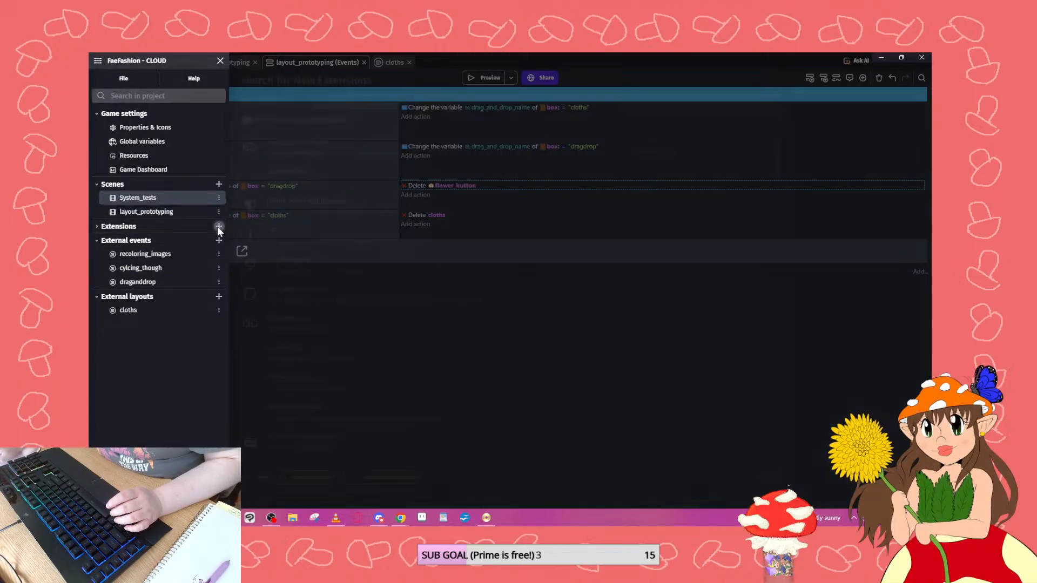
left_click(358, 104)
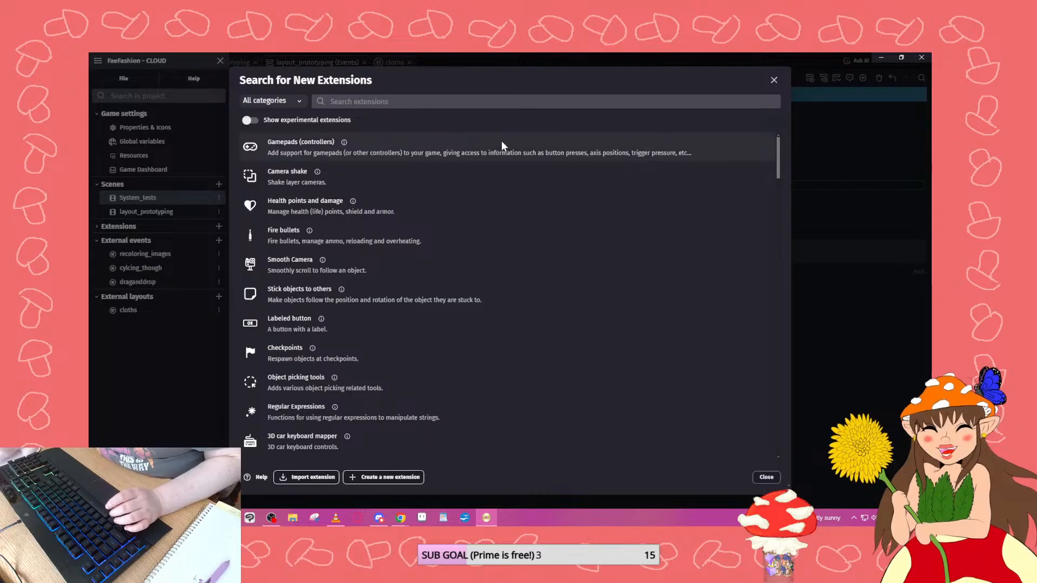
left_click(374, 102)
type("color")
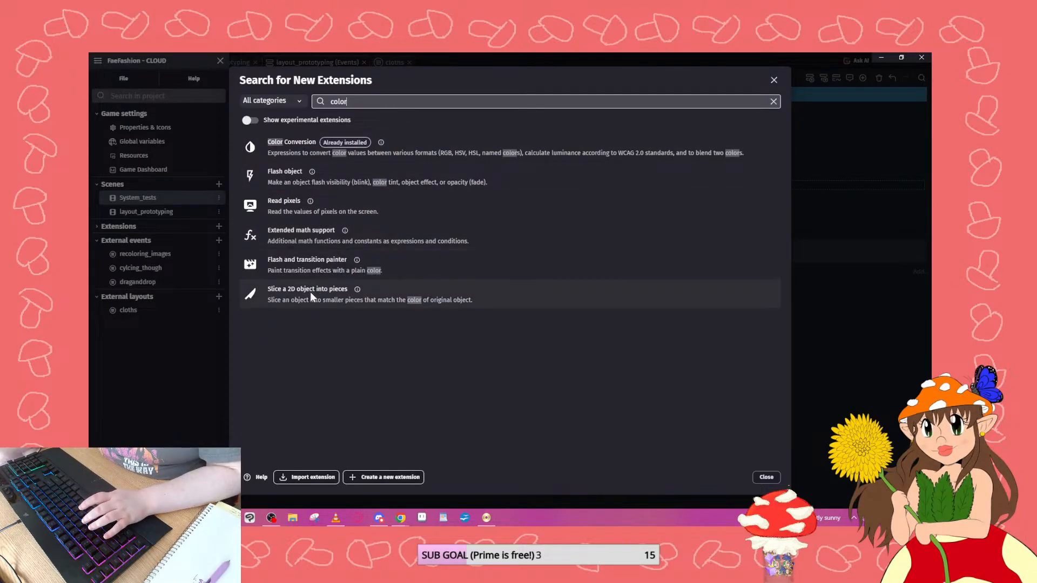
left_click(758, 472)
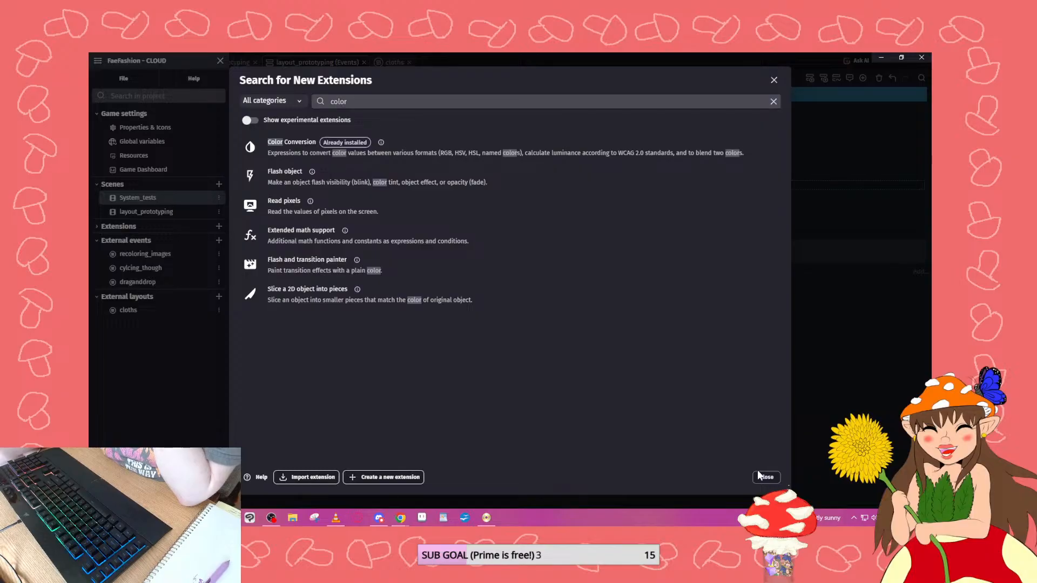
left_click(766, 475)
left_click(584, 377)
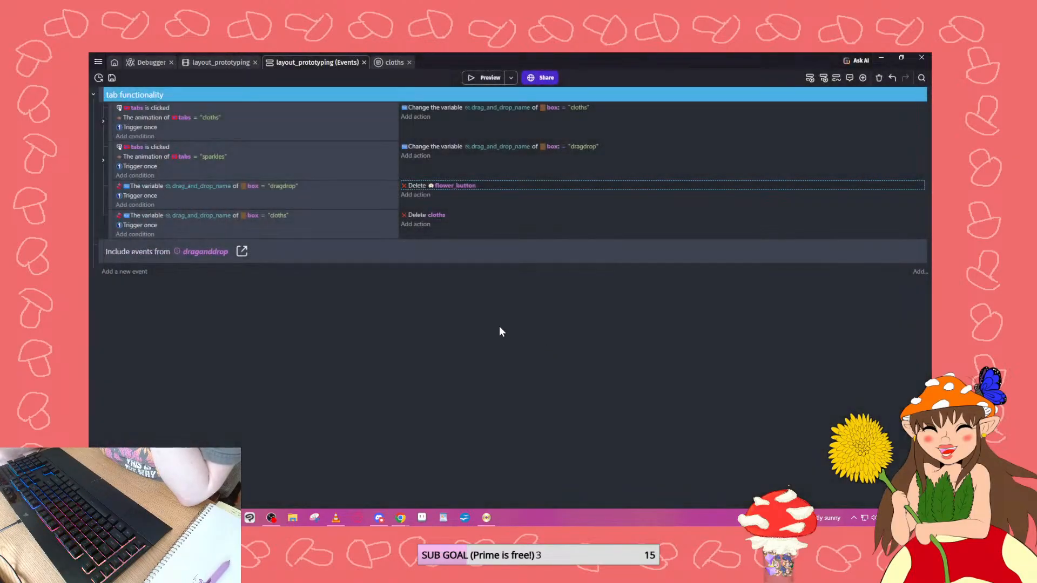
key("ctrl+s")
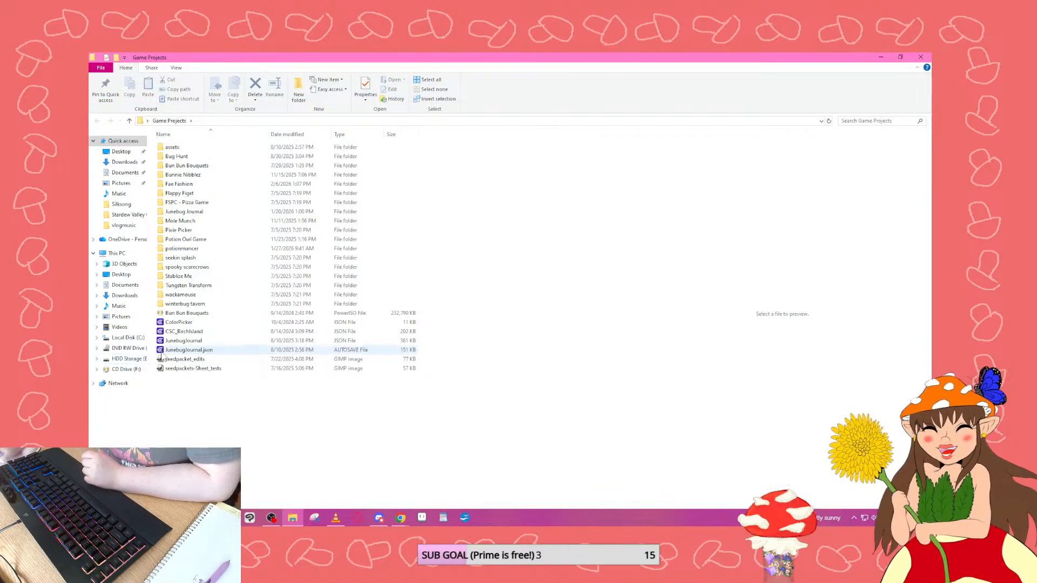
Try opening the ColorPicker JSON file from the Game Projects folder, keep FaeFashion open and close the extra GDevelop window.
left_click(174, 322)
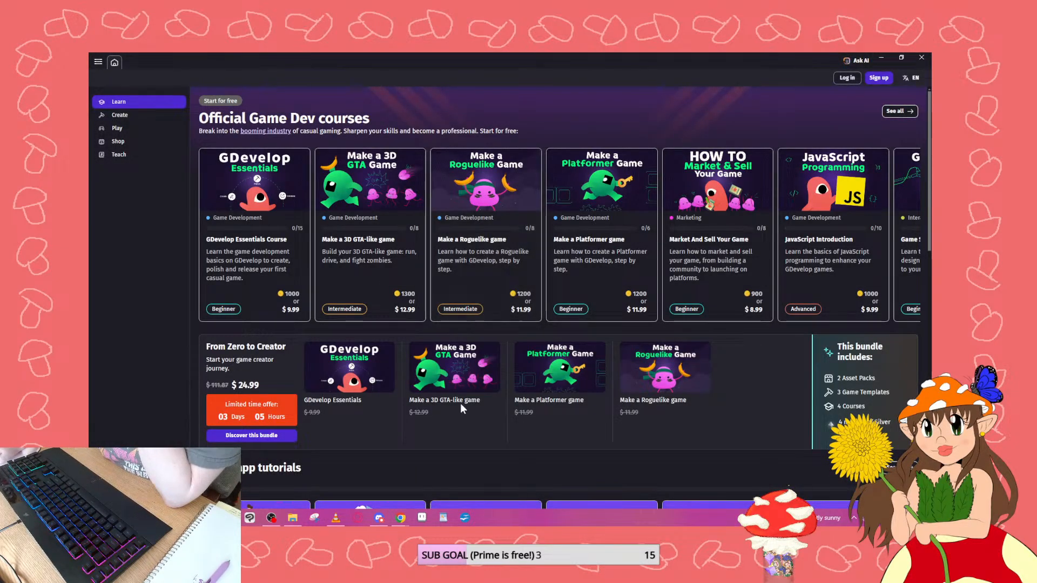
mouse_move(229, 517)
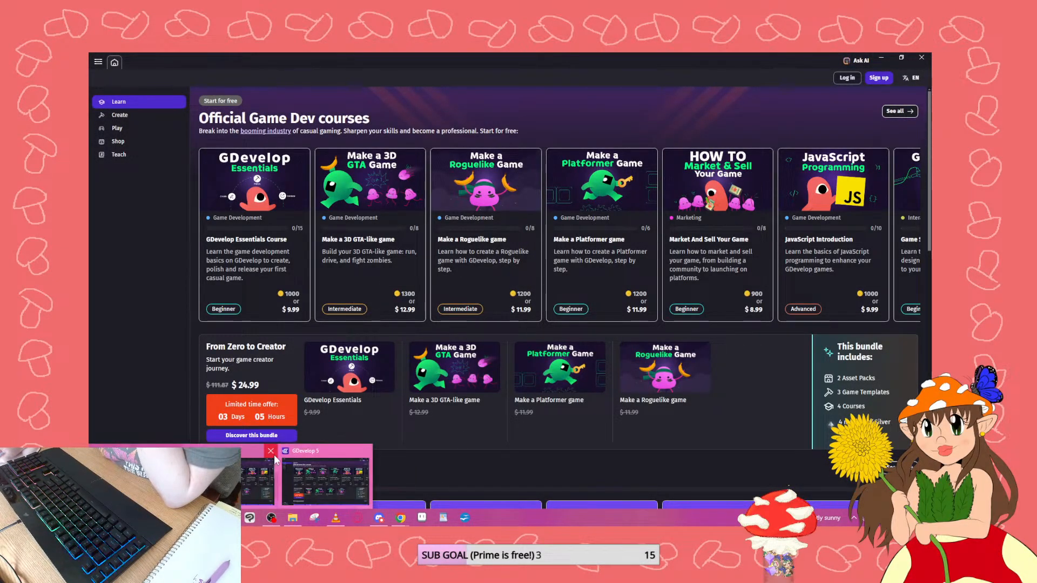
left_click(270, 452)
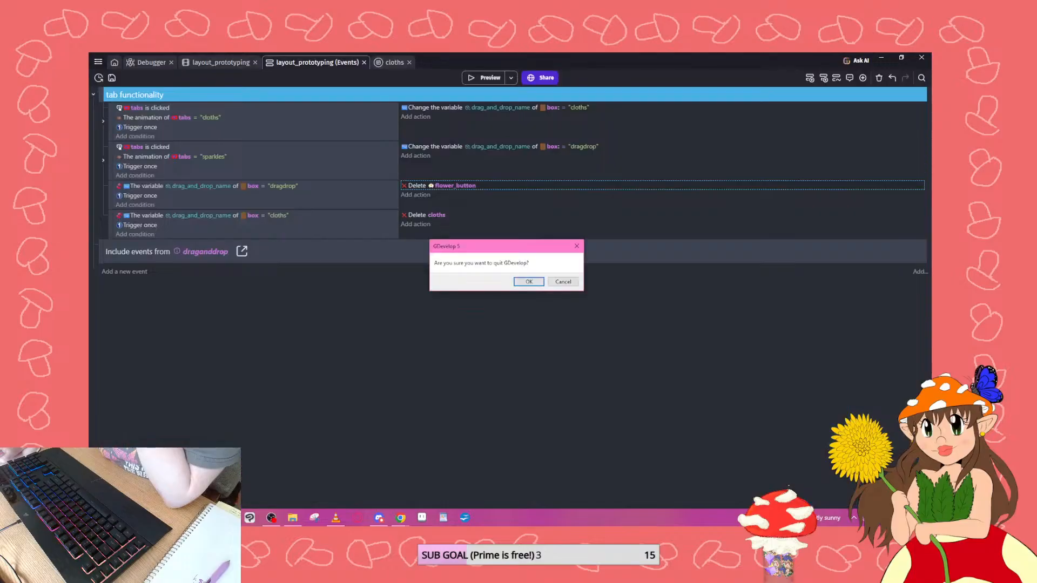
left_click(563, 281)
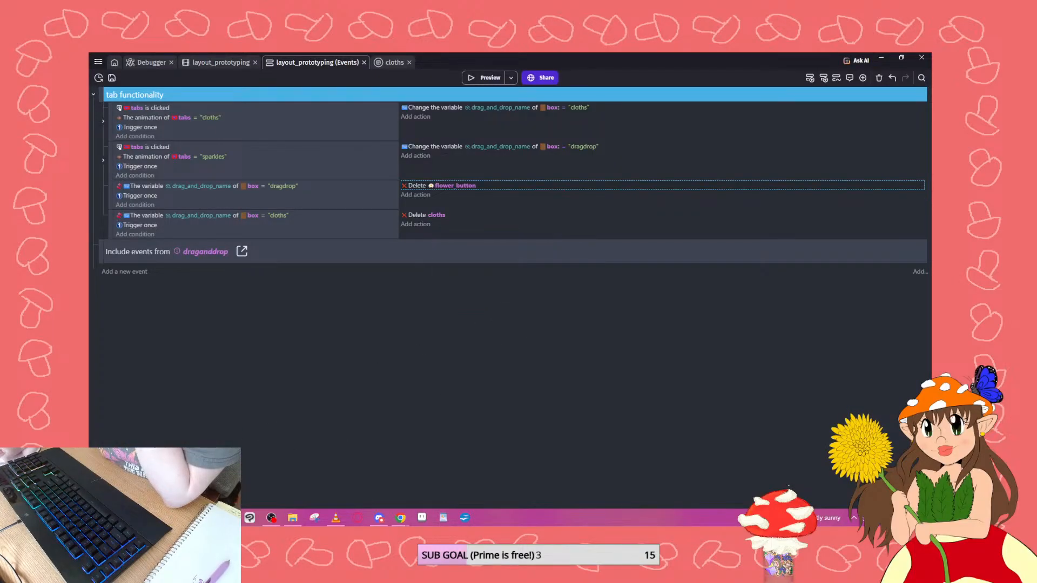
left_click(245, 482)
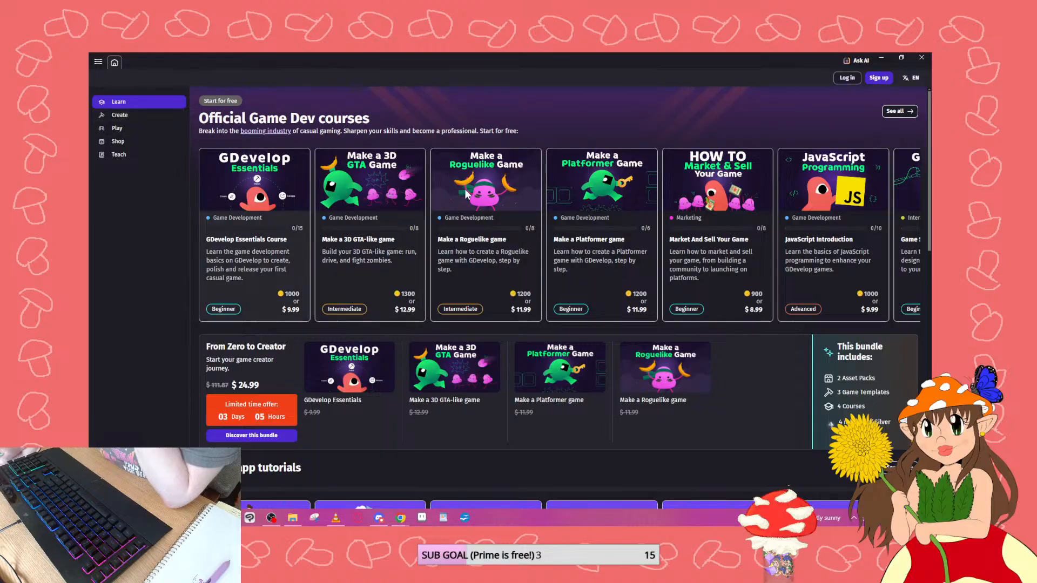
left_click(921, 58)
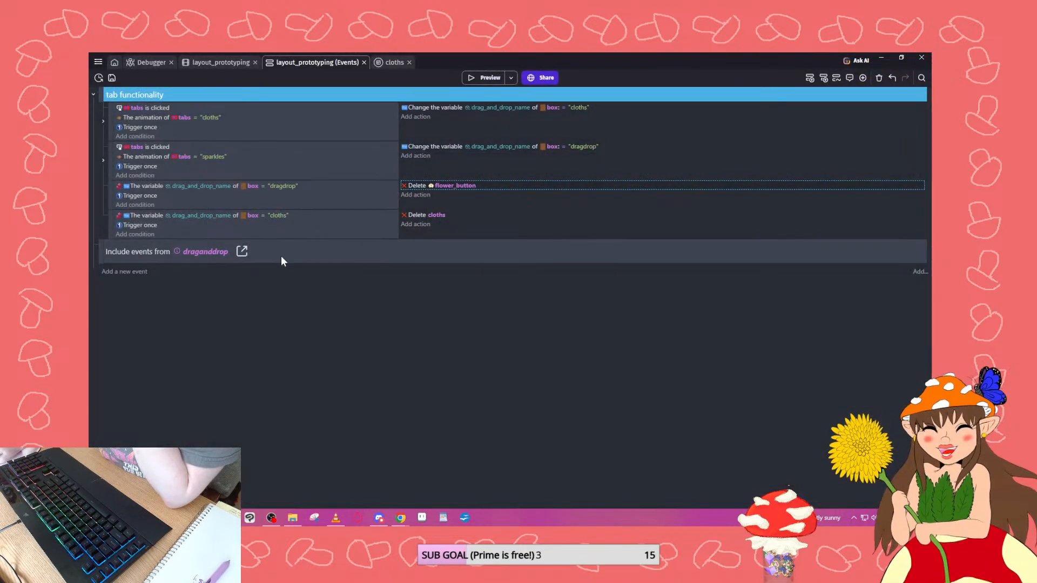
Add a new external events sheet to the project, keeping its default name.
left_click(98, 63)
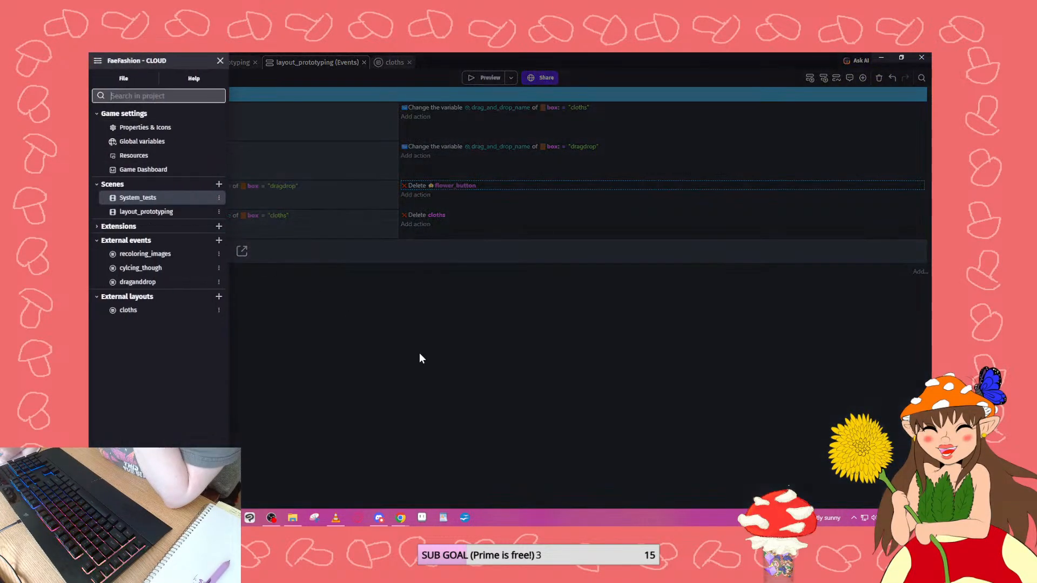
left_click(419, 352)
left_click(97, 61)
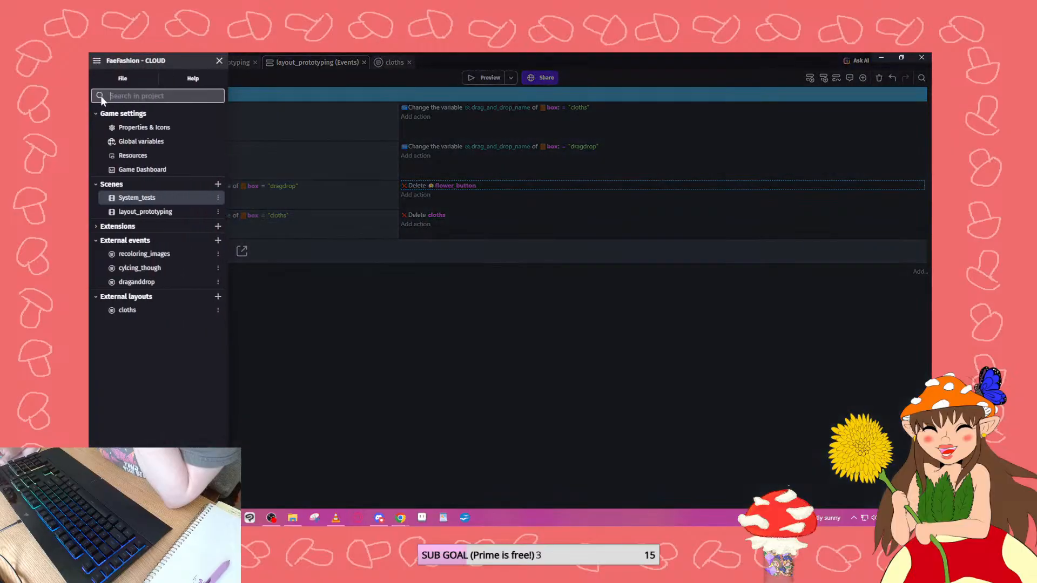
left_click(219, 241)
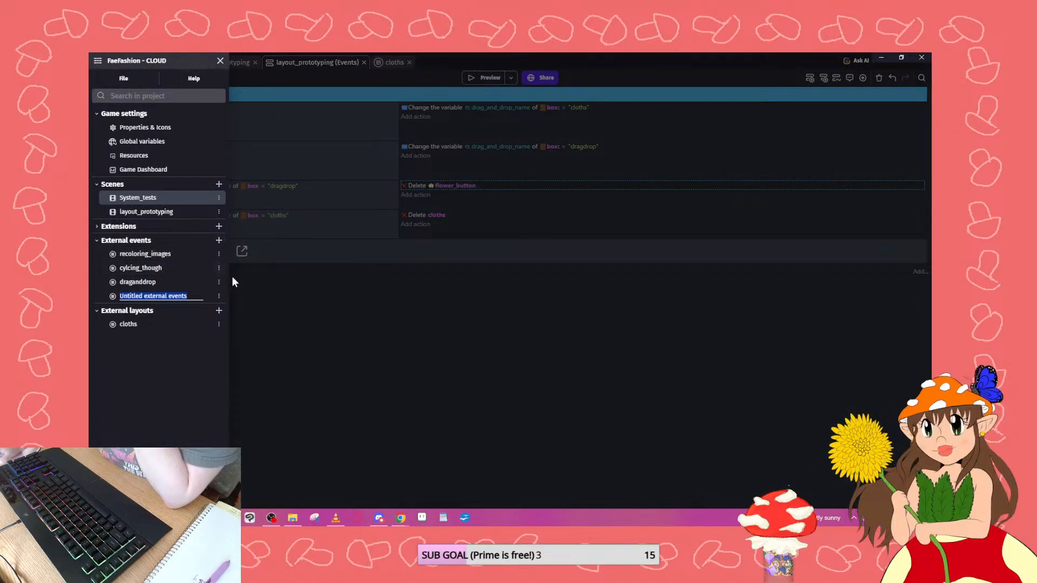
left_click(250, 280)
Check the new extensions library for "color" once more and save the project.
left_click(98, 63)
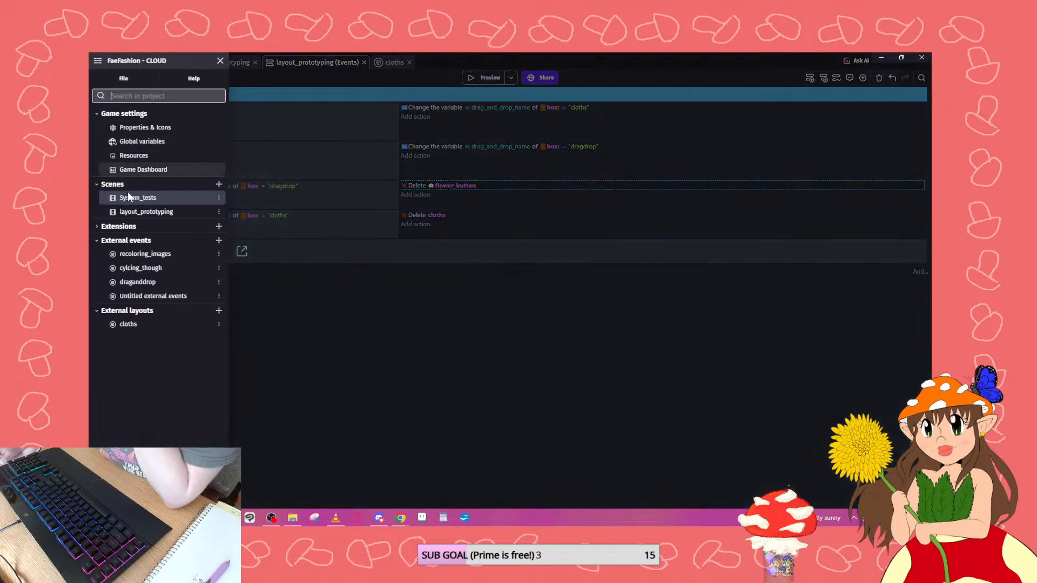
left_click(218, 225)
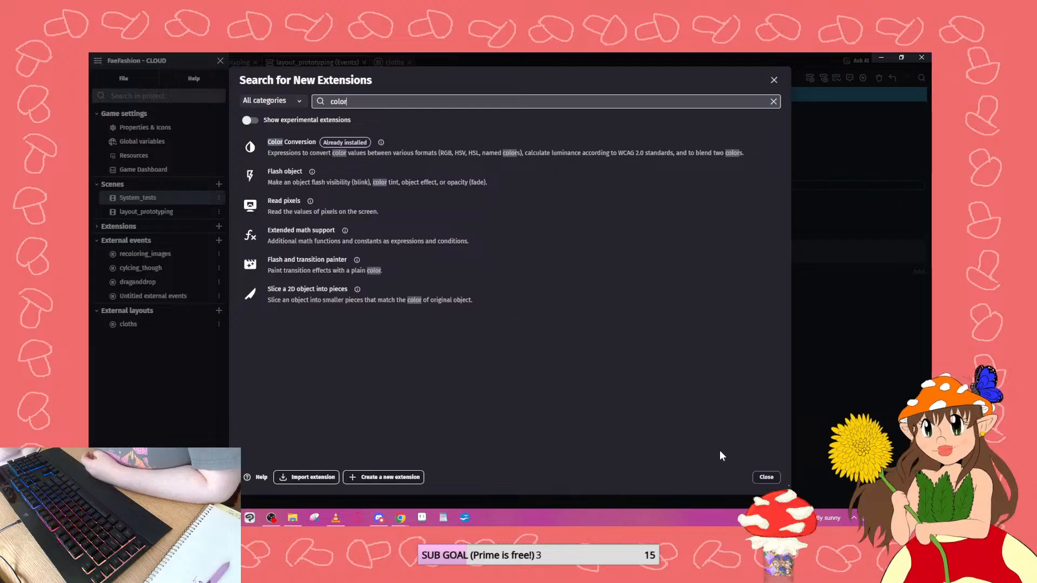
left_click(763, 476)
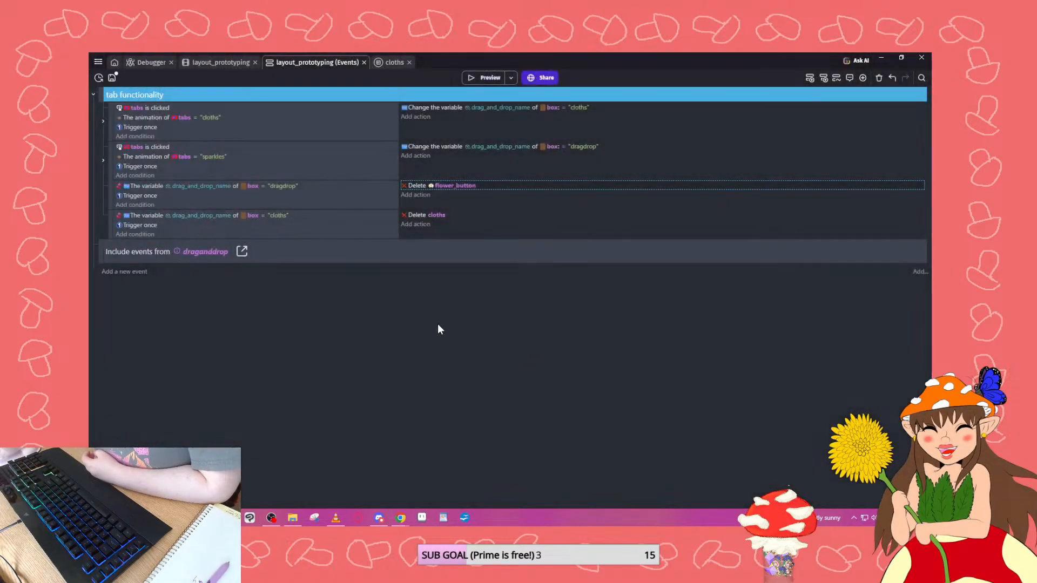
left_click(113, 78)
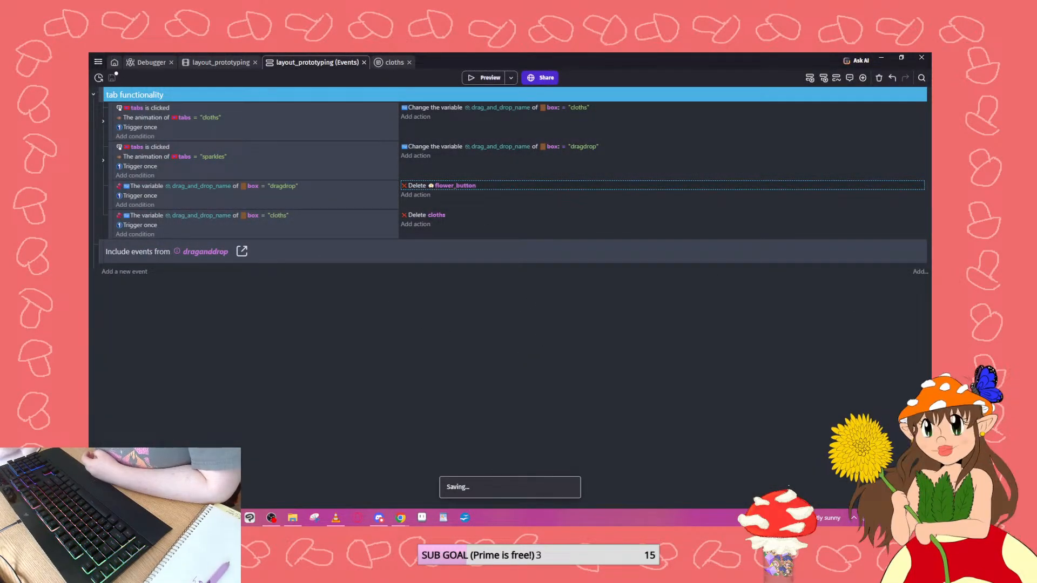